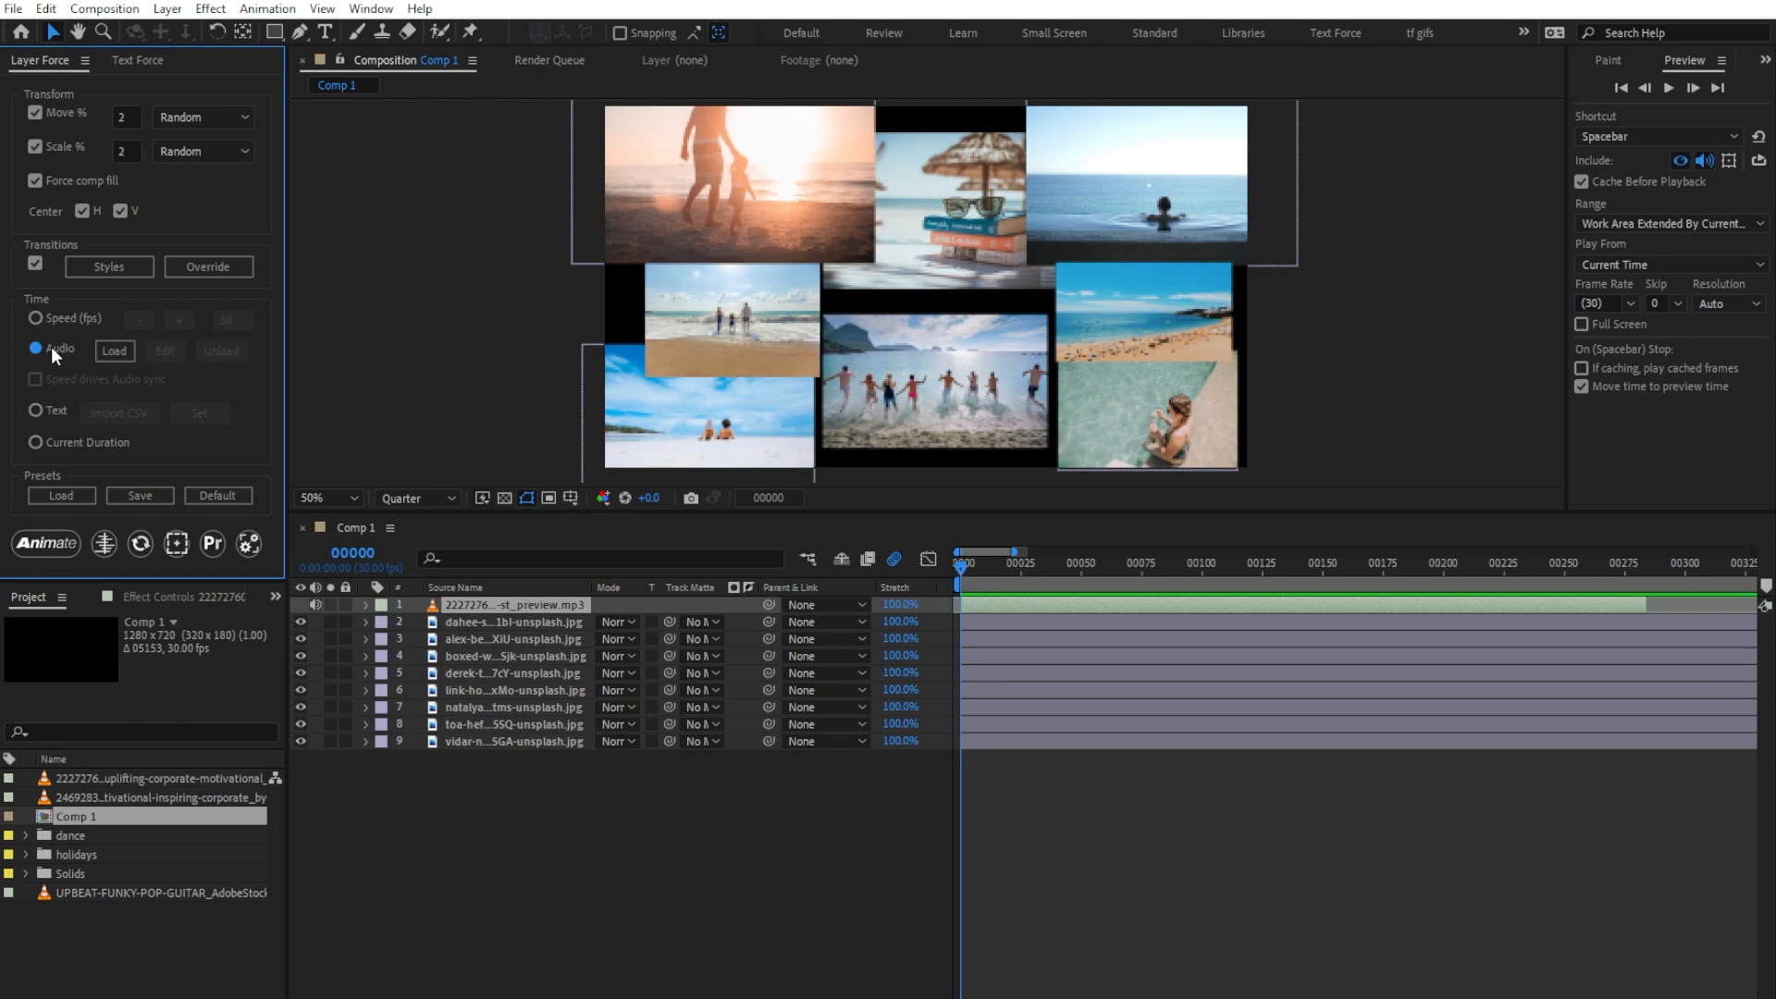
# Step: Load beat markers from the audio layer in Comp 1 and regenerate them with a threshold of 25.1
pyautogui.click(114, 350)
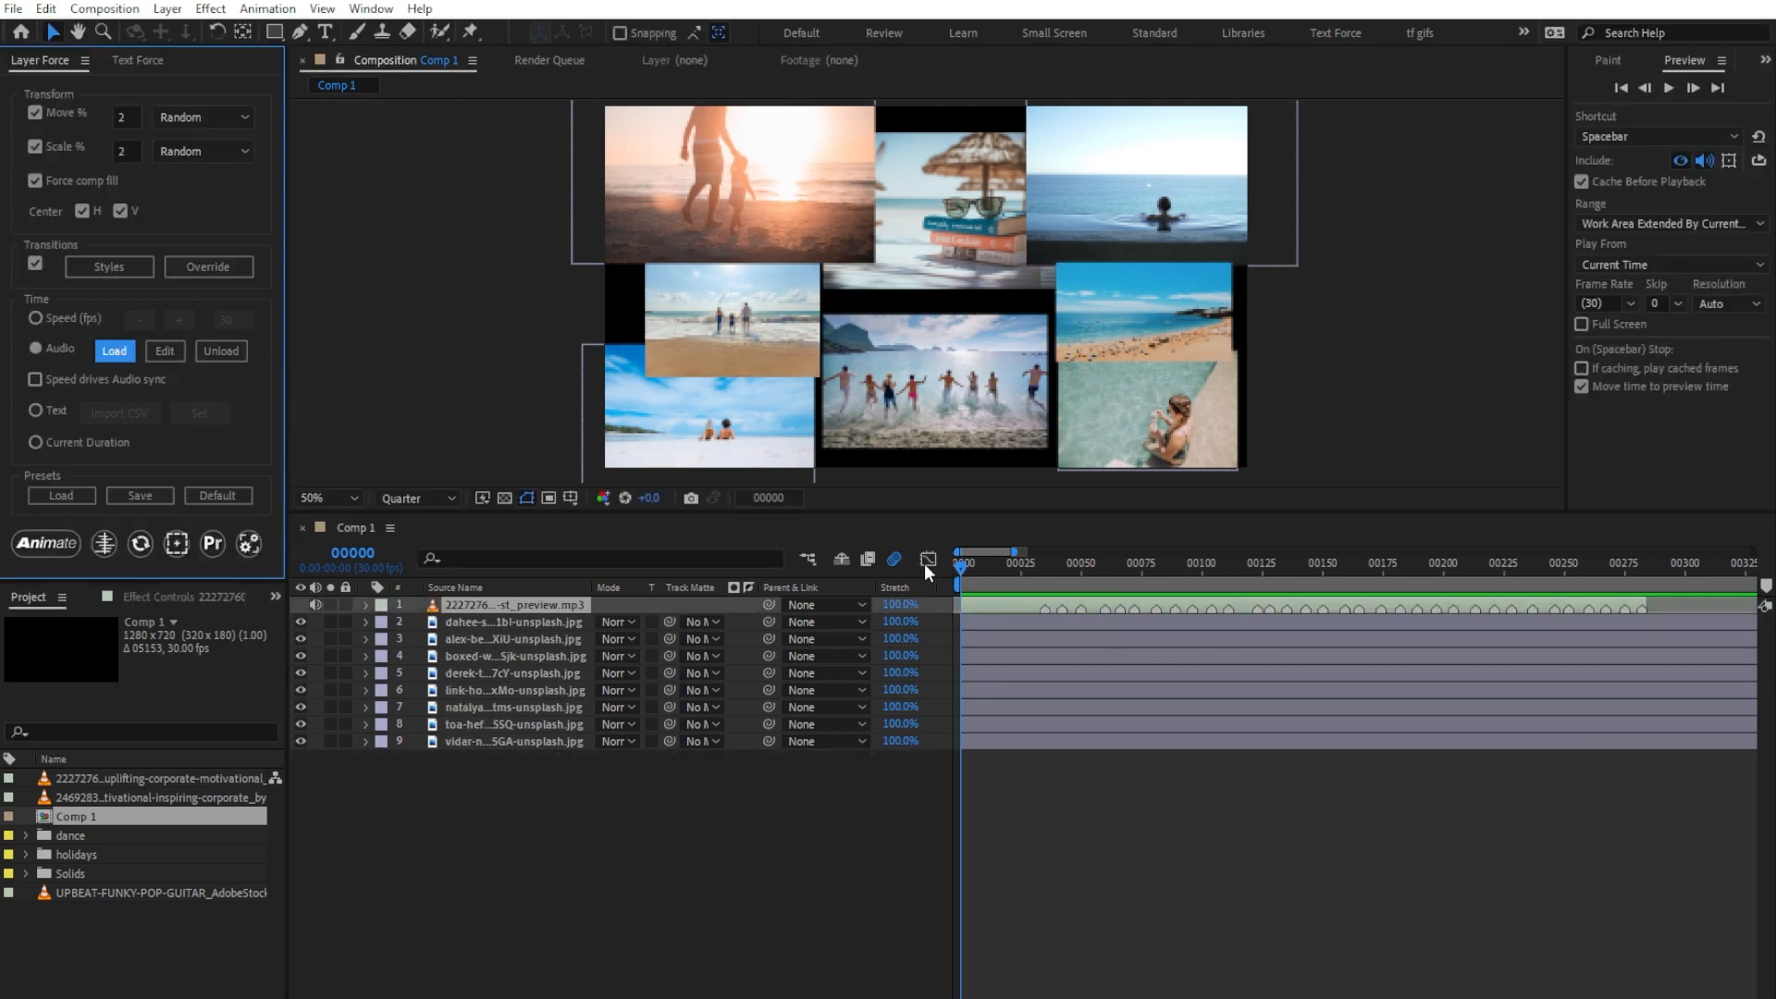
pyautogui.click(164, 350)
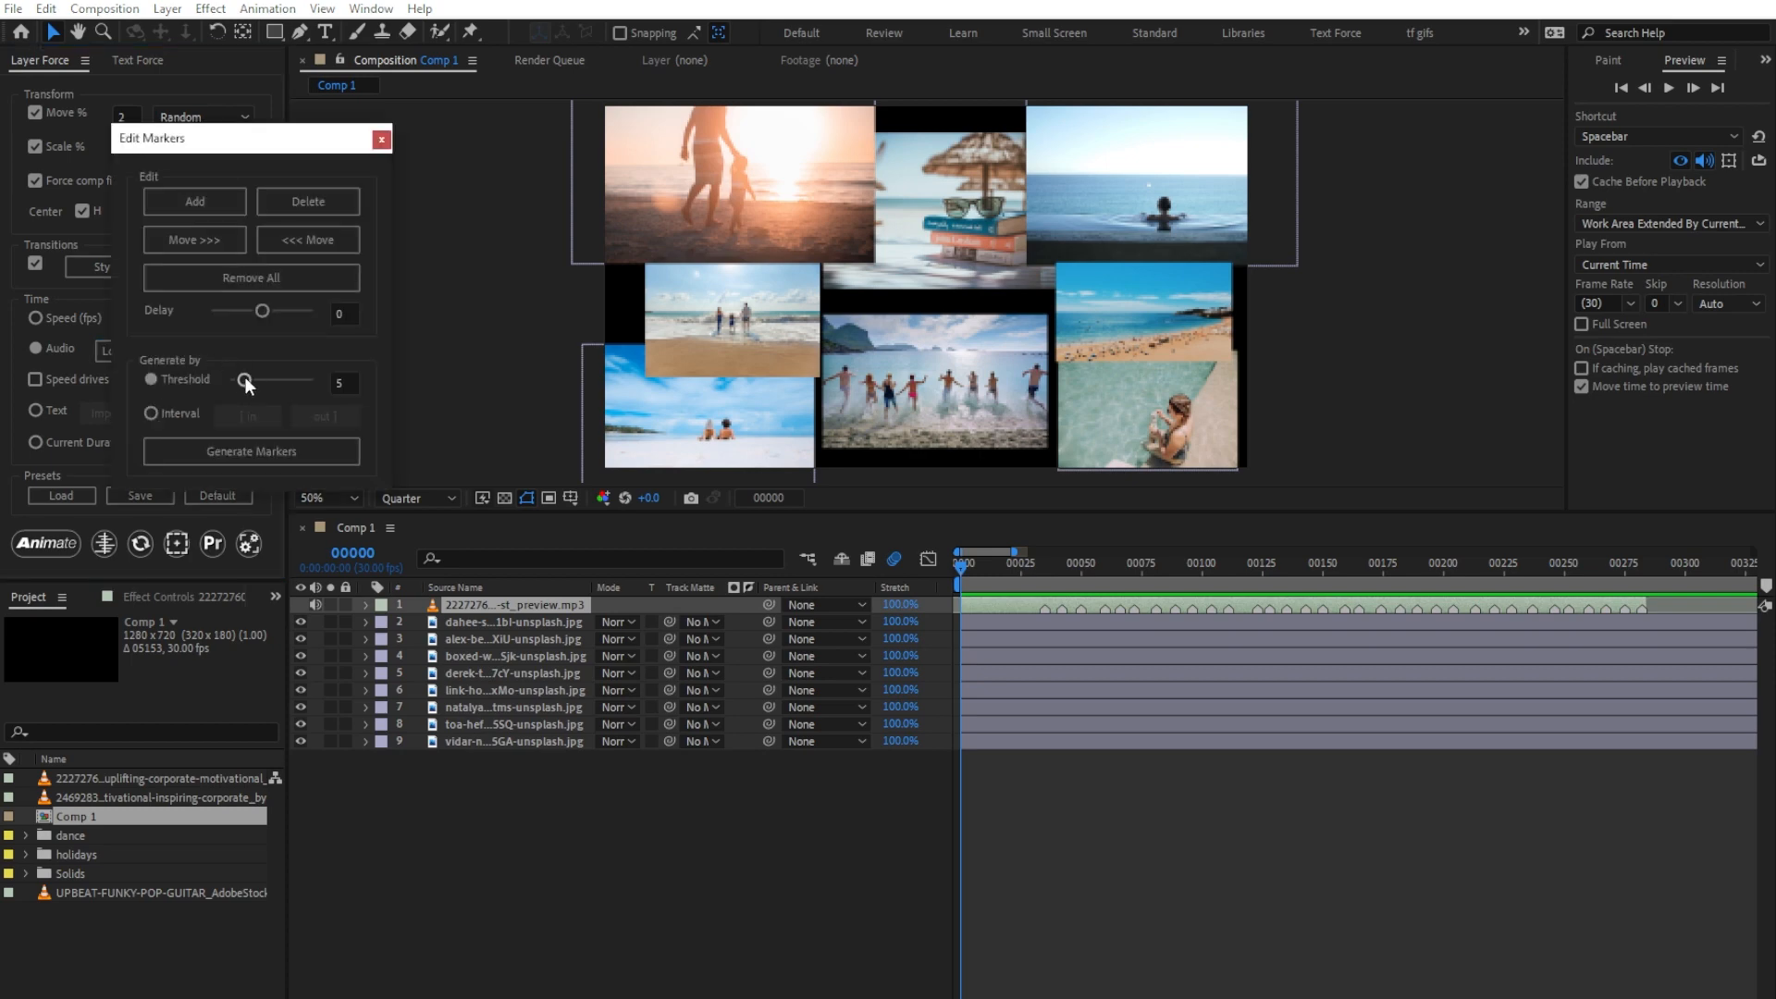
pyautogui.moveTo(244, 380); pyautogui.dragTo(274, 386)
pyautogui.click(285, 450)
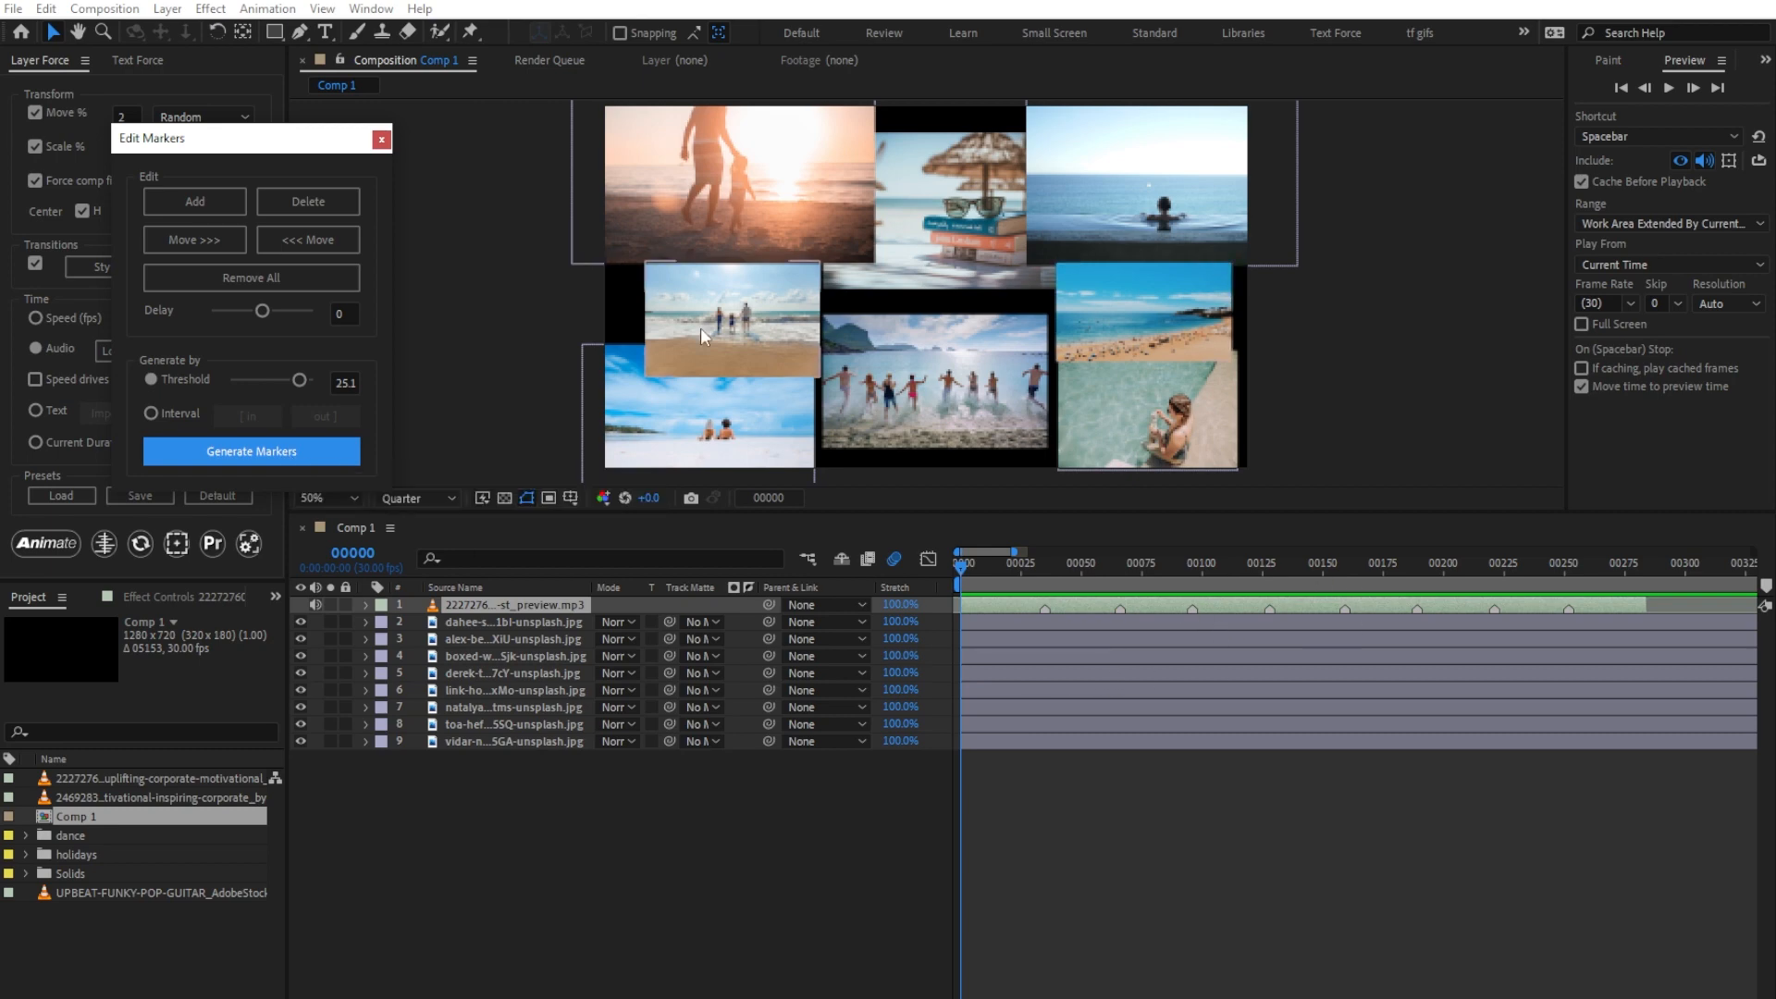
# Step: Animate the eight image layers in sync with the audio markers and play the result
pyautogui.click(380, 139)
pyautogui.moveTo(472, 783); pyautogui.dragTo(509, 626)
pyautogui.click(61, 542)
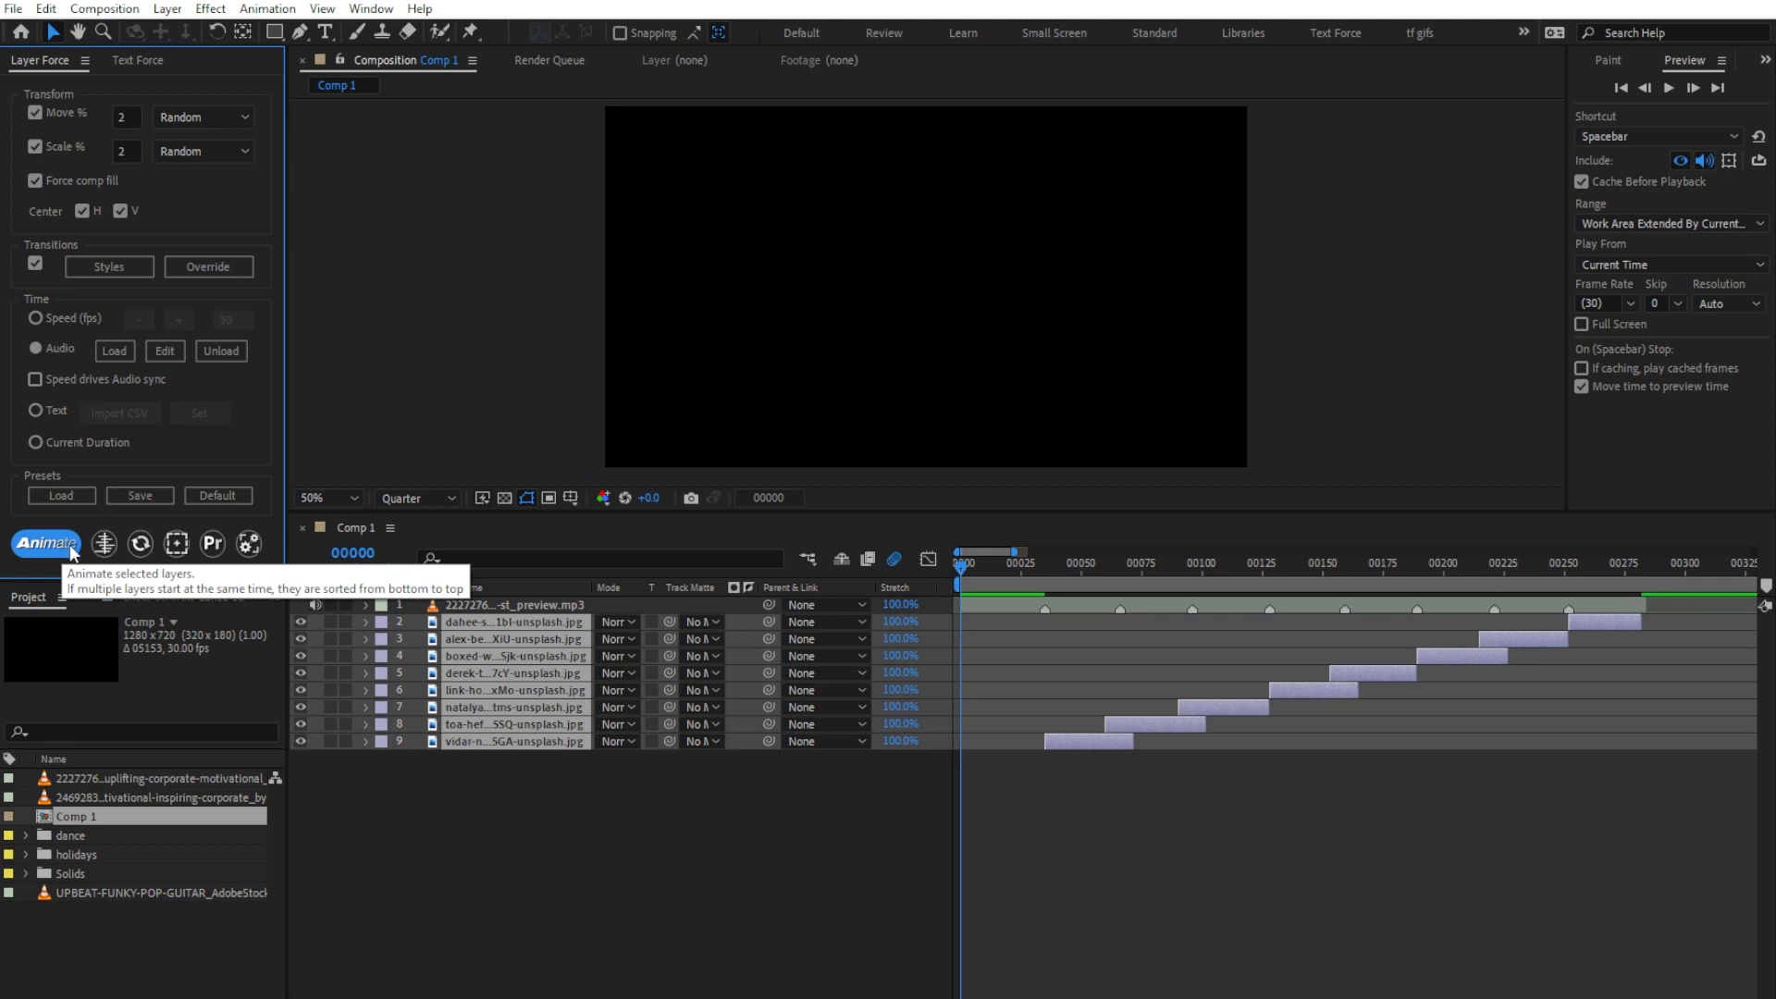
pyautogui.press('space')
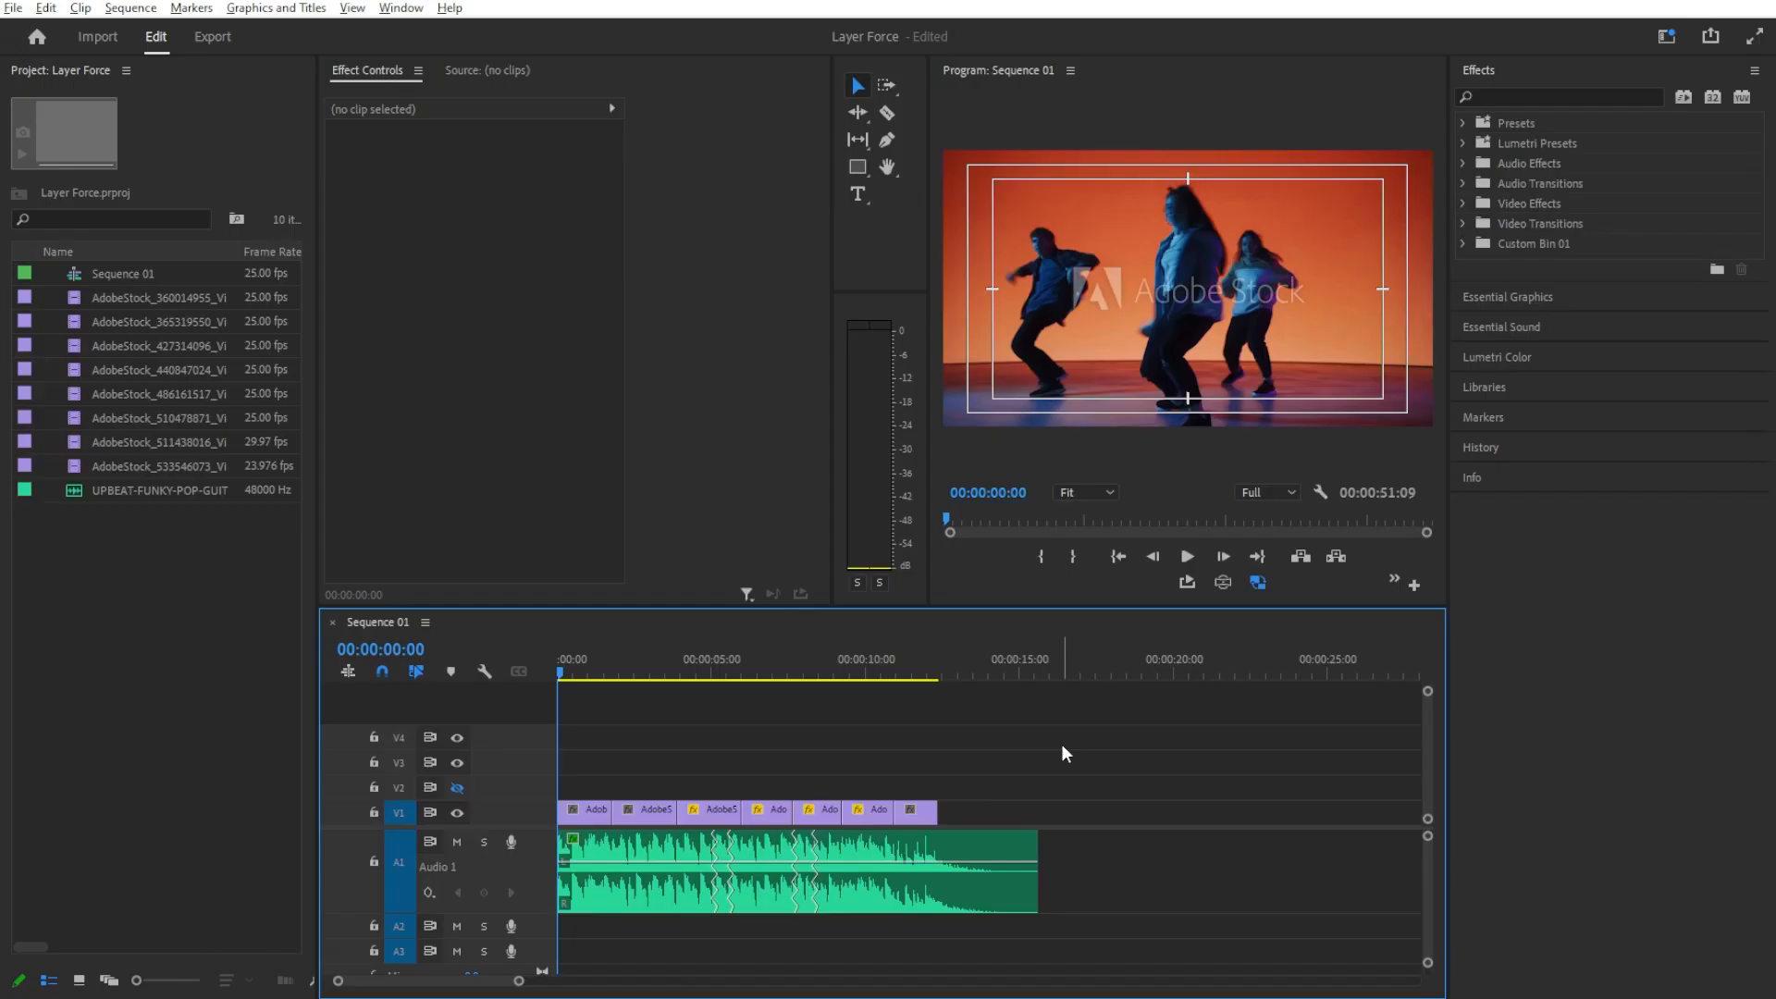
# Step: Play Sequence 01 in Premiere Pro and copy all of its video and audio clips
pyautogui.press('space')
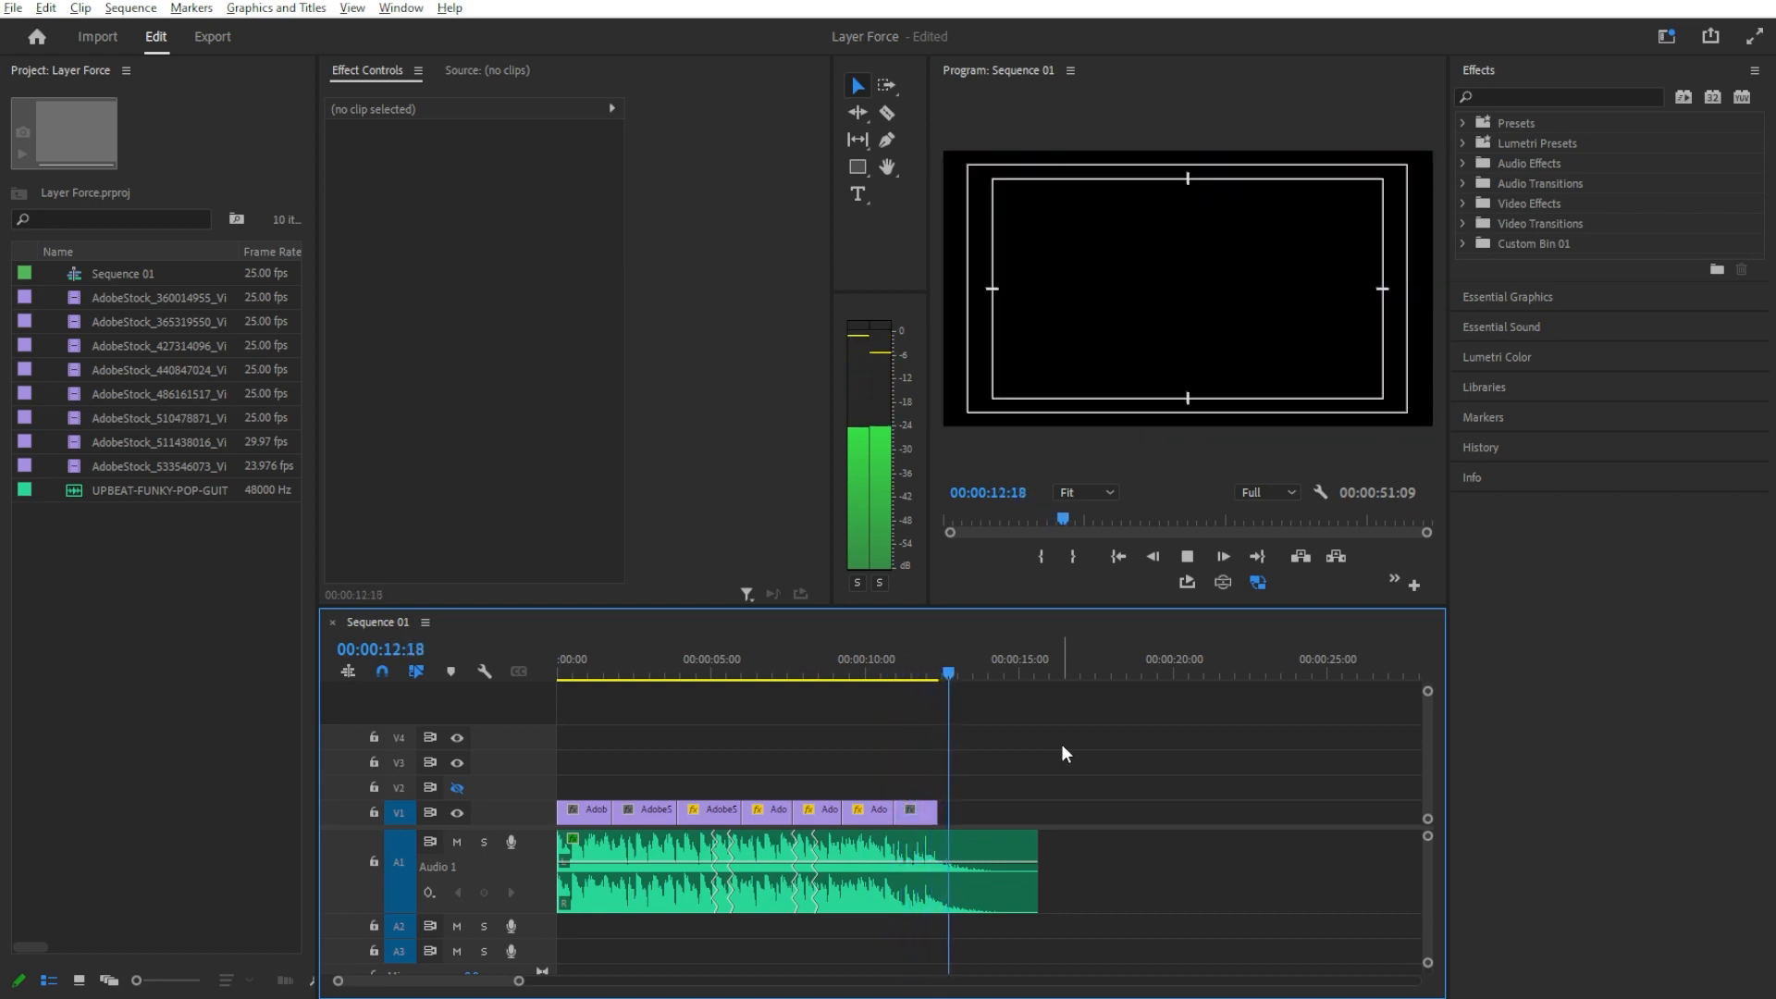
pyautogui.press('space')
pyautogui.press('d')
pyautogui.moveTo(1219, 770); pyautogui.dragTo(468, 939)
pyautogui.click(45, 8)
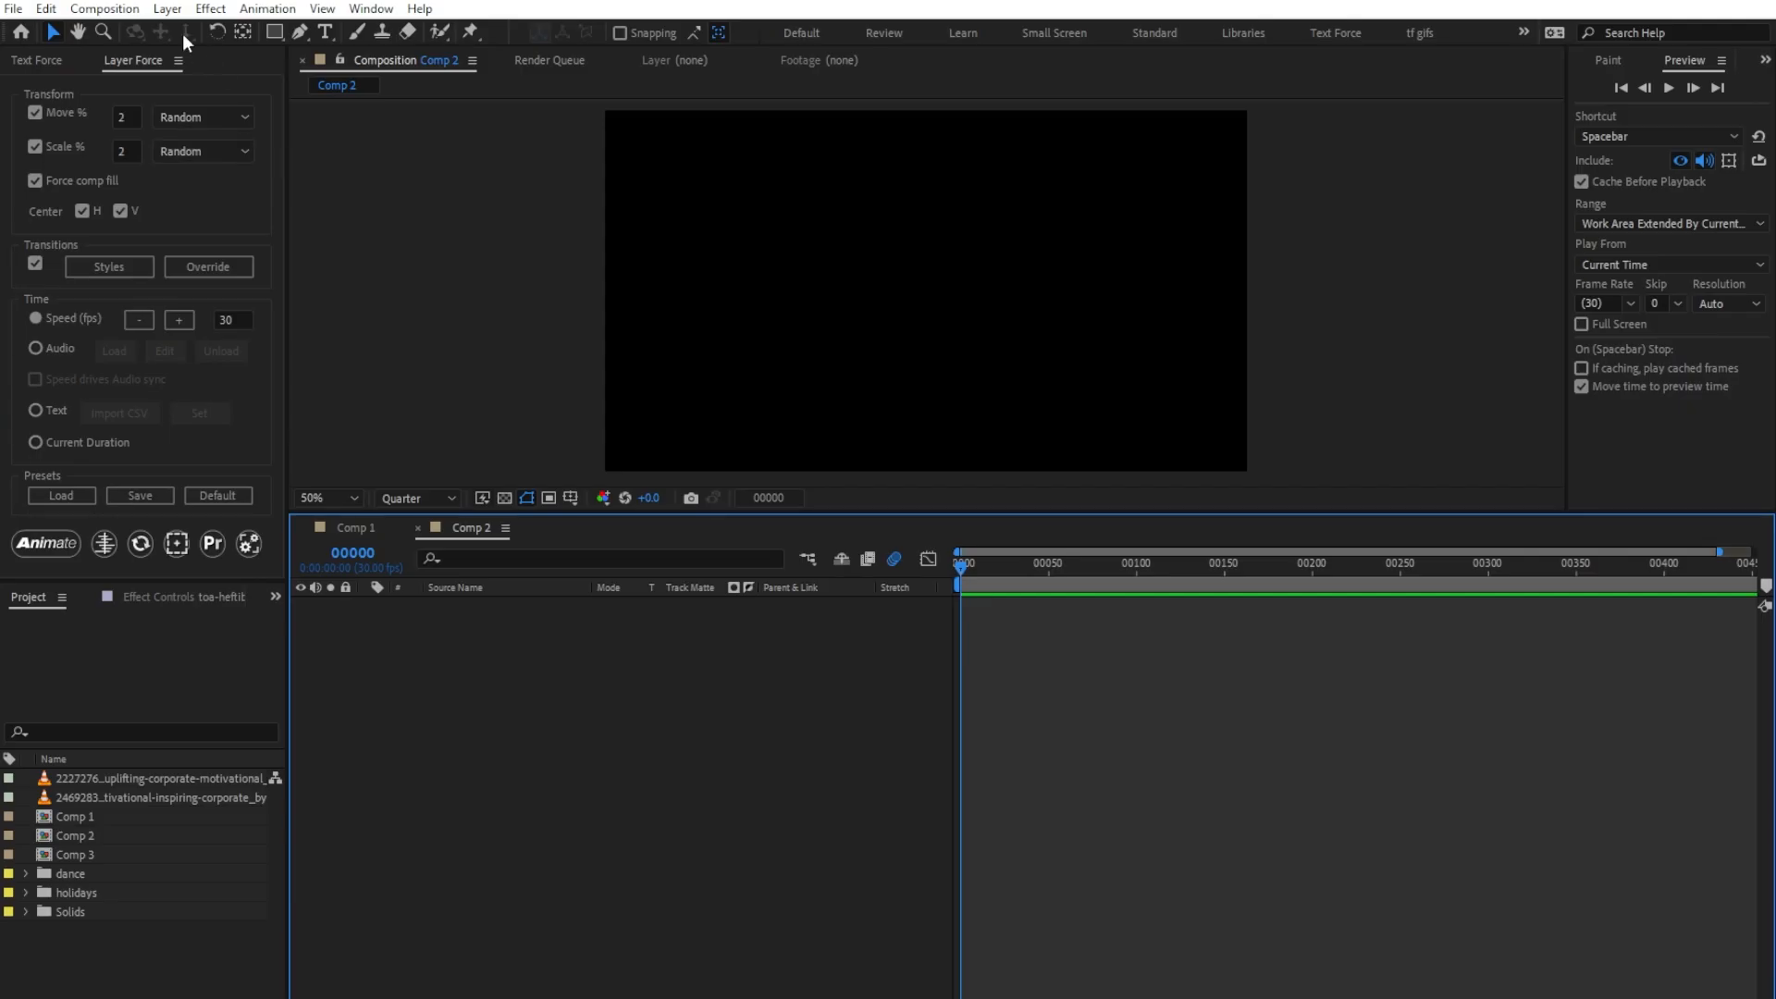
# Step: Switch to After Effects, paste the Premiere clips into Comp 2, and reverse the clip layer order with Layer Force's Premiere tool
pyautogui.click(46, 8)
pyautogui.click(107, 211)
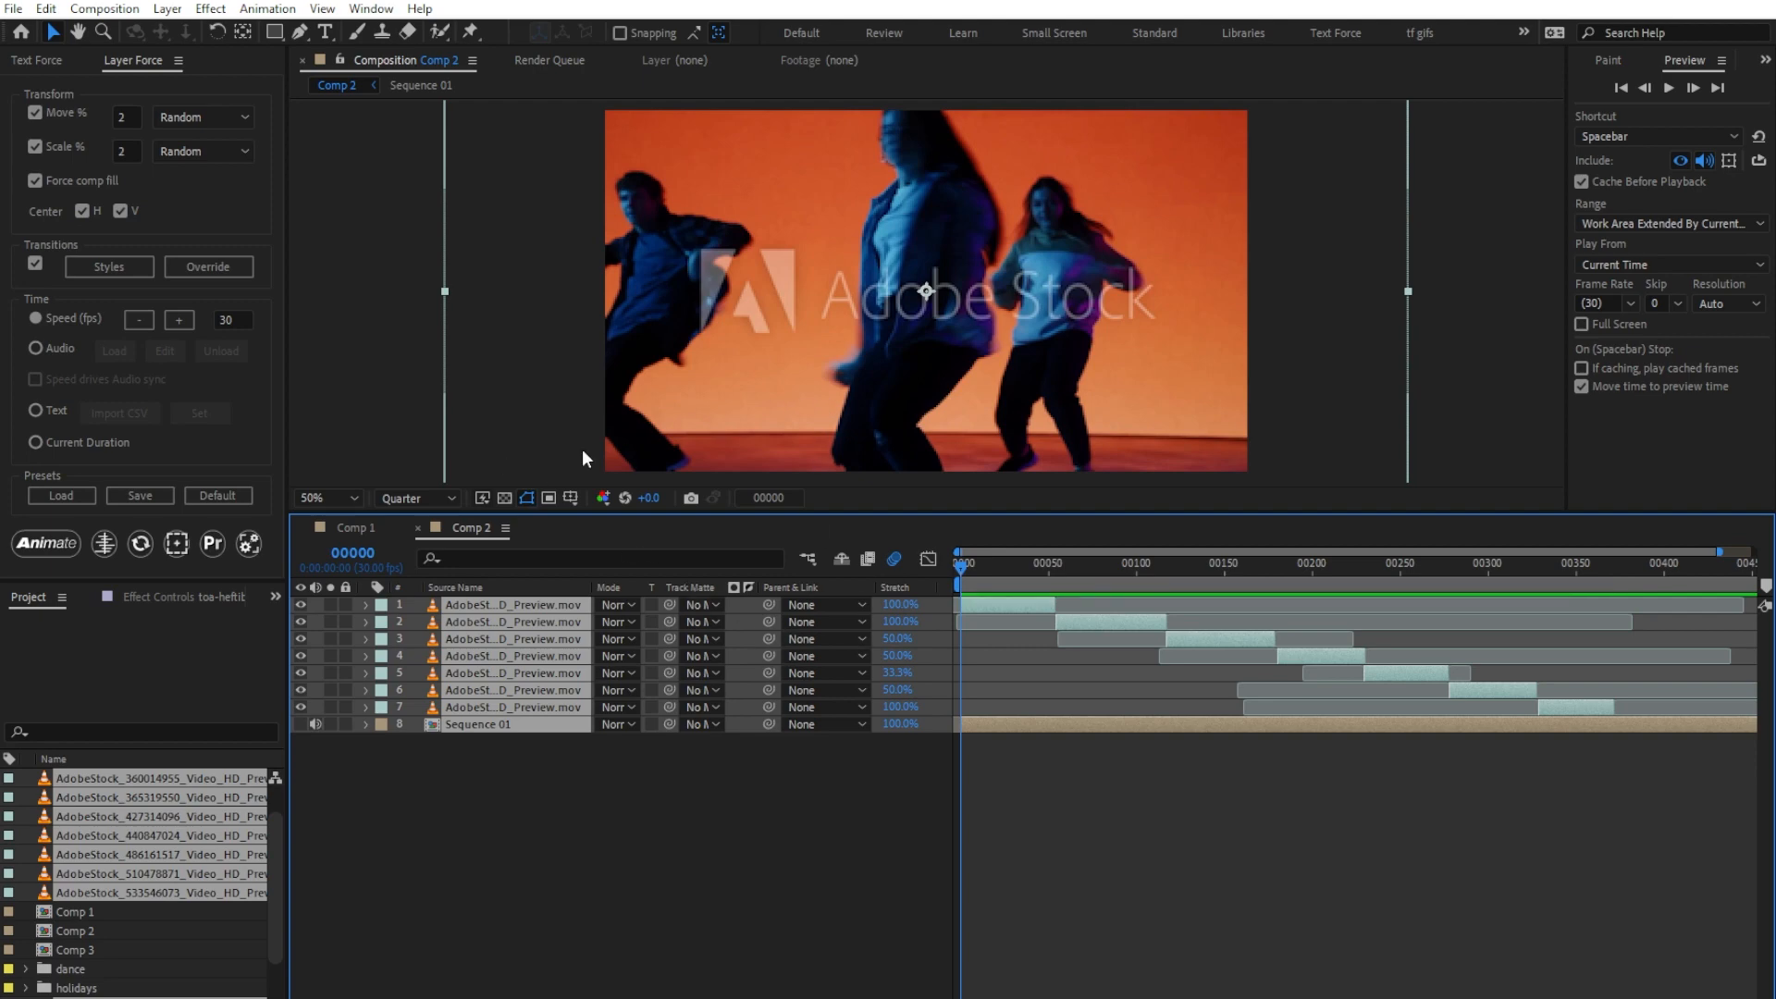
pyautogui.click(220, 546)
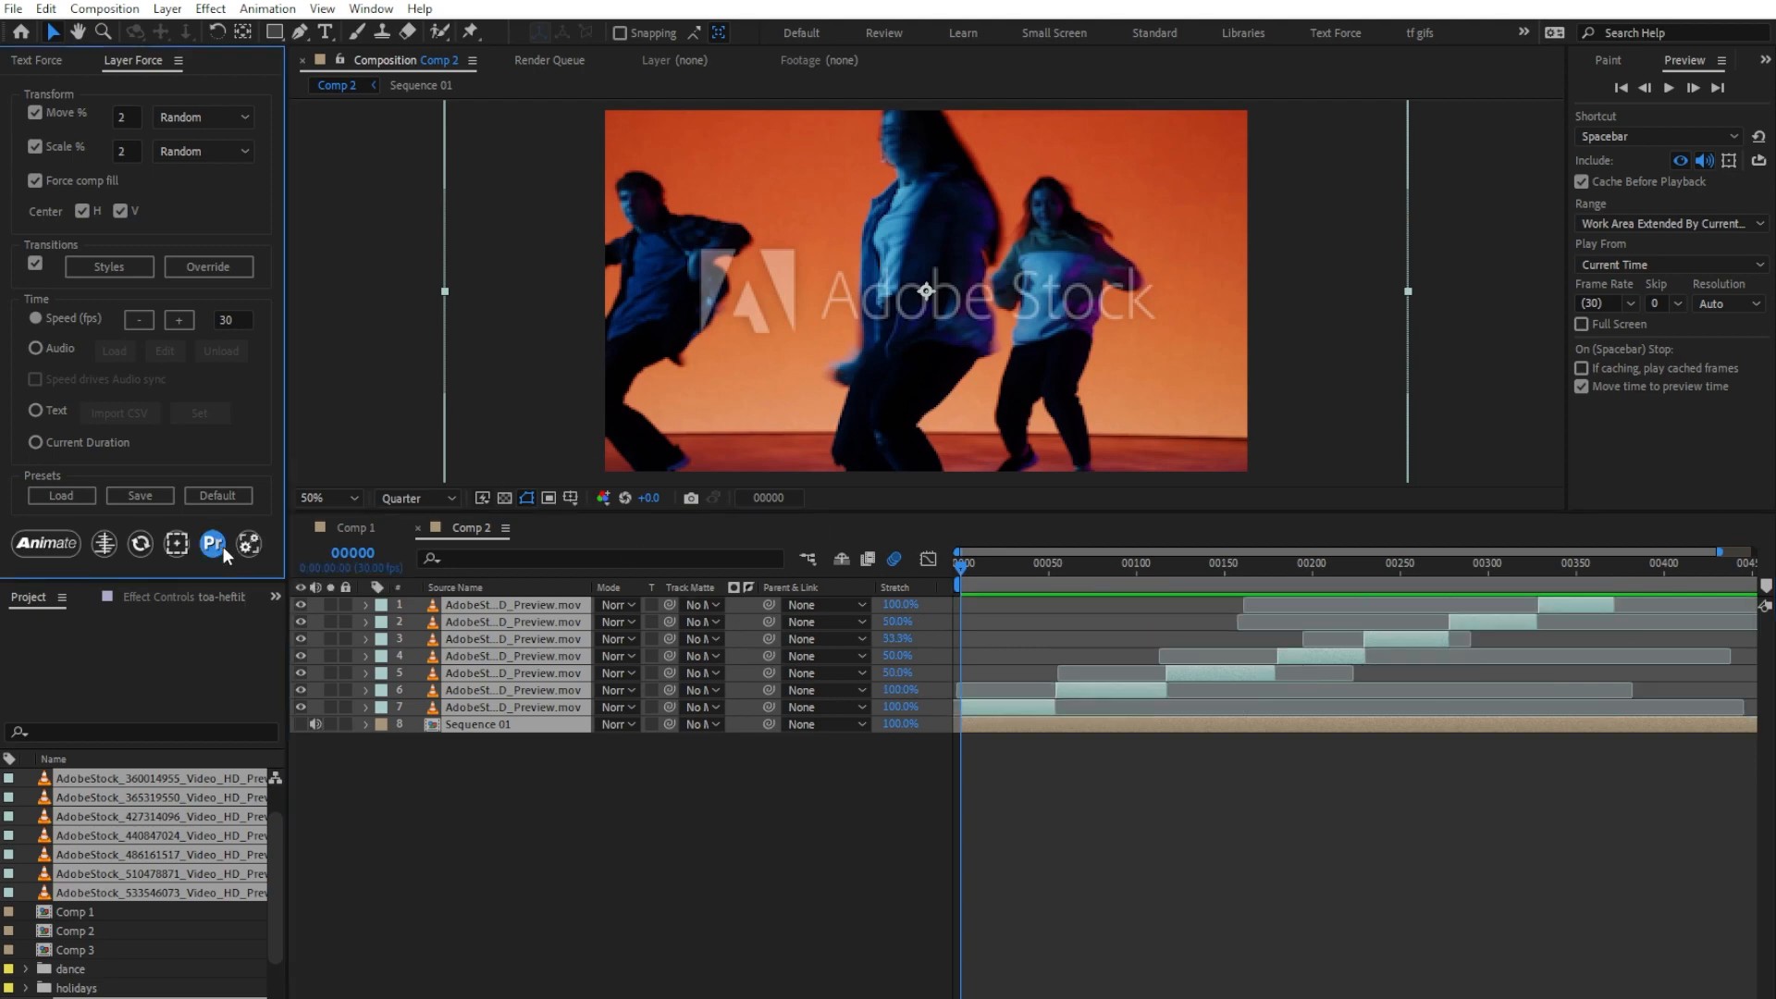
# Step: Animate the seven video layers by their current duration, leaving out Sequence 01, and play the result
pyautogui.keyDown('ctrl'); pyautogui.click(466, 724); pyautogui.keyUp('ctrl')
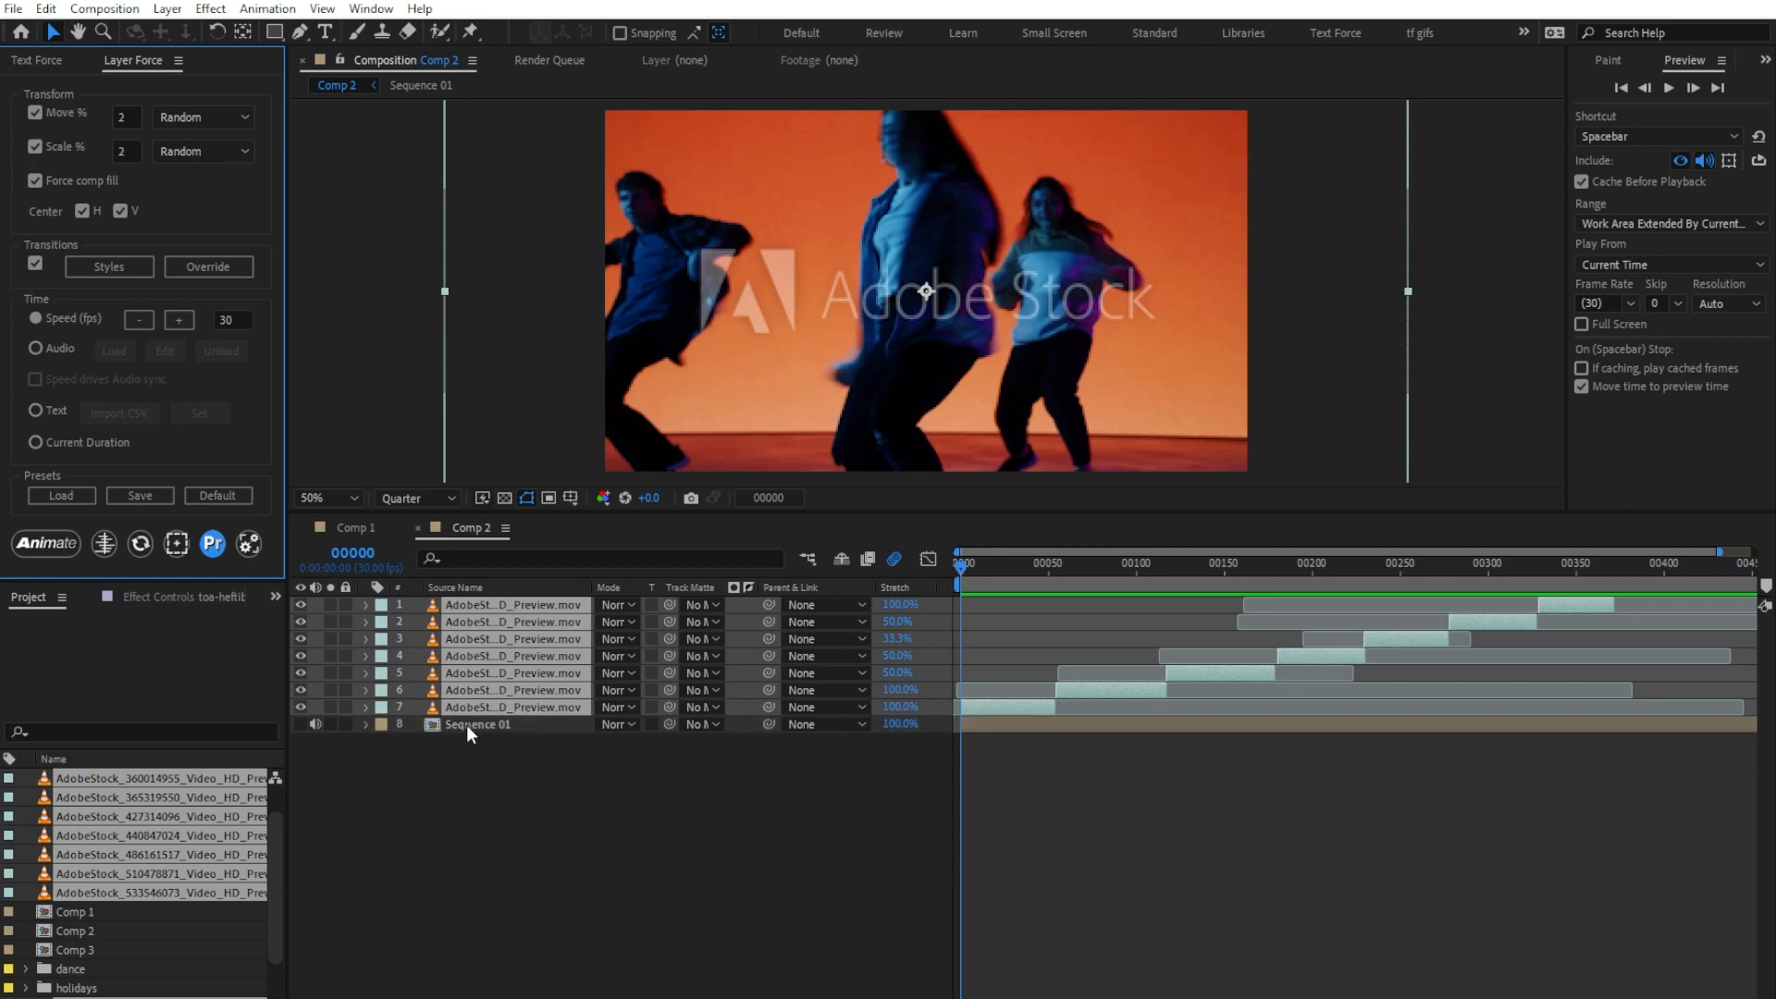
pyautogui.click(88, 442)
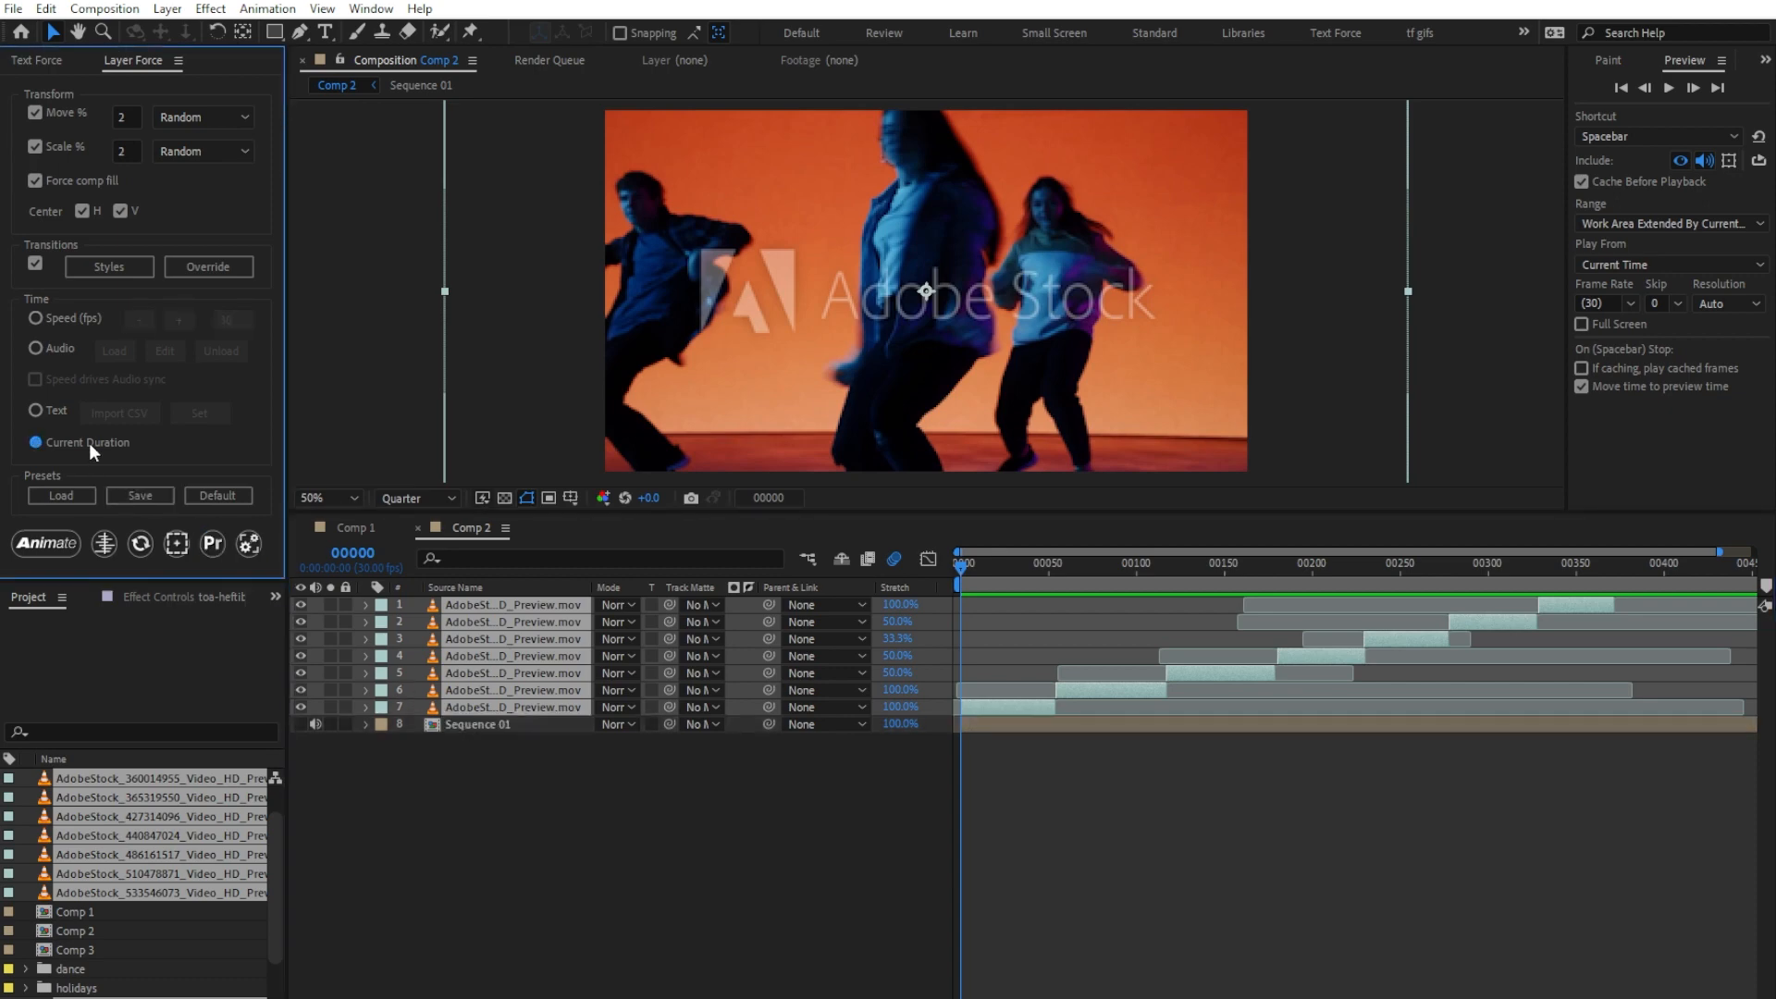
pyautogui.click(64, 548)
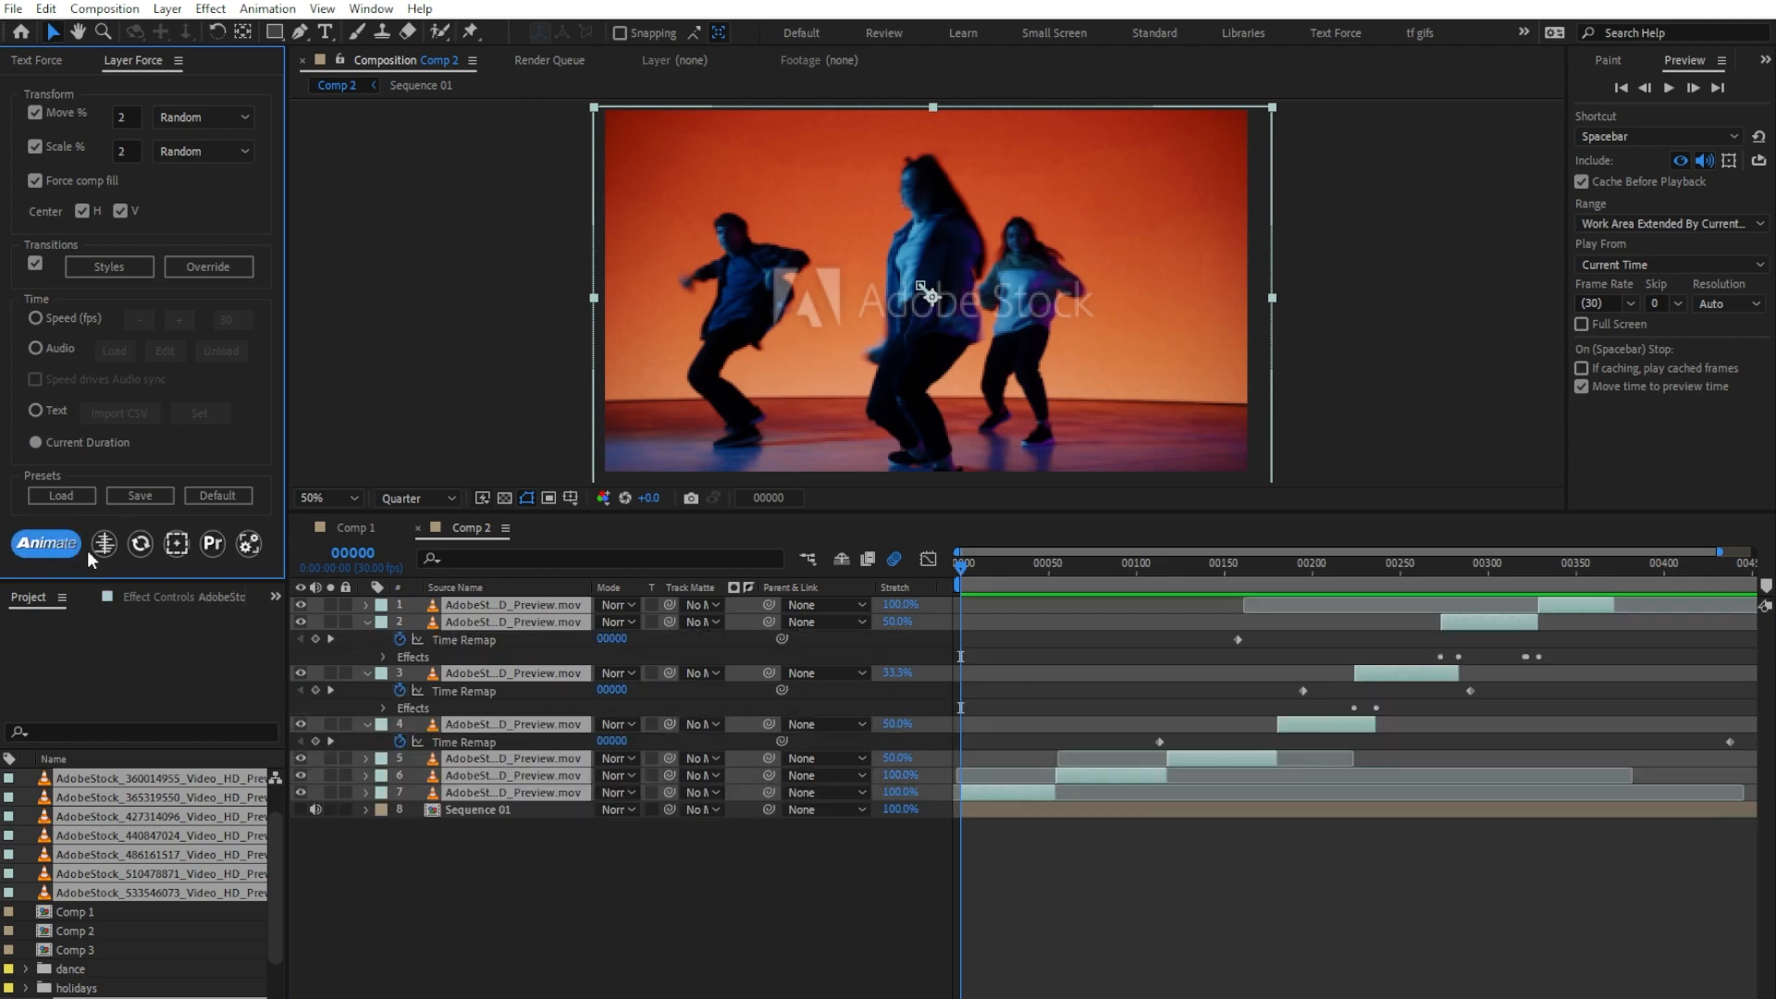
pyautogui.click(461, 780)
pyautogui.press('space')
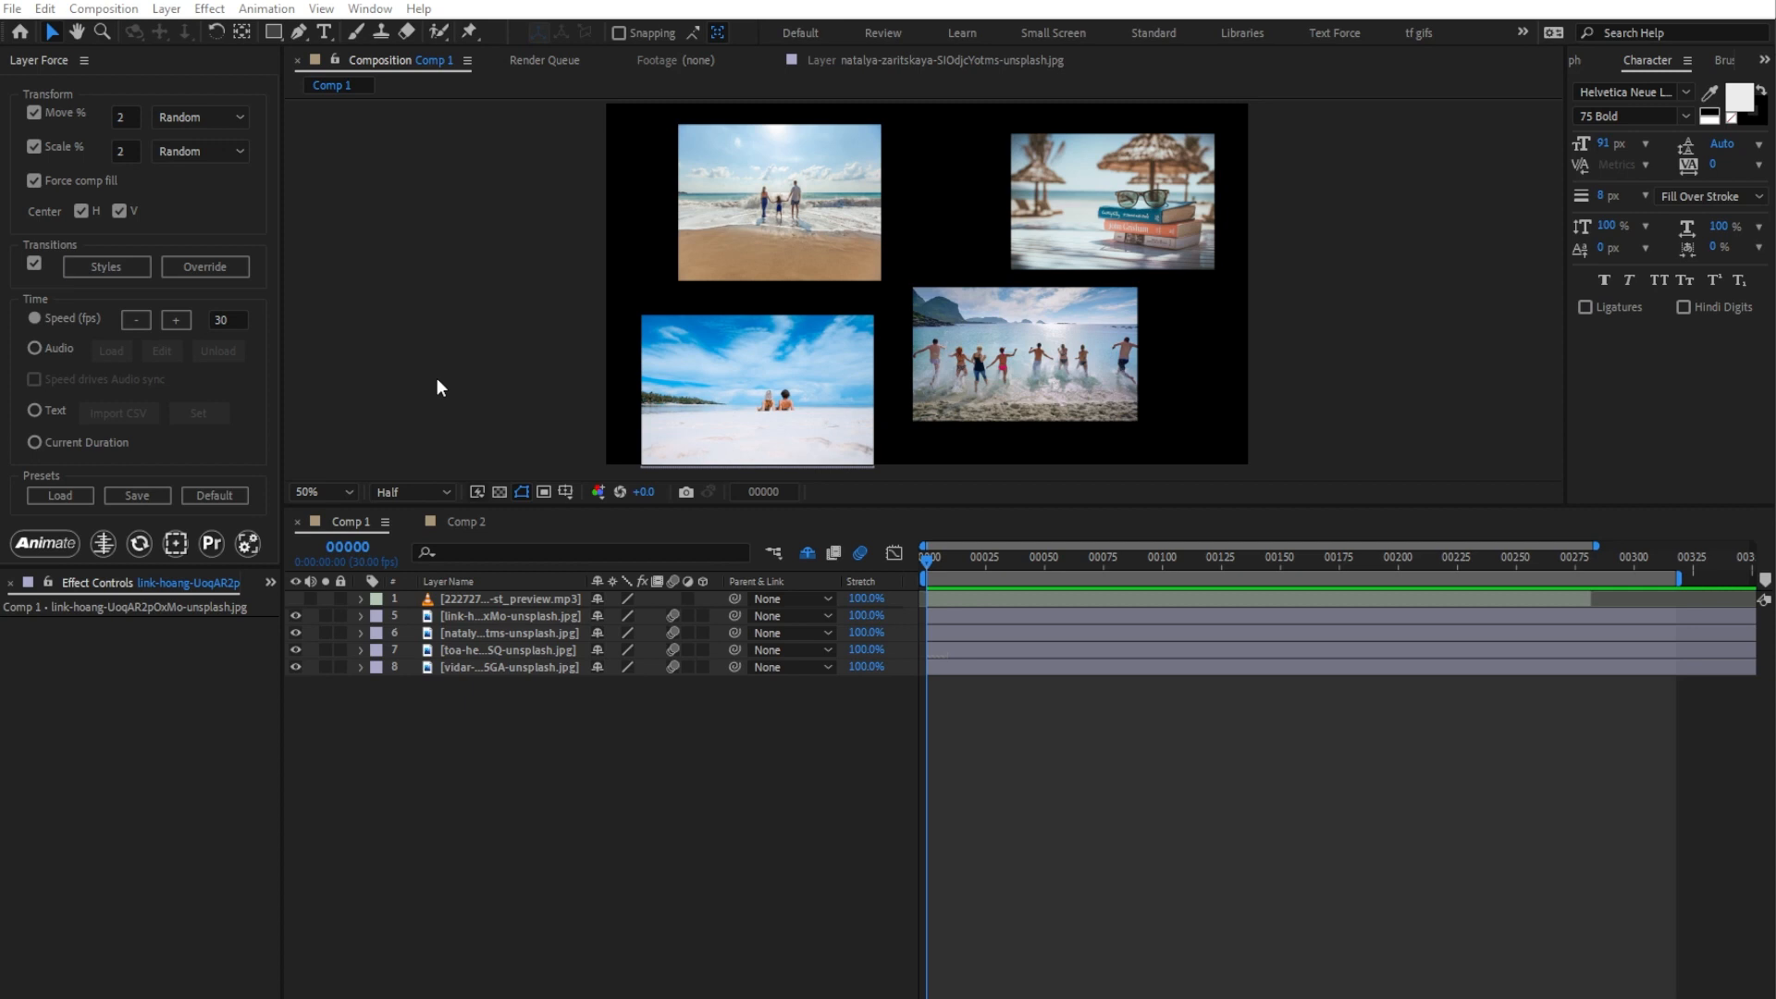
# Step: Animate the four image layers in Comp 1 using Speed timing at 30 frames and play the result
pyautogui.moveTo(506, 722); pyautogui.dragTo(431, 610)
pyautogui.click(55, 544)
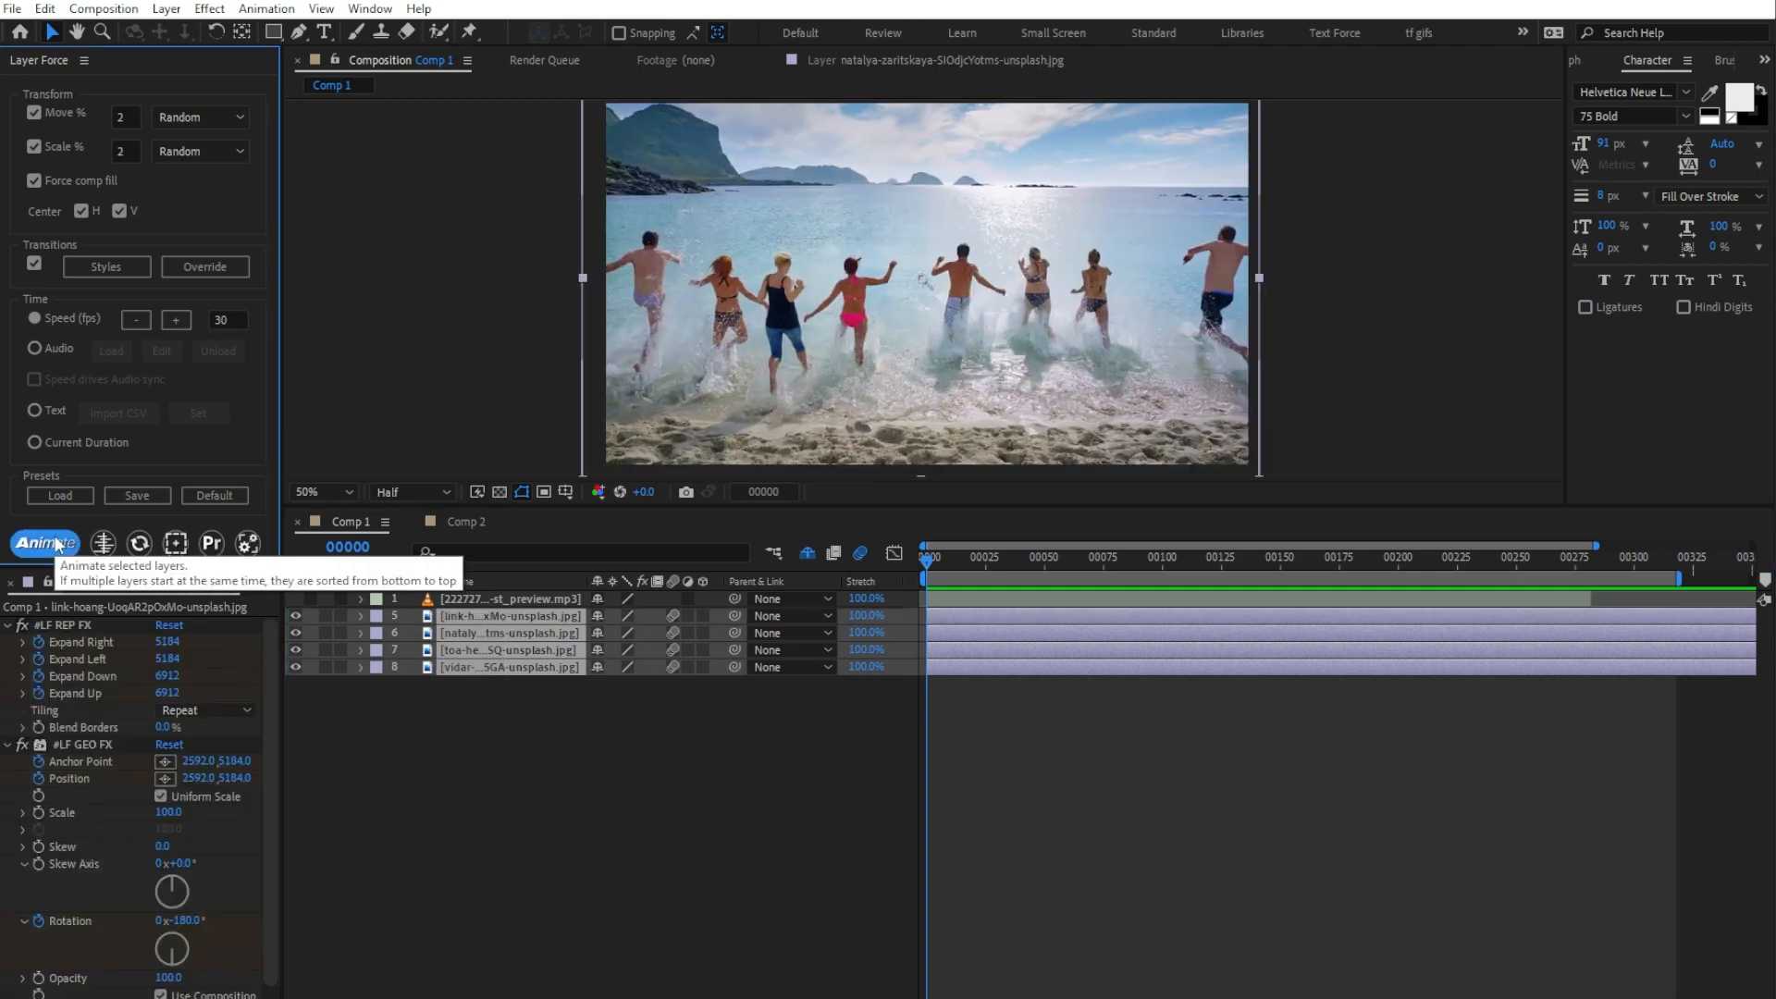
pyautogui.press('space')
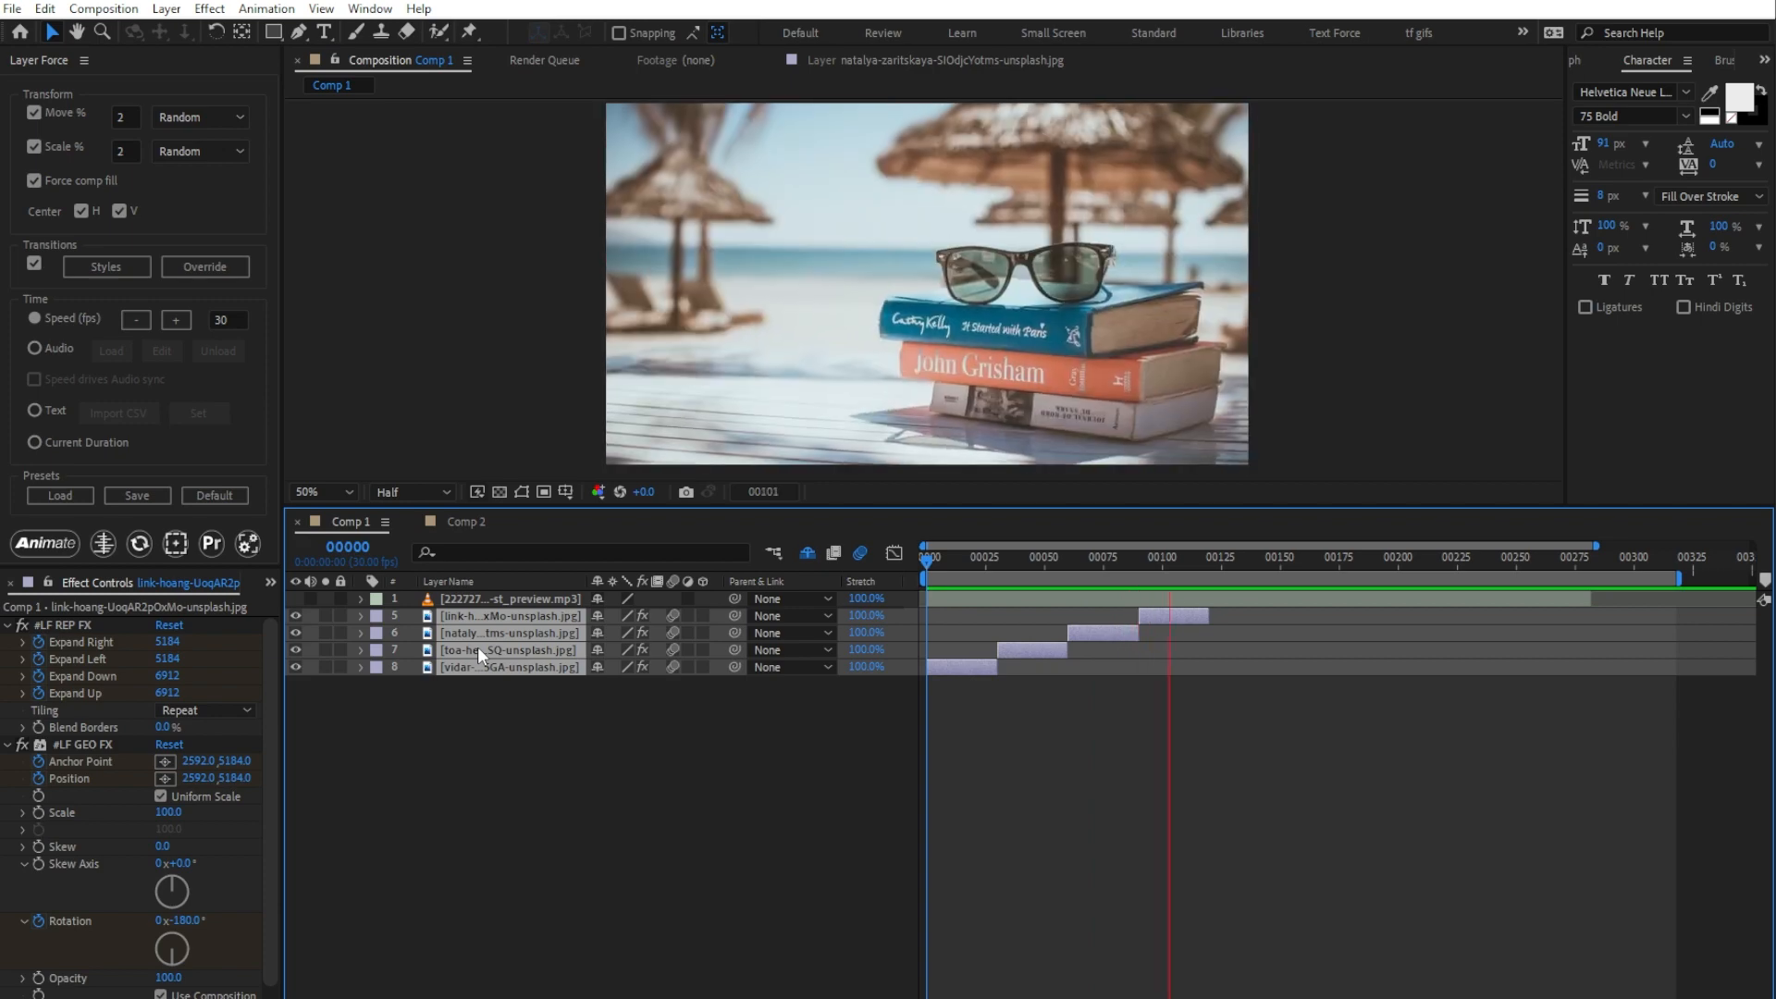
pyautogui.press('space')
# Step: Examine the generated keyframes on the four image layers, and reset the layers to their unanimated state
pyautogui.press('u')
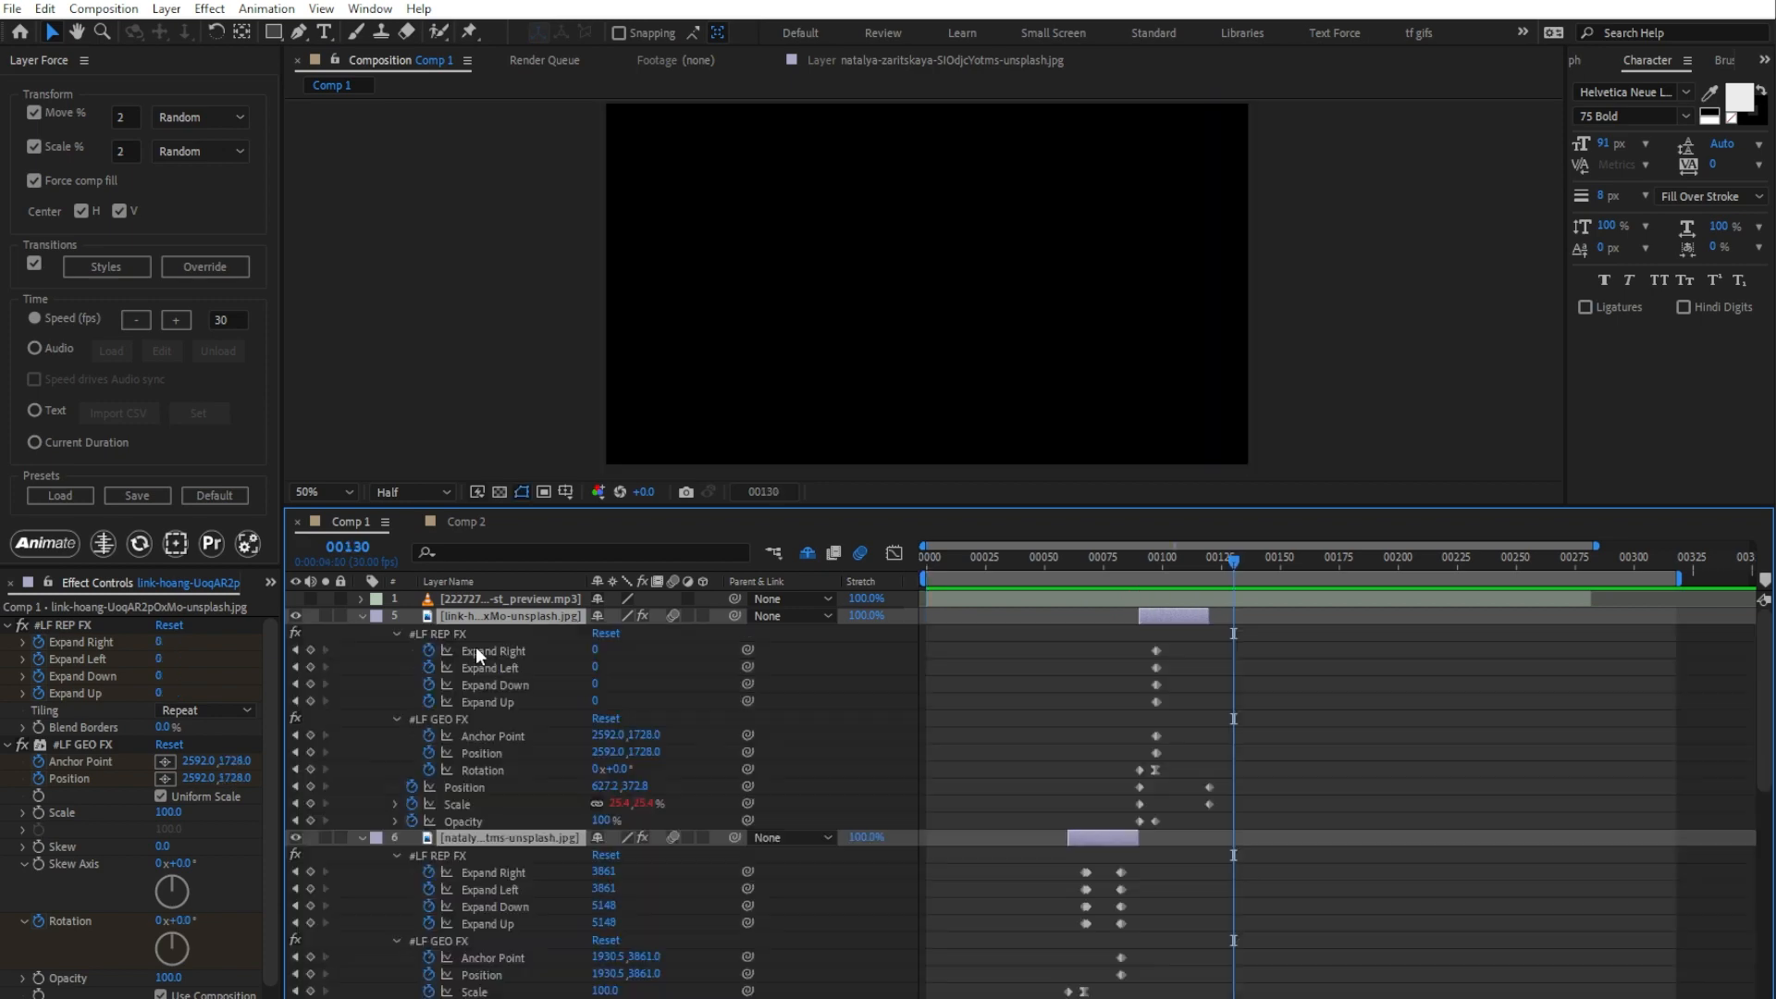
pyautogui.scroll(-3, 1017, 720)
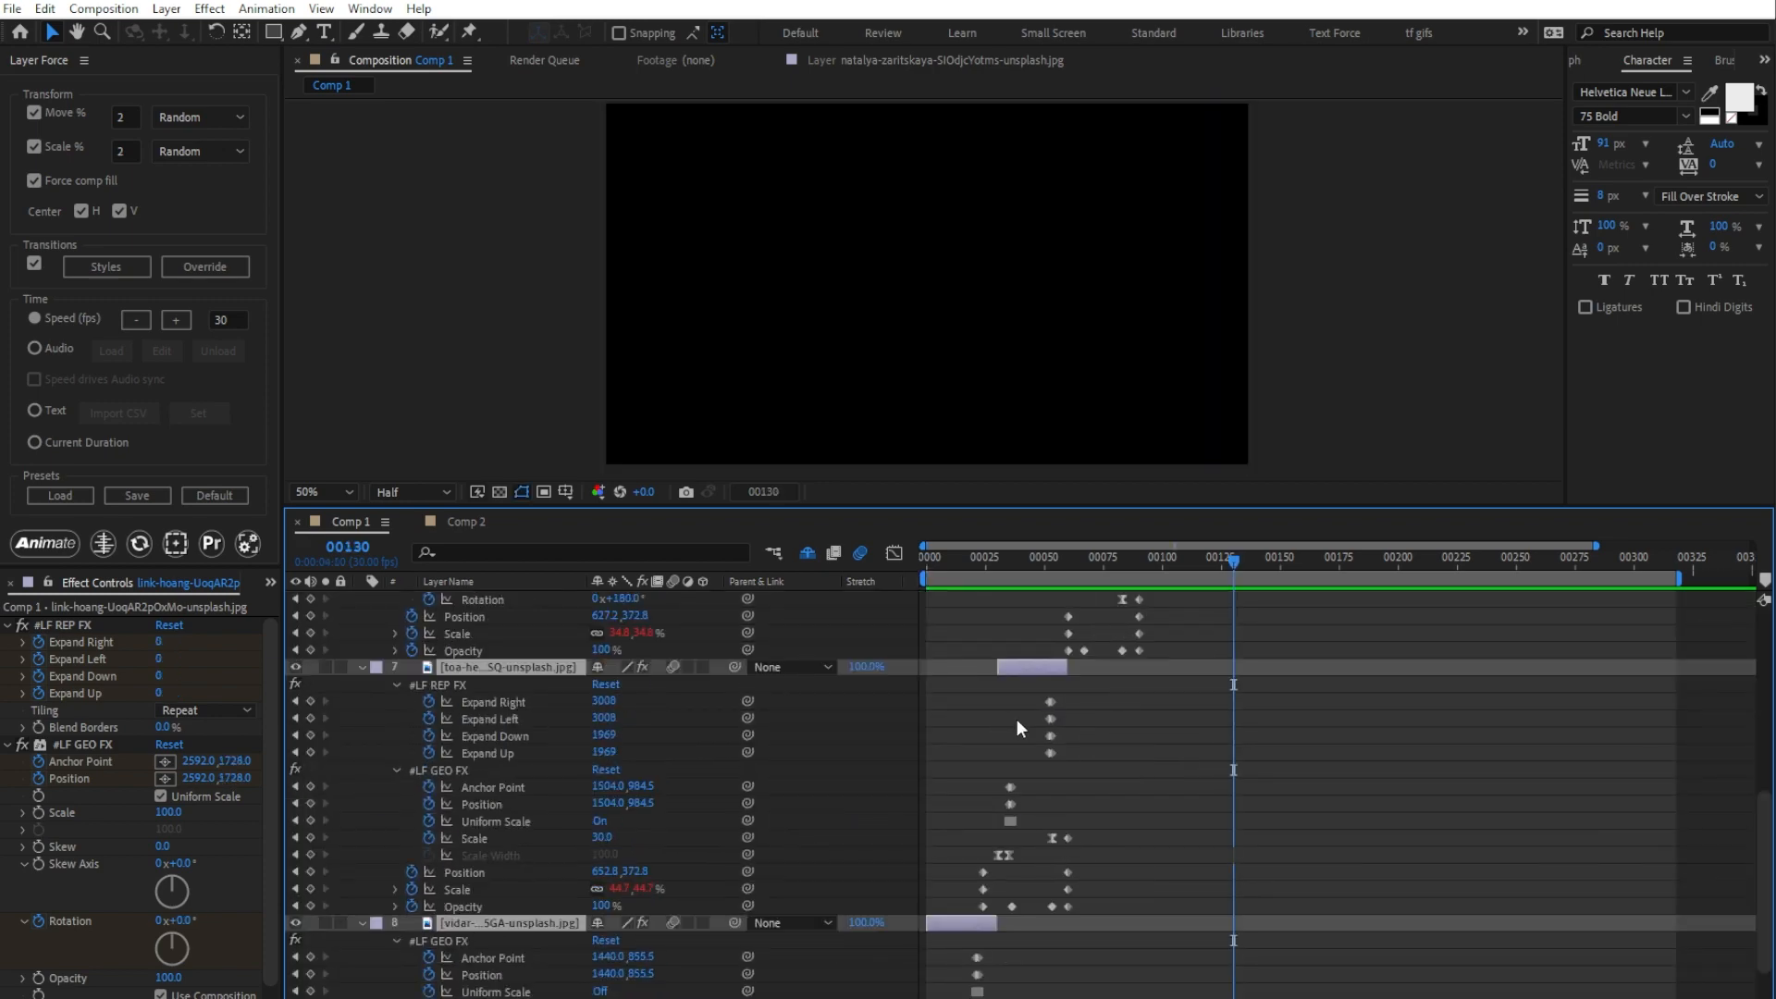
pyautogui.scroll(3, 1015, 720)
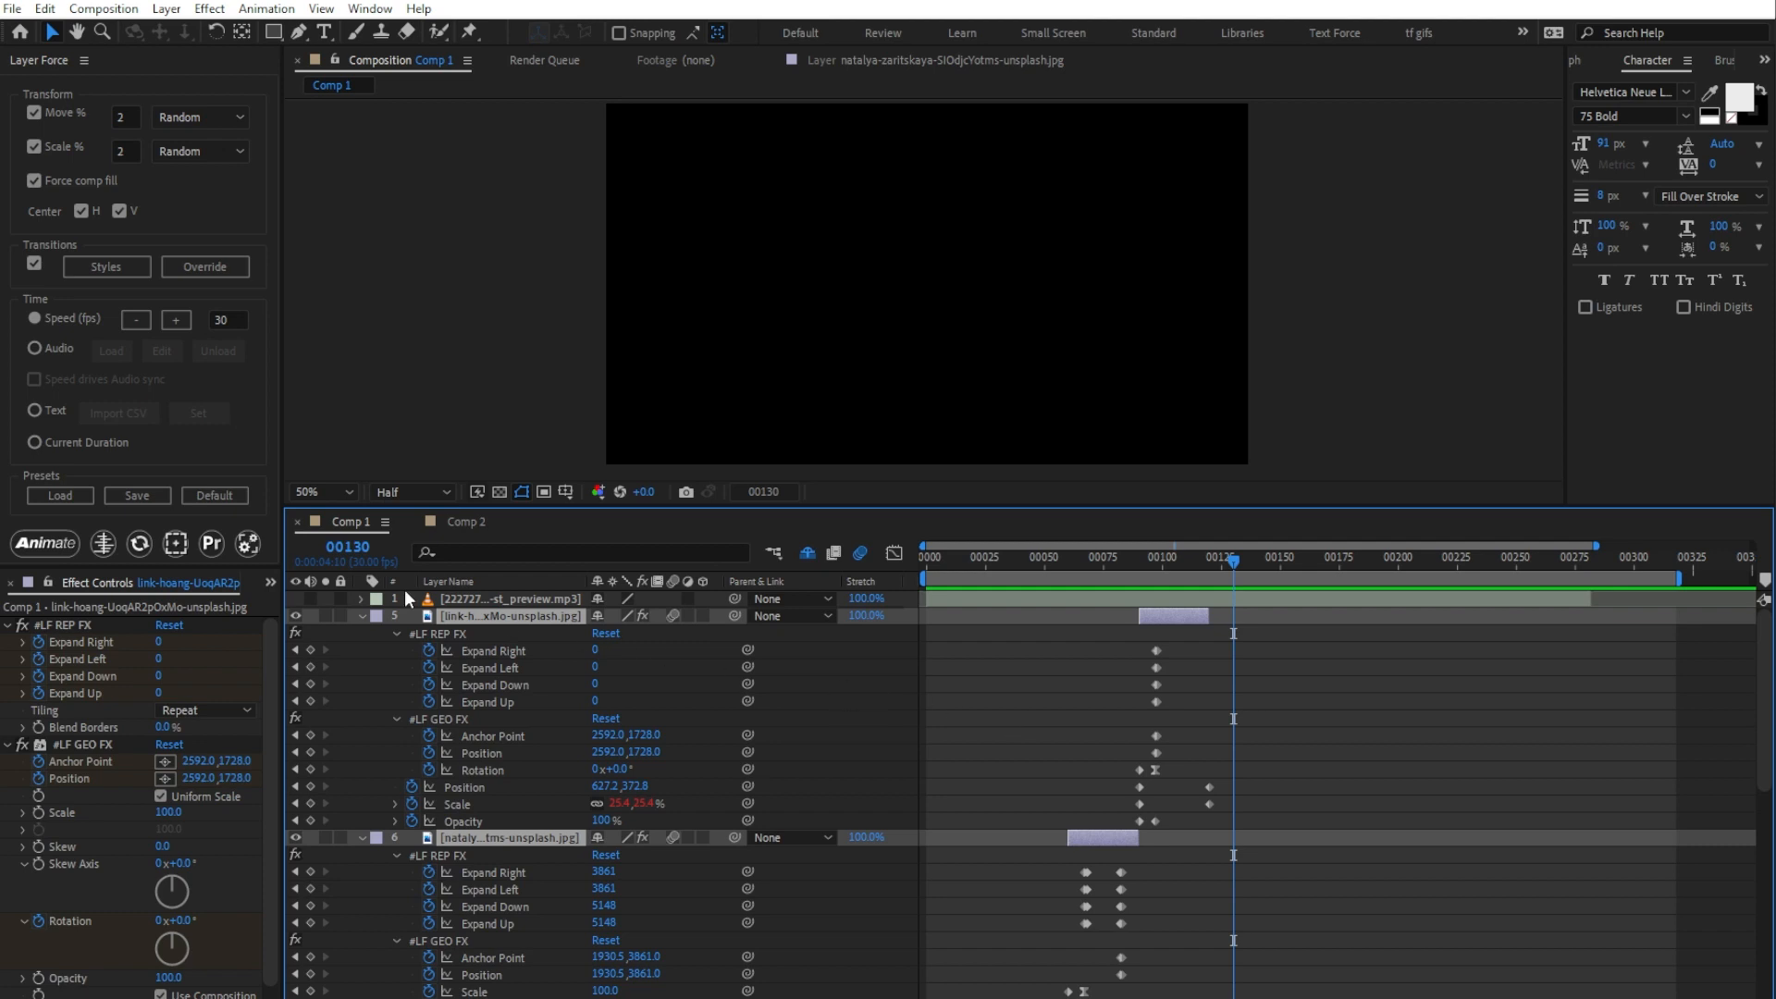
pyautogui.click(138, 545)
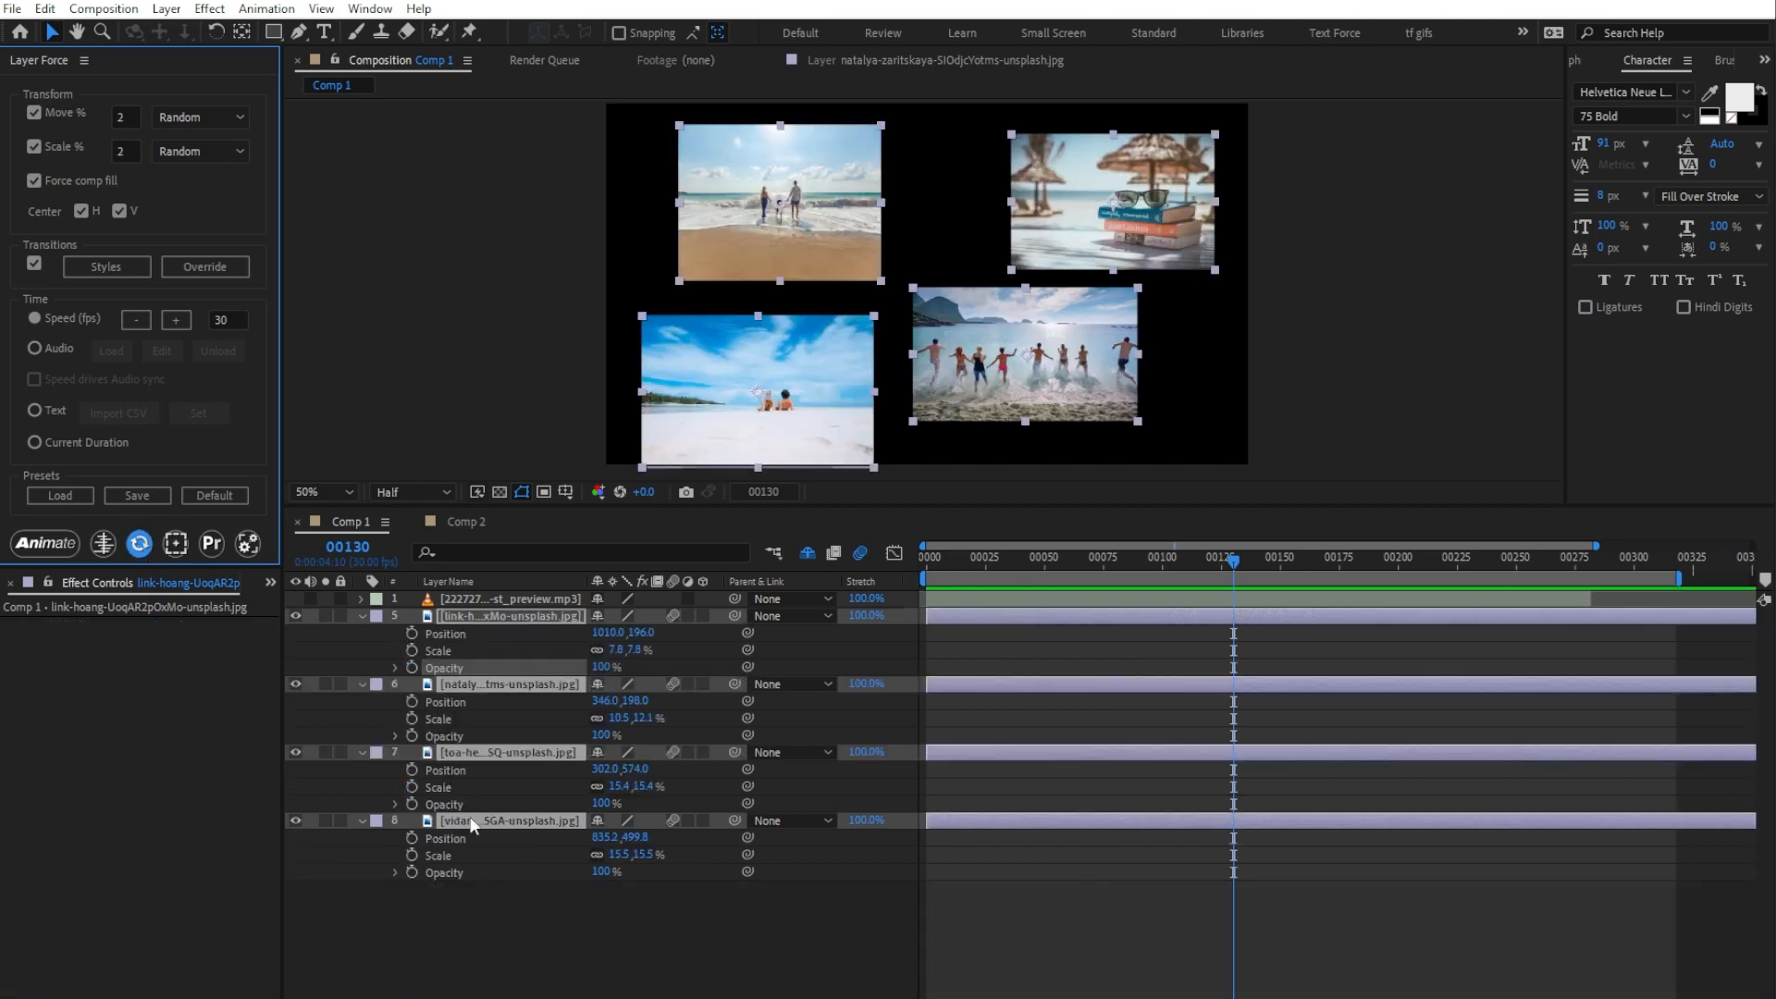
# Step: Scale the family-on-the-shore photo to about 4.8, 6.2% and move the couple-on-white-sand photo up to about 320, 450
pyautogui.click(640, 272)
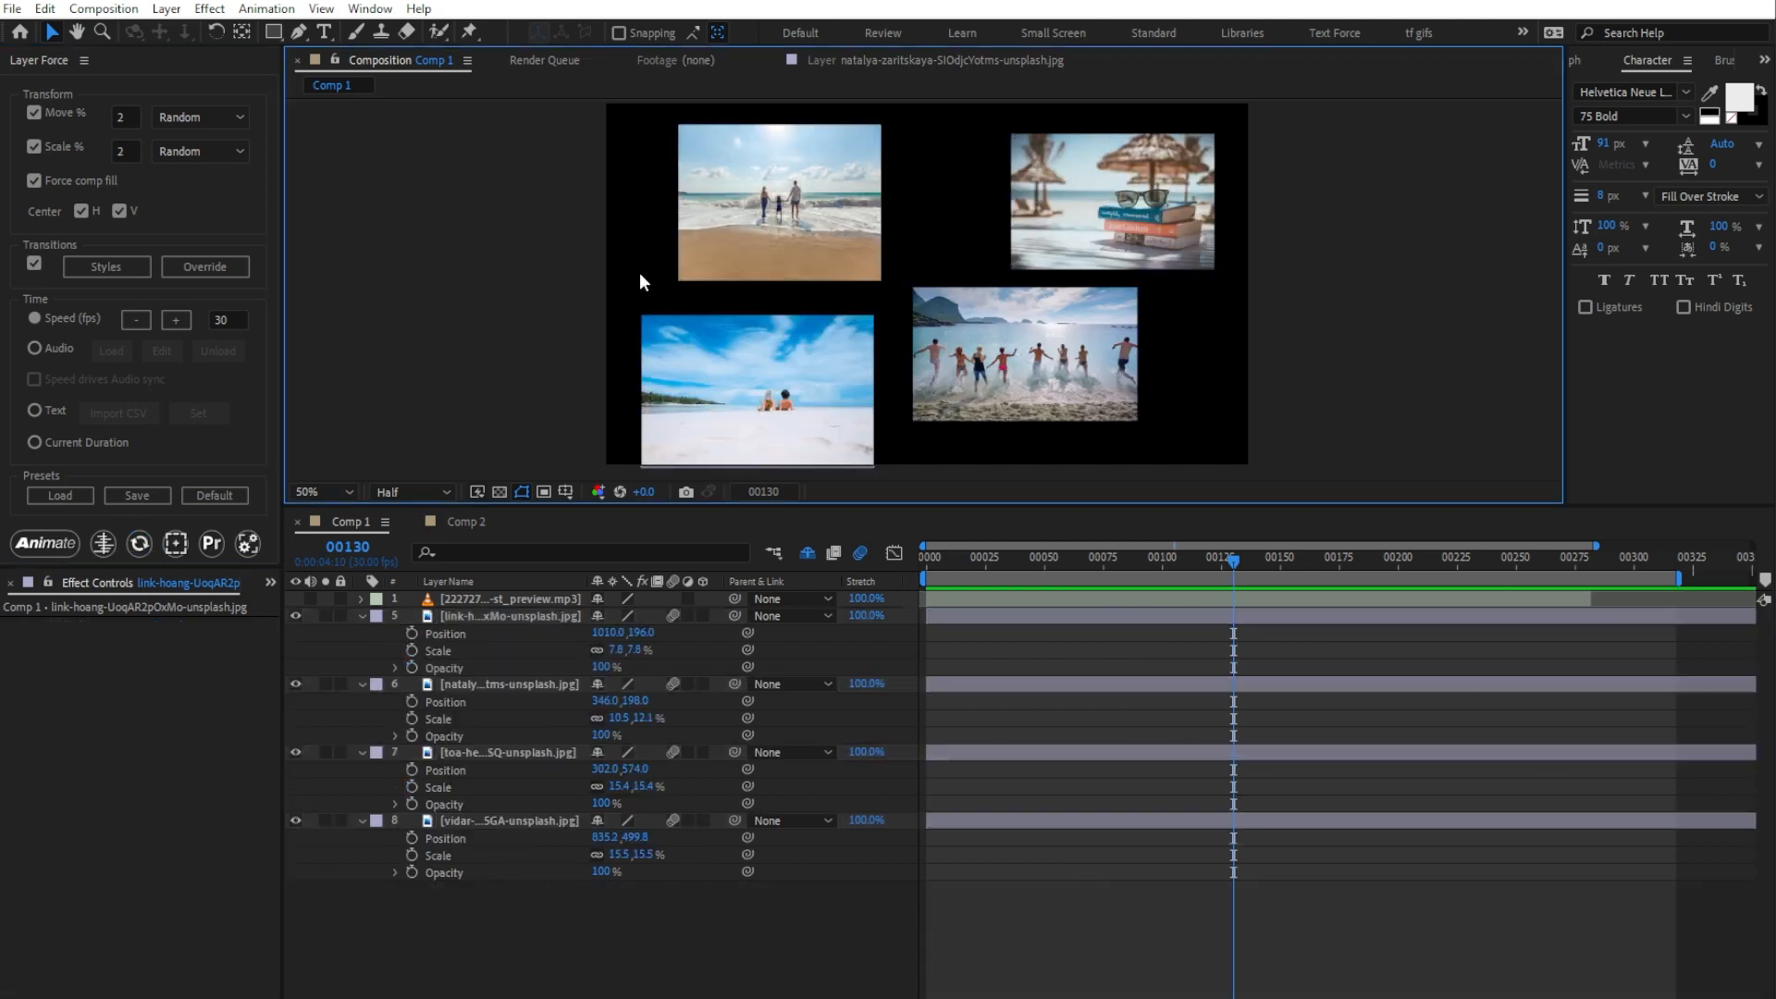
pyautogui.click(707, 267)
pyautogui.moveTo(679, 279); pyautogui.dragTo(741, 241)
pyautogui.click(778, 366)
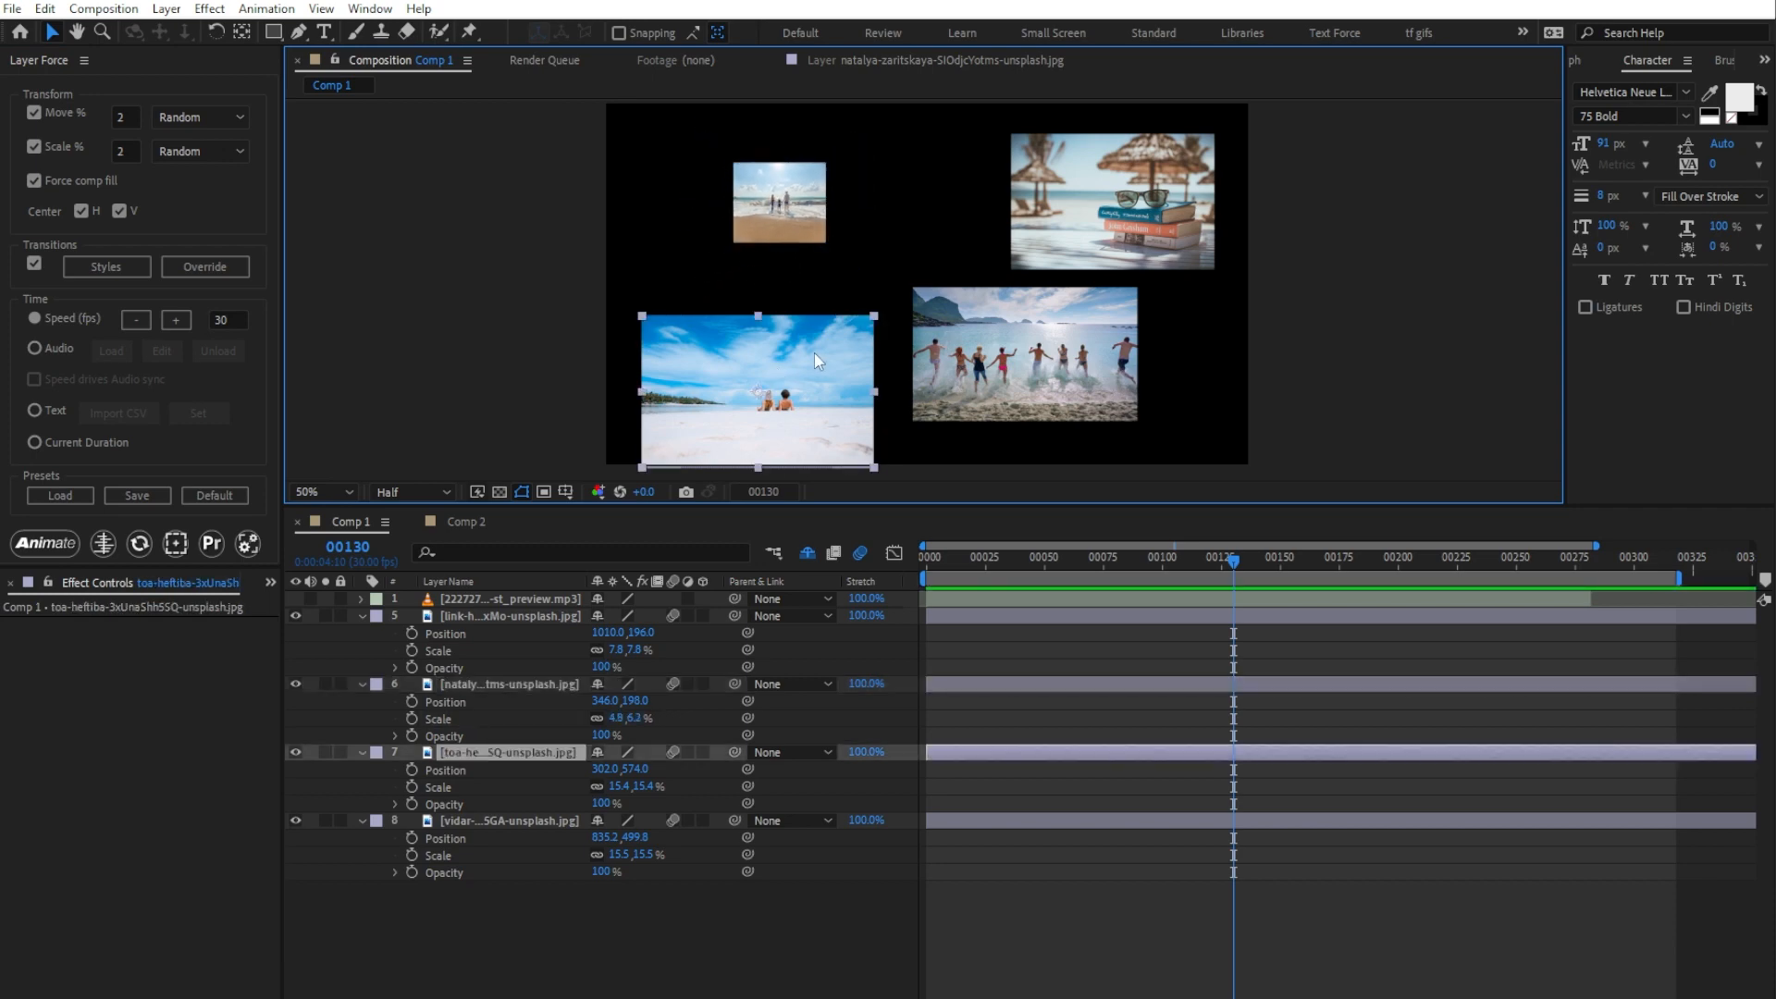
pyautogui.moveTo(814, 352); pyautogui.dragTo(821, 291)
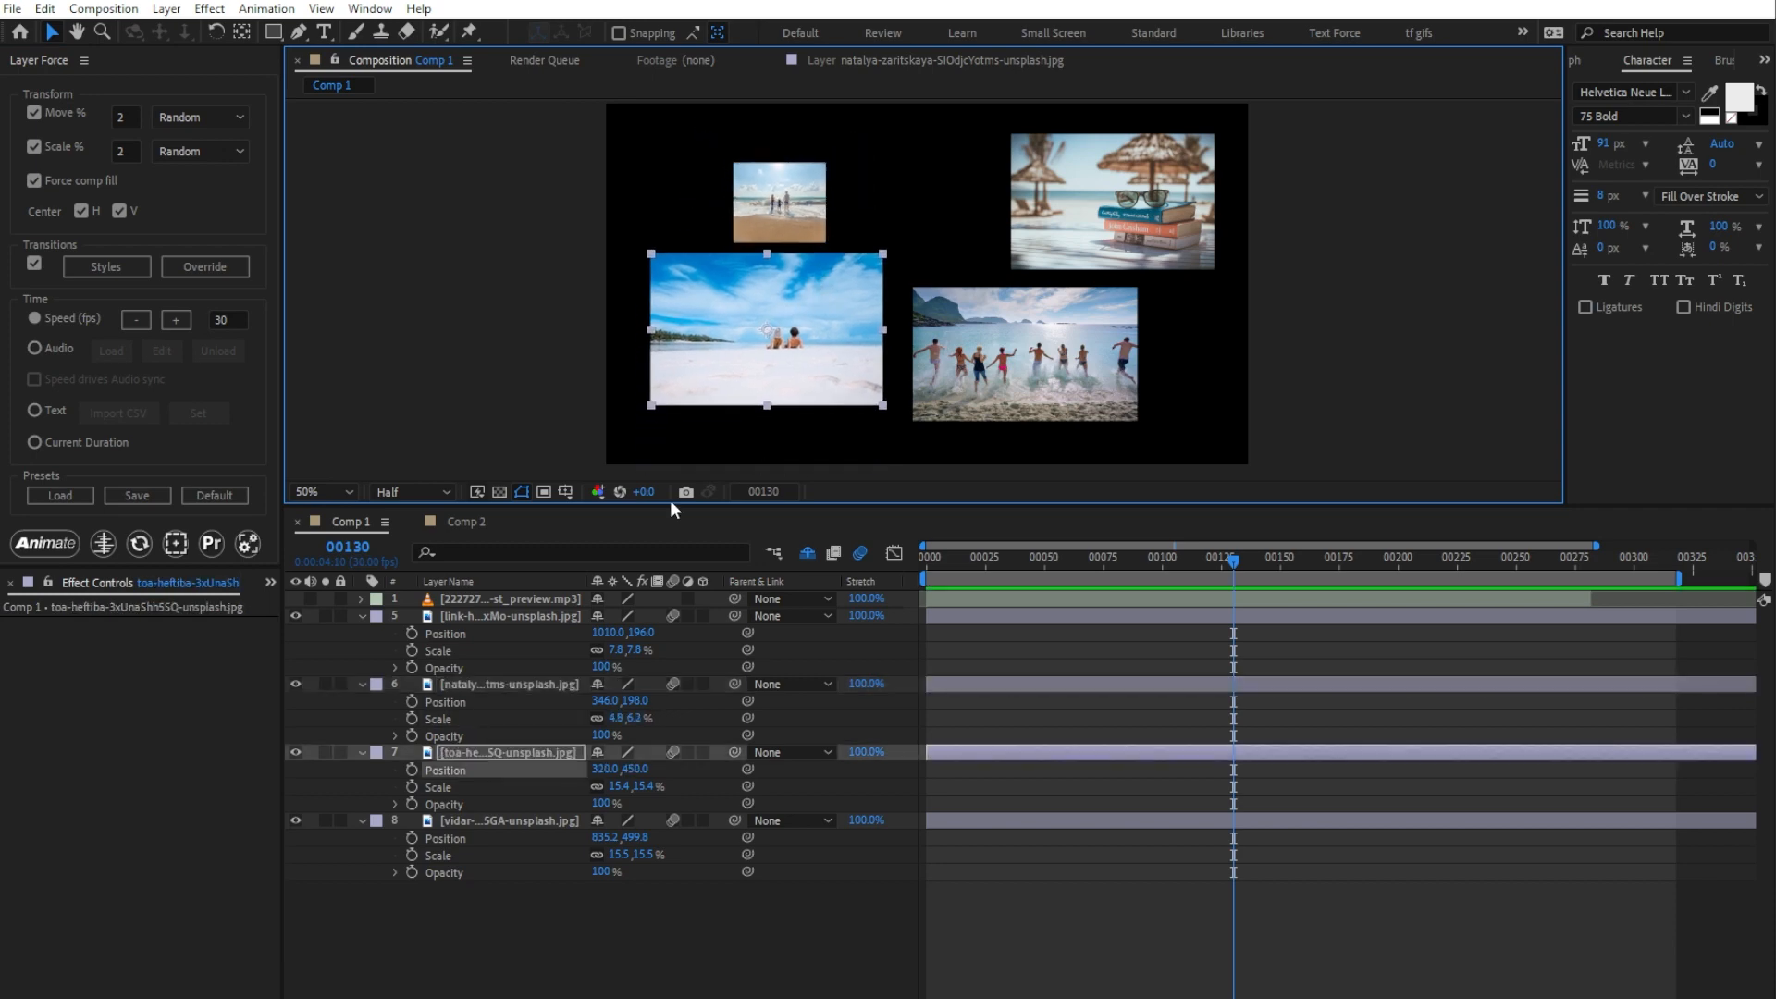
# Step: Animate the four rearranged image layers from frame 0 and reset them after previewing the result
pyautogui.moveTo(562, 908); pyautogui.dragTo(480, 613)
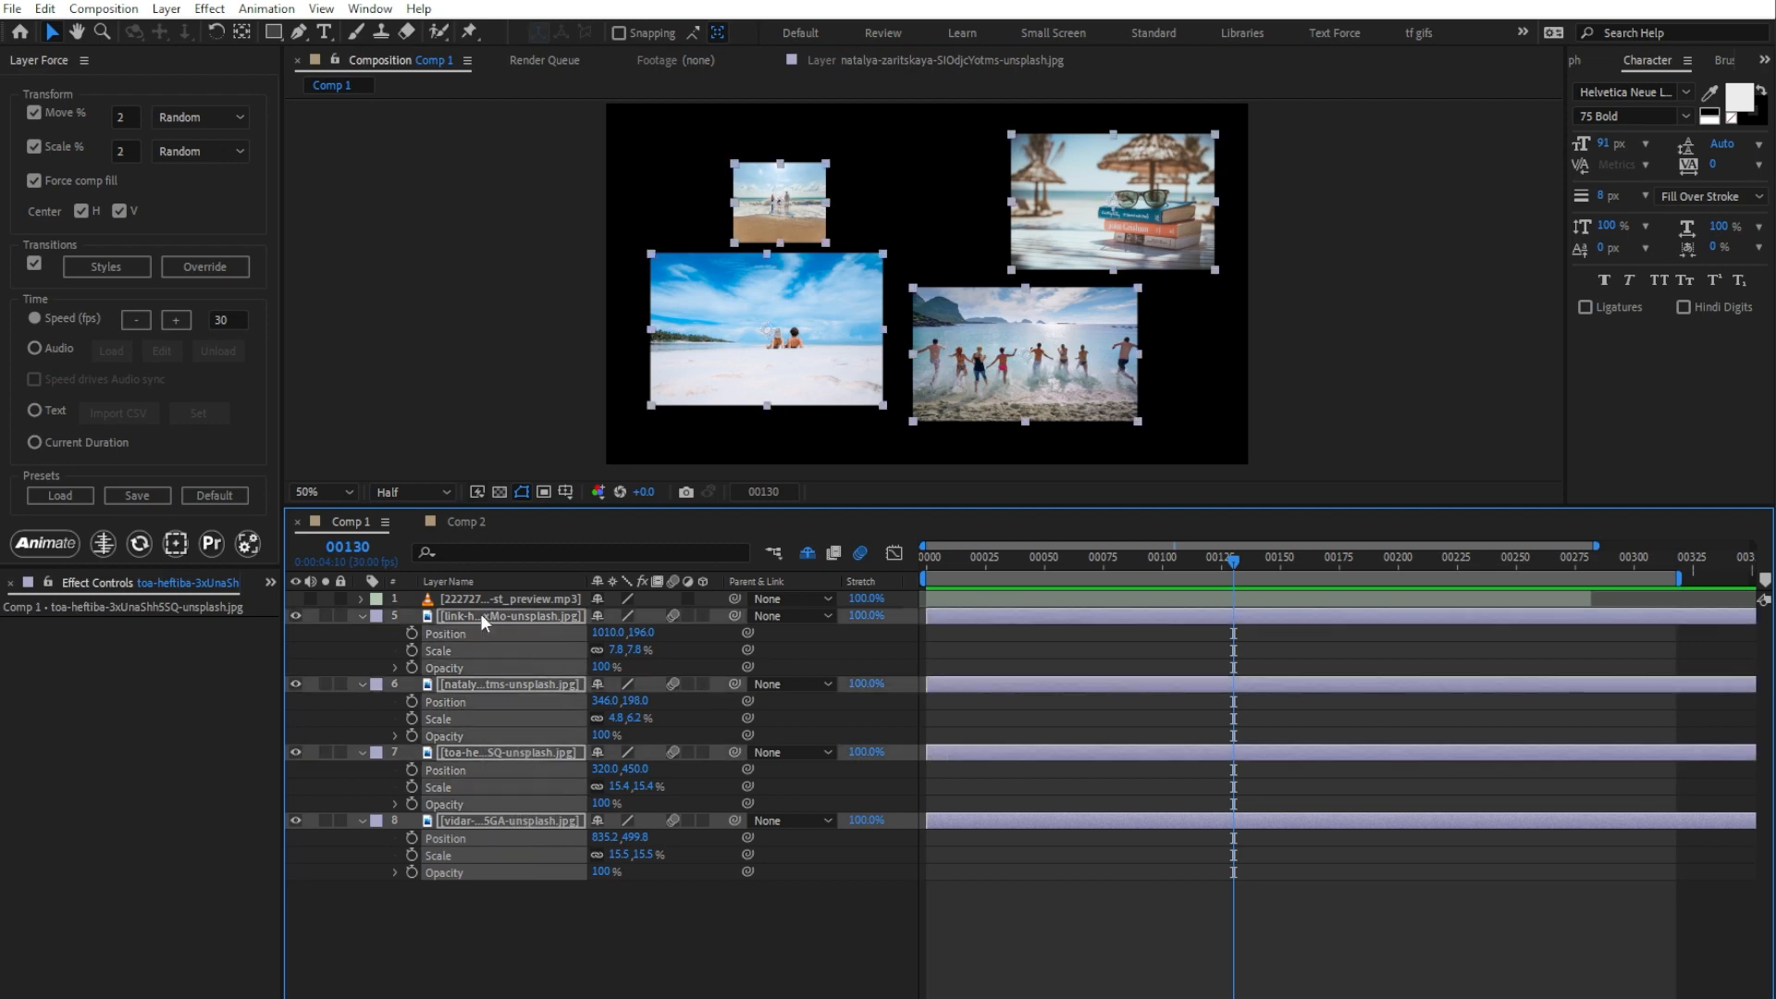
pyautogui.click(139, 544)
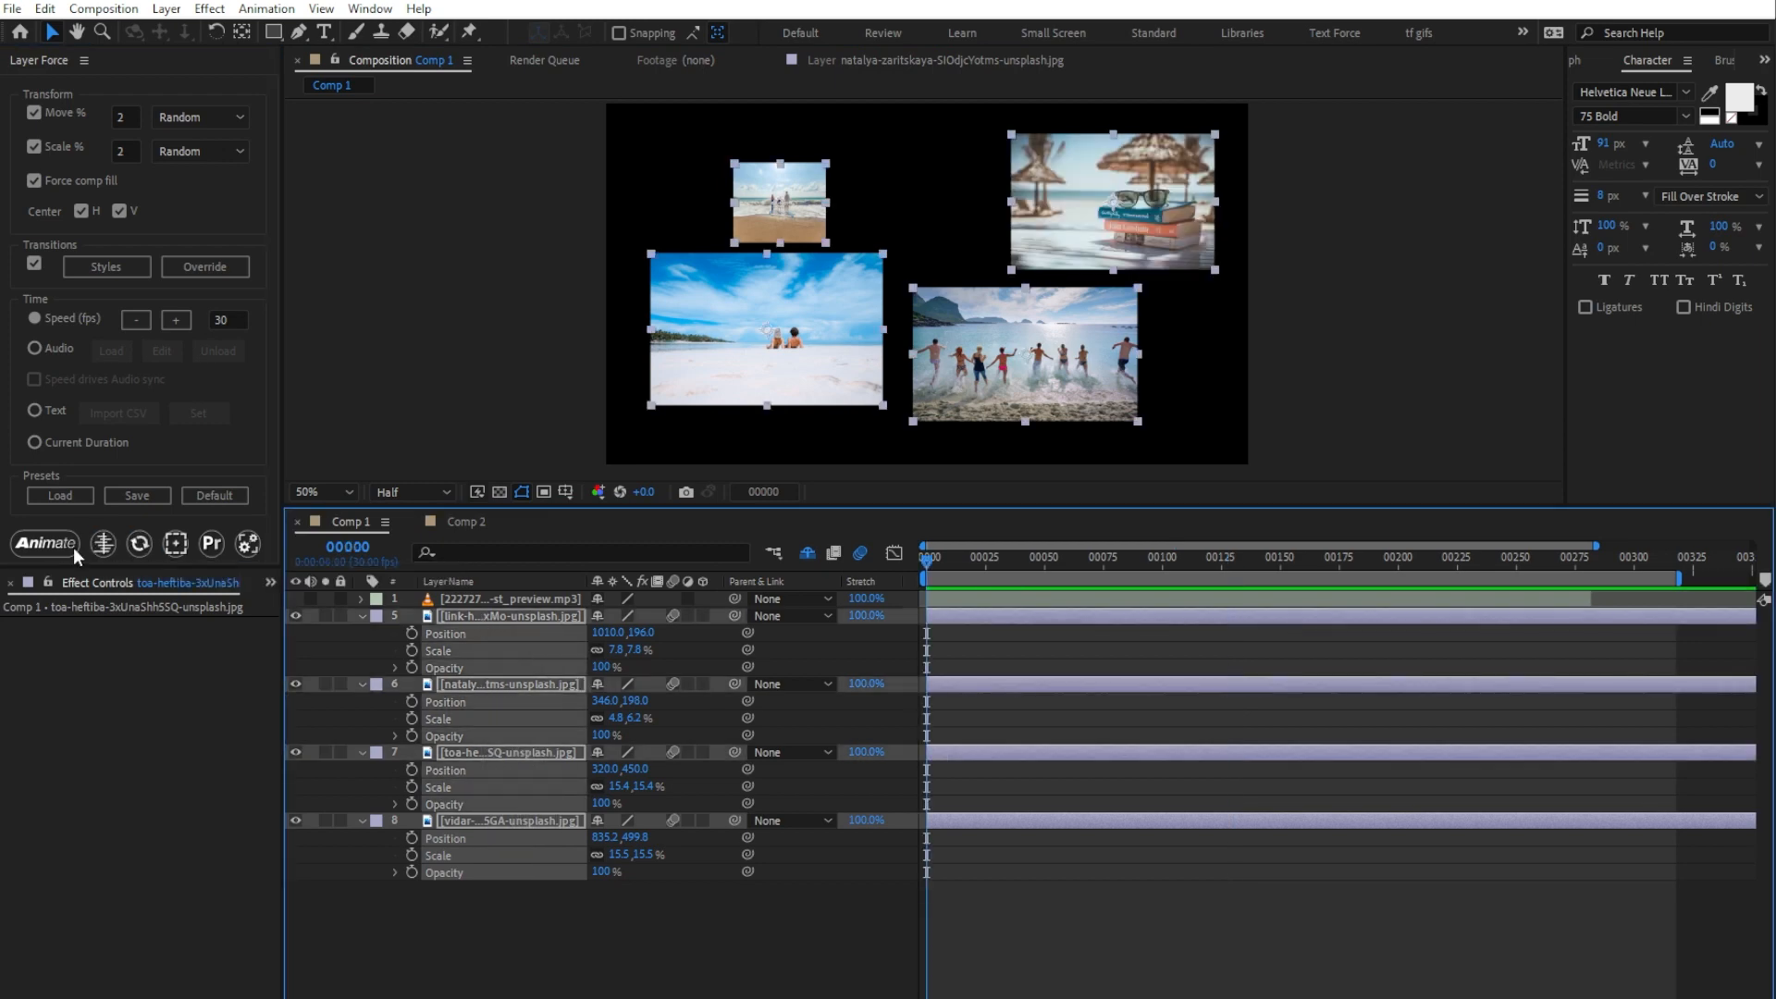
pyautogui.click(46, 543)
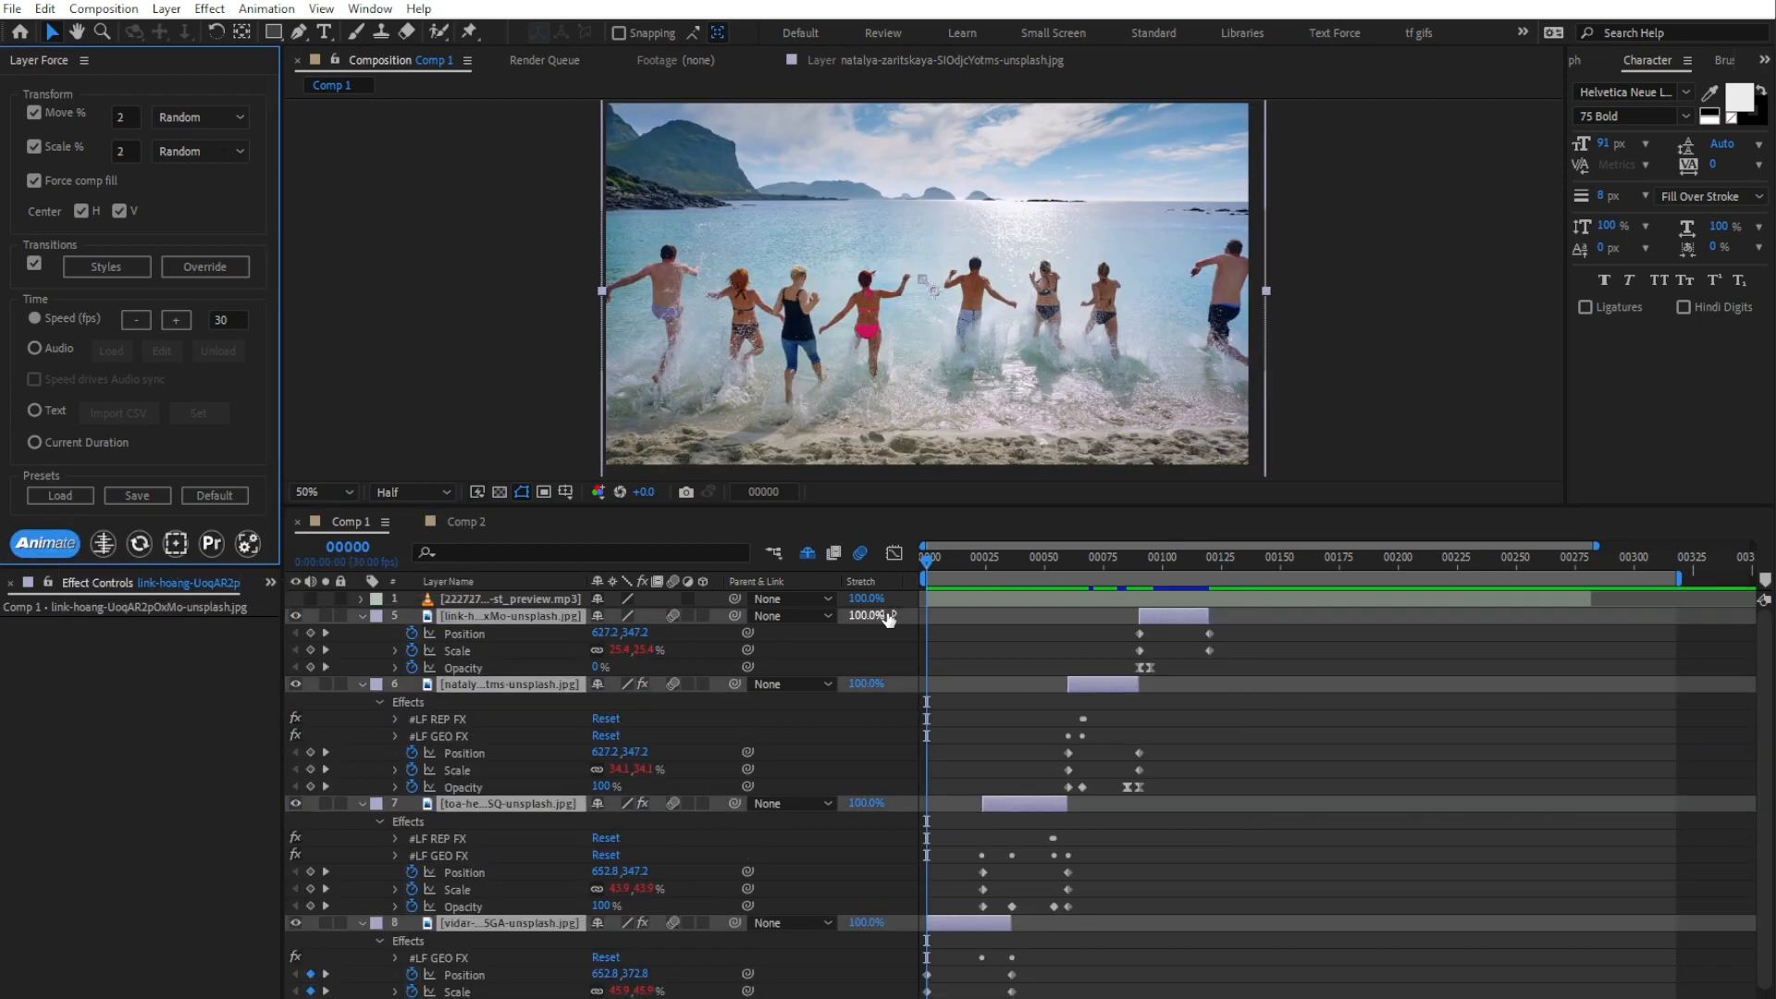
pyautogui.moveTo(928, 558); pyautogui.dragTo(1022, 595)
pyautogui.press('Home')
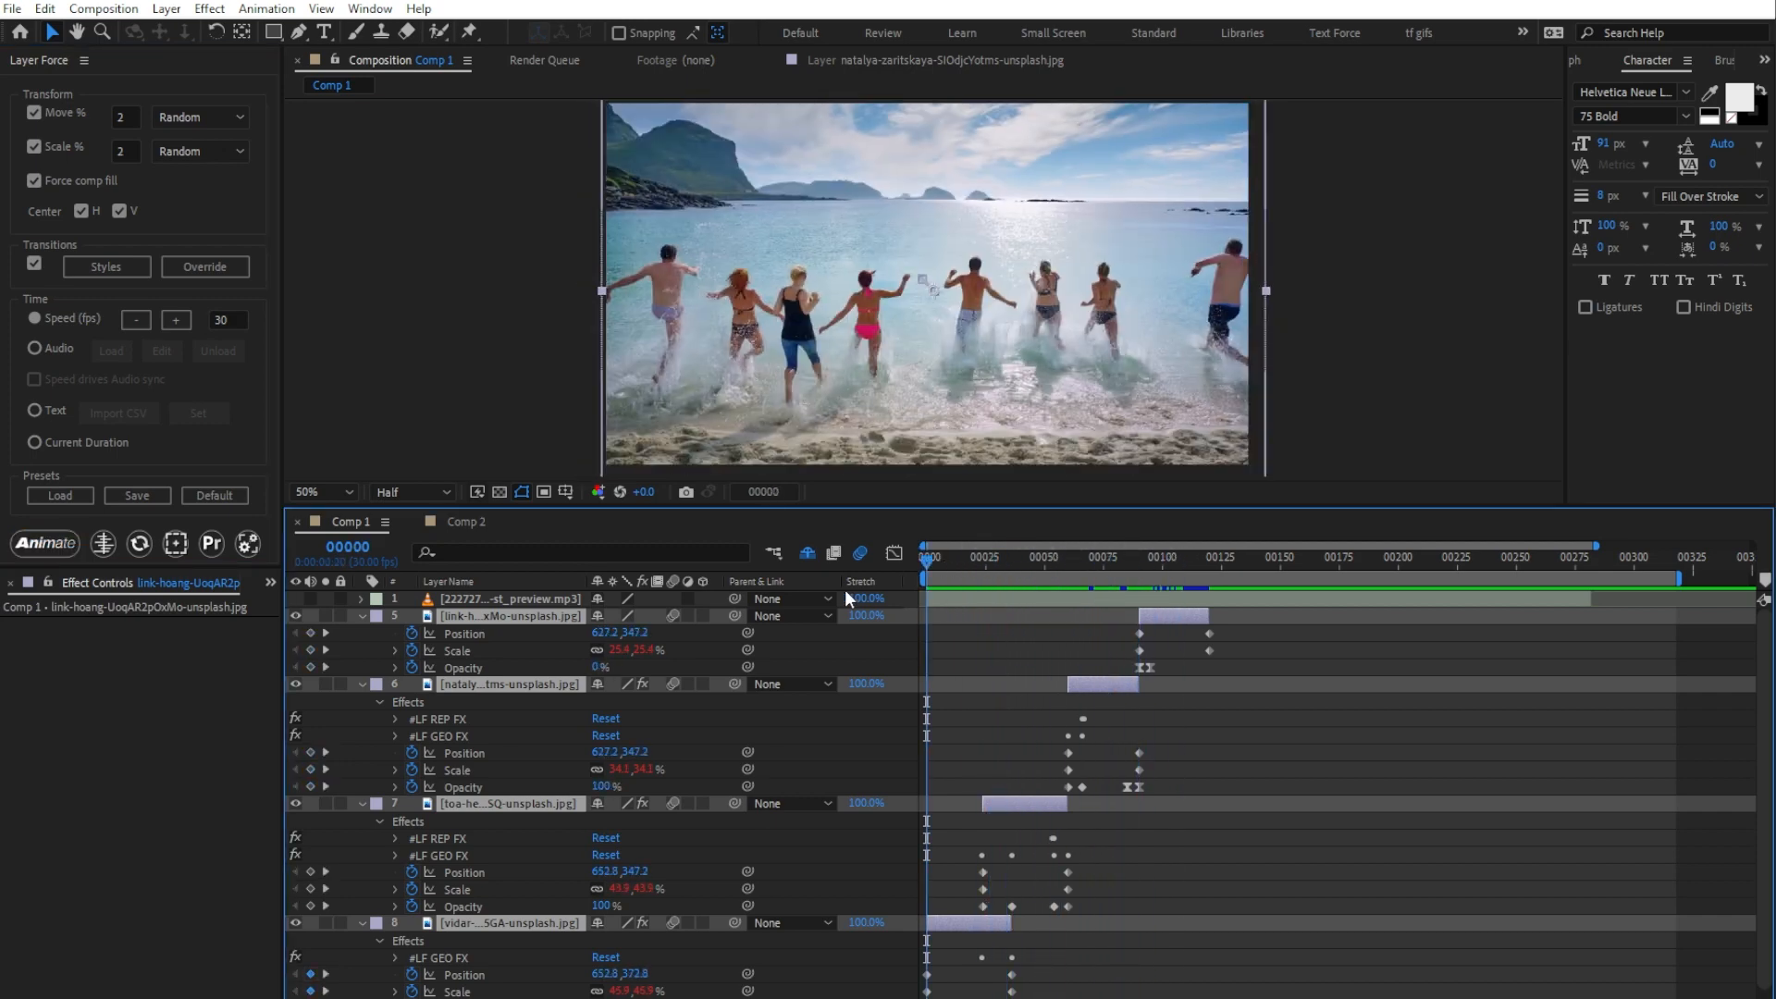
pyautogui.click(140, 543)
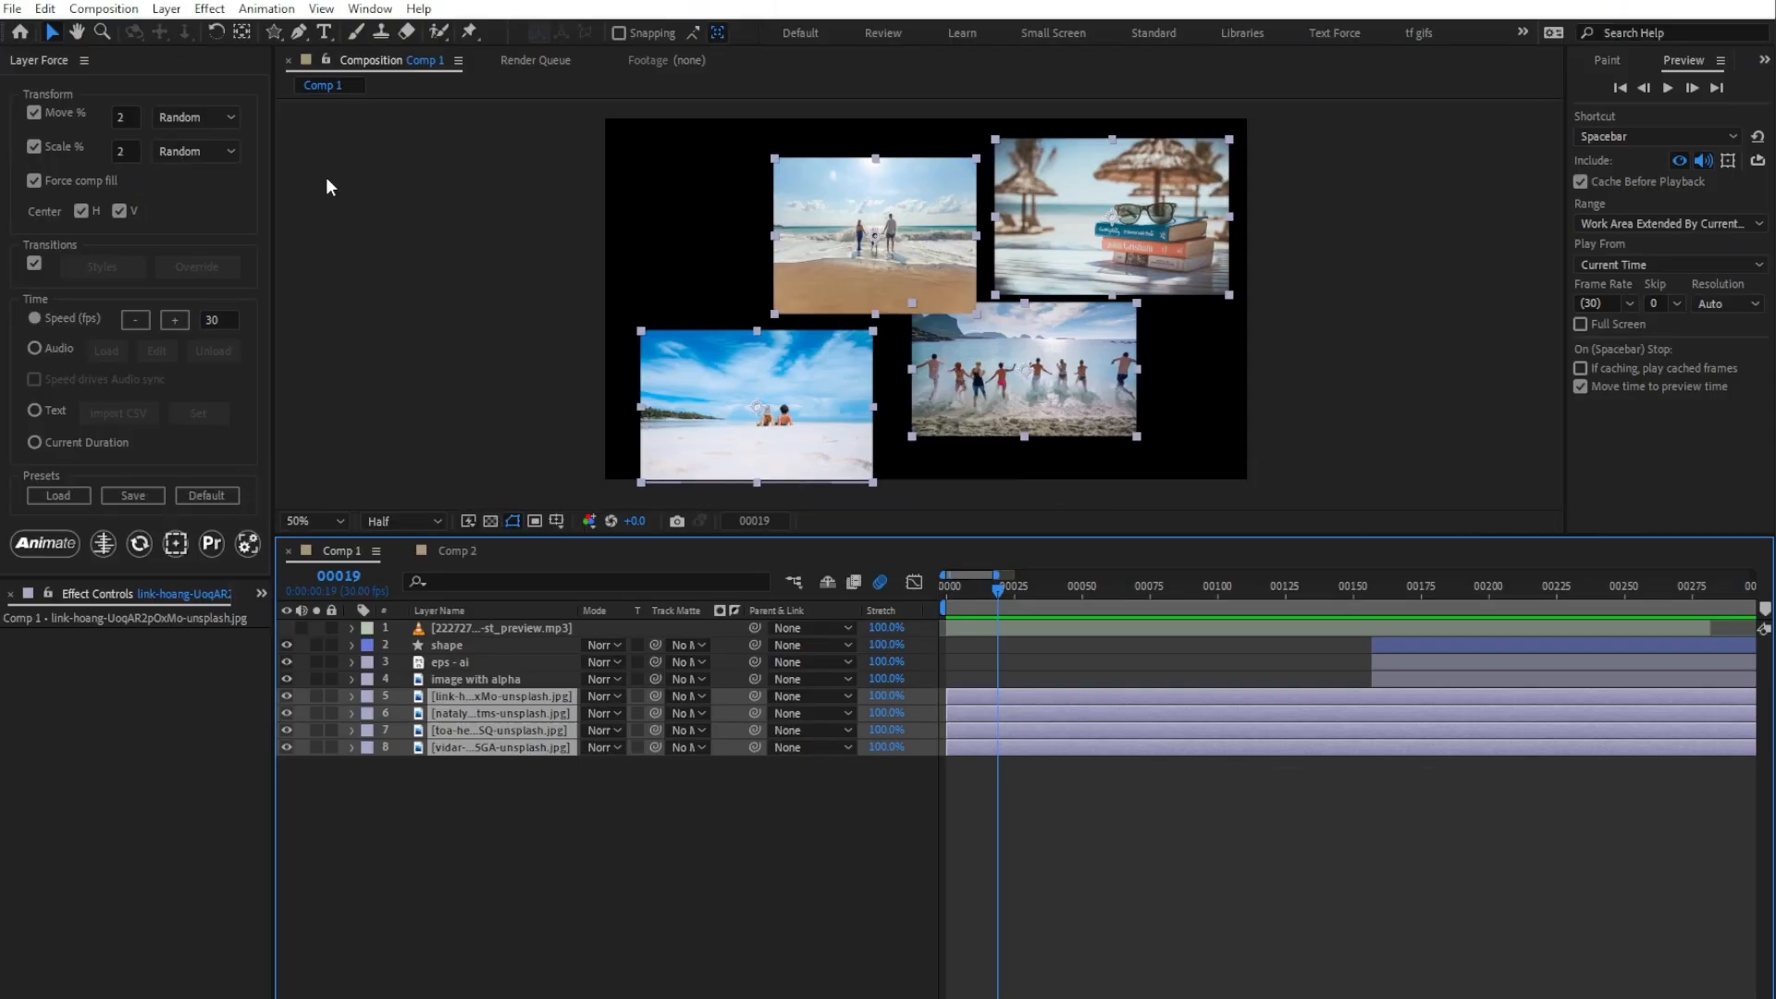
# Step: Turn off Move, Scale, Force comp fill, both Center options and Transitions, and animate the four image layers from frame 19
pyautogui.click(34, 112)
pyautogui.click(35, 145)
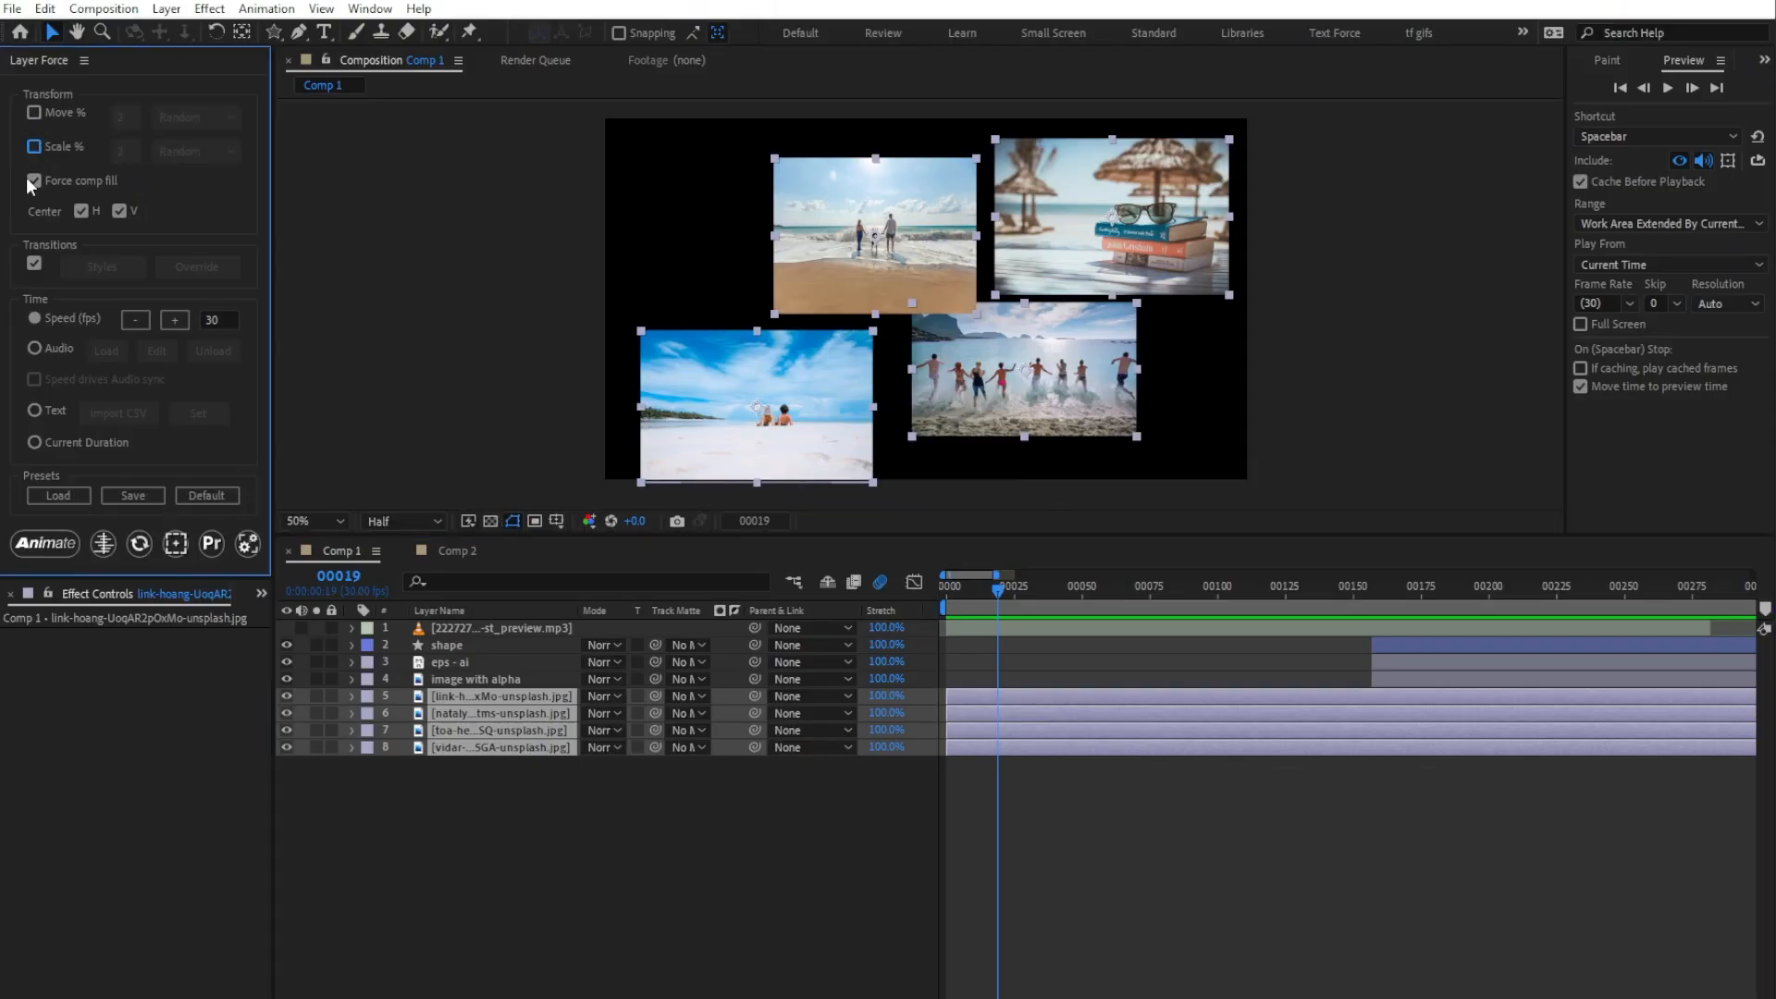
pyautogui.click(81, 211)
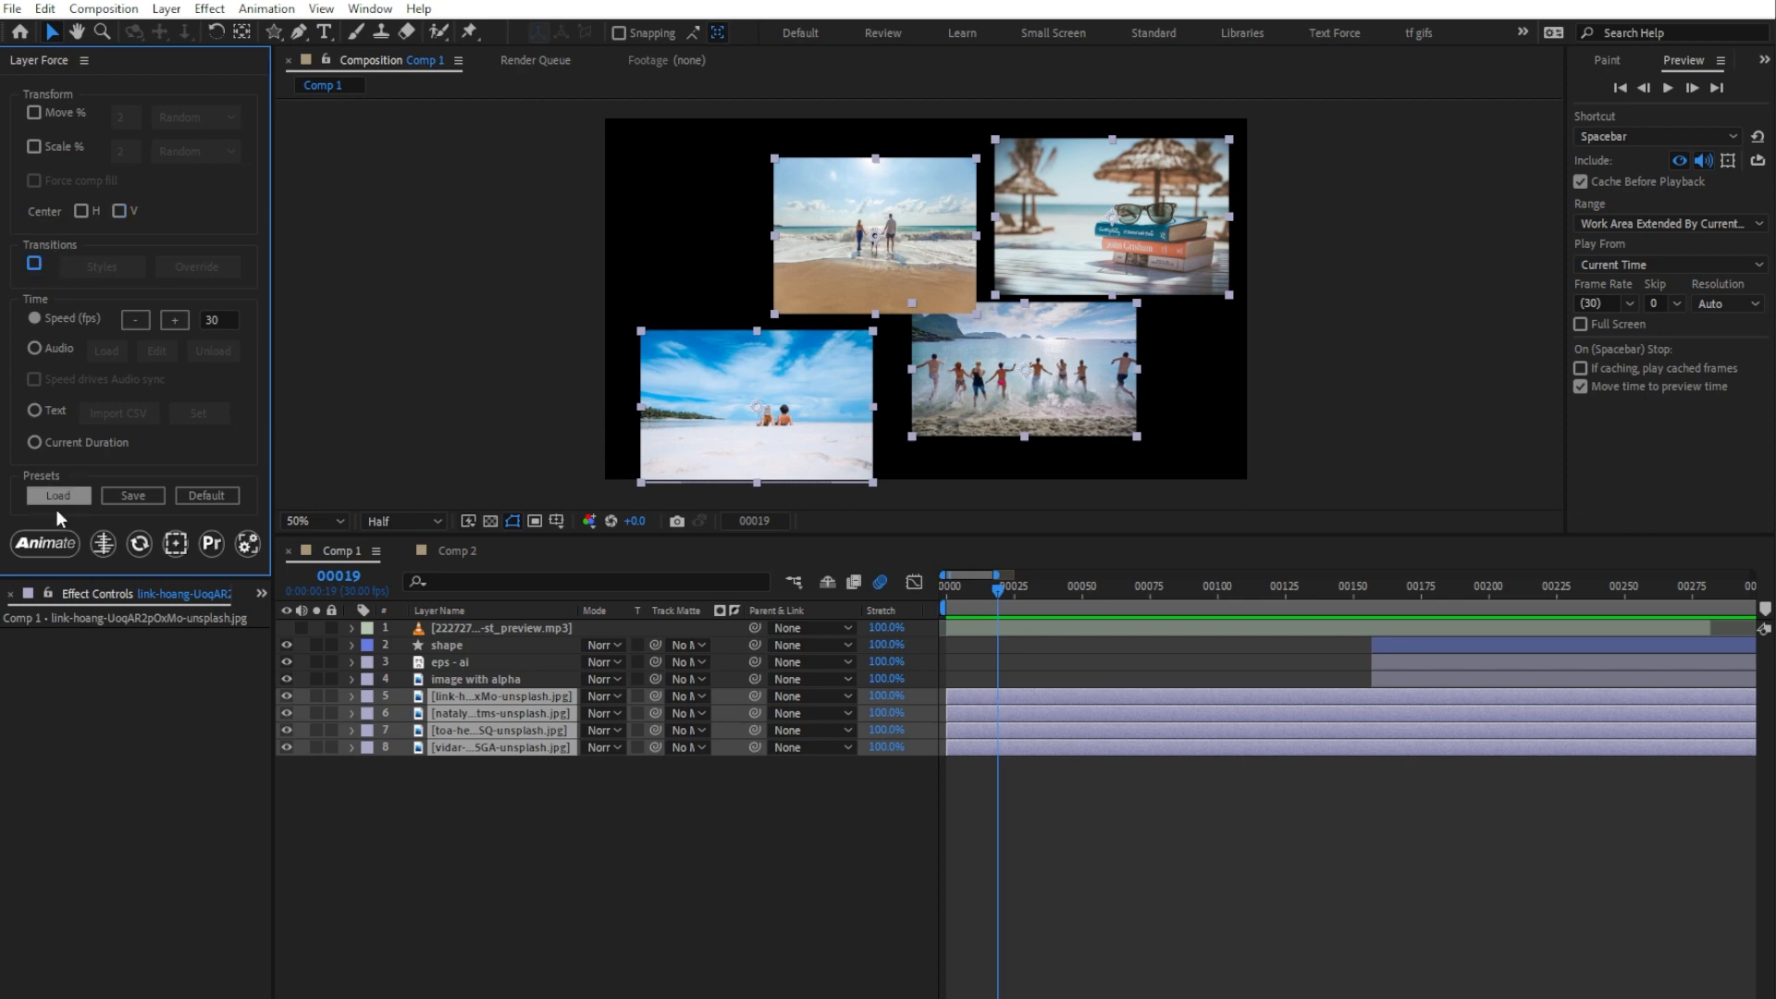
pyautogui.click(48, 543)
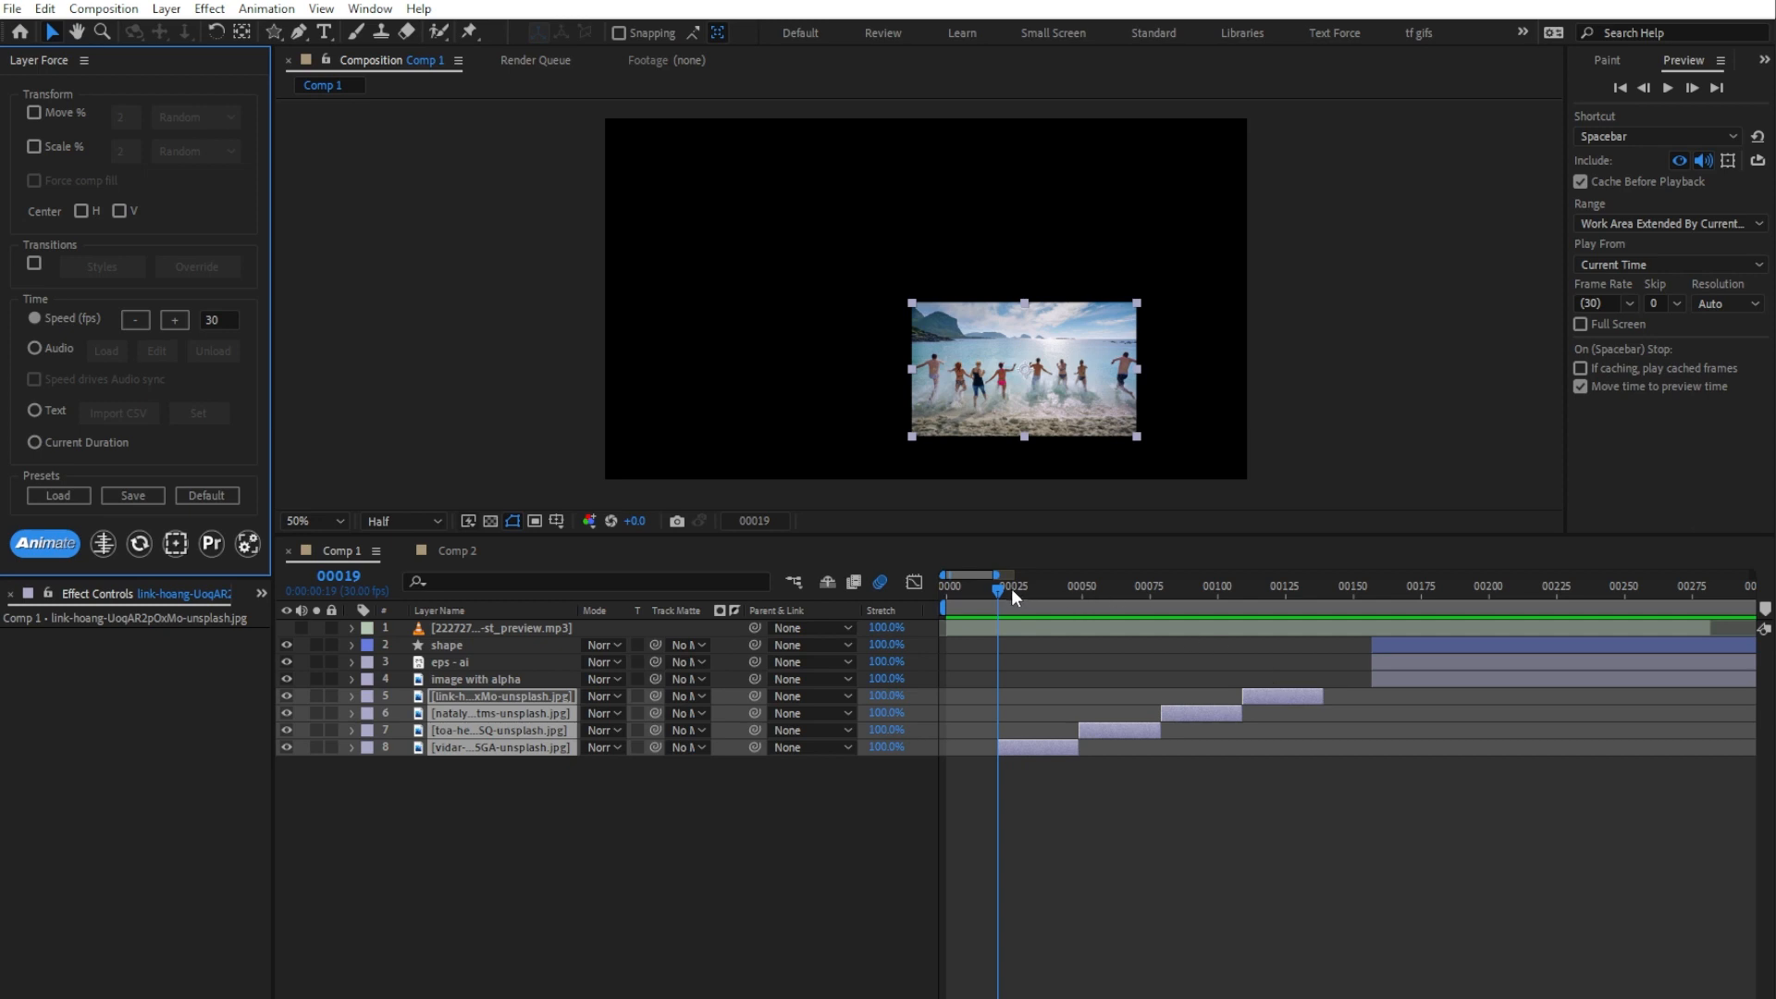
pyautogui.moveTo(1011, 589); pyautogui.dragTo(825, 573)
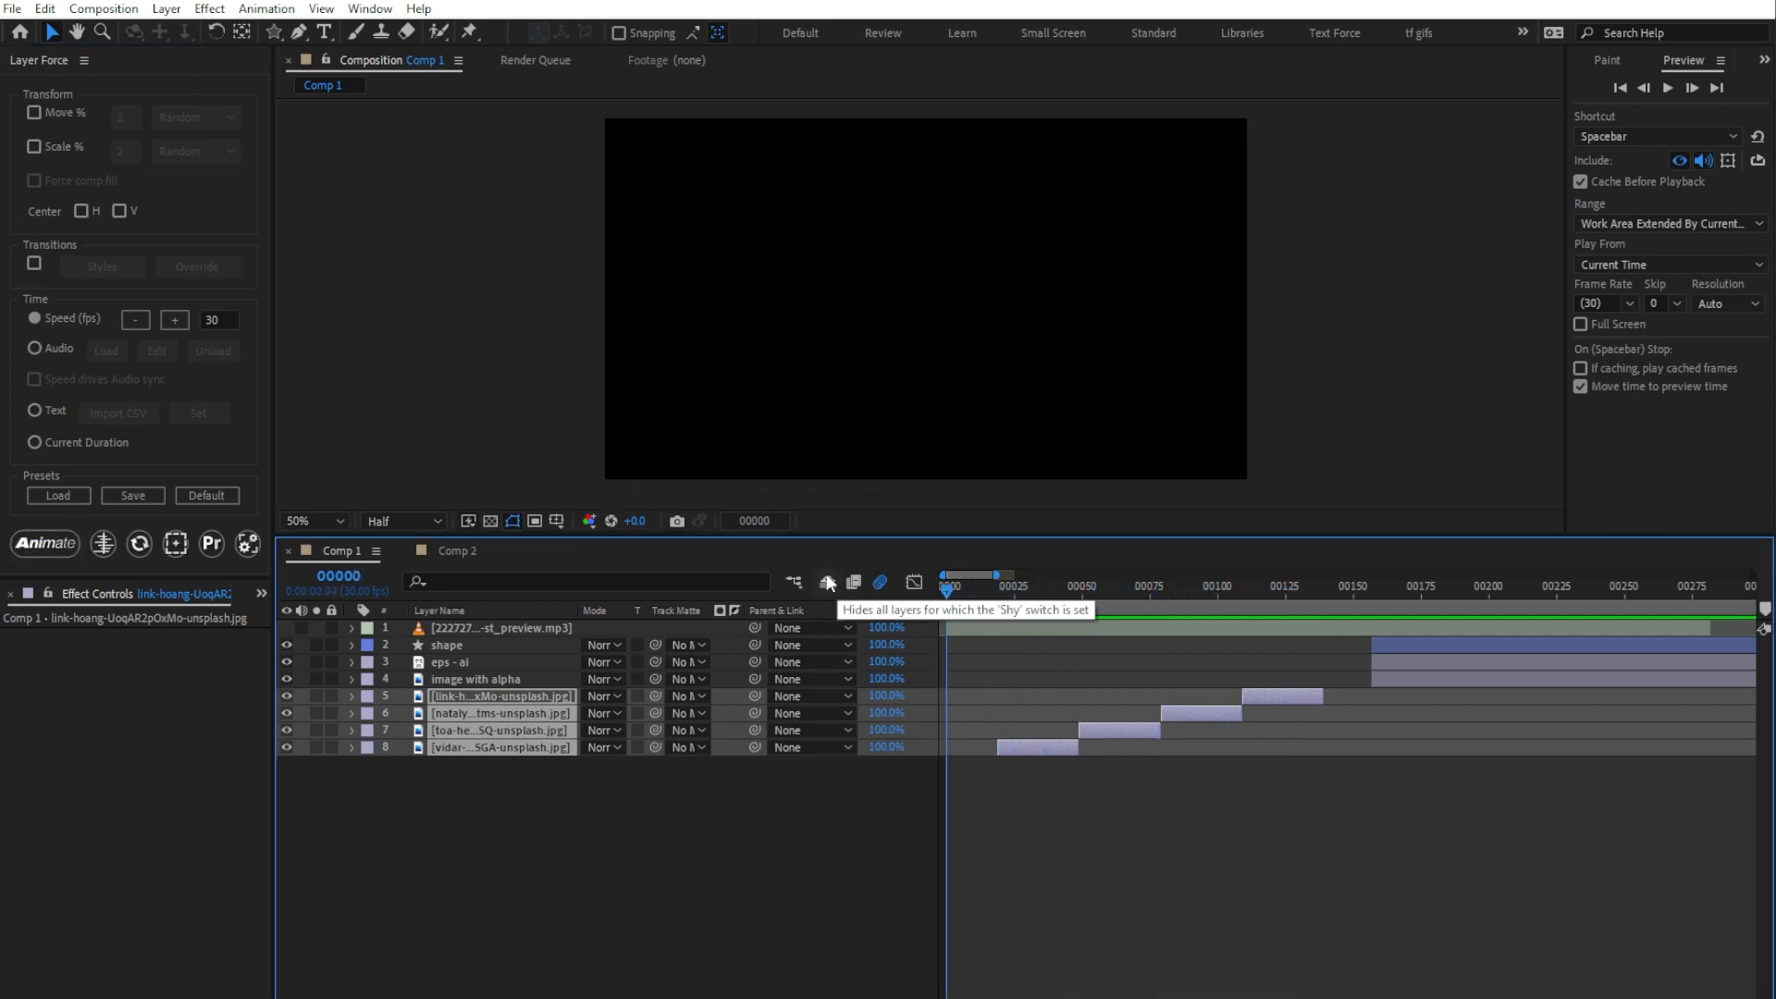
# Step: Enable horizontal and vertical centering, animate the four image layers from frame 0, and scrub through the result
pyautogui.click(82, 211)
pyautogui.click(119, 211)
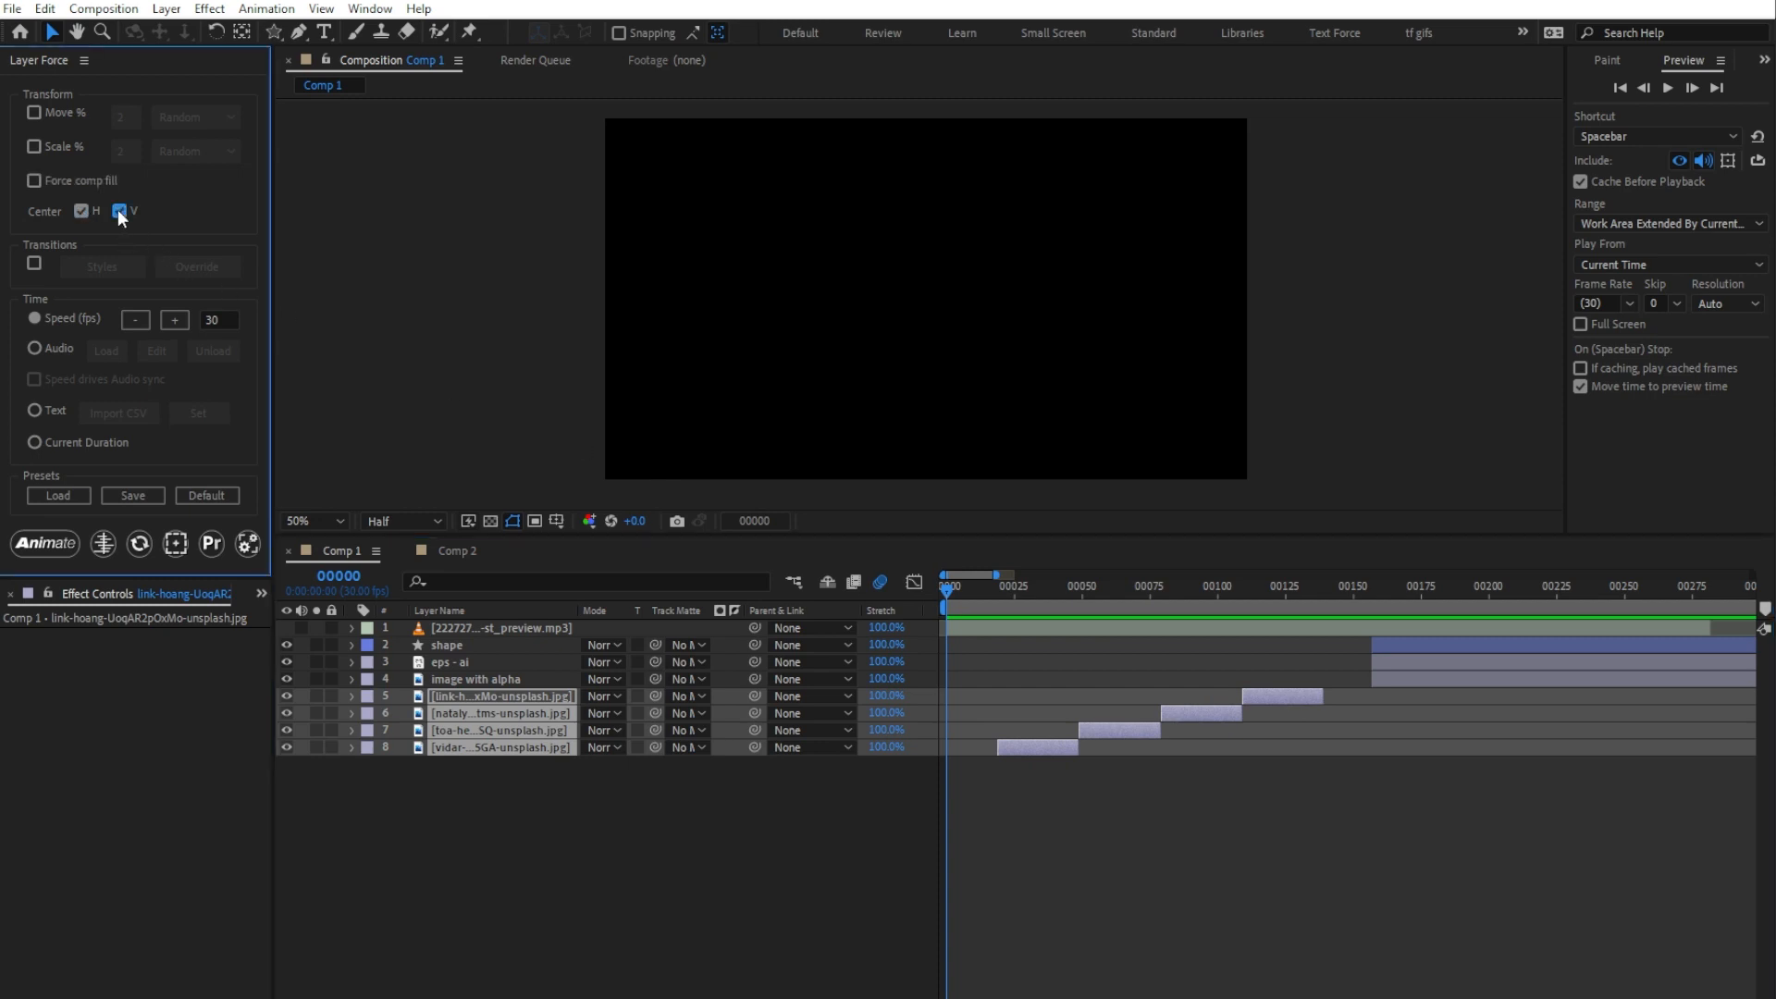
pyautogui.click(56, 546)
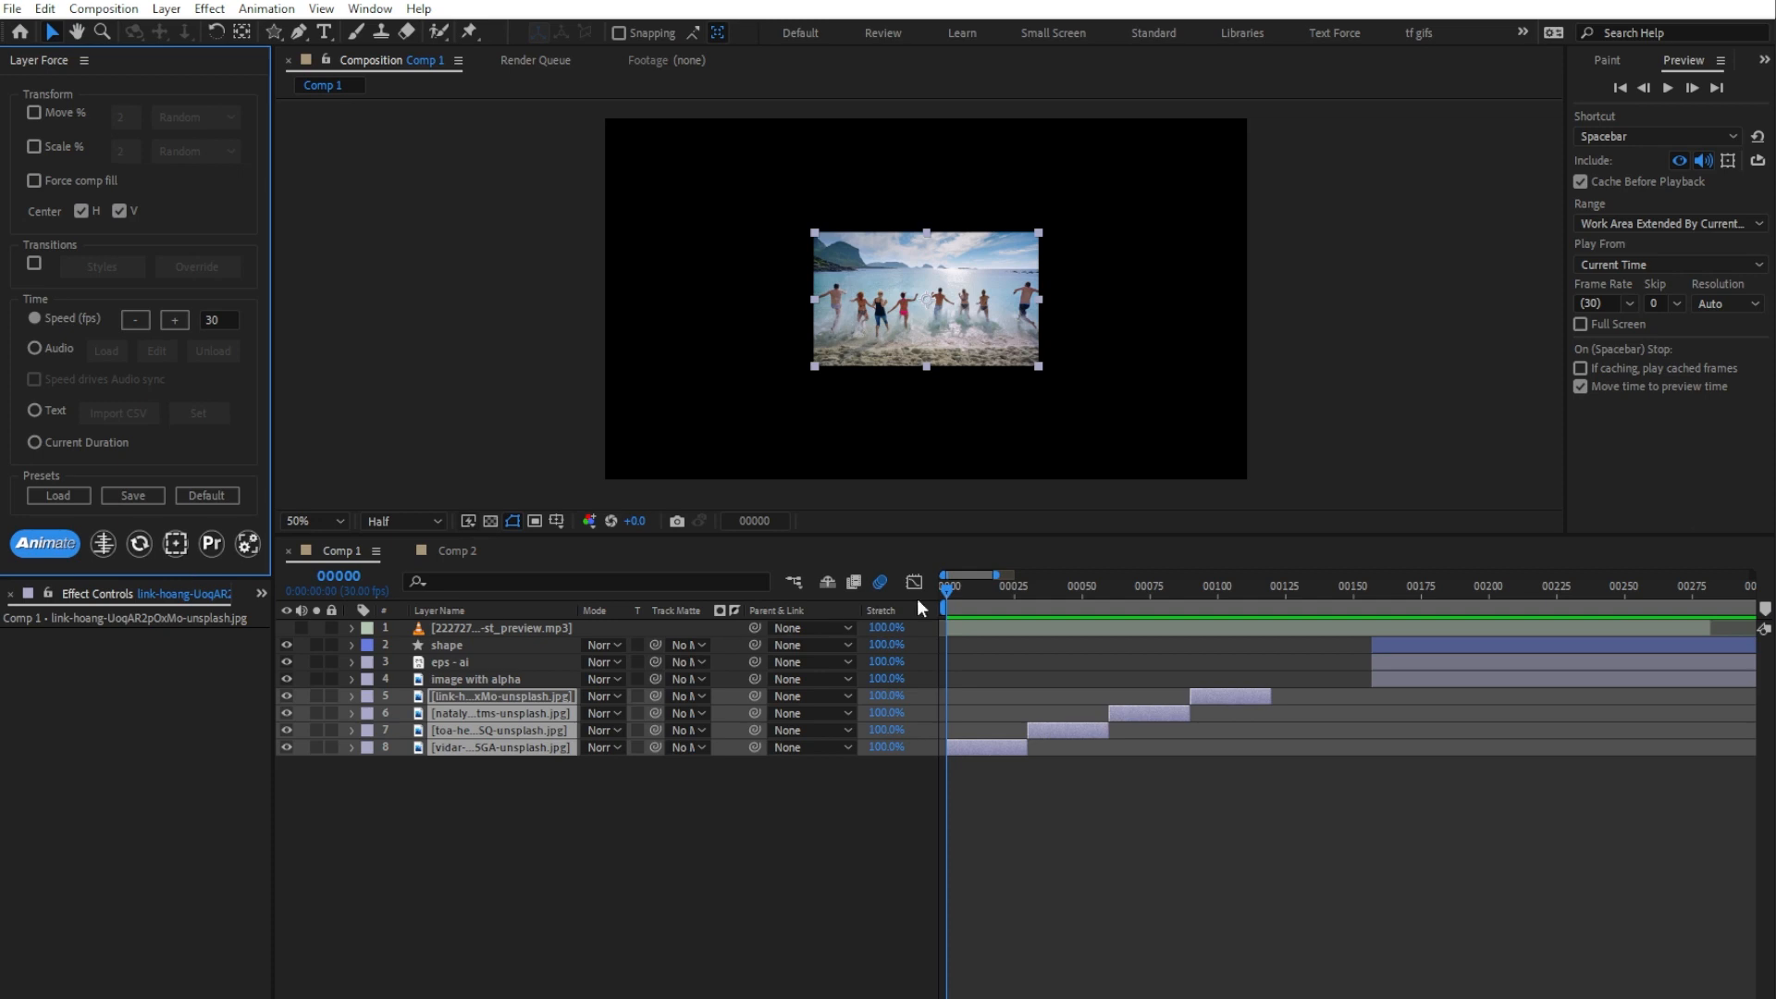
pyautogui.moveTo(945, 592); pyautogui.dragTo(1196, 623)
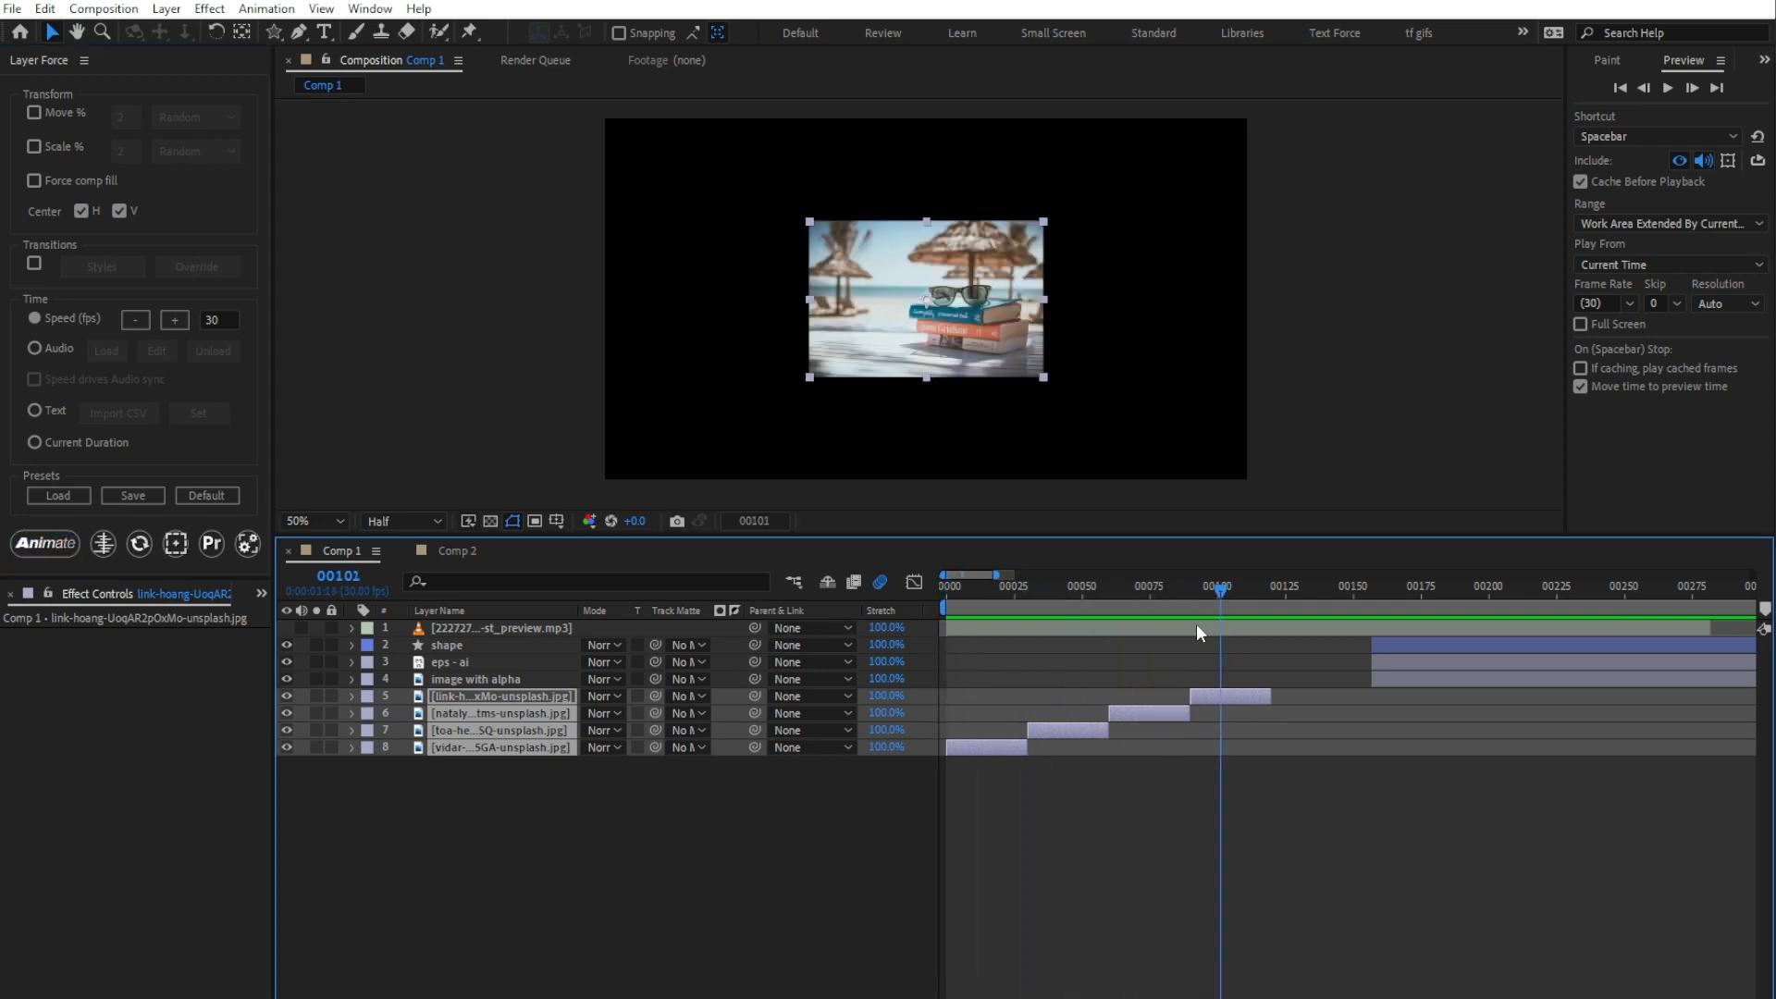
pyautogui.press('Home')
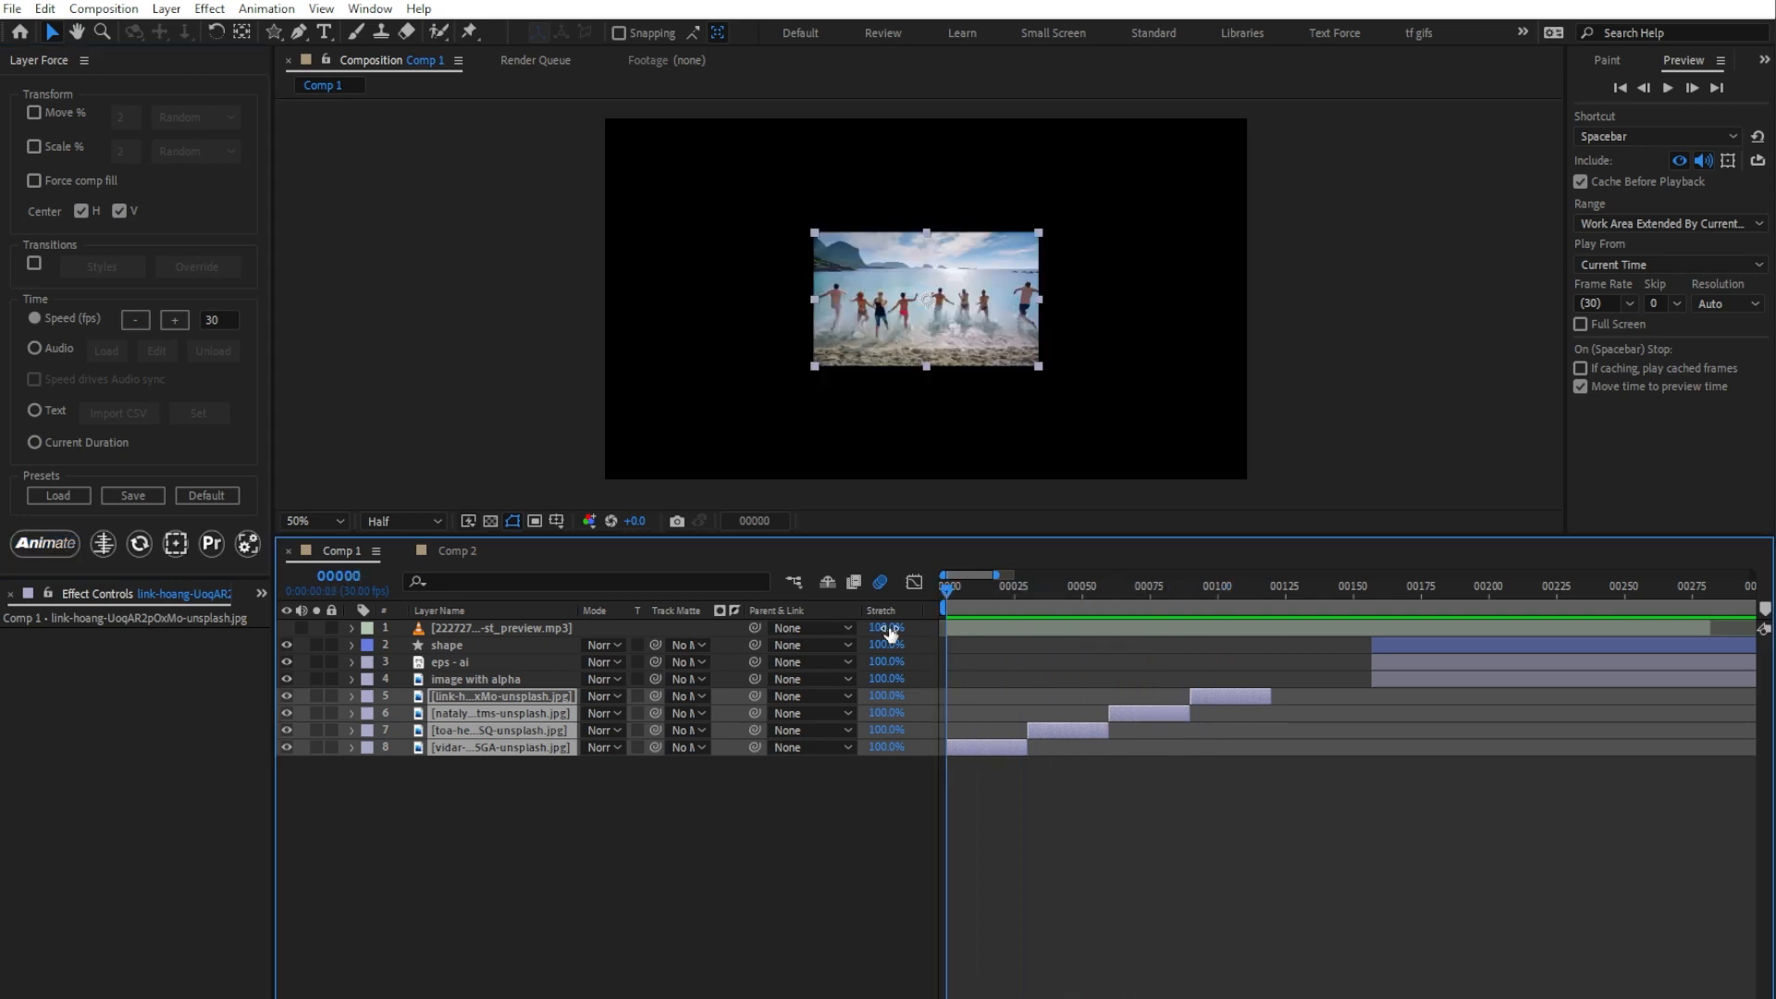
# Step: Enable Move at 10% toward Left, animate the four image layers, and play through the result
pyautogui.click(35, 113)
pyautogui.doubleClick(138, 118)
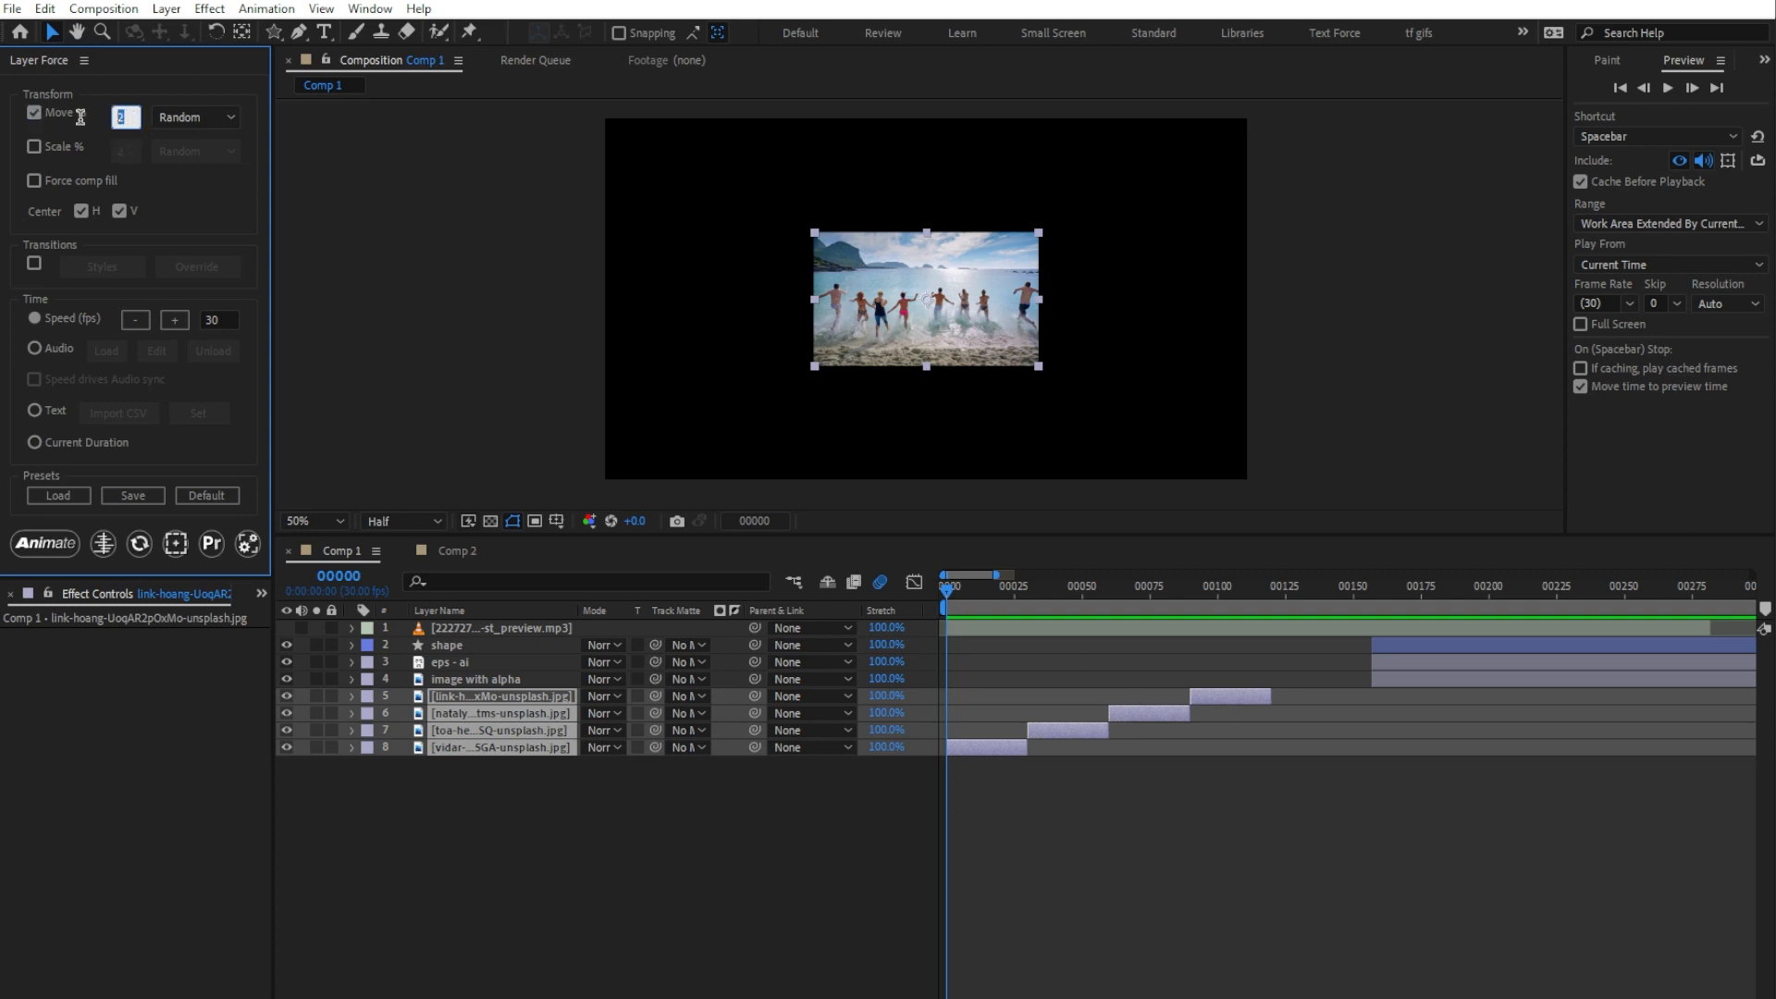
pyautogui.write('10')
pyautogui.click(220, 111)
pyautogui.click(198, 133)
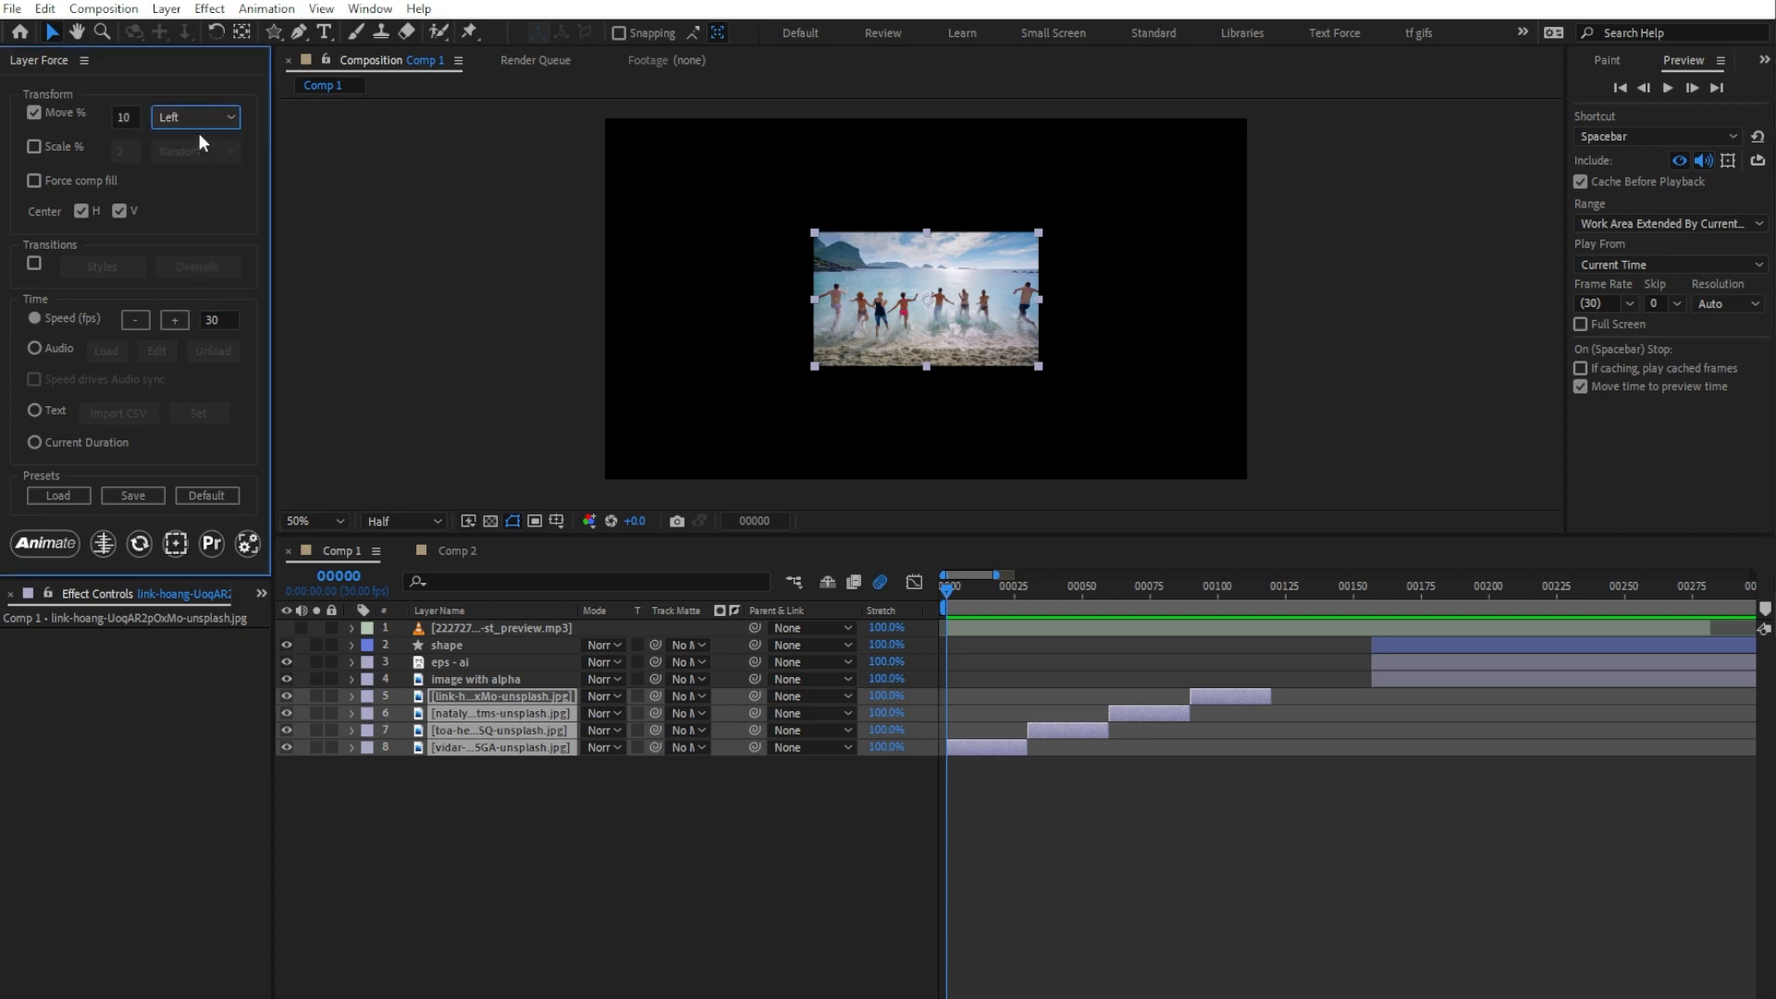
pyautogui.click(46, 543)
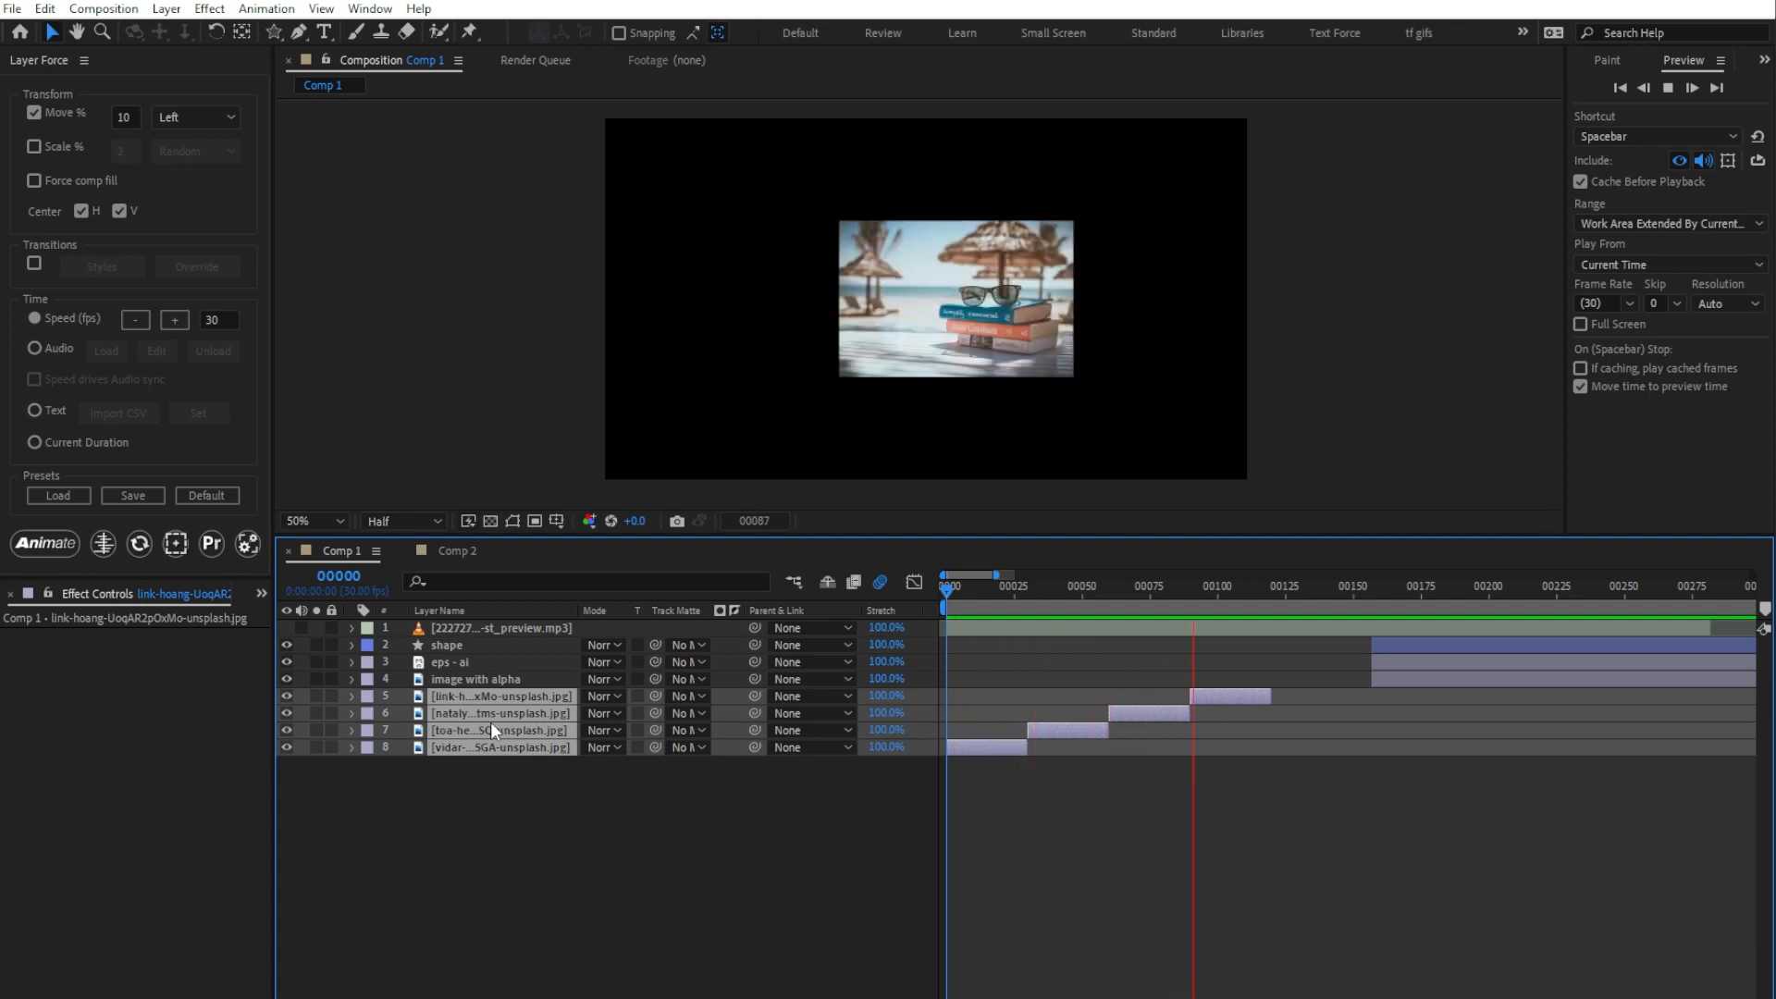
pyautogui.press('space')
pyautogui.press('Home')
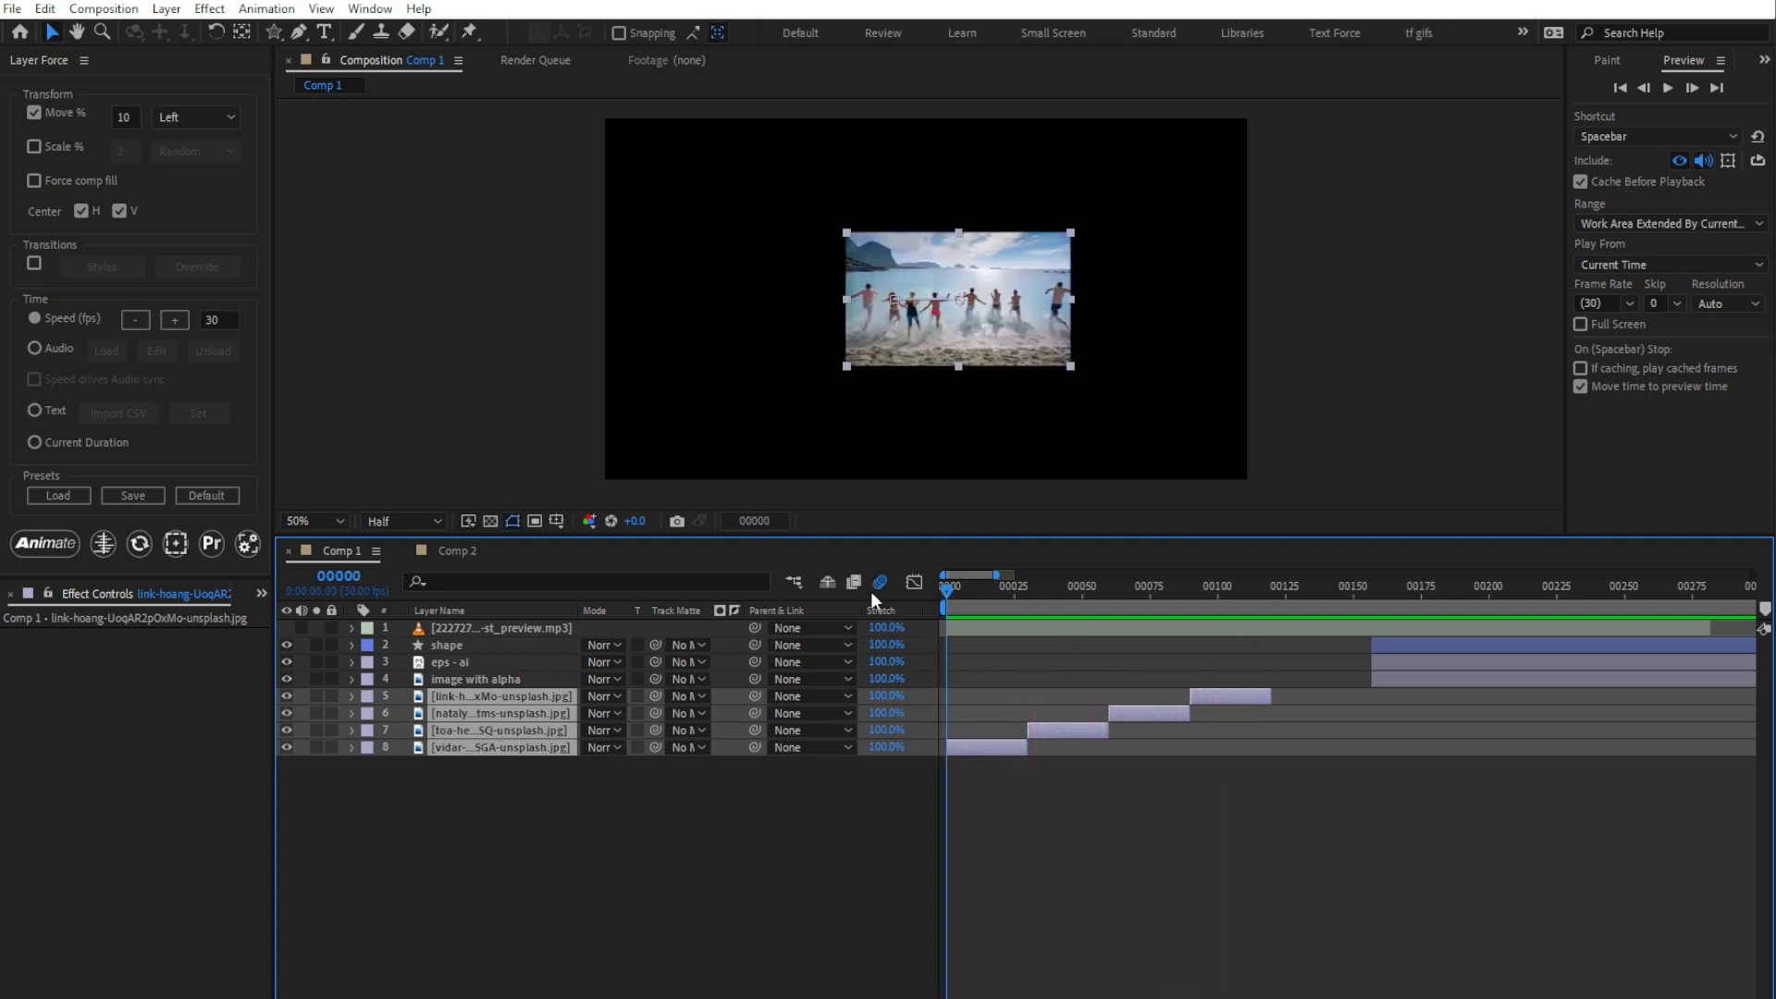
# Step: Turn off Move, enable Scale at 10% with direction Up, and animate the four image layers again
pyautogui.click(34, 113)
pyautogui.click(33, 147)
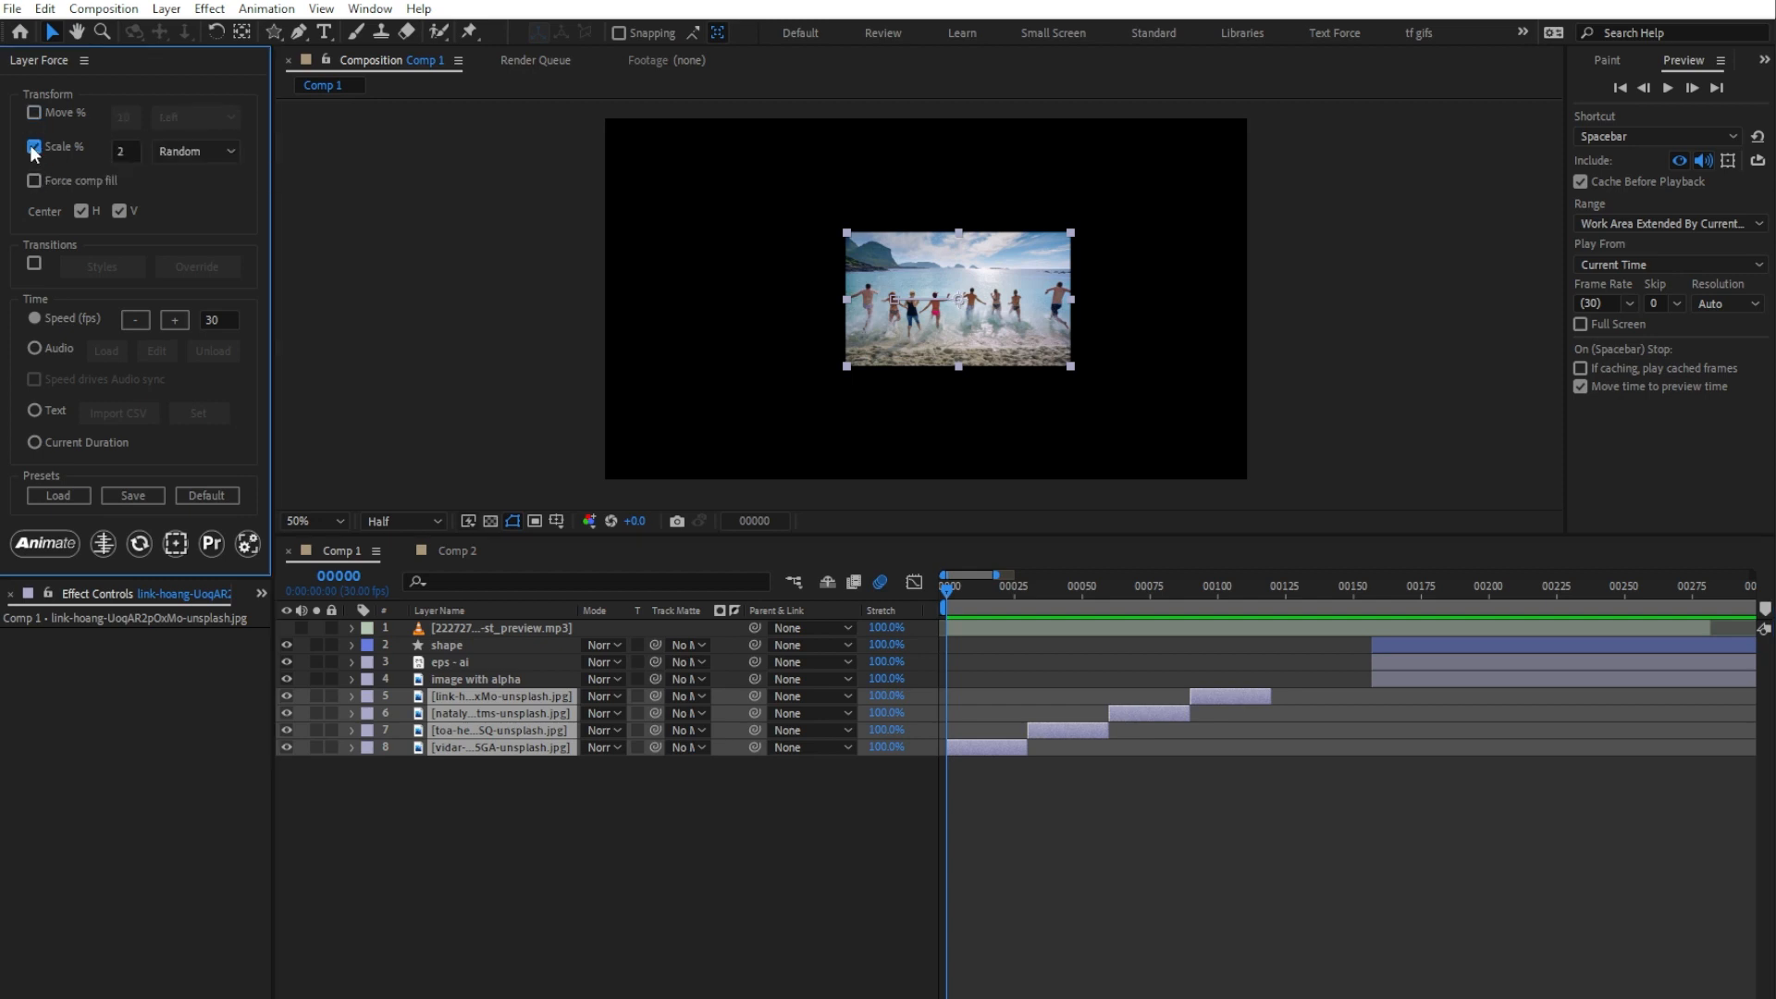
pyautogui.click(127, 153)
pyautogui.click(187, 151)
pyautogui.click(187, 170)
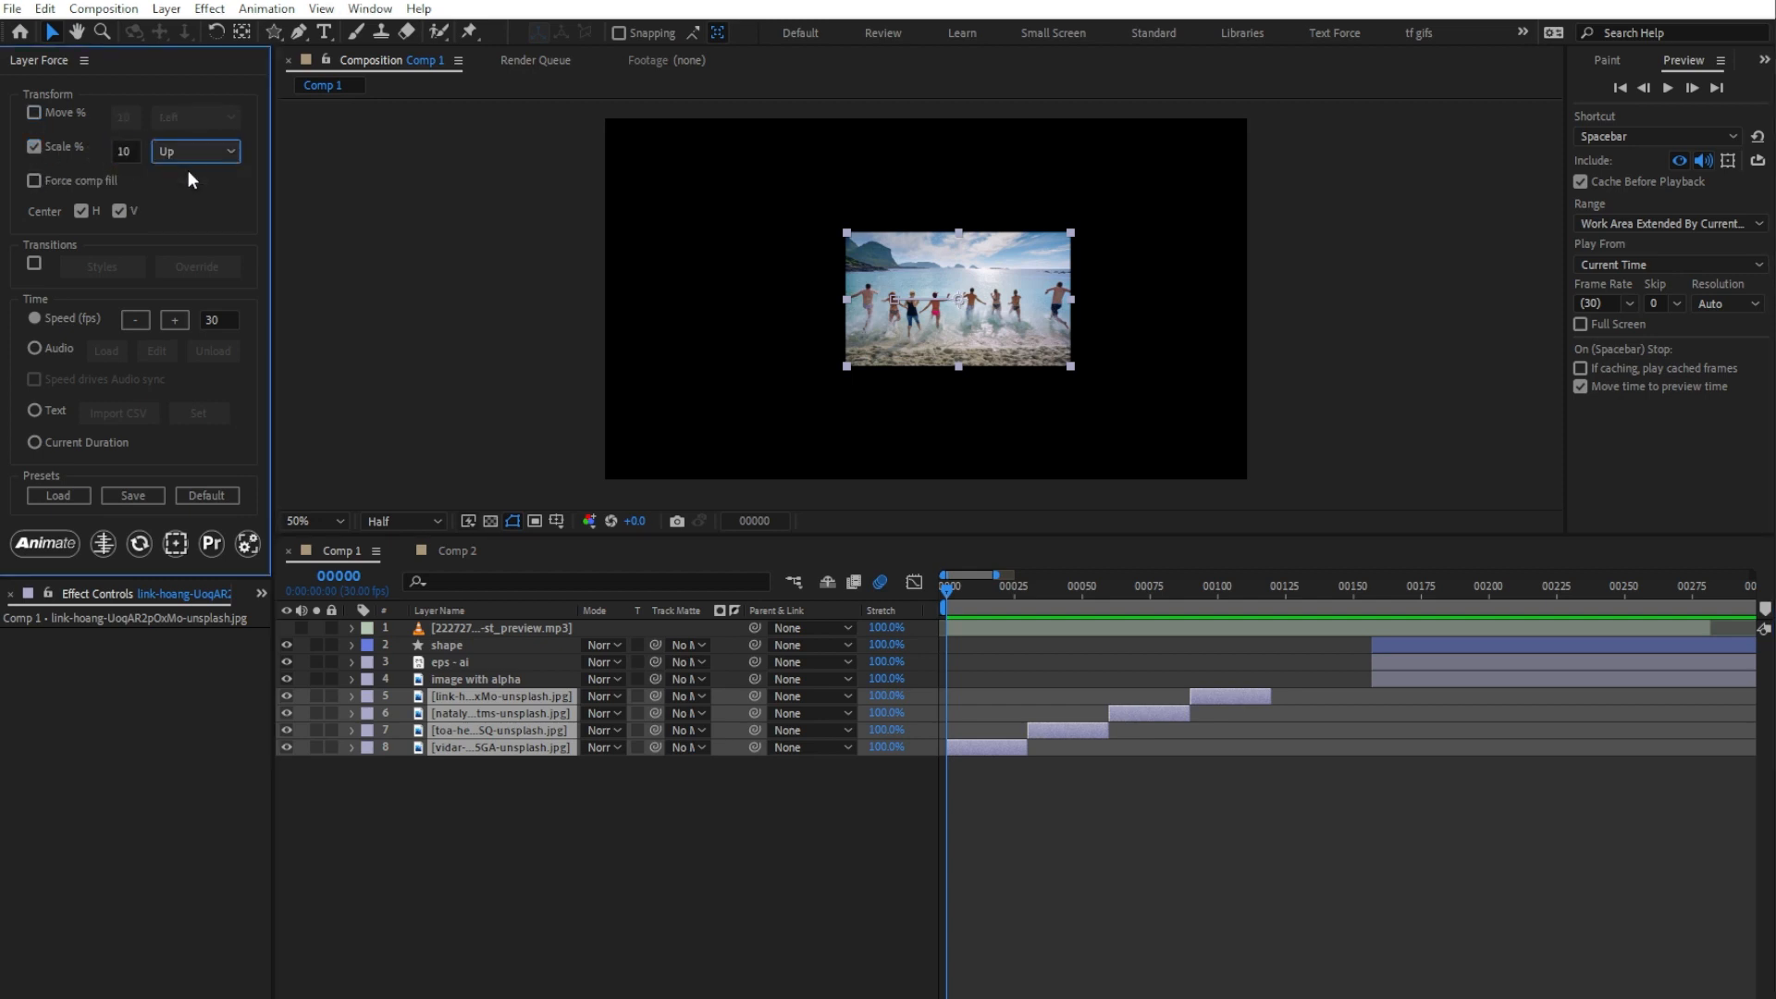
pyautogui.click(58, 545)
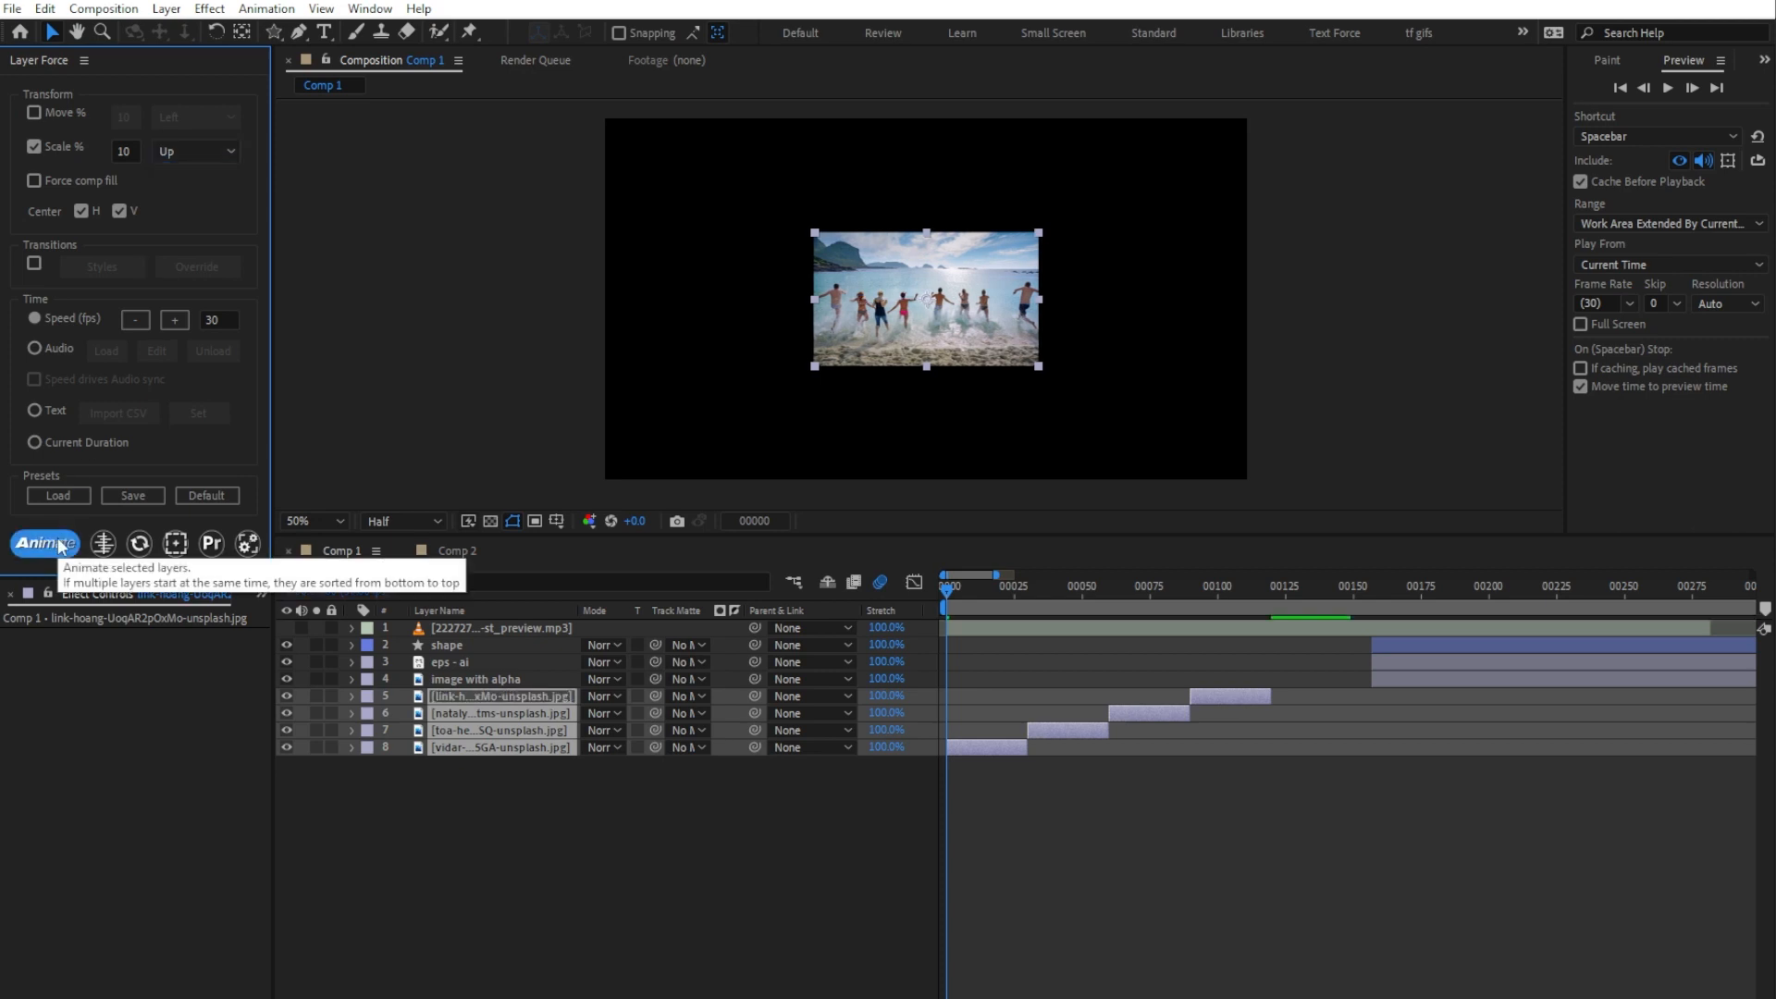
# Step: Preview the scaling images, reveal their Scale properties, and undo back to the unanimated arrangement
pyautogui.click(490, 707)
pyautogui.press('space')
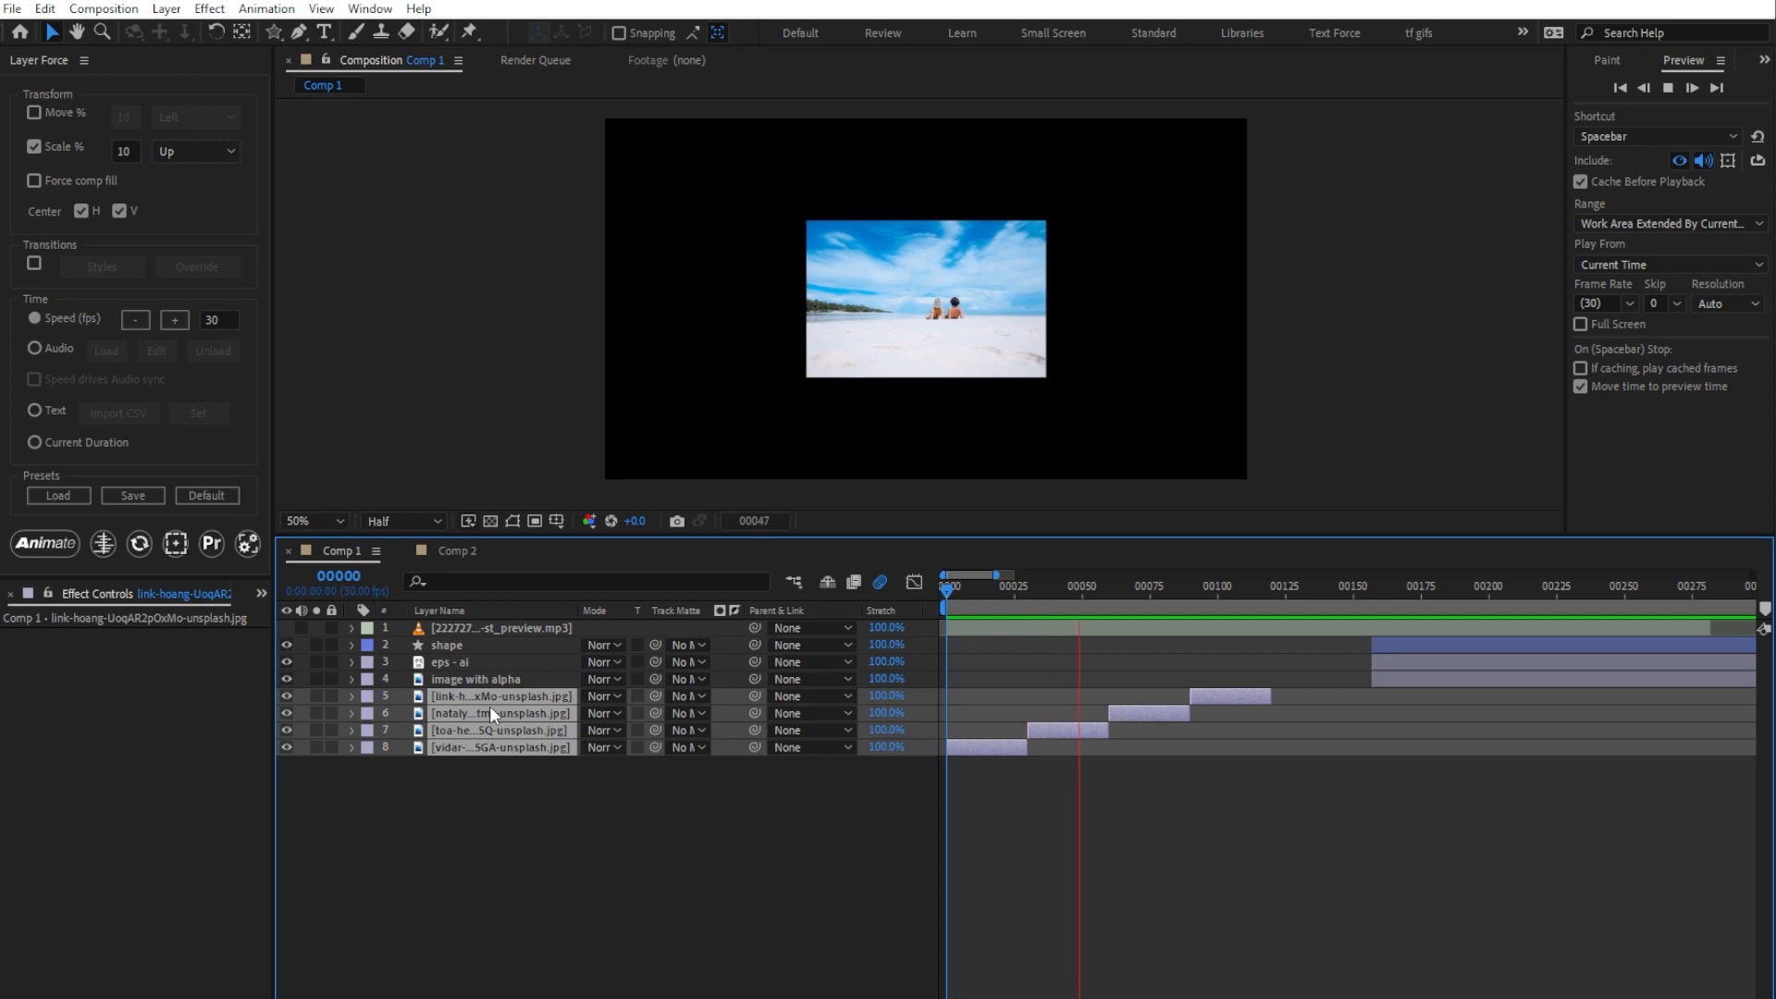
pyautogui.press('space')
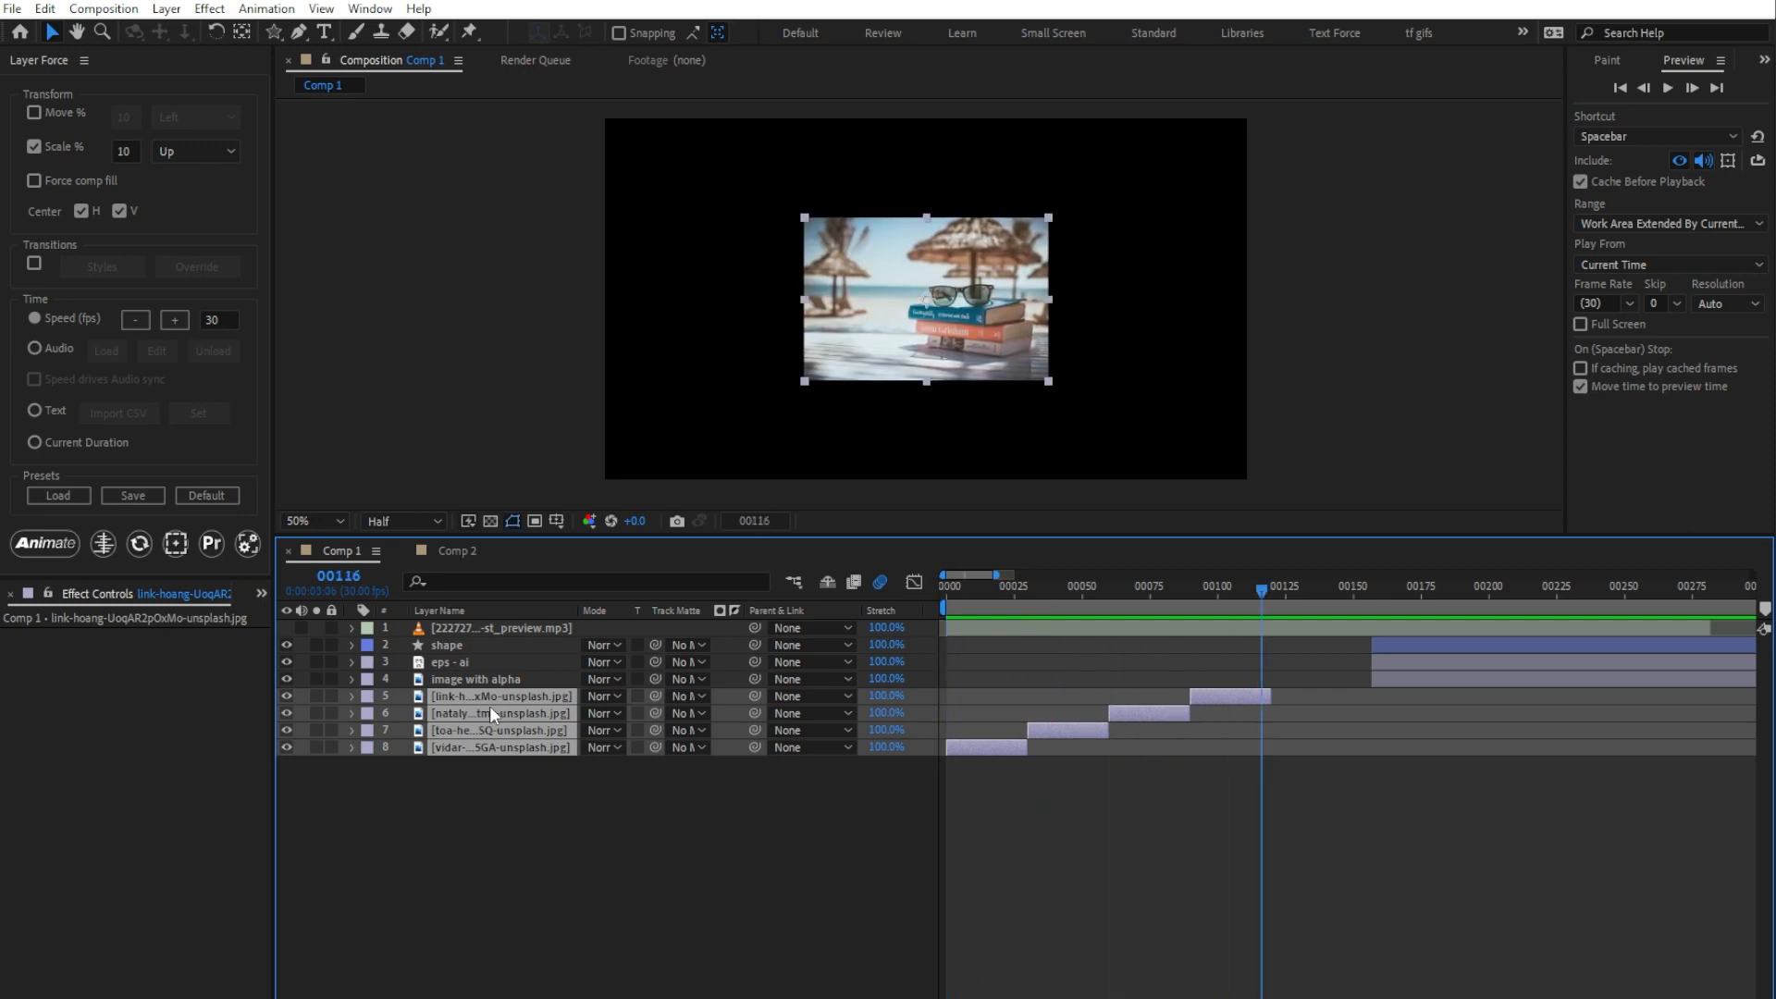
pyautogui.press('s')
pyautogui.hotkey('ctrl', 'z')
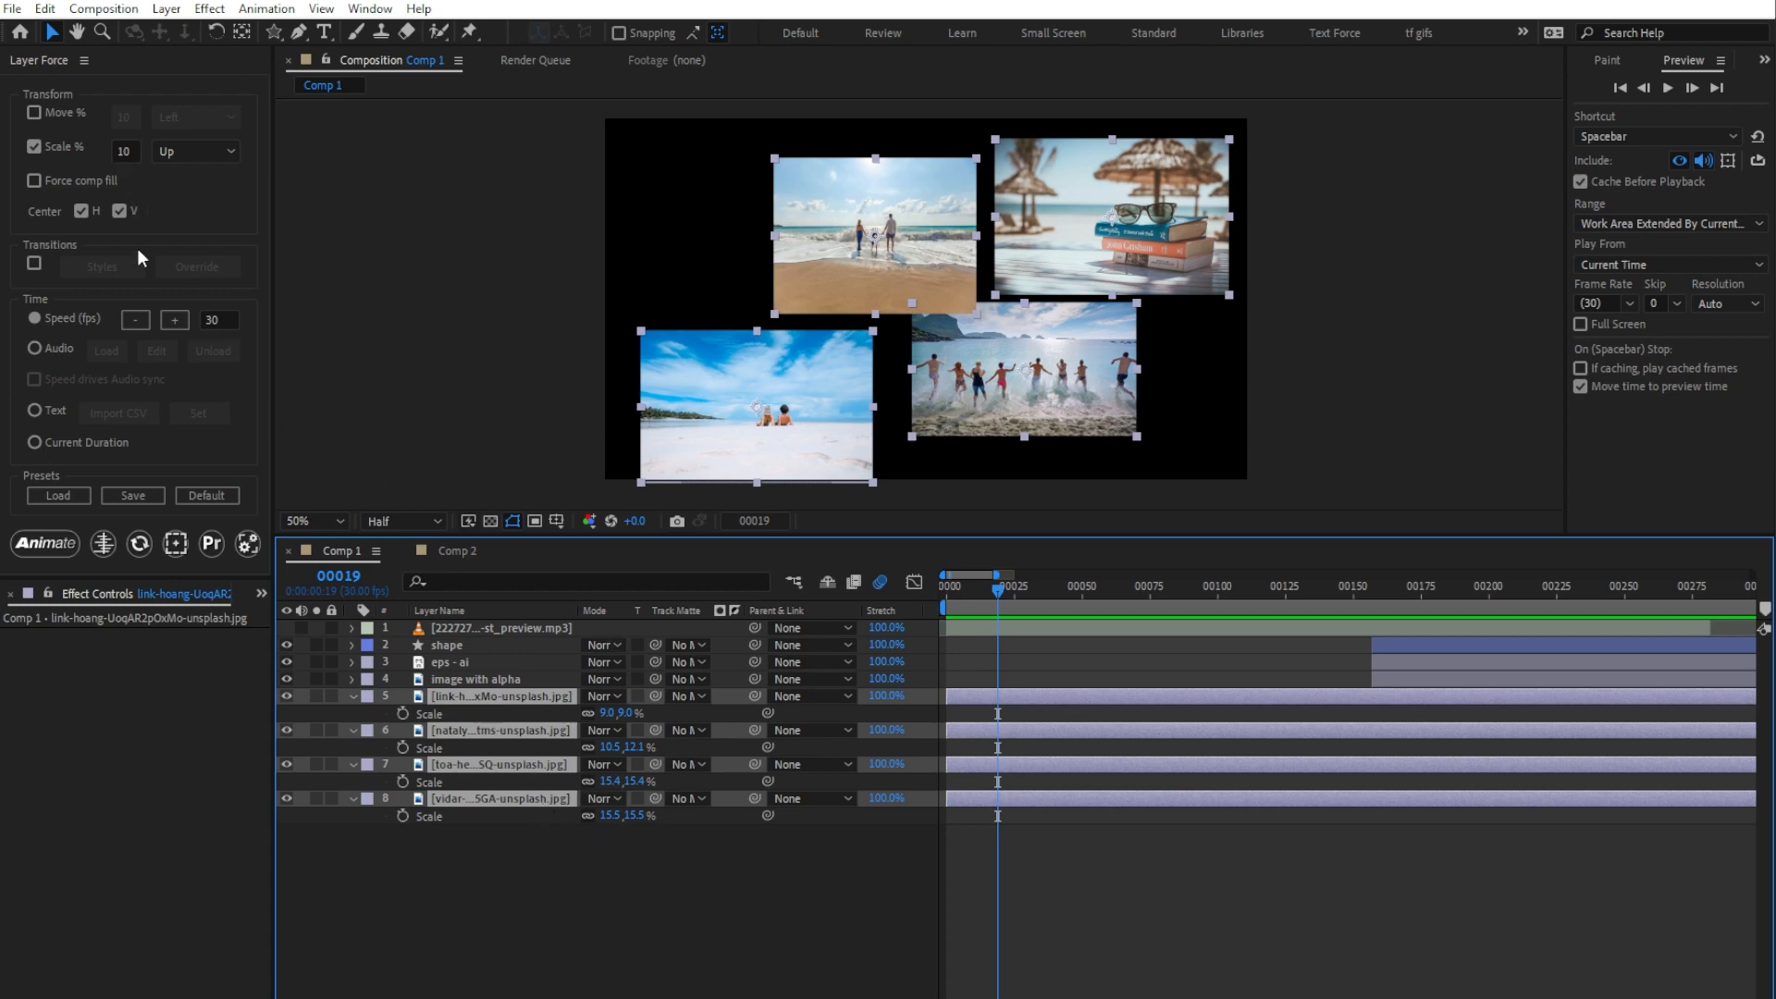
# Step: Turn Move back on, set both Move and Scale to Random, and animate the four image layers from frame 0 with a preview
pyautogui.click(46, 112)
pyautogui.click(172, 119)
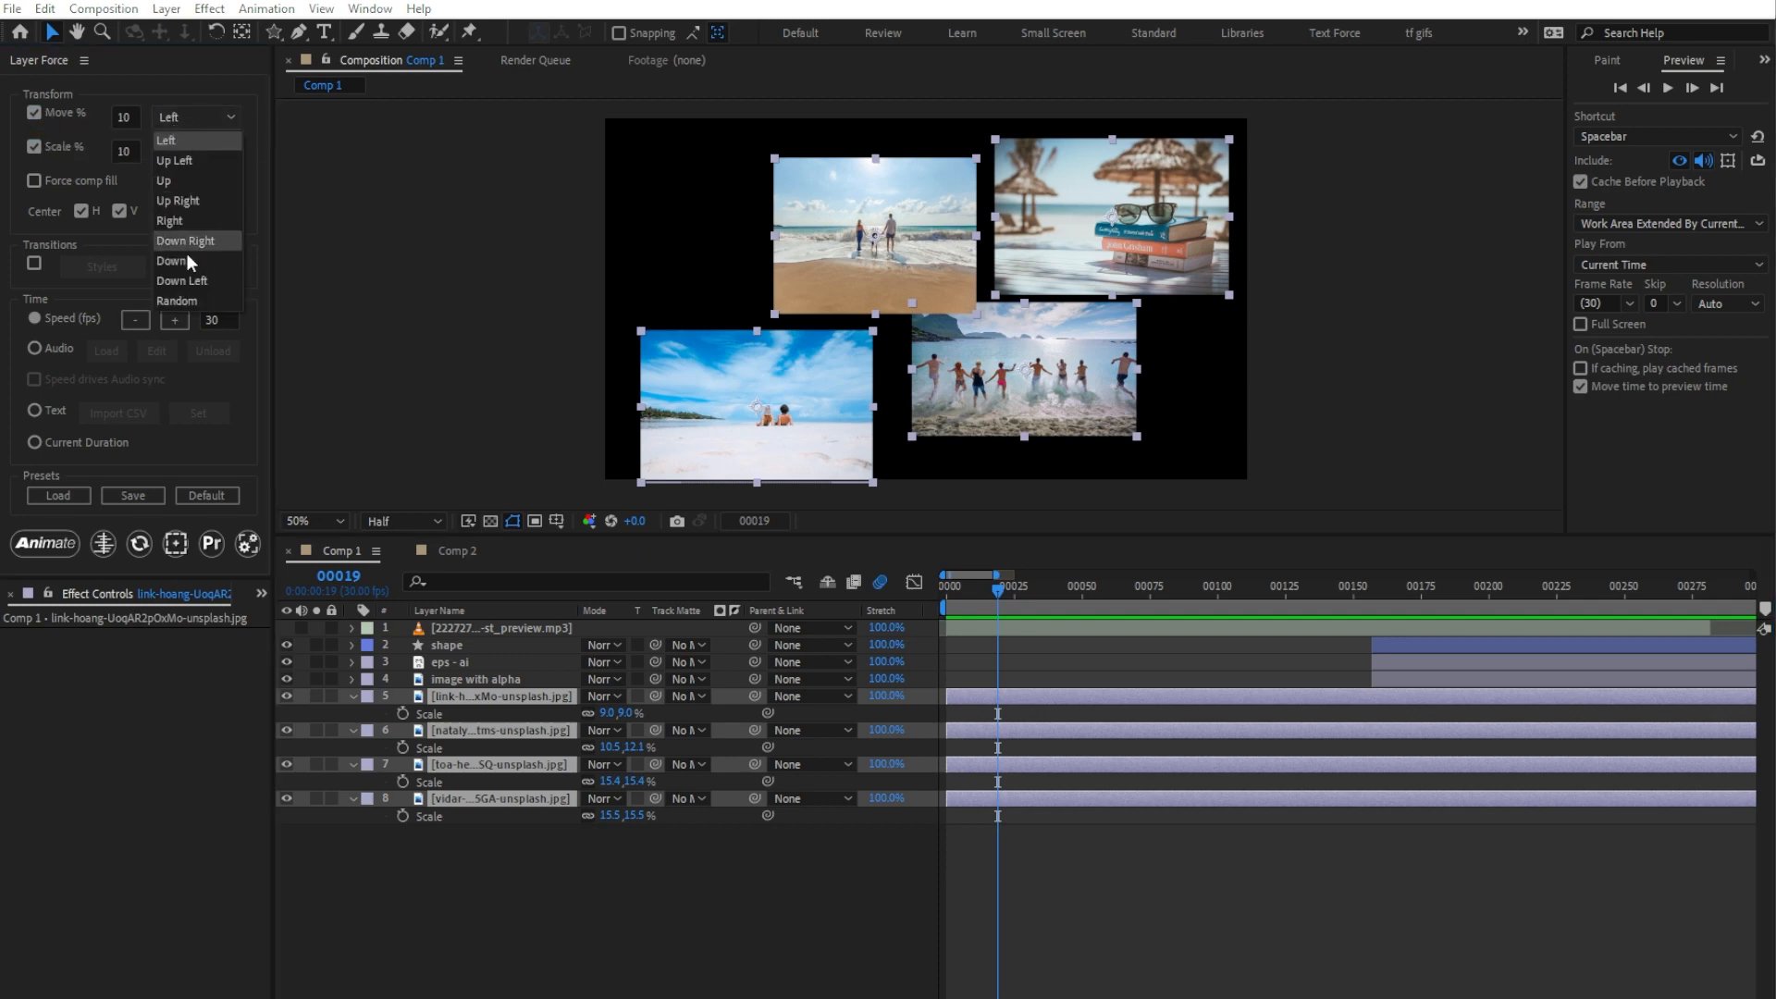
pyautogui.click(192, 300)
pyautogui.click(205, 153)
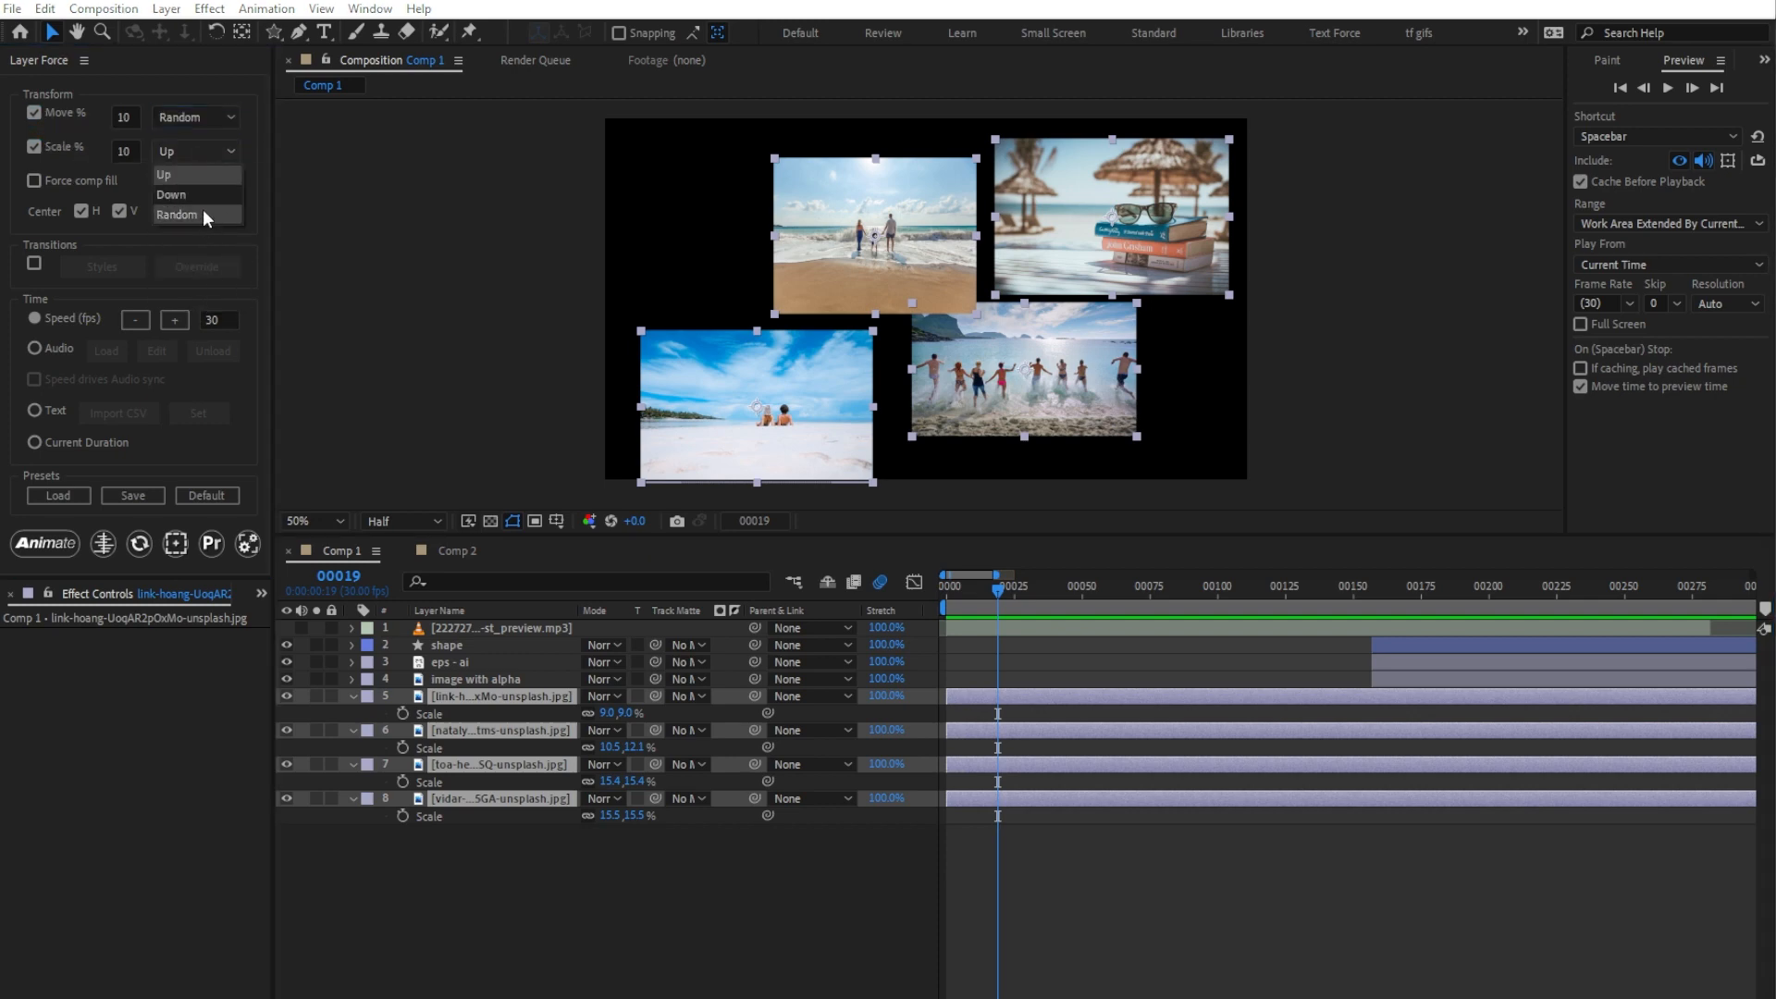
pyautogui.click(177, 215)
pyautogui.click(943, 585)
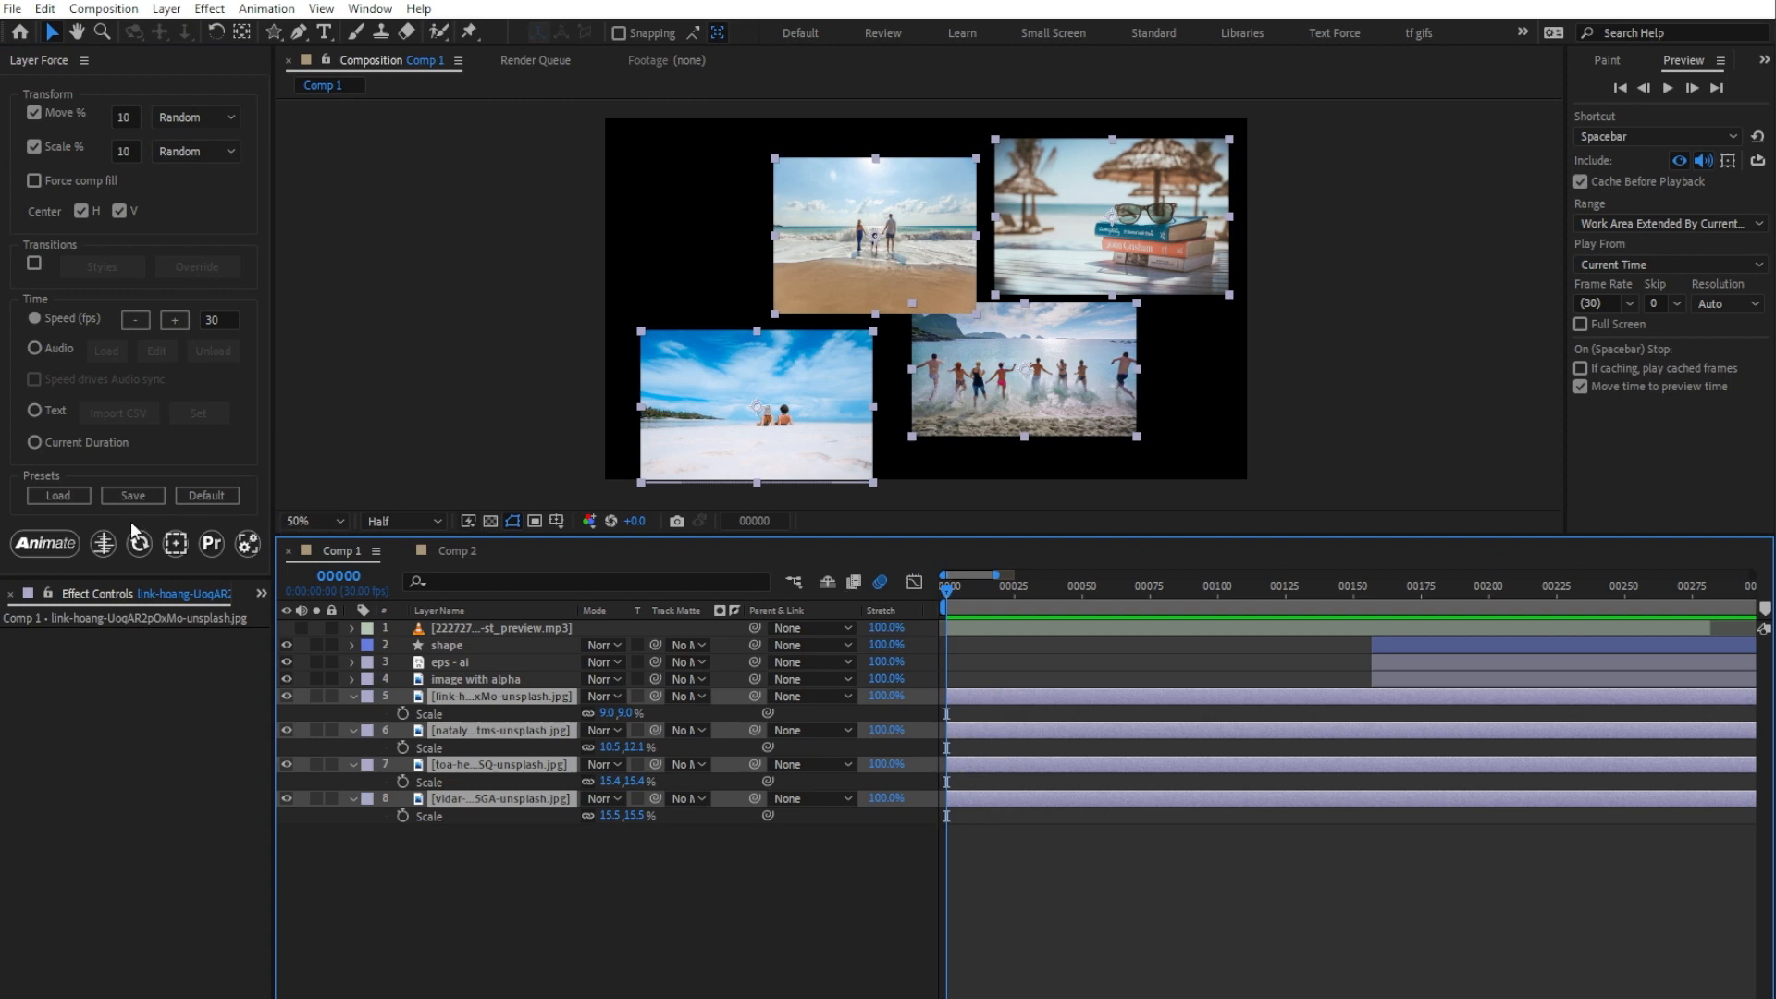
pyautogui.click(45, 543)
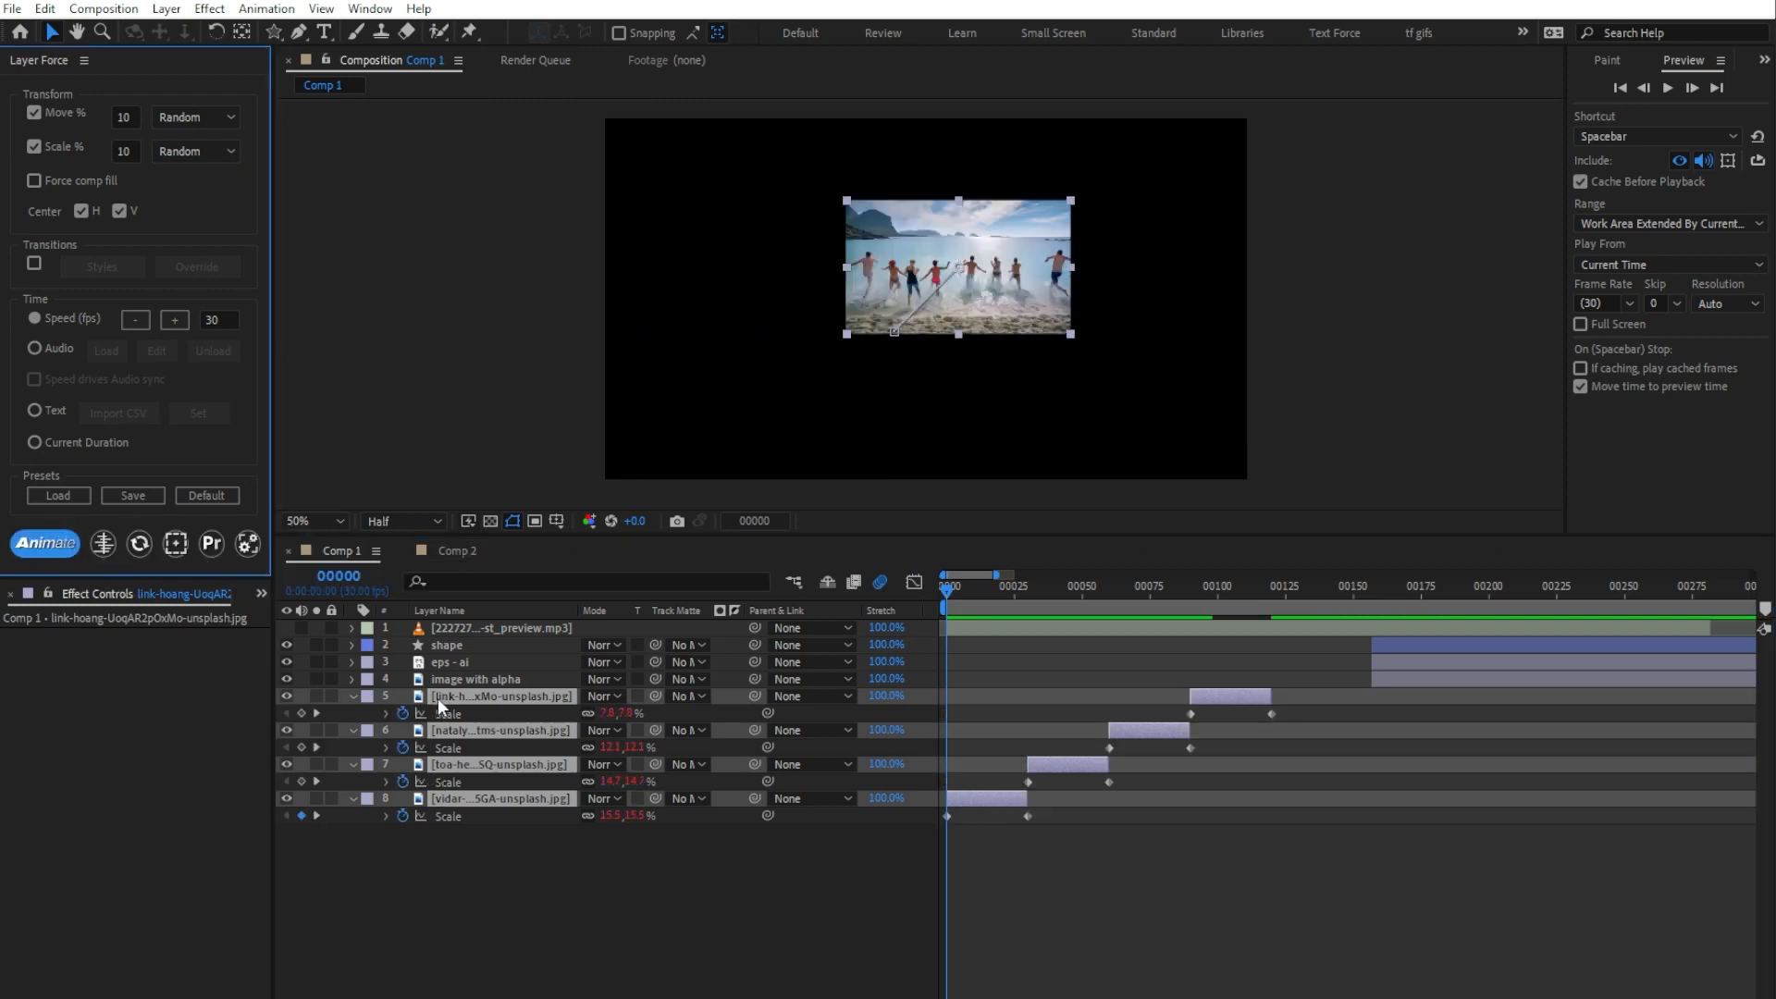
pyautogui.press('space')
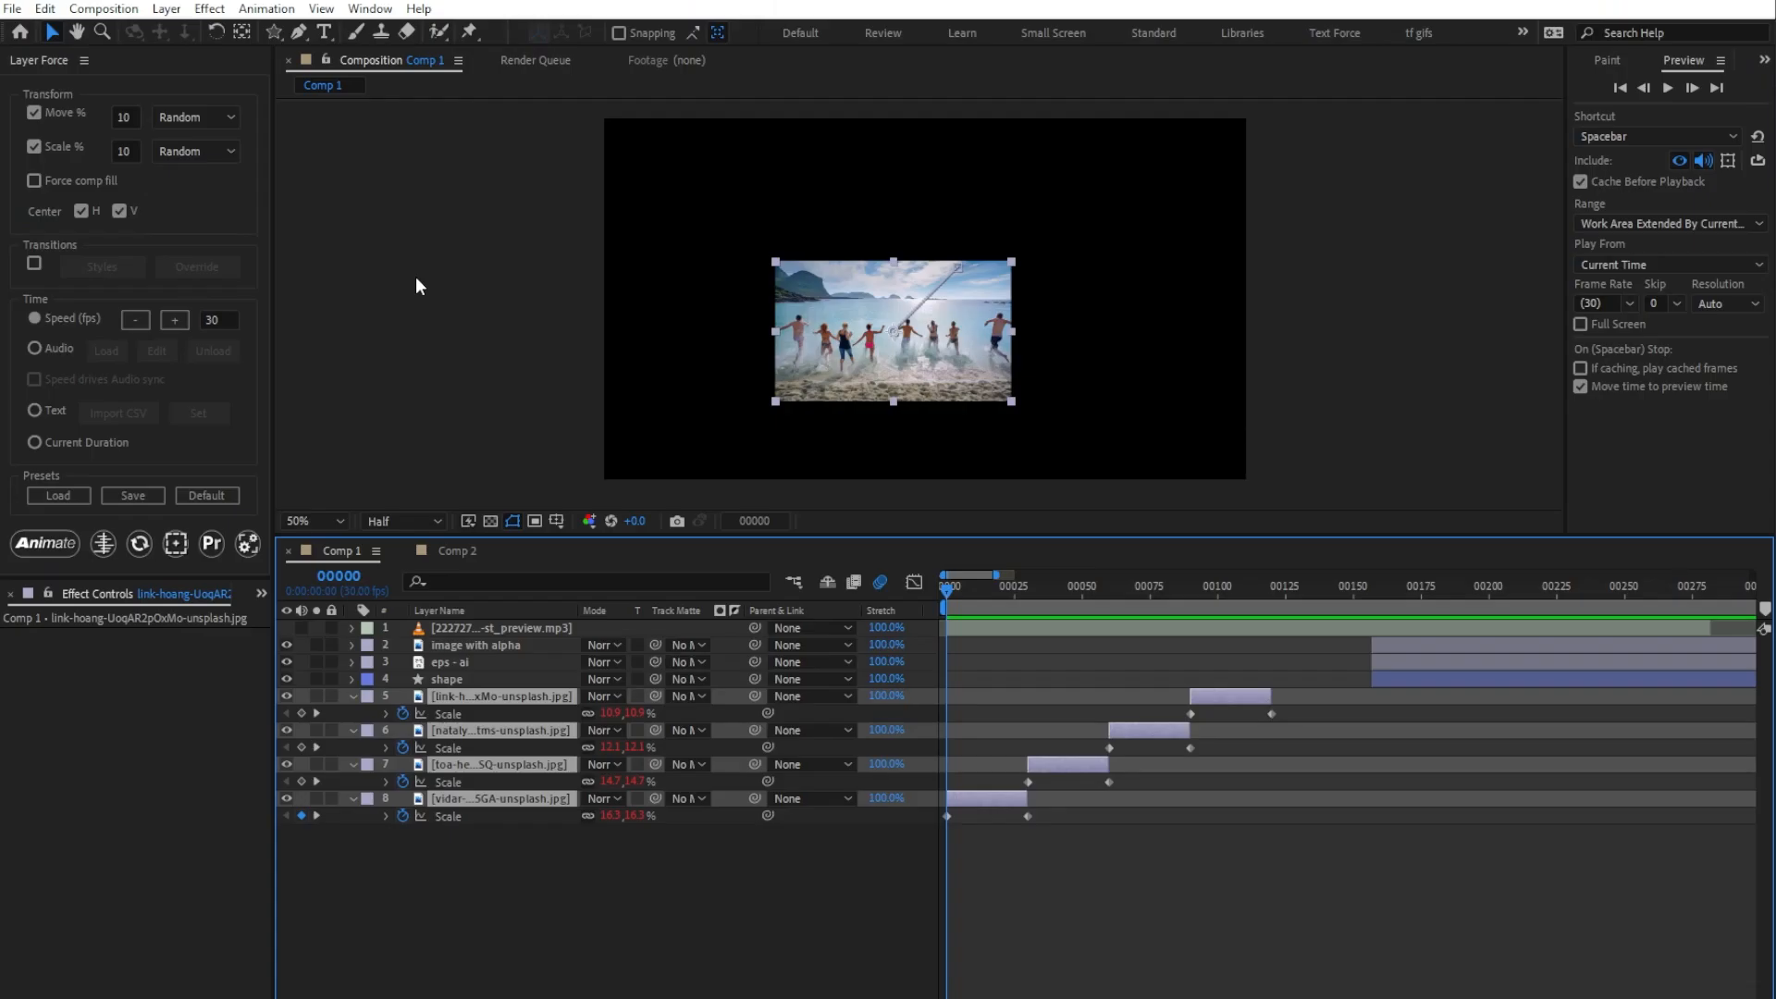
# Step: Enable Force comp fill, animate the four image layers again, and preview how they fill the composition
pyautogui.click(35, 180)
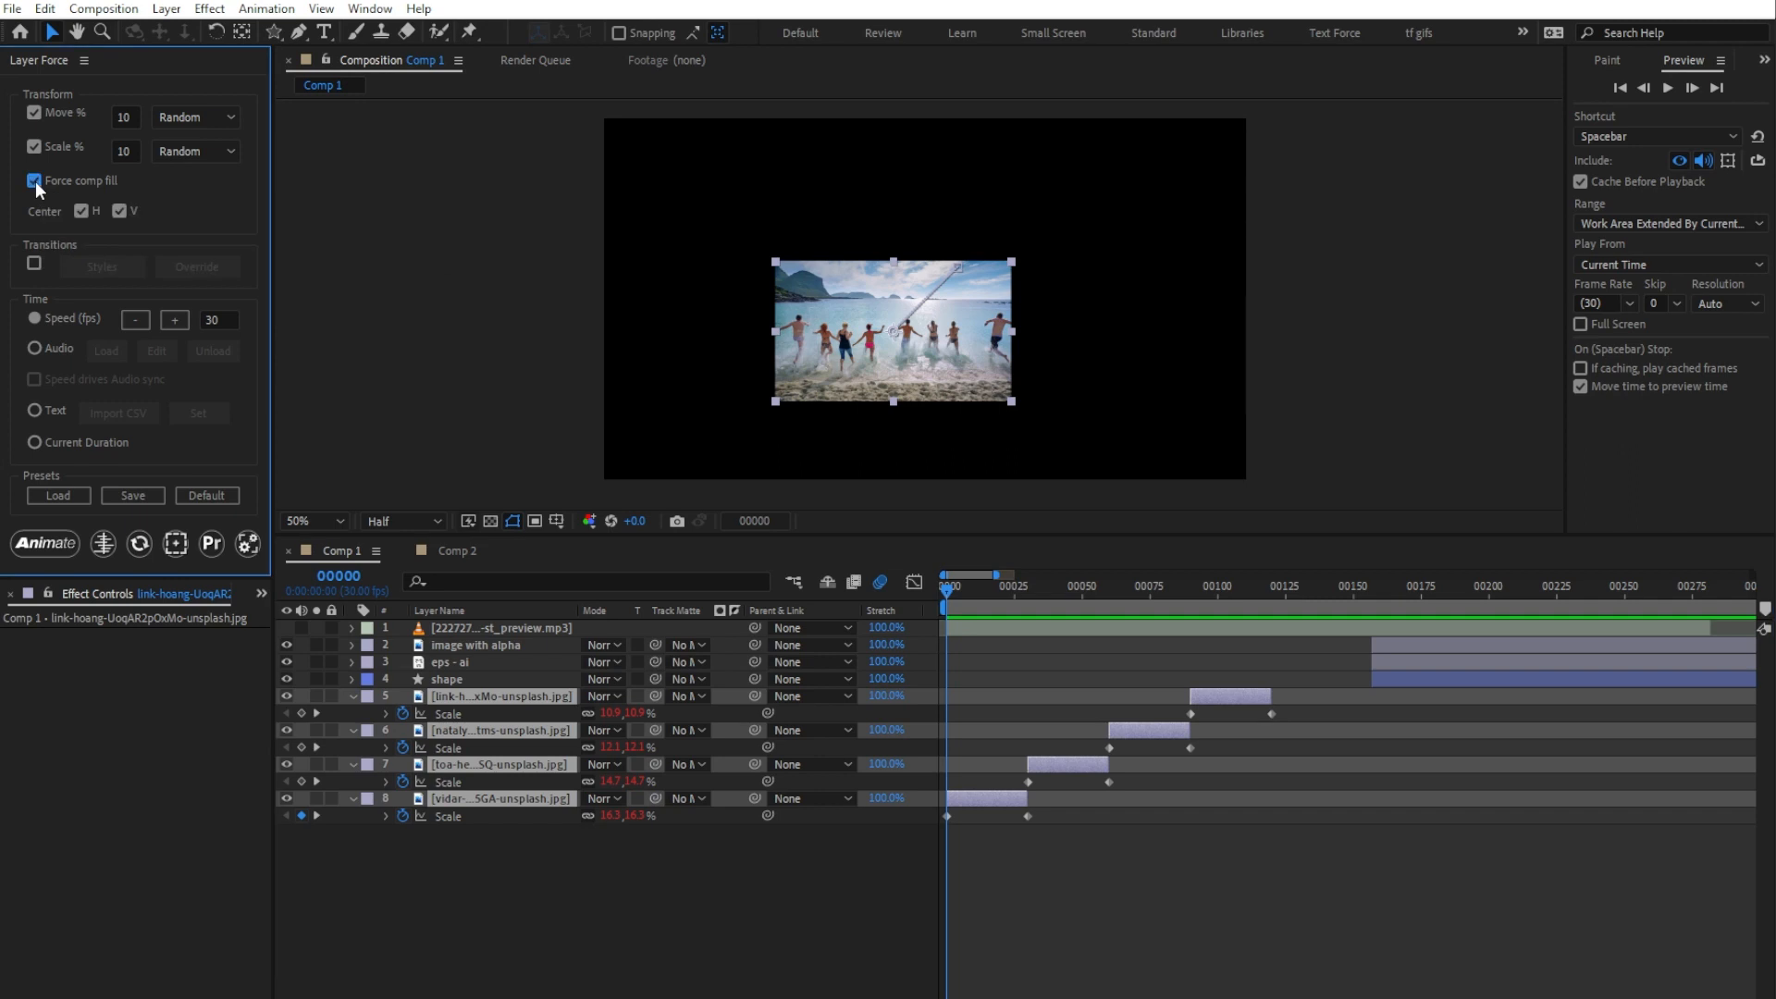
pyautogui.click(34, 545)
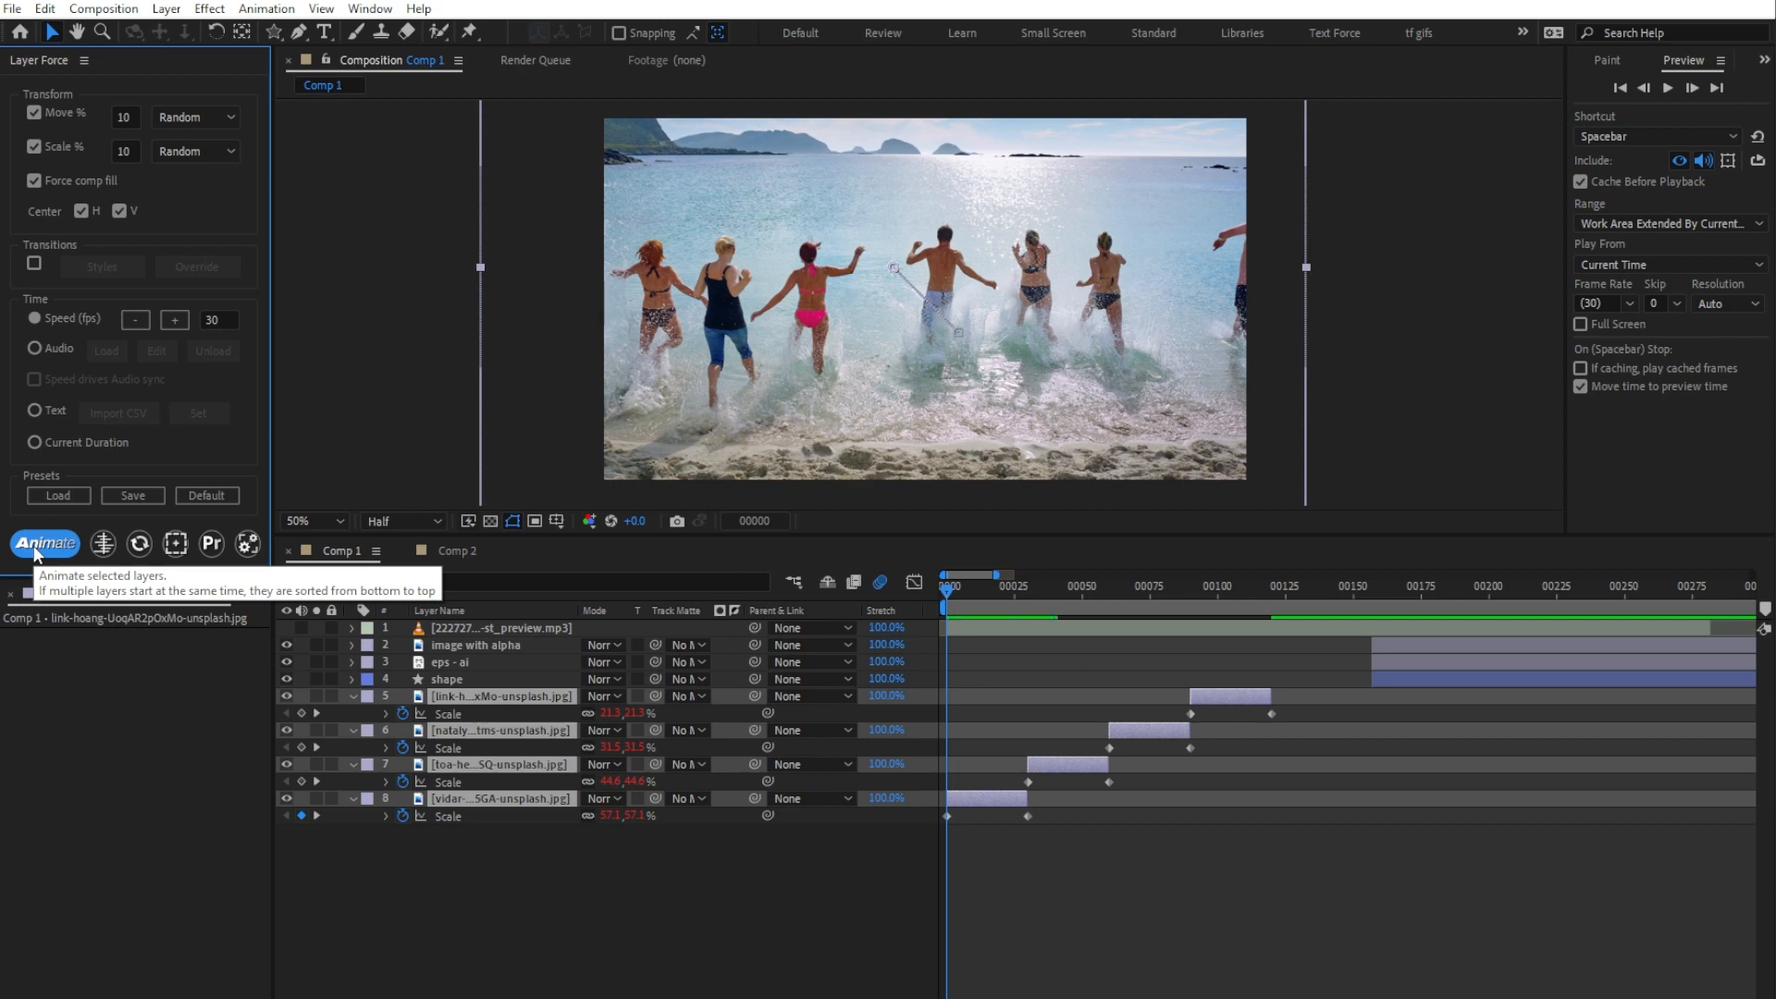
pyautogui.press(',')
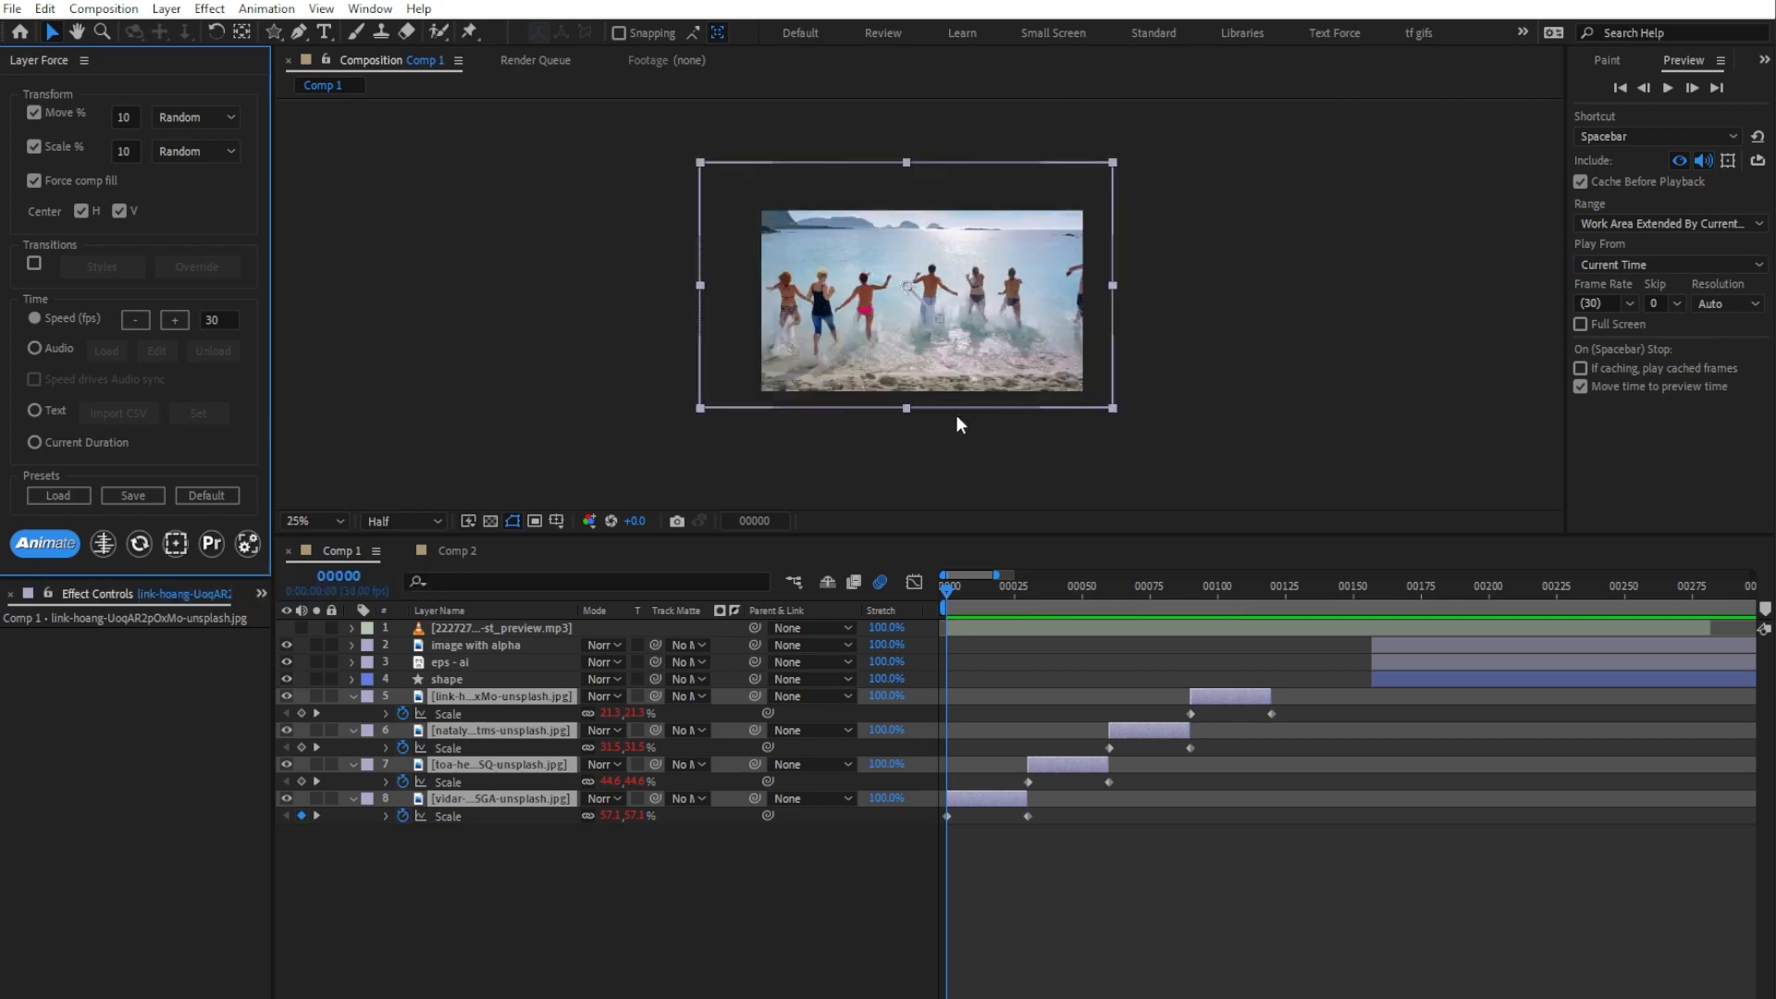
pyautogui.click(536, 703)
pyautogui.press('space')
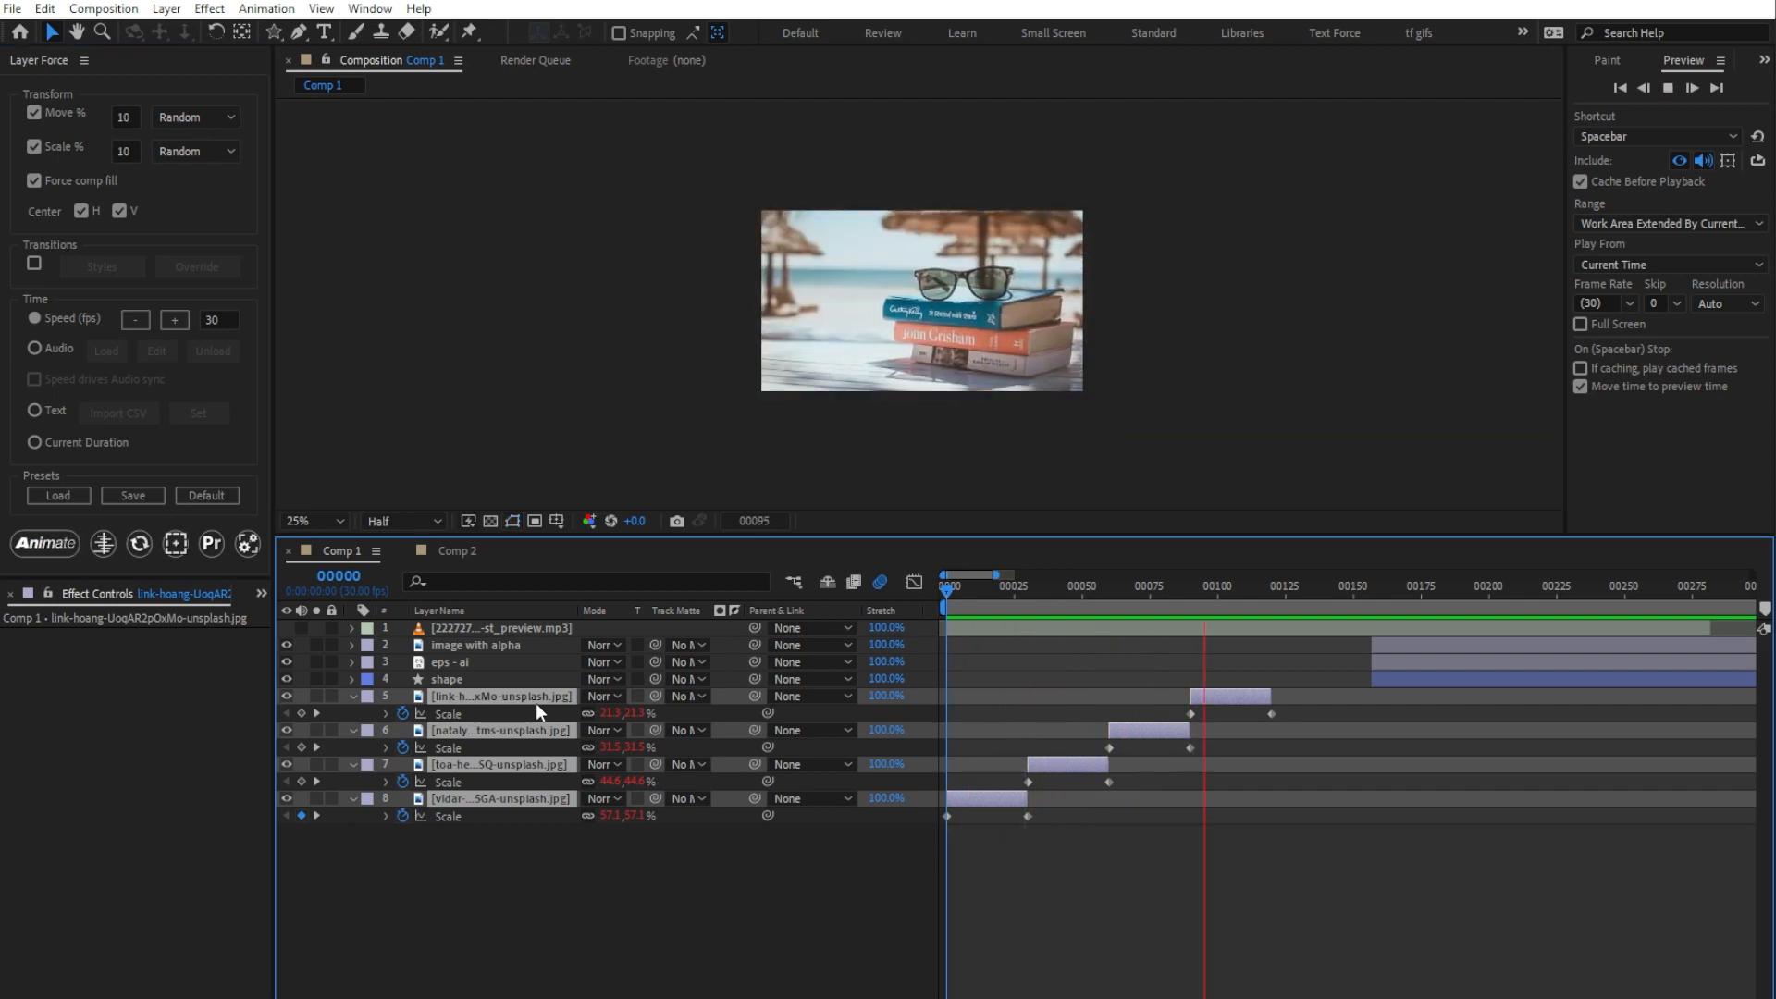
pyautogui.press('space')
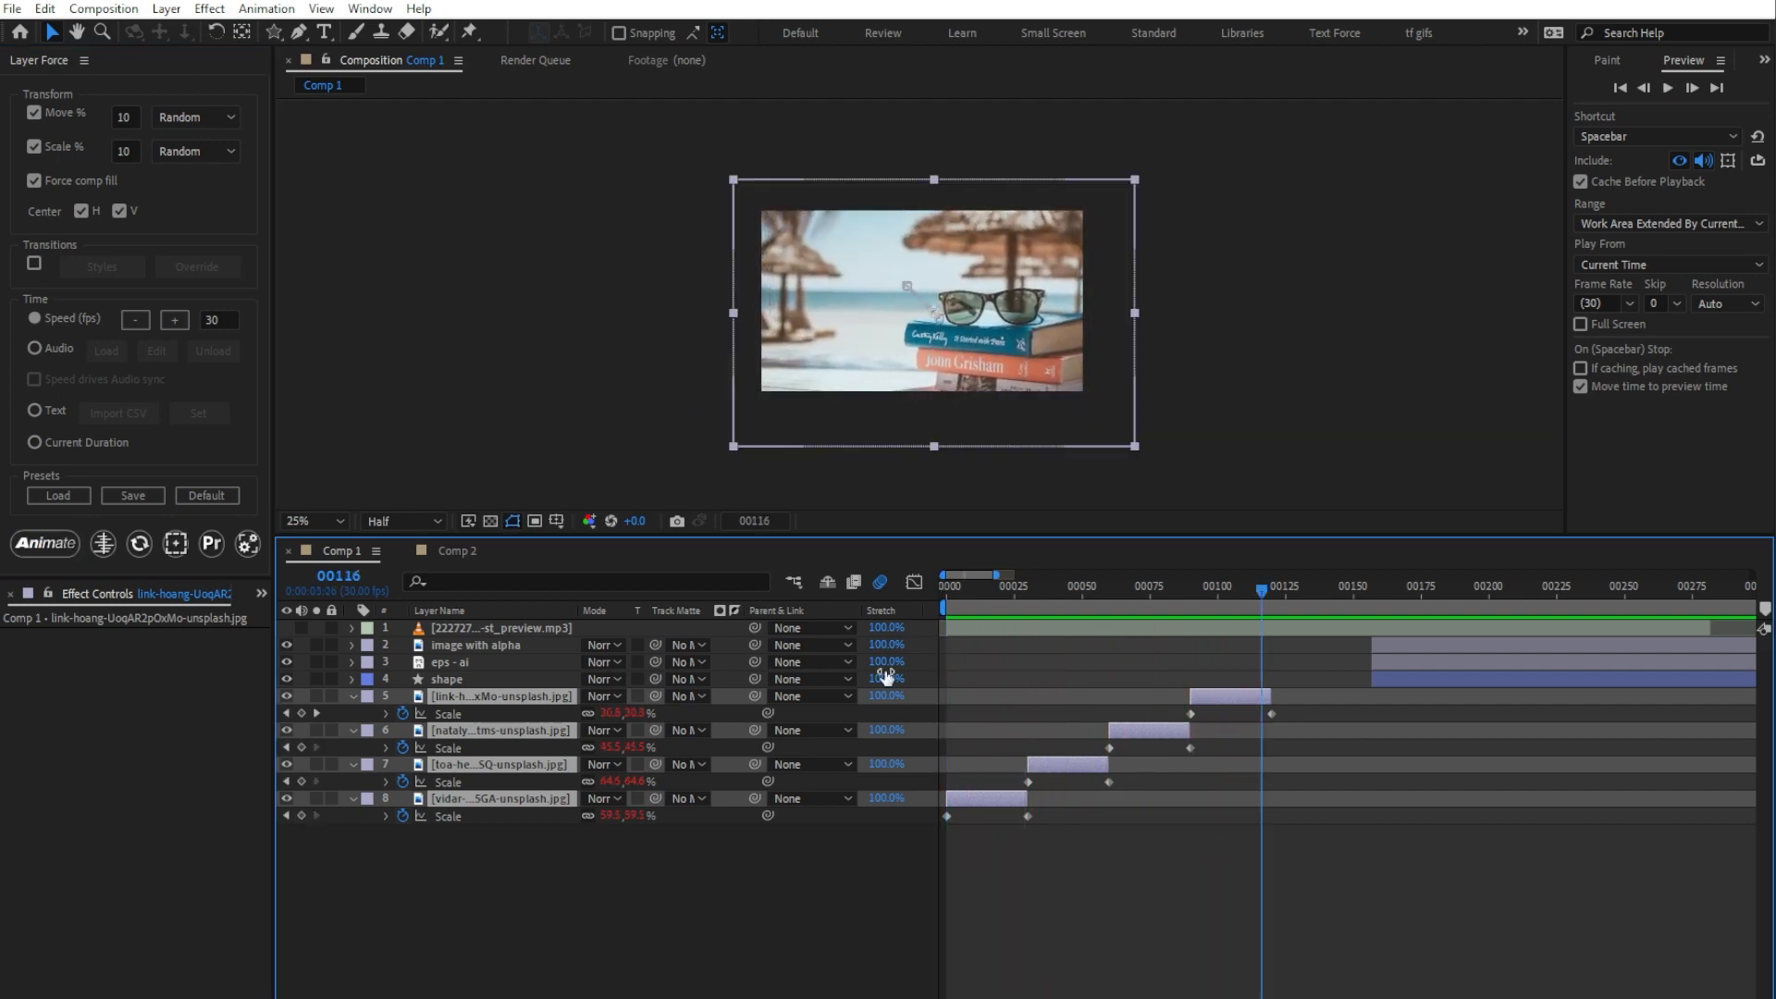
# Step: Animate the image with alpha, eps - ai and shape layers from frame 157 with the same settings
pyautogui.click(1374, 583)
pyautogui.click(1408, 648)
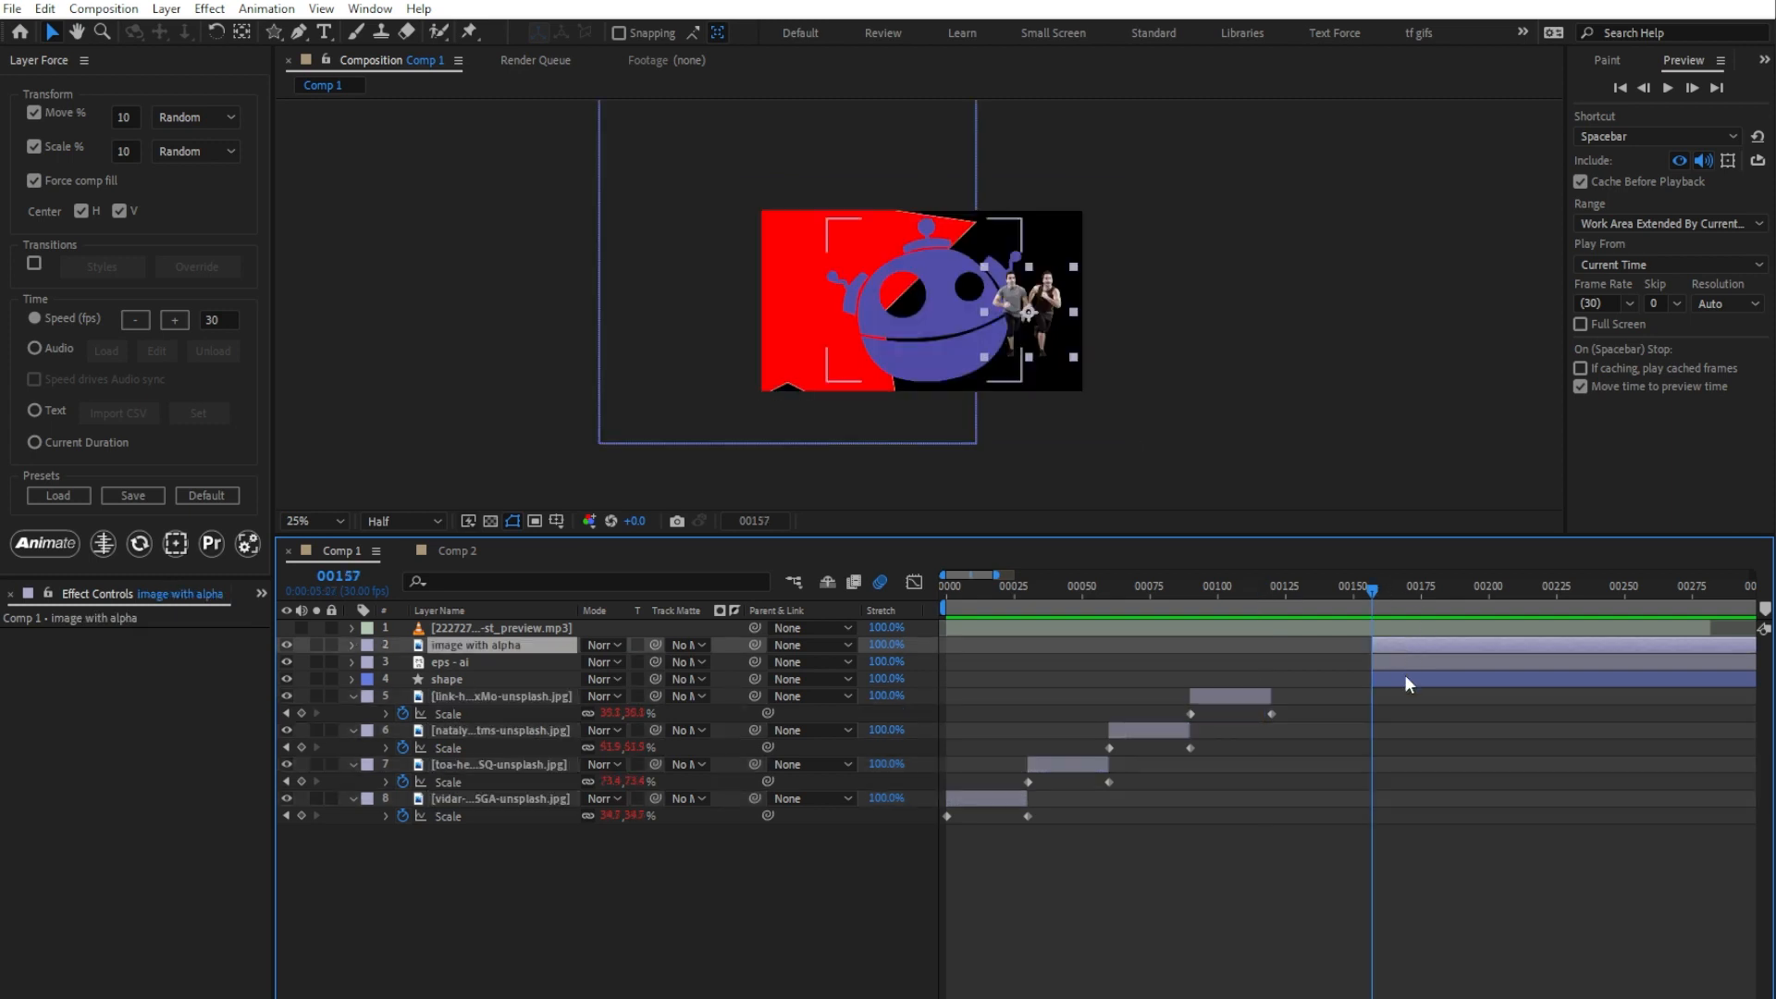
pyautogui.keyDown('shift'); pyautogui.click(1408, 682); pyautogui.keyUp('shift')
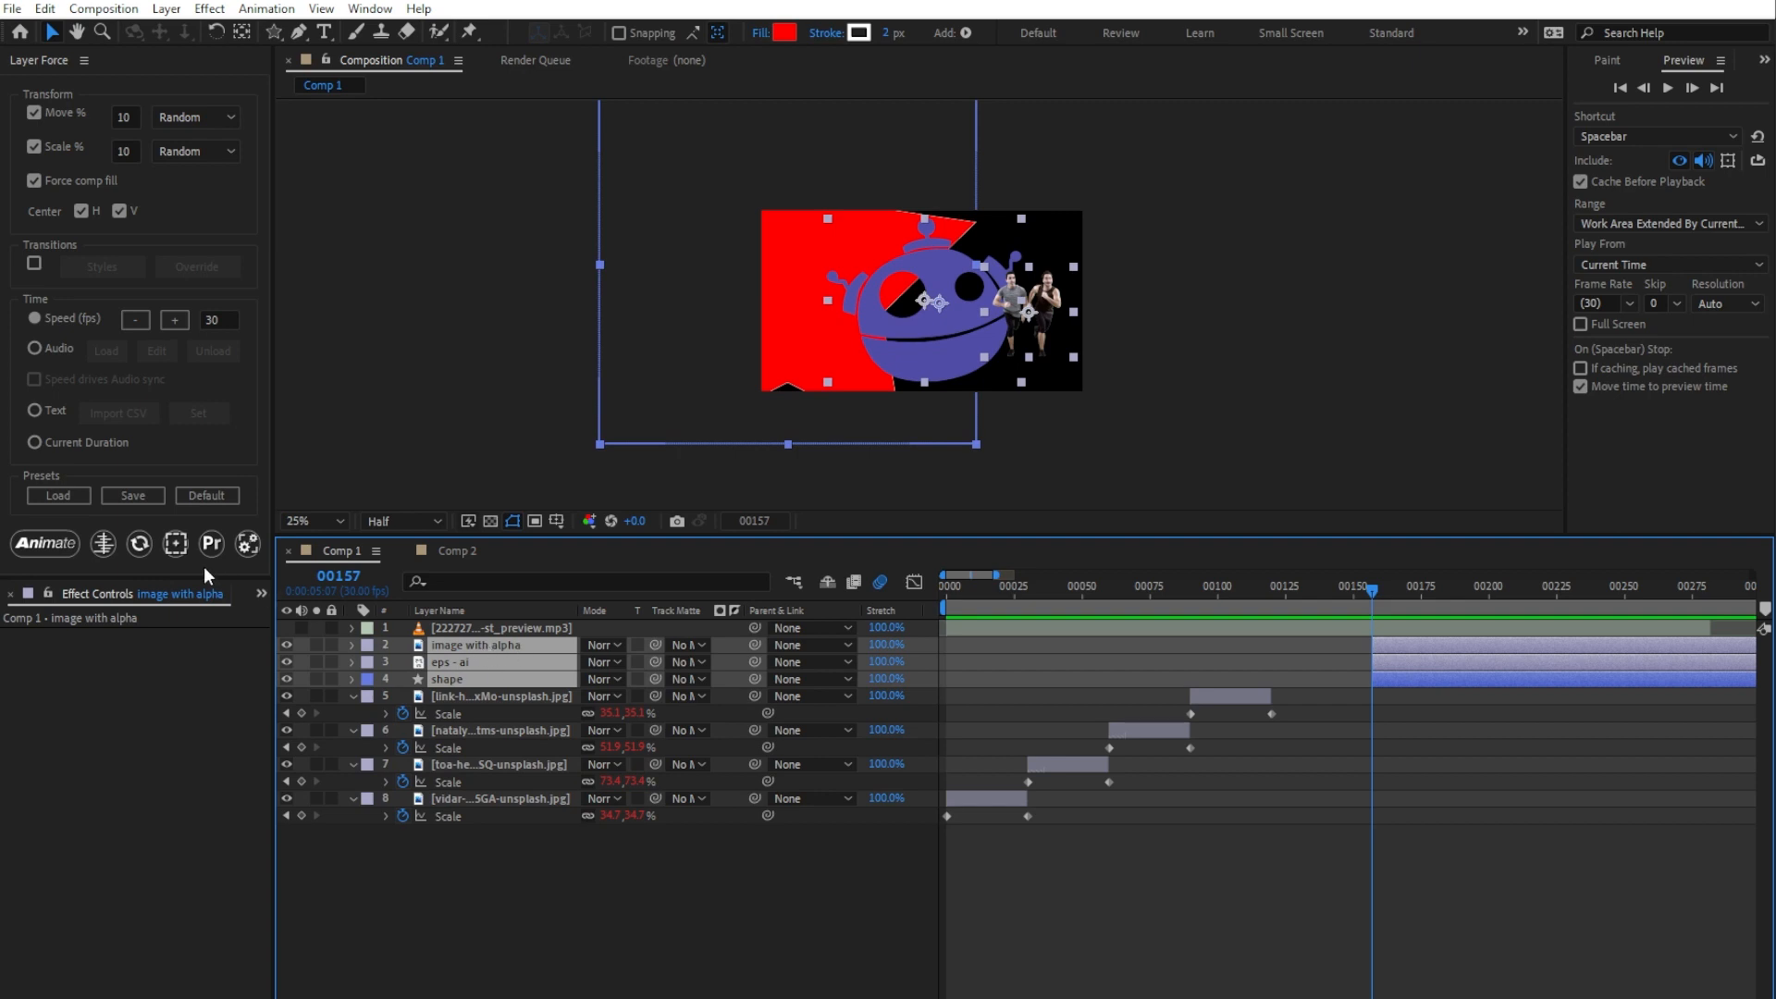
pyautogui.click(65, 542)
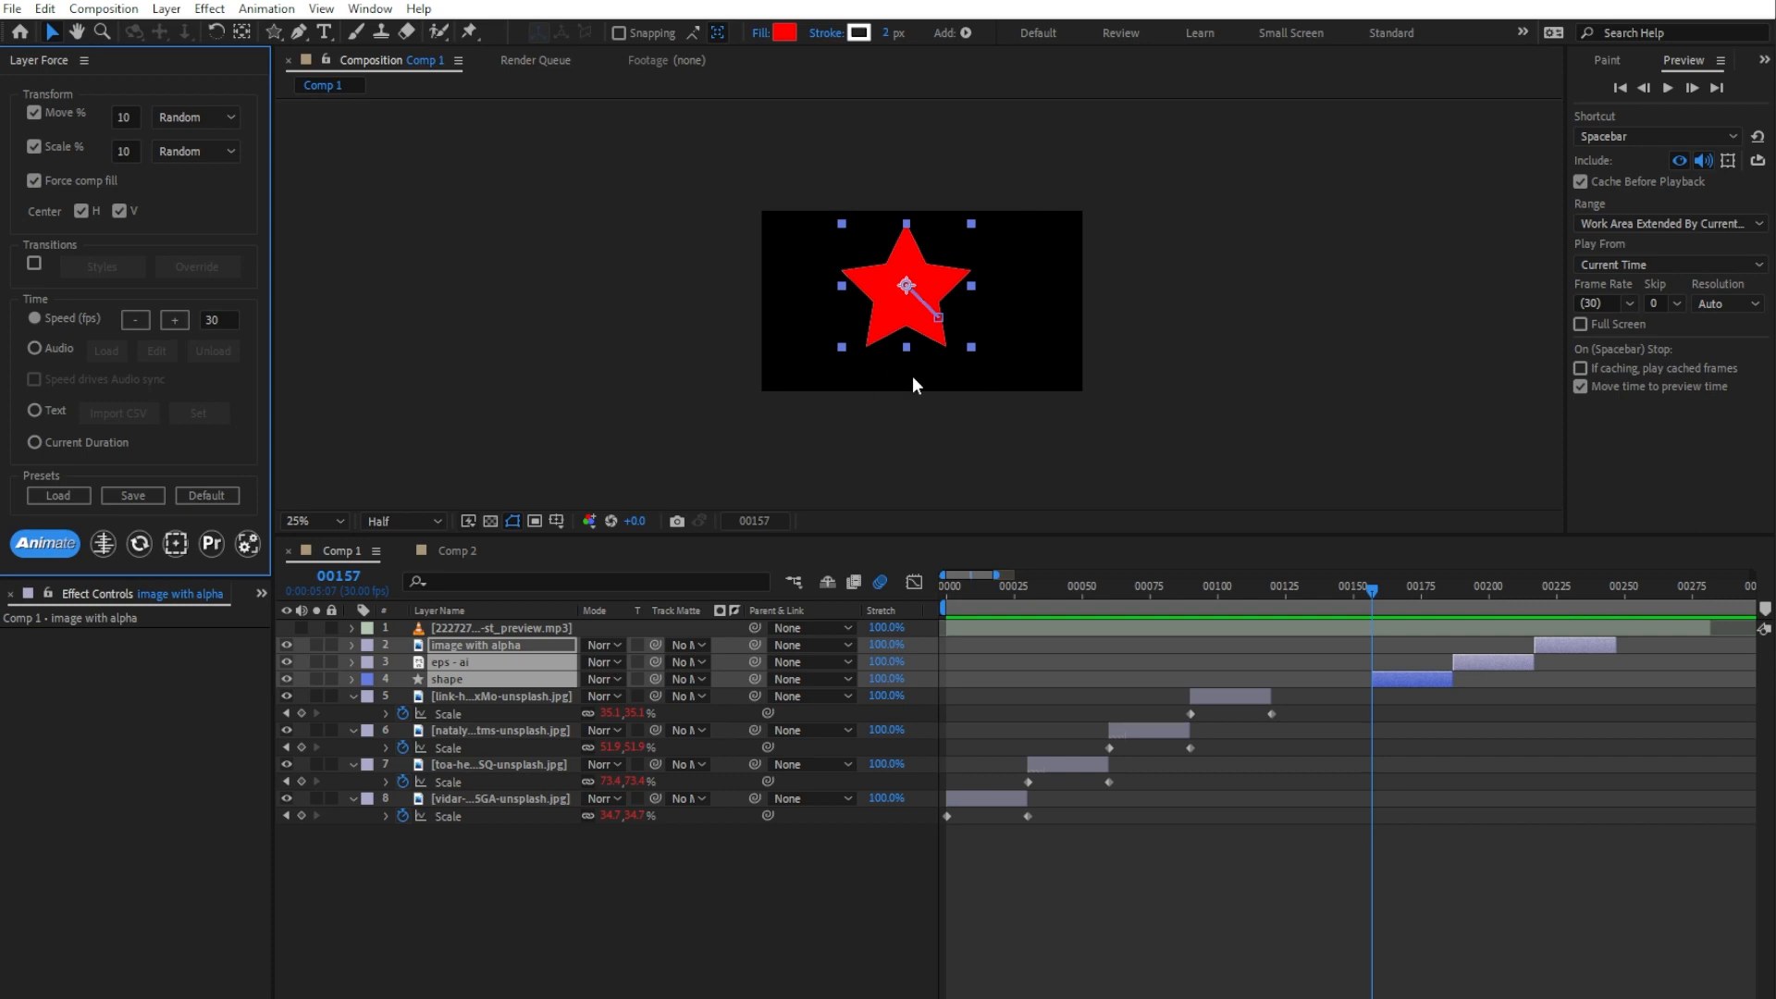
# Step: Play through the animated shape, vector and alpha image layers and restore the Layer Force settings to Default
pyautogui.press('space')
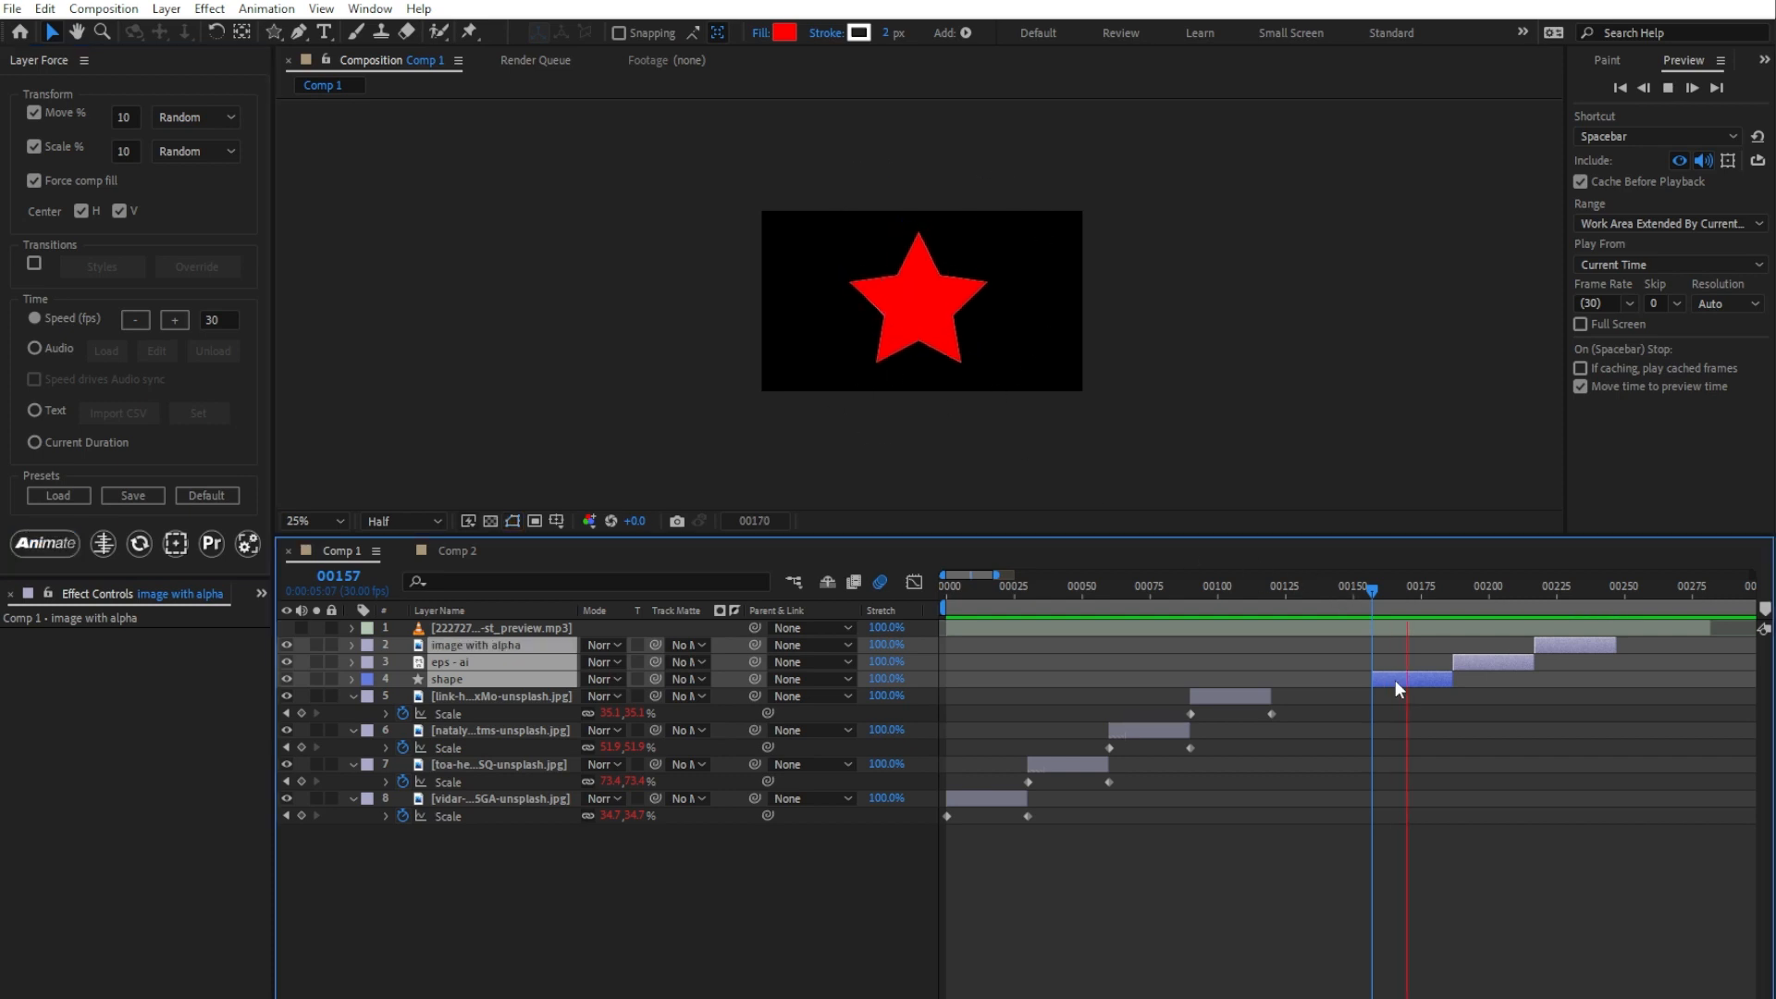
pyautogui.press('space')
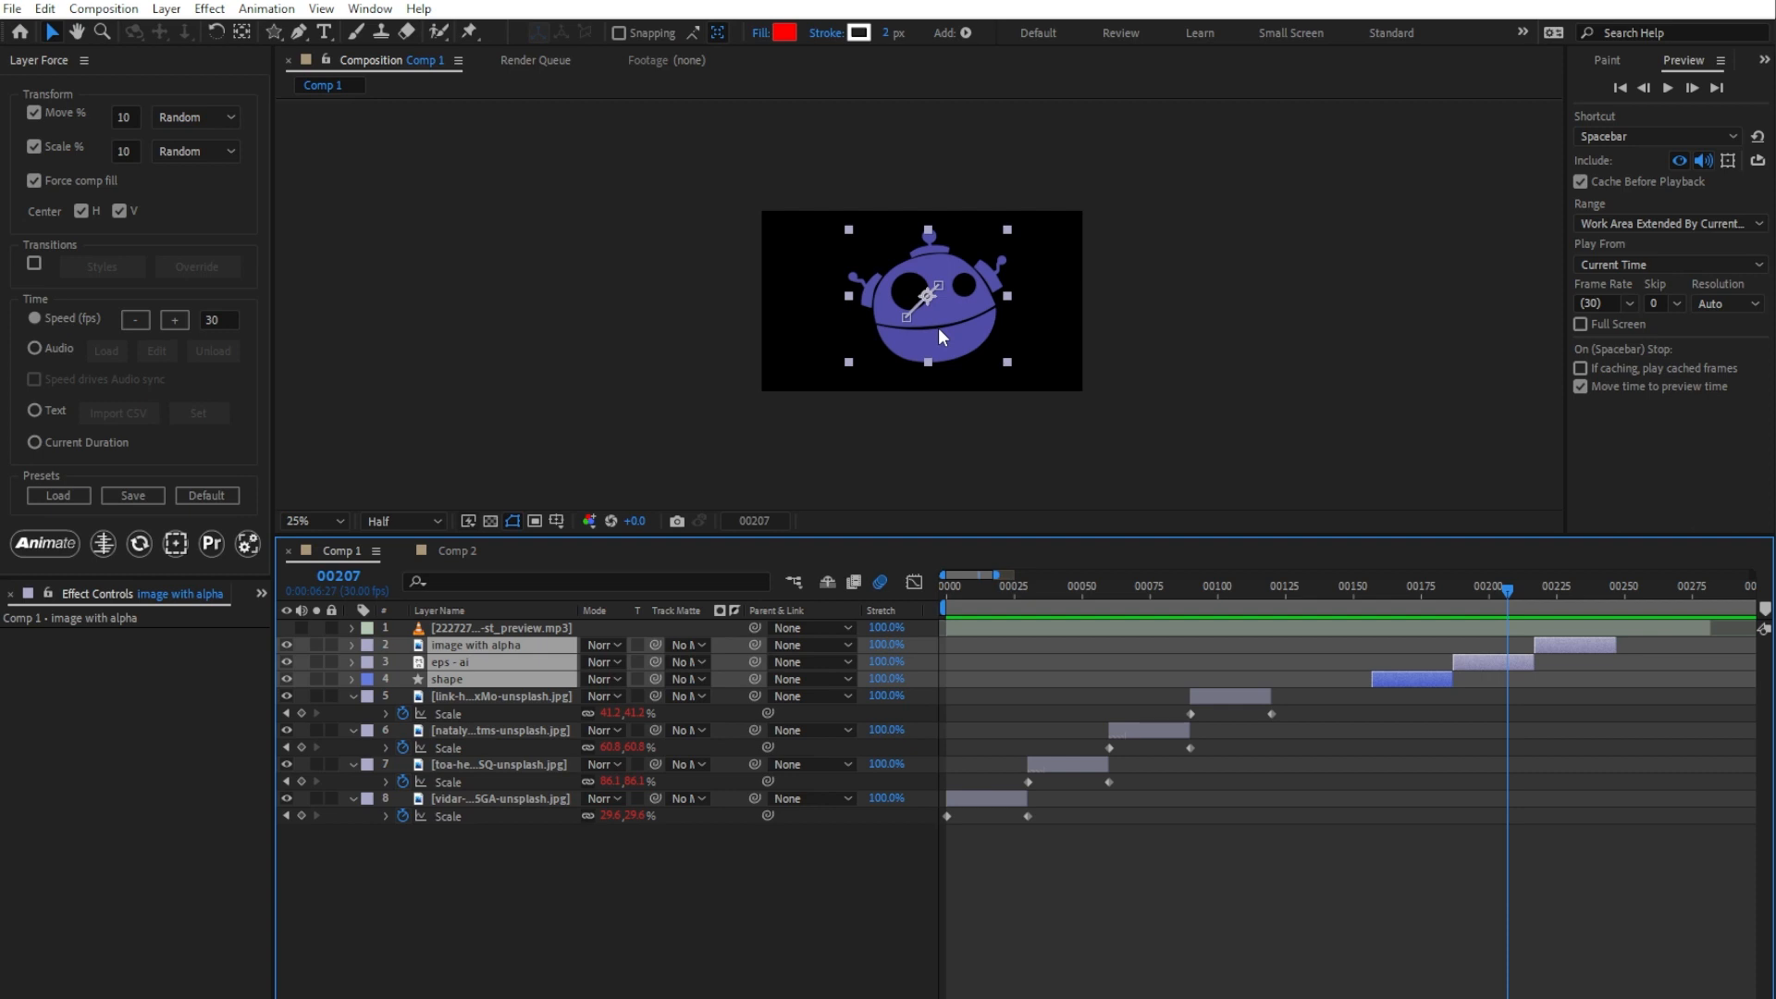
pyautogui.press('space')
pyautogui.press('space')
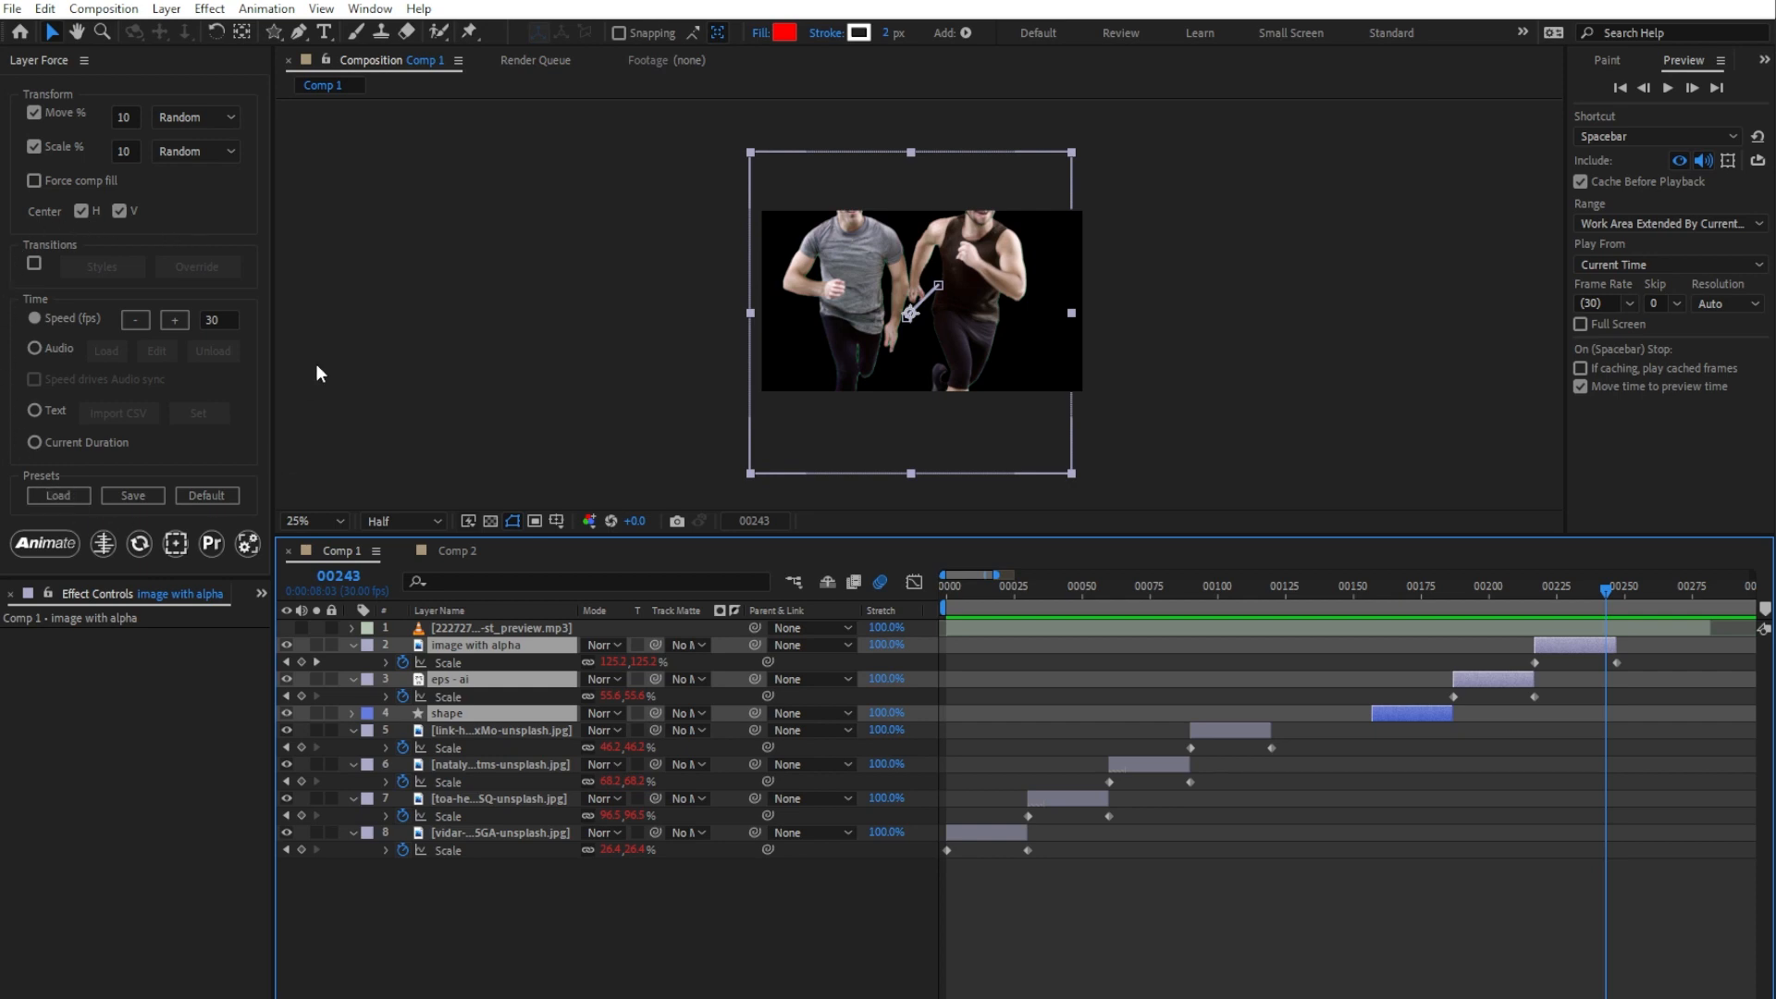
pyautogui.click(214, 498)
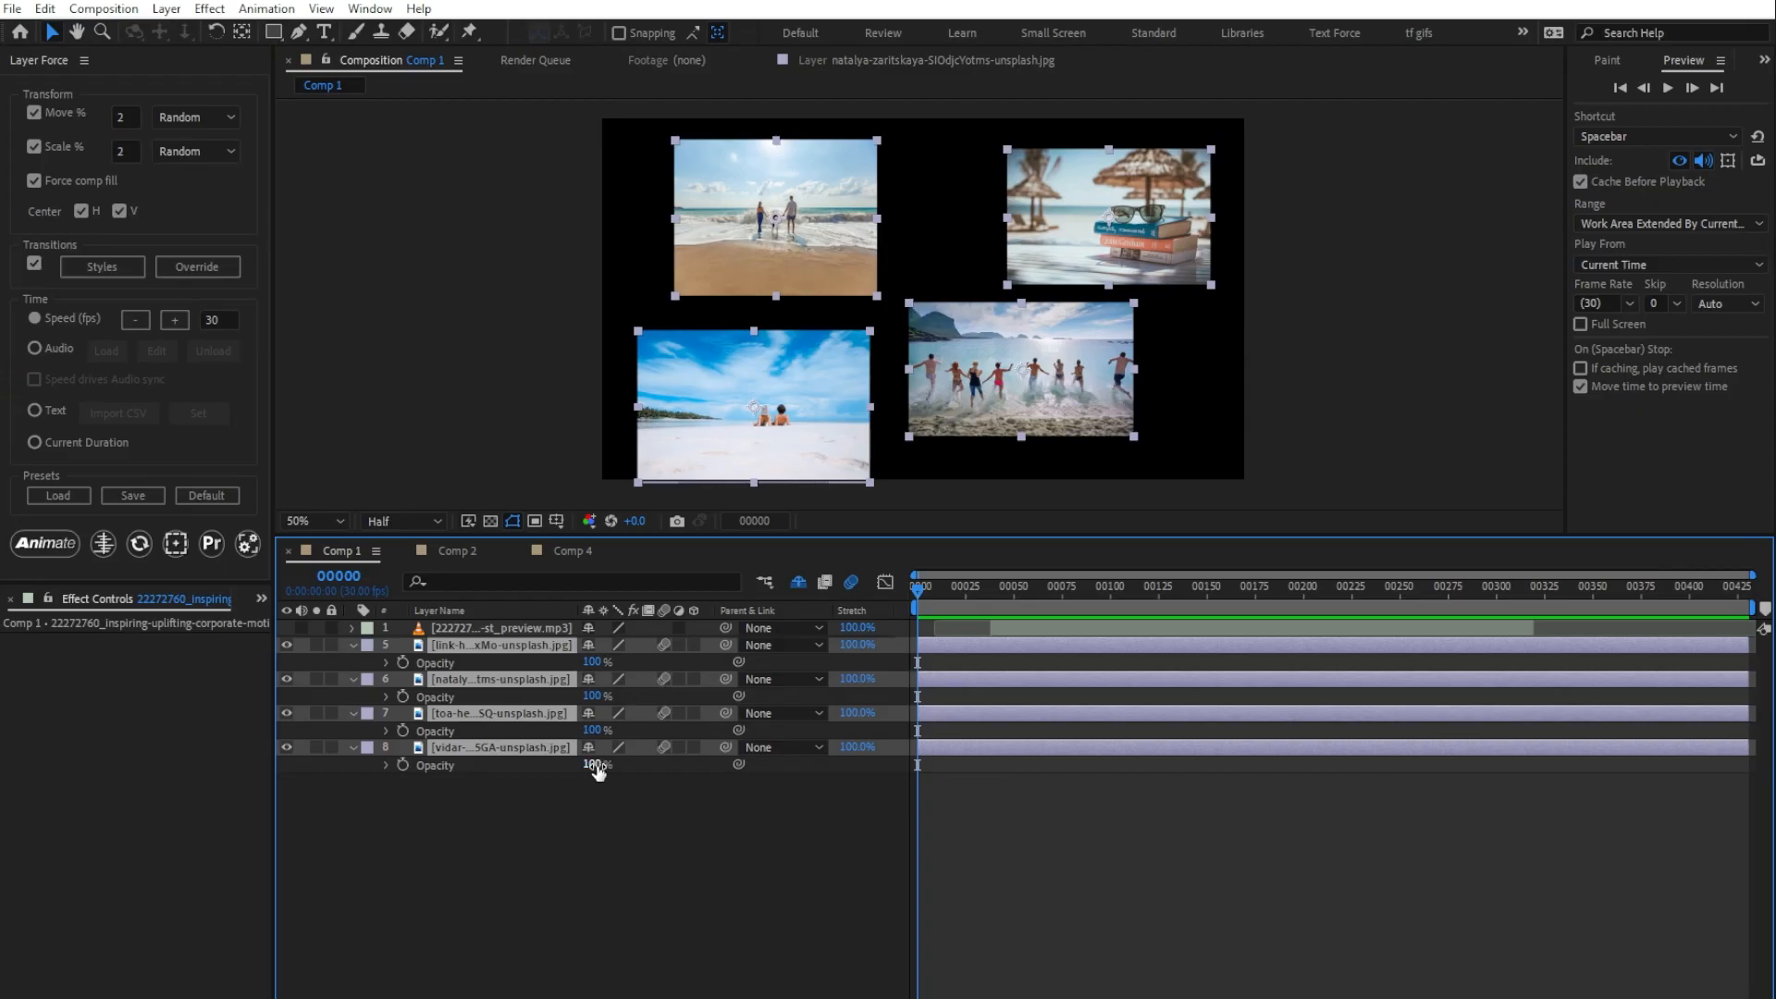
# Step: Lower the four image layers' opacity to 38% and align their anchor points to the bottom-left, then the bottom-right corners
pyautogui.moveTo(594, 765); pyautogui.dragTo(534, 765)
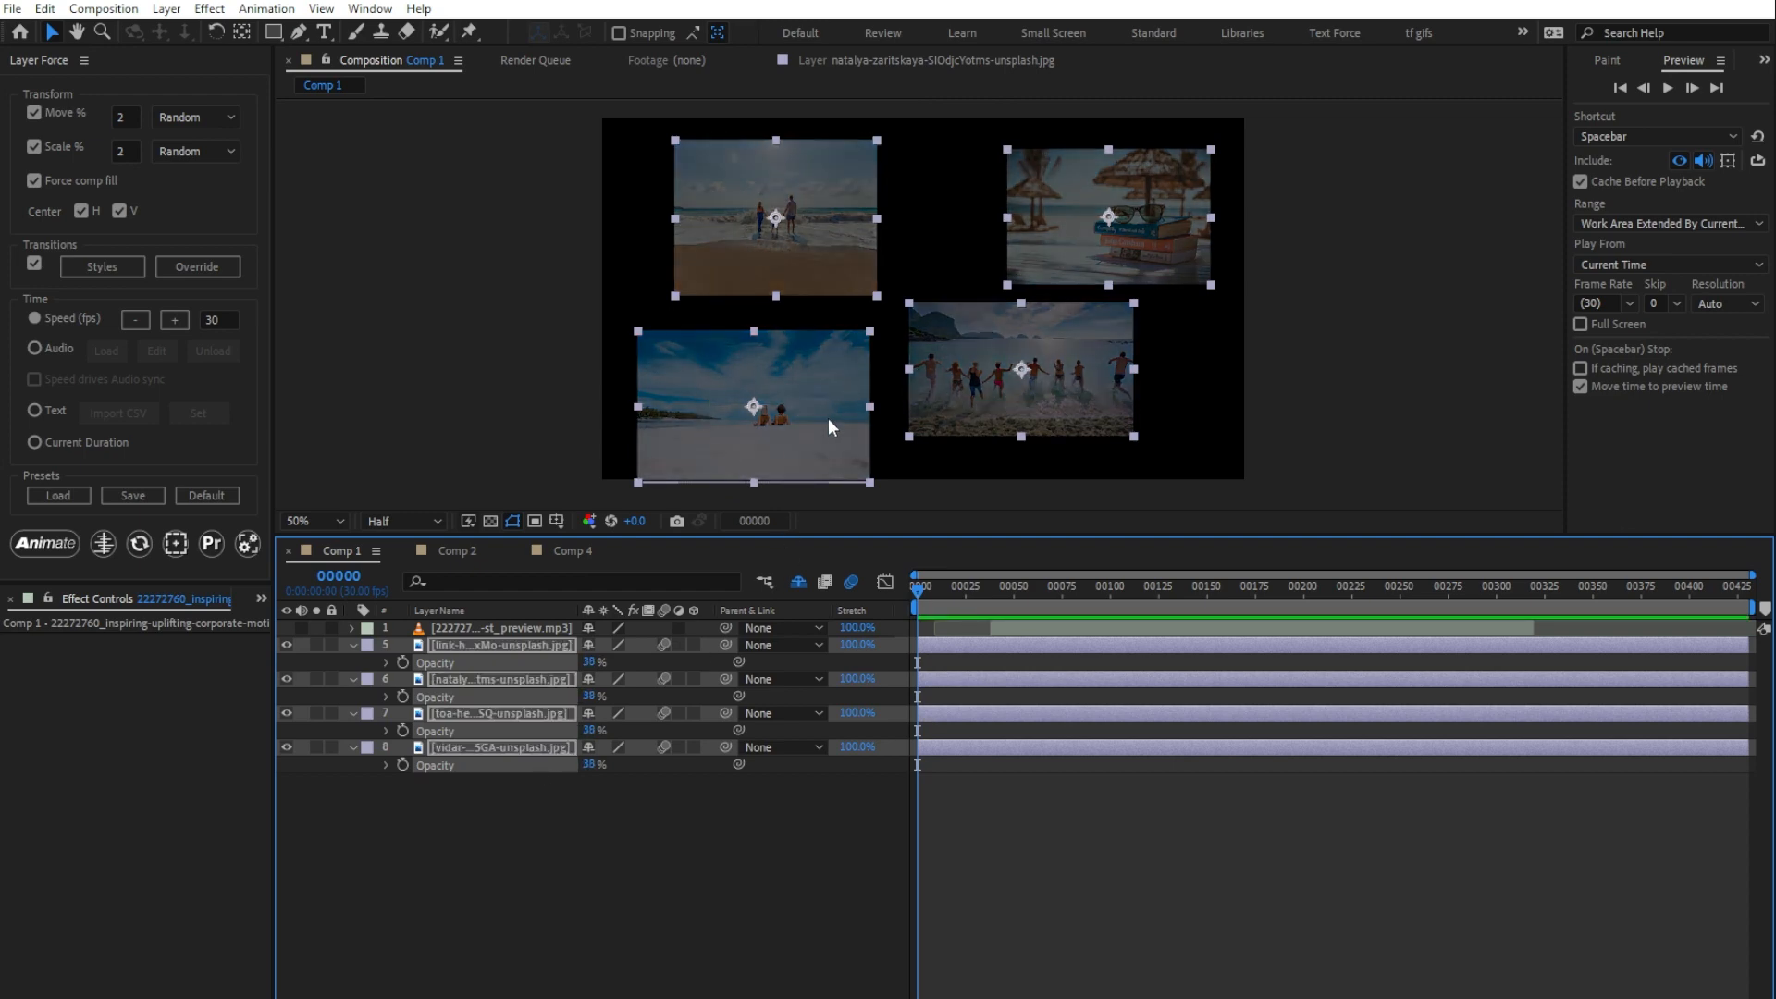
pyautogui.click(181, 544)
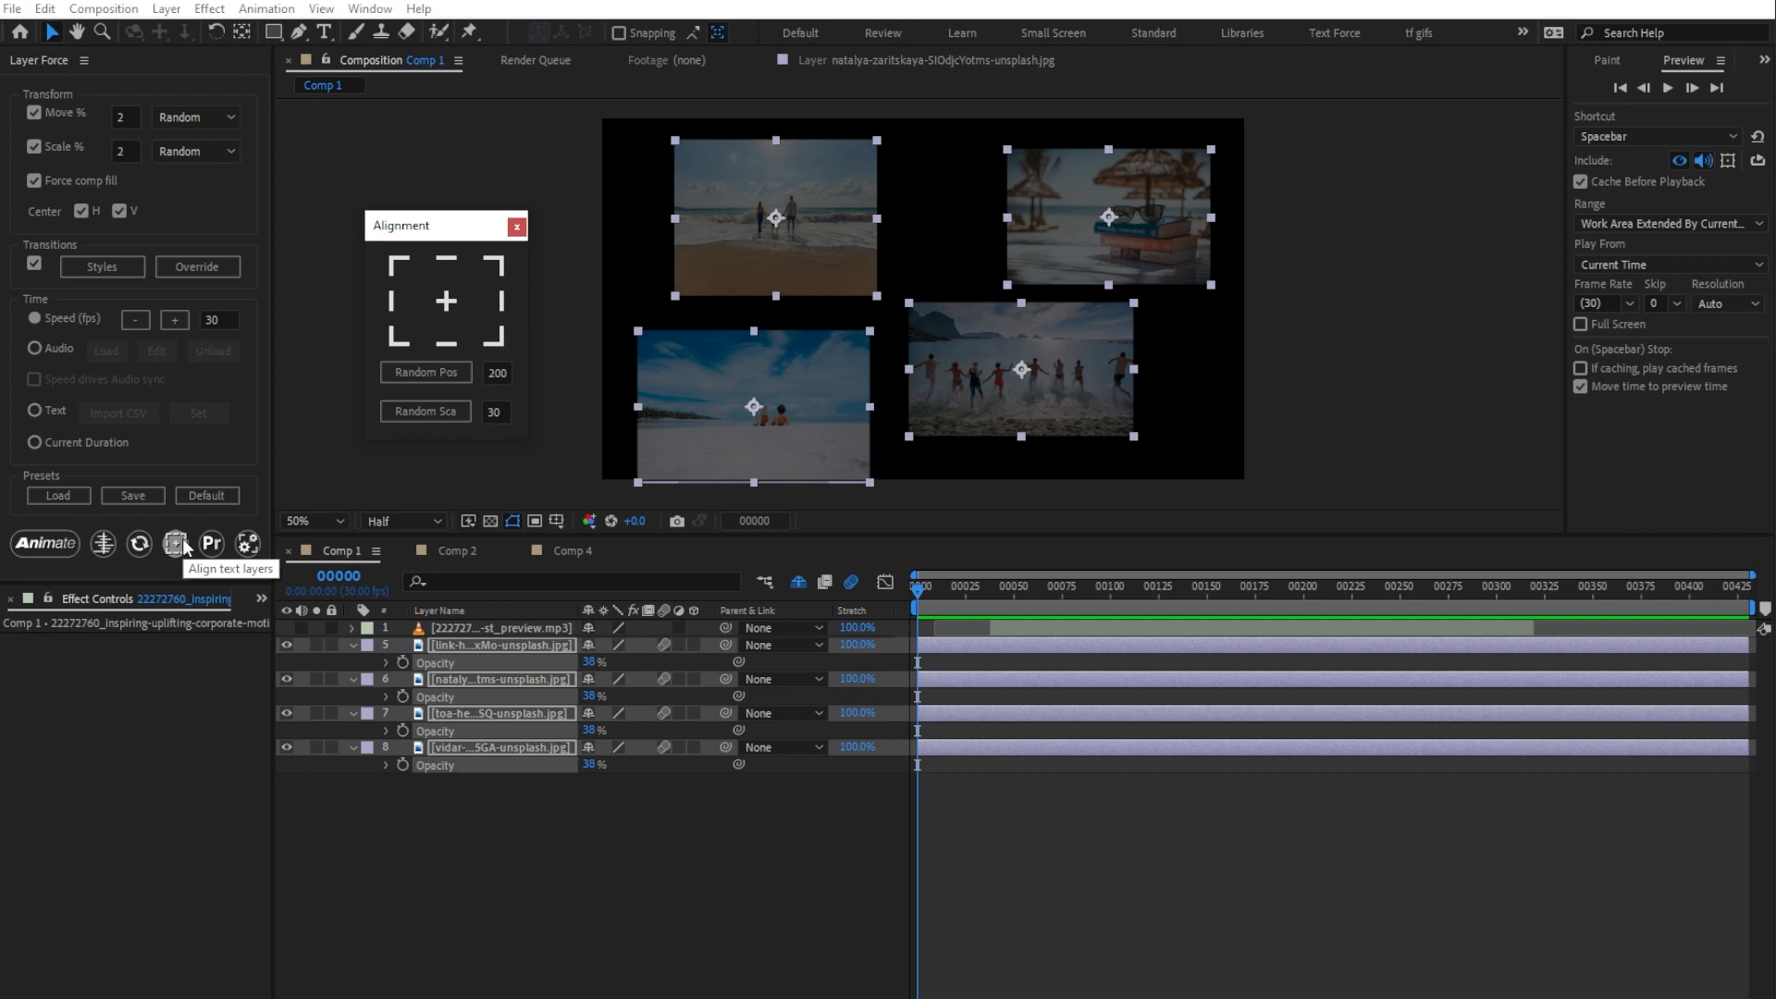
pyautogui.click(396, 336)
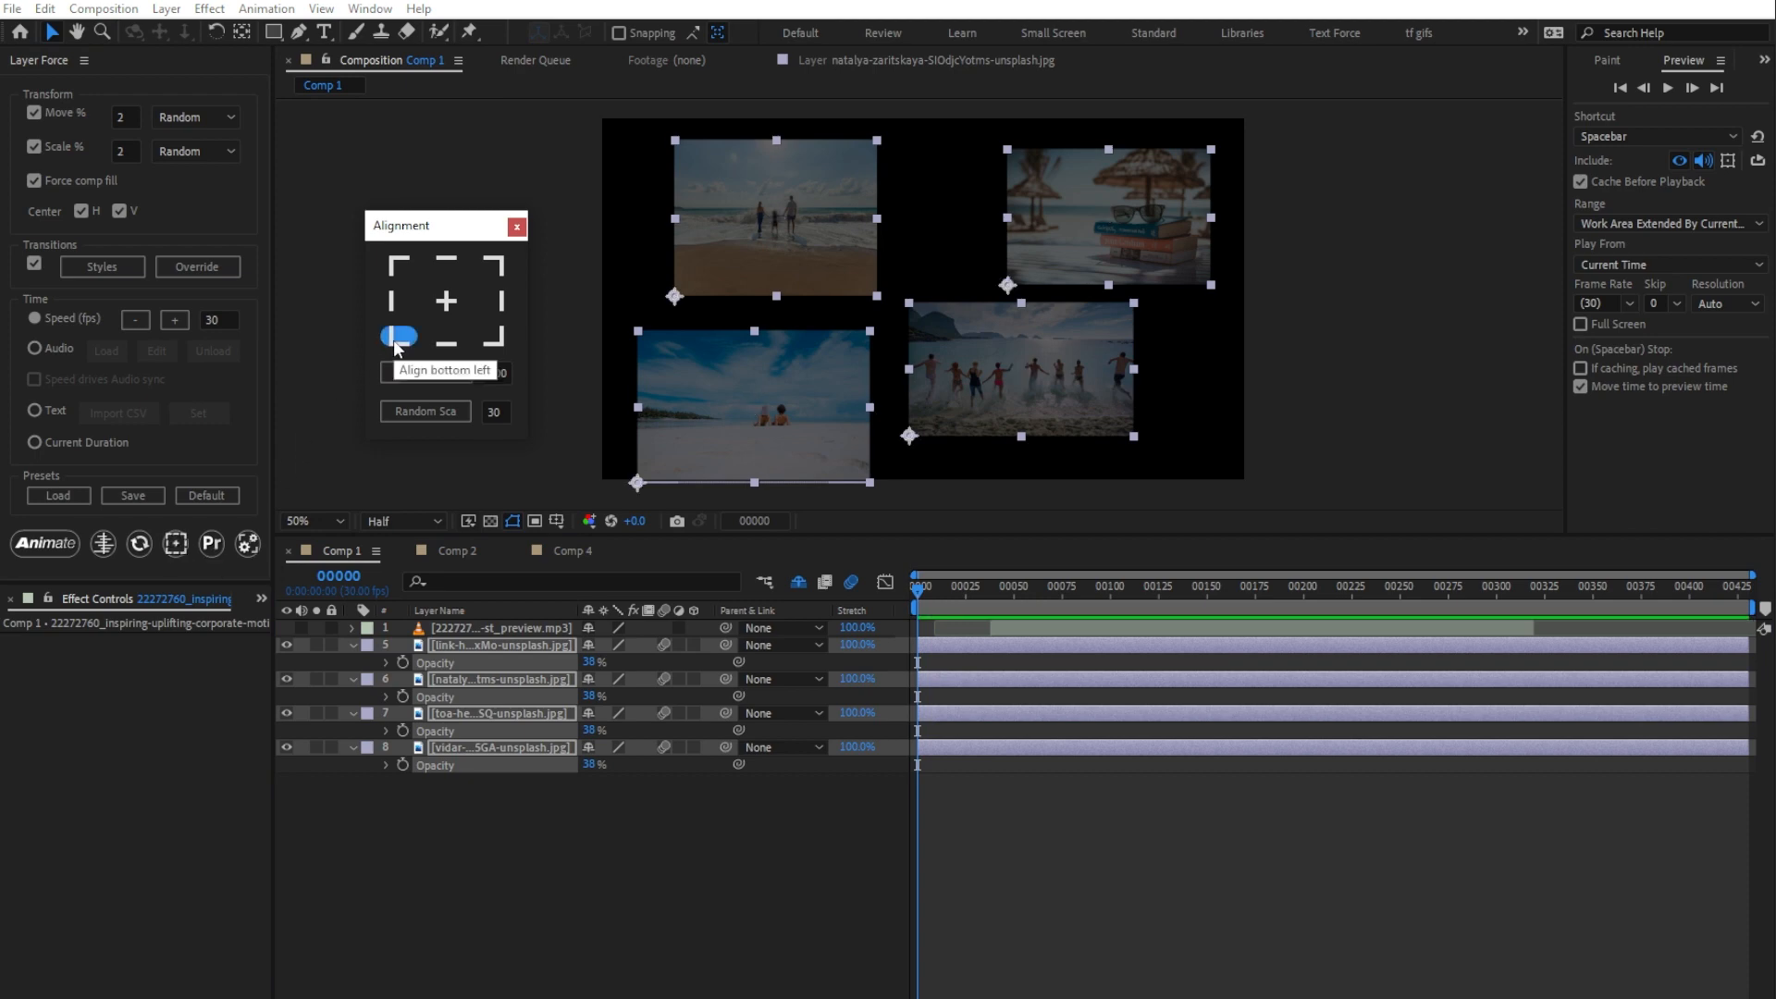
pyautogui.click(490, 337)
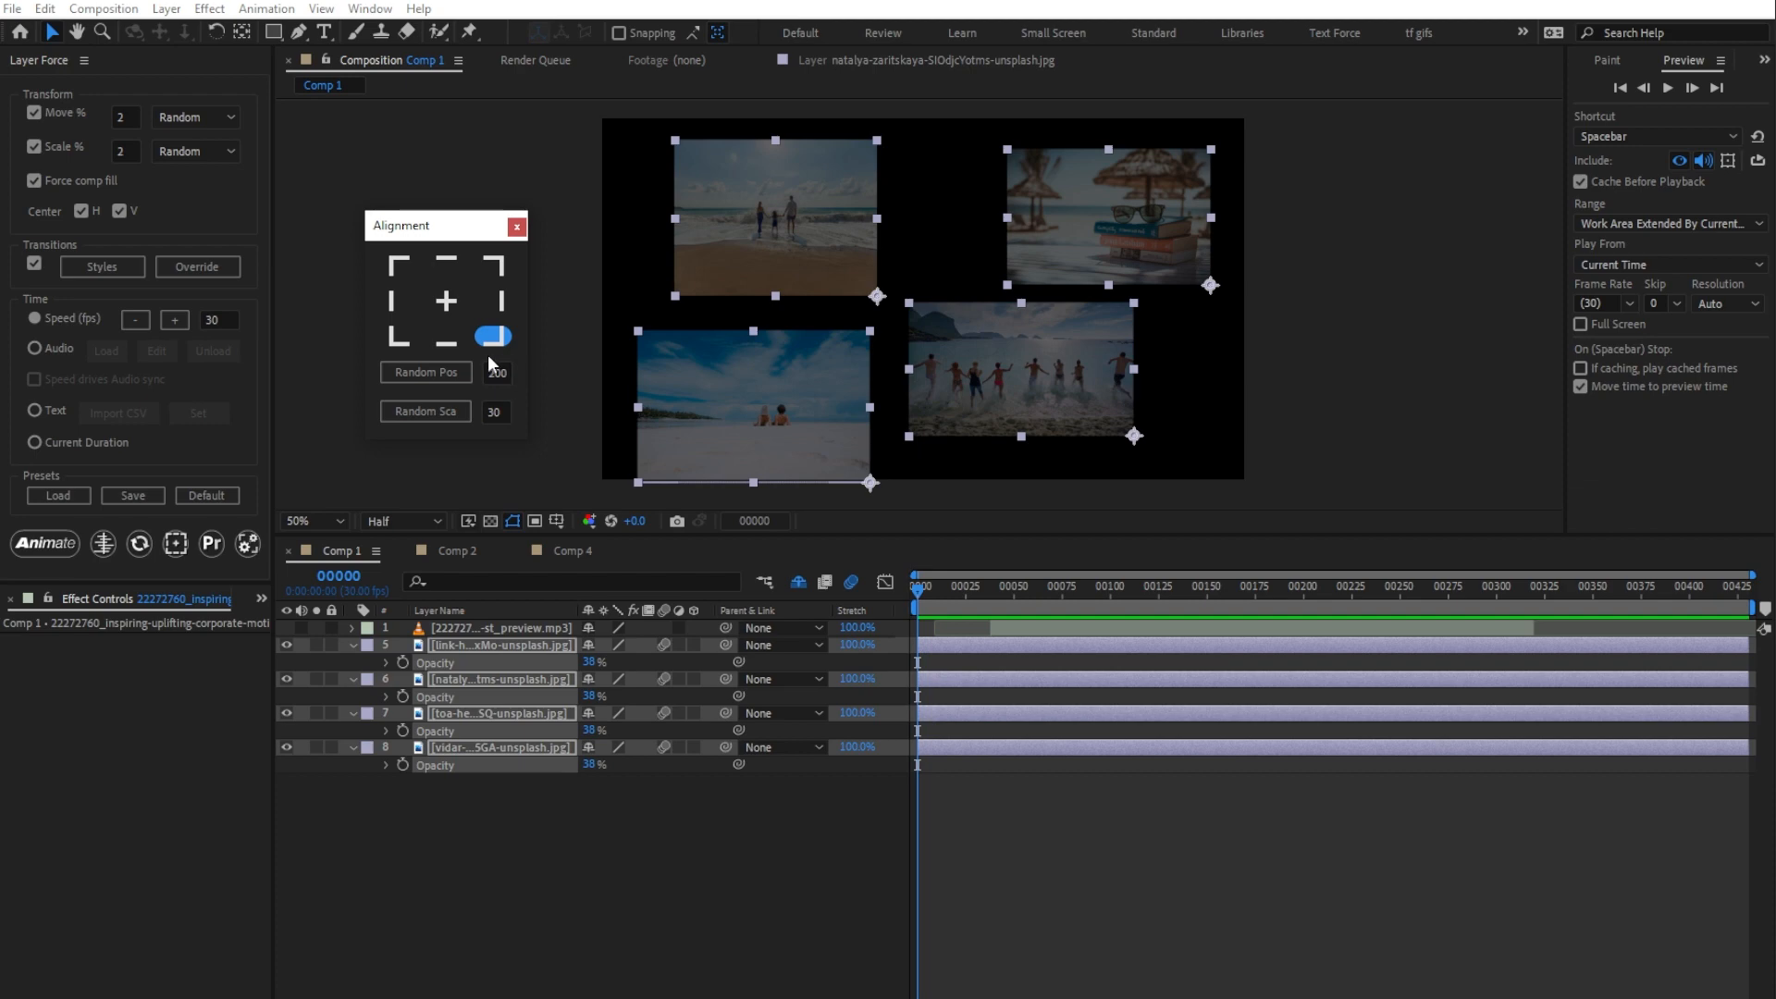
# Step: Randomize the four images' anchor positions around center by 200 pixels and their scale by 30, repeating each for new variations
pyautogui.click(440, 368)
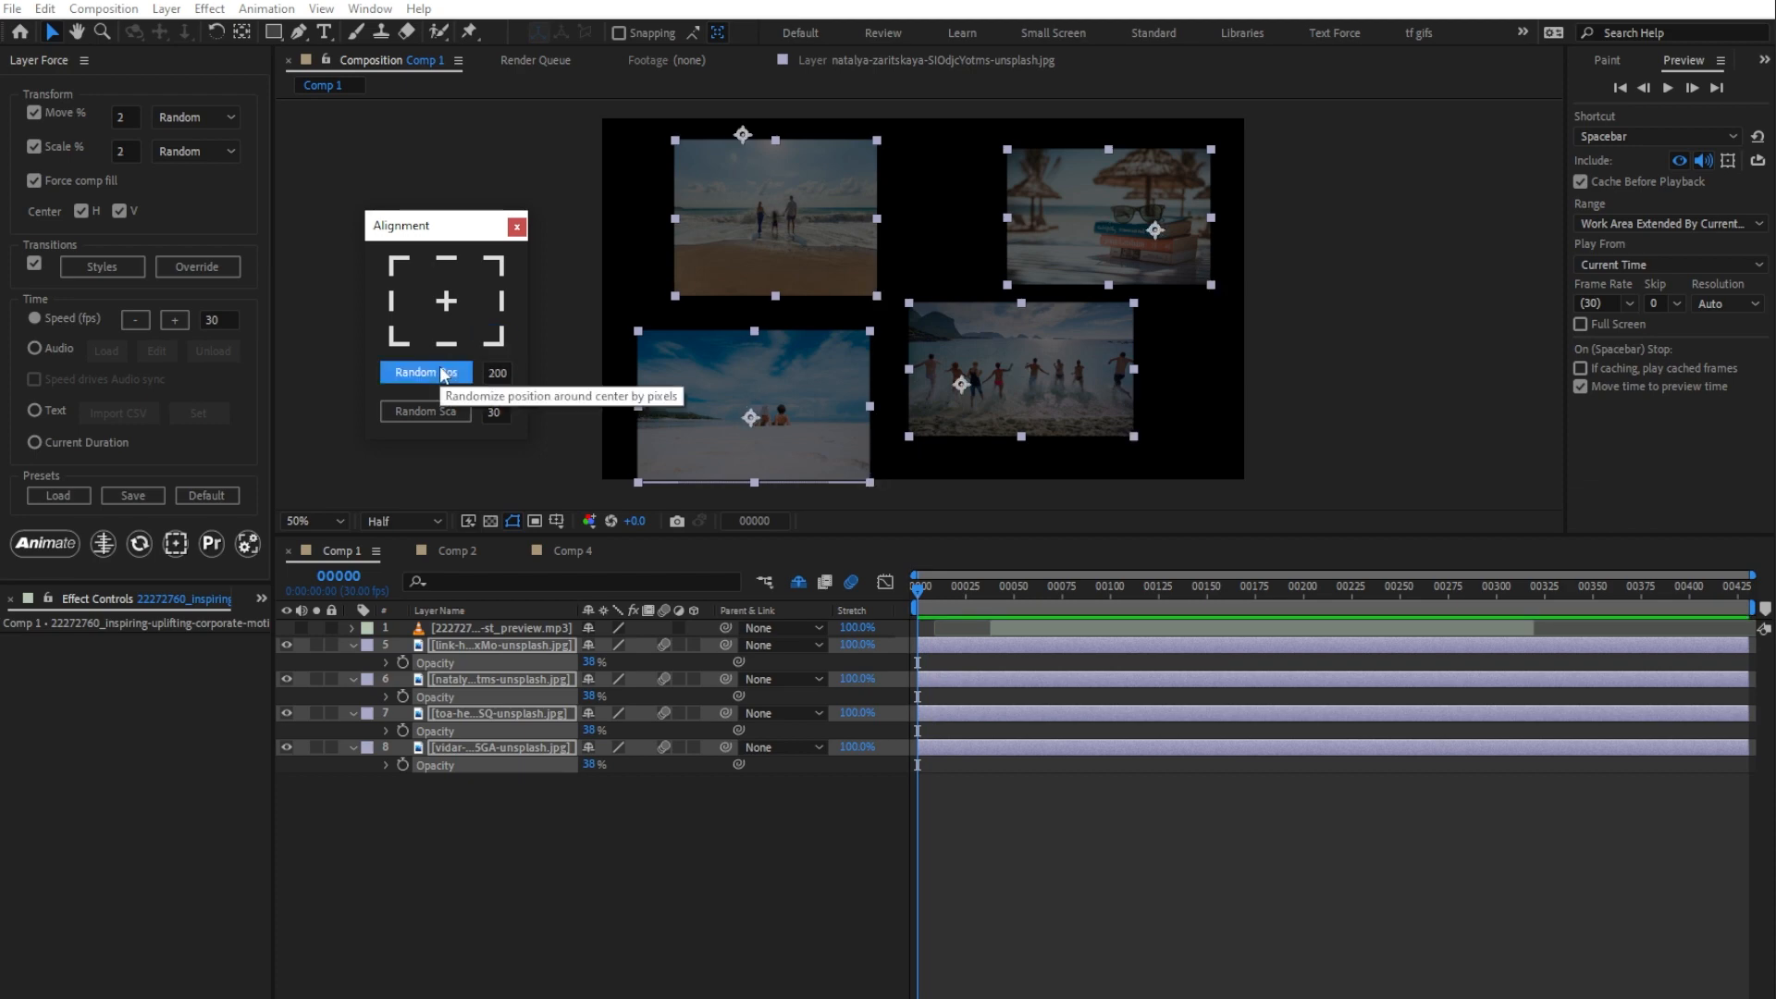
pyautogui.click(442, 373)
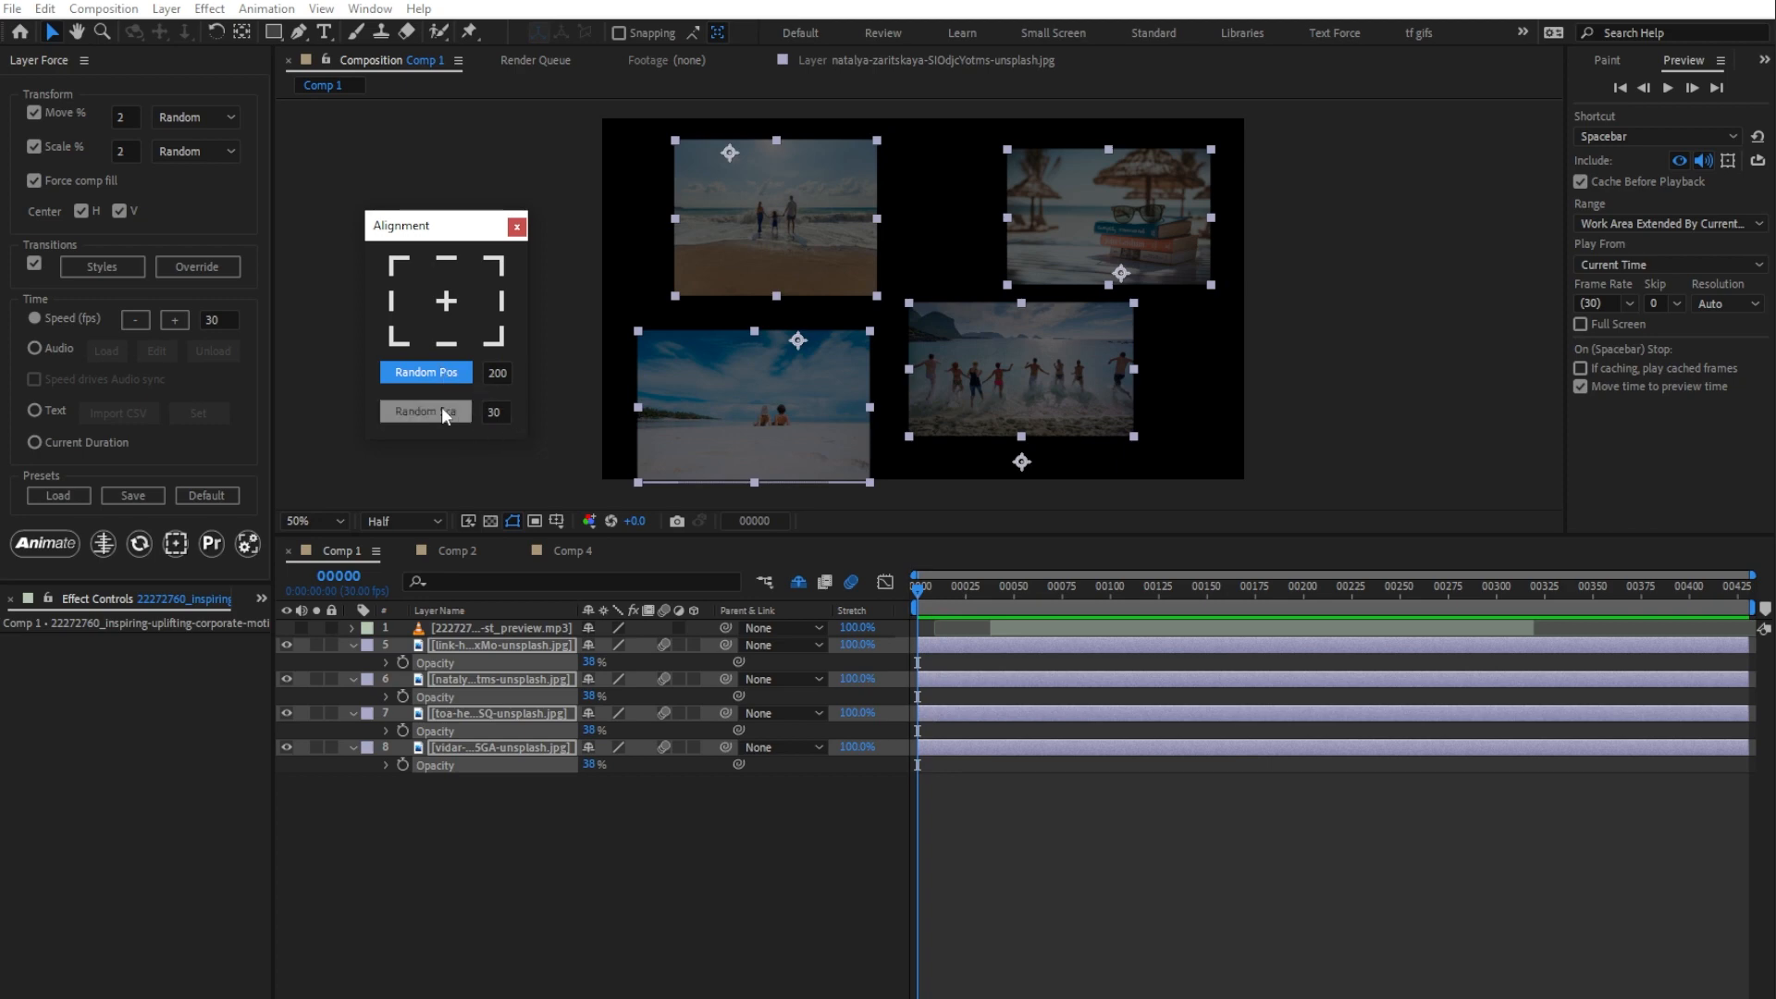
pyautogui.click(442, 409)
pyautogui.click(443, 412)
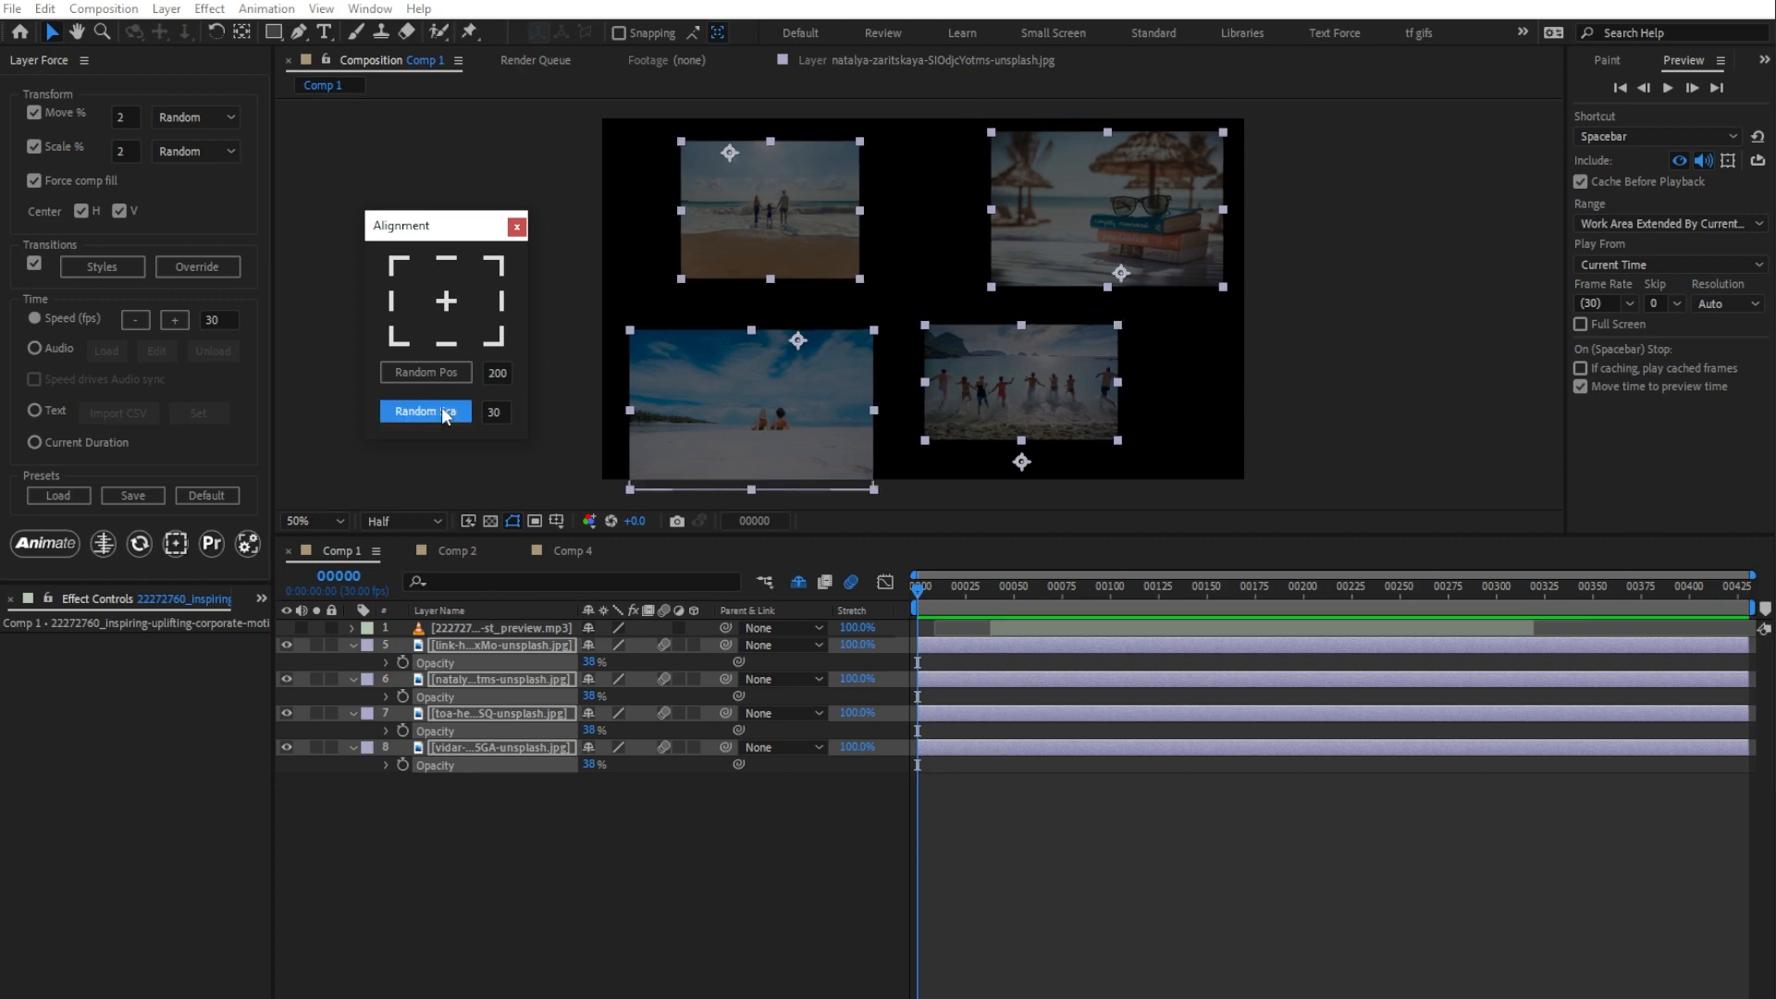
pyautogui.click(443, 412)
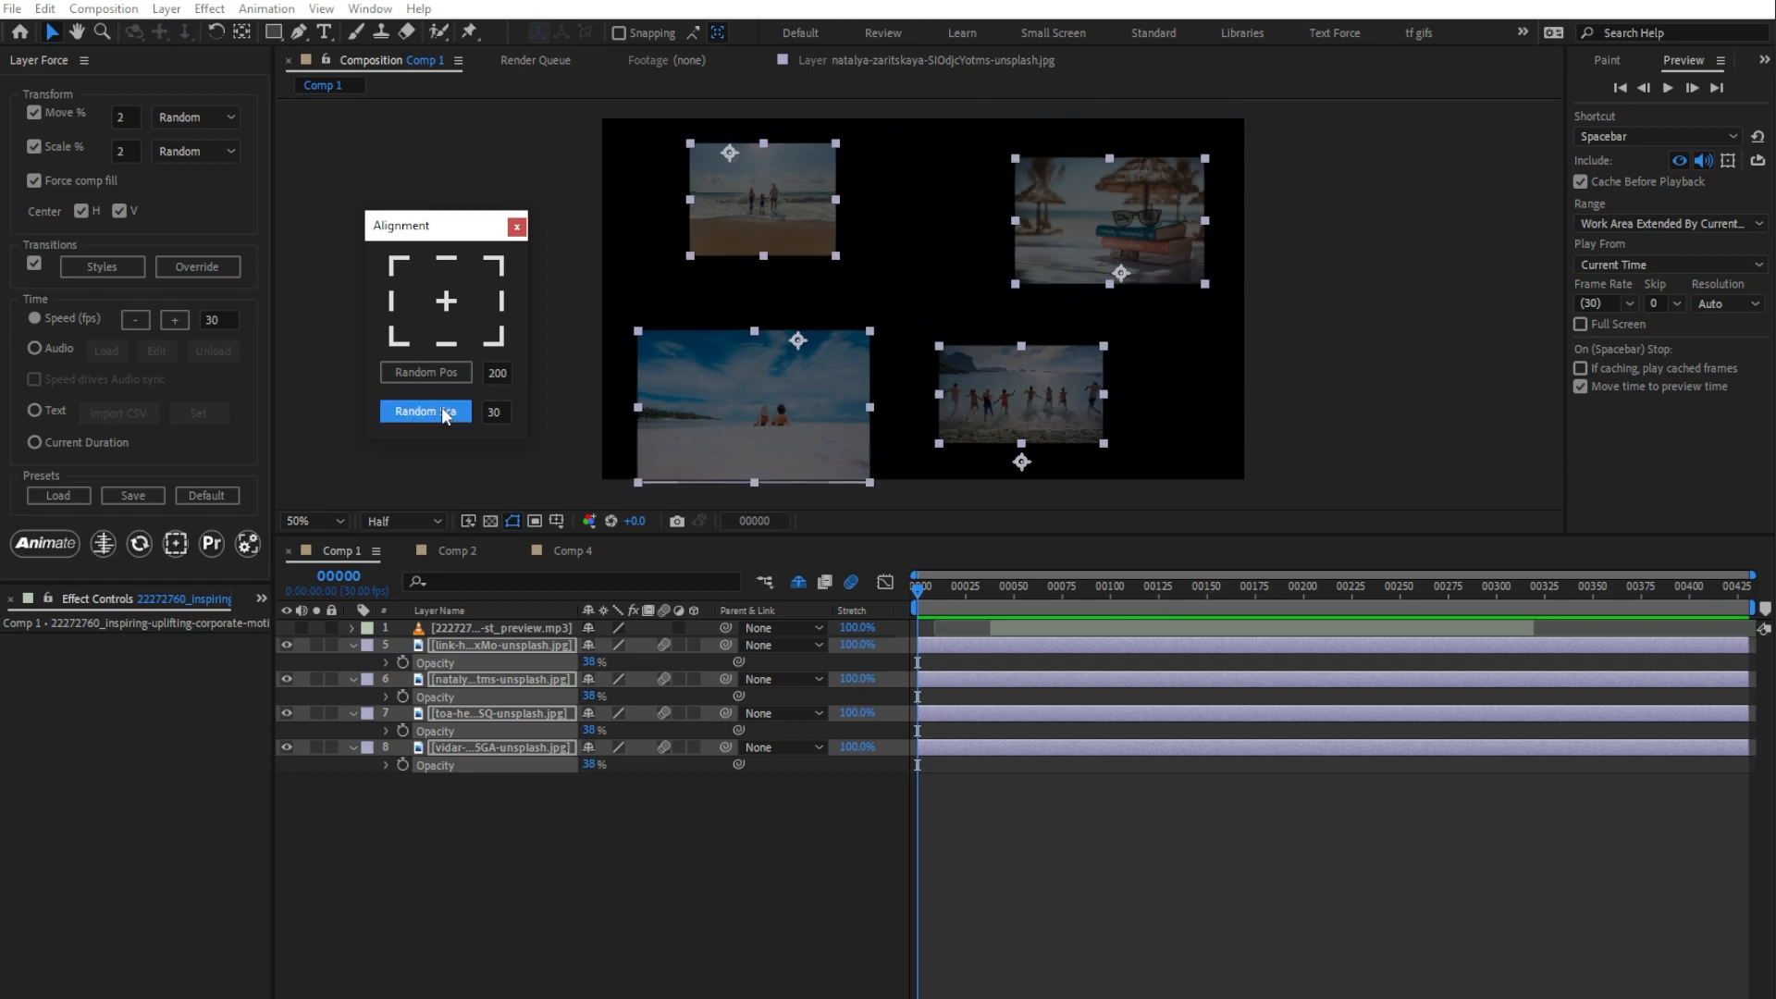
# Step: Animate the four images with Force comp fill and Move disabled and Scale set to 50%, and preview the result
pyautogui.click(35, 182)
pyautogui.click(35, 112)
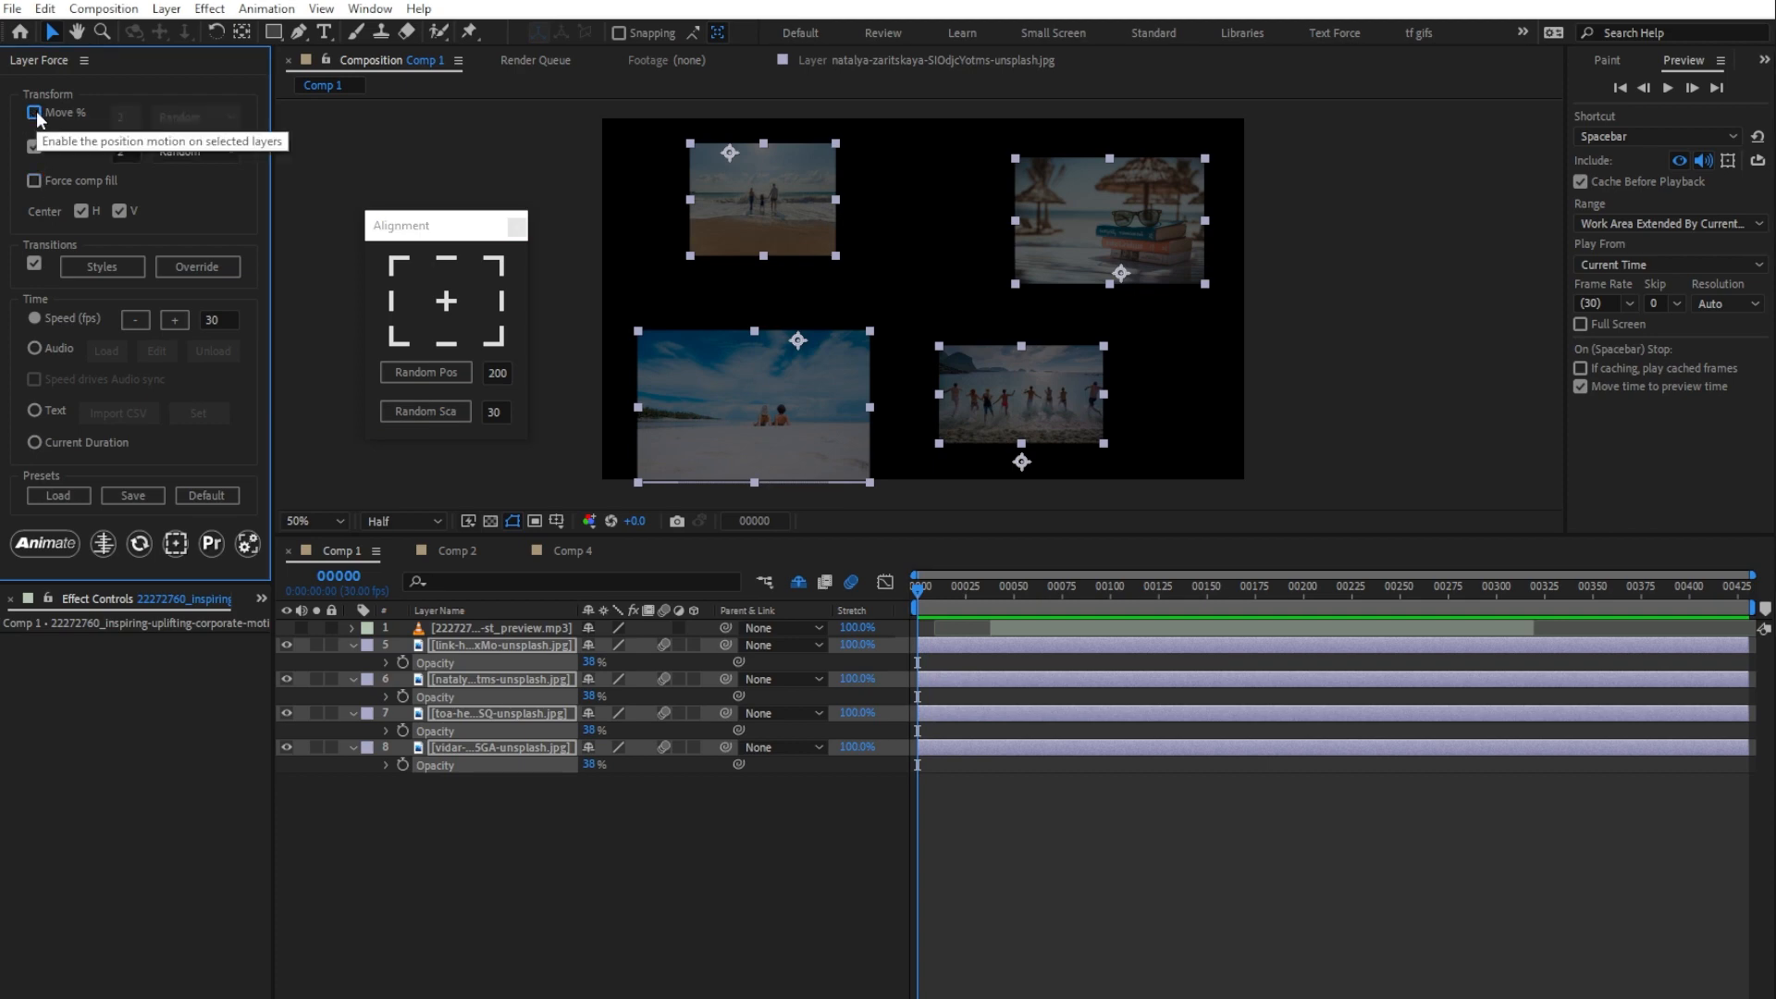
pyautogui.moveTo(135, 150); pyautogui.dragTo(102, 150)
pyautogui.write('50')
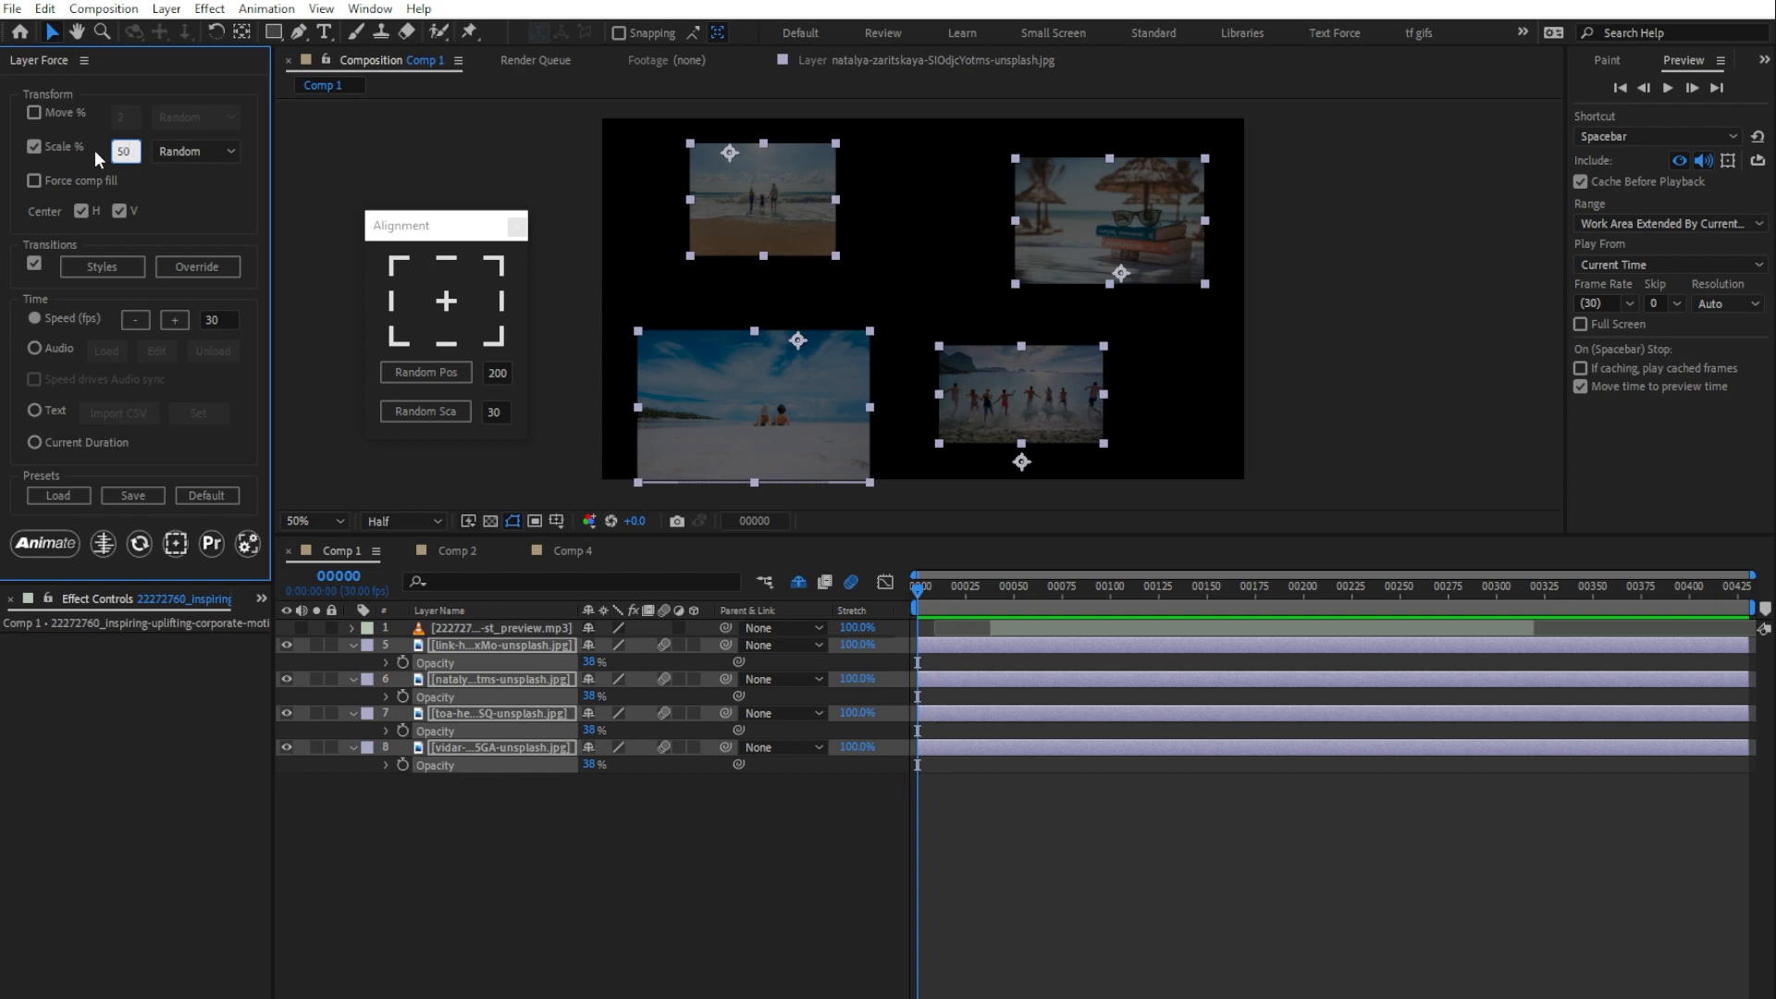
pyautogui.press('Return')
pyautogui.click(53, 544)
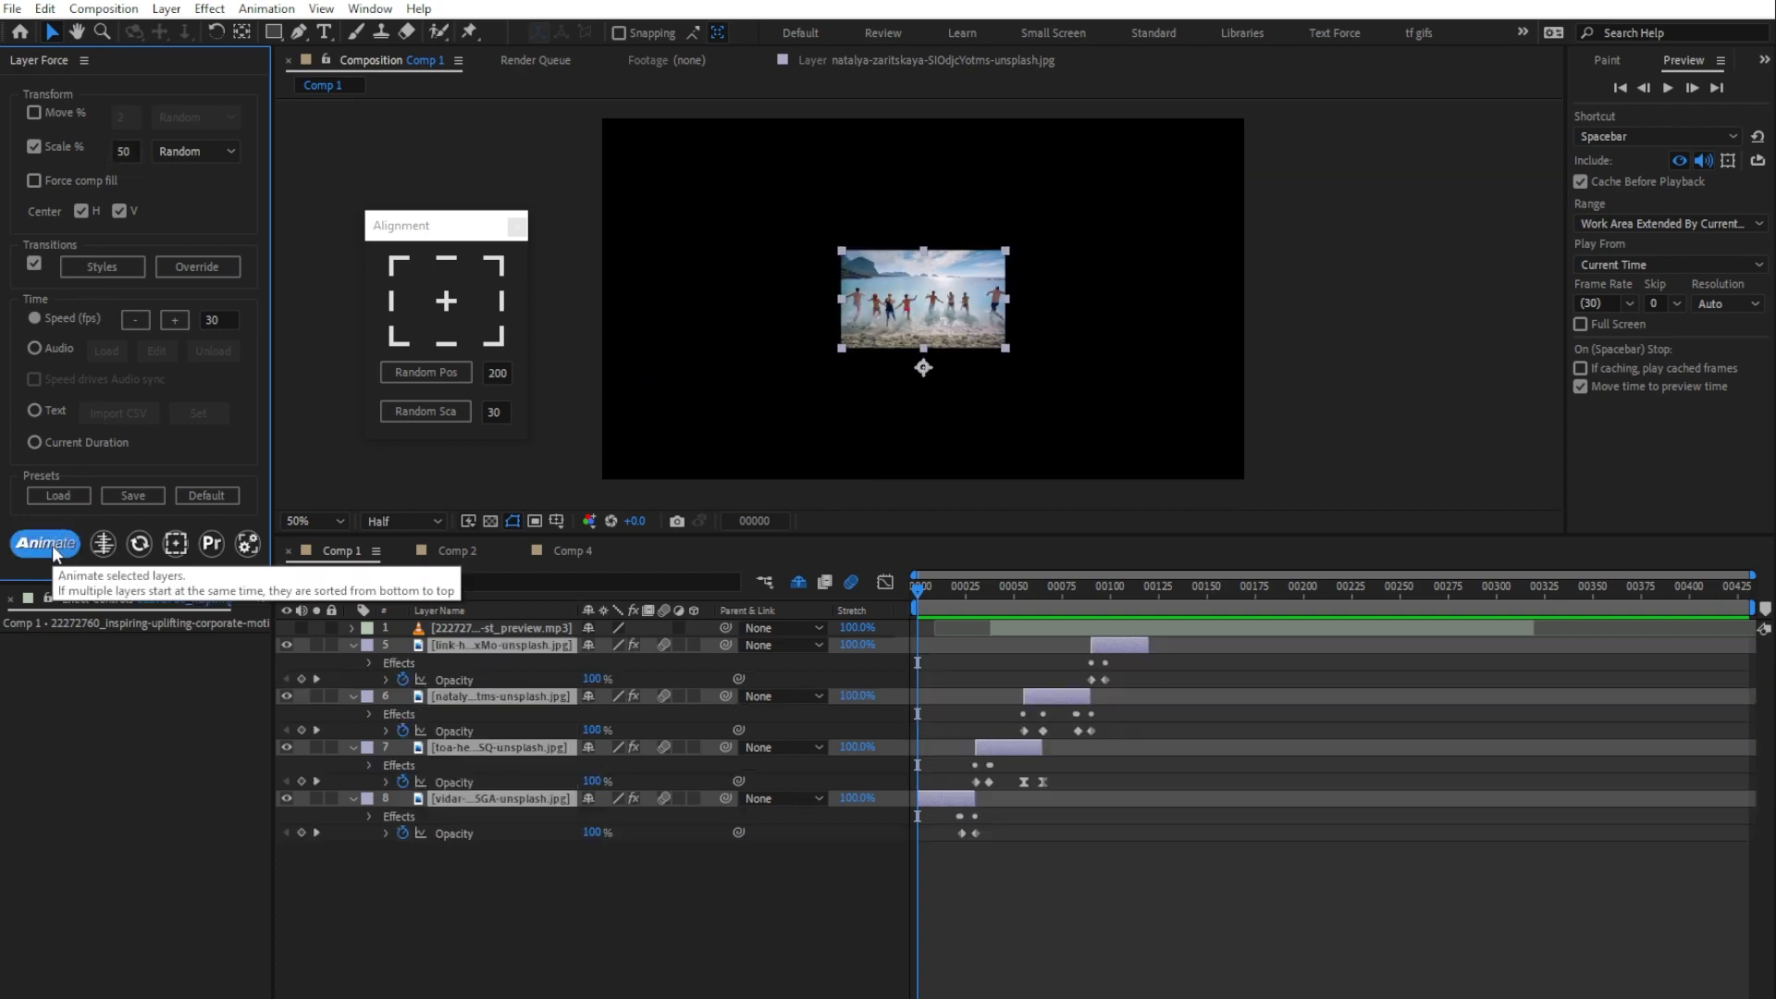
pyautogui.click(457, 802)
pyautogui.press('space')
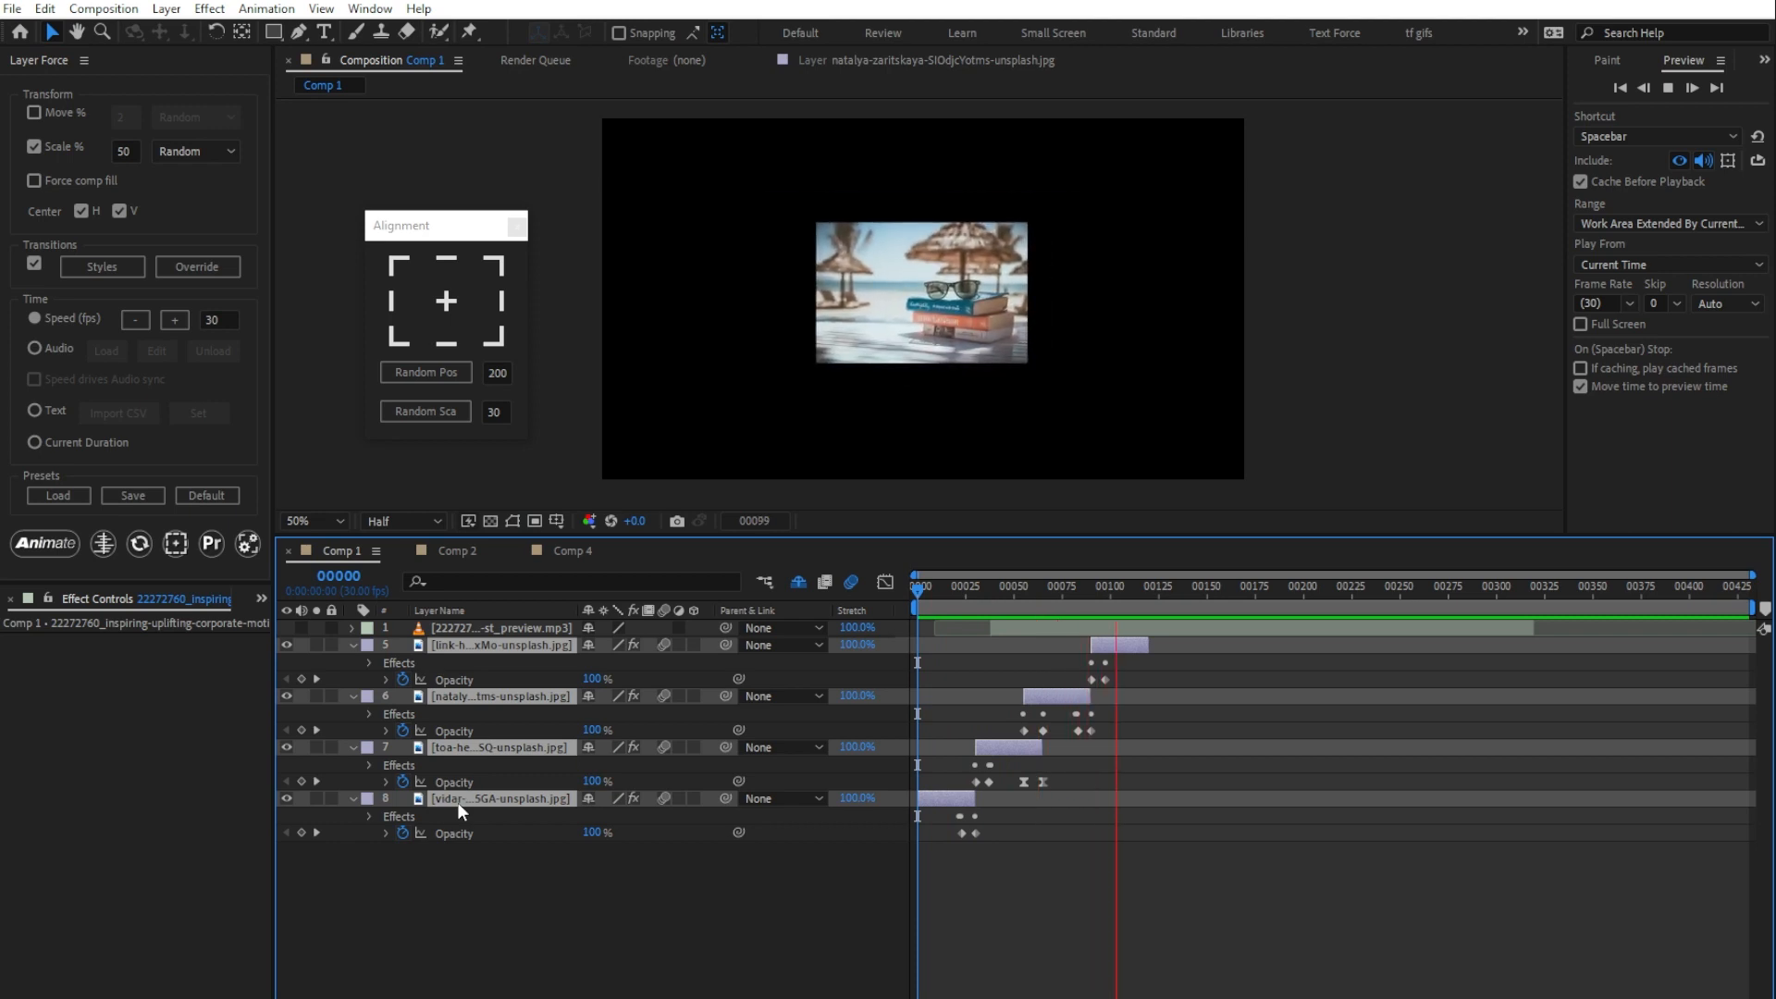
pyautogui.press('space')
# Step: Reveal the Scale of image layer 5, try changing it, undo the change and close the Alignment window
pyautogui.click(539, 679)
pyautogui.click(542, 645)
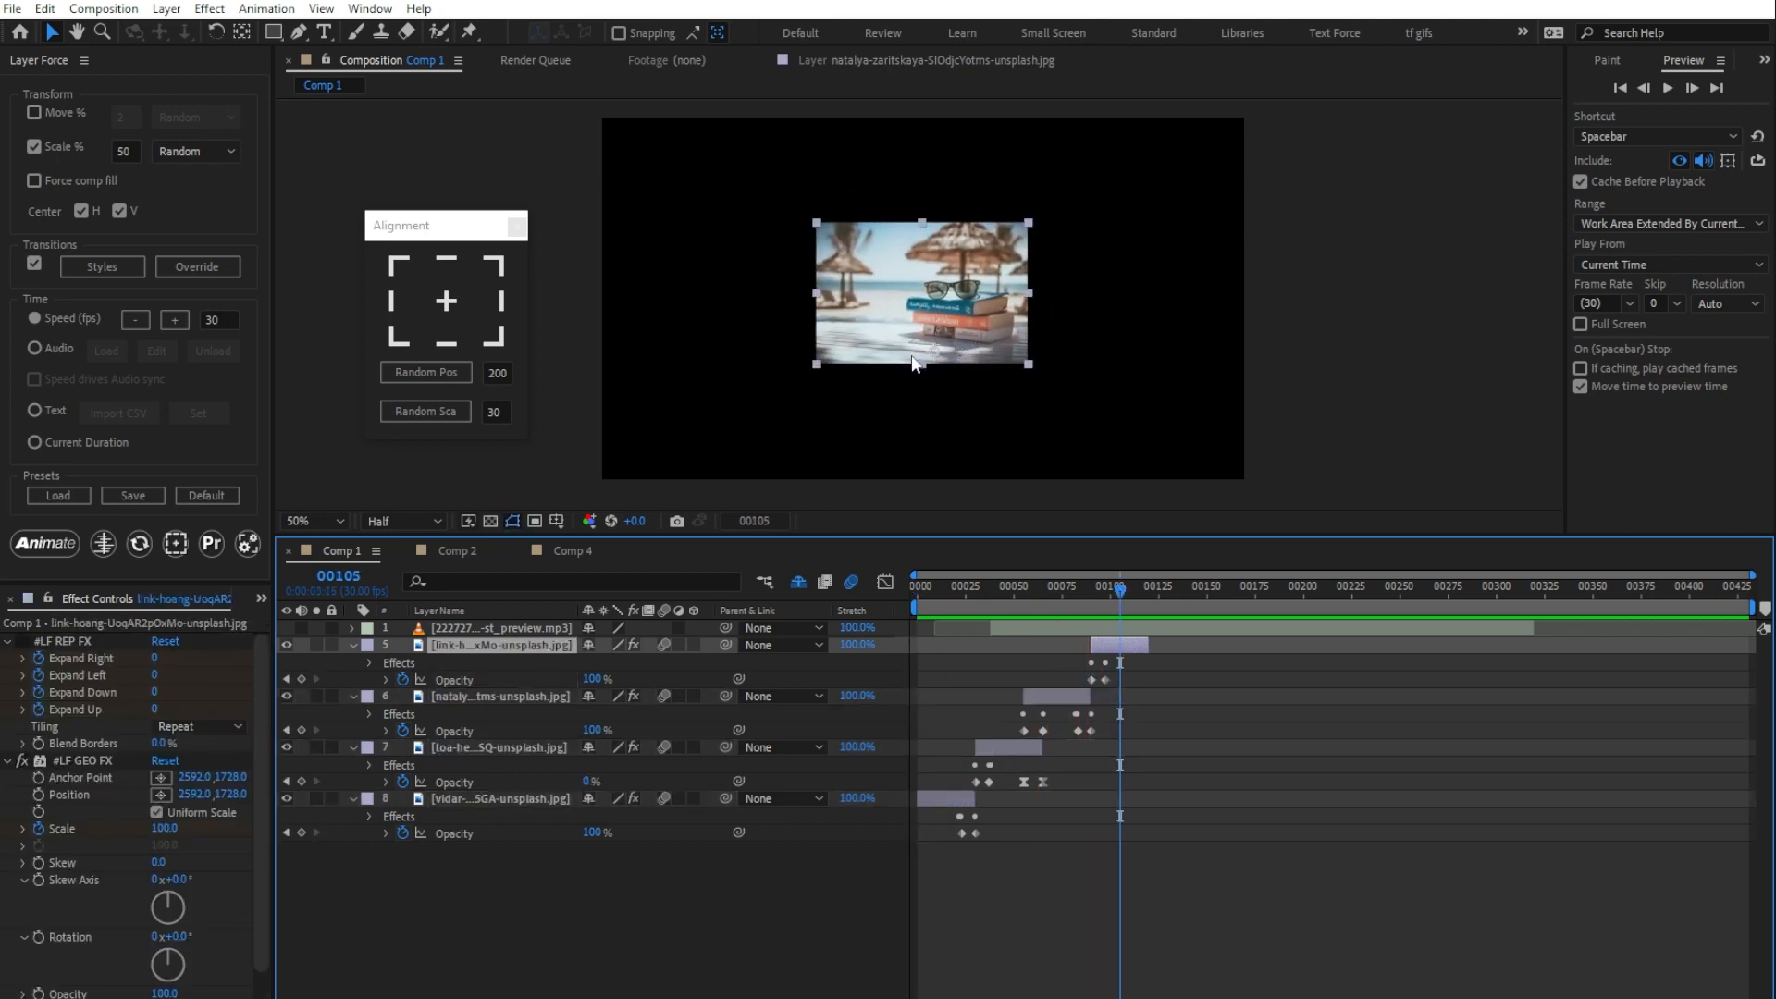
pyautogui.press('s')
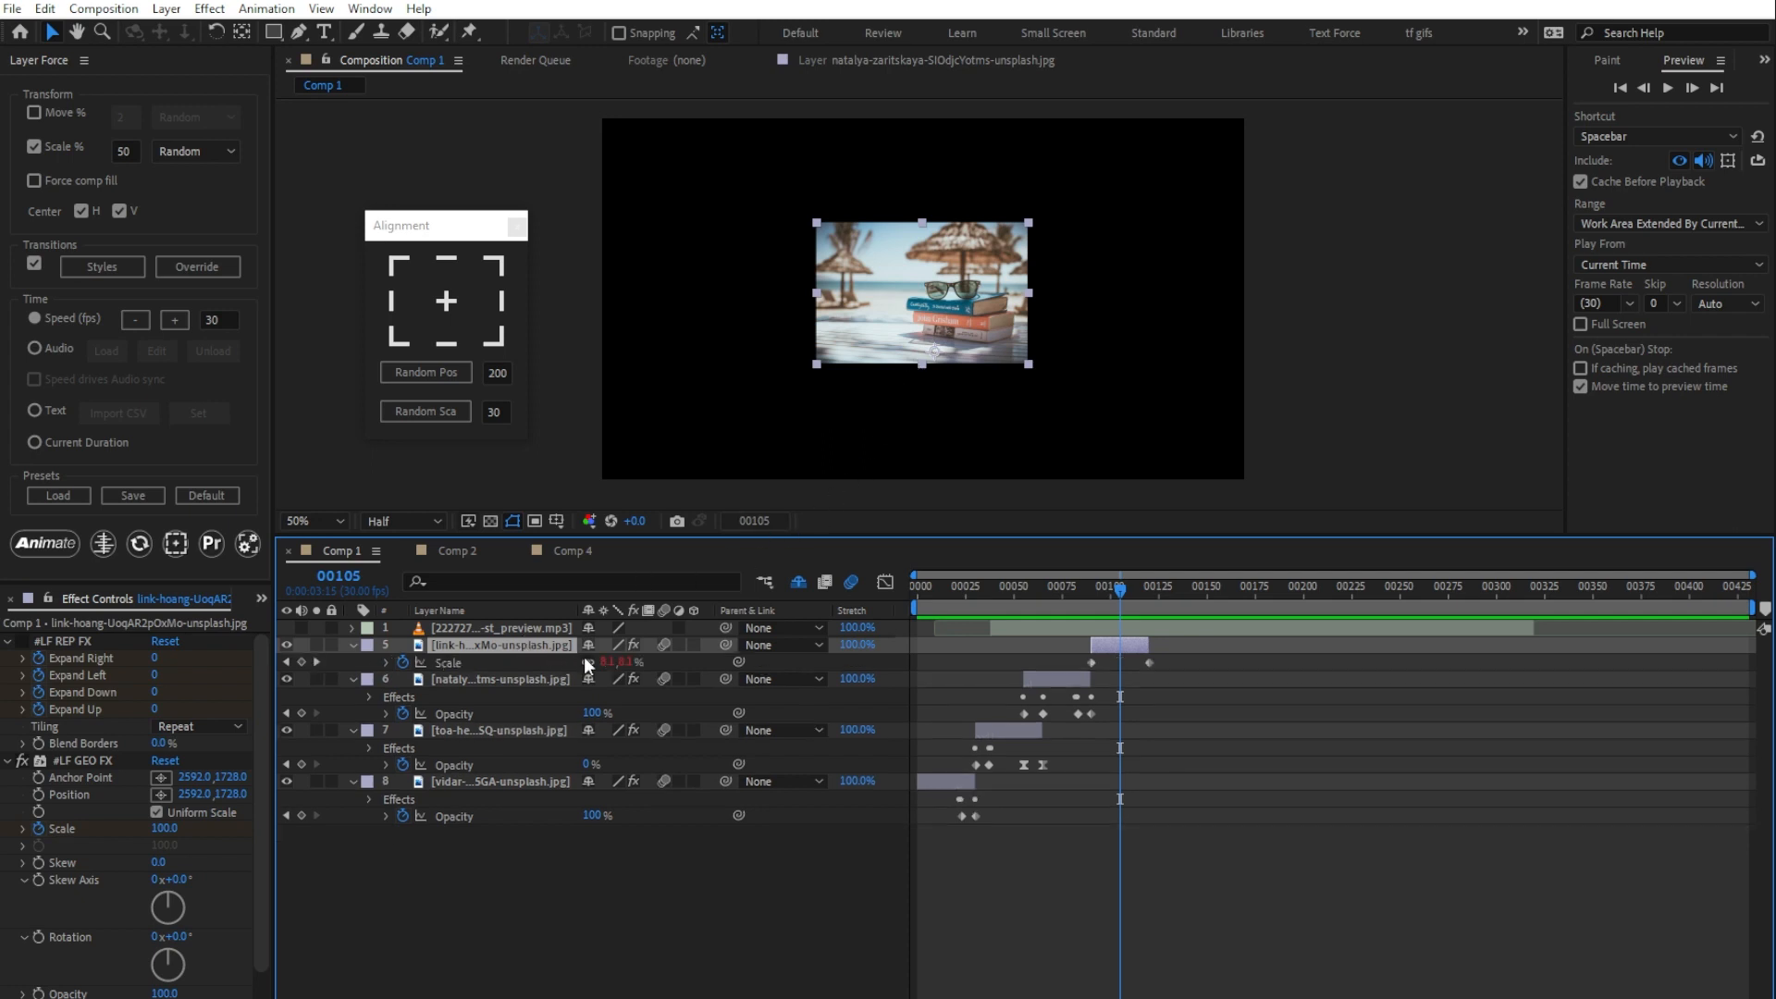
pyautogui.moveTo(606, 661)
pyautogui.mouseDown()
pyautogui.moveTo(858, 672)
pyautogui.moveTo(478, 672)
pyautogui.moveTo(578, 668)
pyautogui.mouseUp()
pyautogui.hotkey('ctrl', 'z')
pyautogui.click(518, 224)
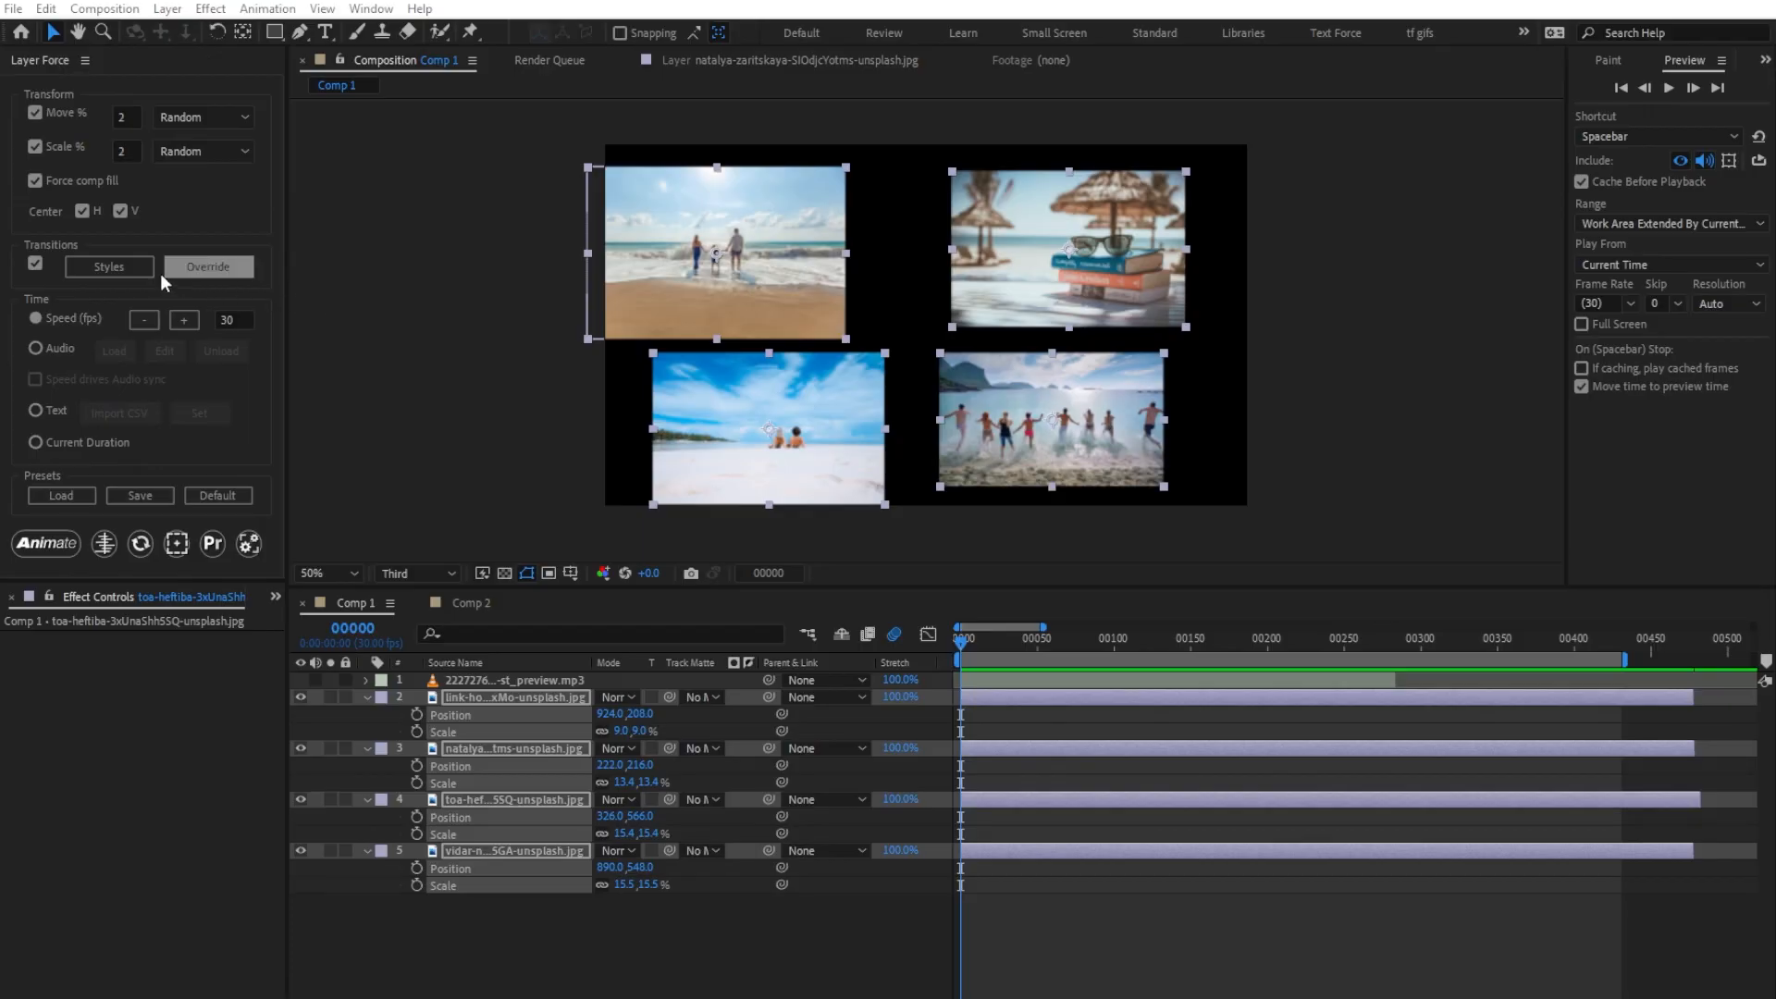
# Step: Open the transition style options, animate the four images with the default random styles and preview the result
pyautogui.click(134, 267)
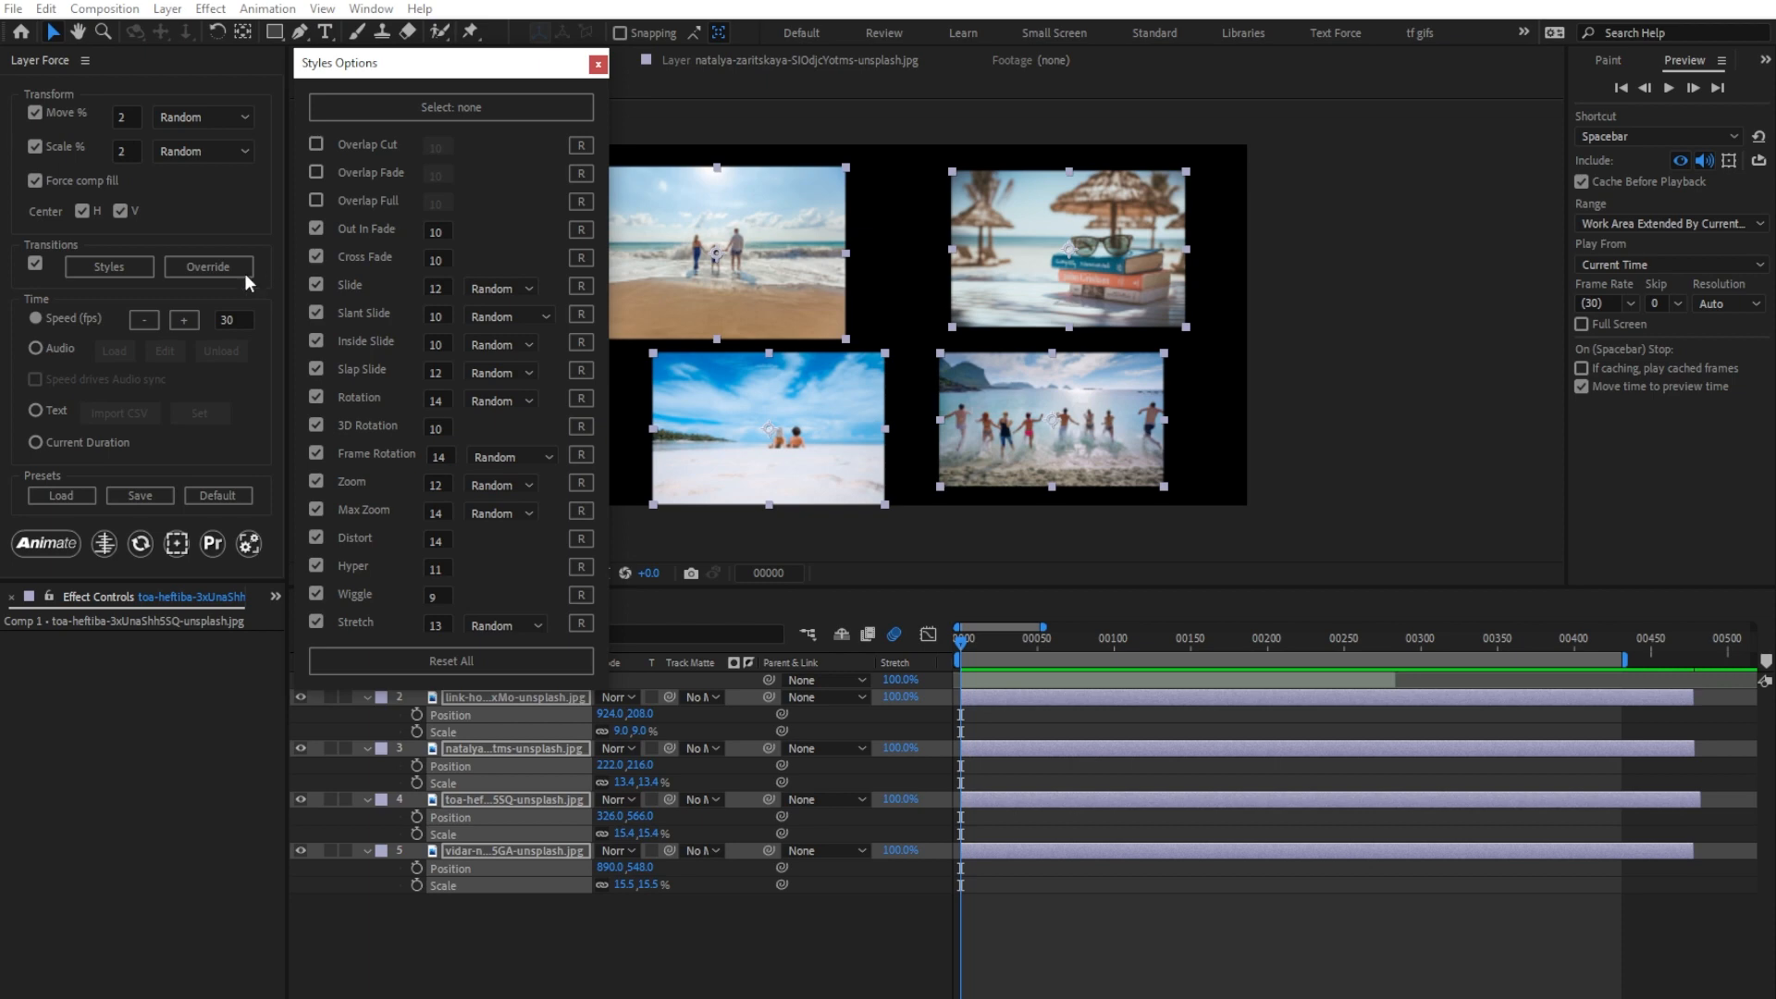
pyautogui.click(51, 542)
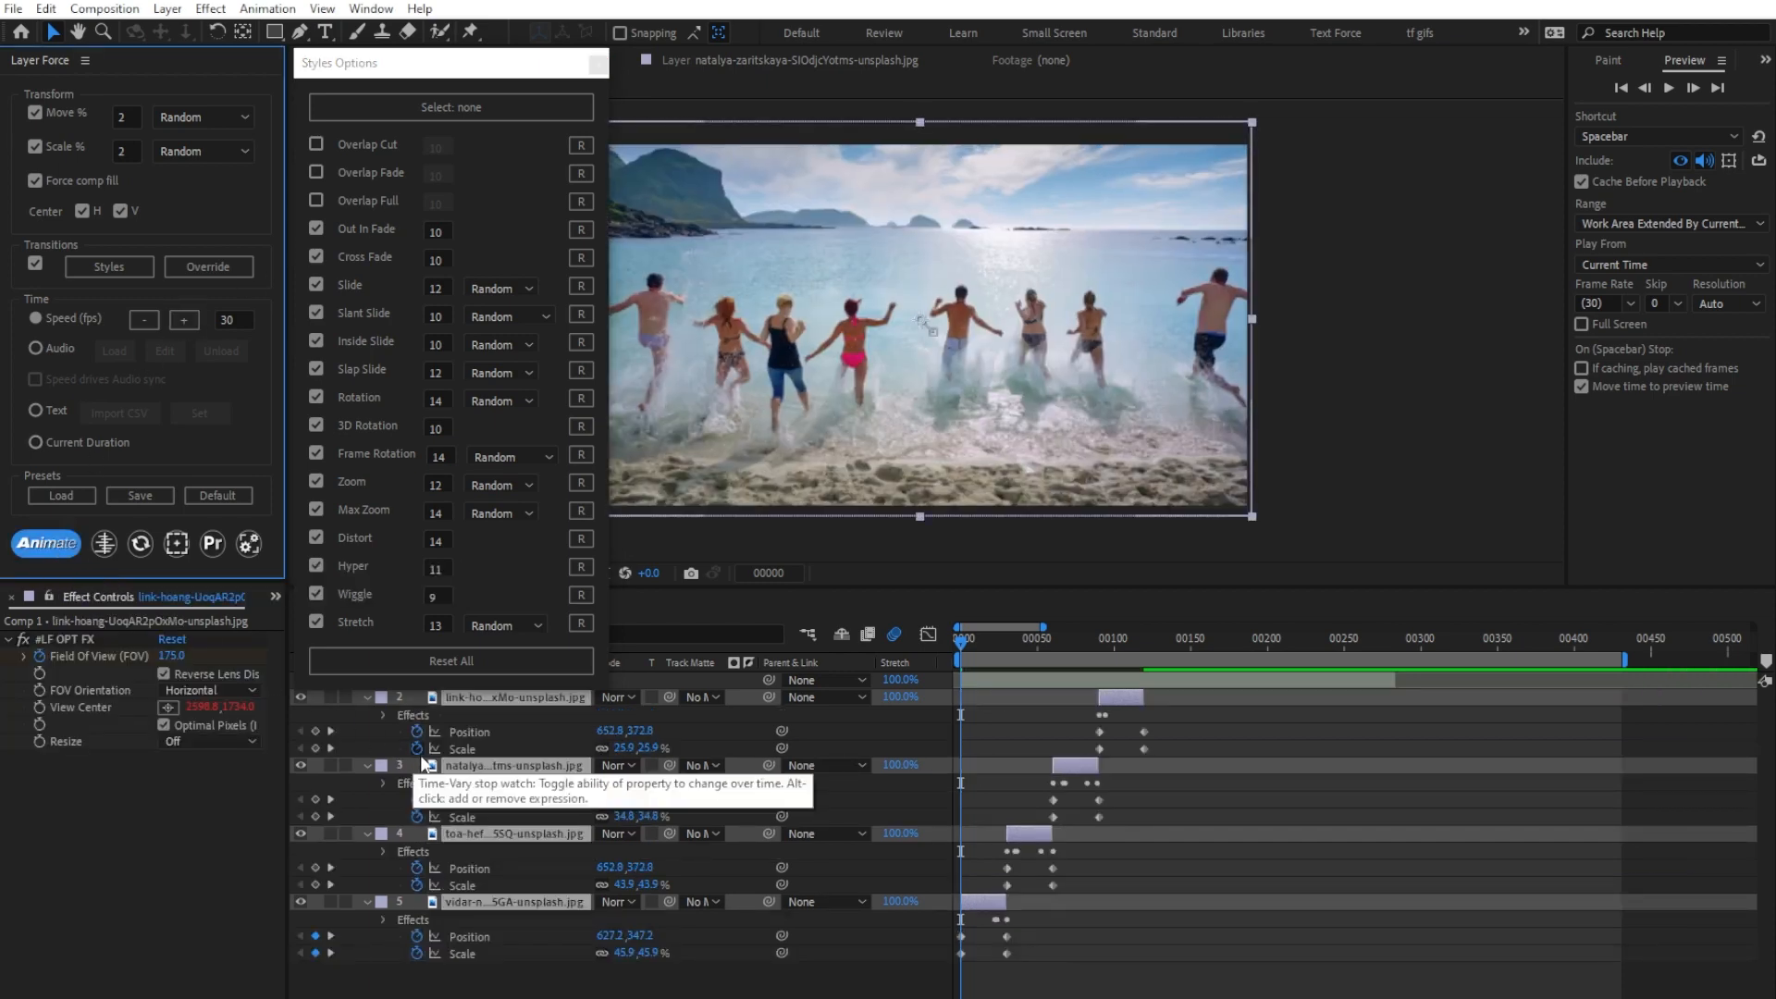
pyautogui.press('space')
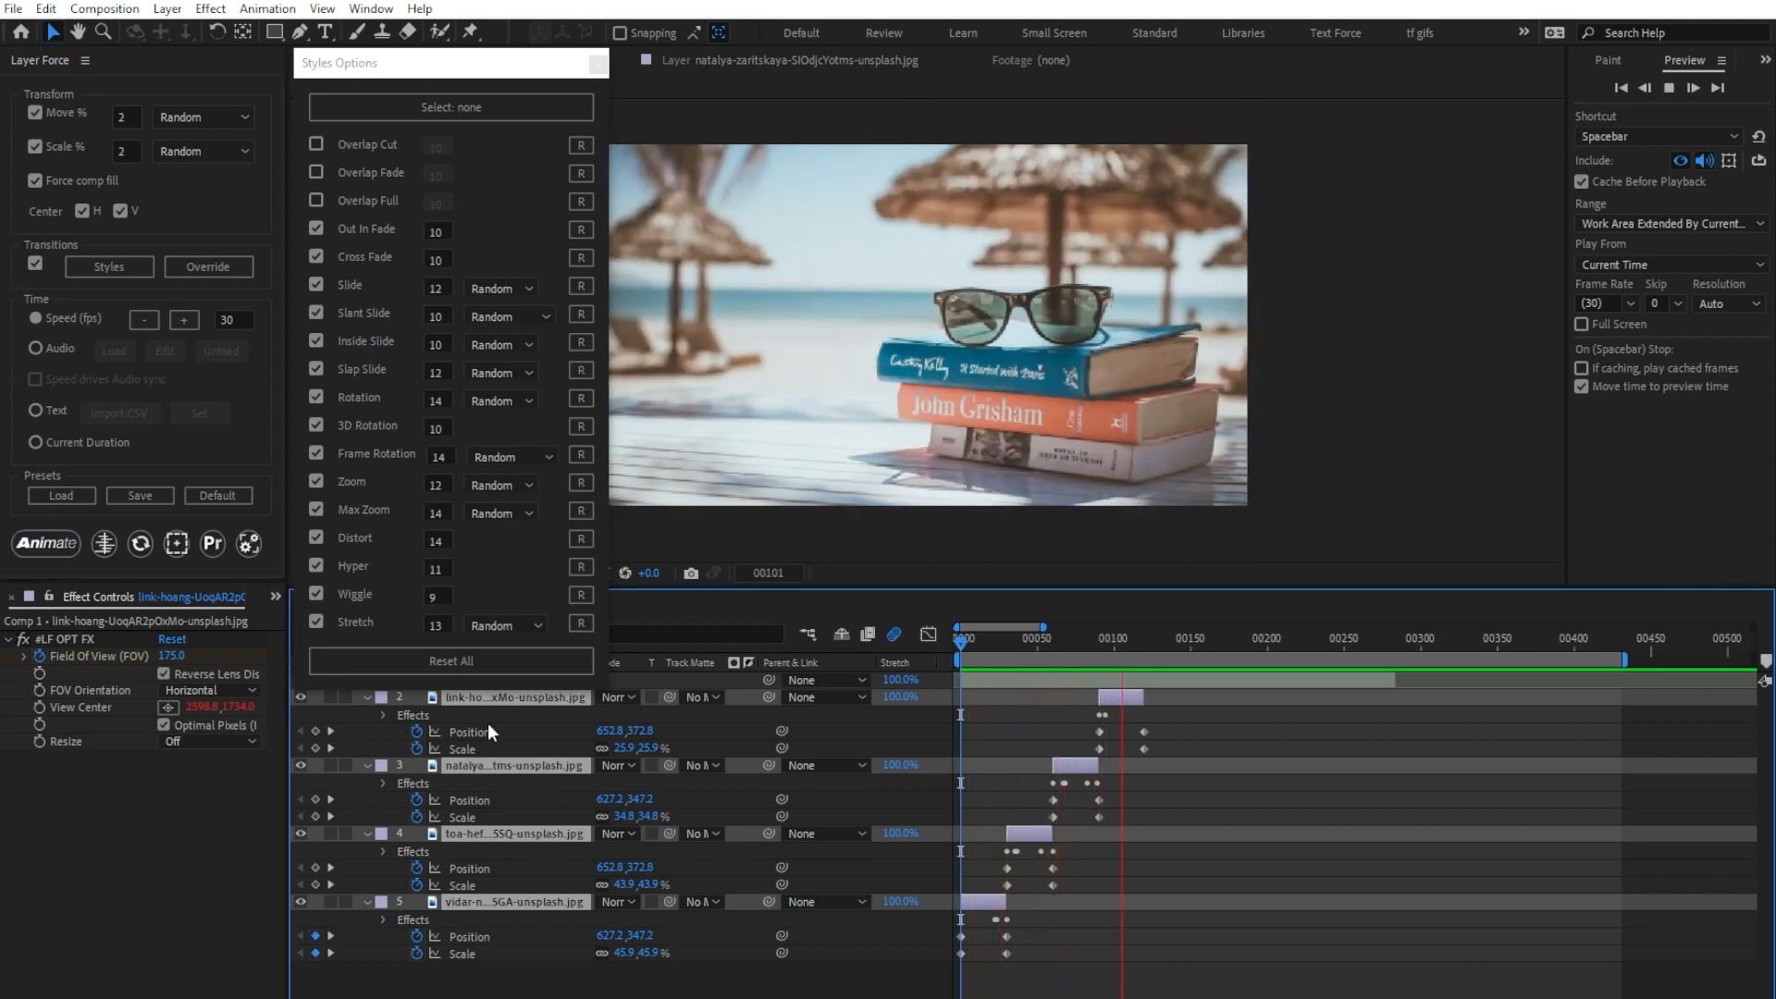
pyautogui.press('space')
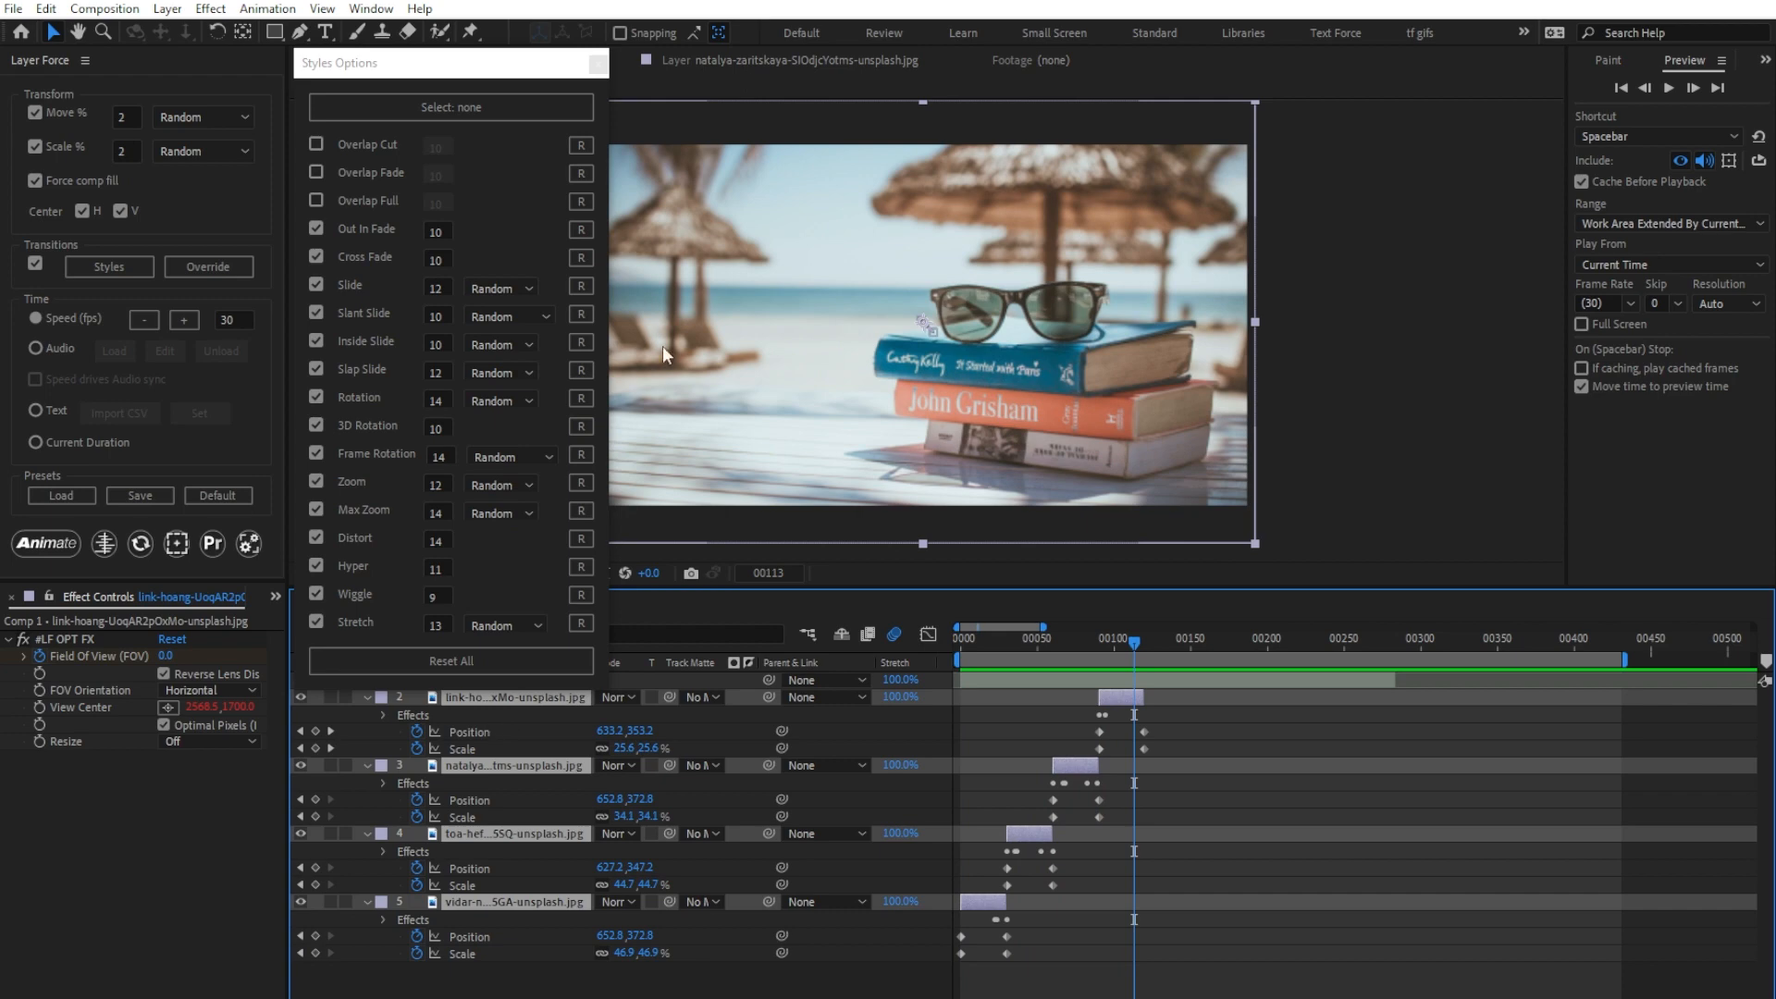
# Step: Enable only the Slide transition style, re-animate the four images from the first frame and preview them
pyautogui.click(455, 108)
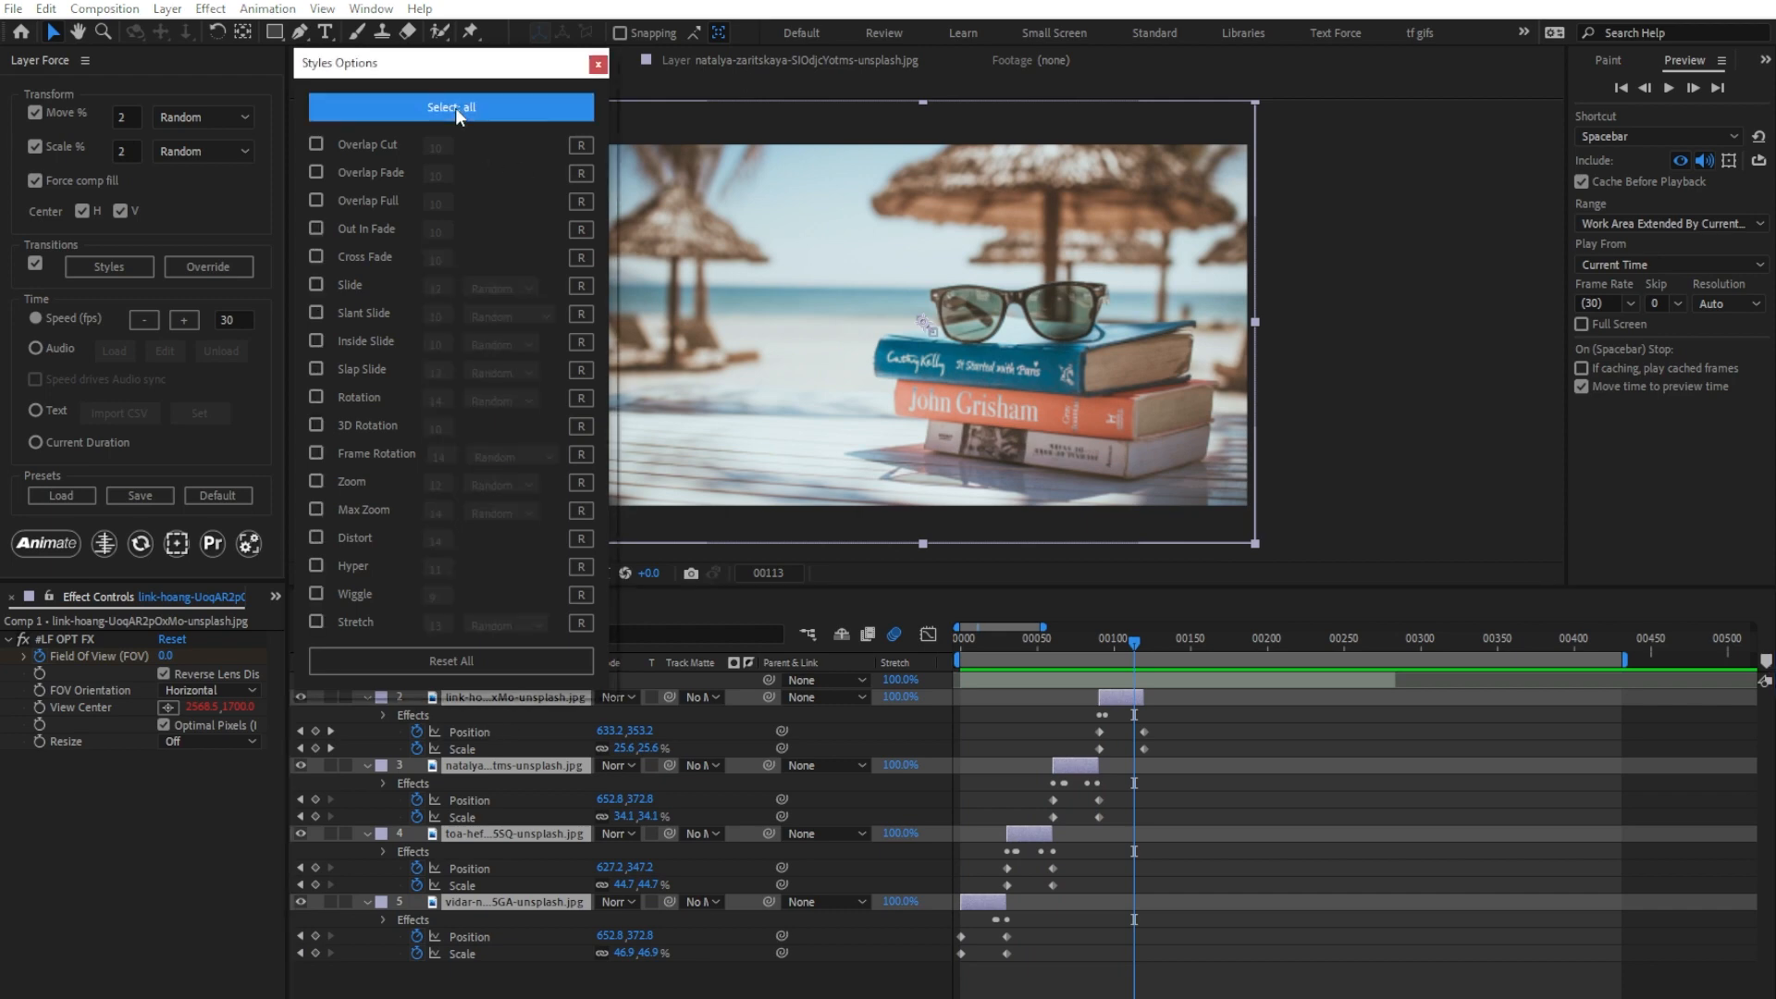
pyautogui.click(316, 285)
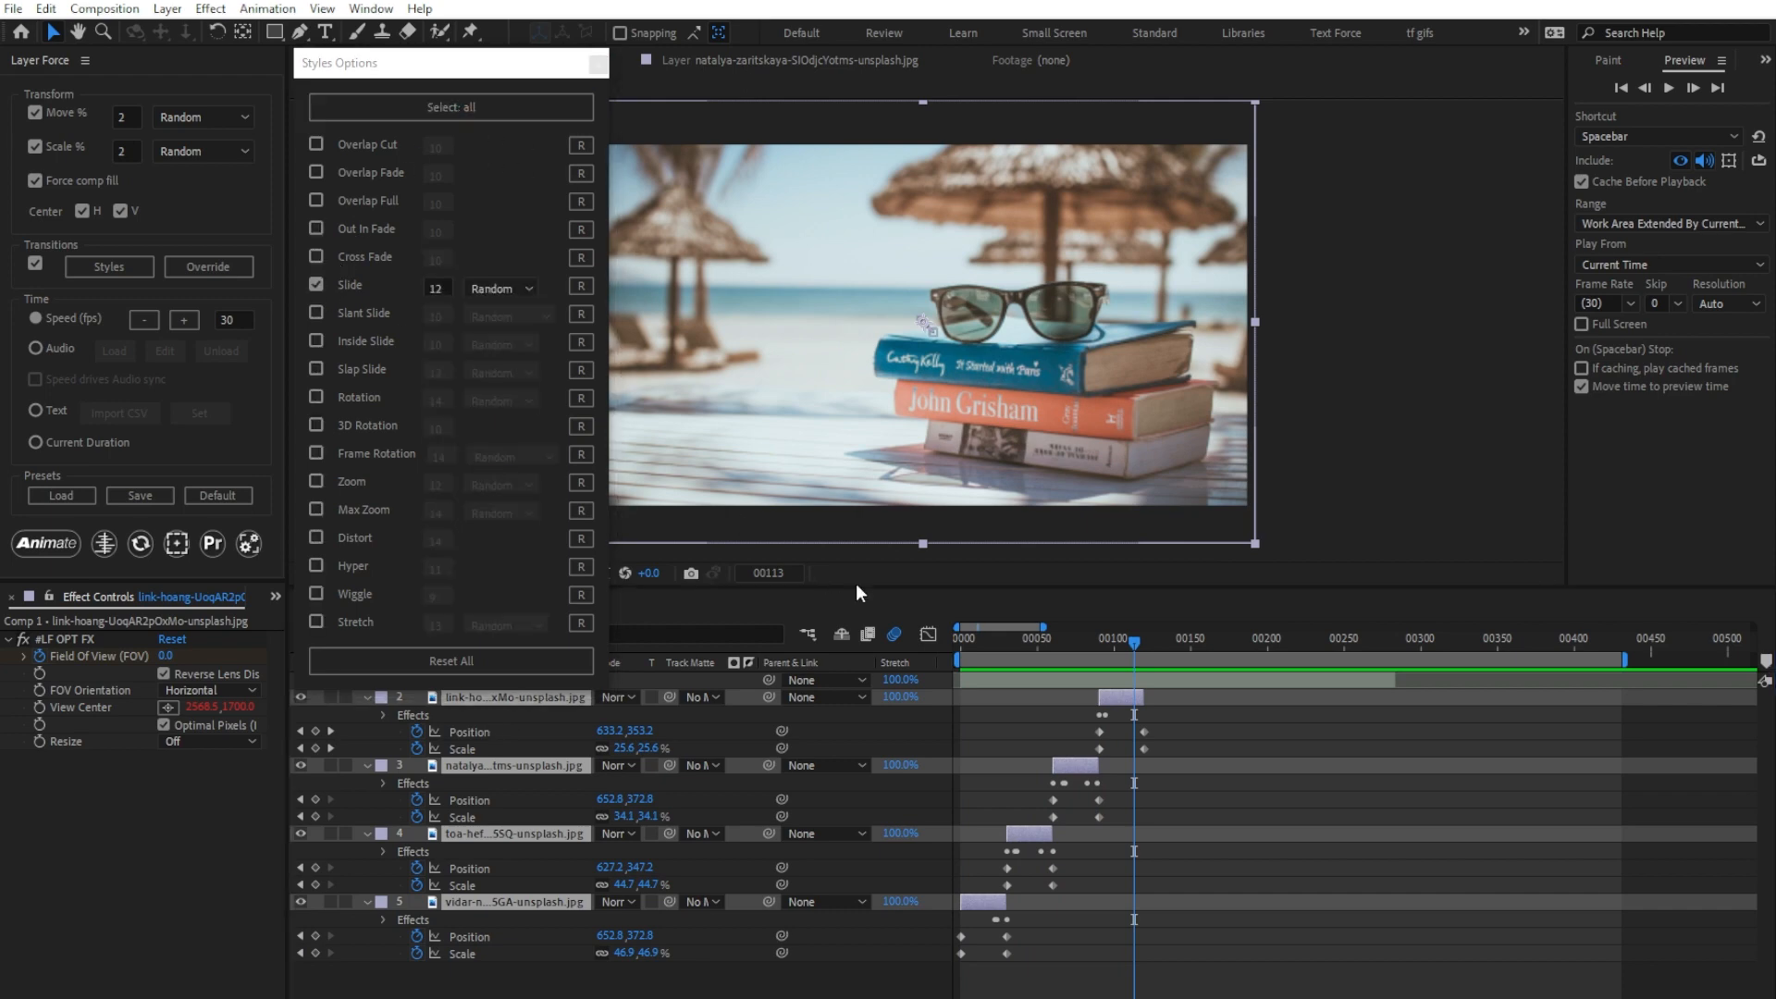
pyautogui.press('Home')
pyautogui.click(47, 543)
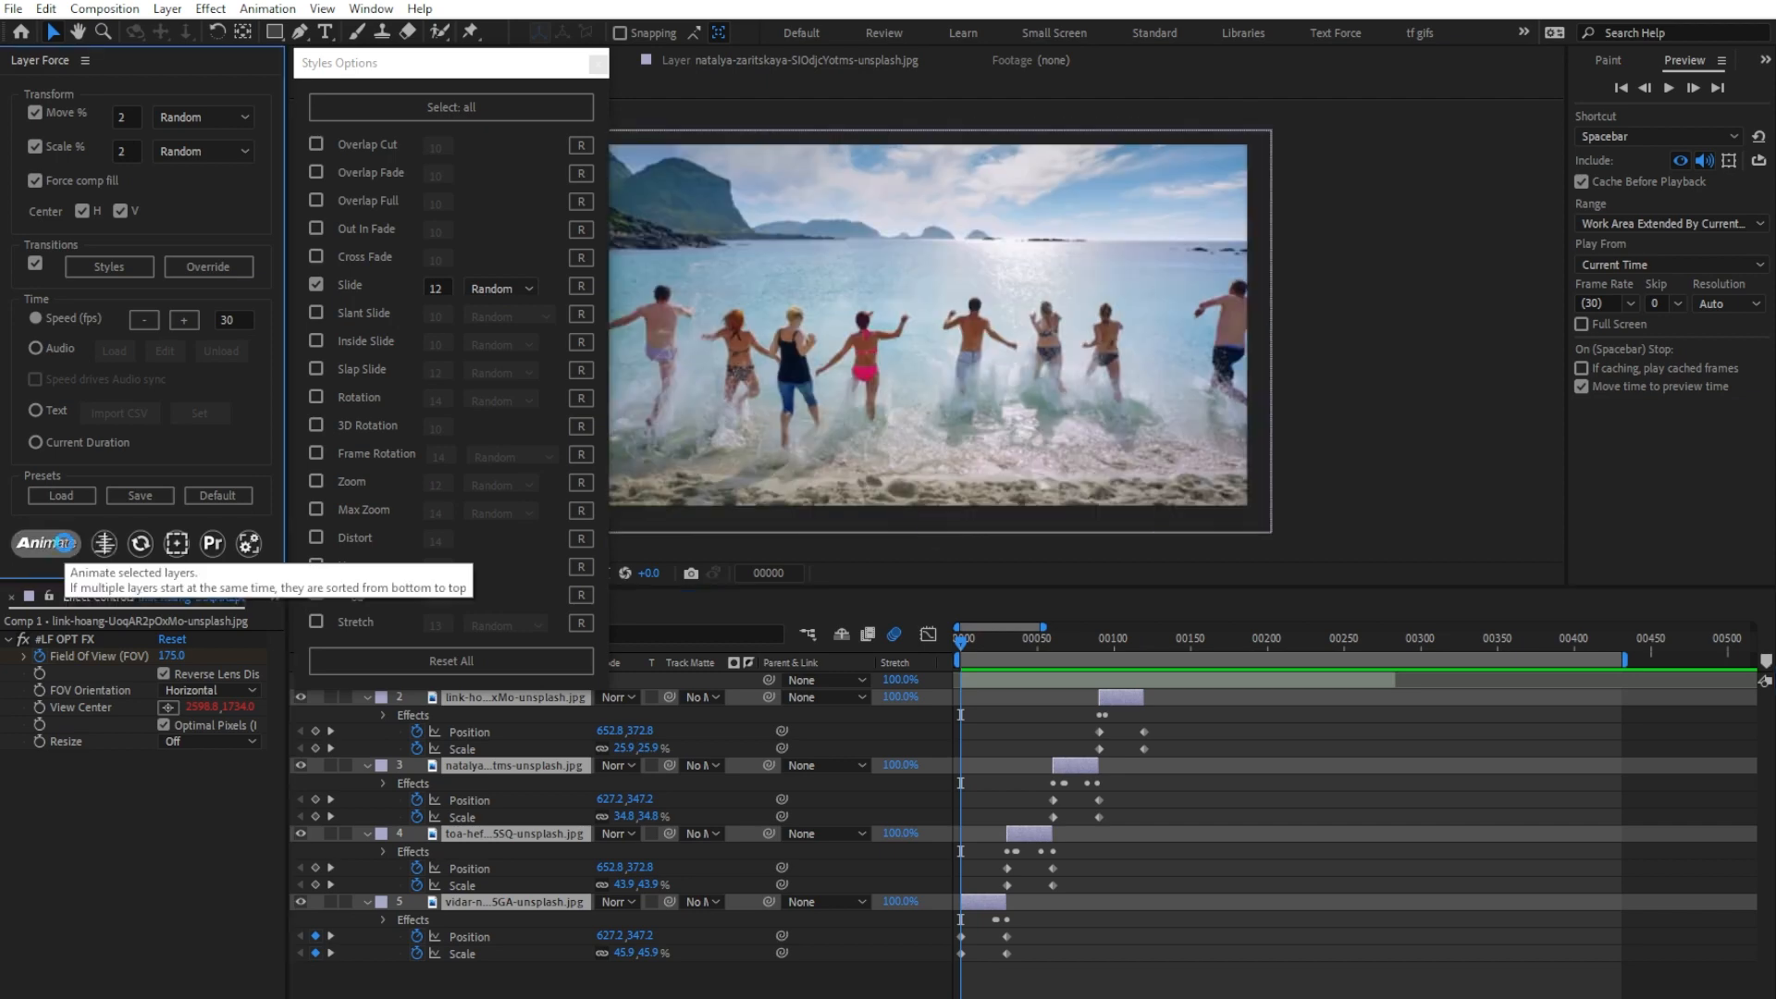
pyautogui.click(51, 544)
pyautogui.click(489, 764)
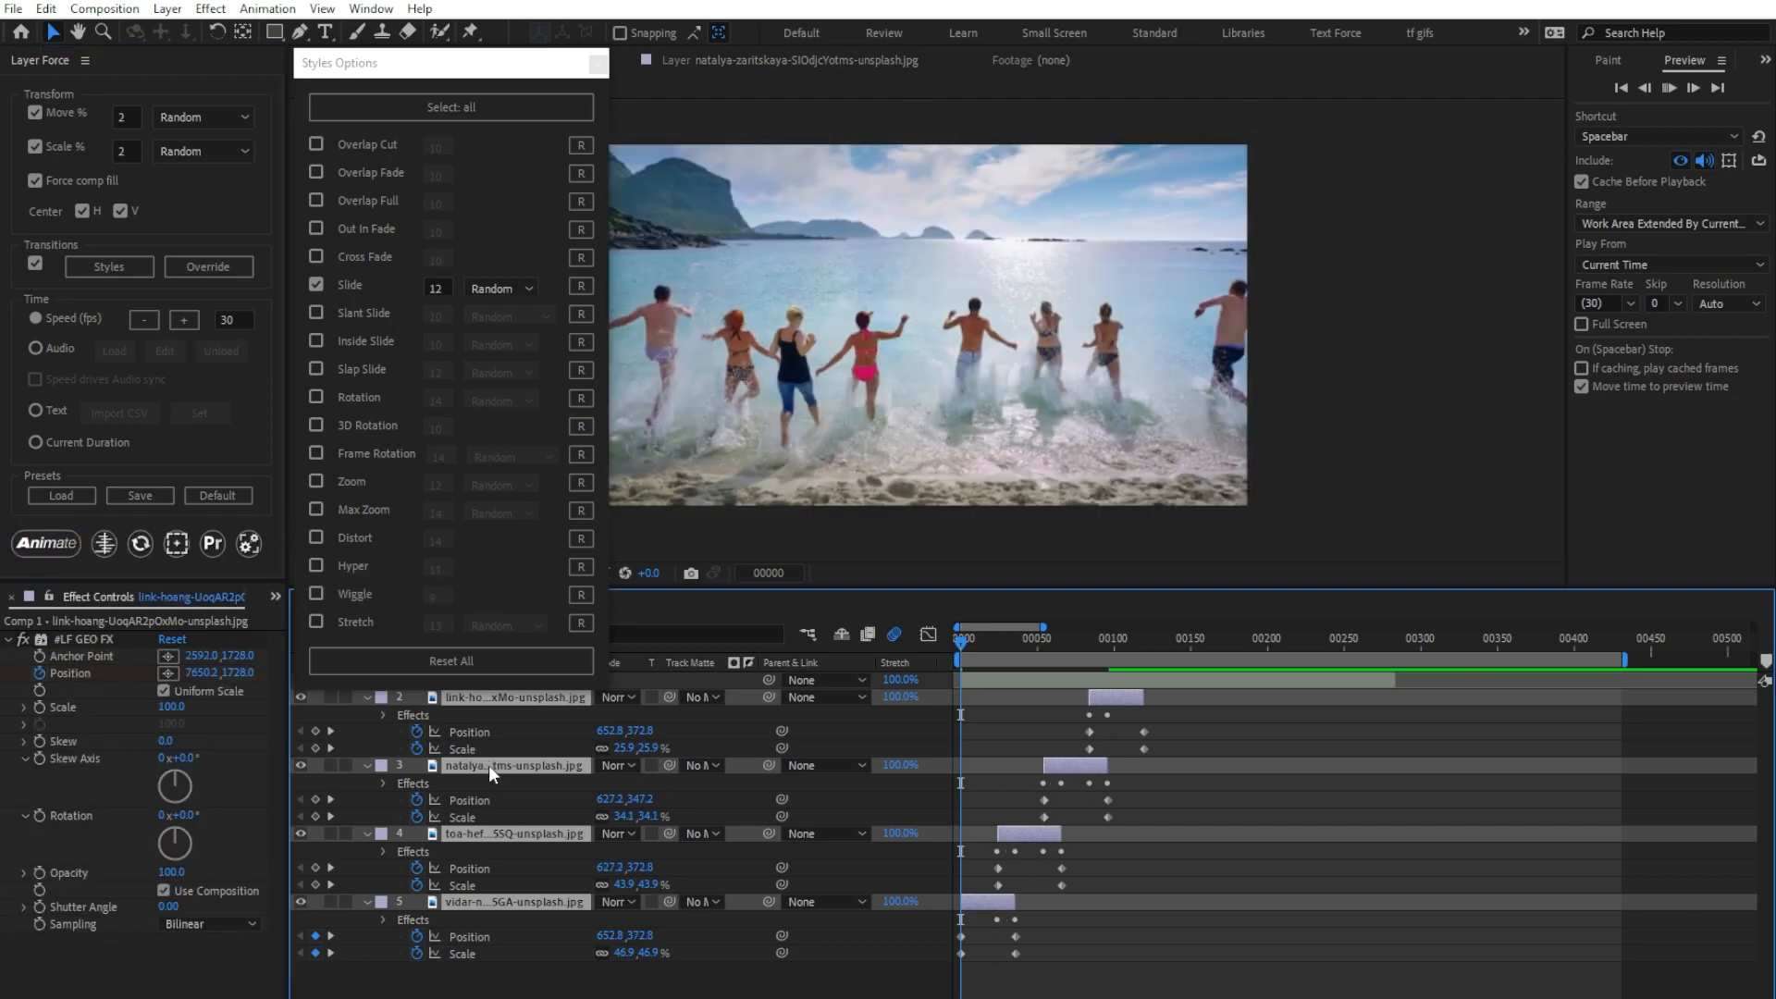
pyautogui.press('space')
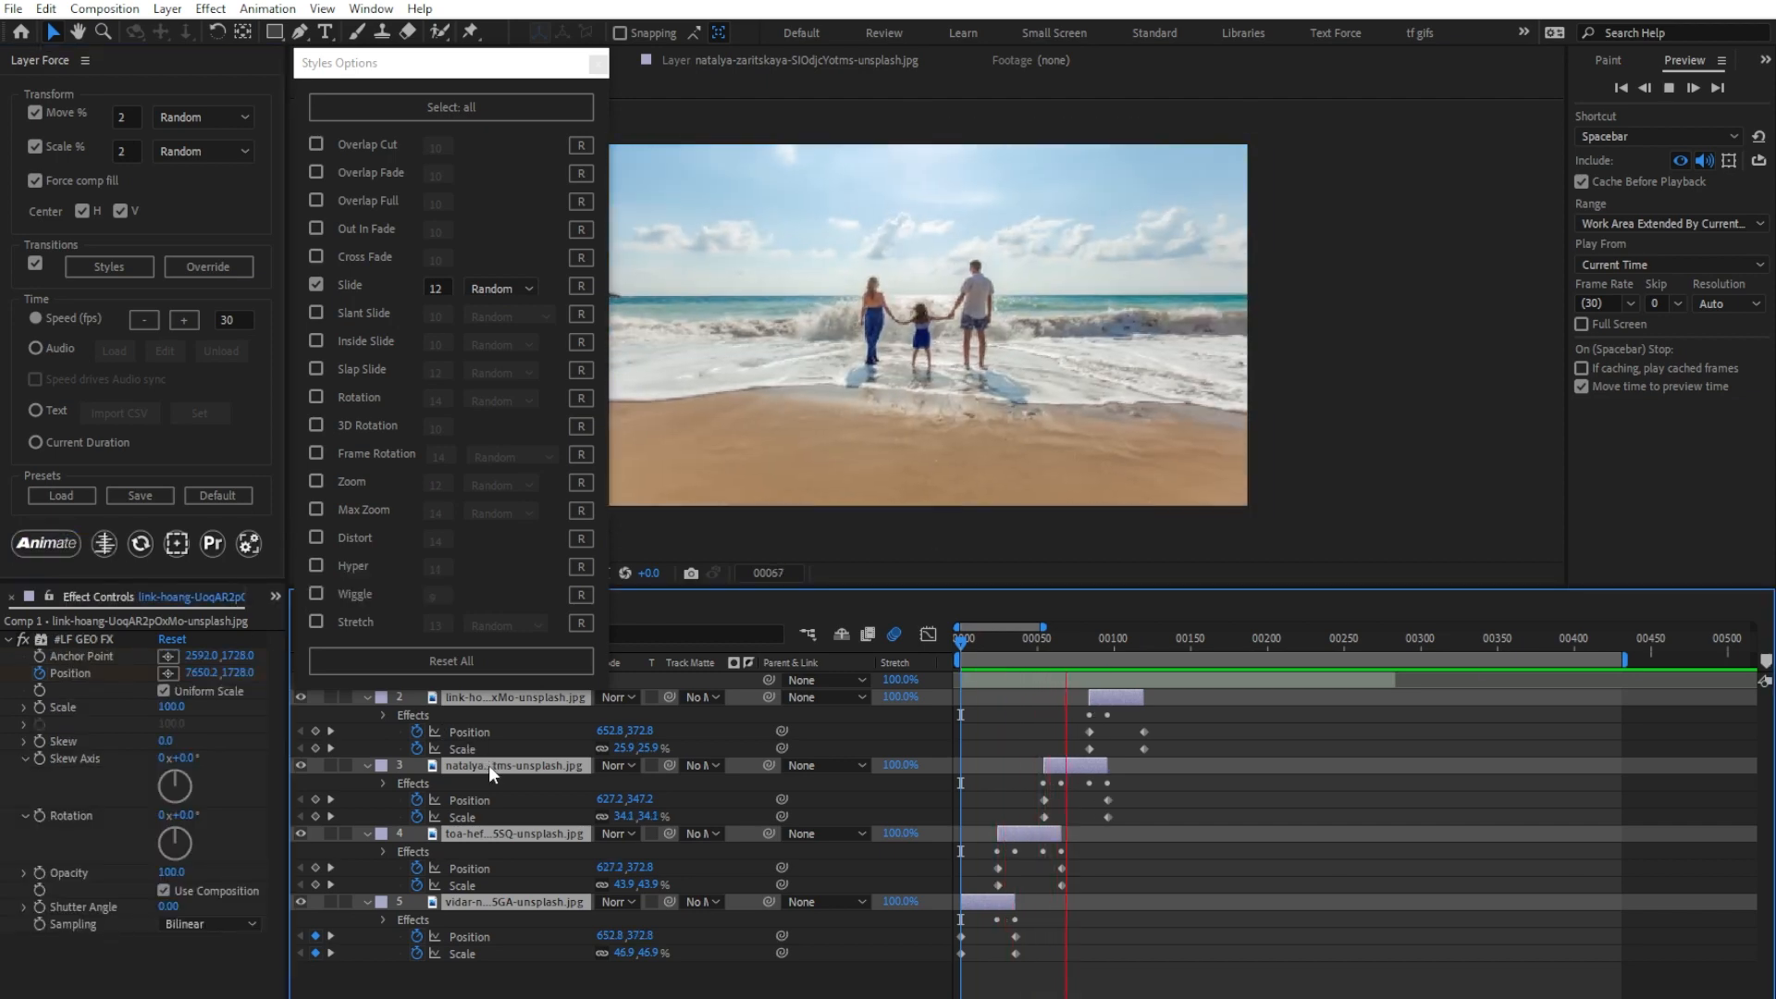
pyautogui.press('space')
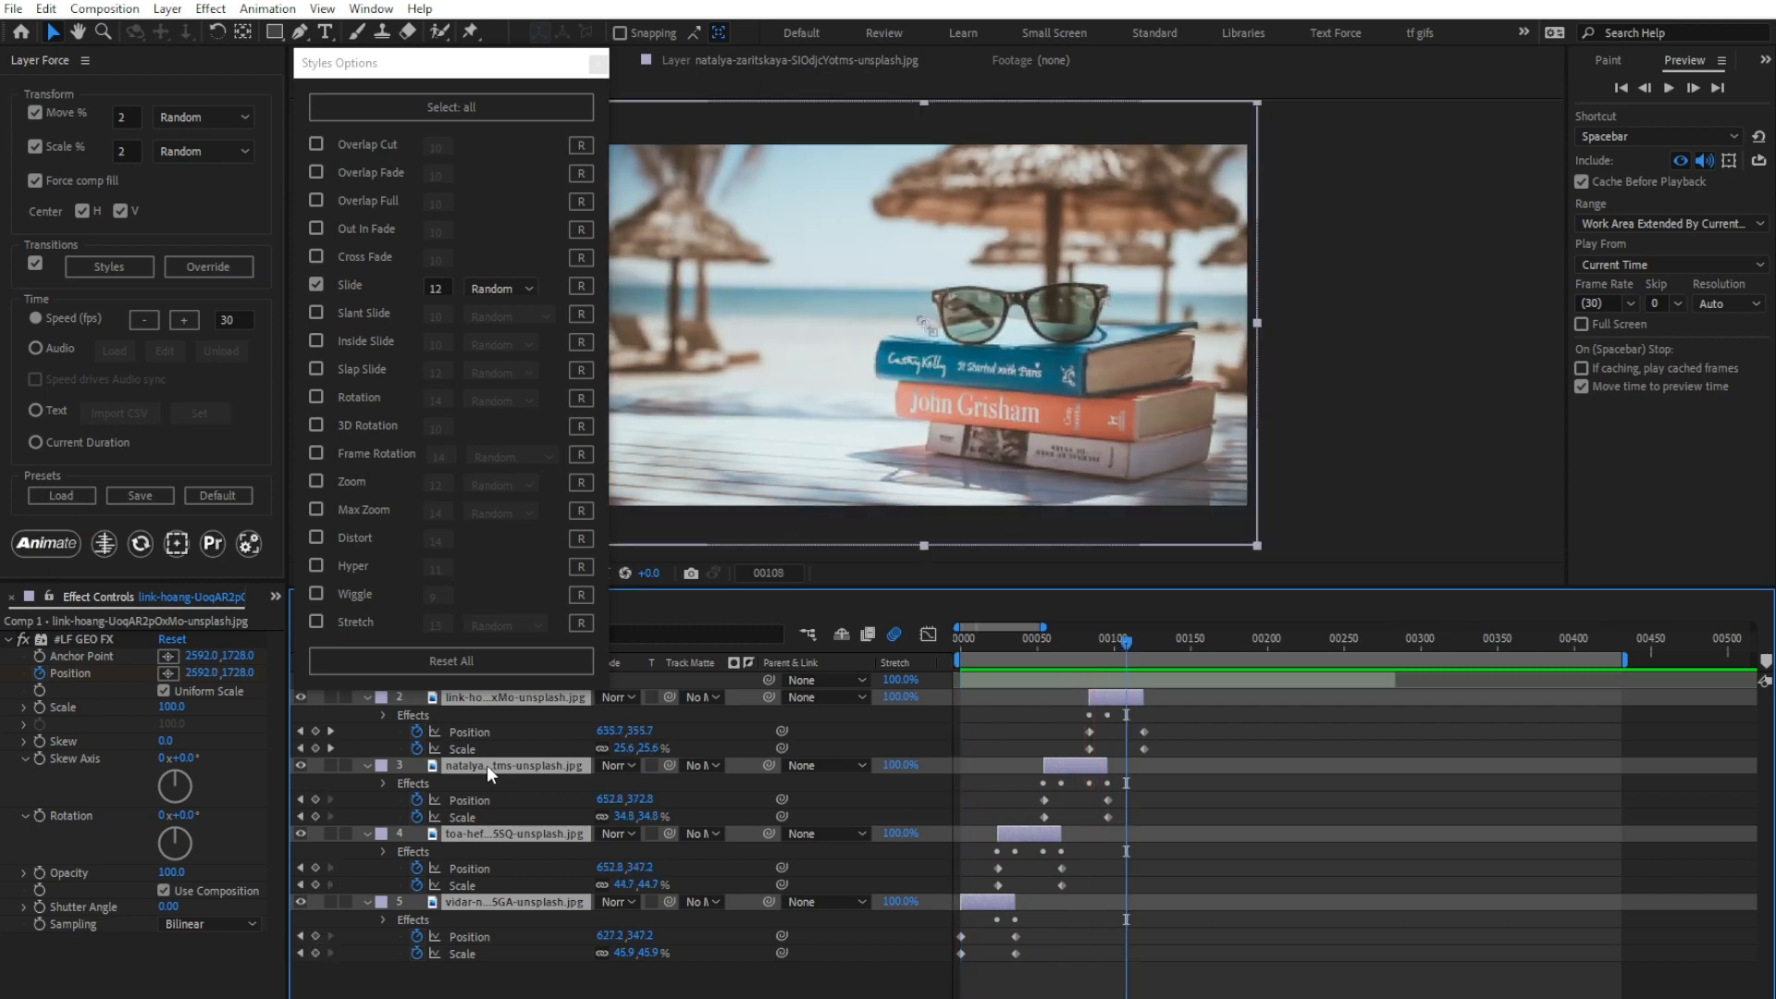
# Step: Set the Slide transition's duration to 20 and its direction to Up, re-animate the images from the first frame and preview them
pyautogui.click(427, 288)
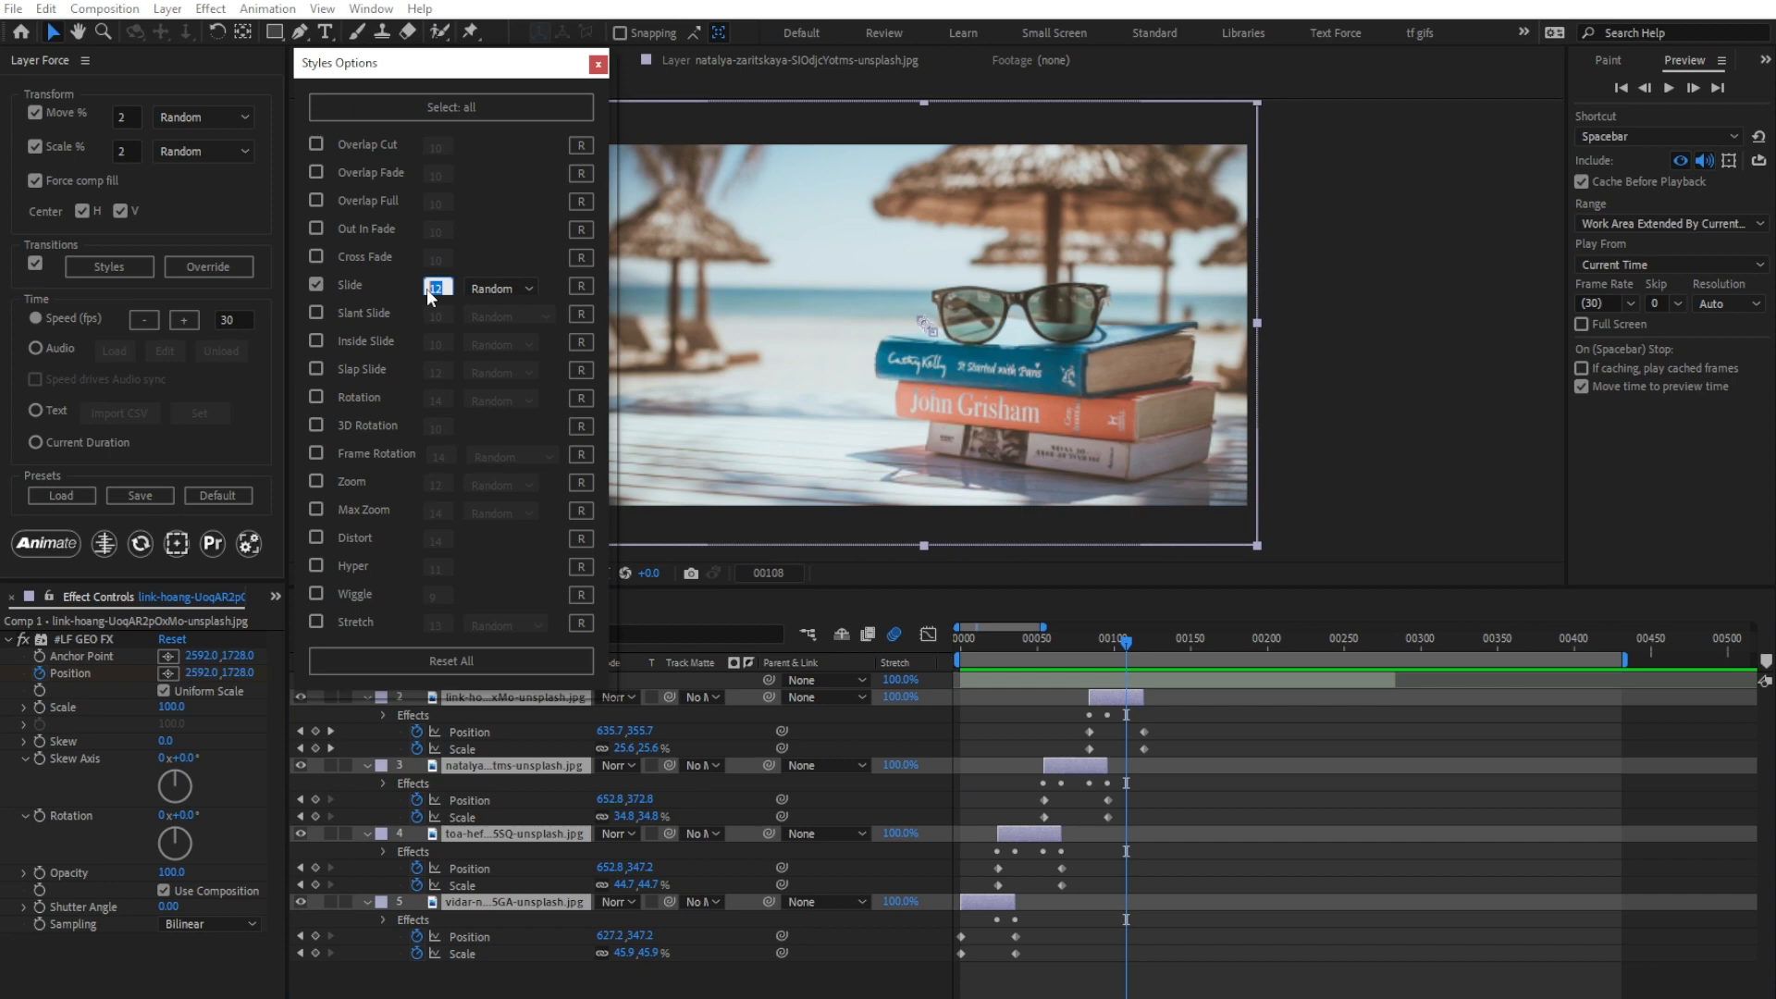
pyautogui.write('20')
pyautogui.click(484, 287)
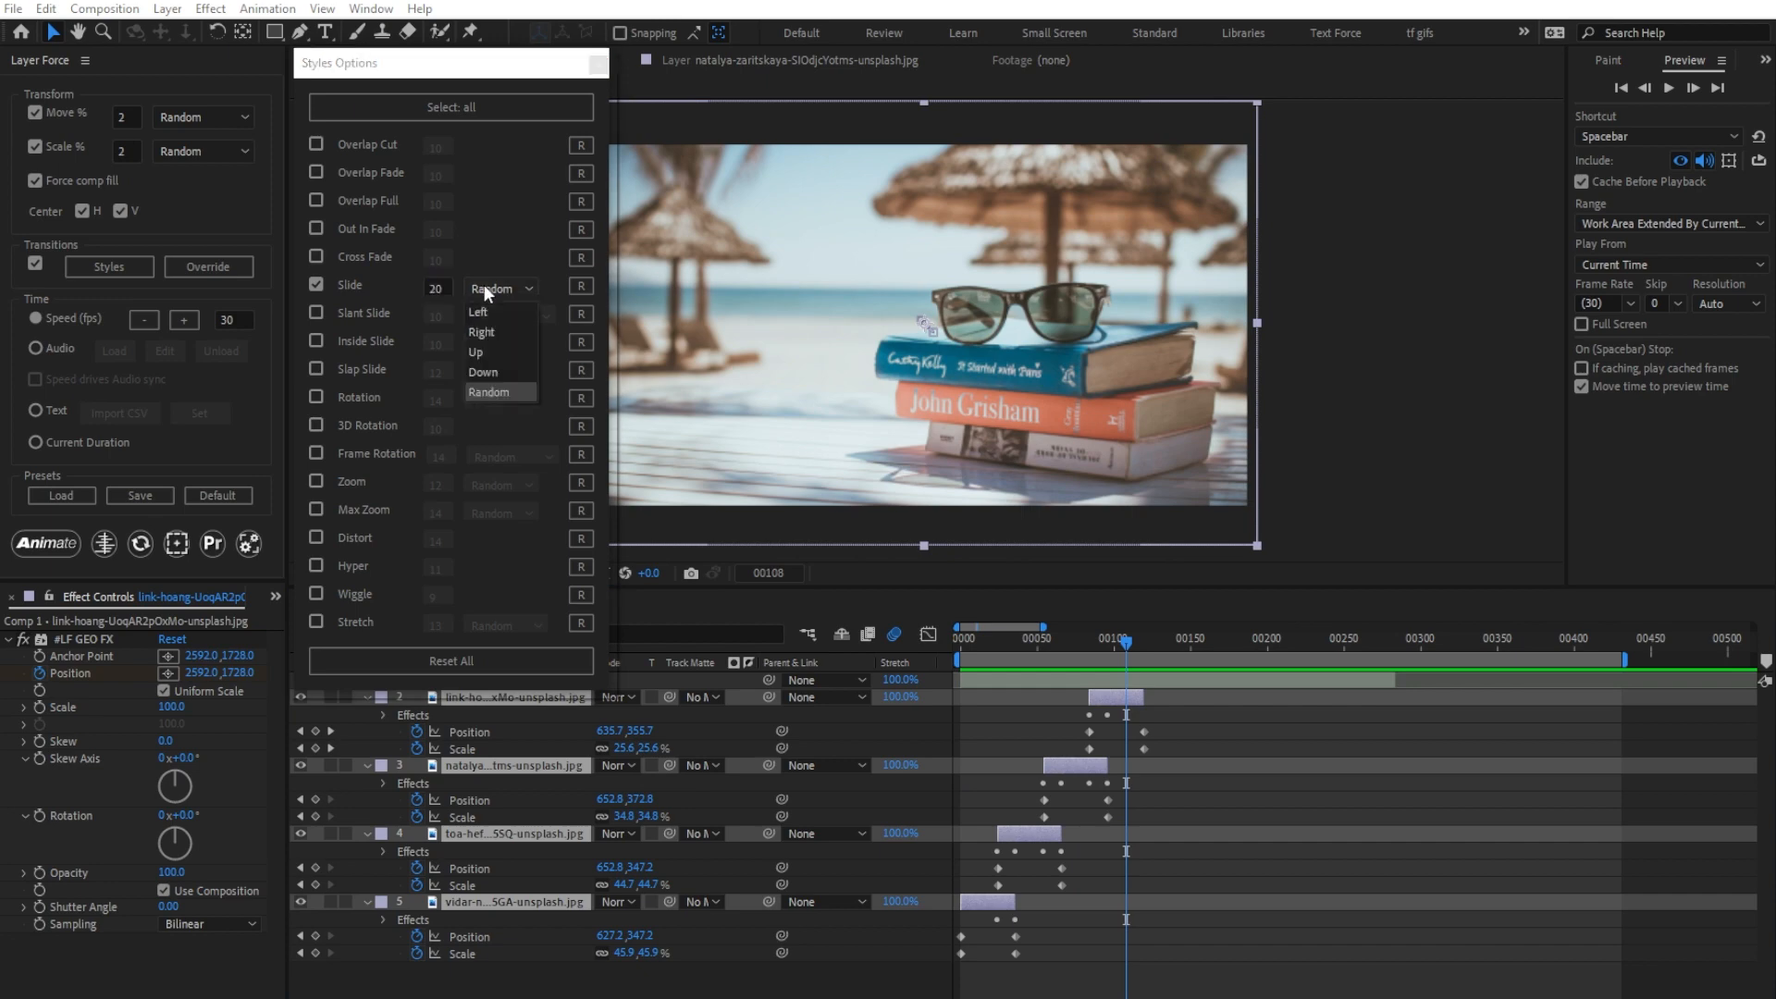
pyautogui.click(485, 352)
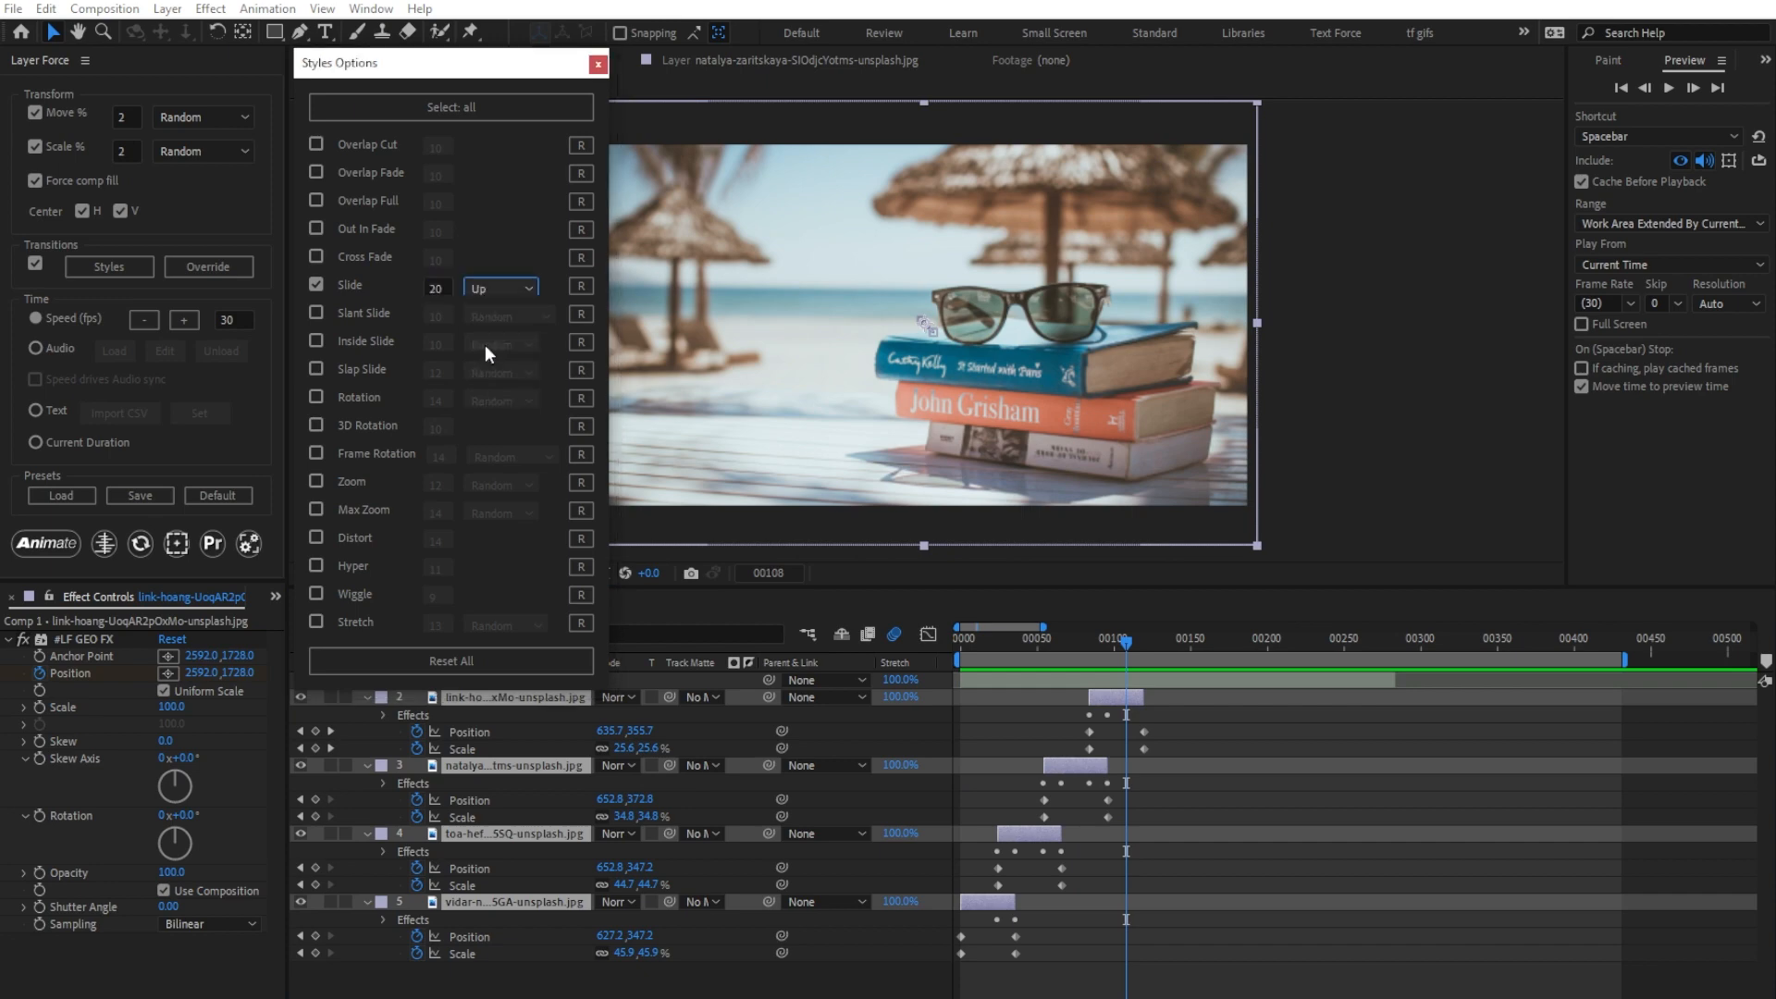
pyautogui.click(925, 642)
pyautogui.press('Home')
pyautogui.click(47, 543)
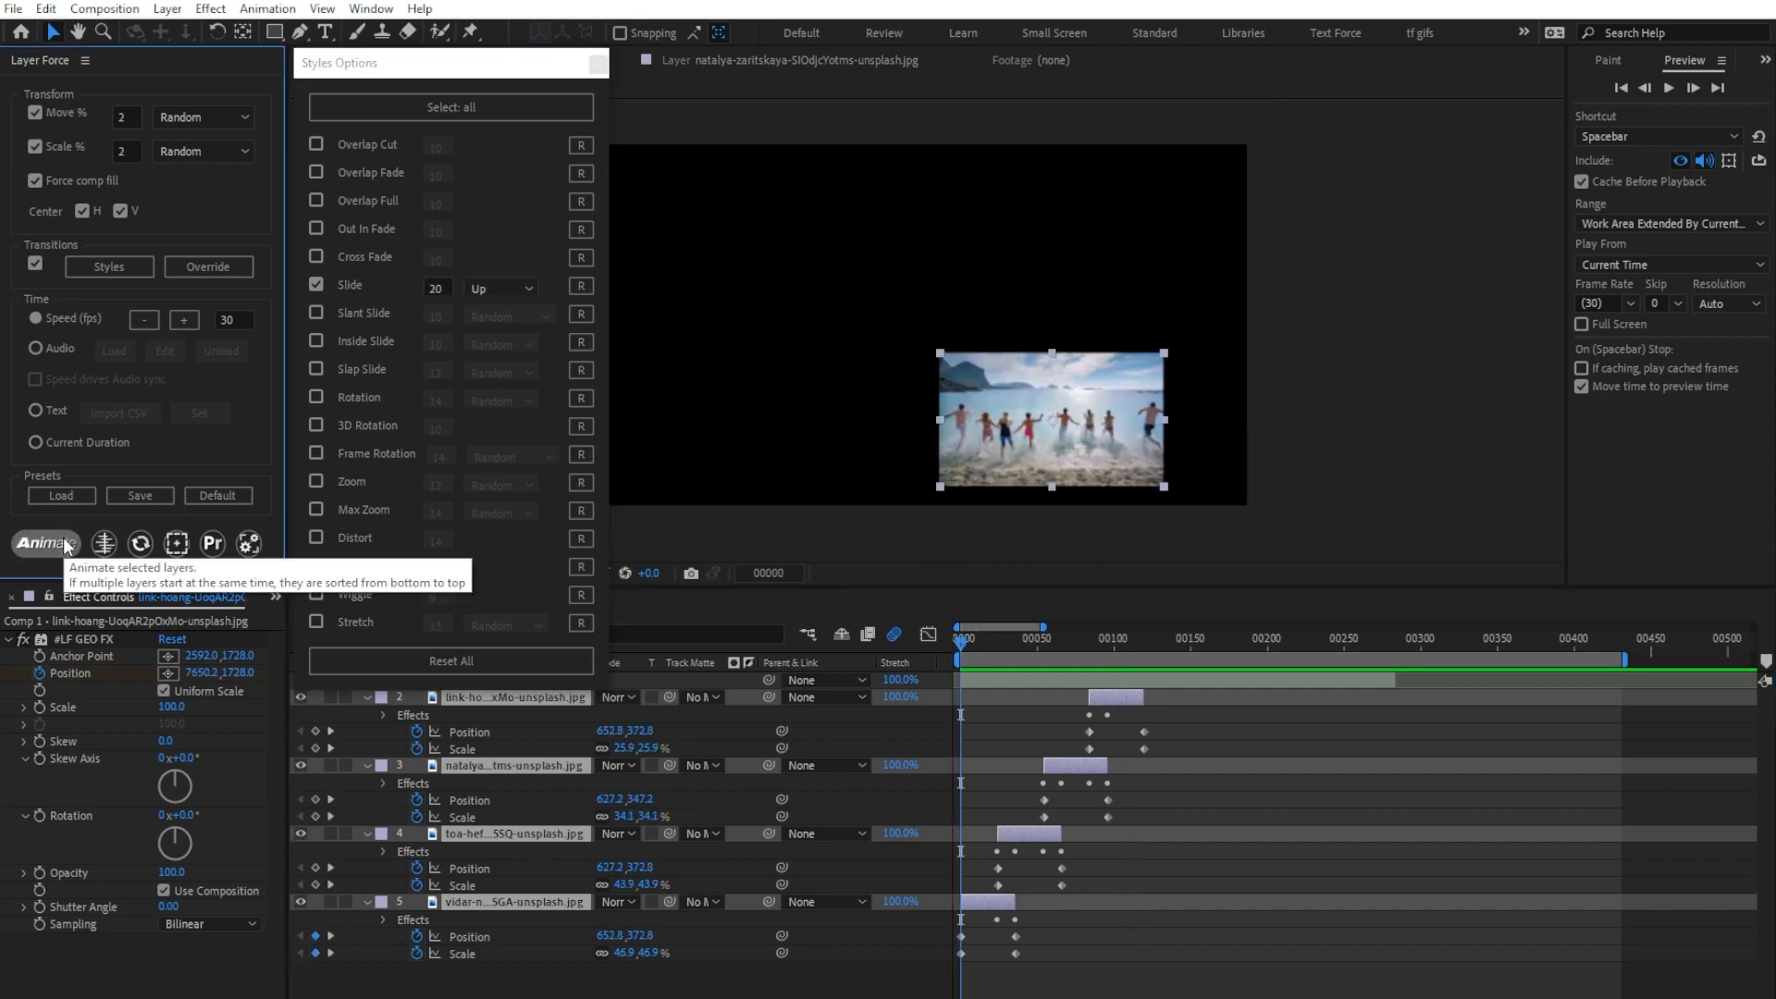
pyautogui.click(451, 703)
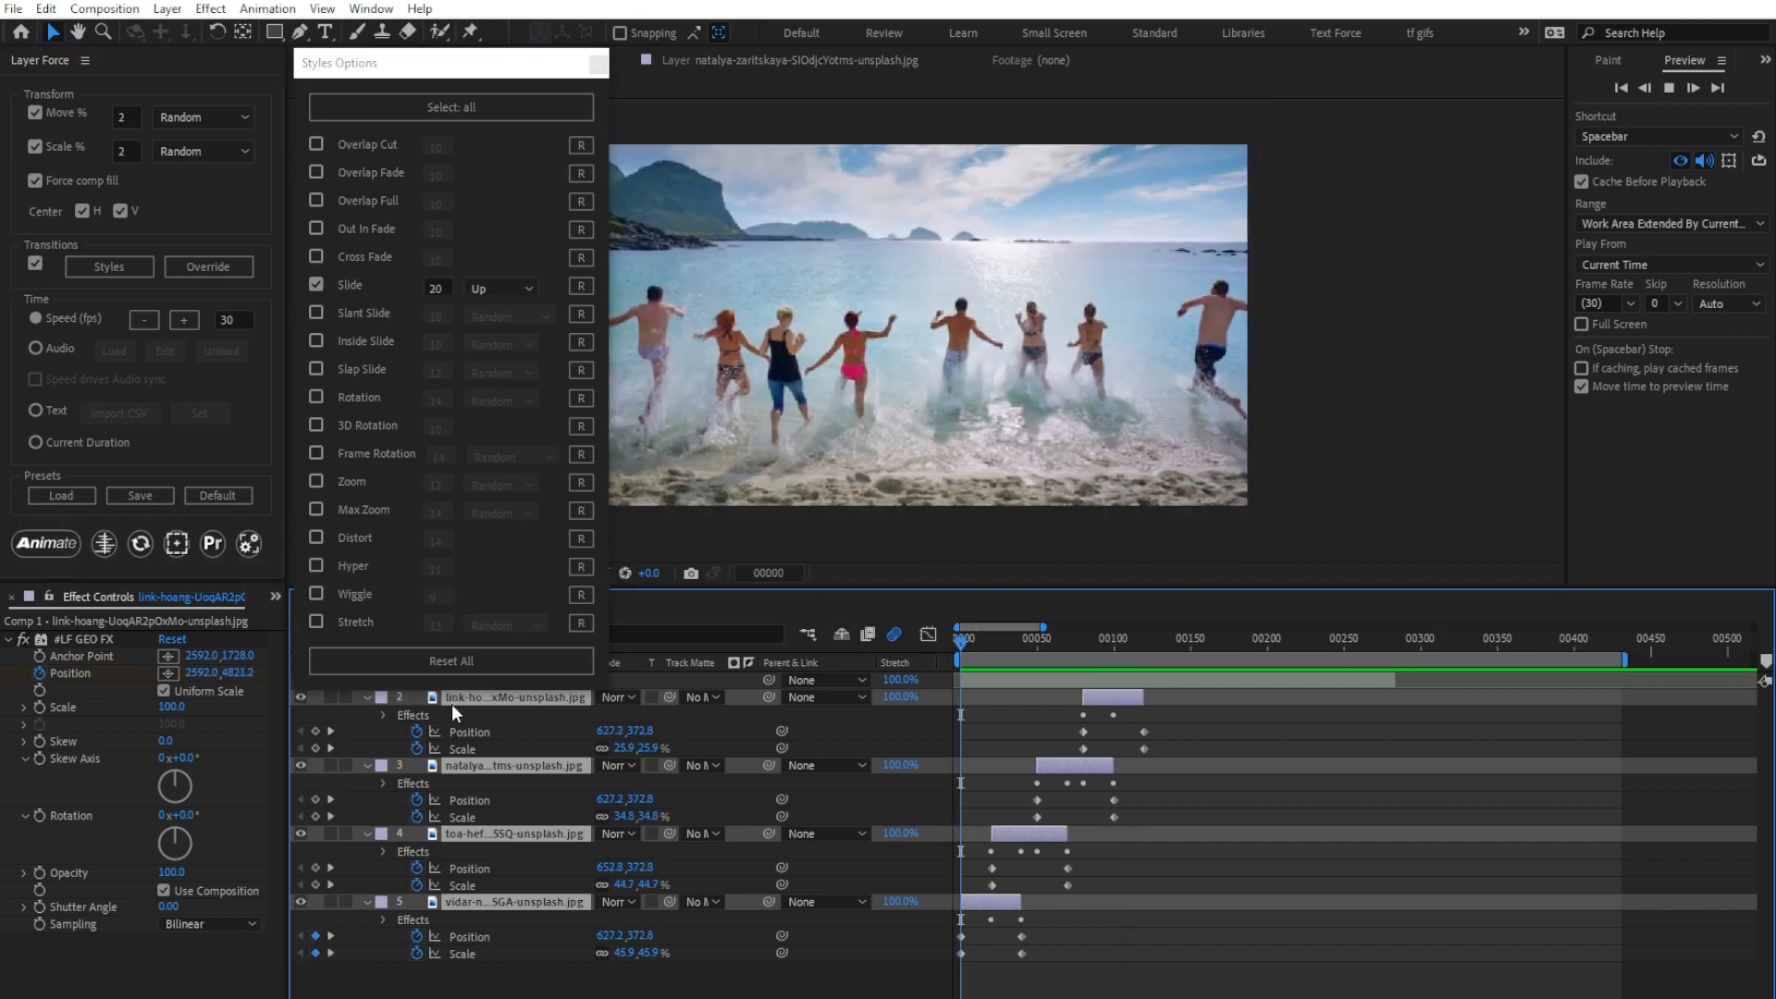
pyautogui.press('space')
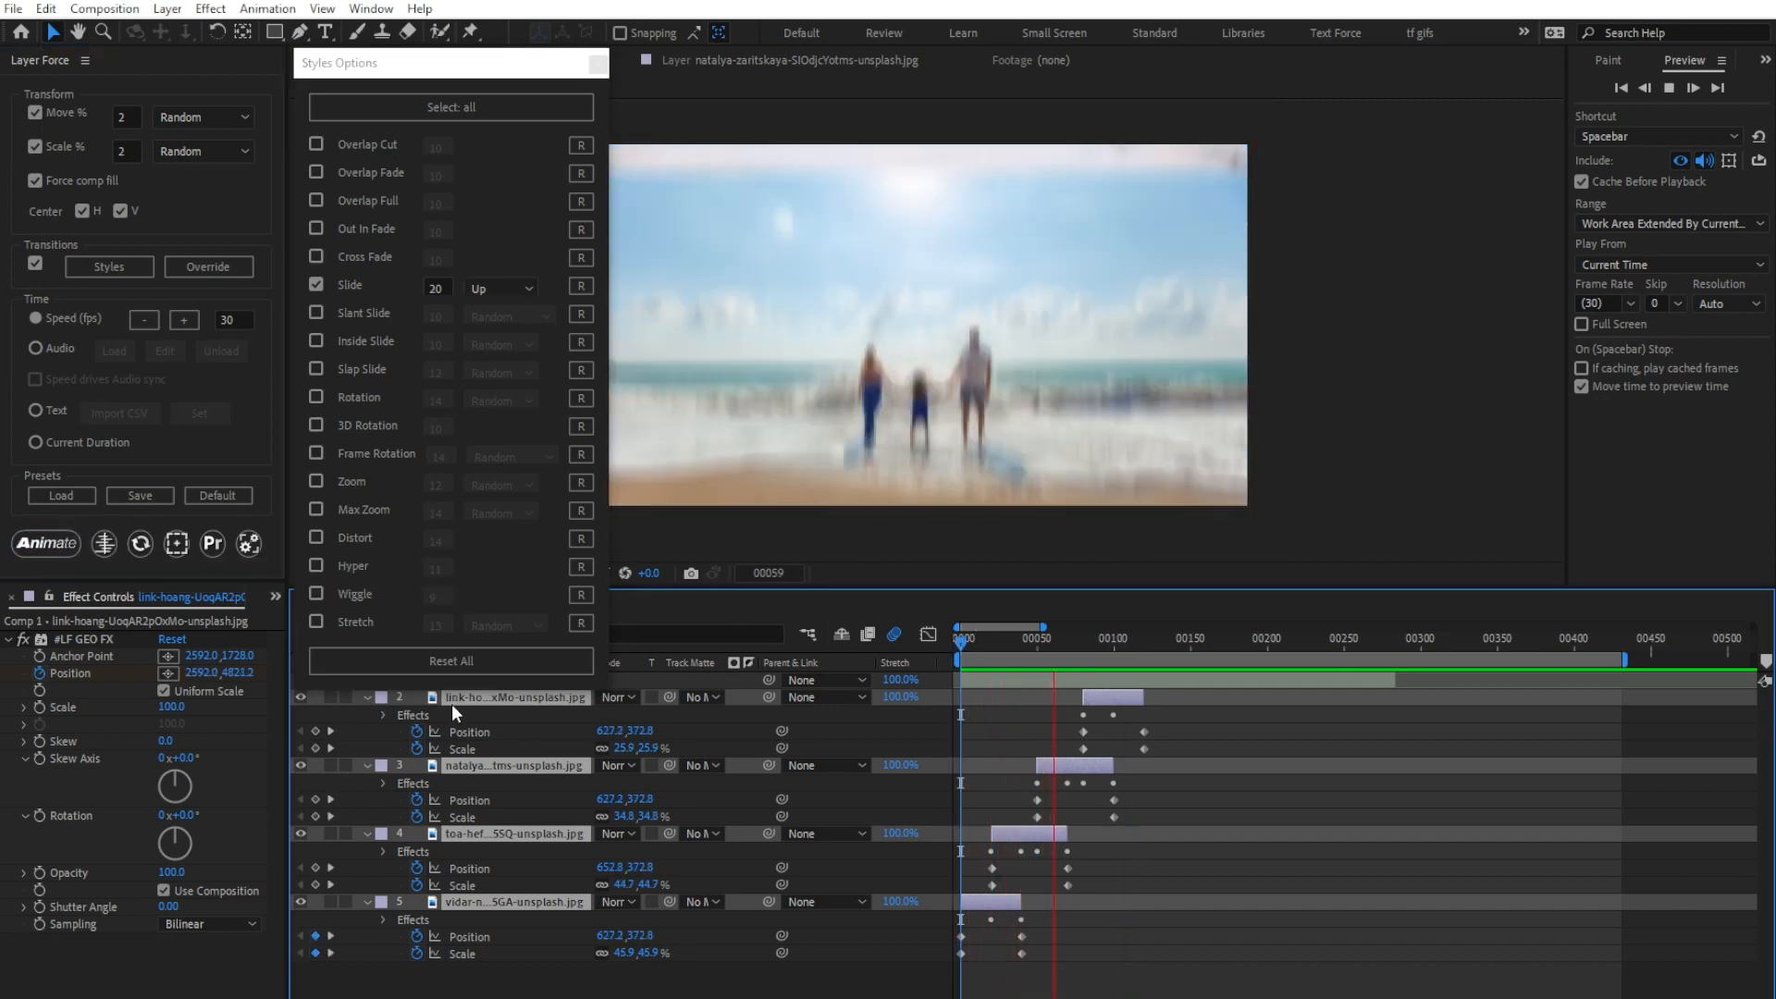
pyautogui.press('space')
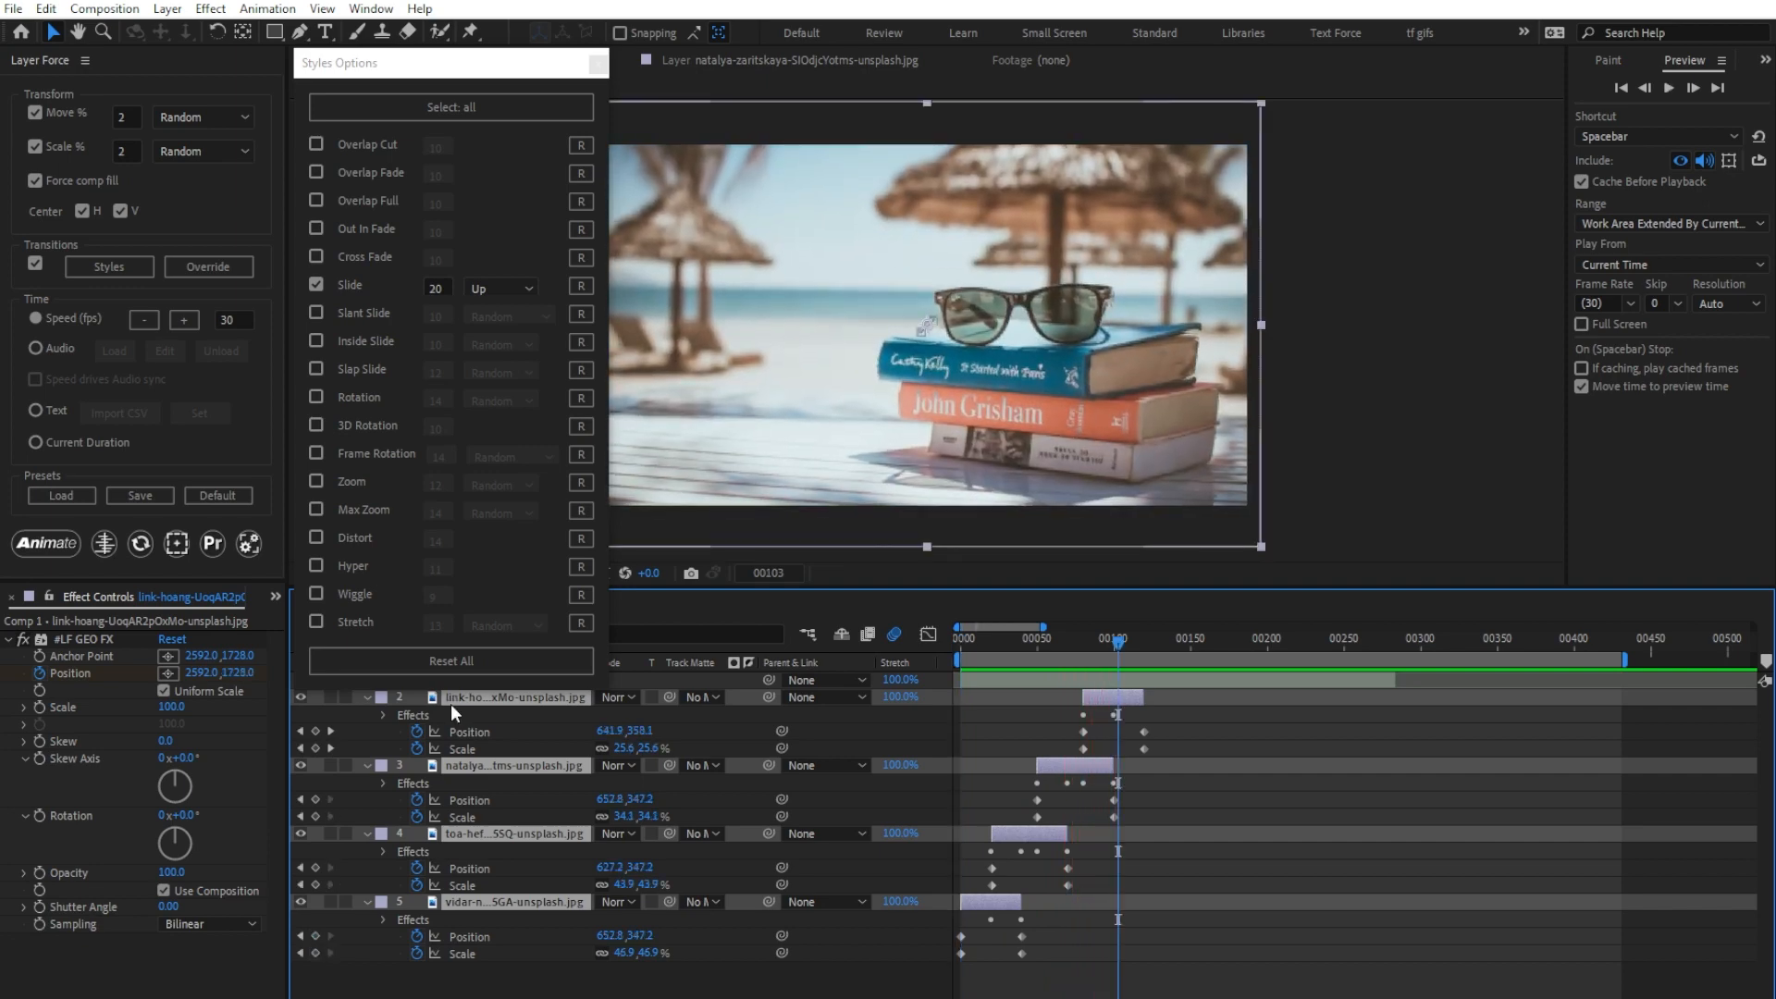
# Step: Reset the Slide style's settings and then all transition styles to their defaults
pyautogui.click(580, 287)
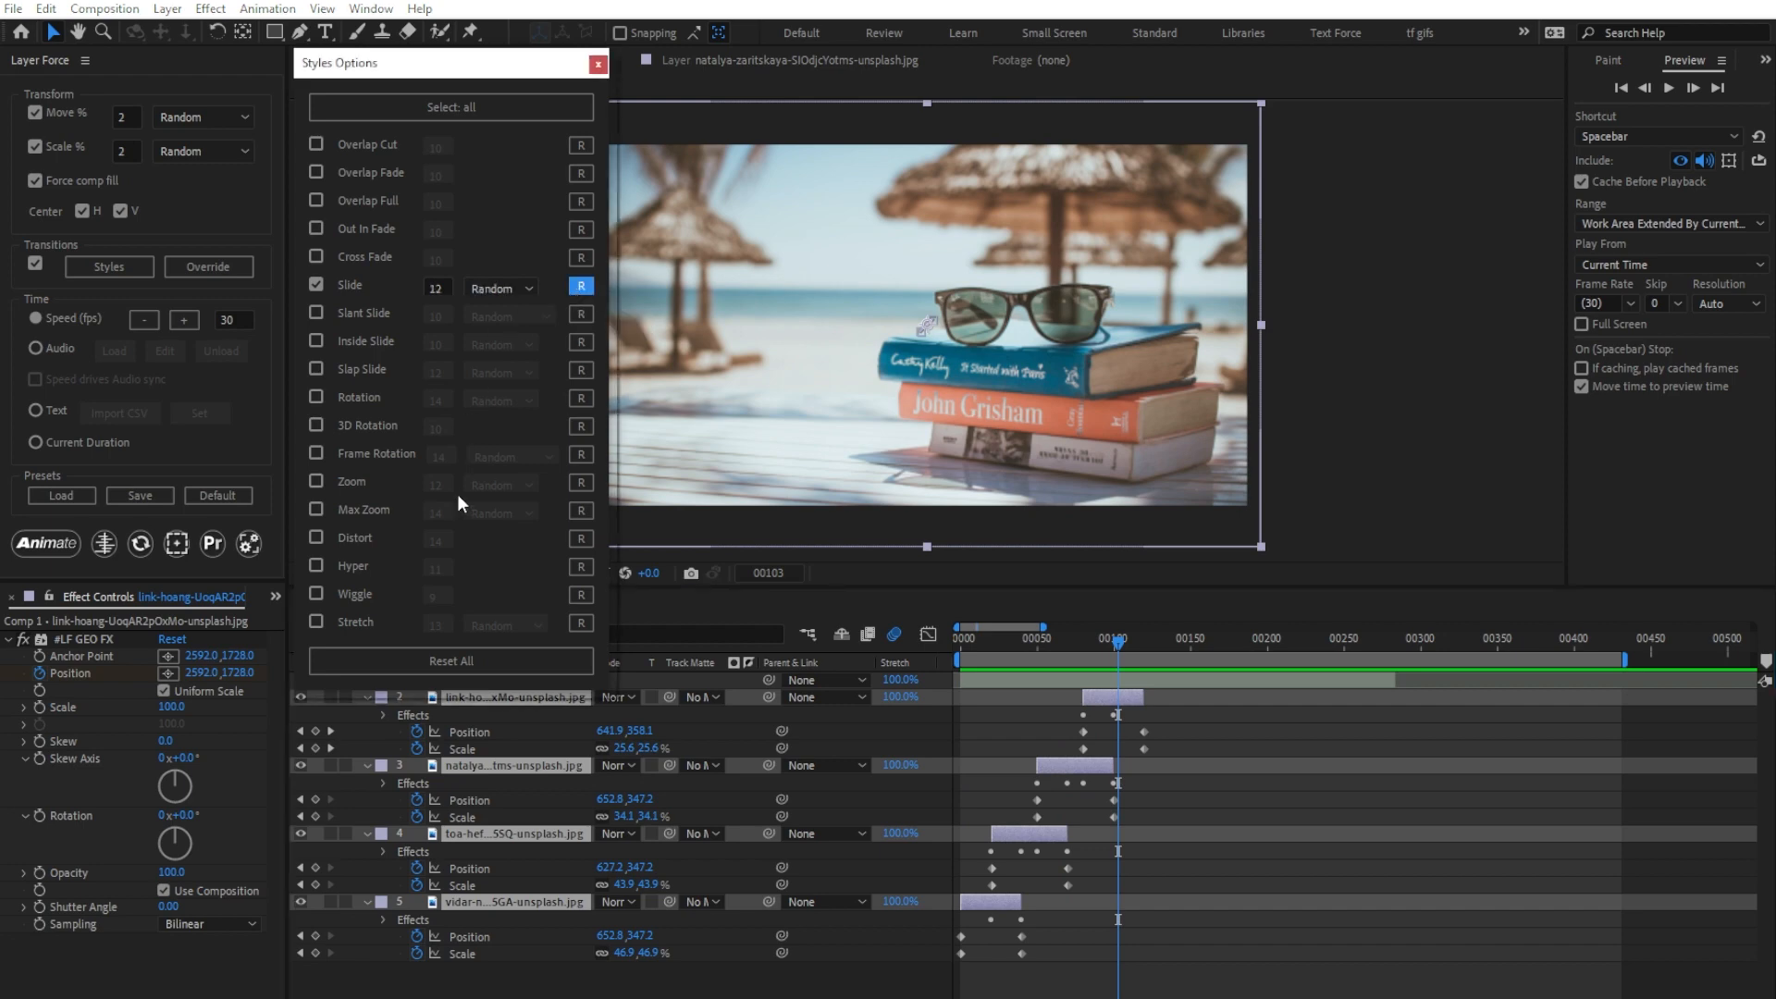
pyautogui.click(461, 659)
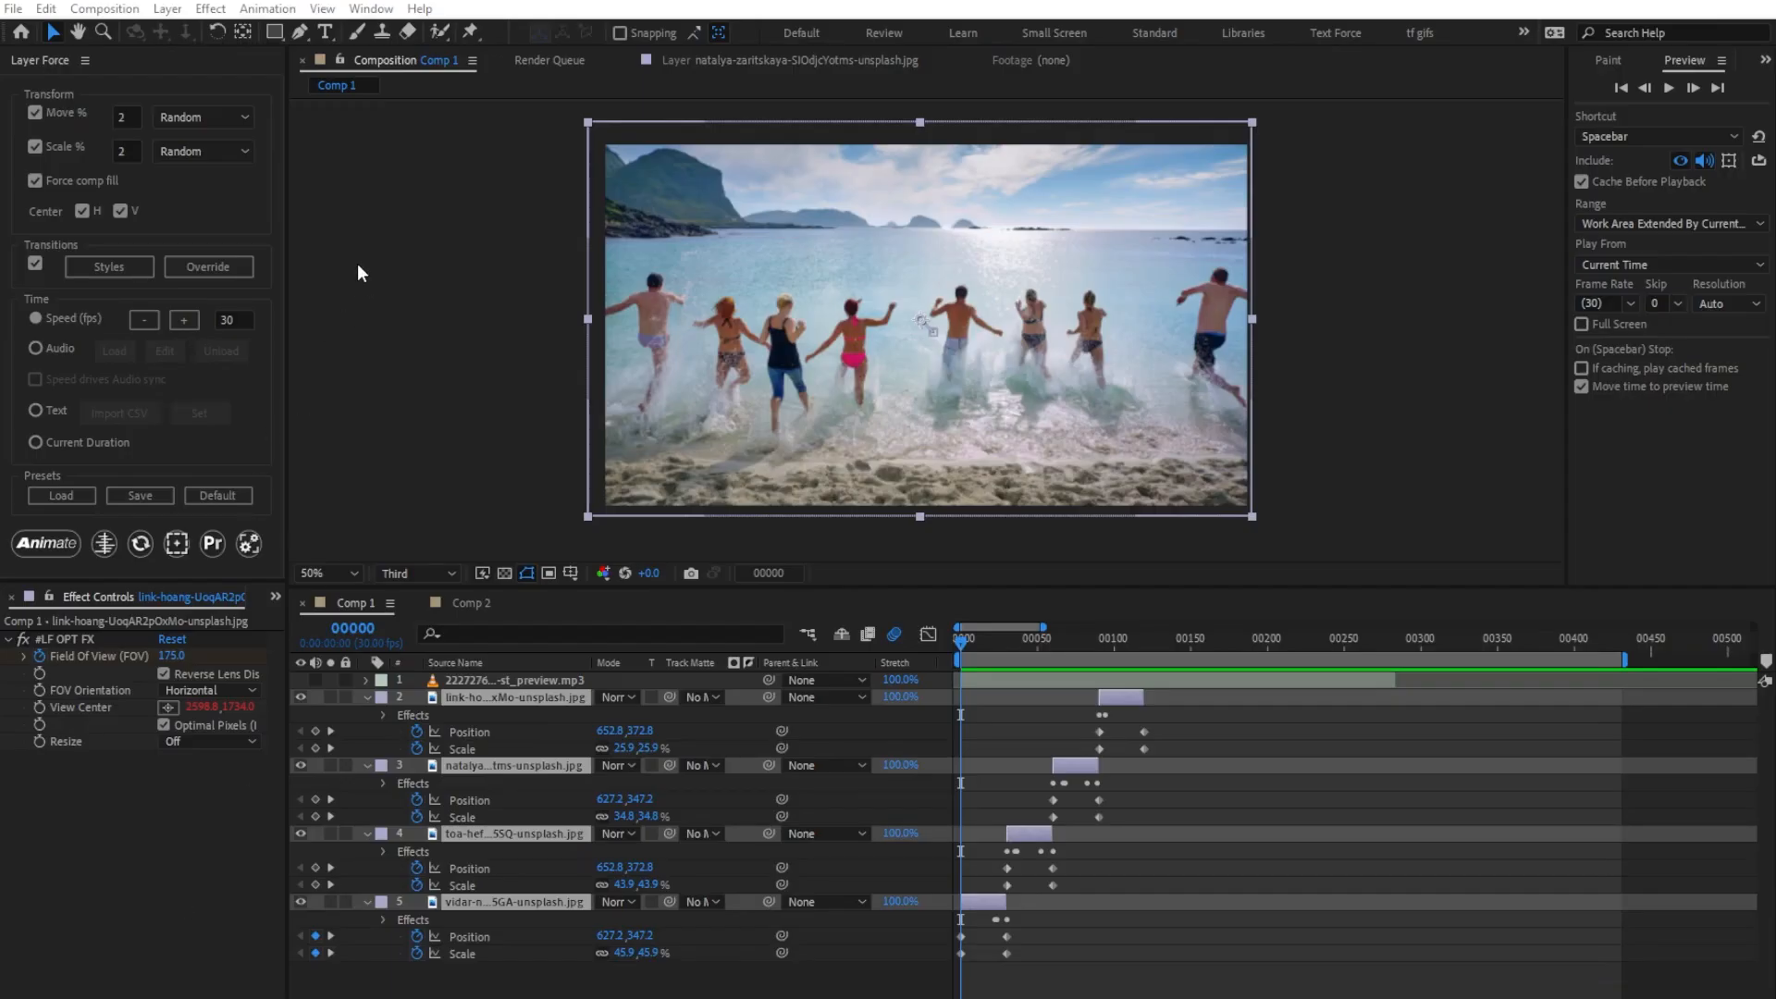
# Step: Override the image transitions with Slant Slide on layer 4, Max Zoom on layer 3 and Hyper on layer 2
pyautogui.click(231, 268)
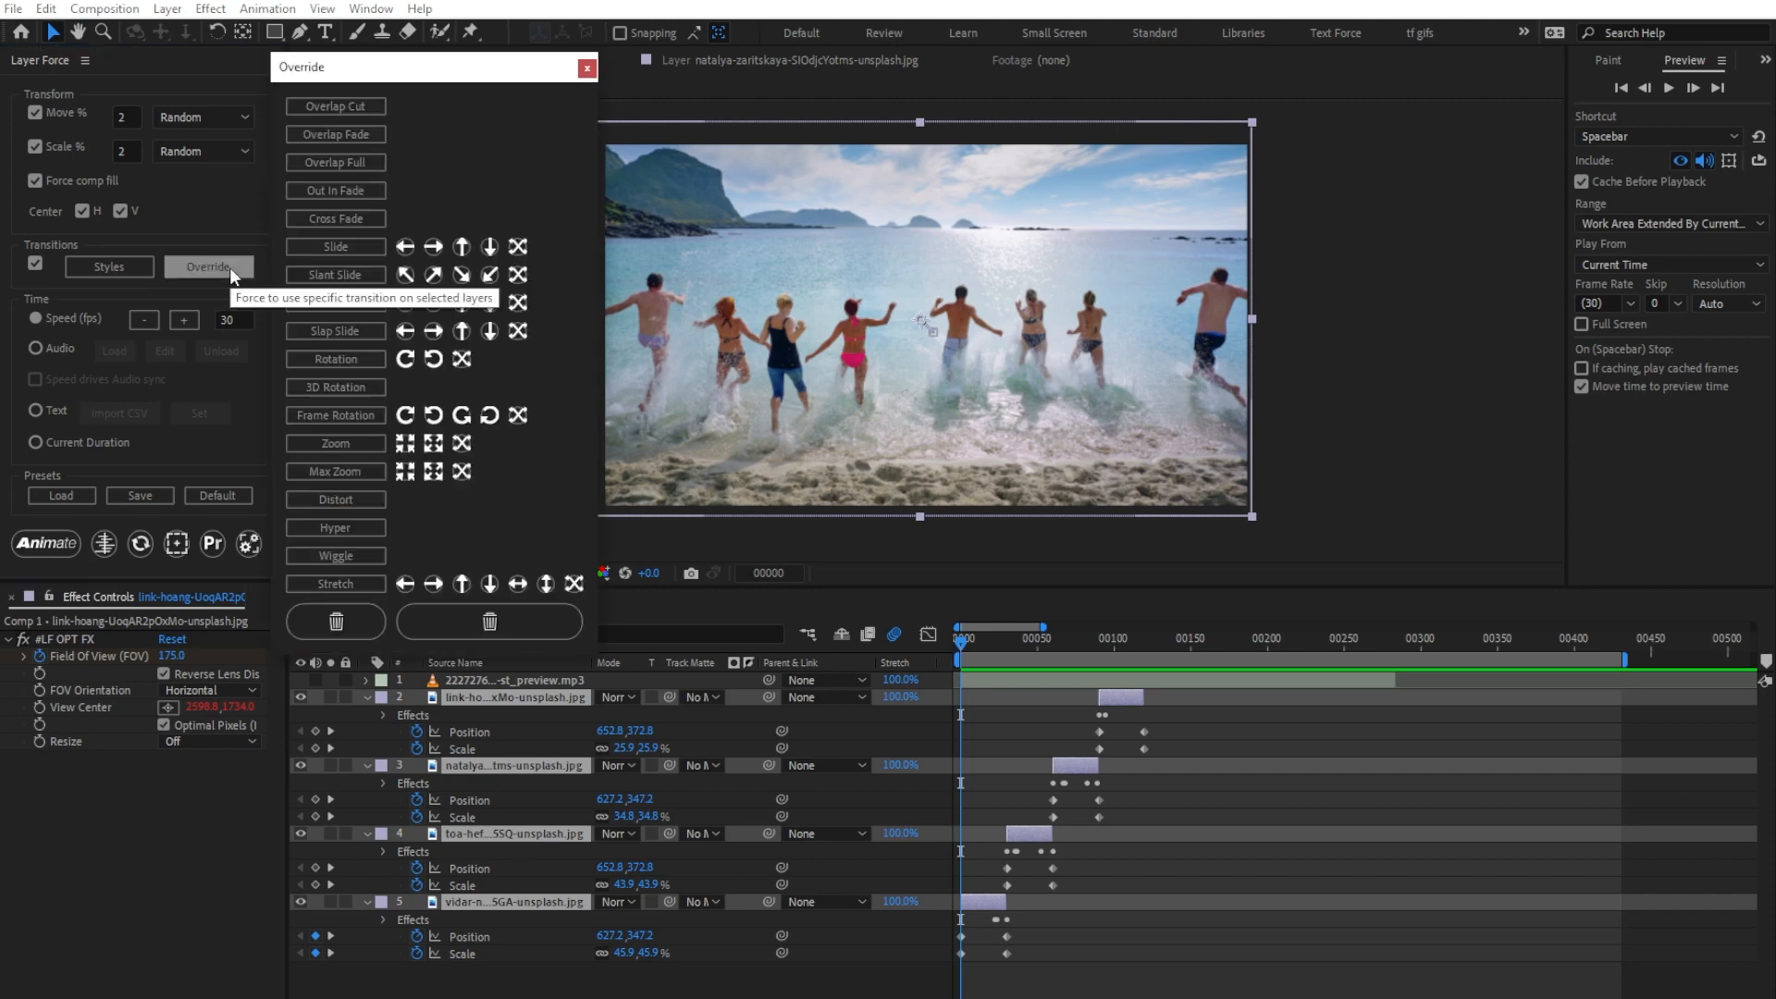
pyautogui.click(1018, 828)
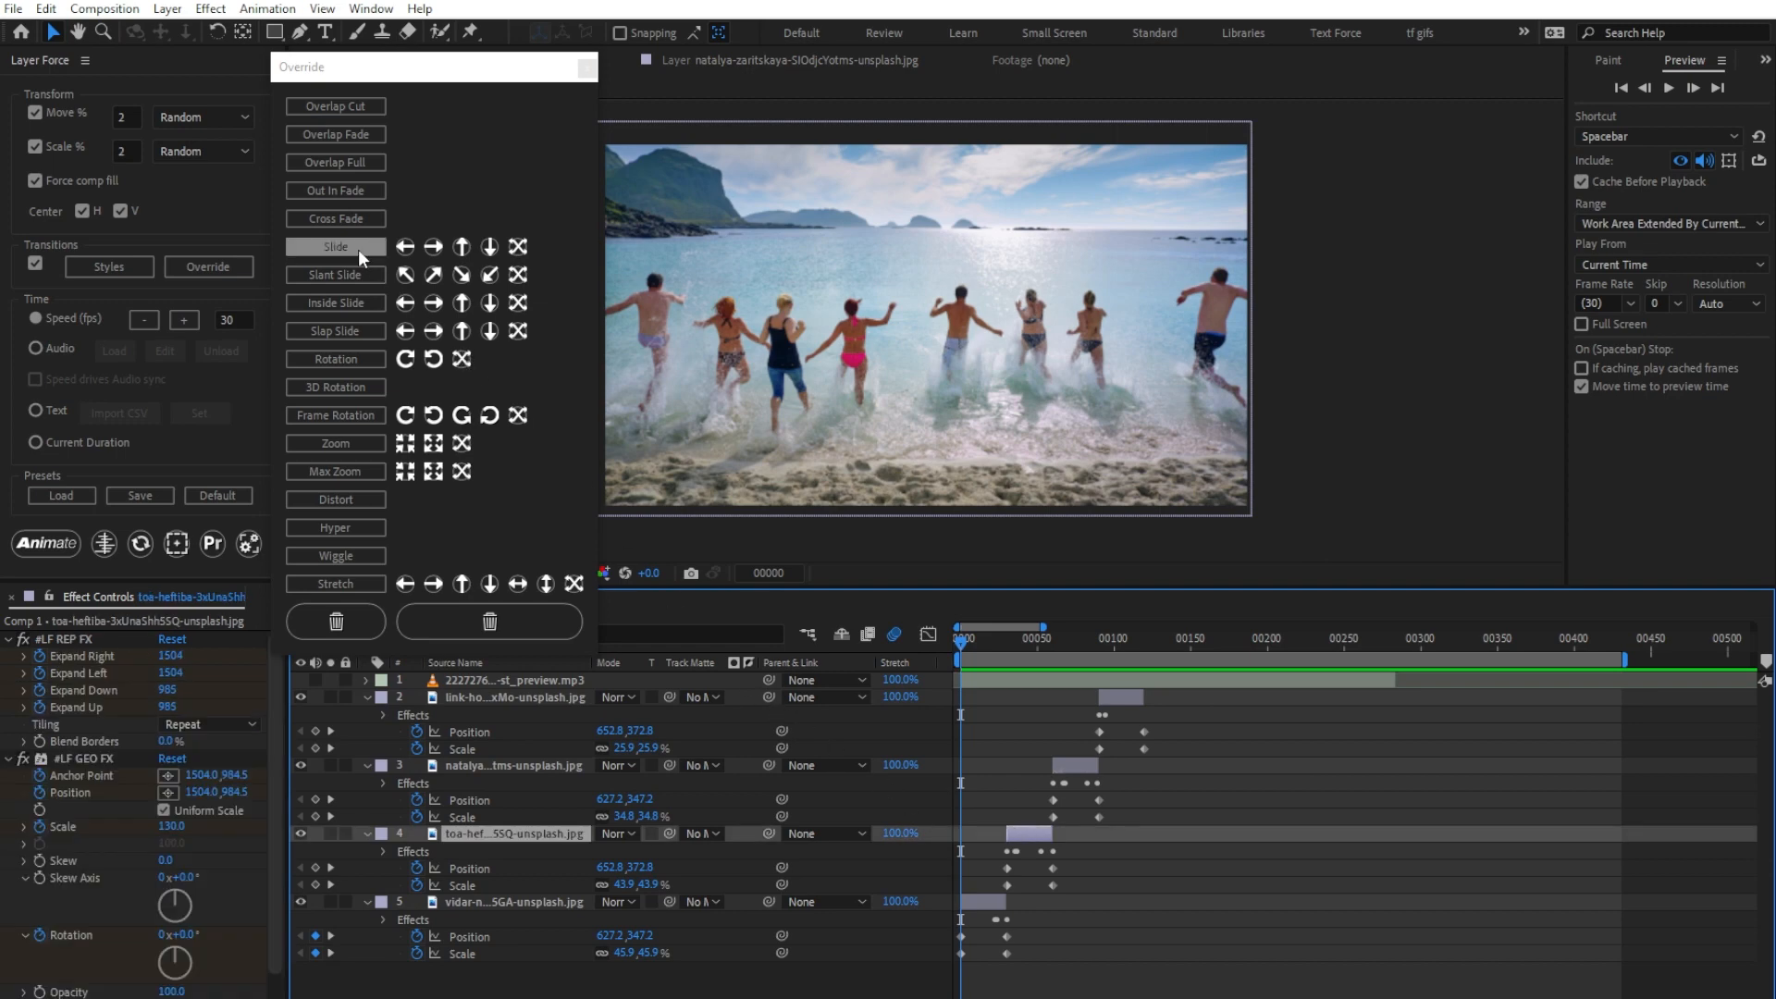
pyautogui.click(342, 272)
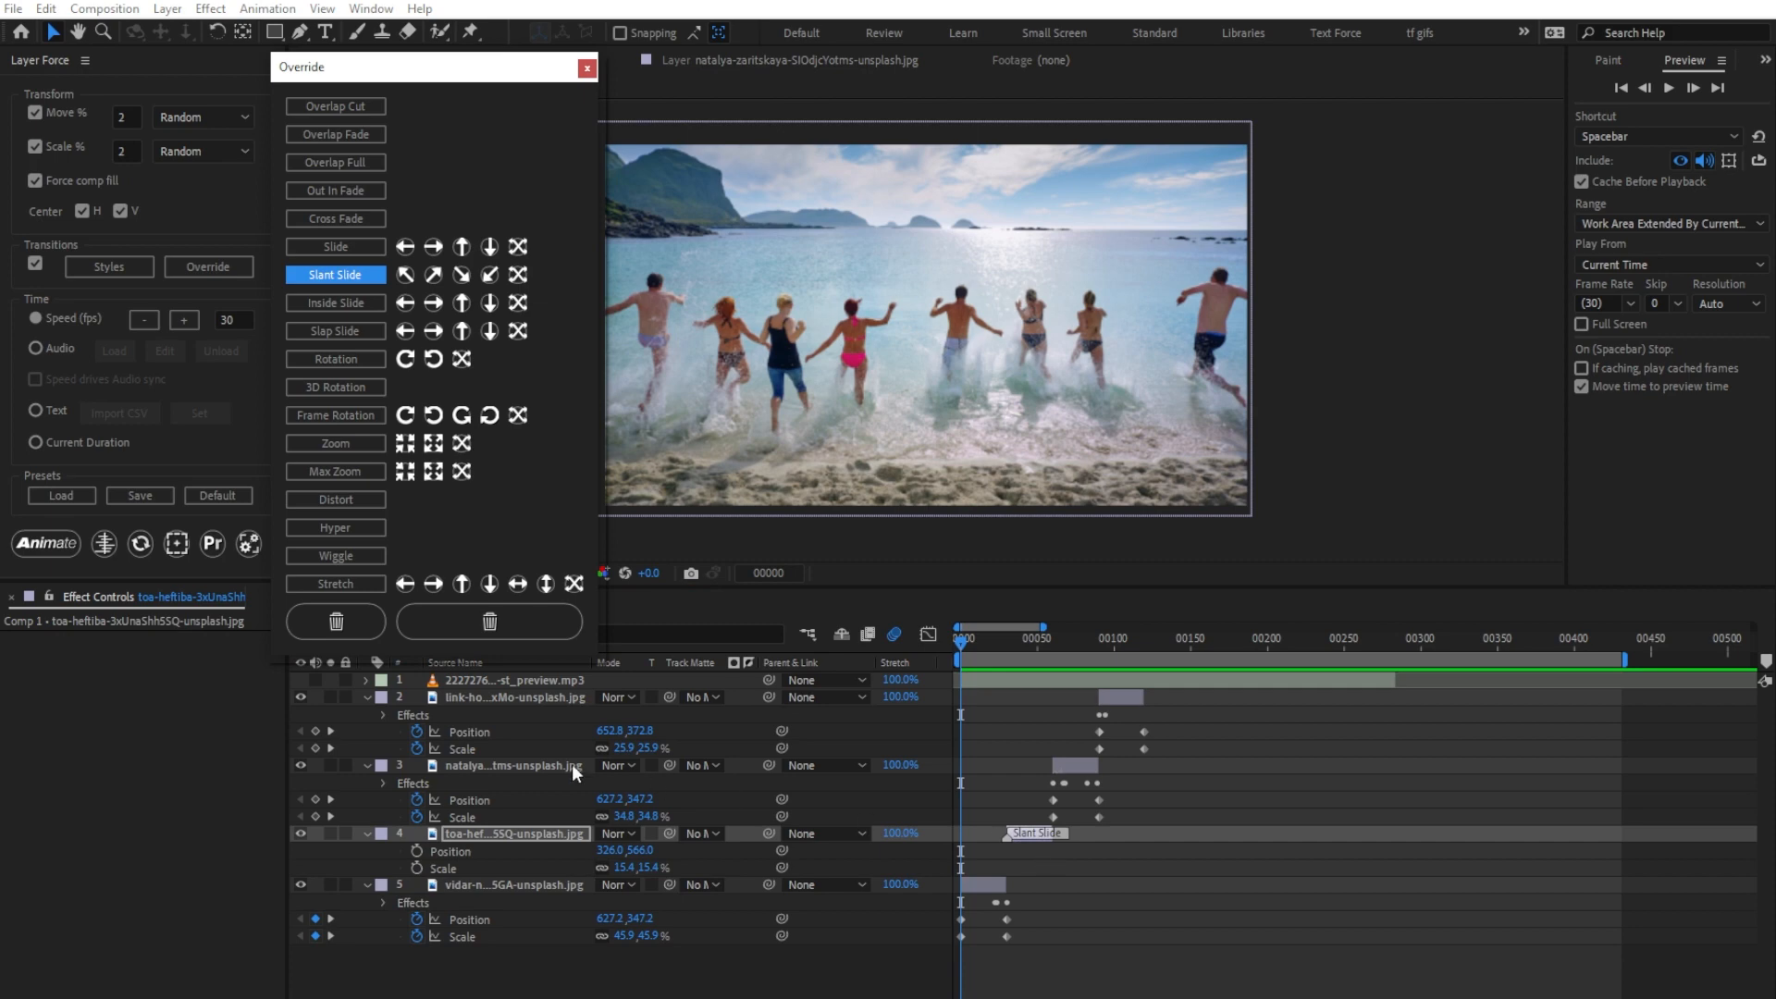
pyautogui.click(515, 764)
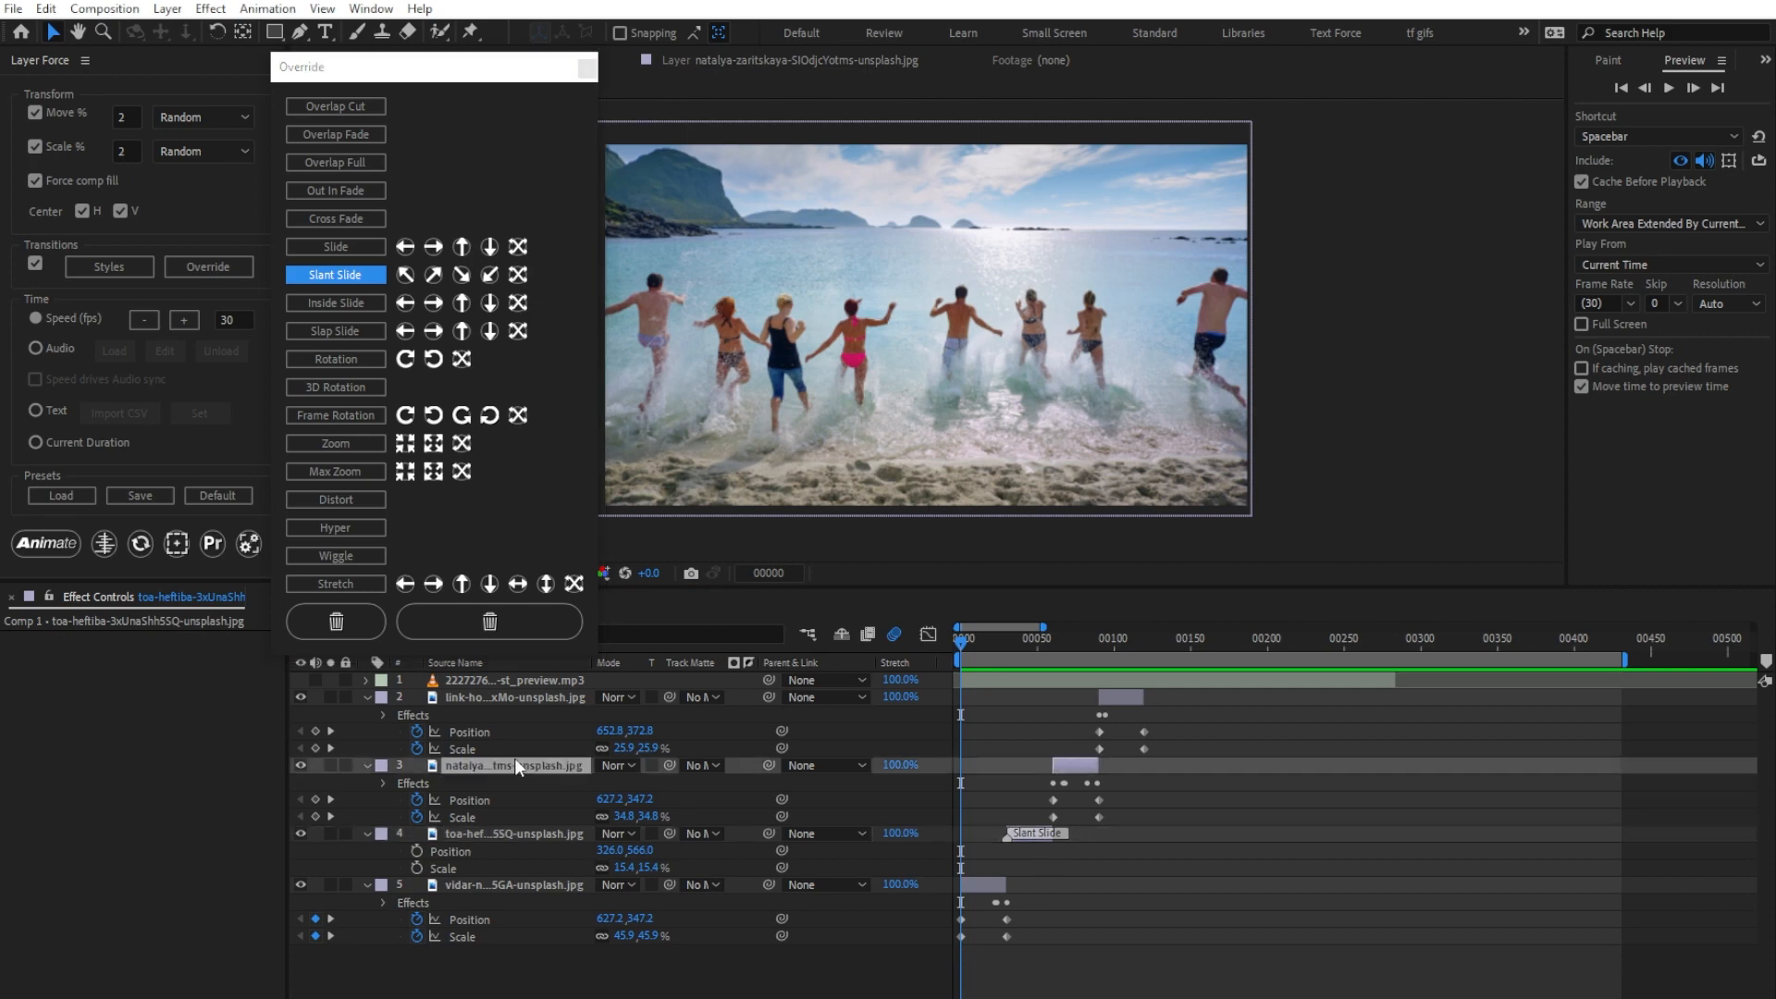
pyautogui.click(348, 473)
pyautogui.click(469, 702)
pyautogui.click(359, 529)
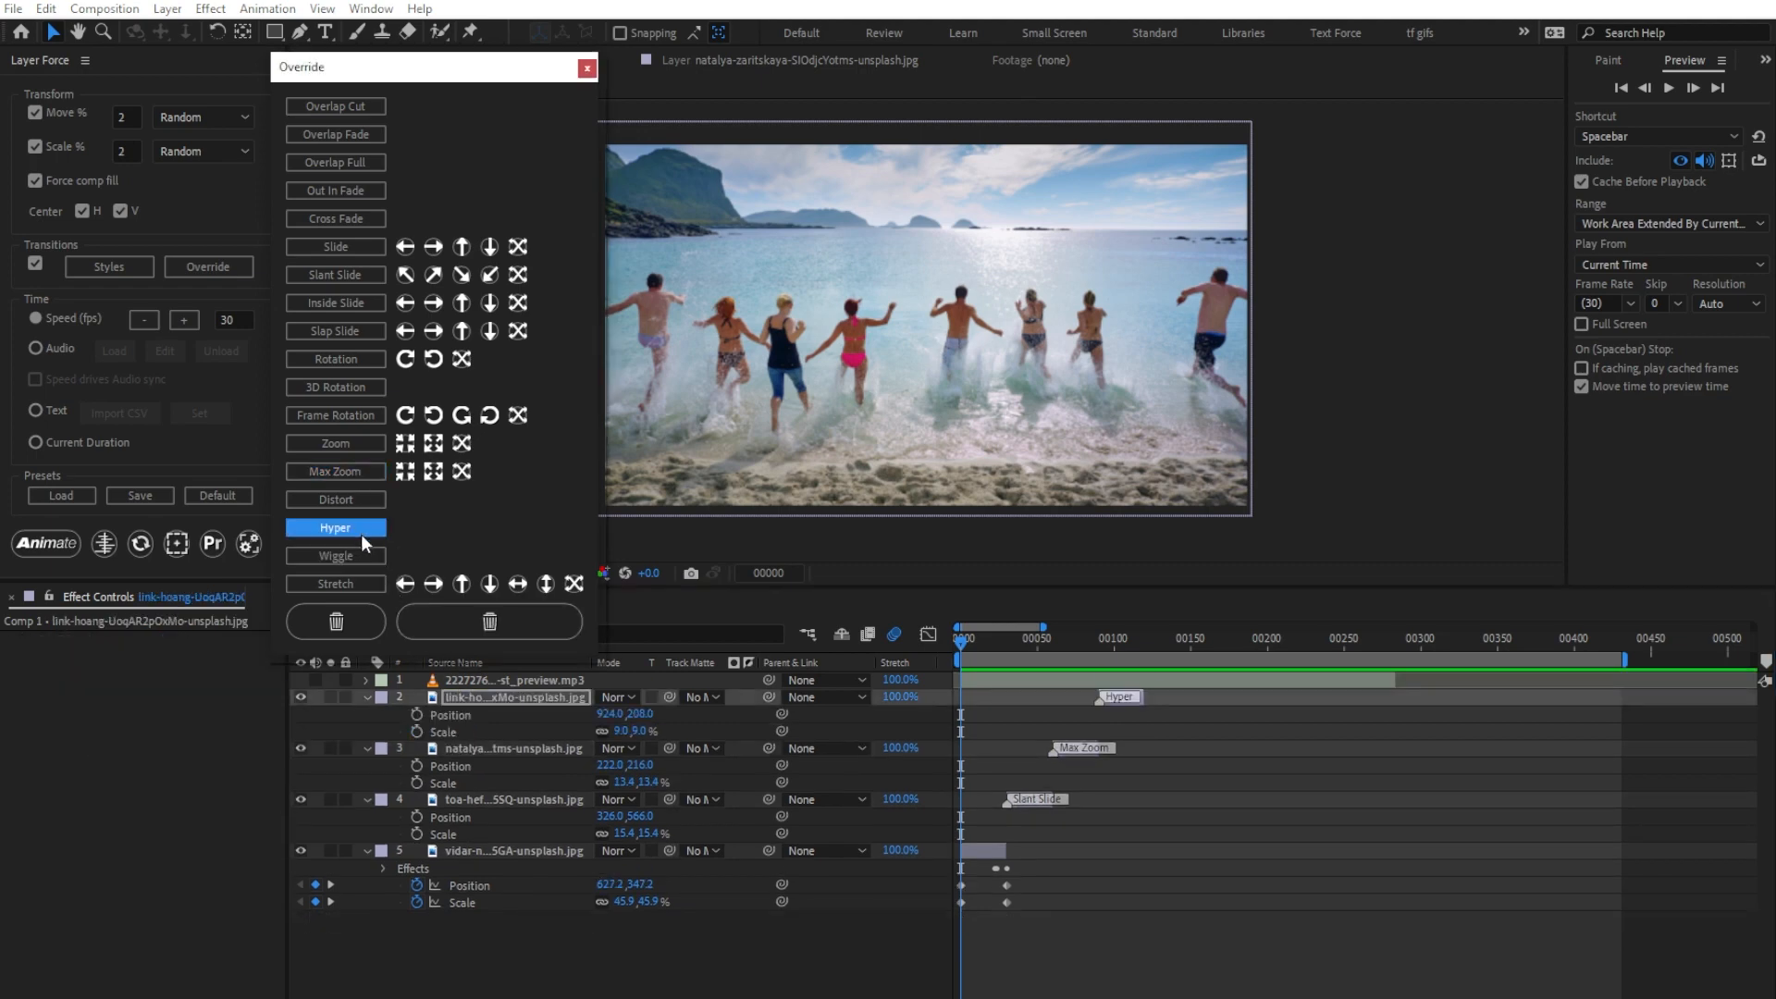
# Step: Animate all four image layers with the assigned transition overrides and preview the result
pyautogui.keyDown('shift'); pyautogui.click(459, 852); pyautogui.keyUp('shift')
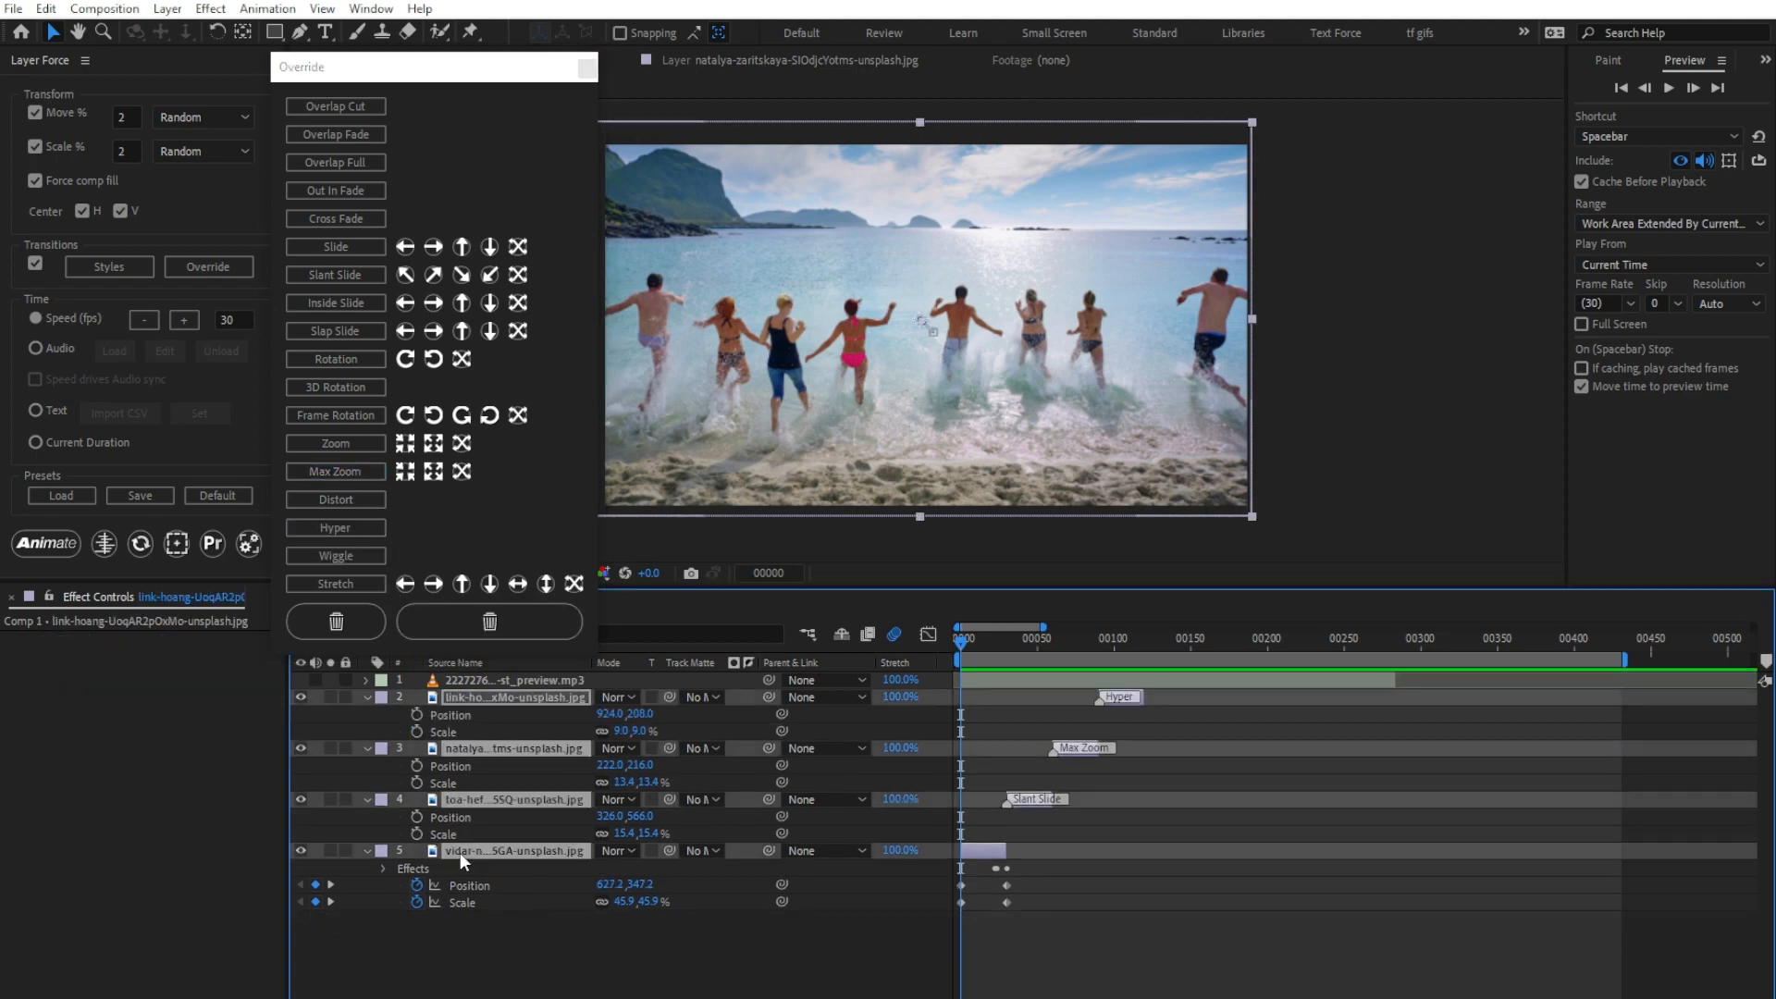
pyautogui.click(37, 540)
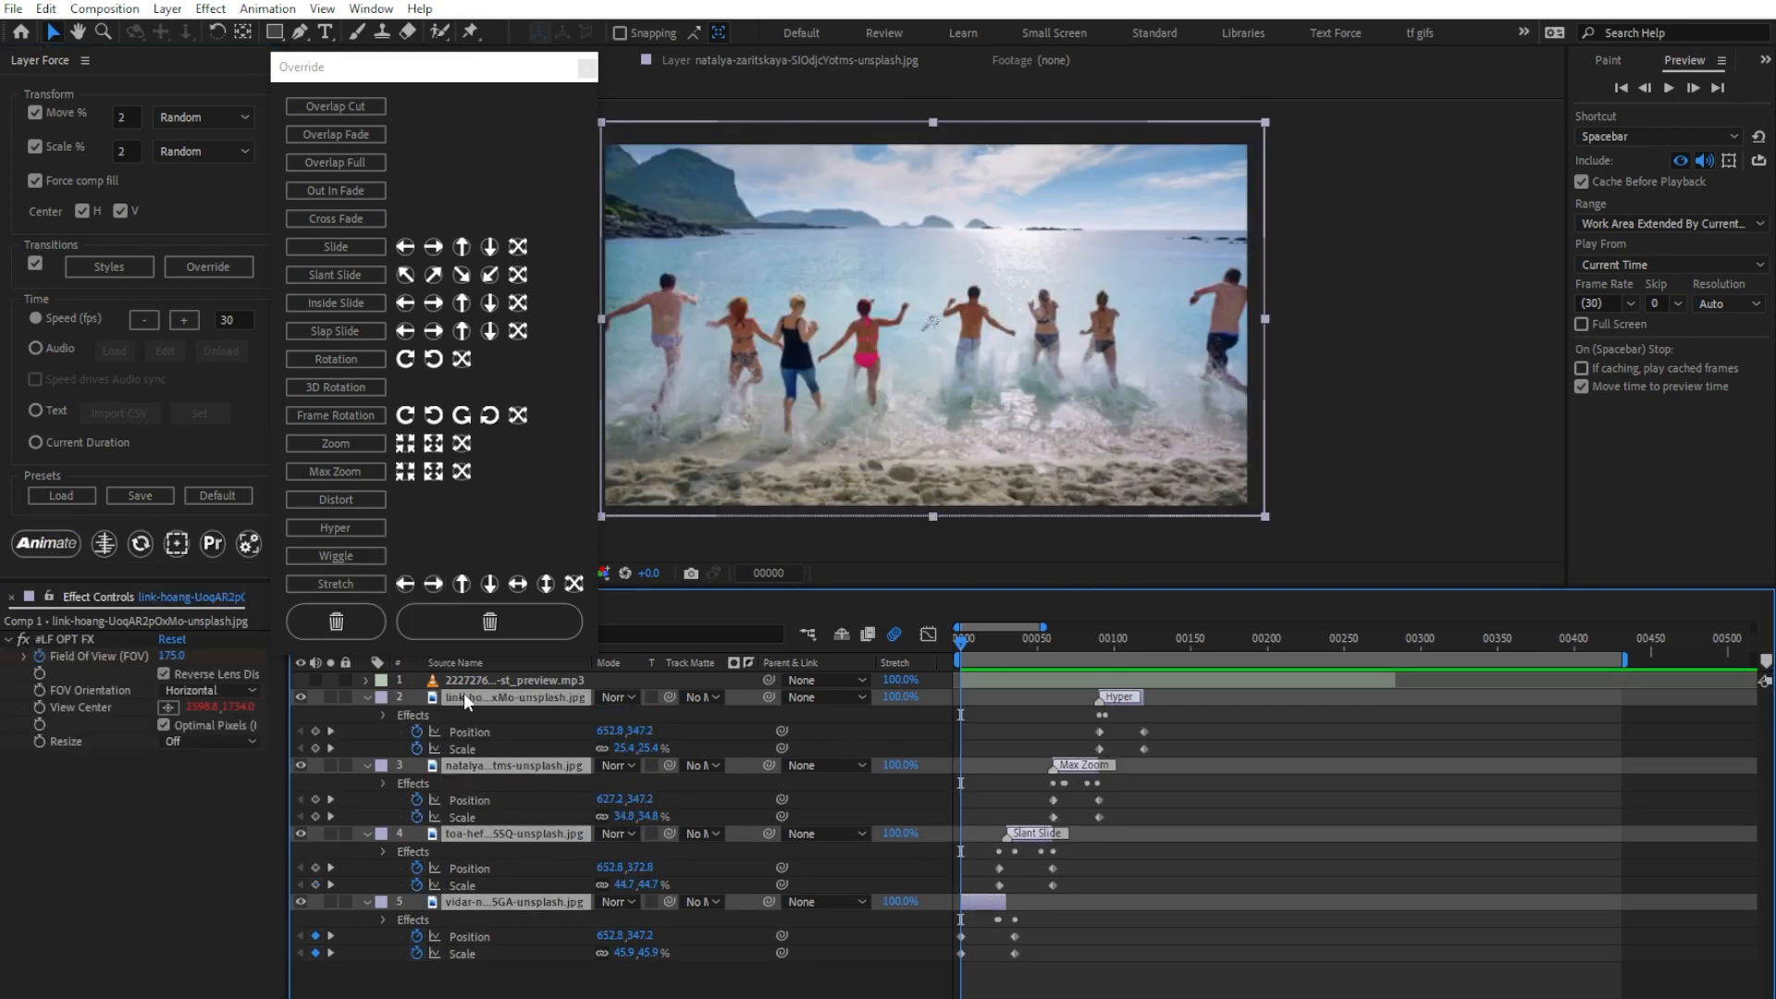
pyautogui.press('space')
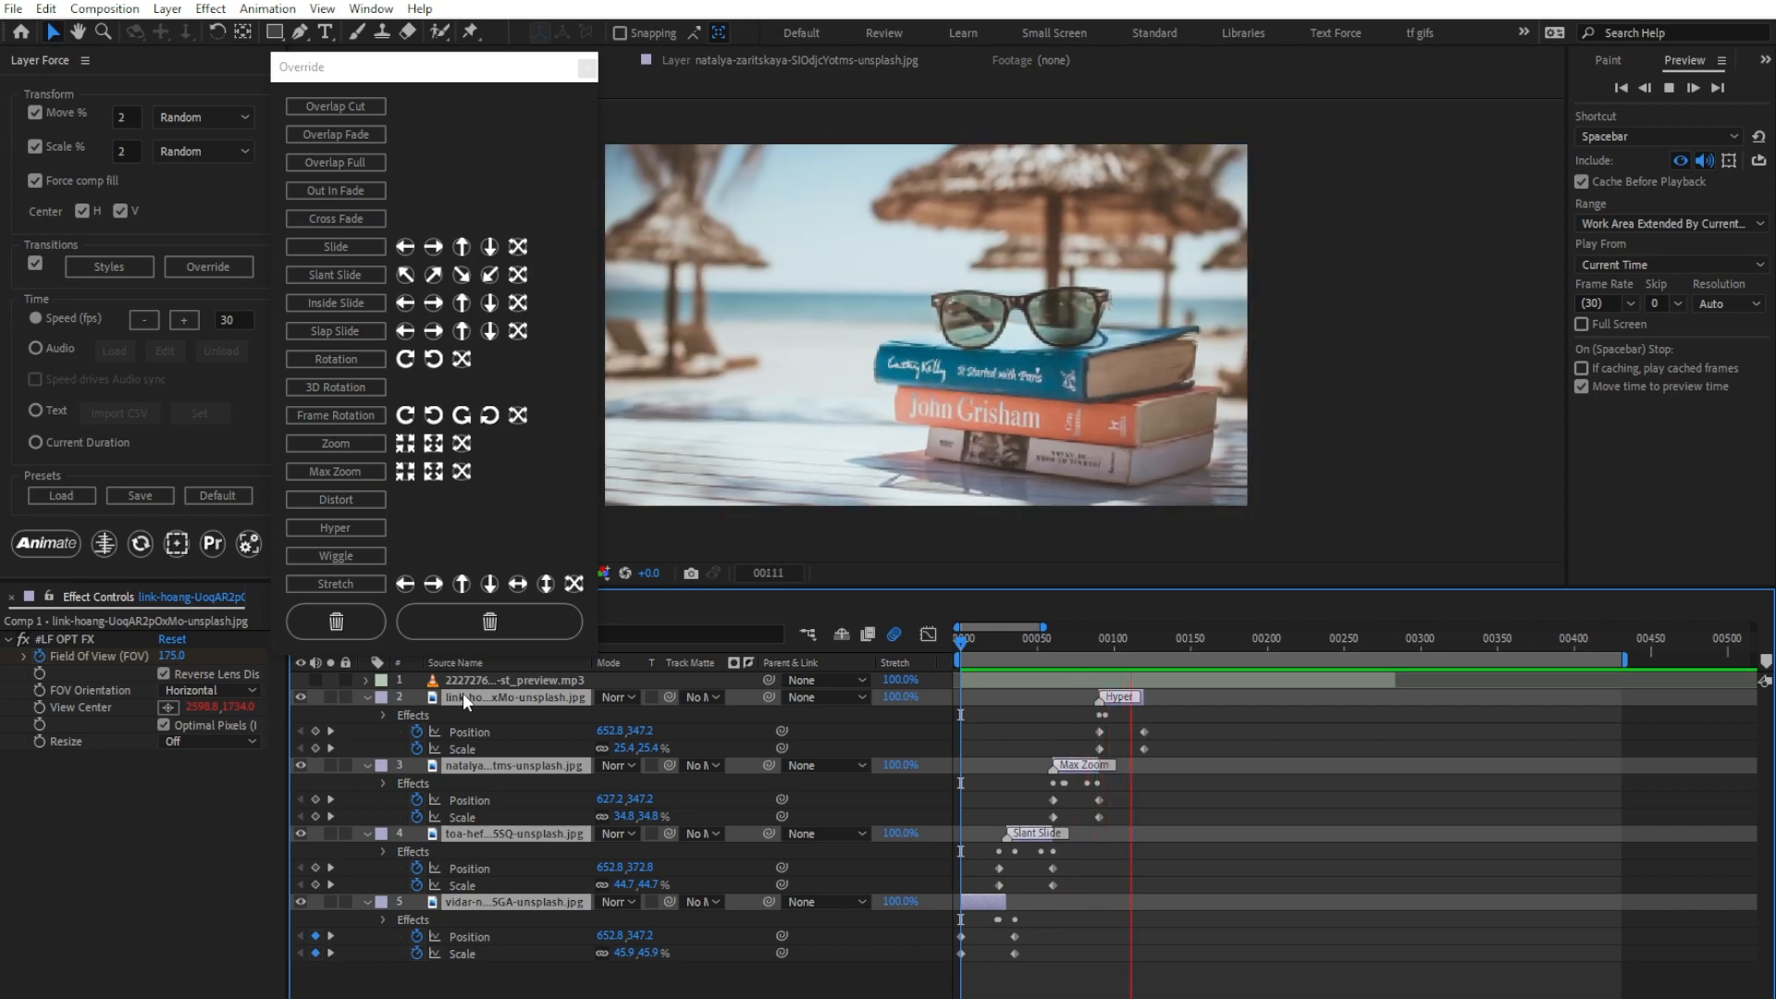
pyautogui.press('space')
# Step: Override layer 4's transition with Slant Slide in the Down Left direction and layer 3's with Max Zoom Out
pyautogui.click(530, 834)
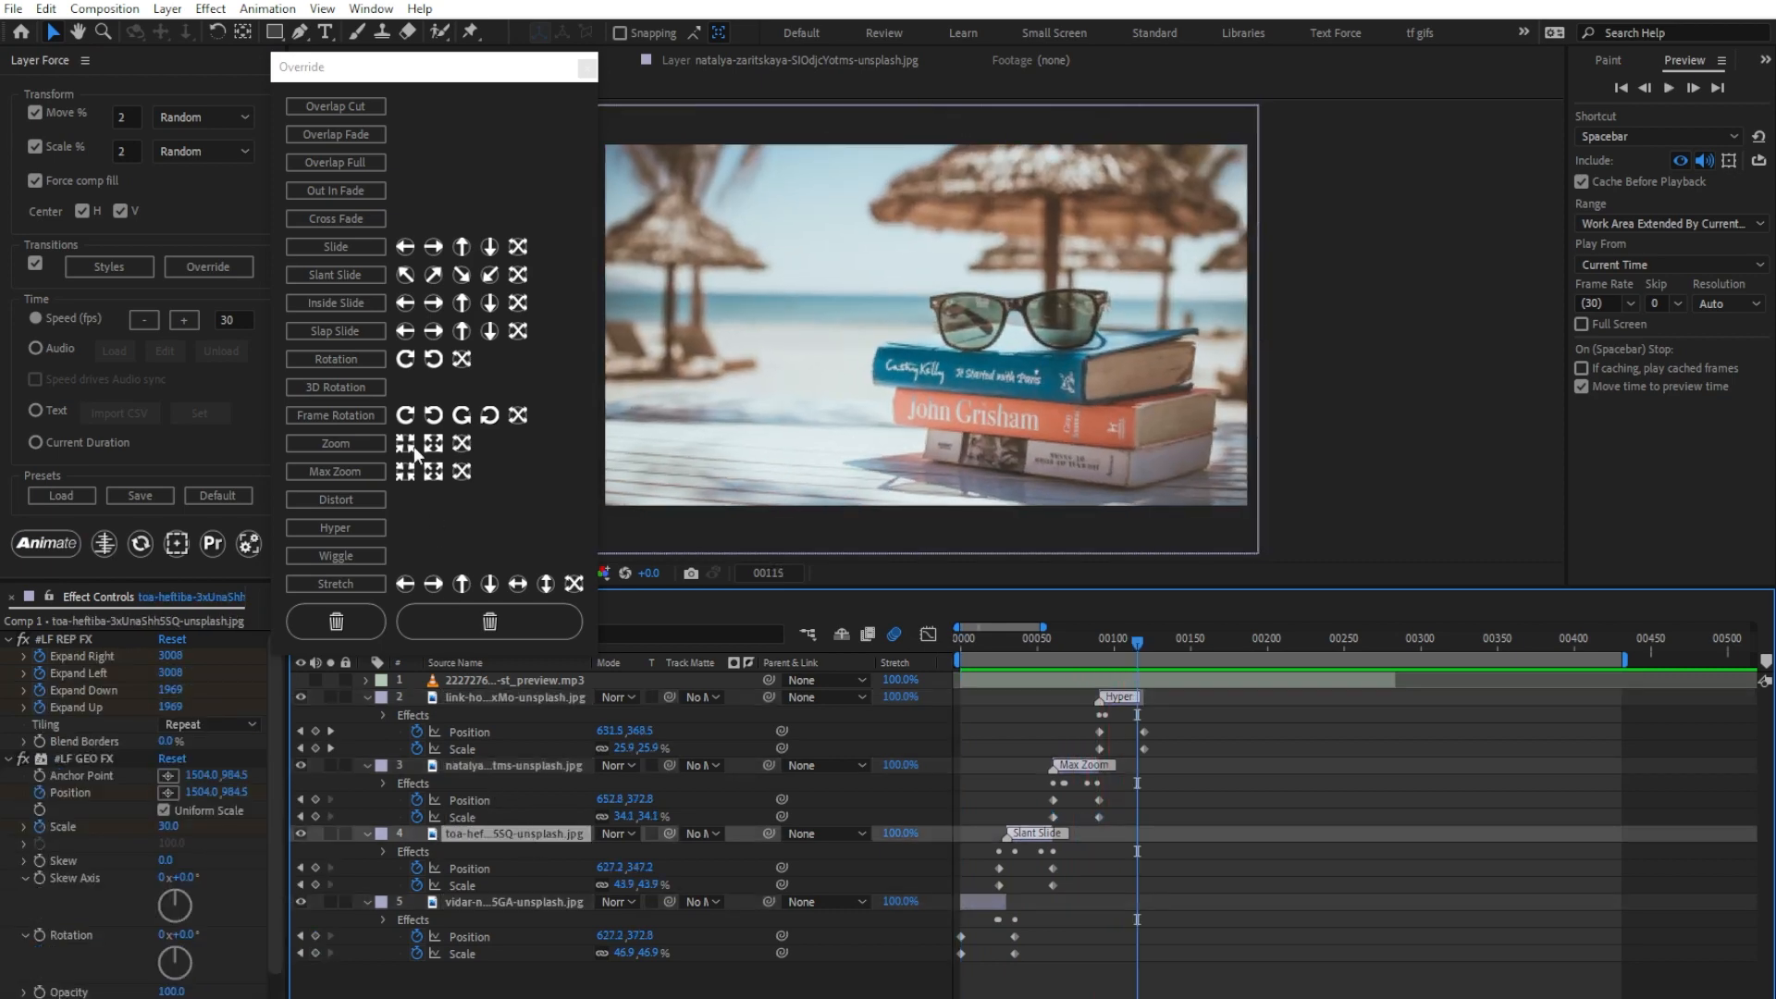
pyautogui.click(490, 277)
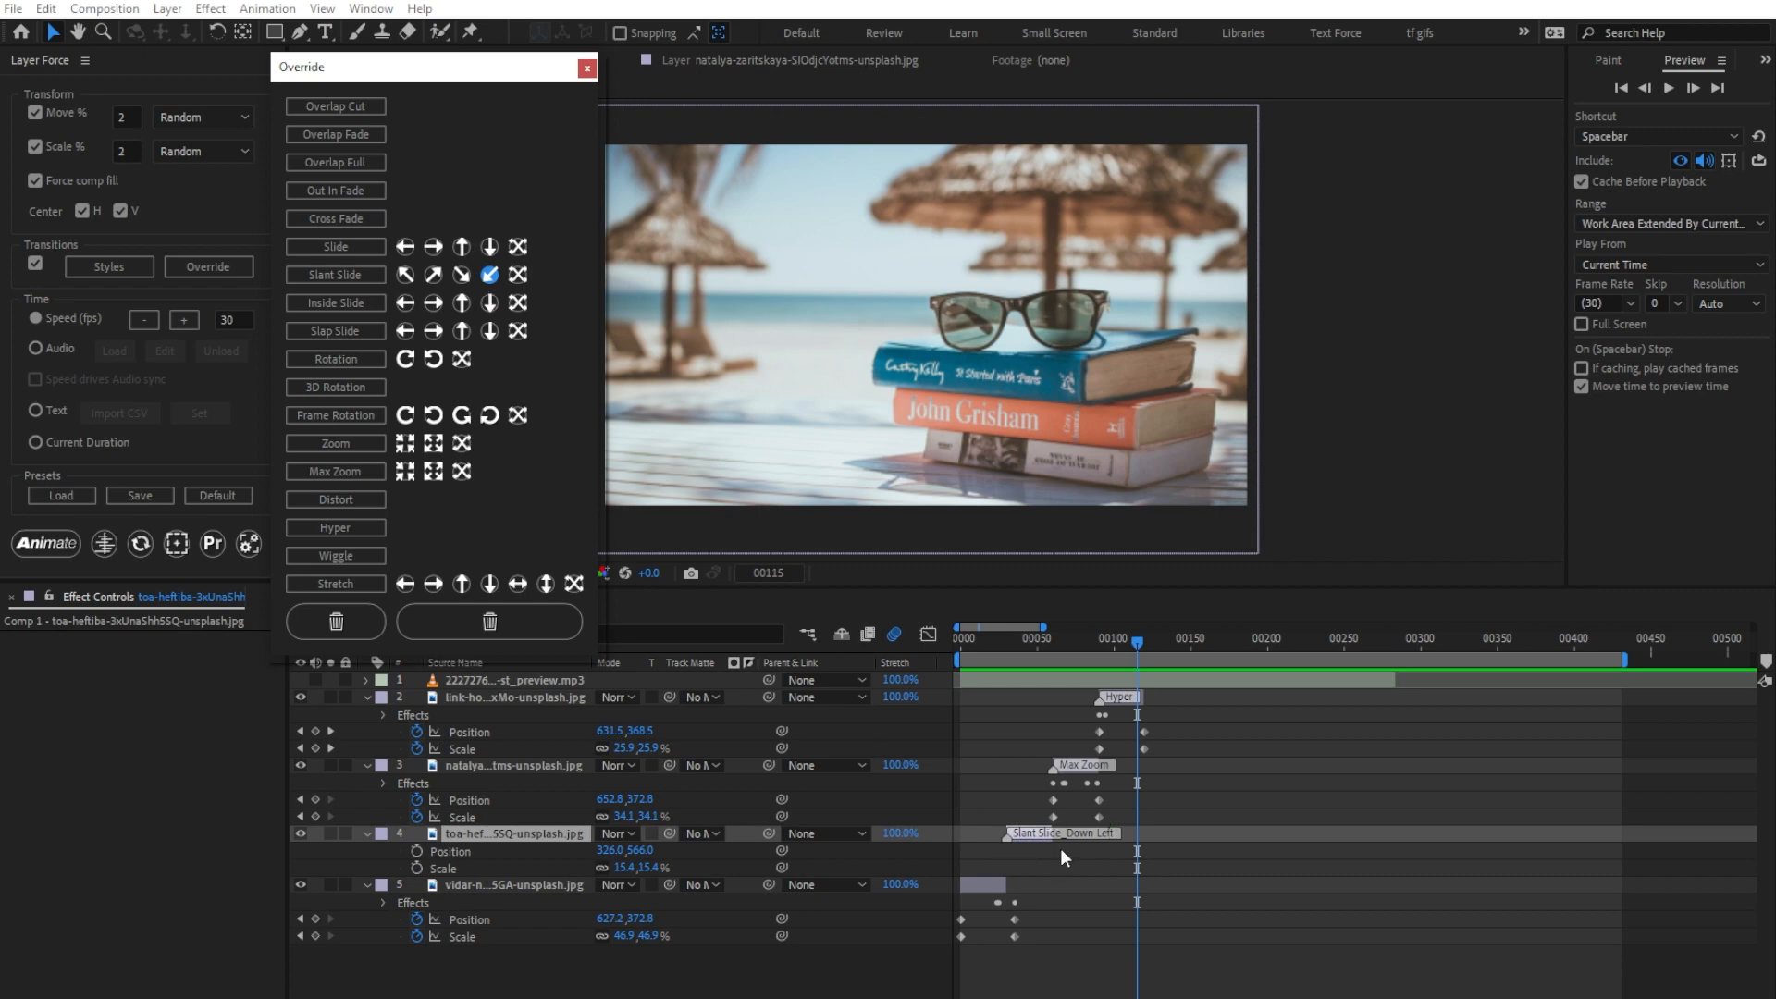
pyautogui.click(549, 765)
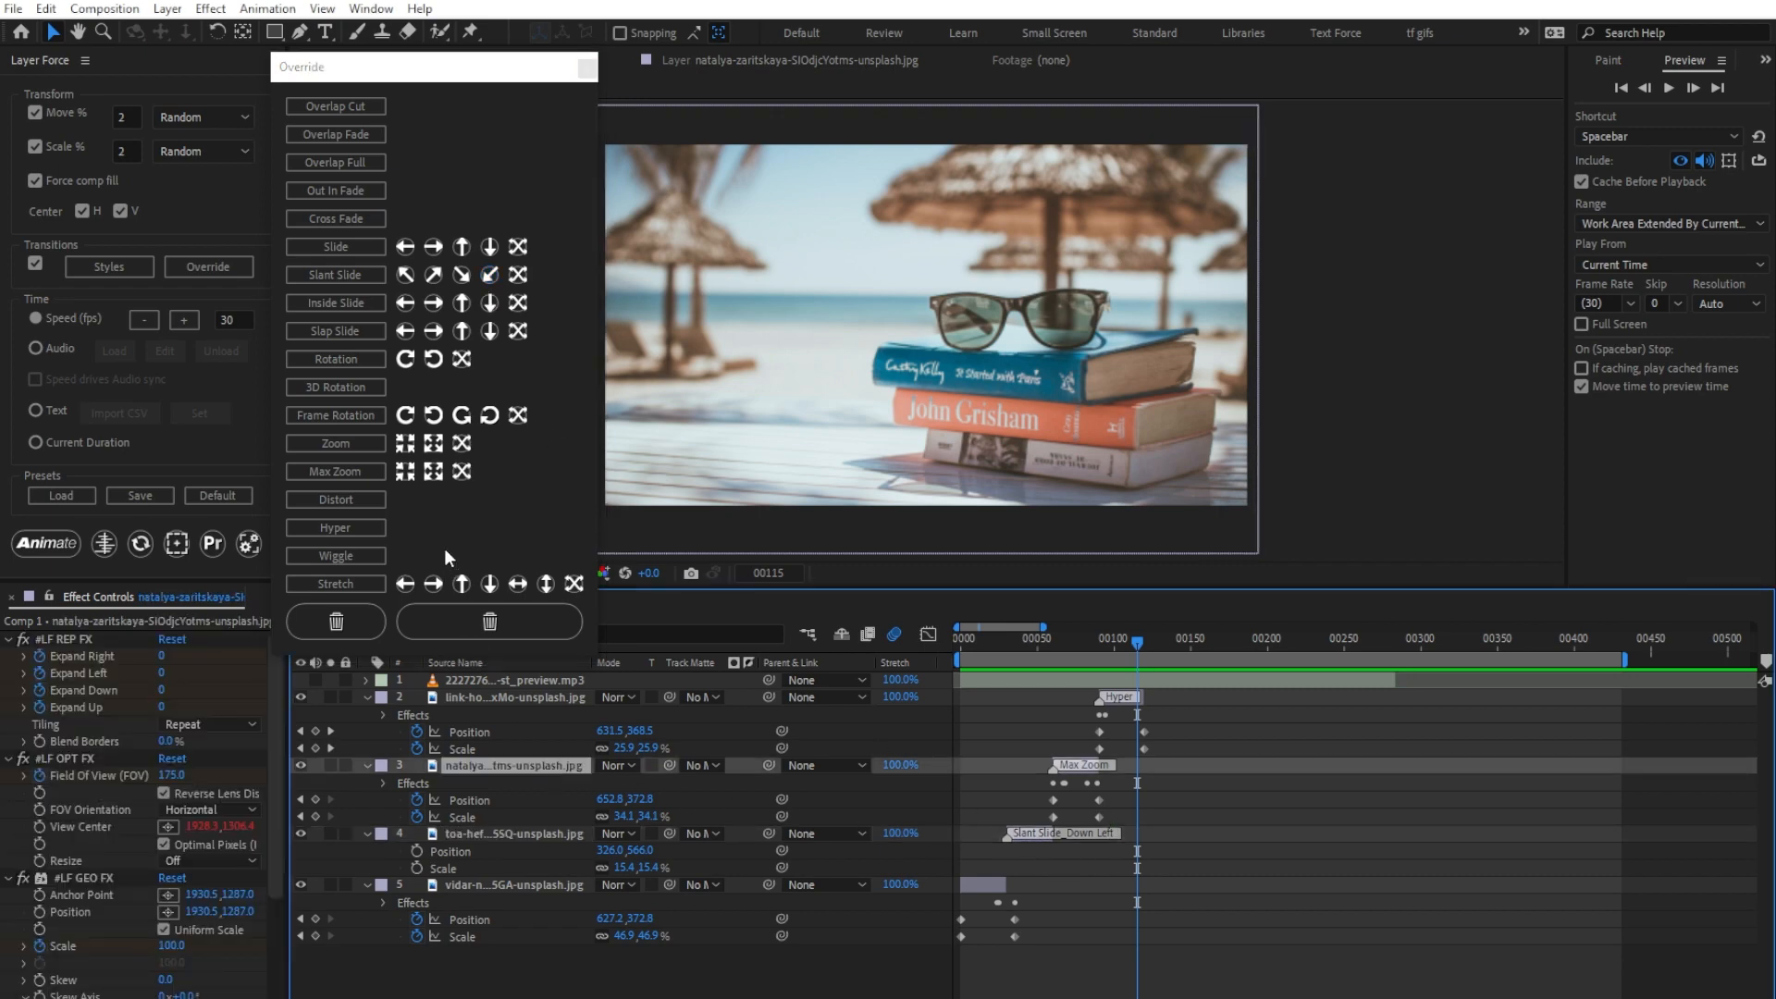
pyautogui.click(427, 474)
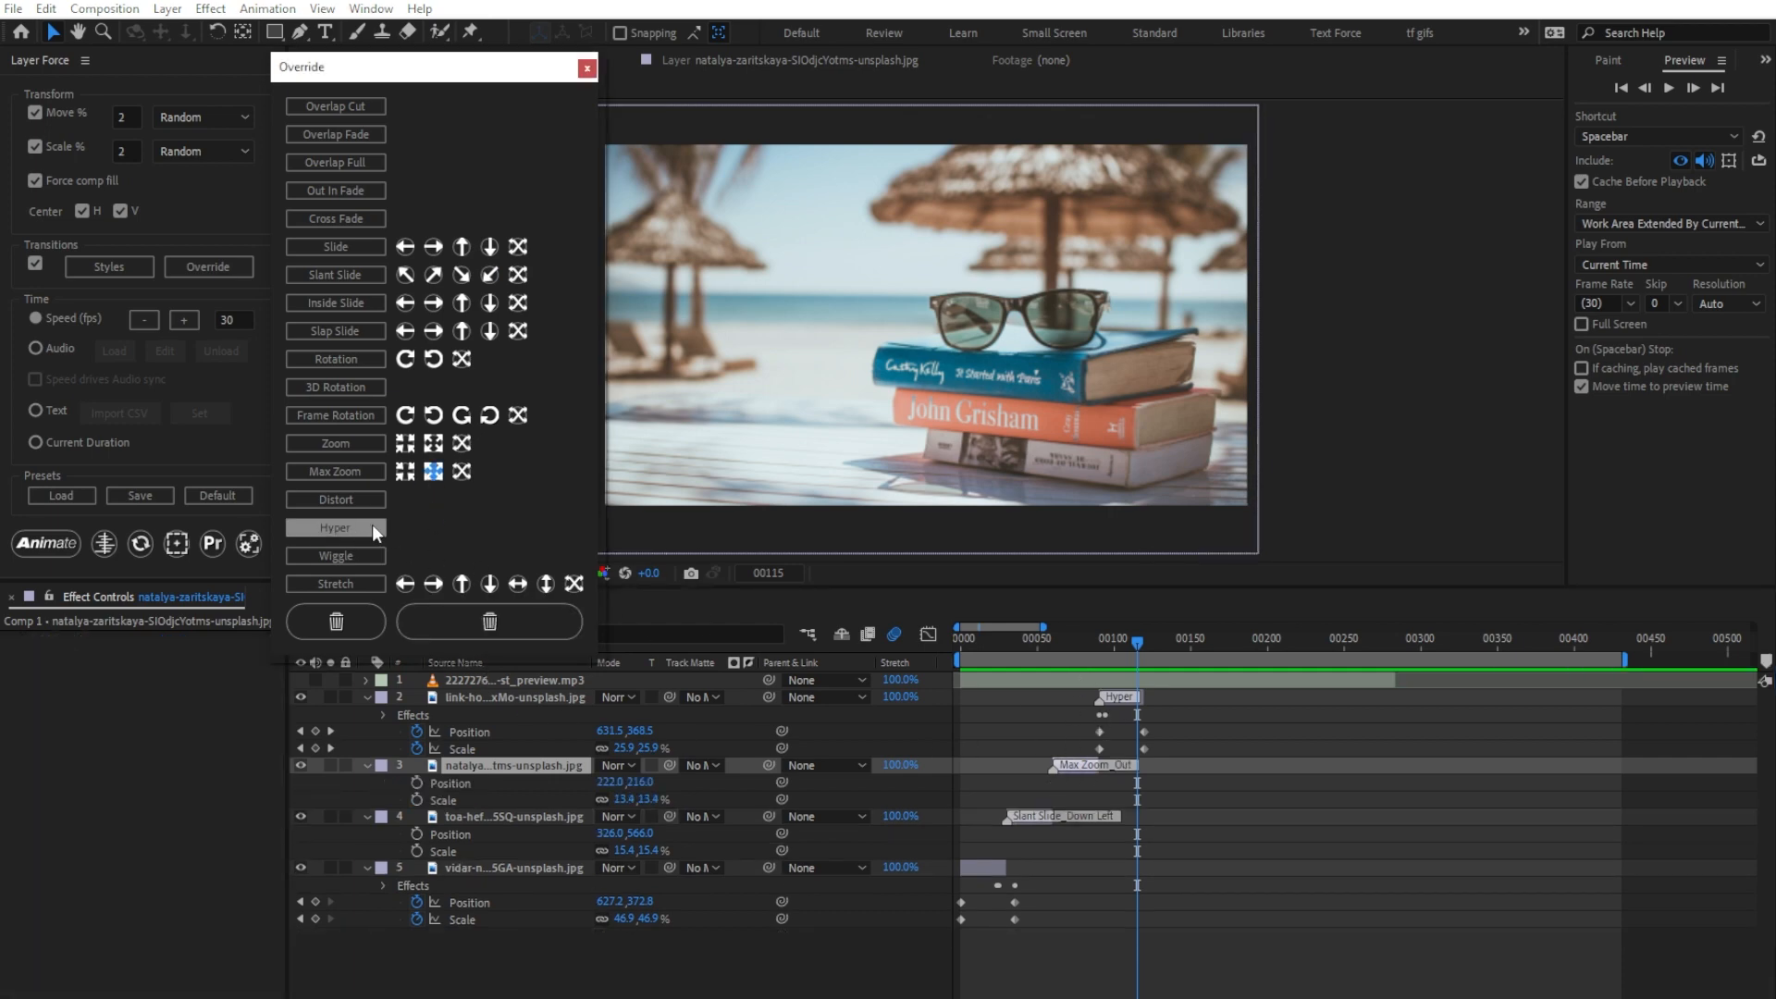
# Step: Animate all four image layers from the first frame with the directional overrides and scrub through the result
pyautogui.click(477, 696)
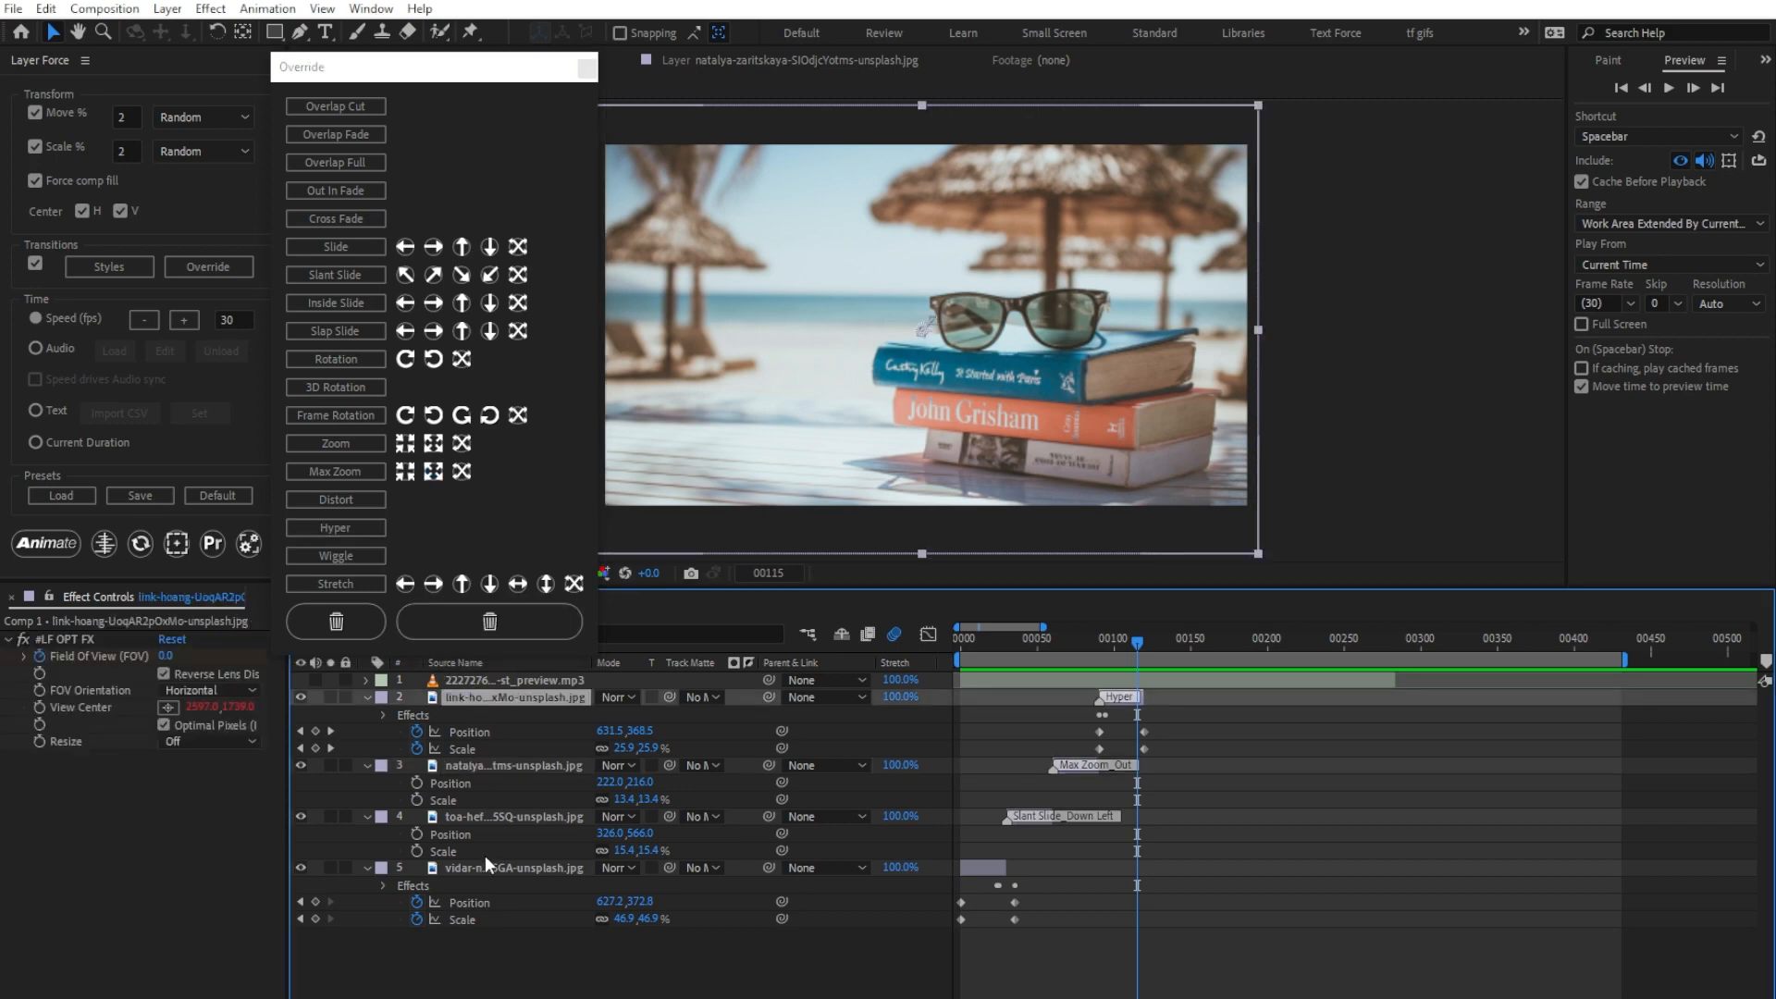
pyautogui.press('Home')
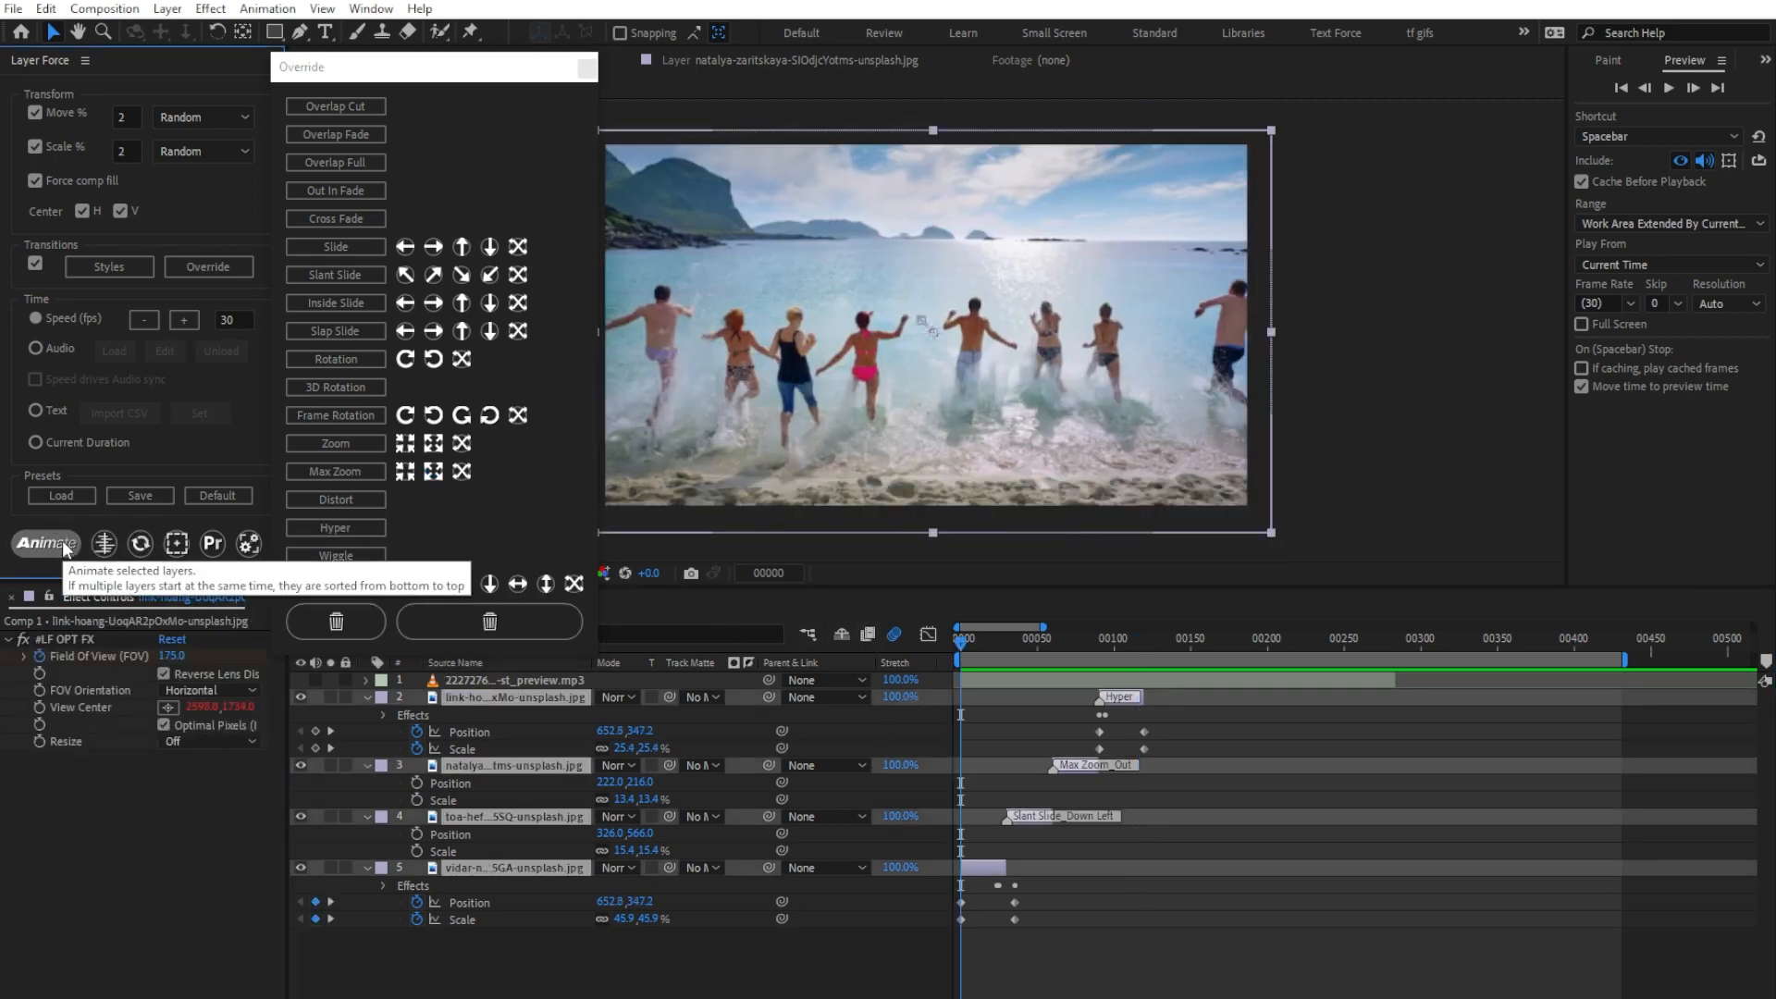
pyautogui.click(64, 547)
pyautogui.moveTo(967, 640); pyautogui.dragTo(1115, 664)
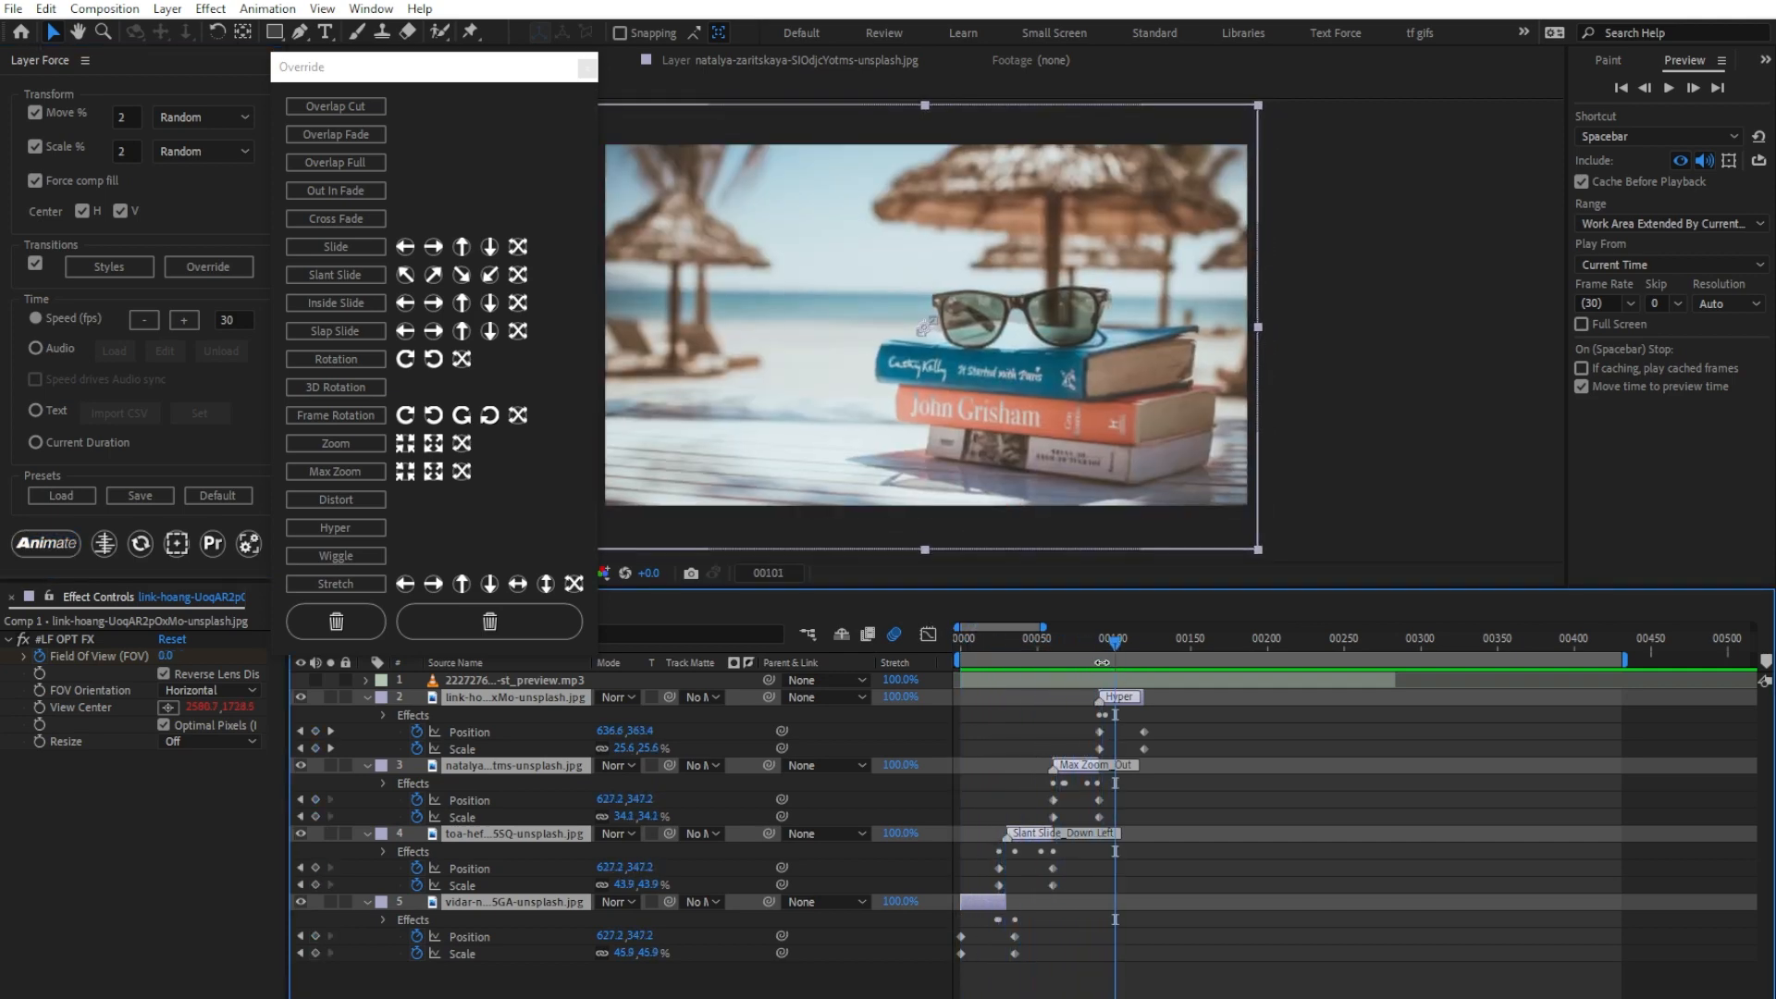
# Step: Set the transition style durations to 20 for Slant Slide, 25 for Max Zoom and 15 for Hyper
pyautogui.click(130, 267)
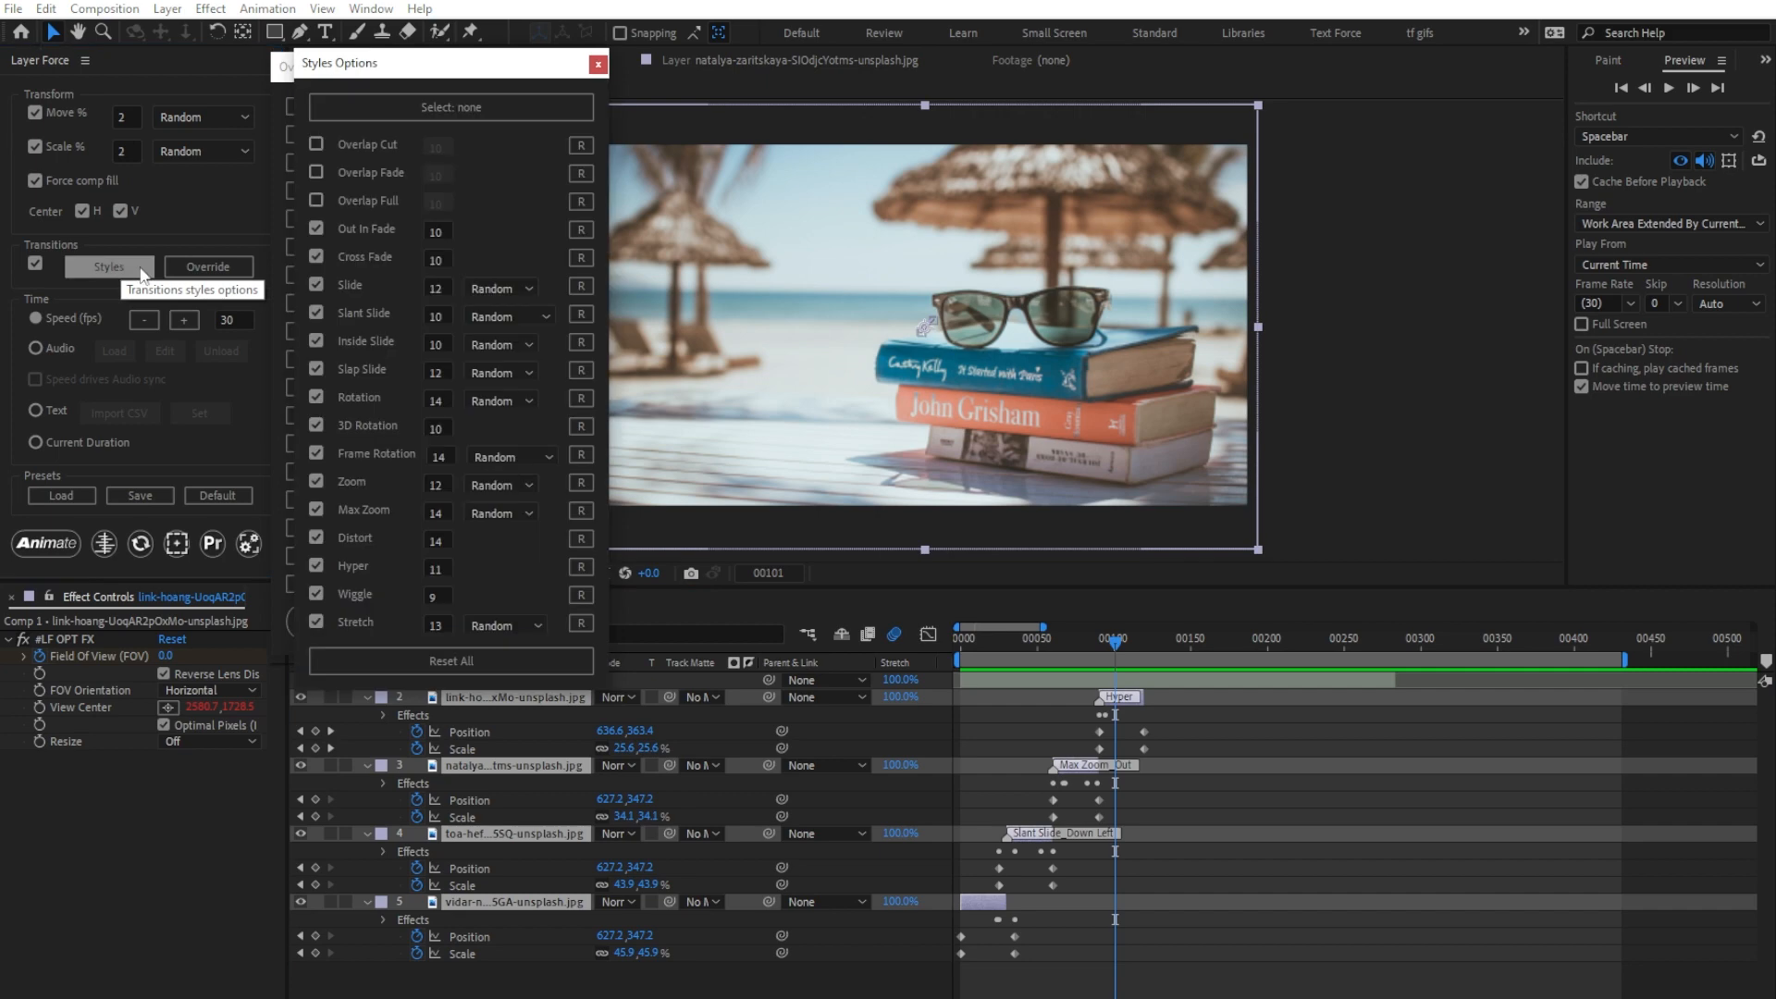
pyautogui.click(440, 316)
pyautogui.write('20')
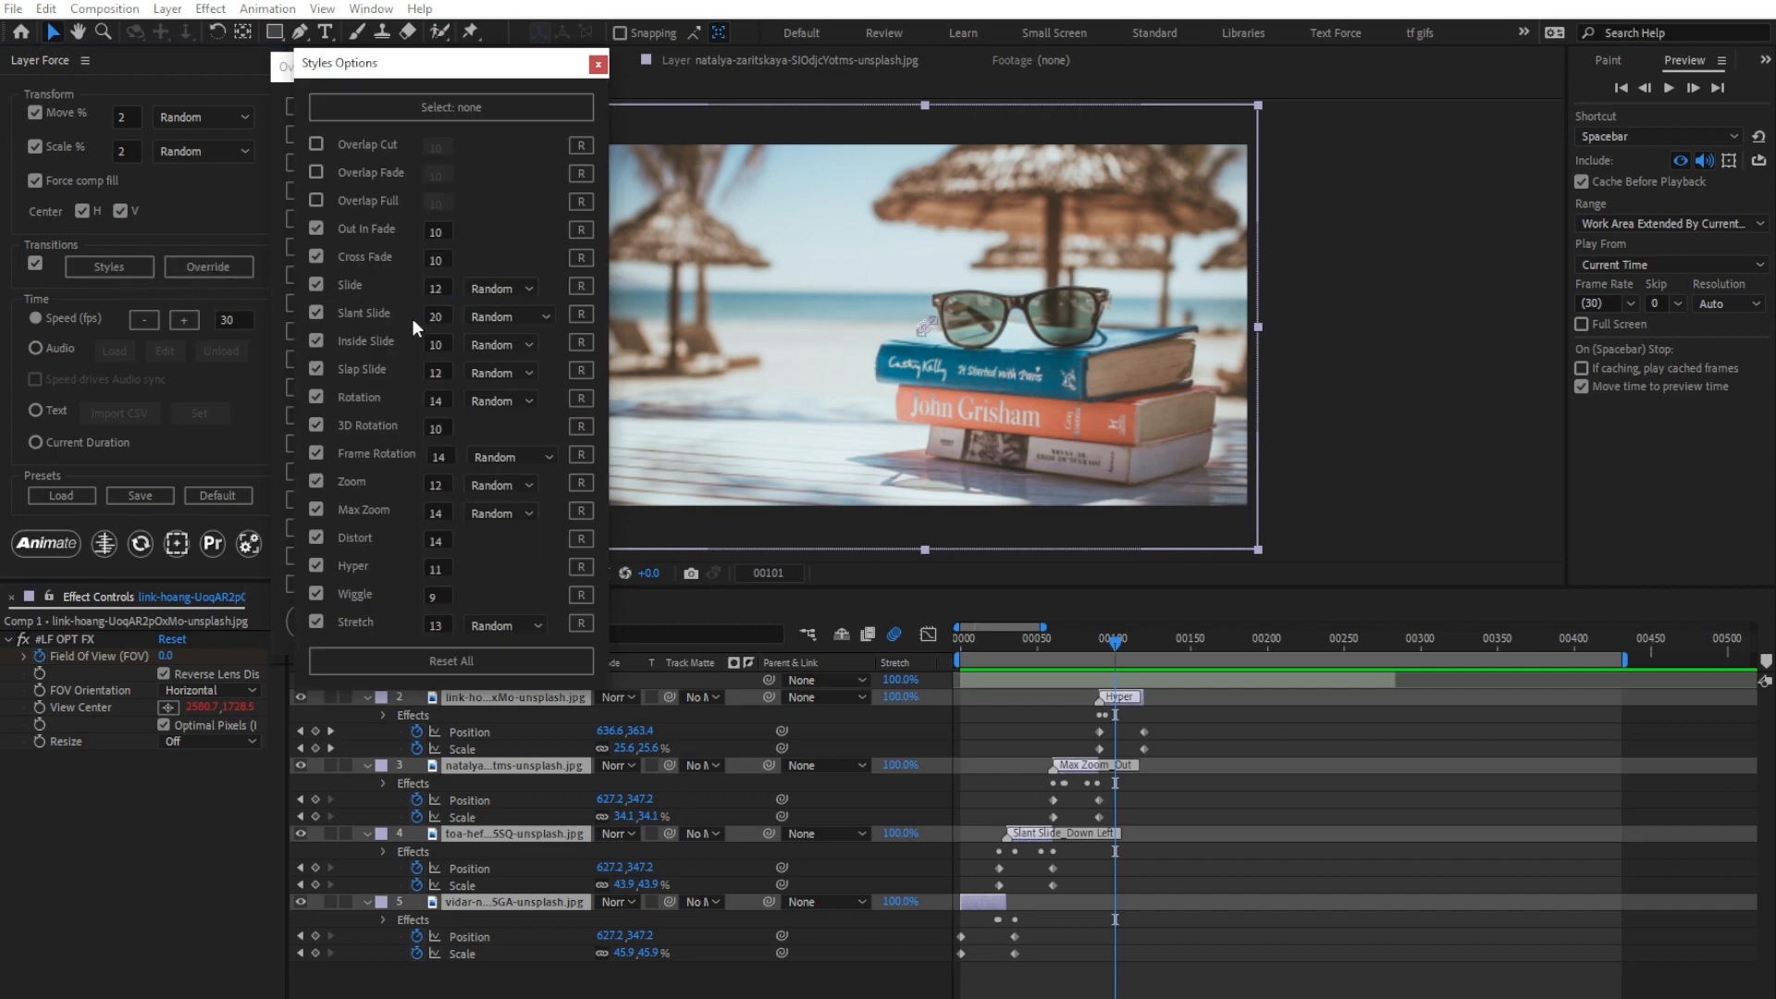
pyautogui.click(436, 512)
pyautogui.write('25')
pyautogui.click(430, 569)
pyautogui.write('15')
# Step: Re-animate the image layers from the first frame with the changed style durations and preview the transitions
pyautogui.moveTo(1006, 646); pyautogui.dragTo(833, 634)
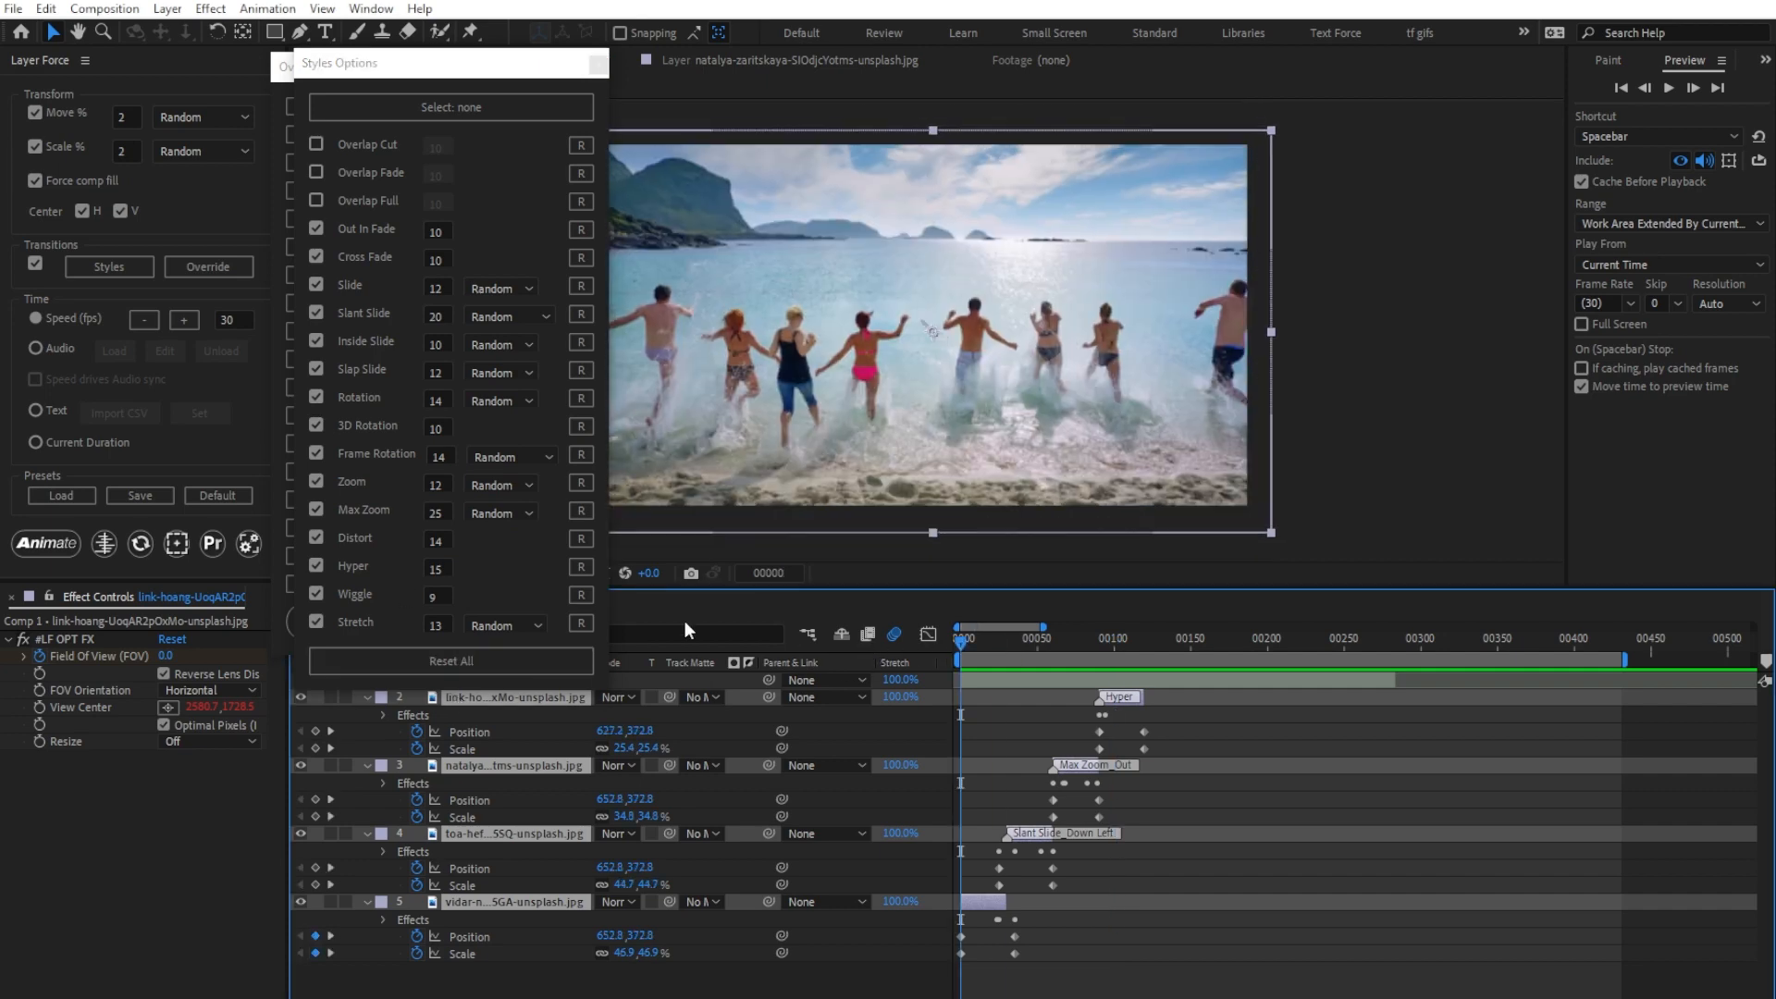
pyautogui.click(63, 542)
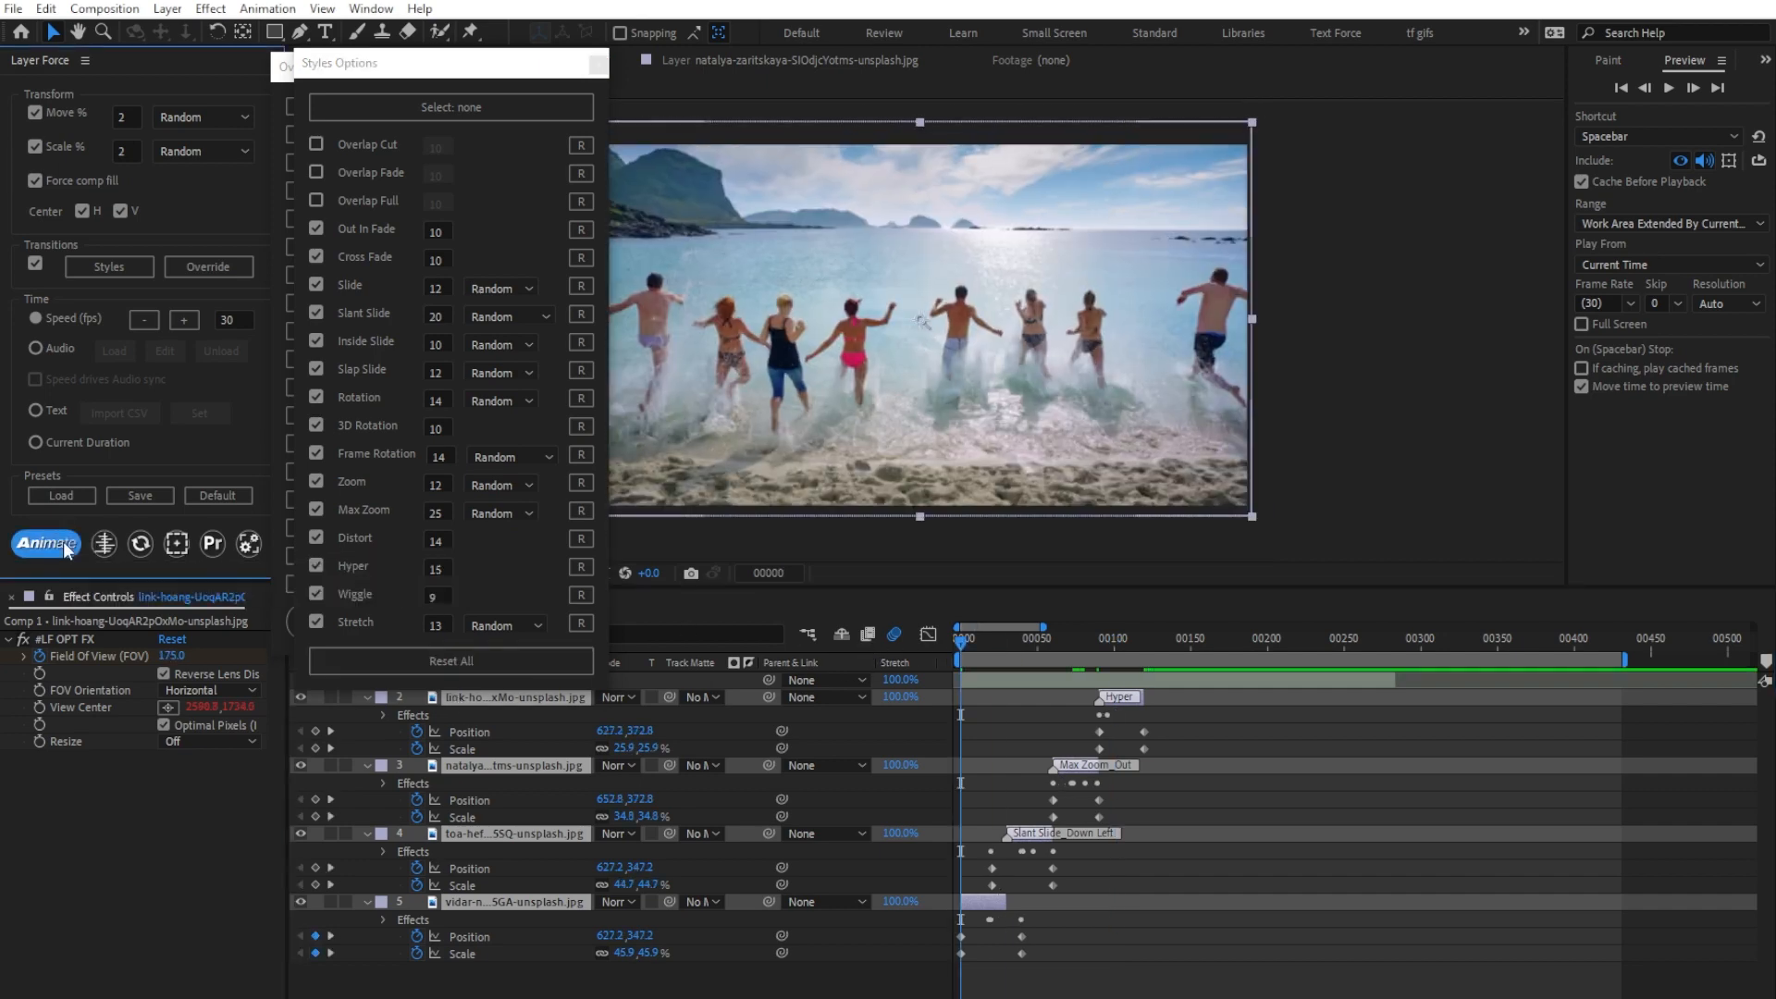
pyautogui.click(489, 699)
pyautogui.press('space')
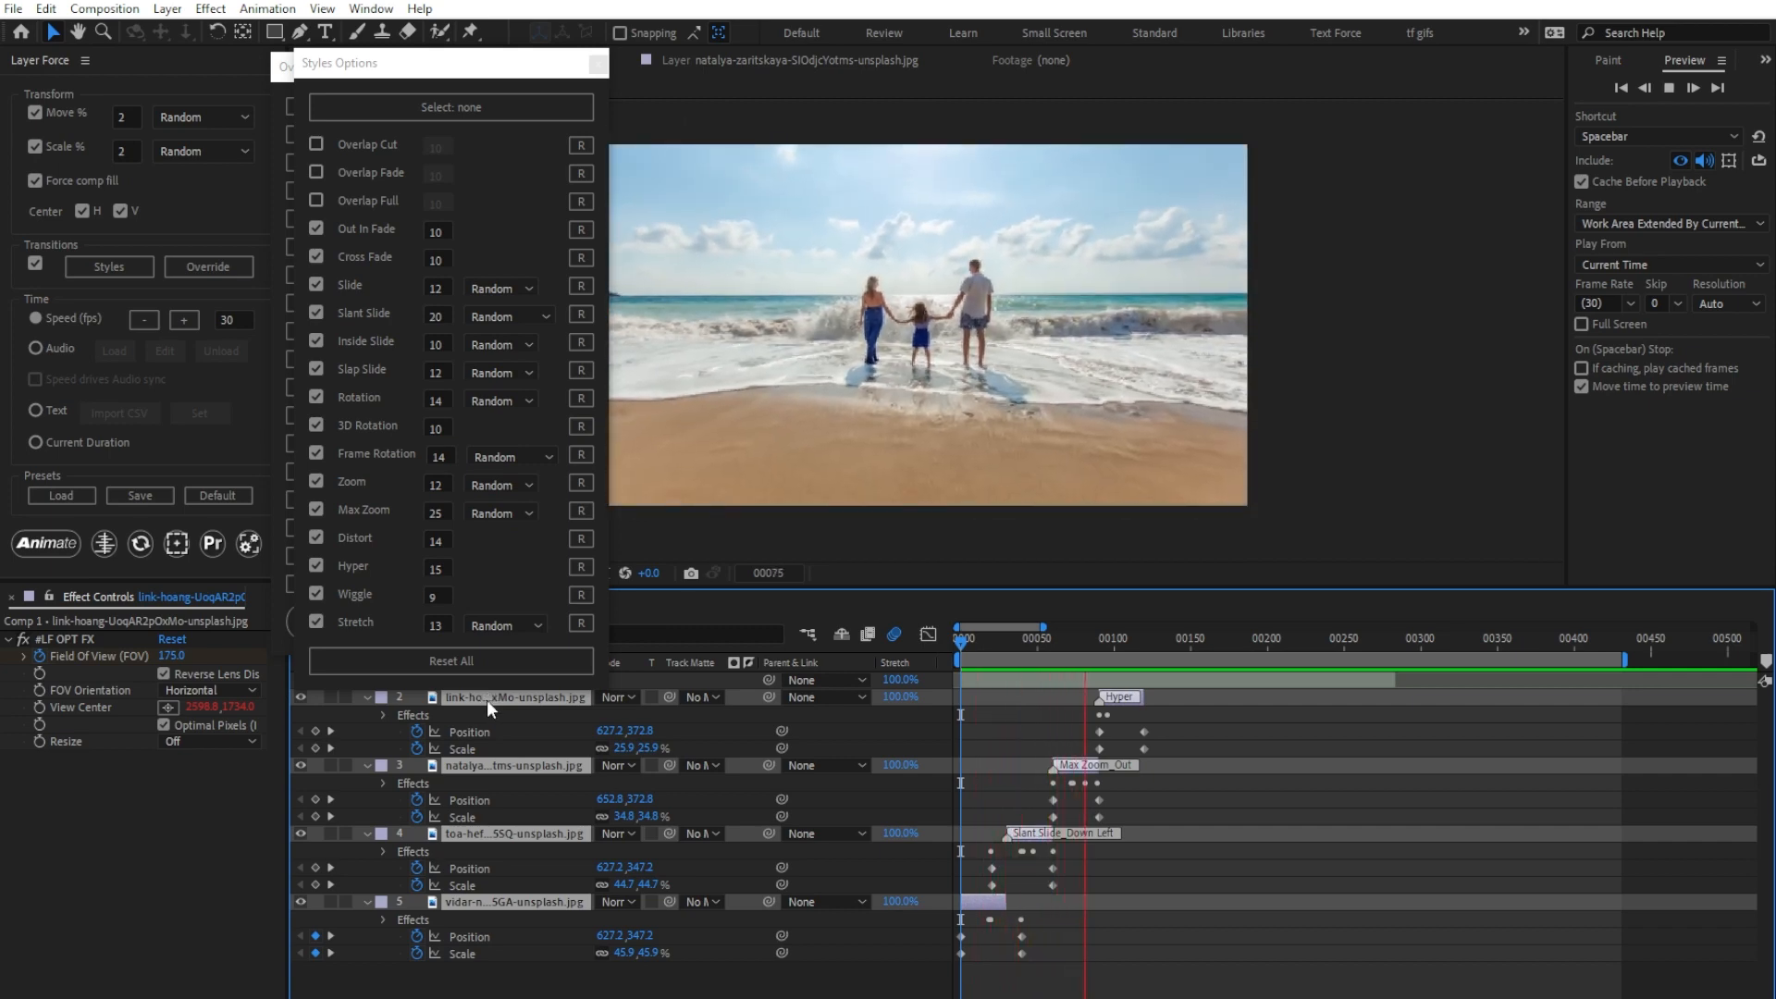
pyautogui.press('space')
# Step: Reset all transition styles to their defaults and clear the direction and transition overrides from the image layers
pyautogui.click(498, 672)
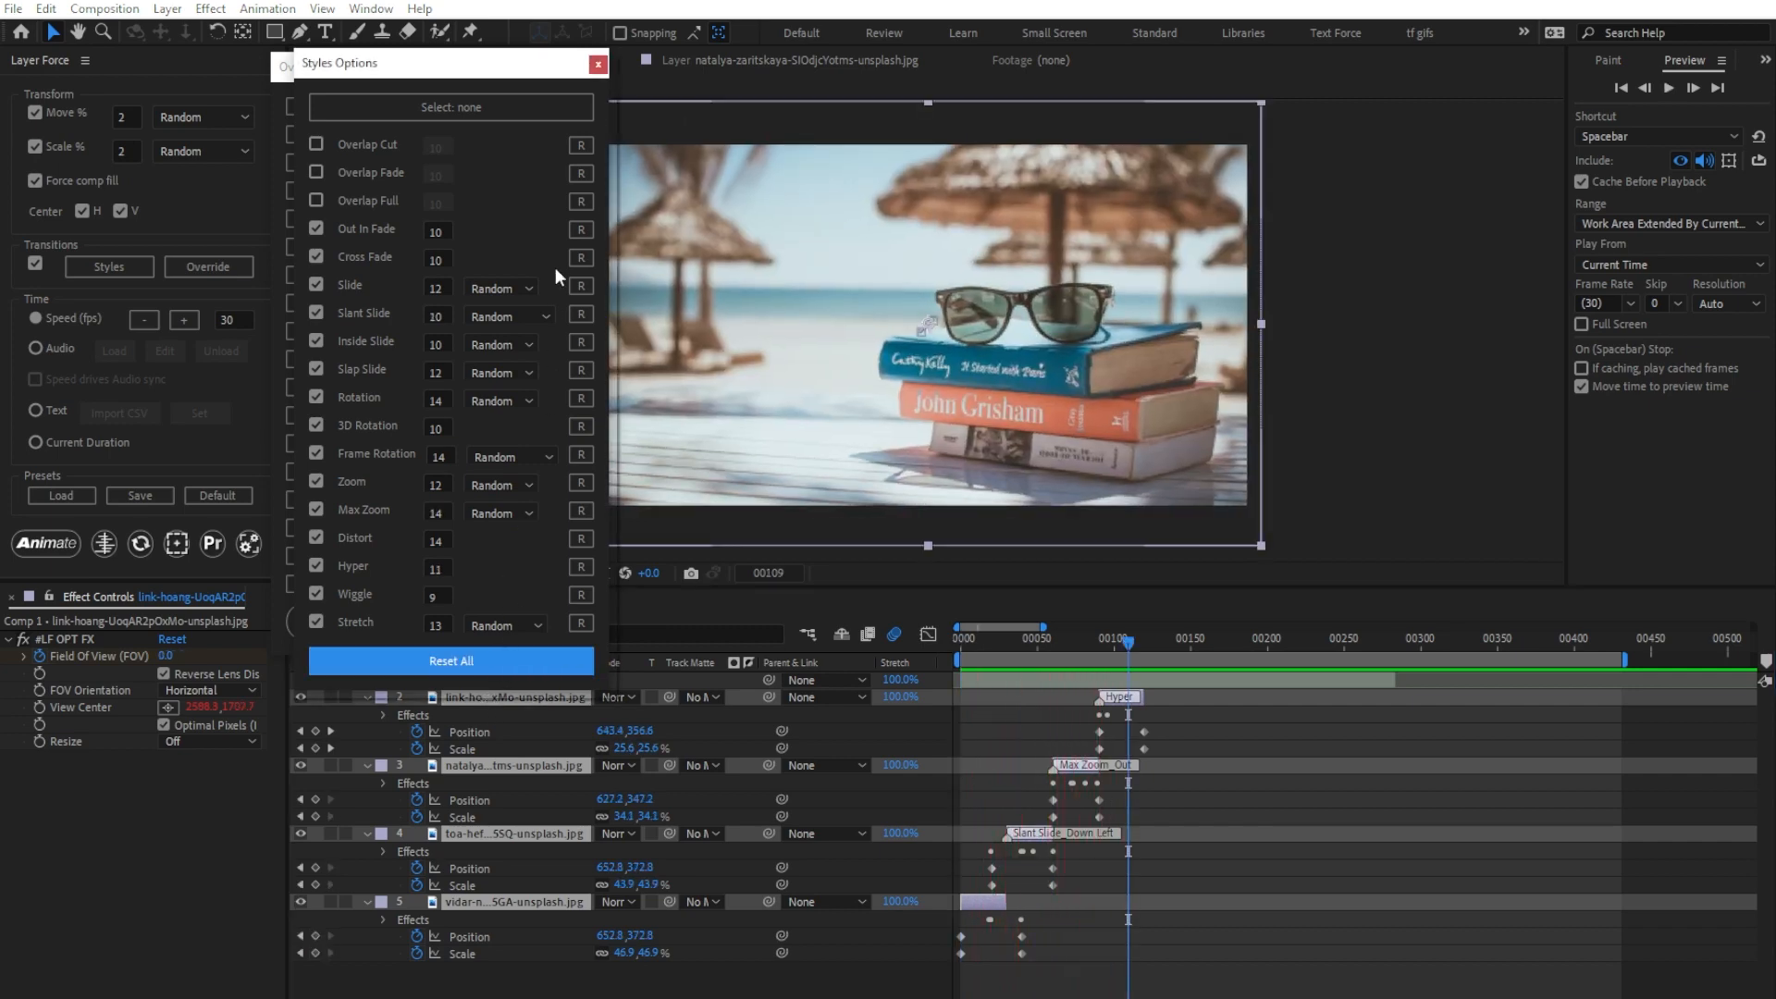
pyautogui.click(597, 65)
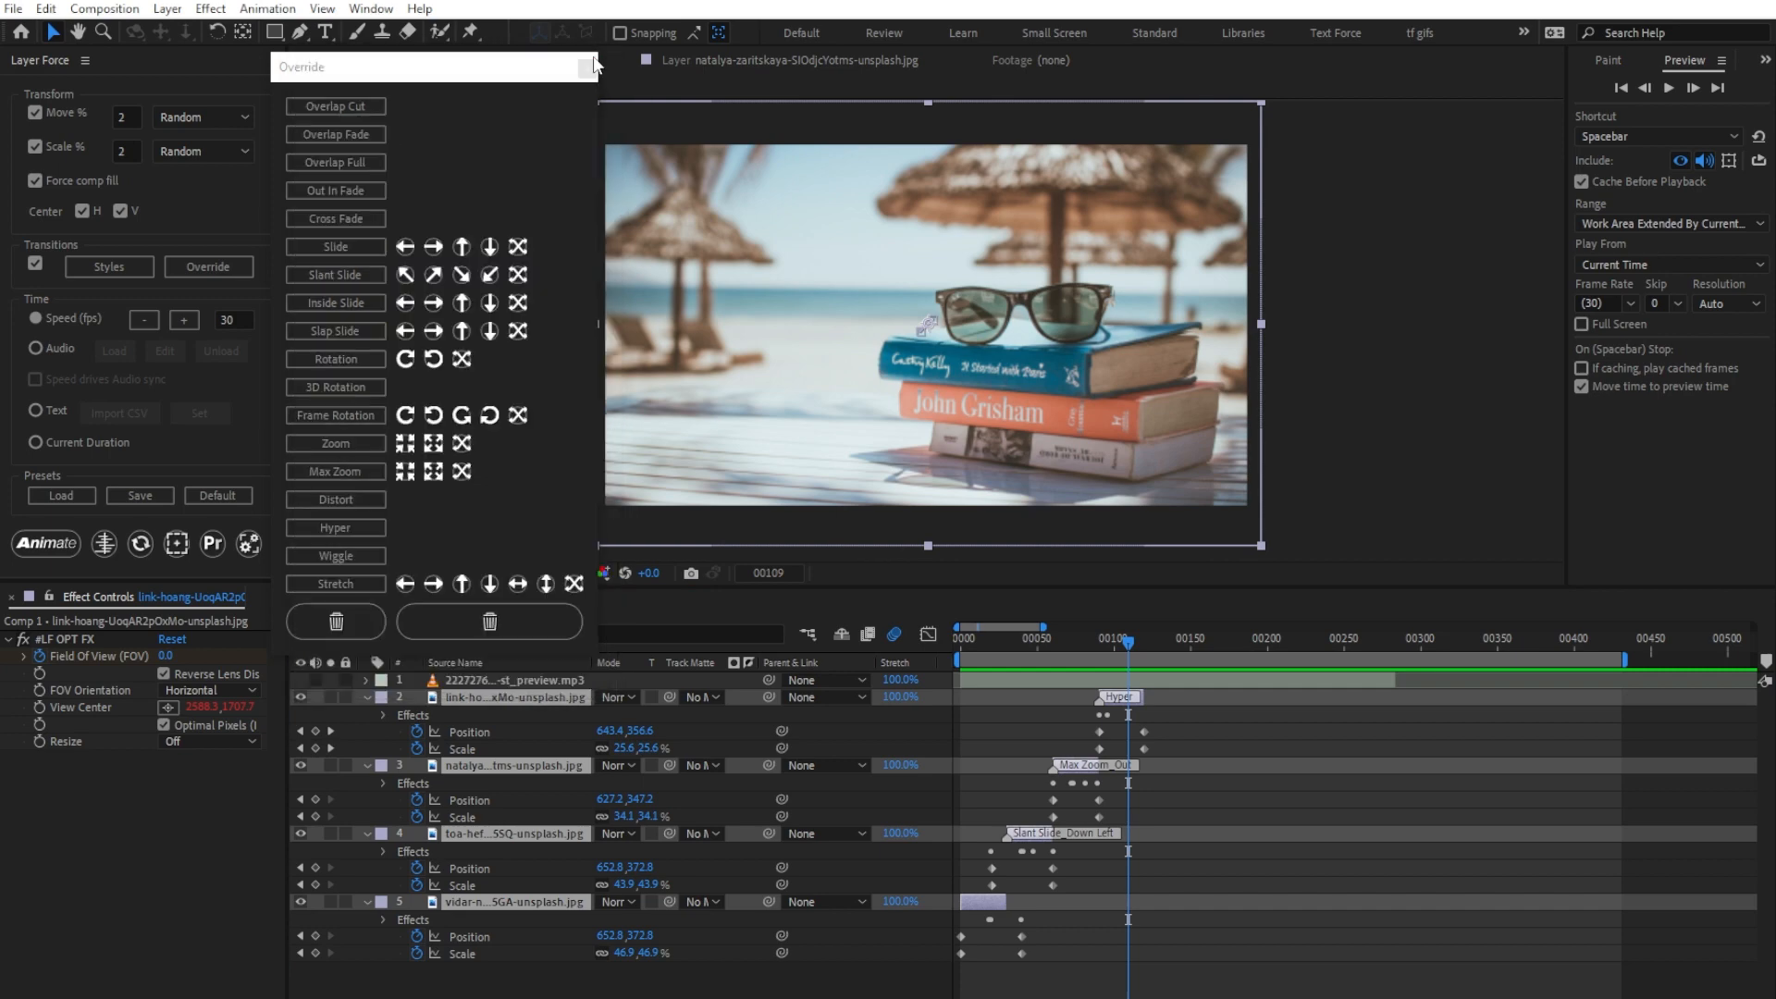
pyautogui.click(497, 613)
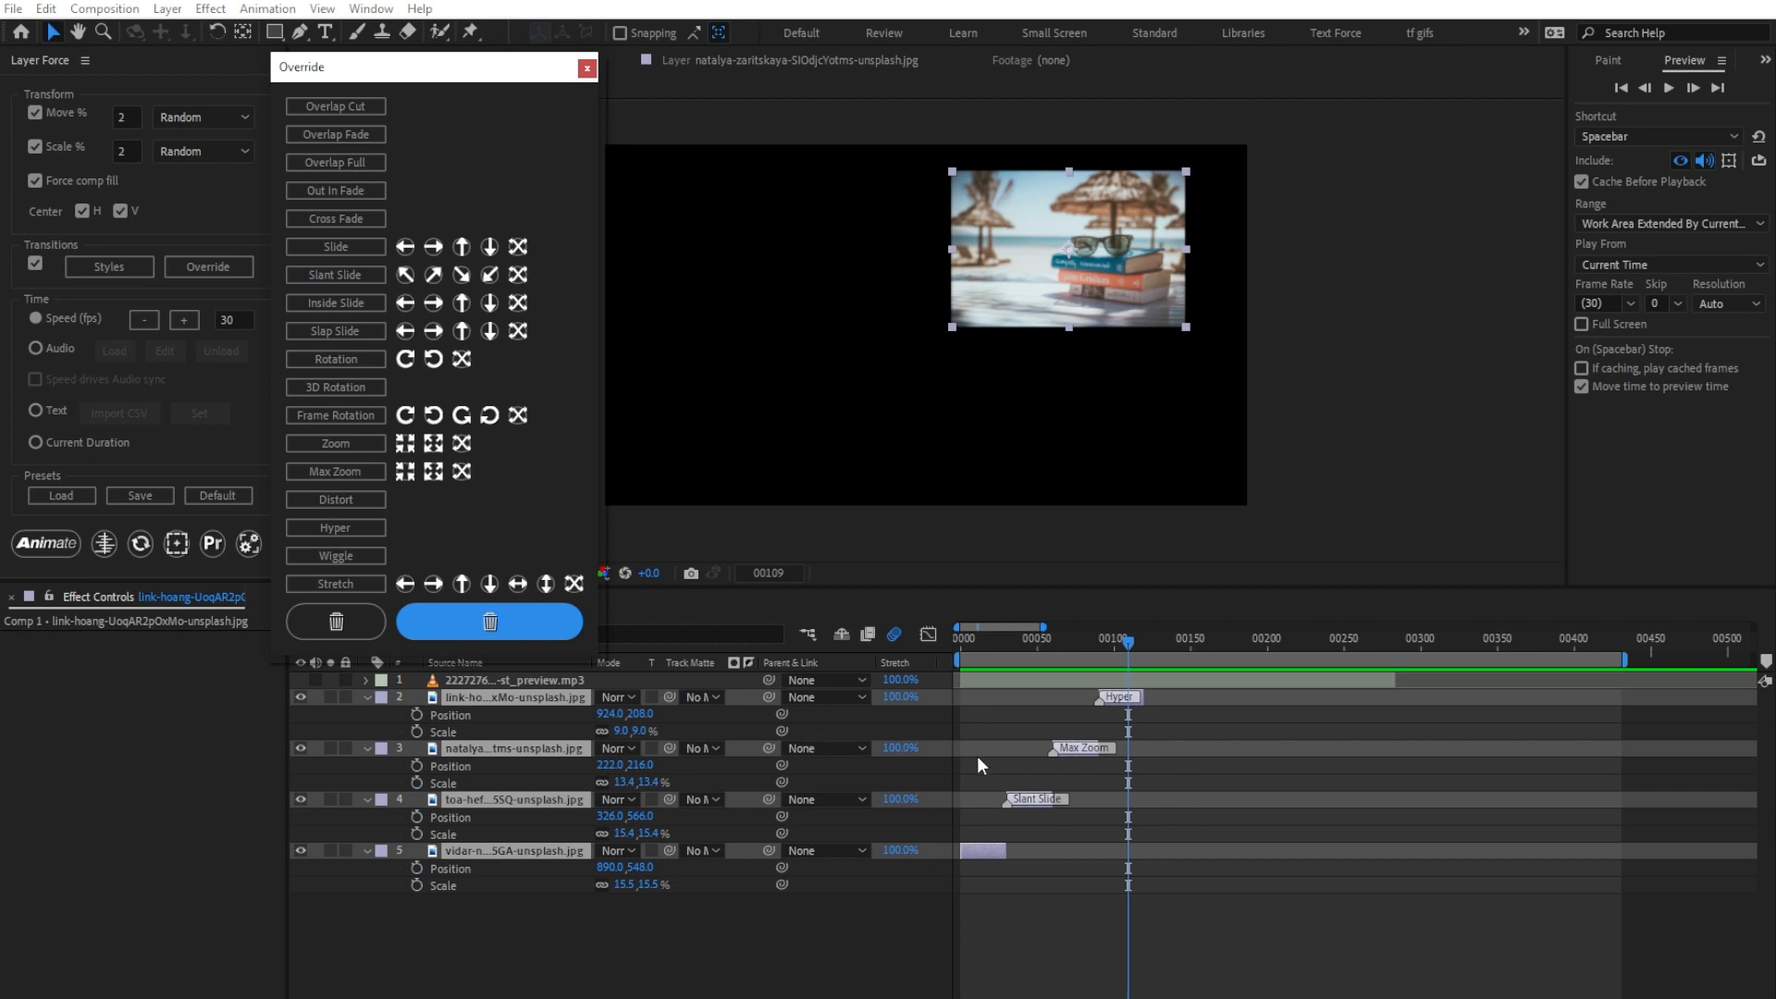
pyautogui.click(335, 623)
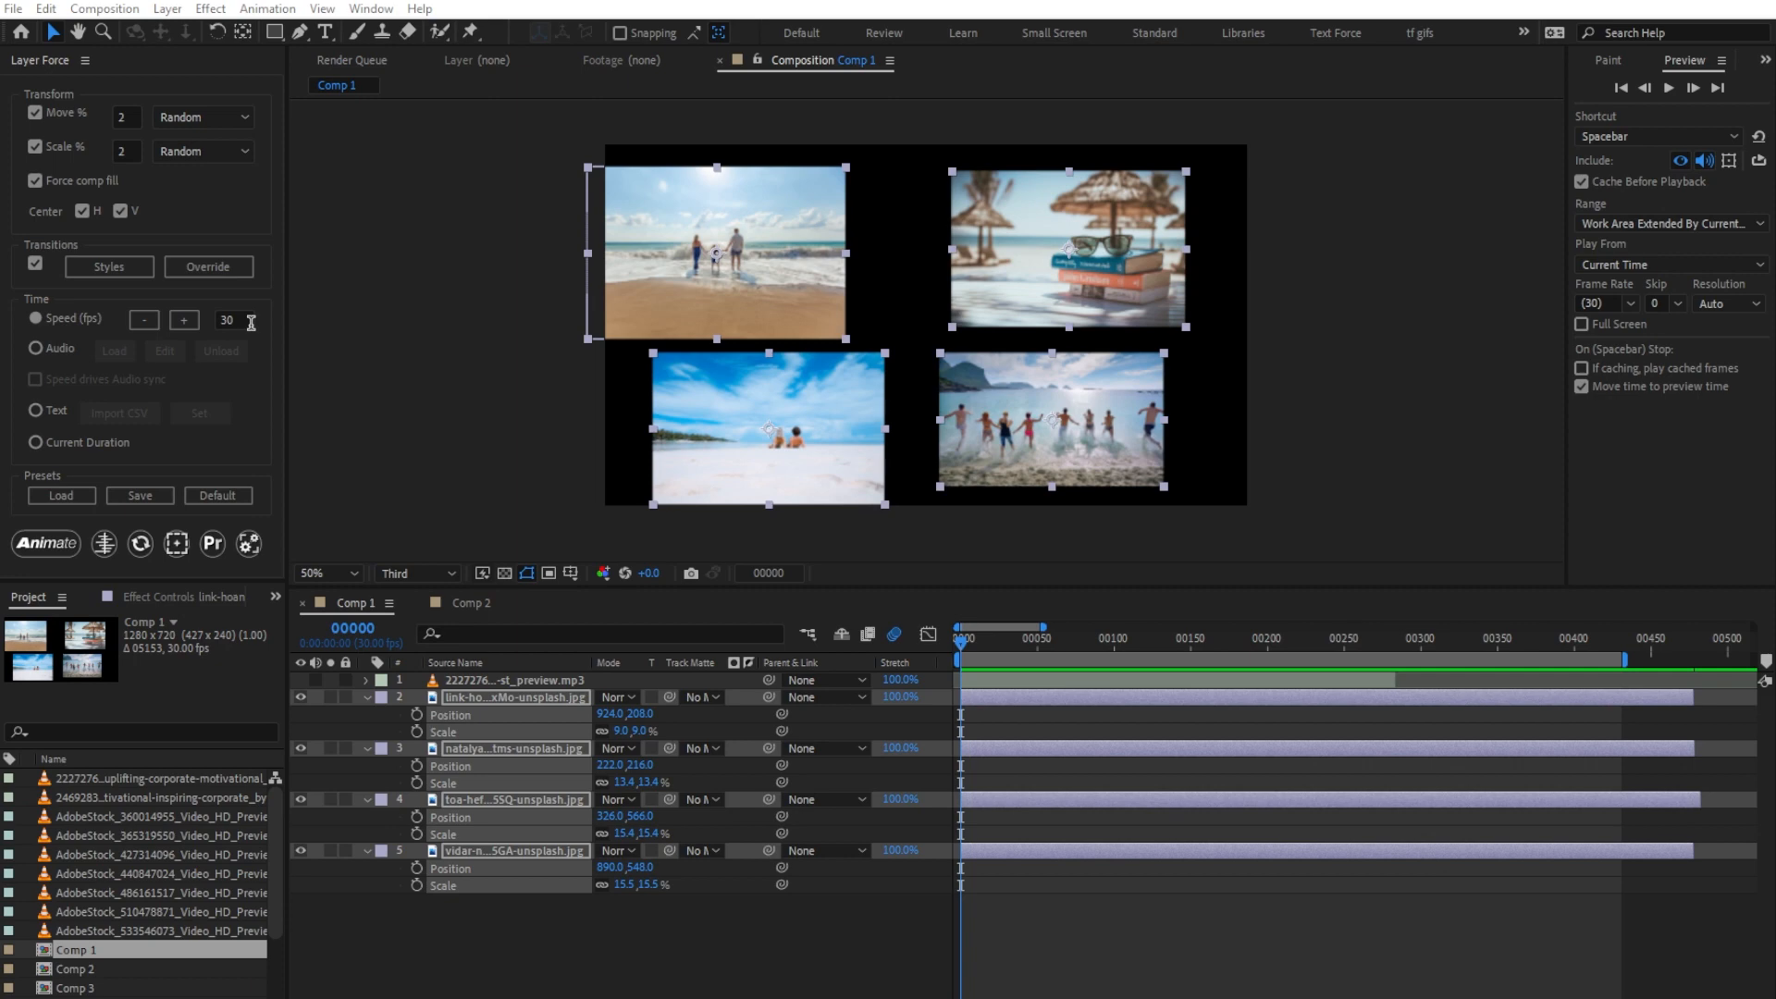
# Step: Animate the four image layers with the Speed timing at 30 frames and scrub through the result
pyautogui.click(65, 546)
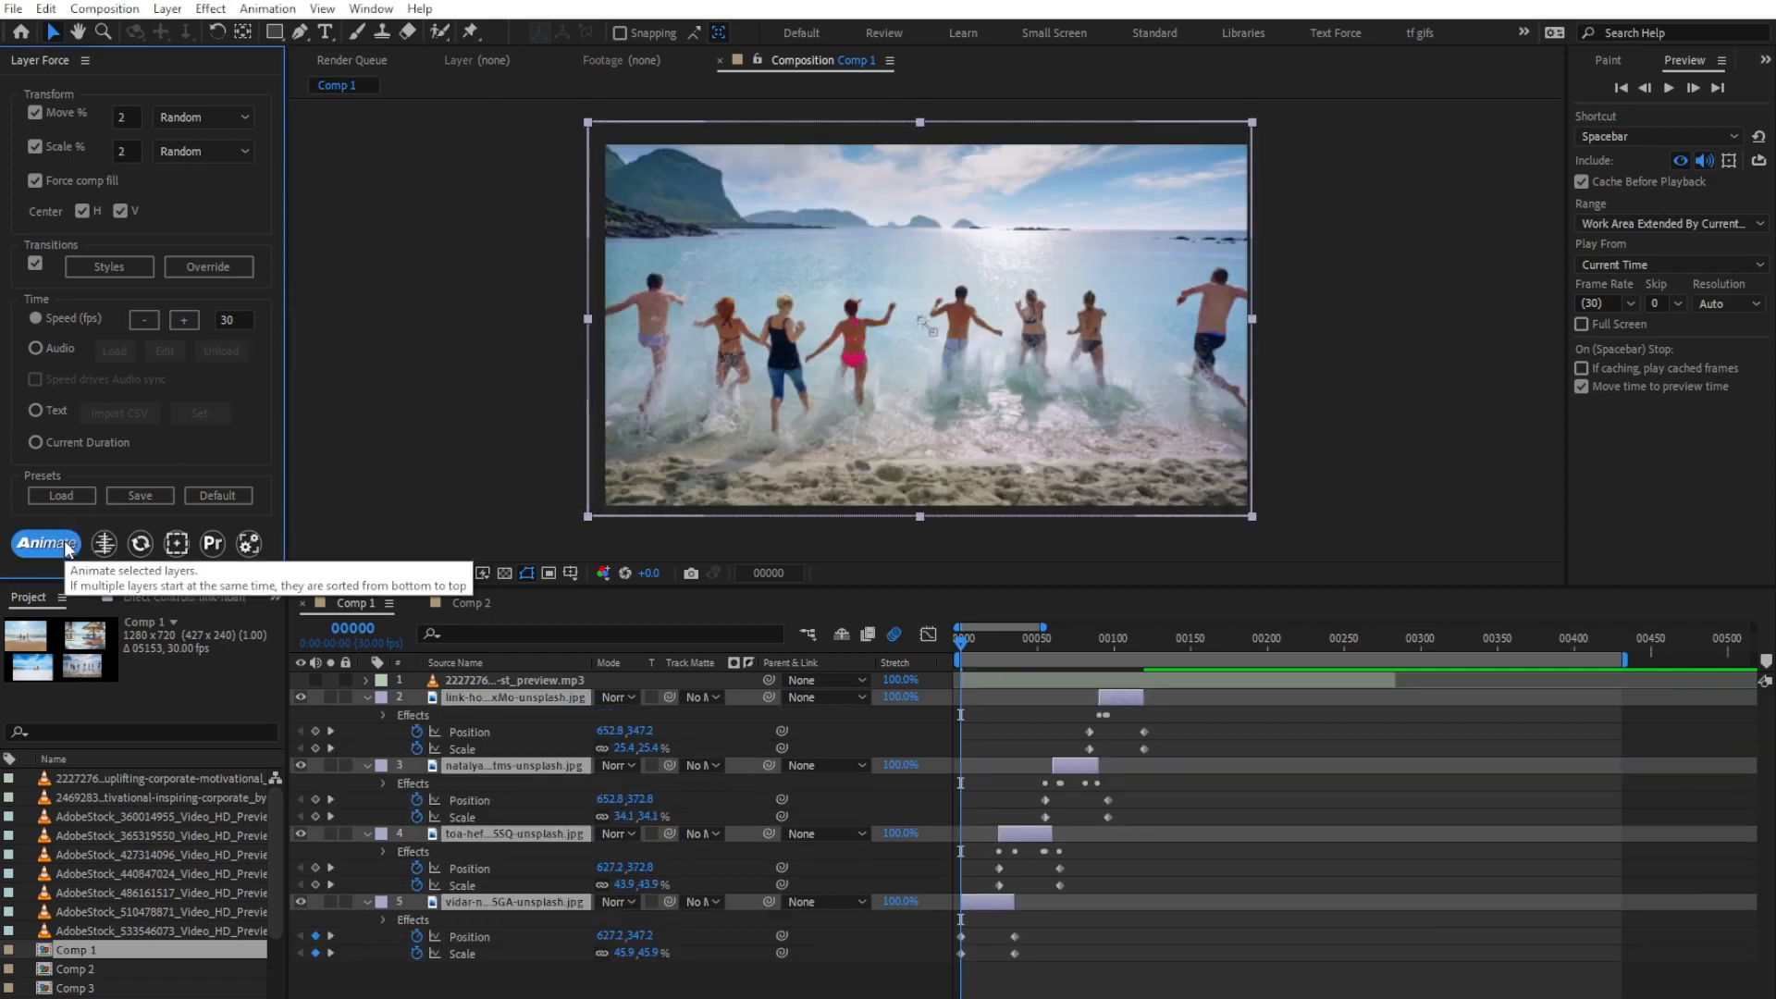
pyautogui.moveTo(970, 643); pyautogui.dragTo(1099, 652)
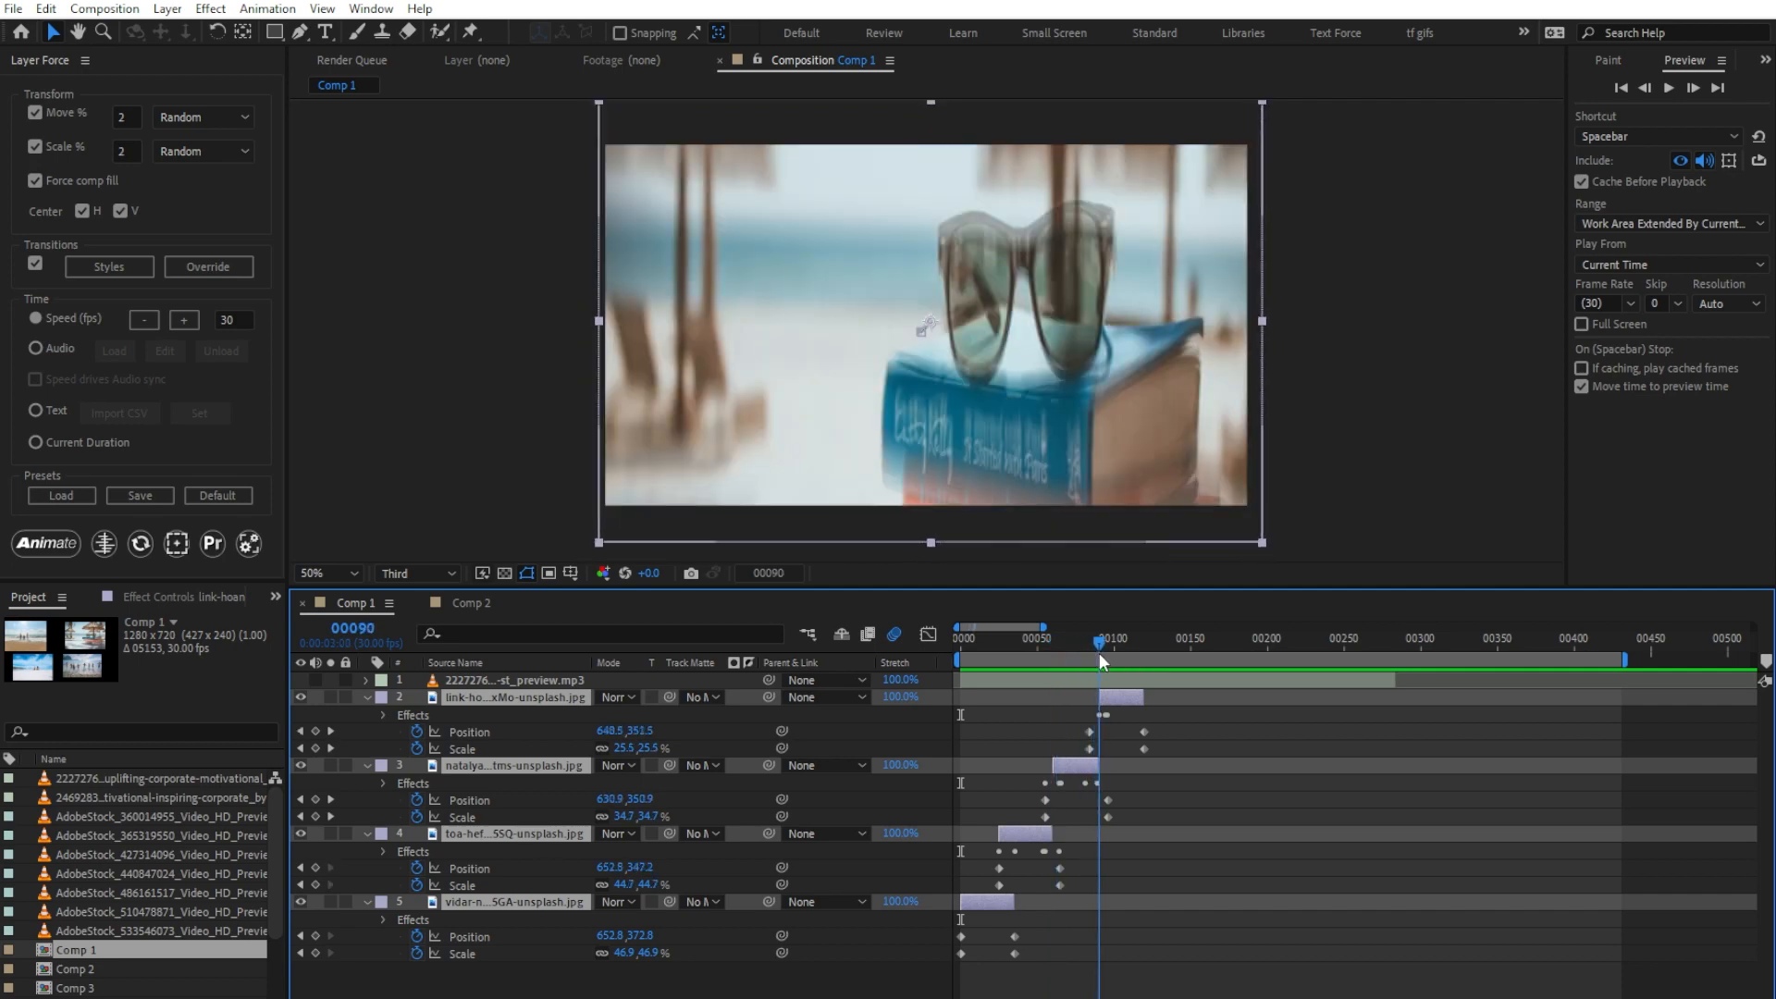
pyautogui.moveTo(1099, 652); pyautogui.dragTo(797, 664)
# Step: Increase the Speed interval to 60 frames, re-animate the image layers and scrub through the longer cuts
pyautogui.click(188, 323)
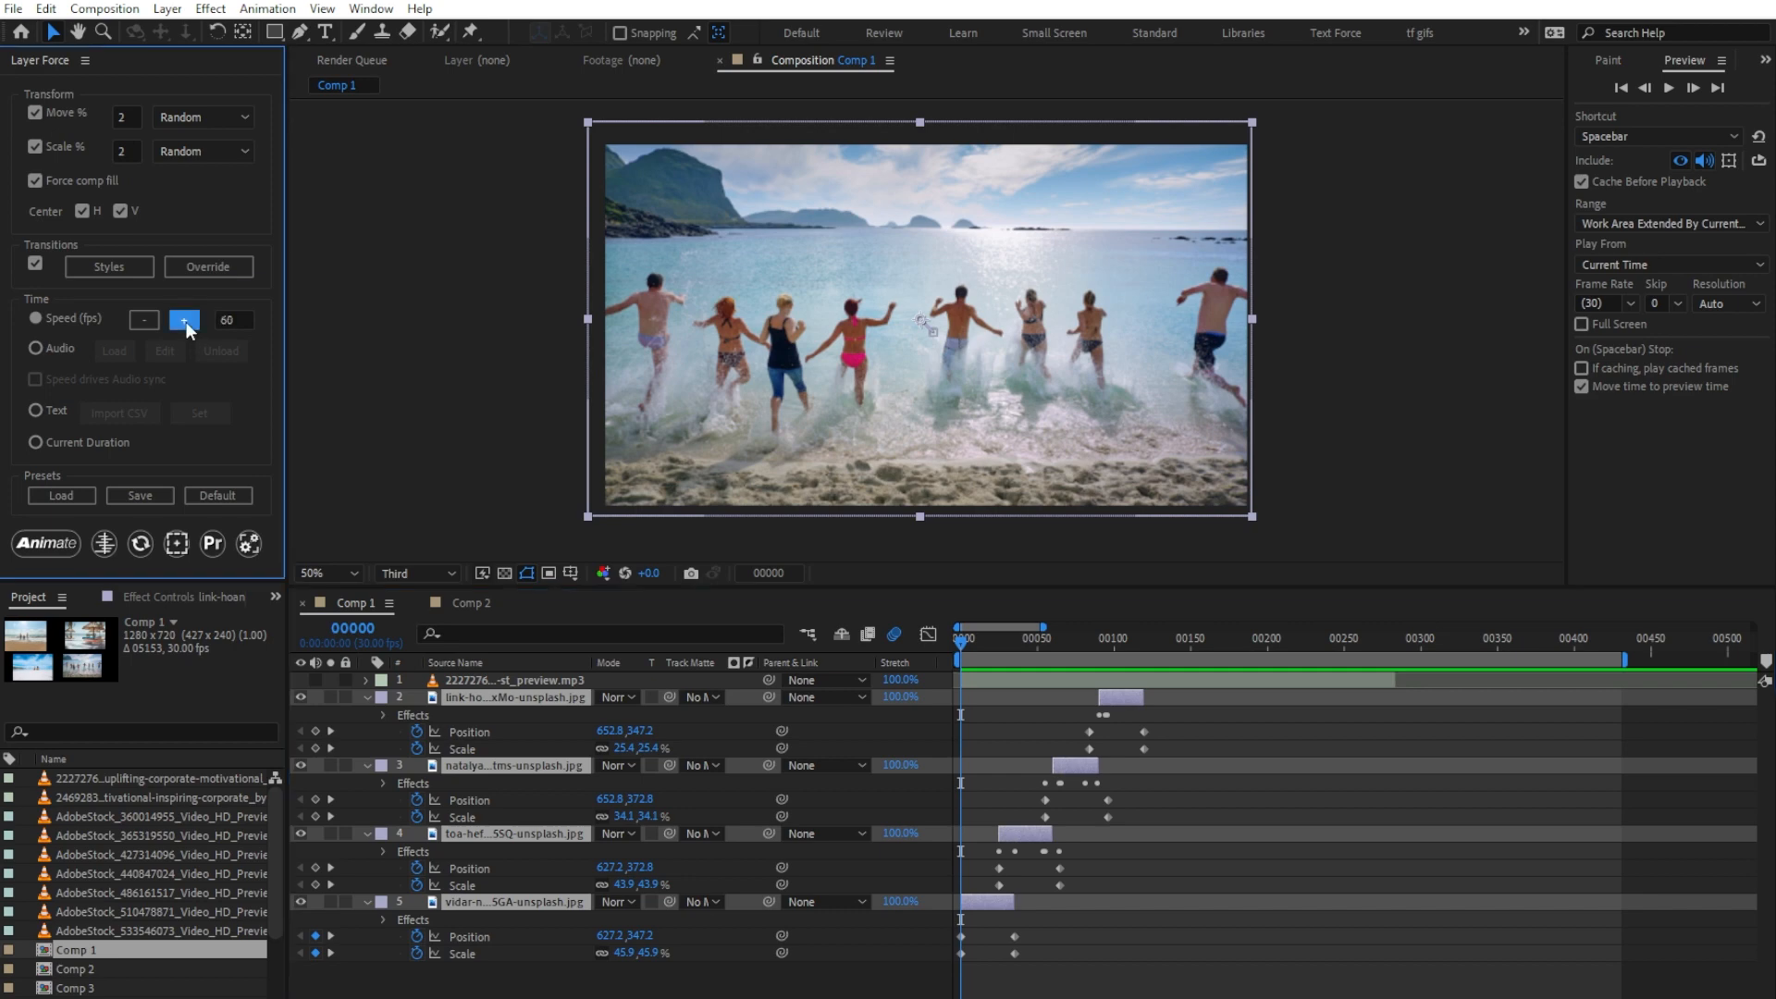
pyautogui.click(50, 542)
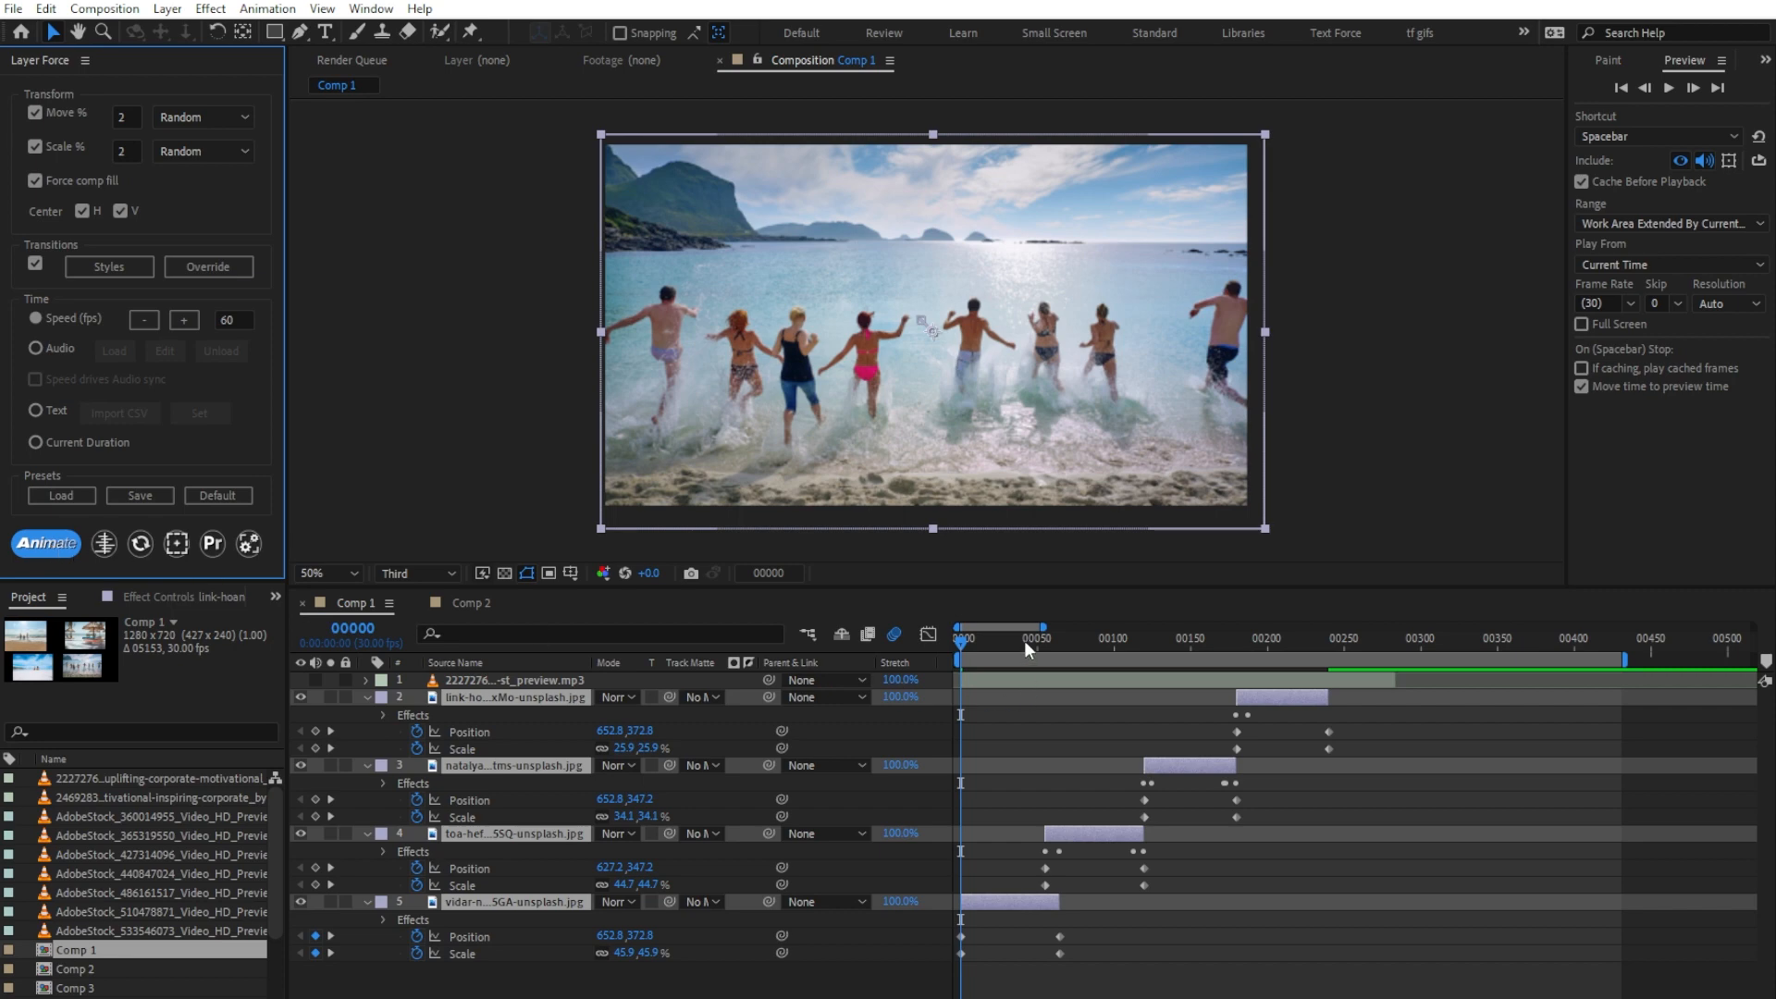
pyautogui.moveTo(1024, 640); pyautogui.dragTo(792, 664)
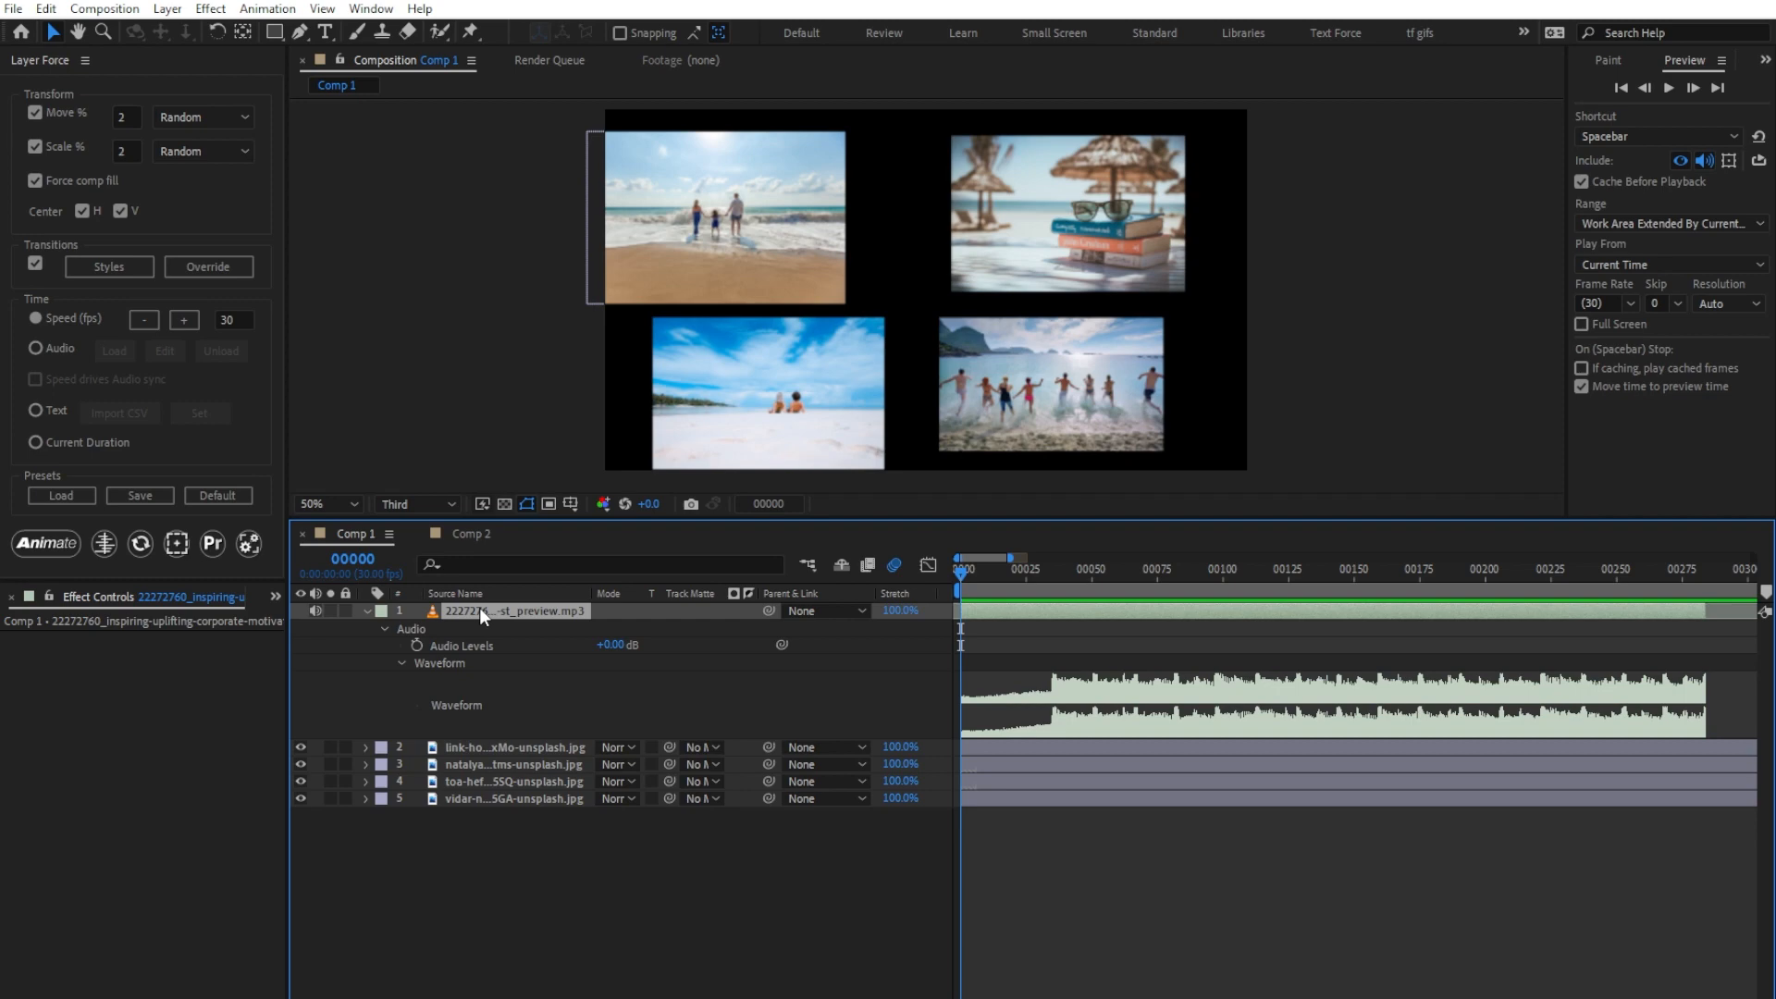
# Step: Preview the mp3 layer's music, switch the timing mode to Audio and load the track's beat markers
pyautogui.press('space')
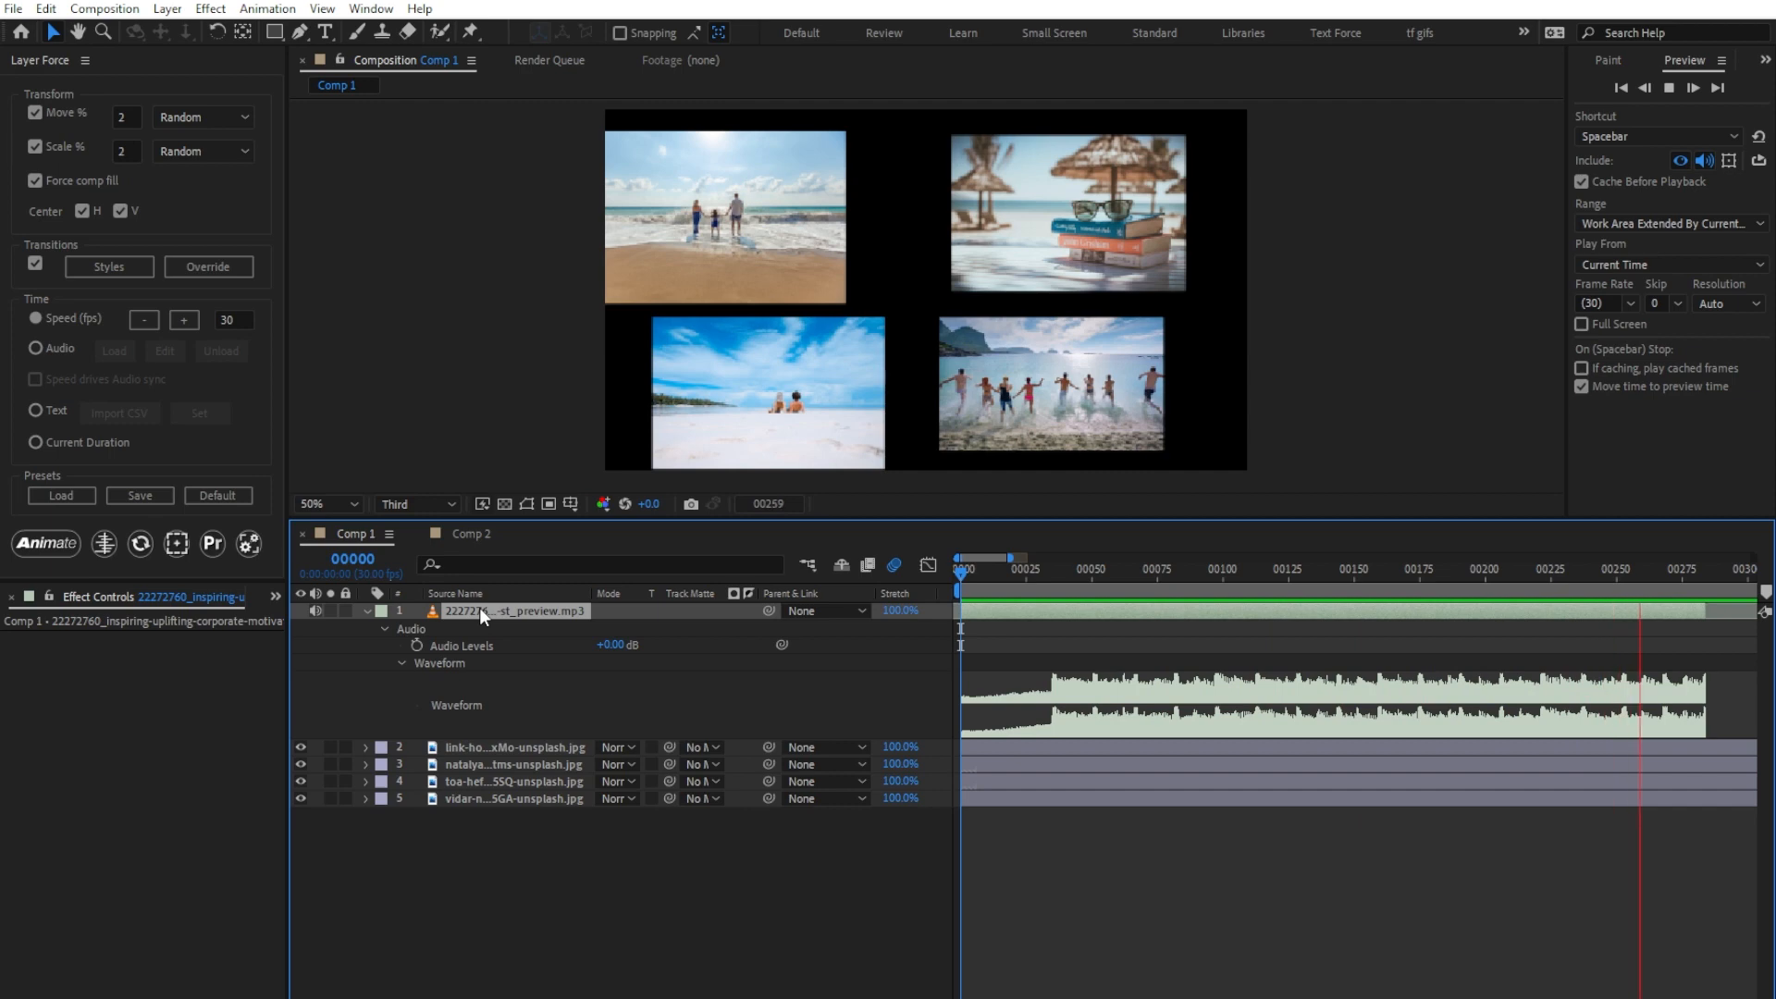
pyautogui.press('space')
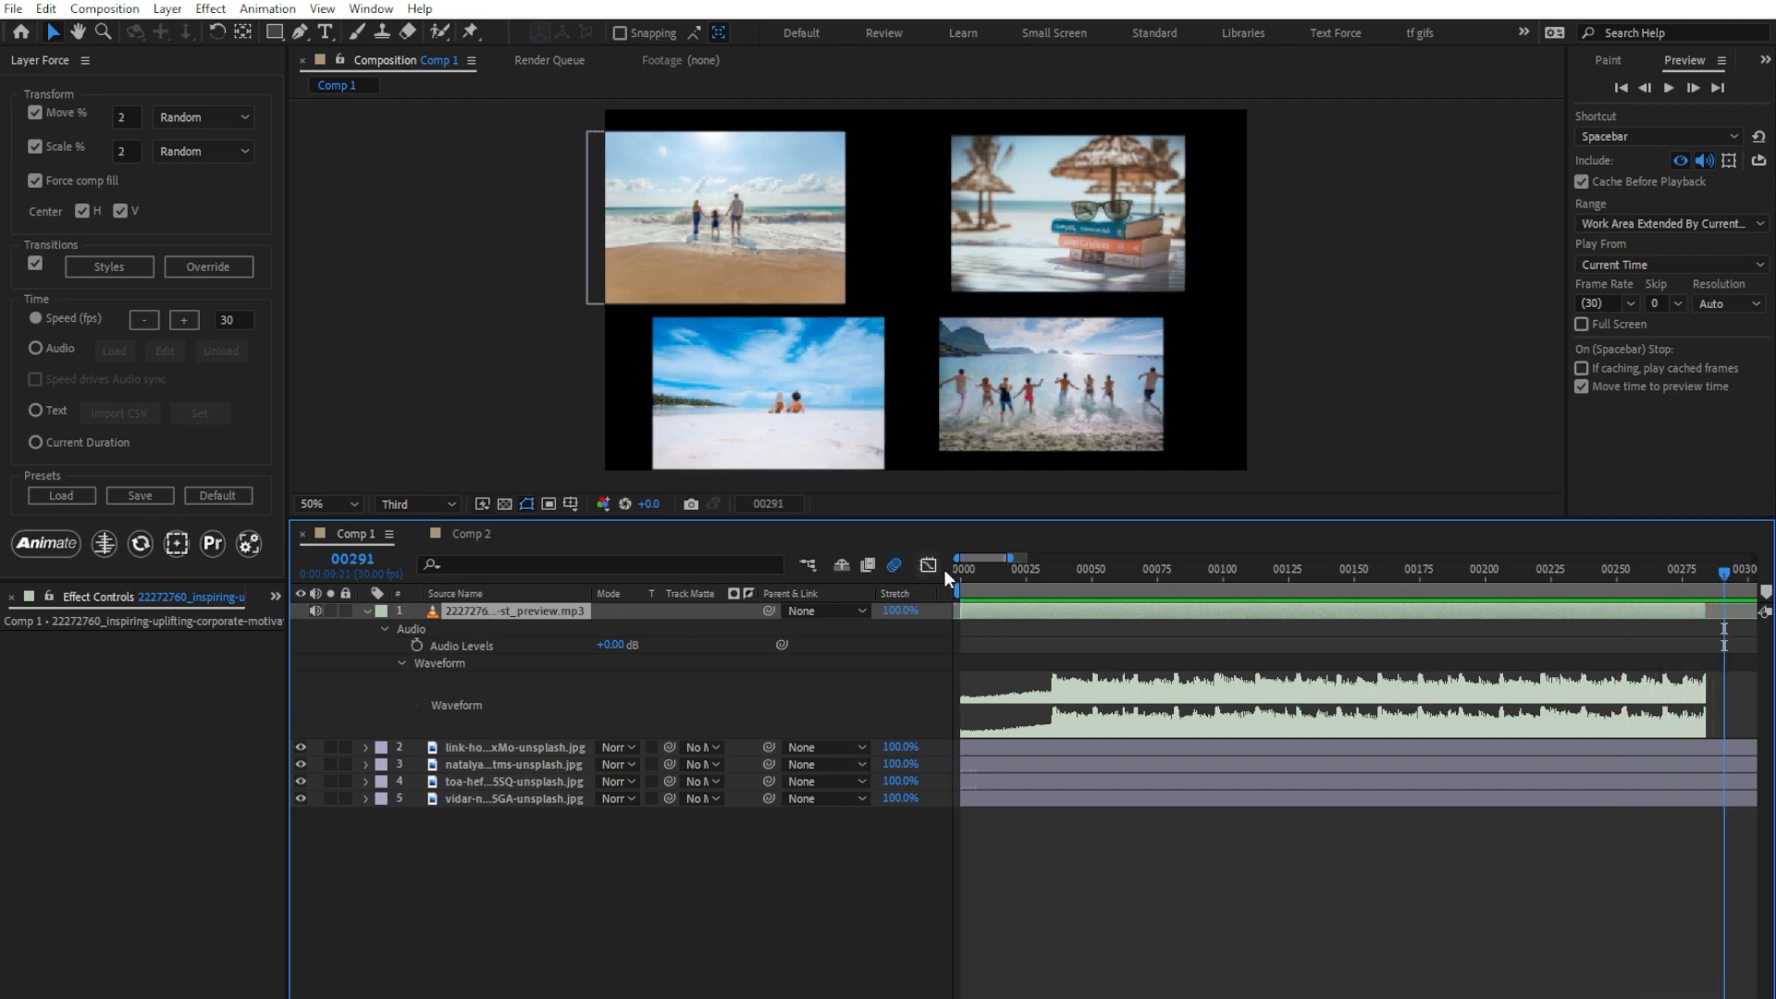
pyautogui.press('Home')
pyautogui.click(67, 350)
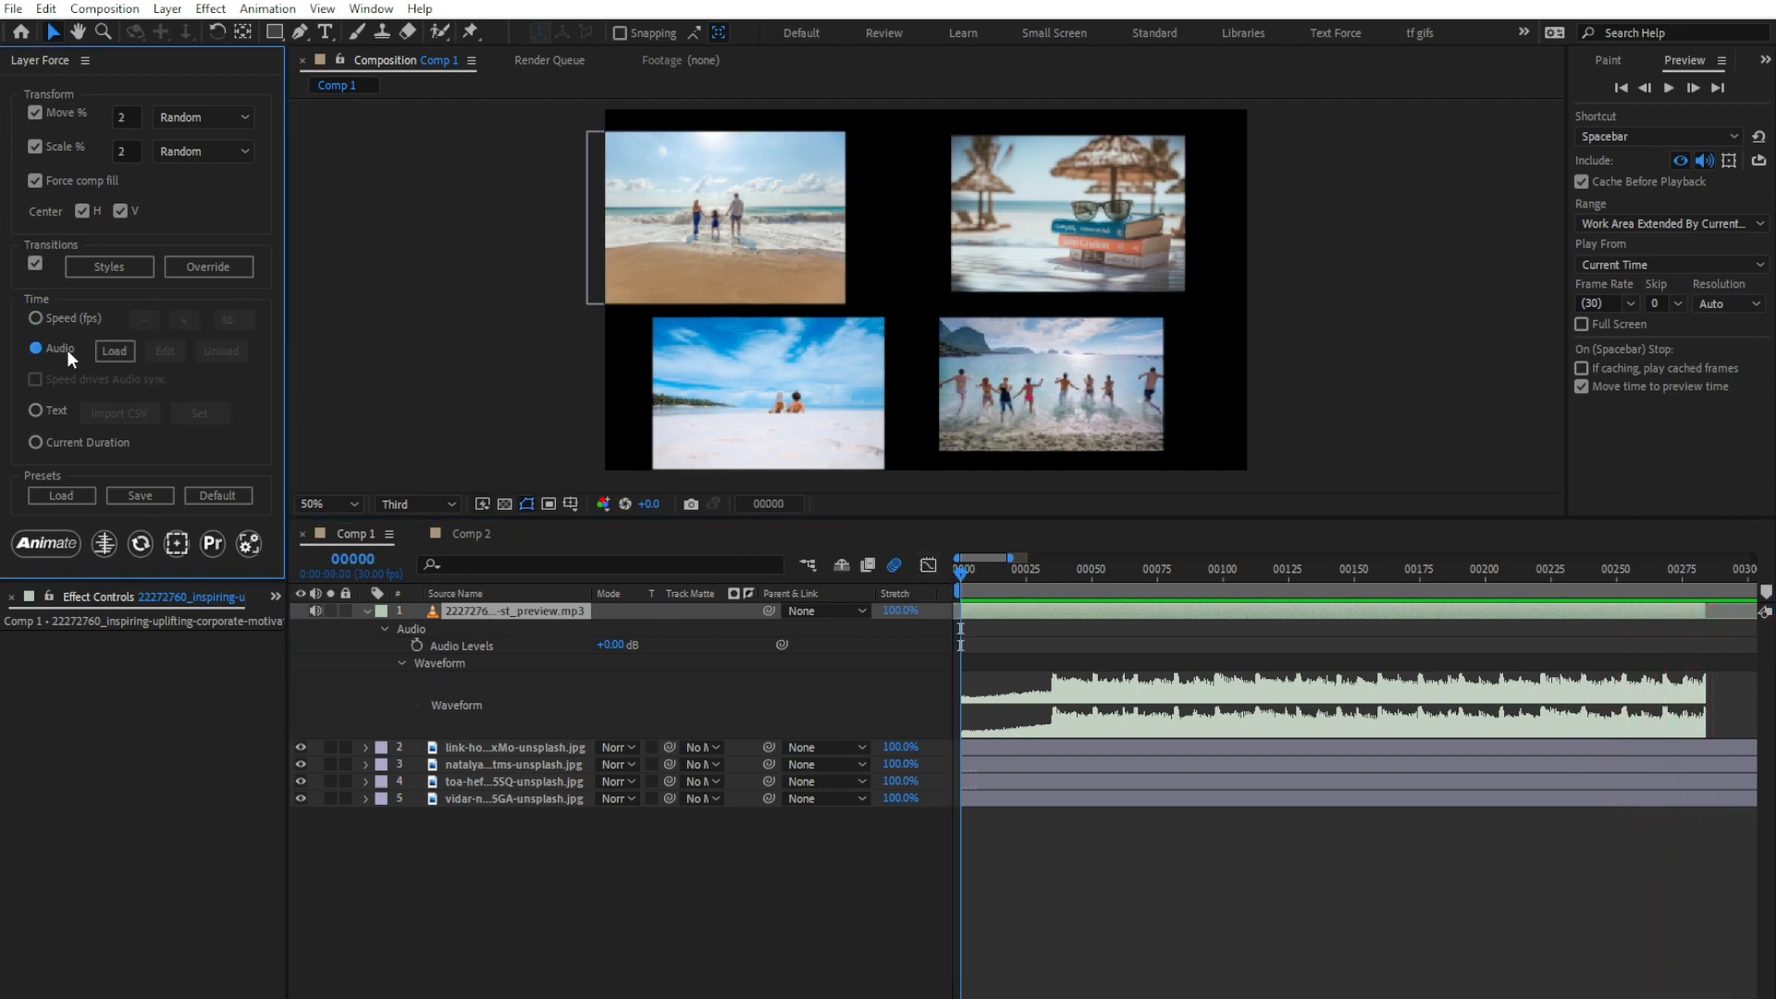
pyautogui.click(112, 351)
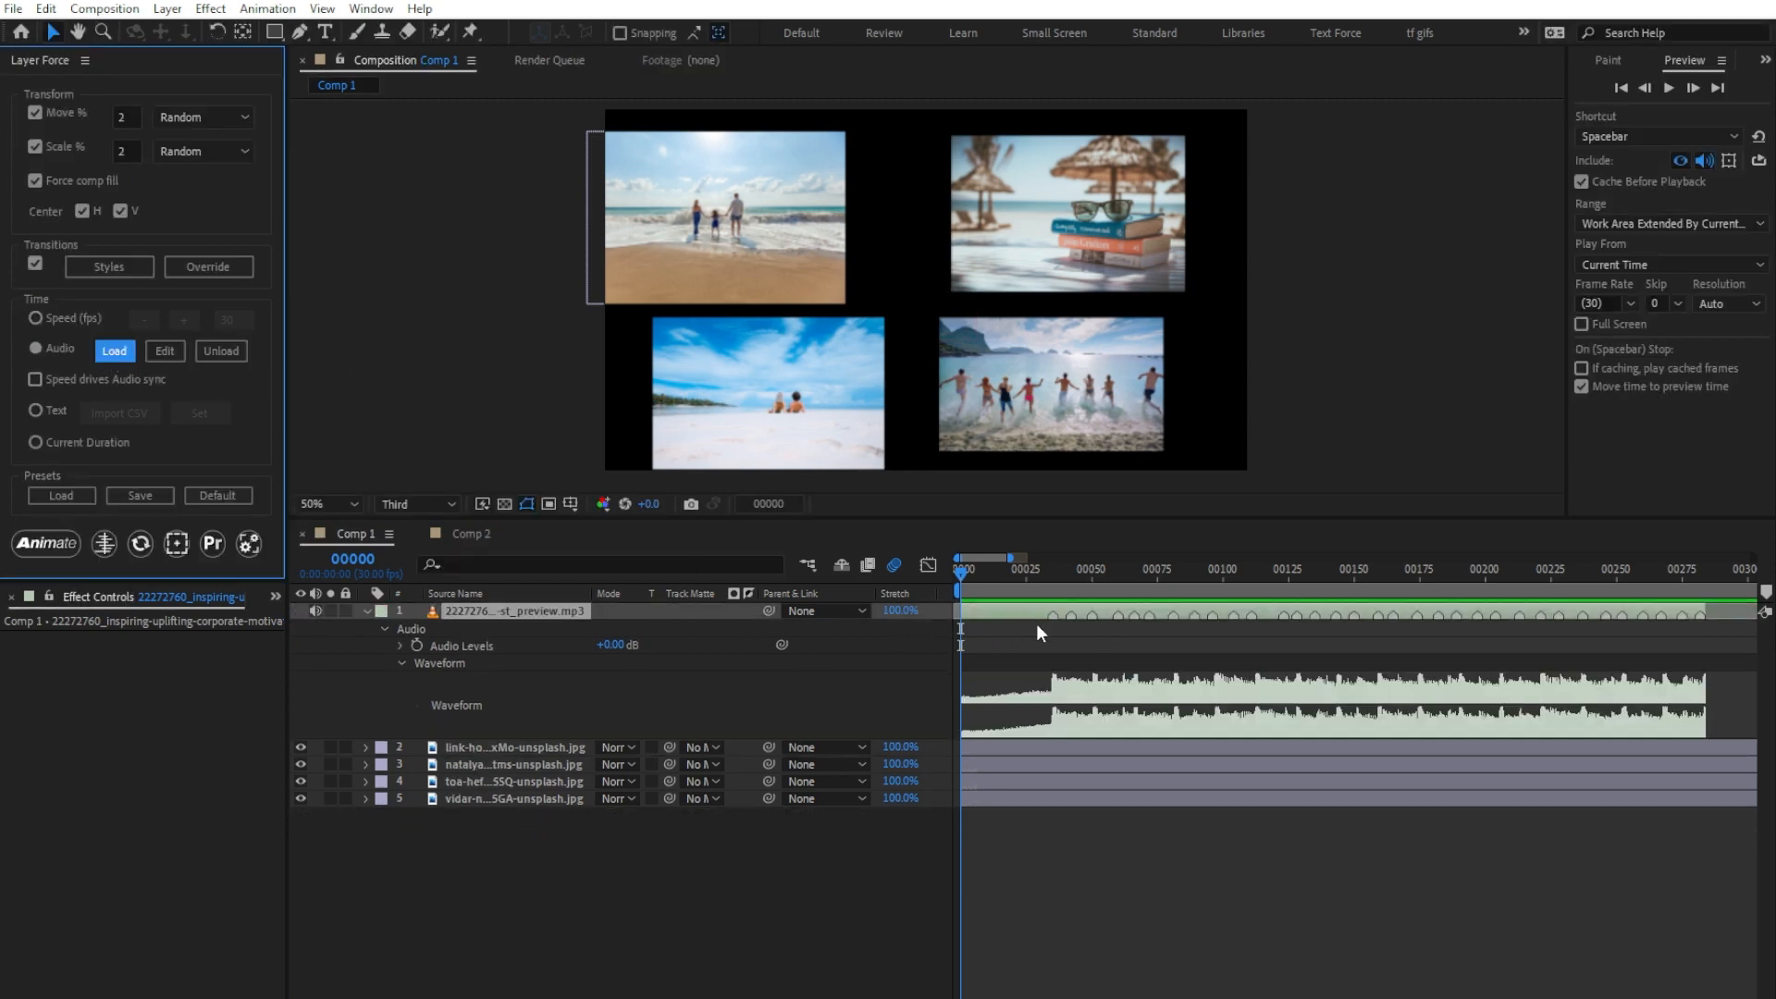
# Step: Animate the four image layers in sync with the loaded audio markers and preview the timing
pyautogui.moveTo(630, 827); pyautogui.dragTo(486, 747)
pyautogui.click(48, 543)
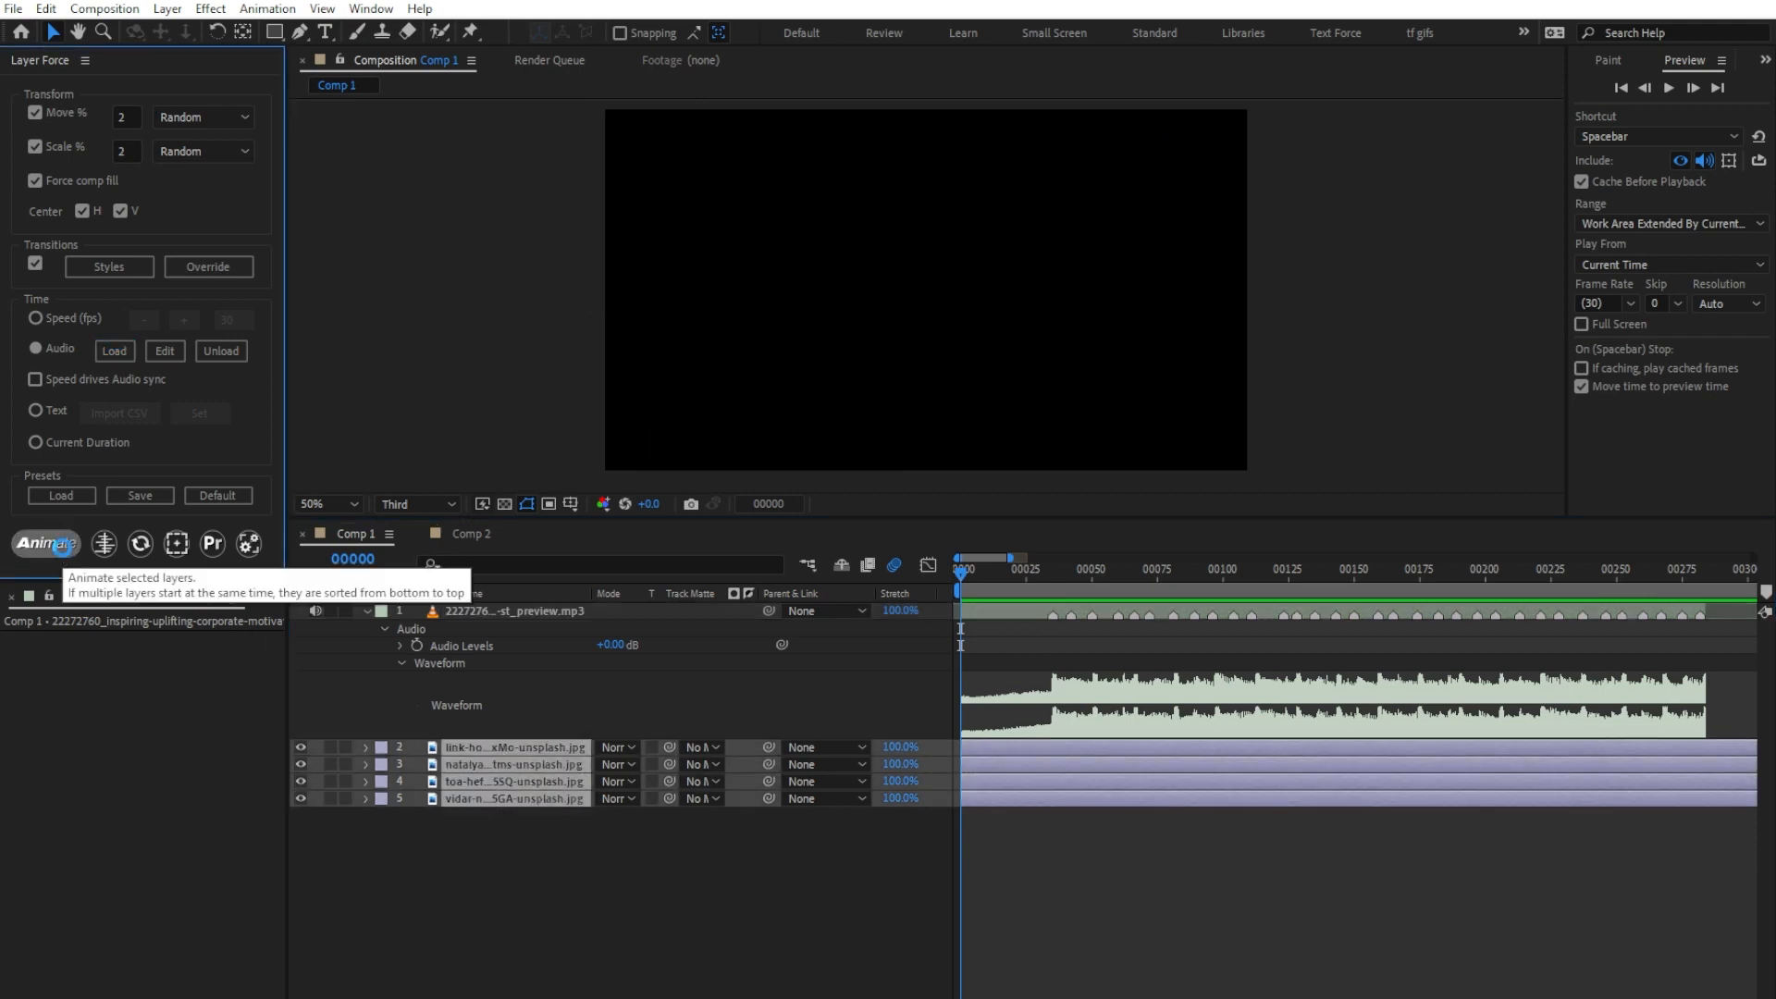
pyautogui.press('space')
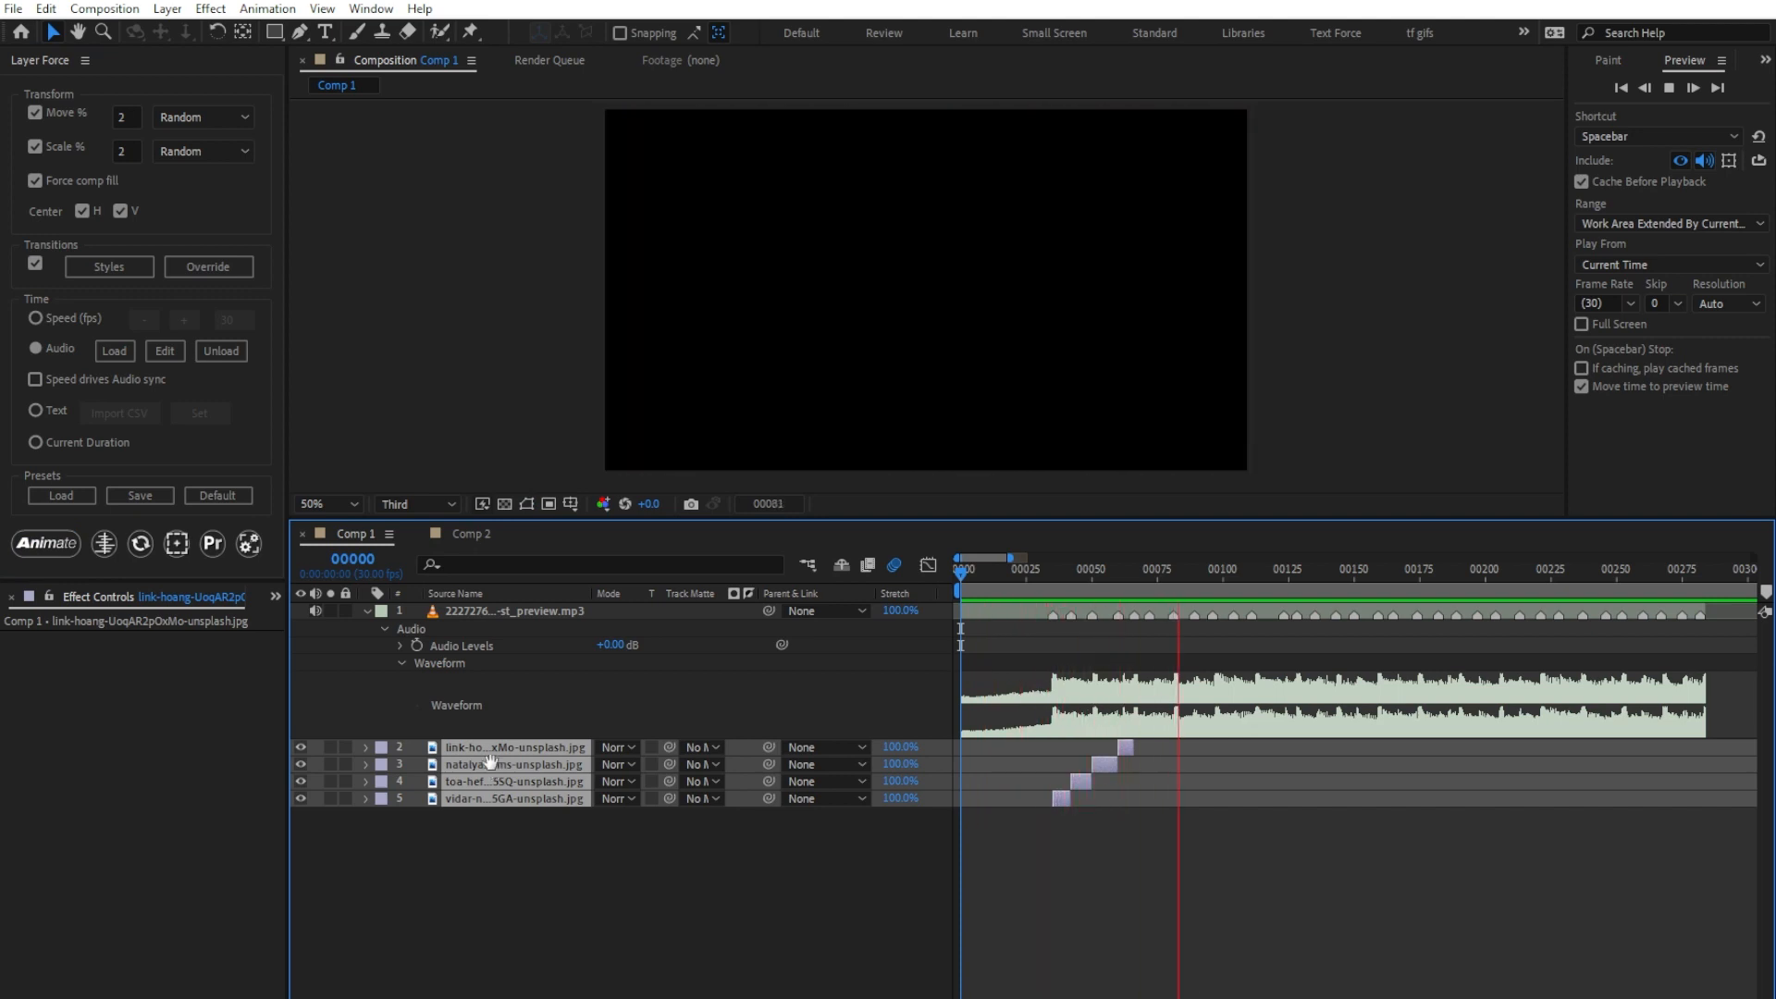
pyautogui.press('space')
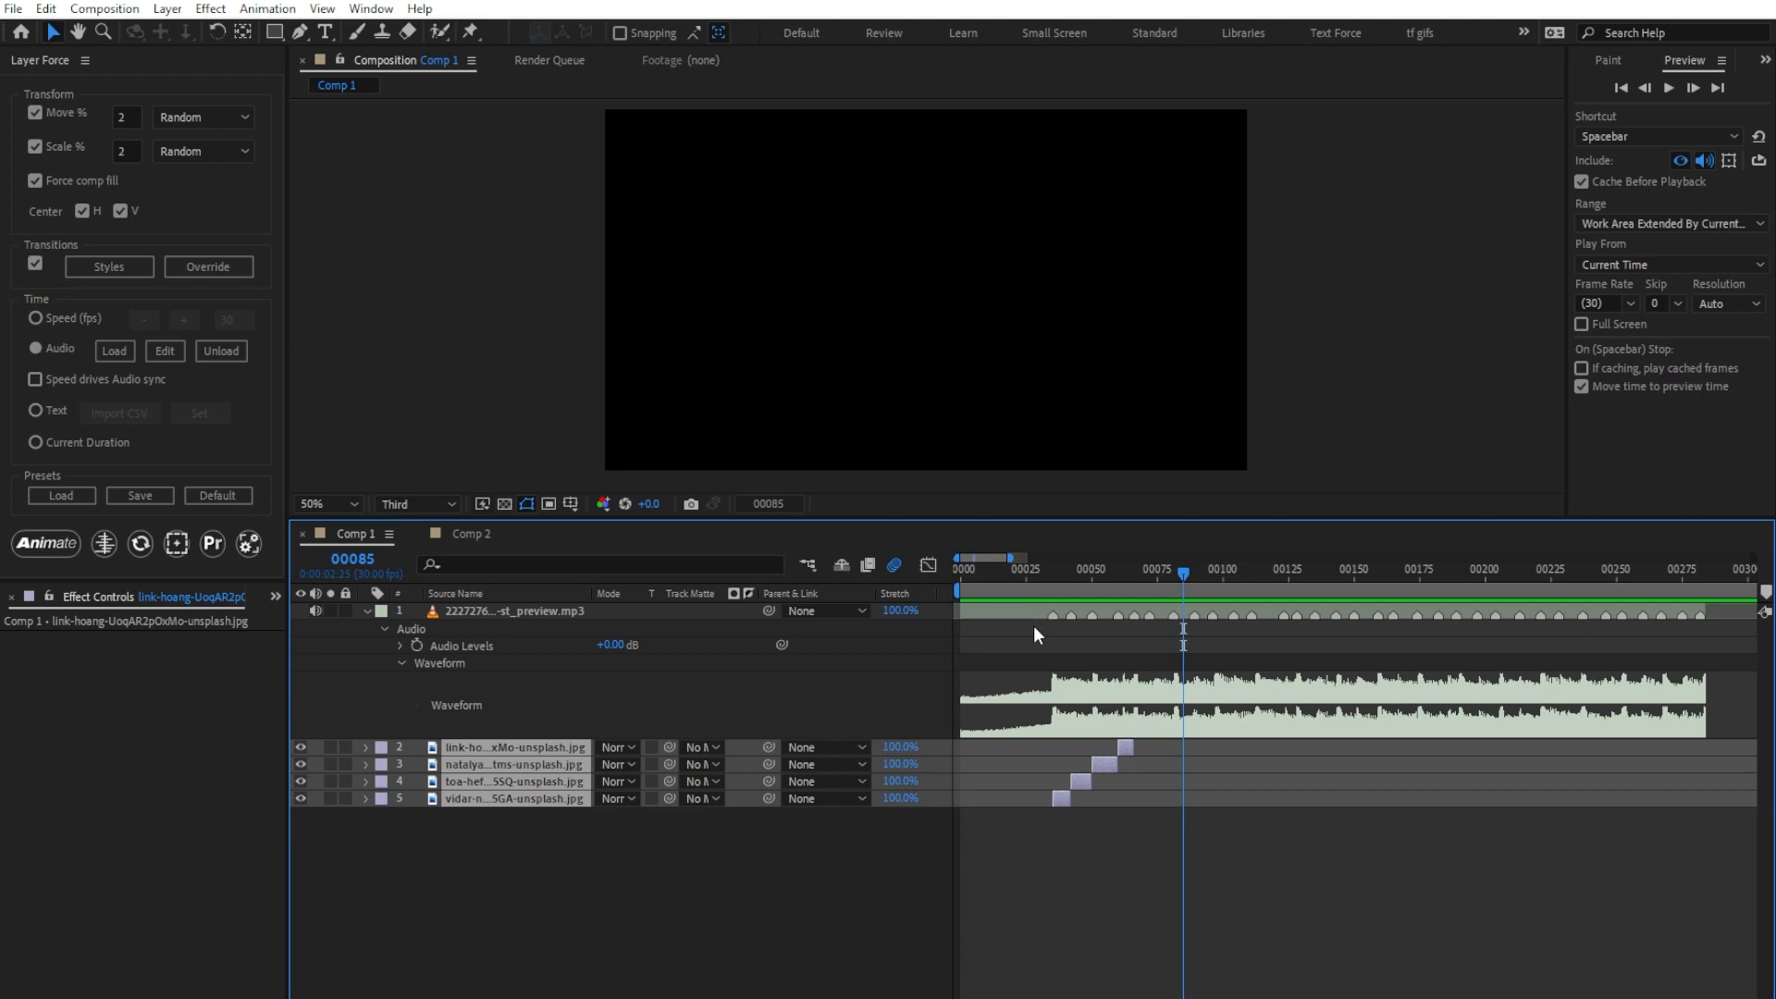
# Step: Enable Speed drives Audio sync with a speed of 30, re-animate the image layers from the first frame and preview them
pyautogui.click(962, 581)
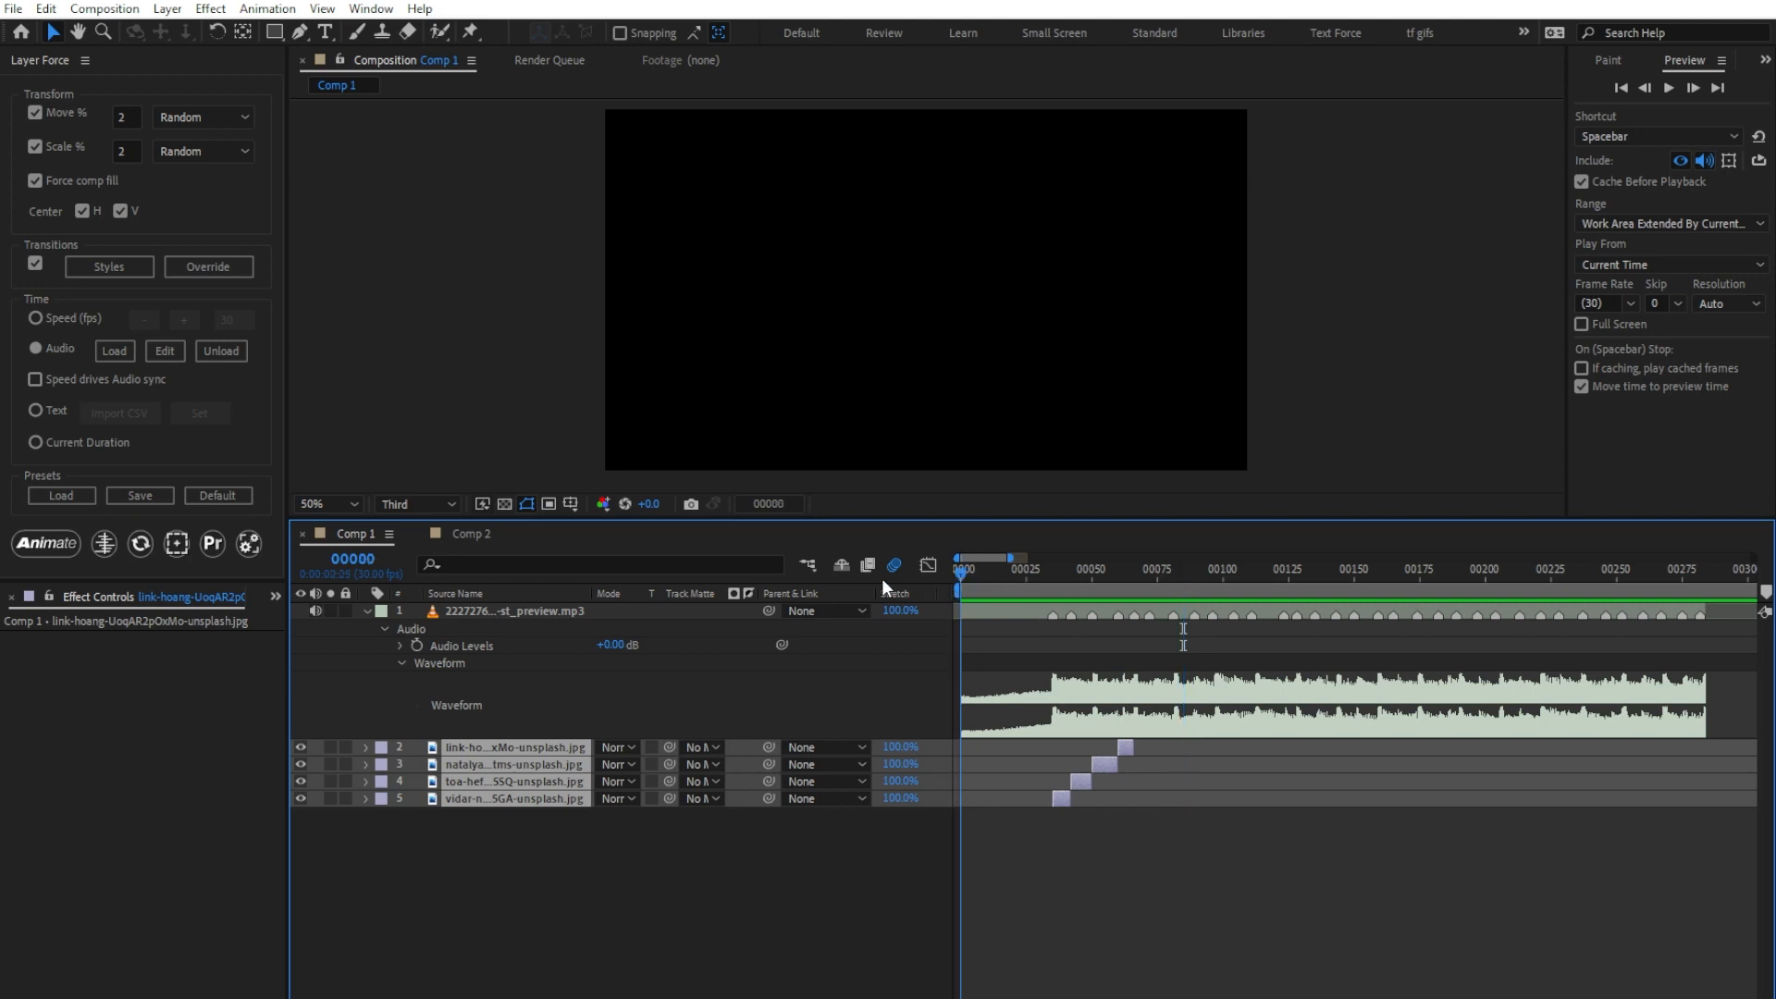
pyautogui.click(59, 380)
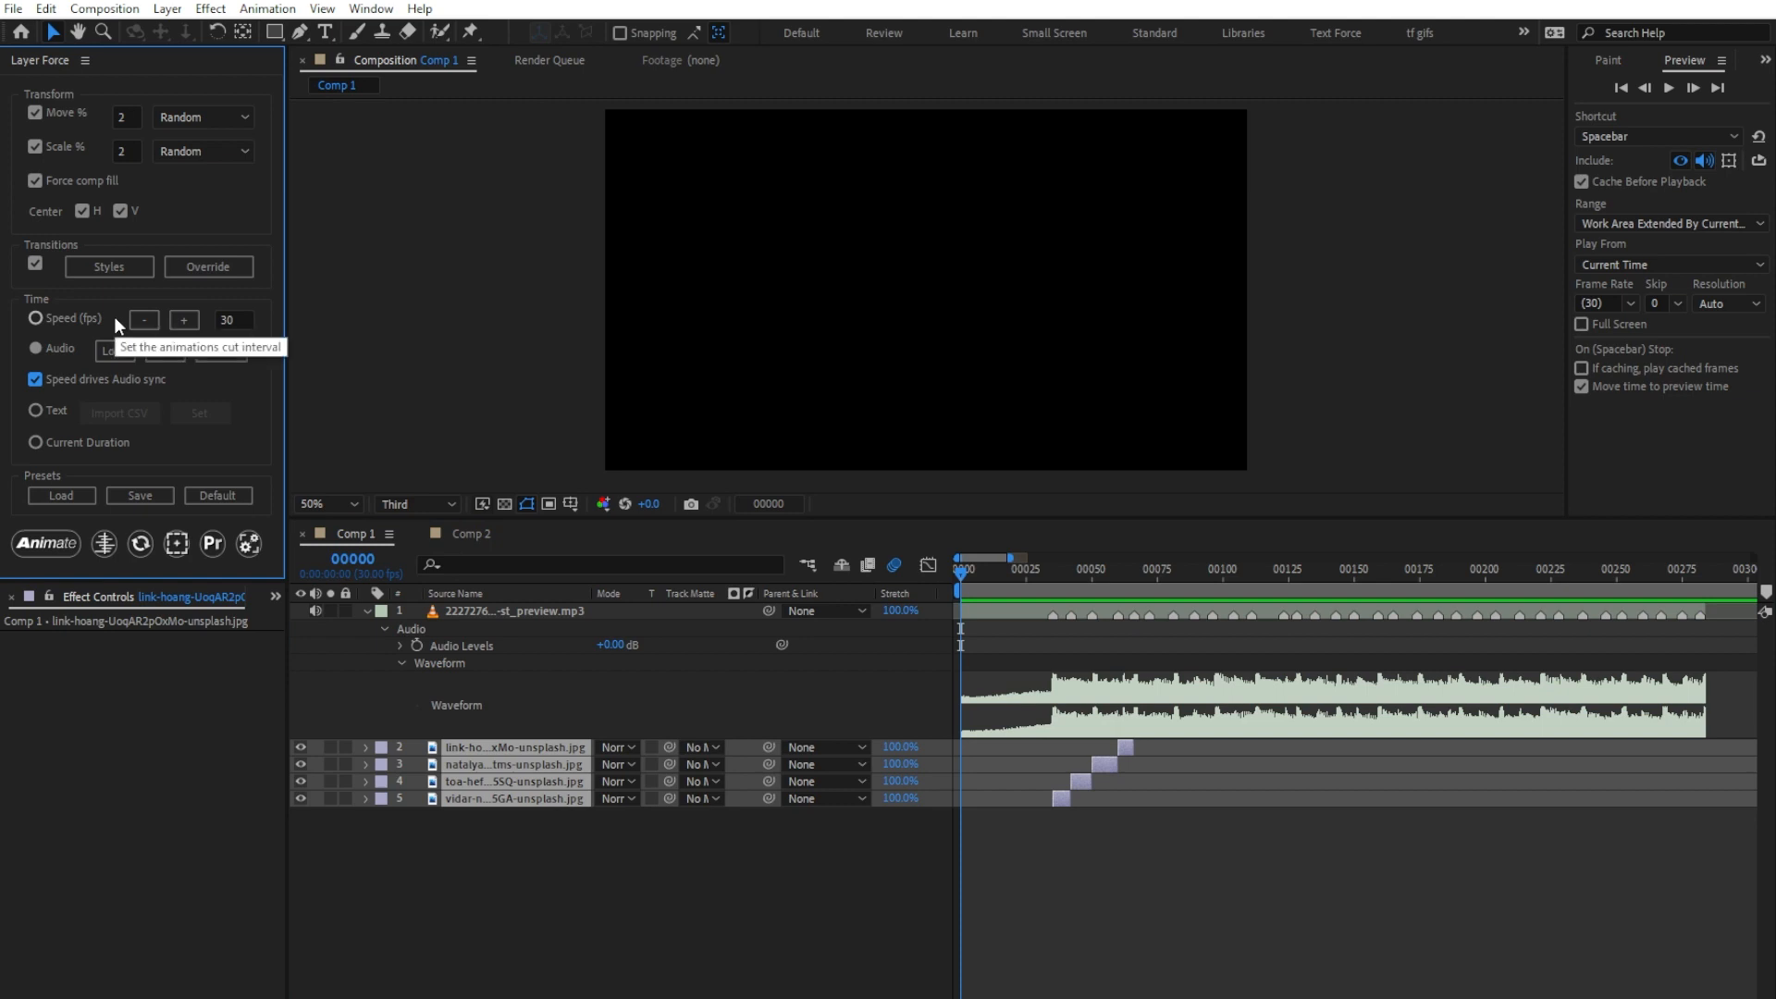
pyautogui.click(222, 320)
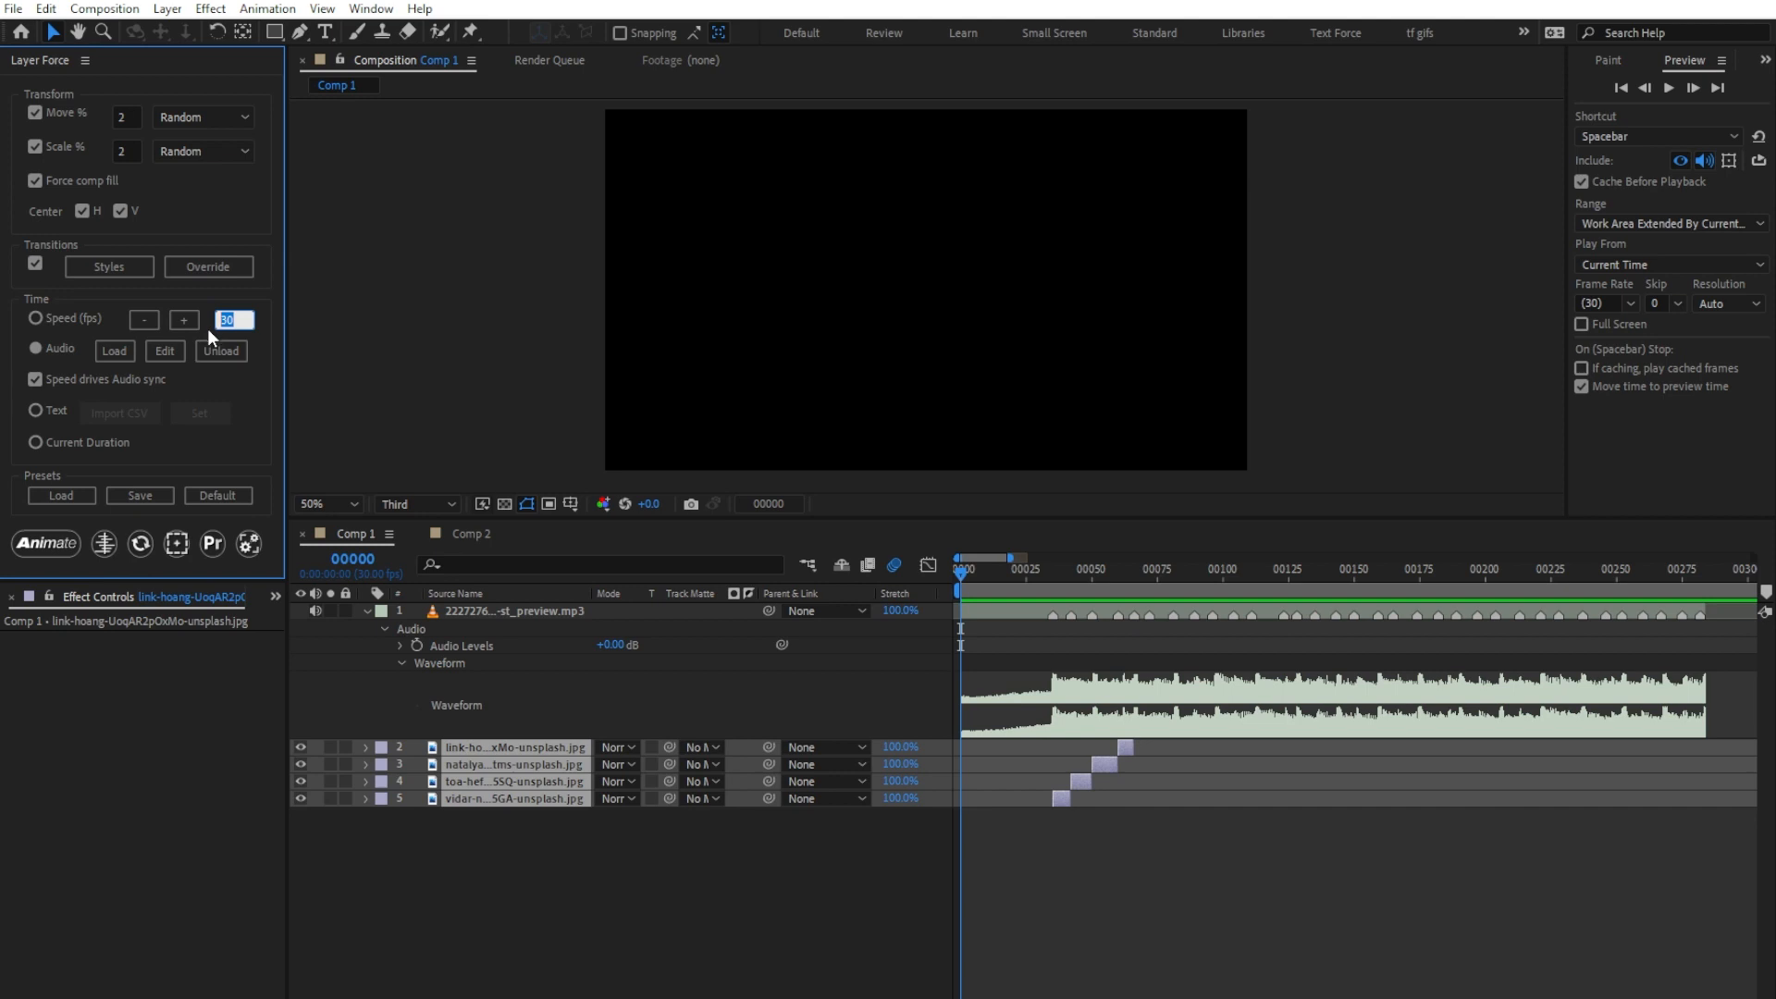
pyautogui.click(64, 542)
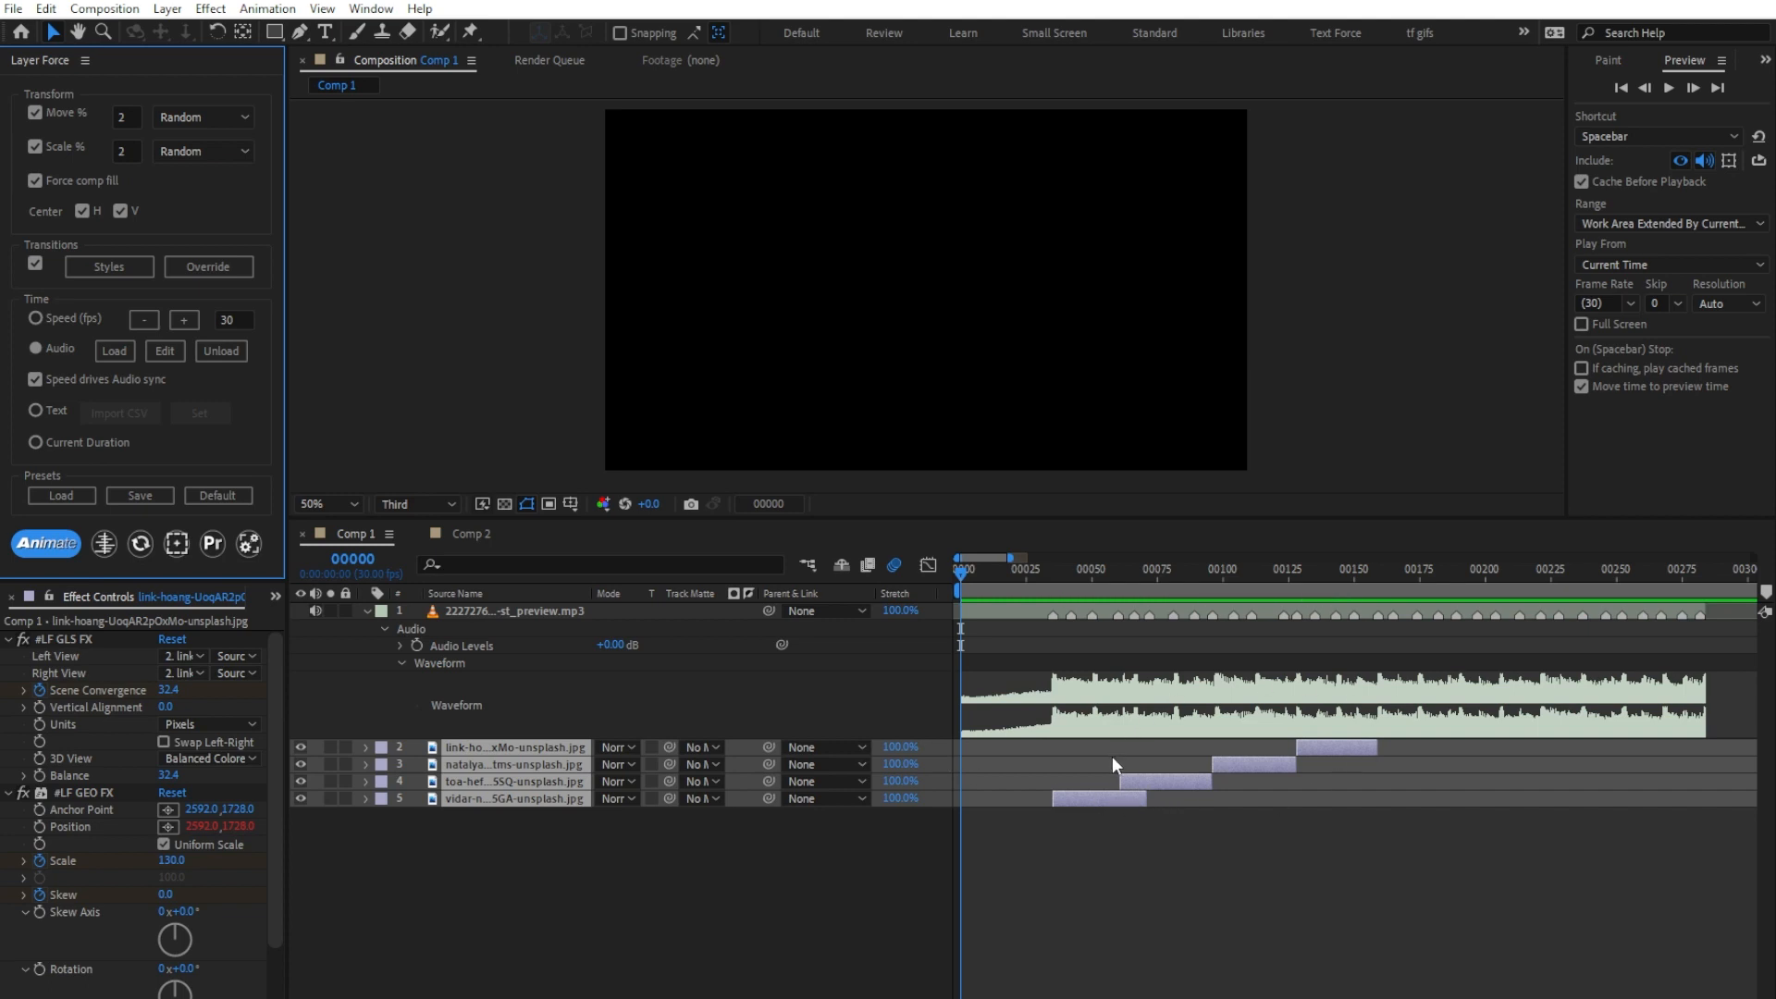
pyautogui.click(554, 795)
pyautogui.press('space')
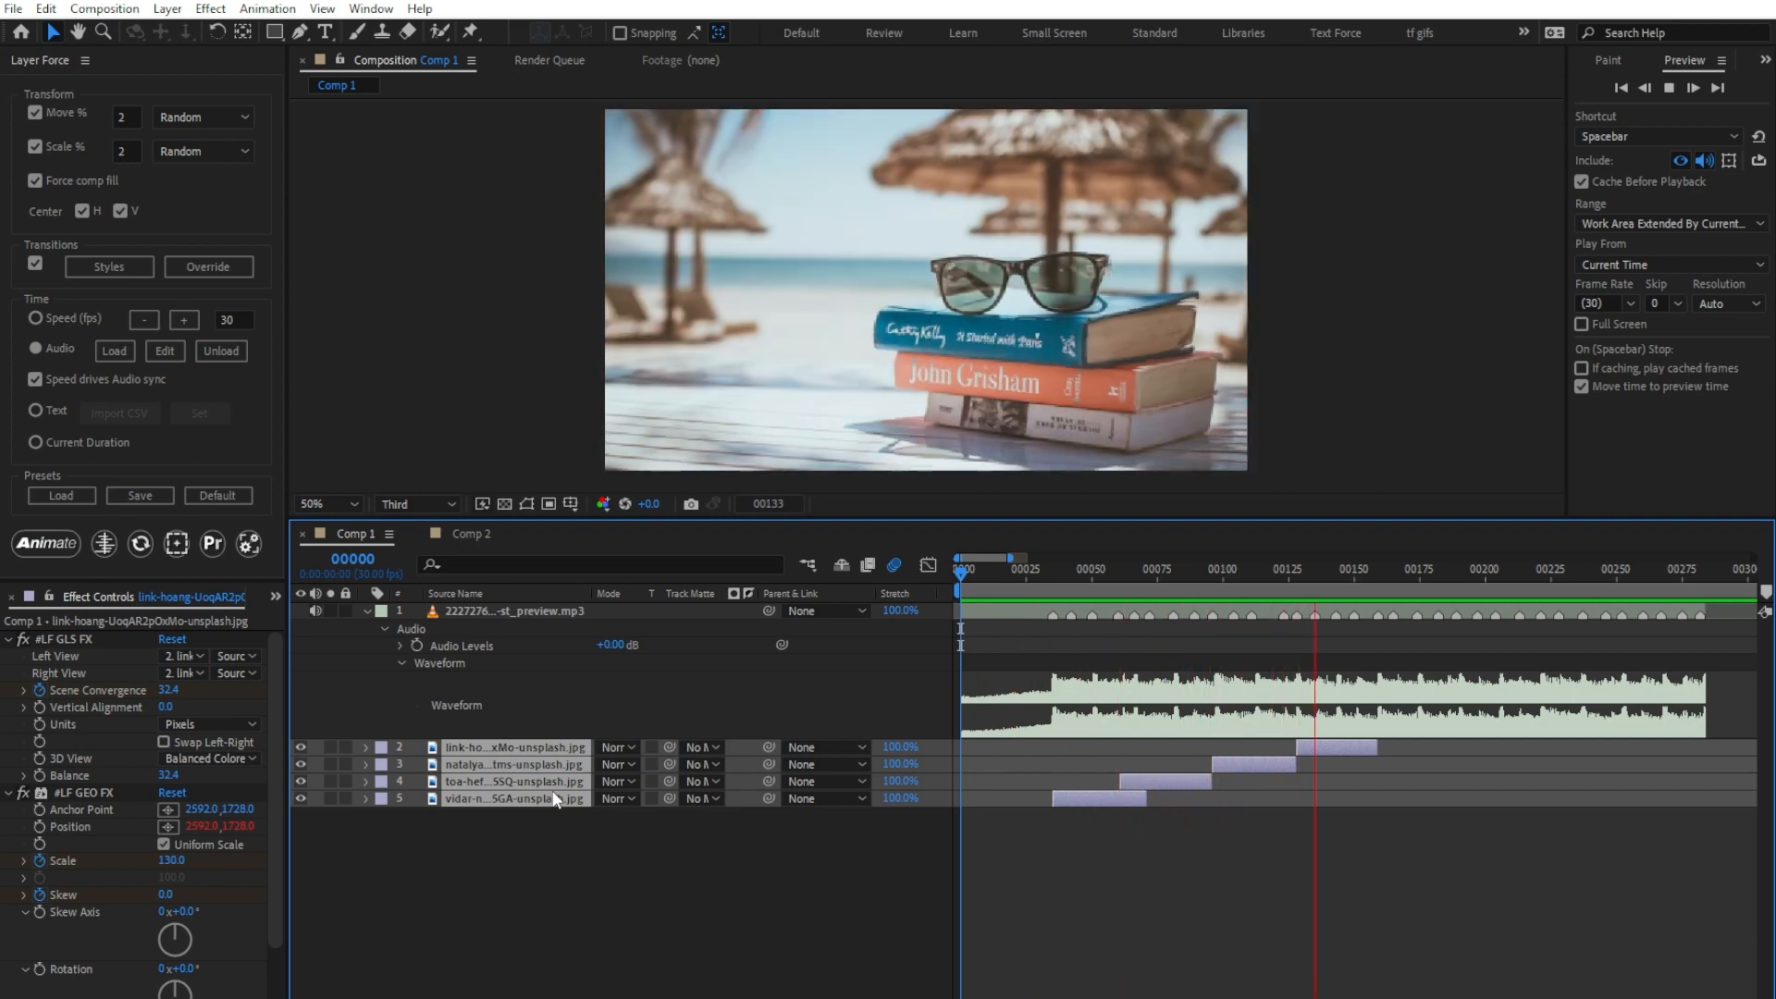
pyautogui.press('space')
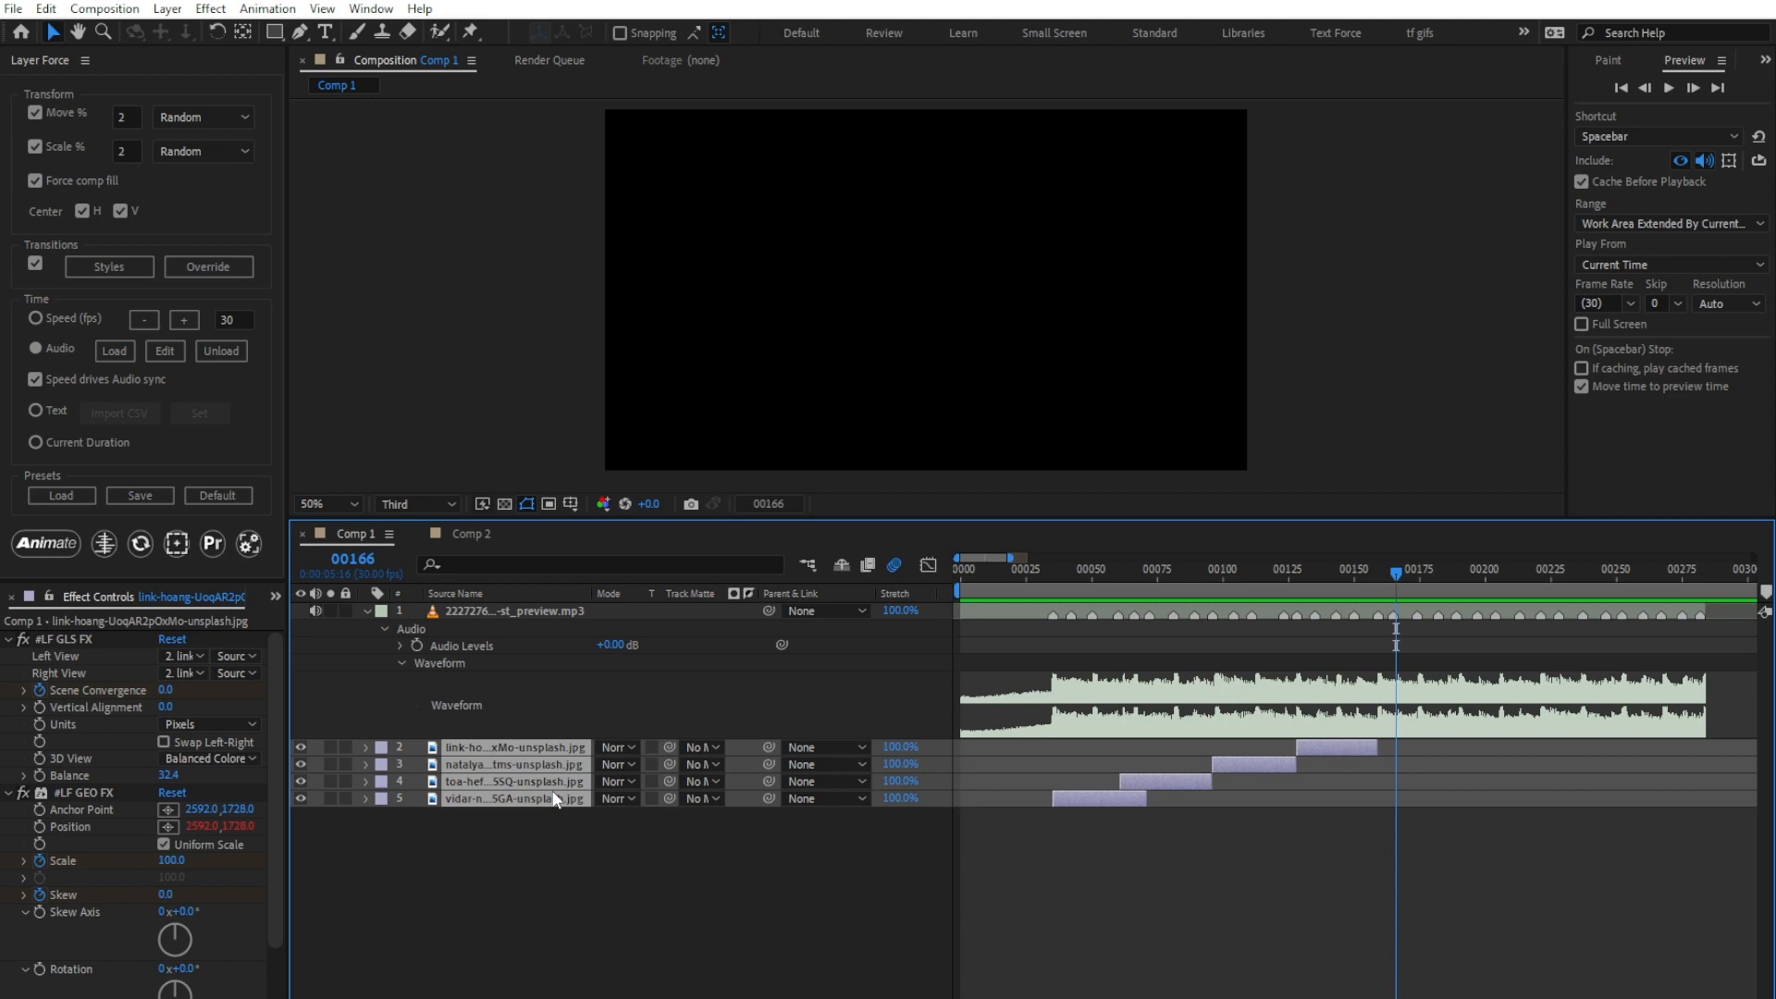
# Step: Raise the Speed interval to 60, re-animate the image layers from the first frame and preview the slower audio-synced cuts
pyautogui.moveTo(968, 571); pyautogui.dragTo(928, 570)
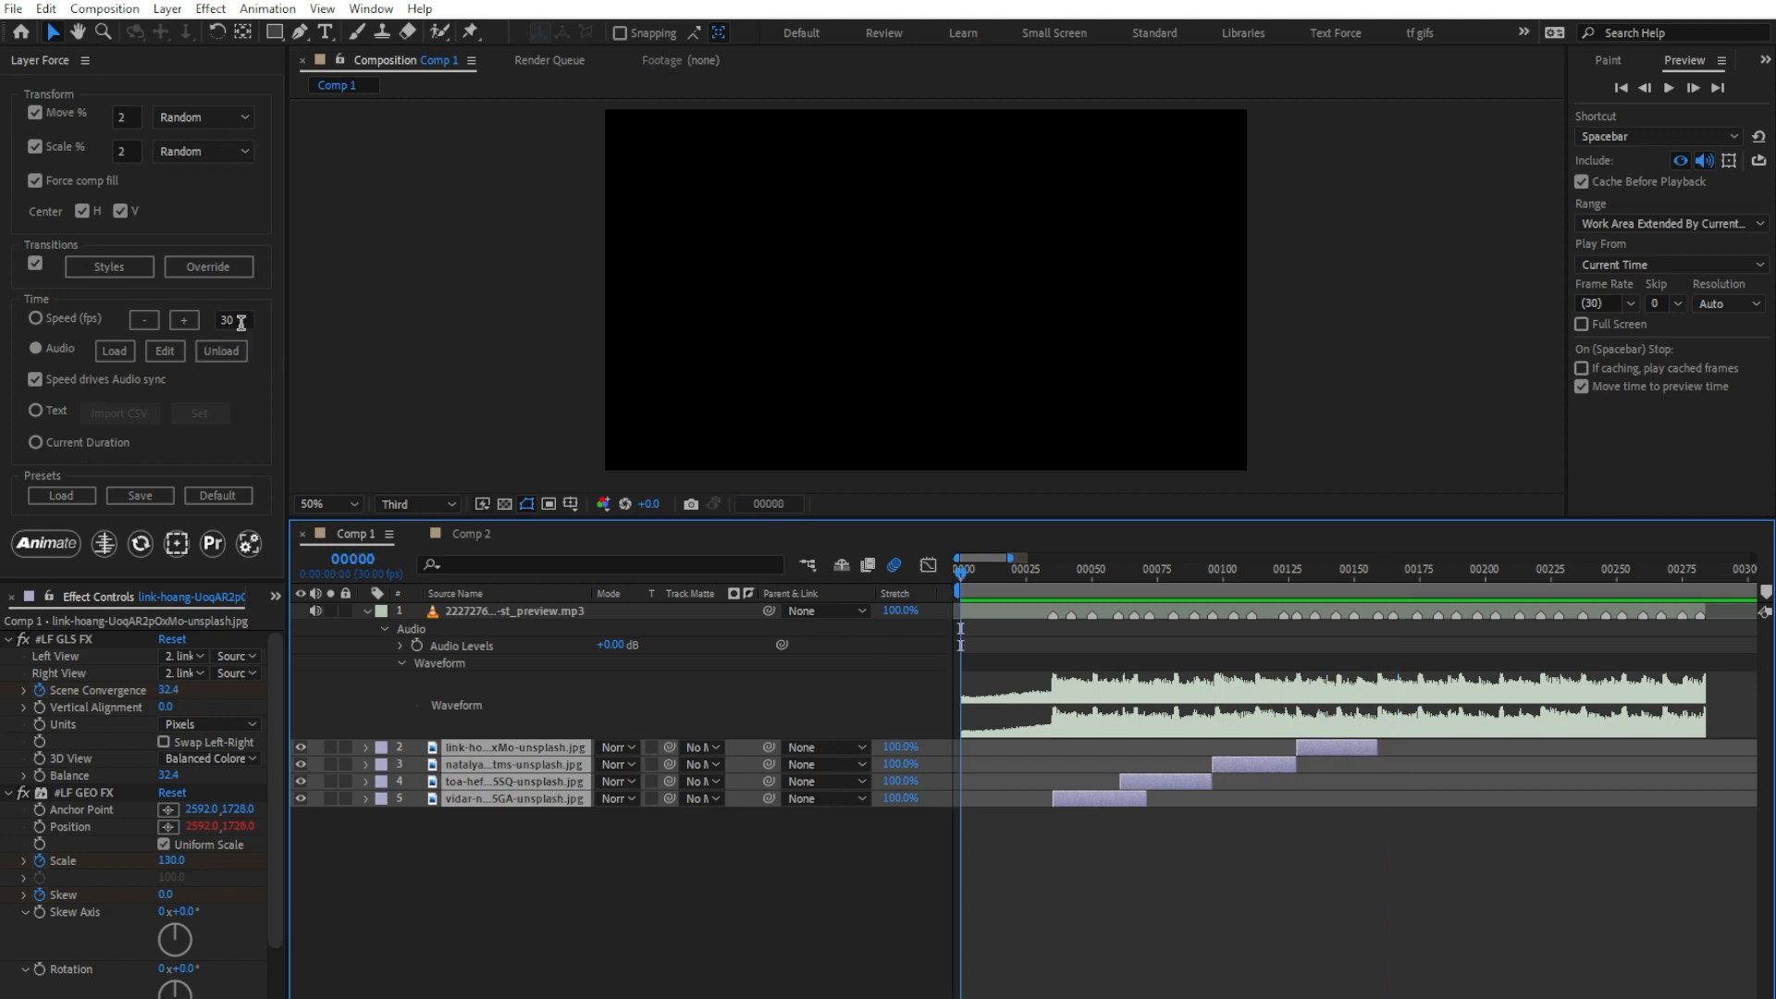
pyautogui.click(154, 324)
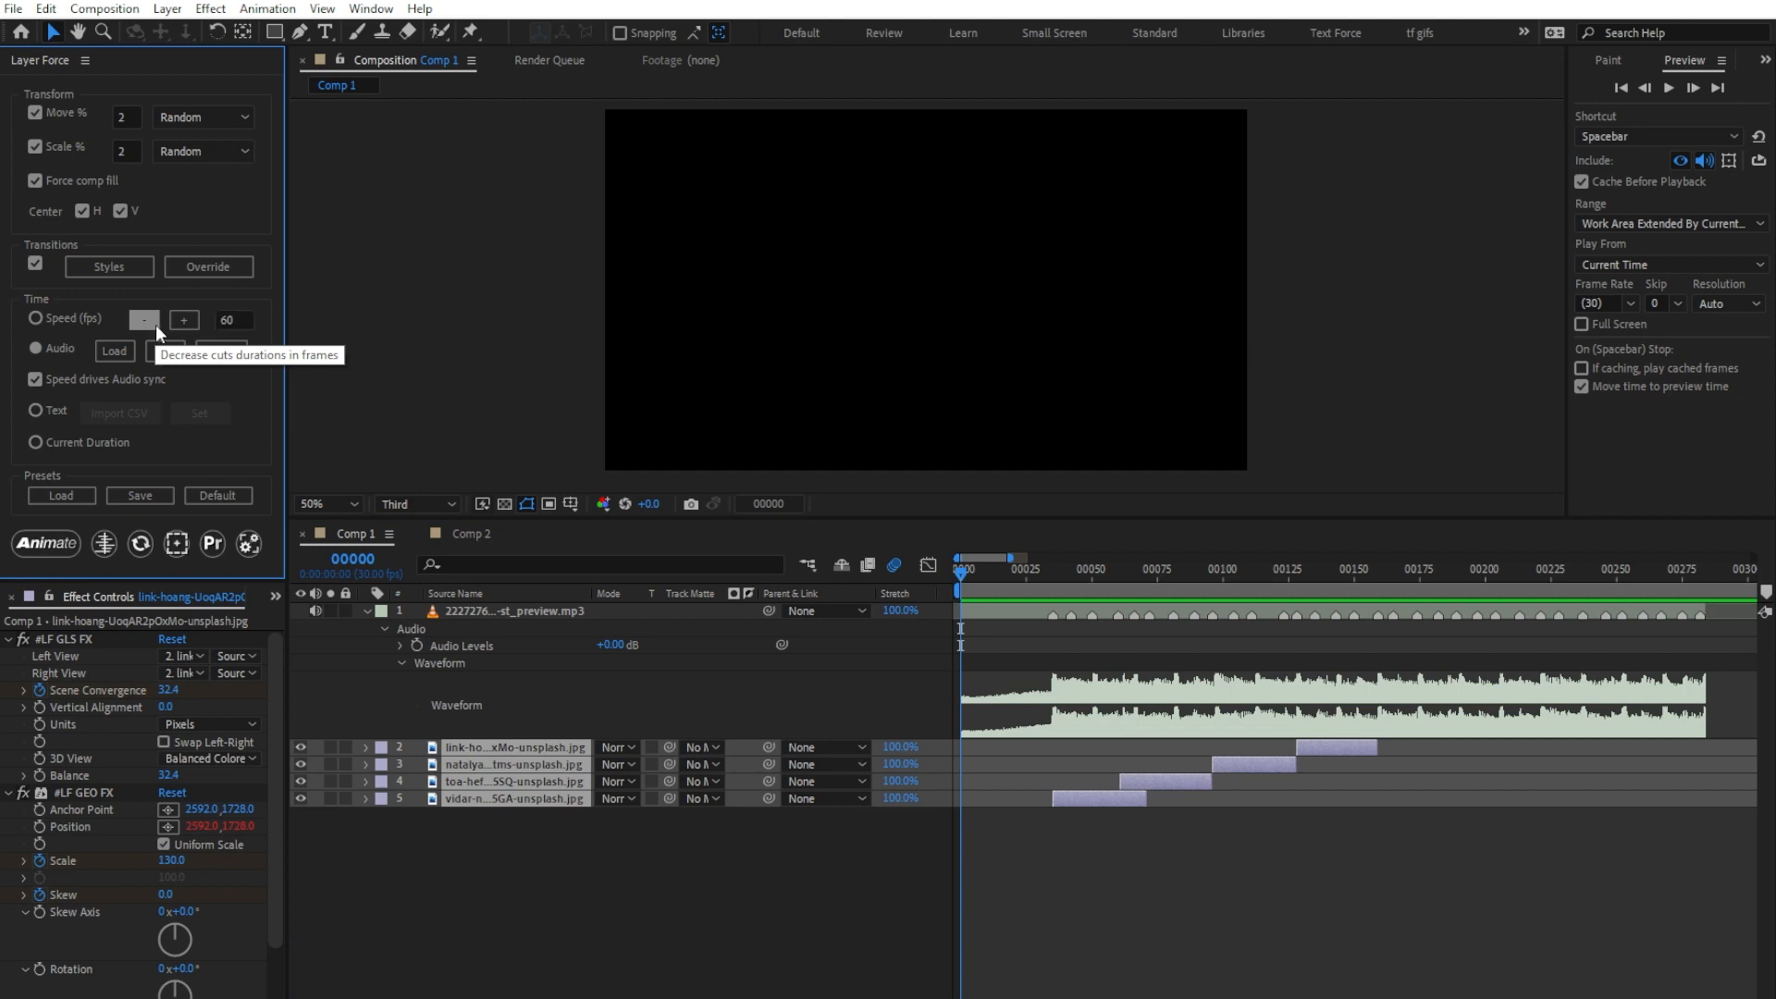
pyautogui.click(39, 544)
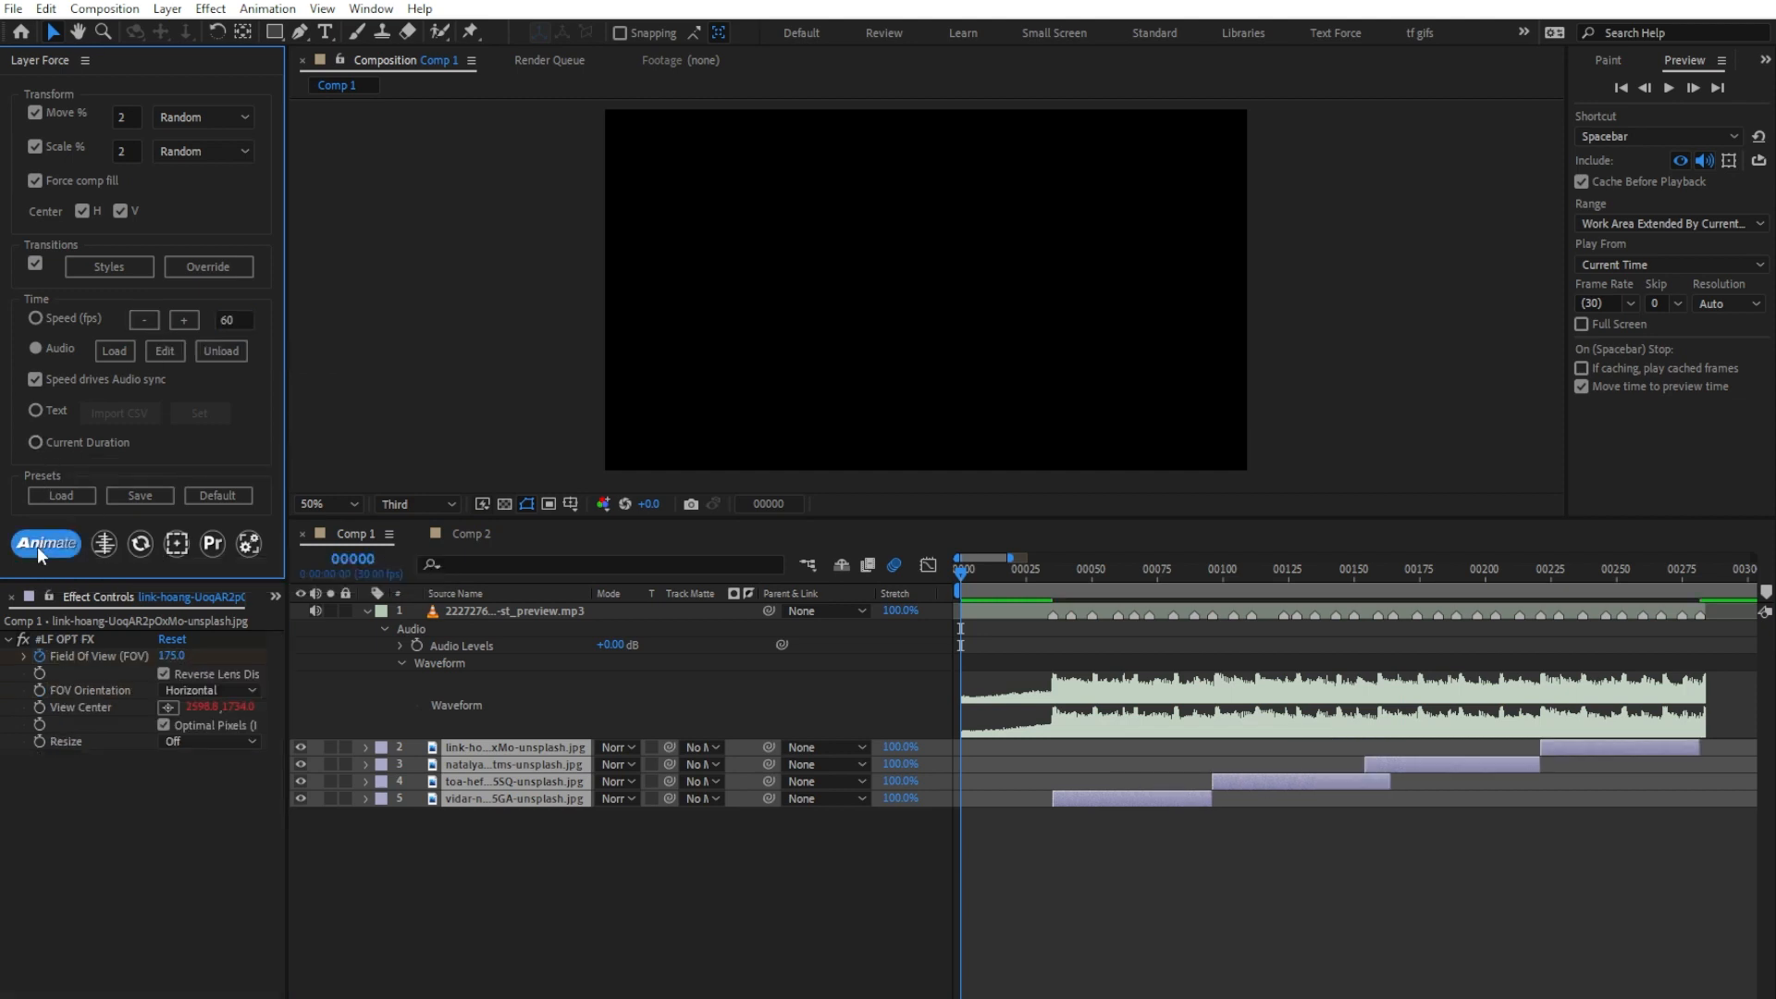
pyautogui.click(491, 775)
pyautogui.press('space')
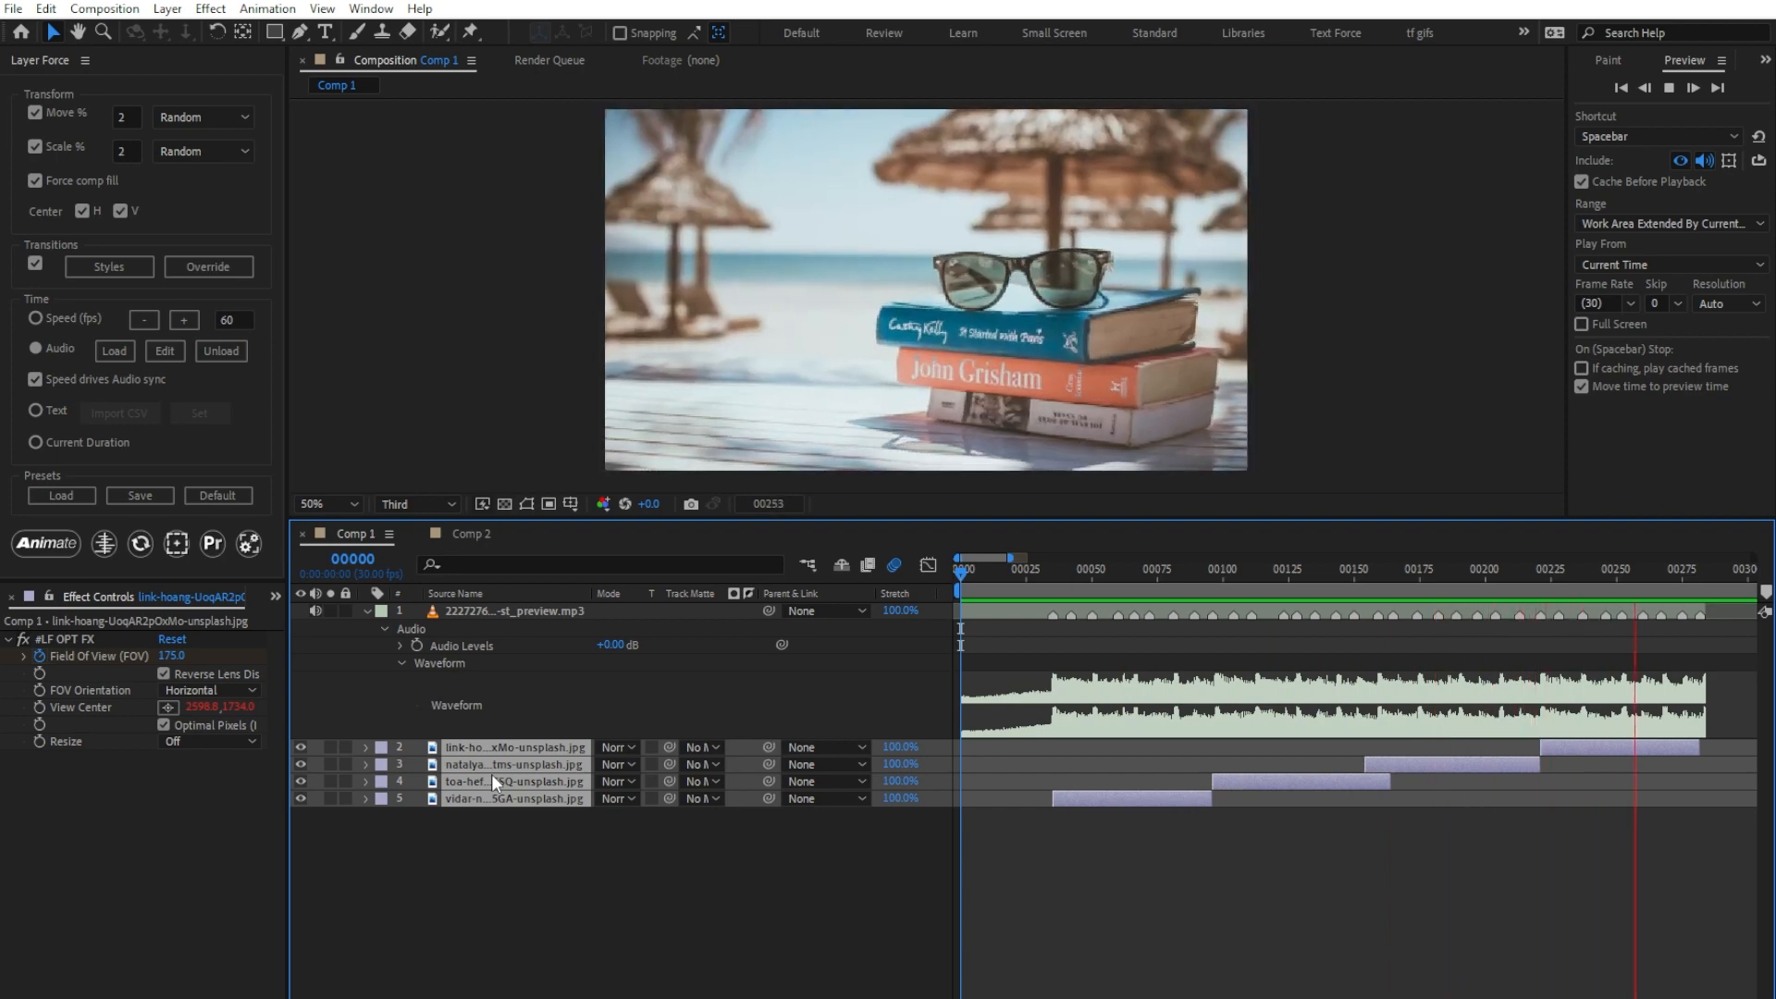
pyautogui.press('space')
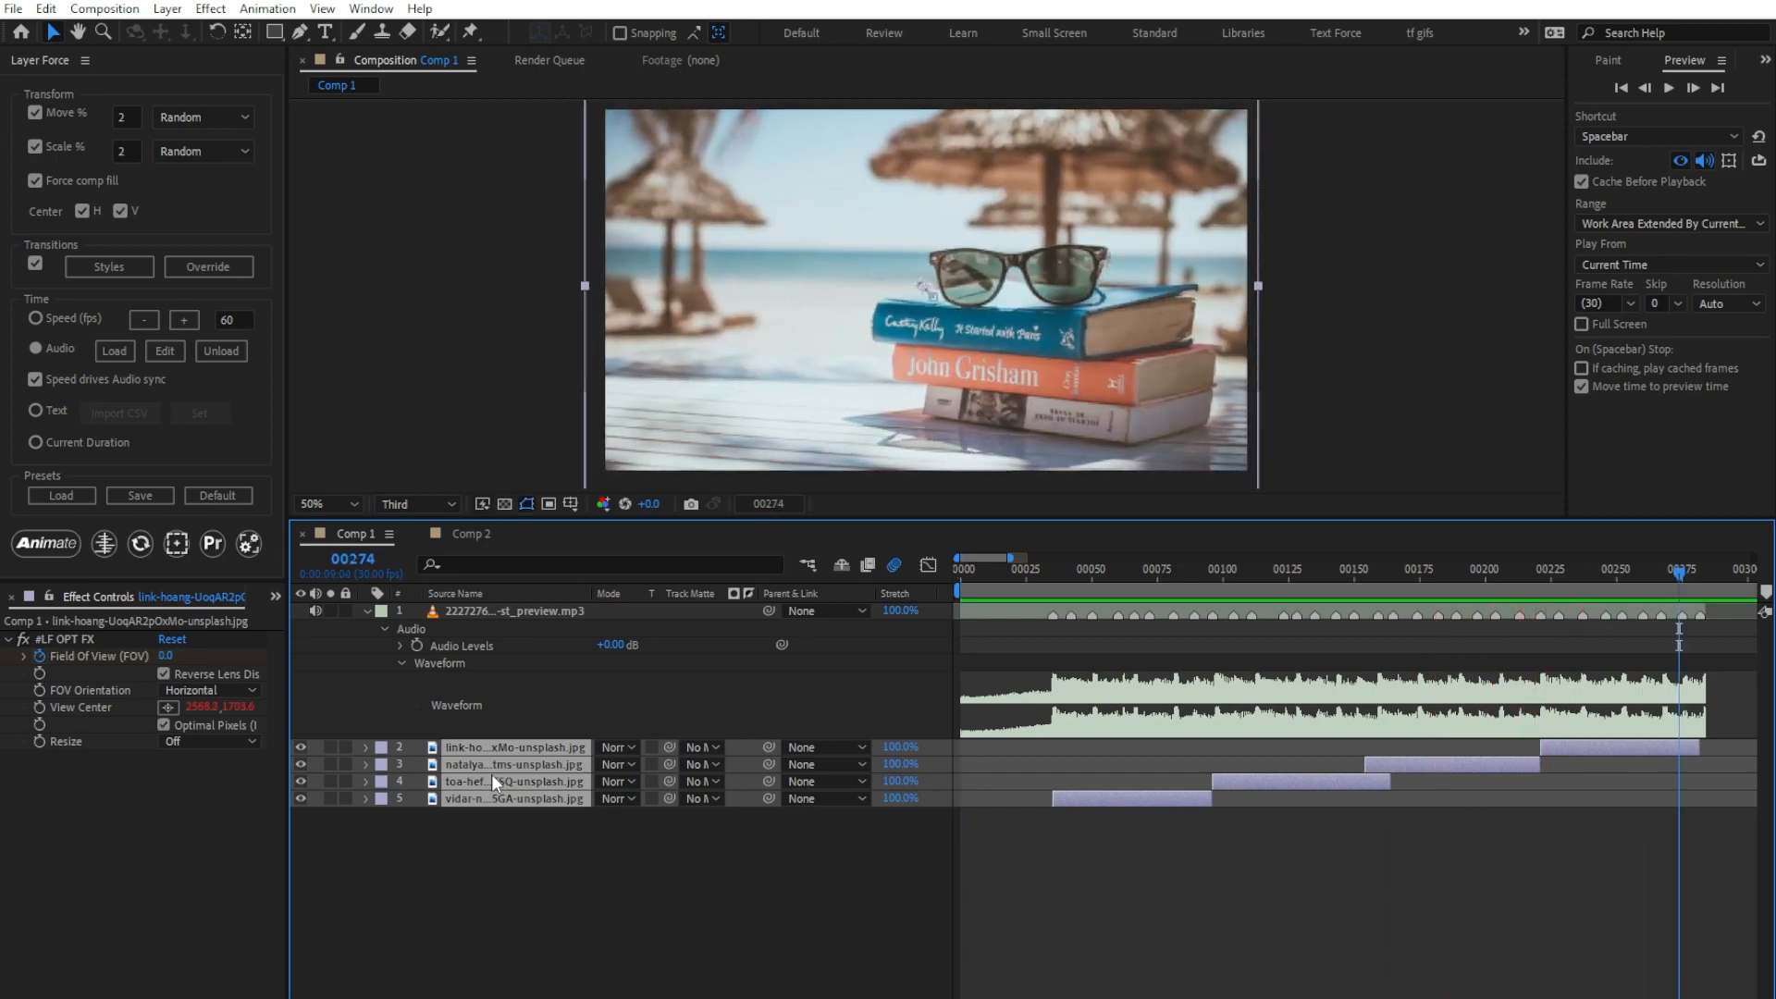
pyautogui.click(949, 572)
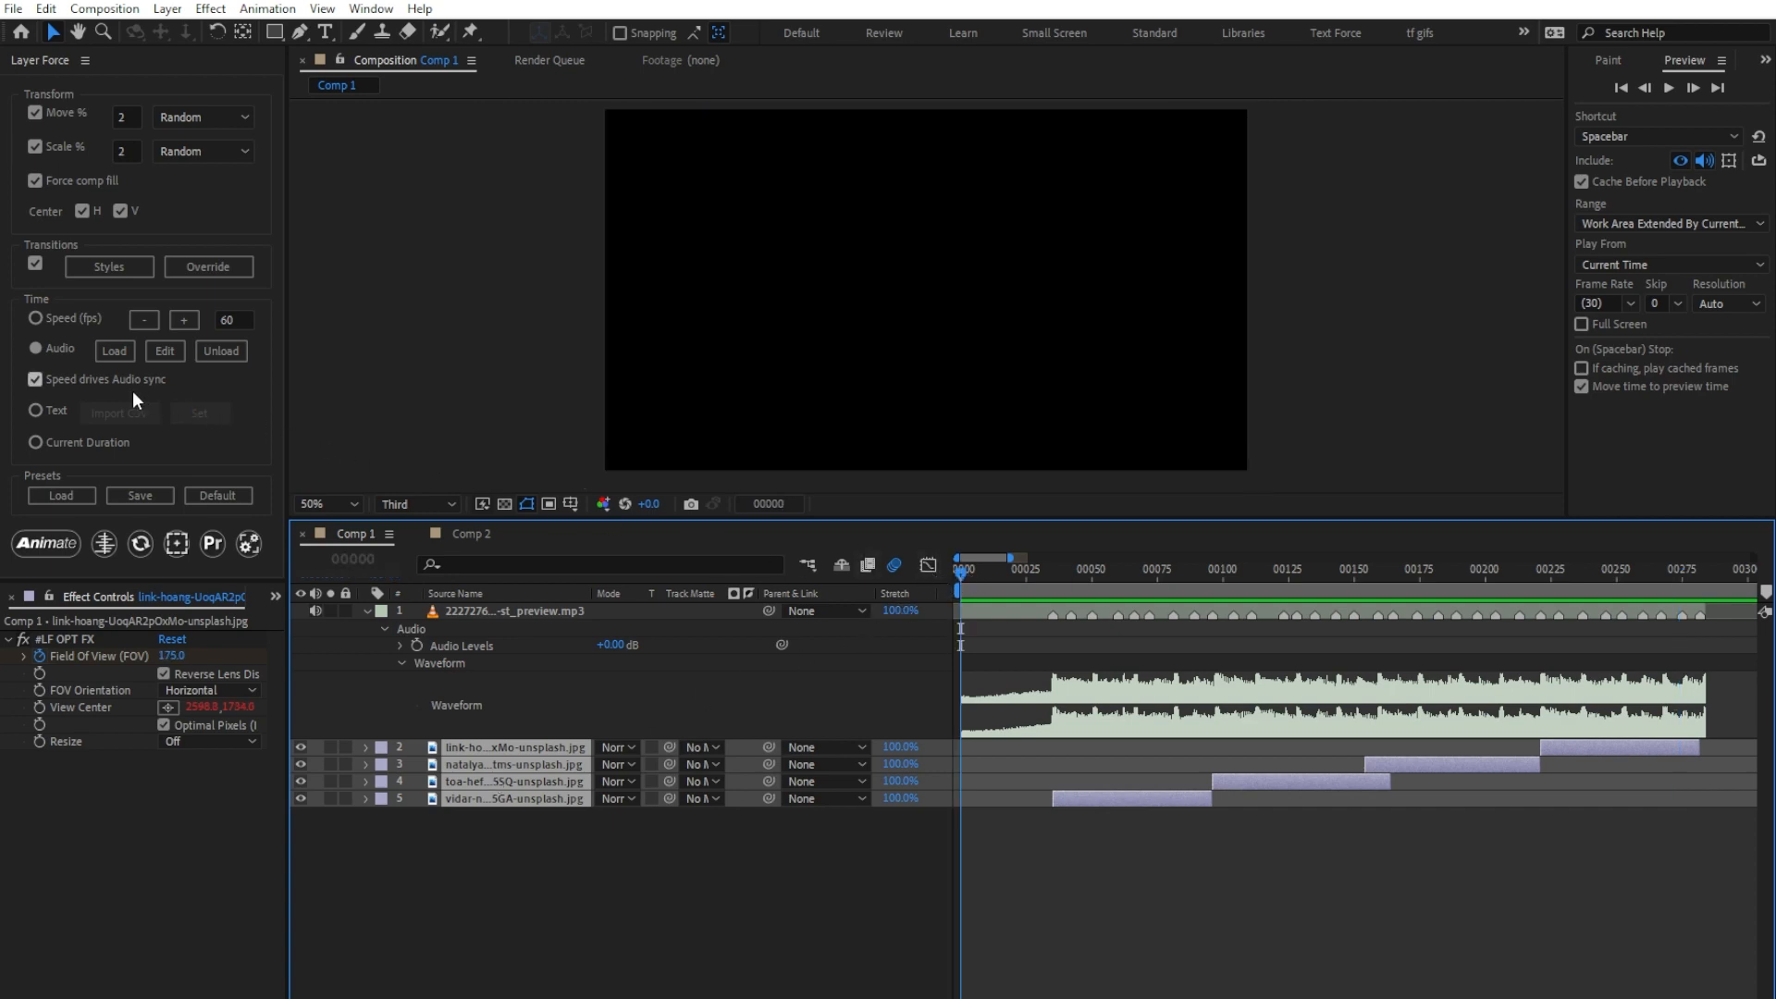
# Step: Turn off Speed drives Audio sync and generate new audio markers by Threshold at 28.2
pyautogui.click(107, 383)
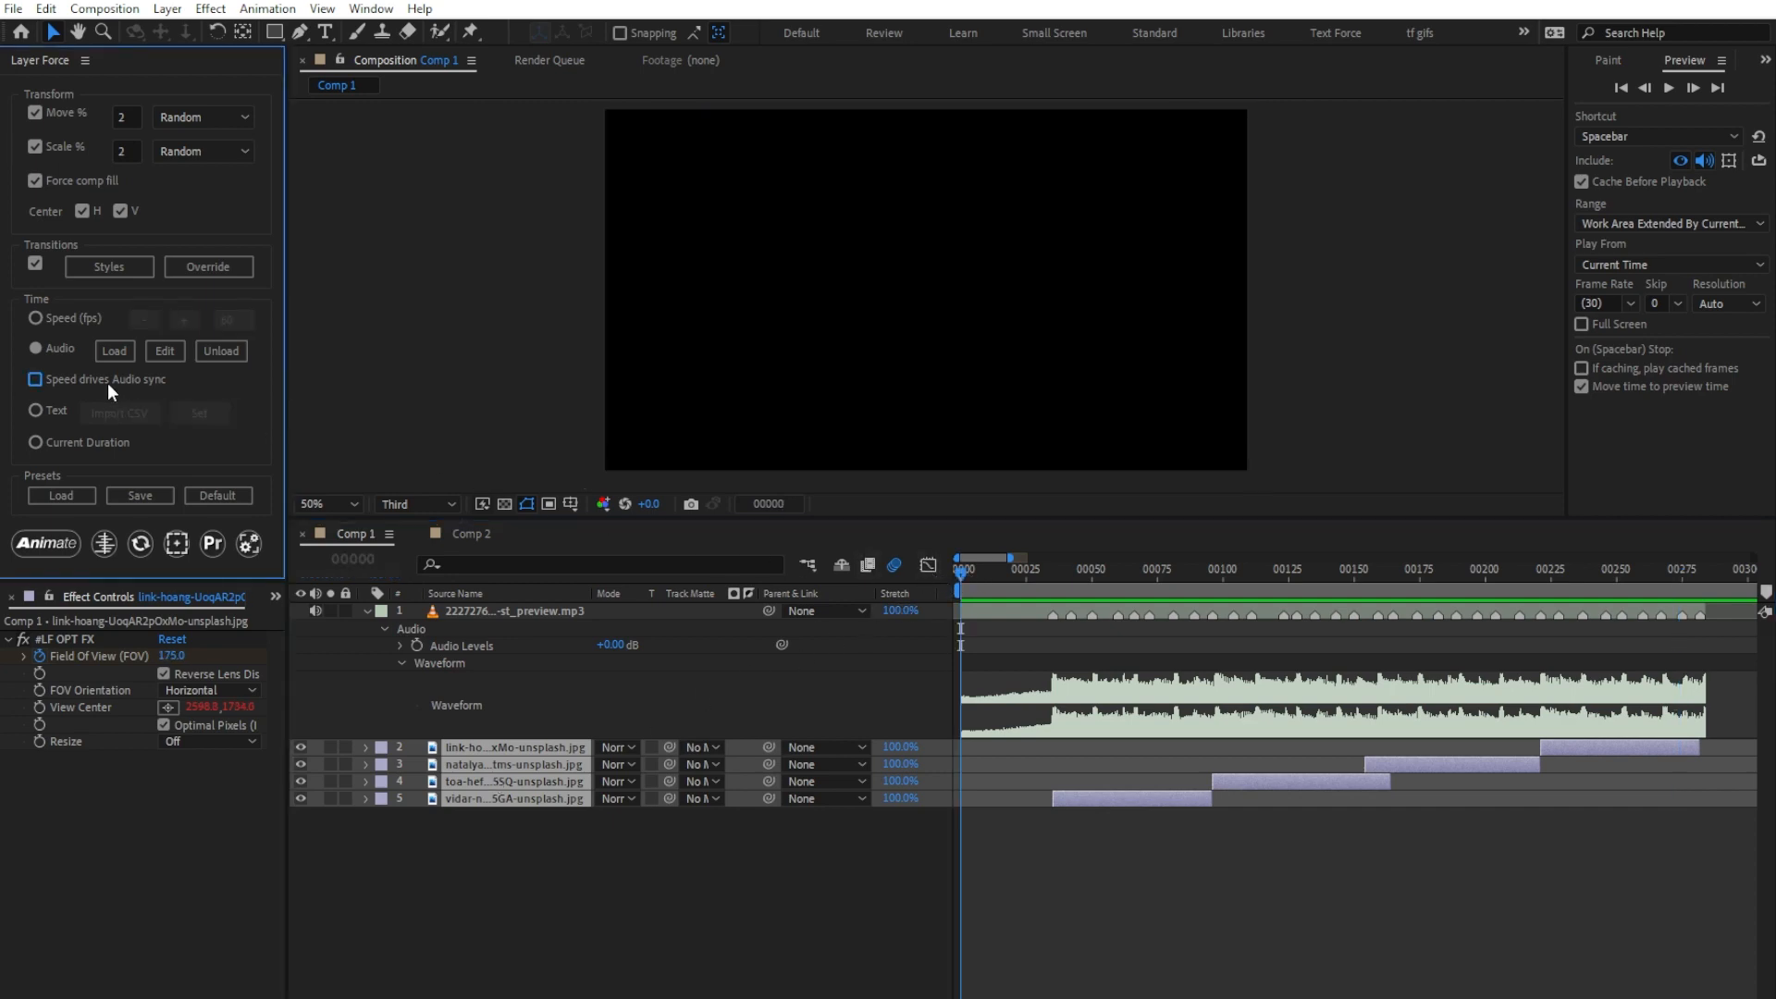
pyautogui.click(161, 350)
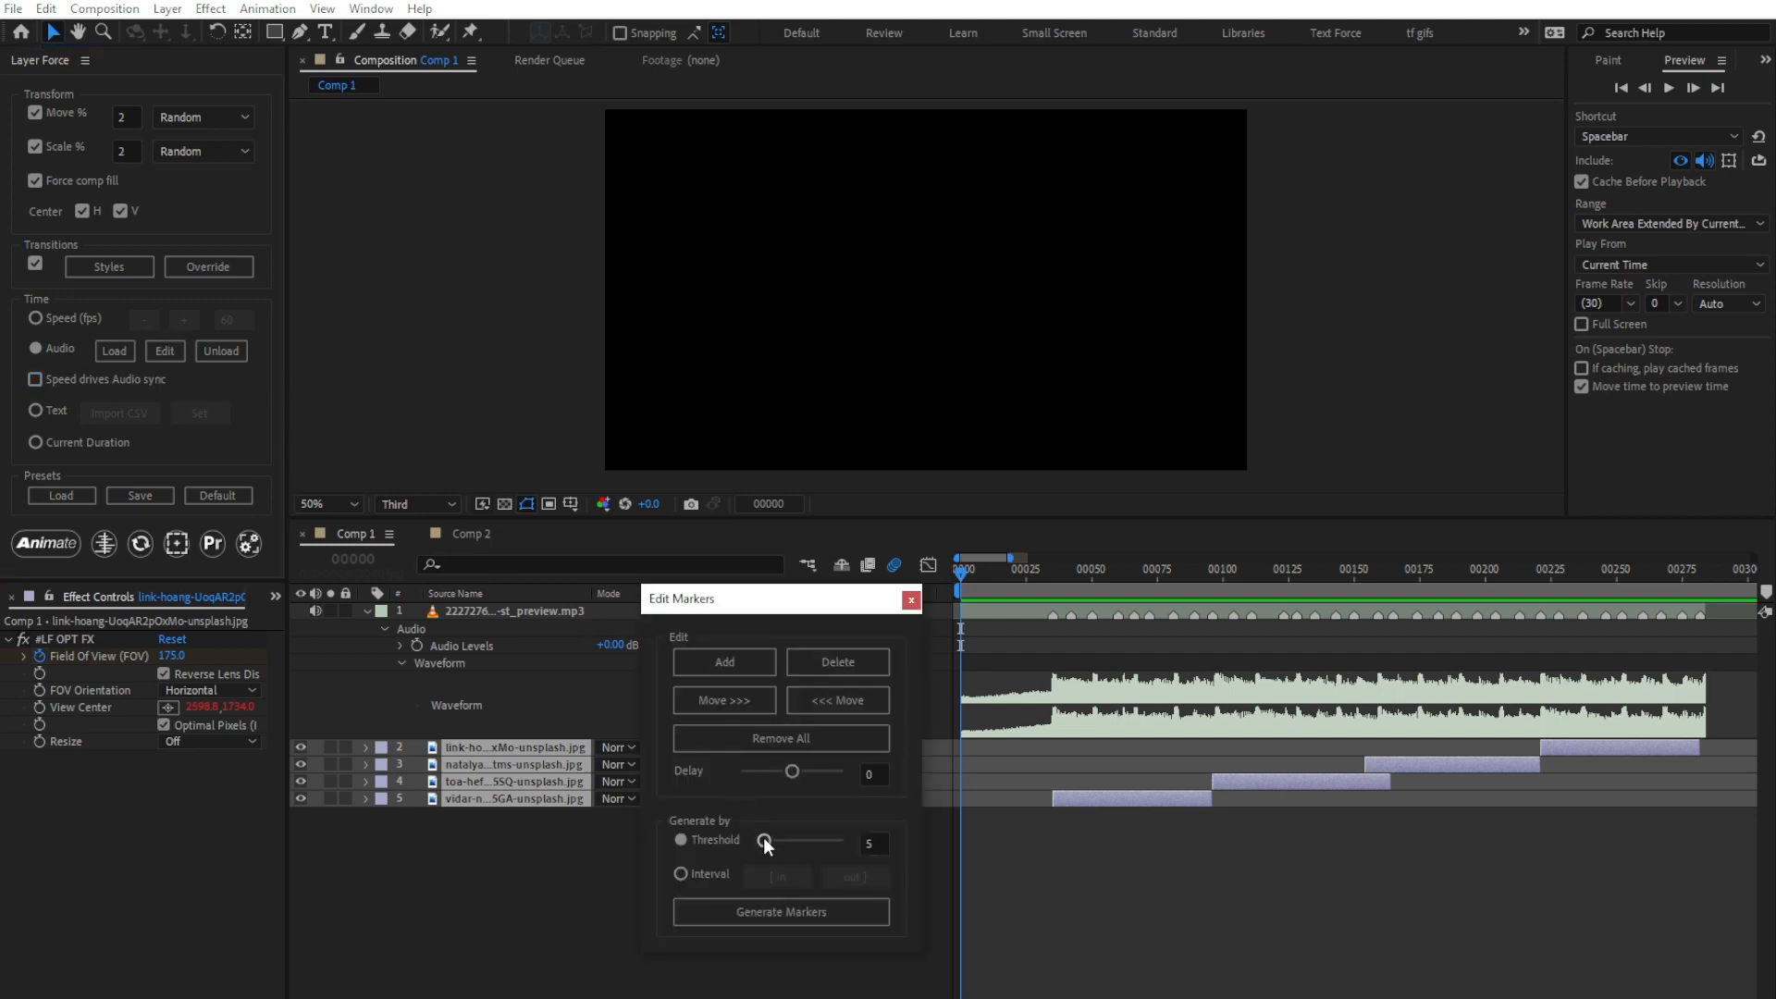
pyautogui.moveTo(764, 837); pyautogui.dragTo(784, 844)
pyautogui.click(782, 912)
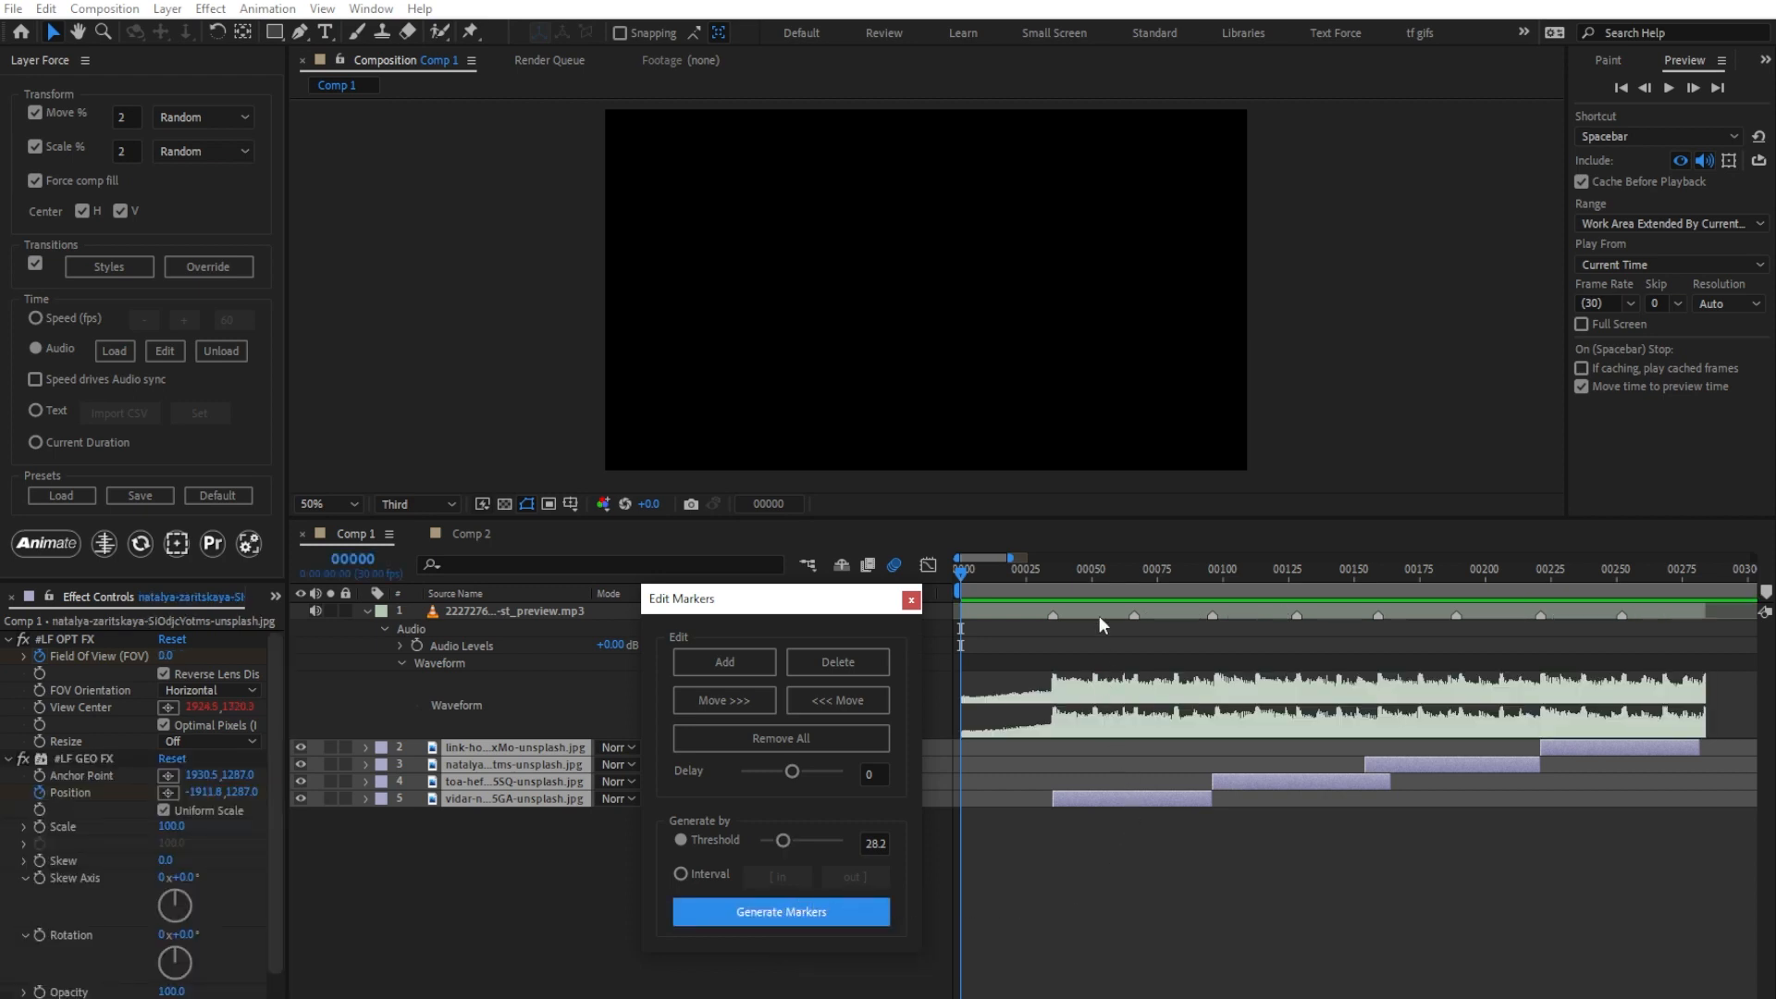
# Step: Delete the audio markers closest to frames 60, 126, 183 and 253
pyautogui.click(1115, 568)
pyautogui.click(875, 662)
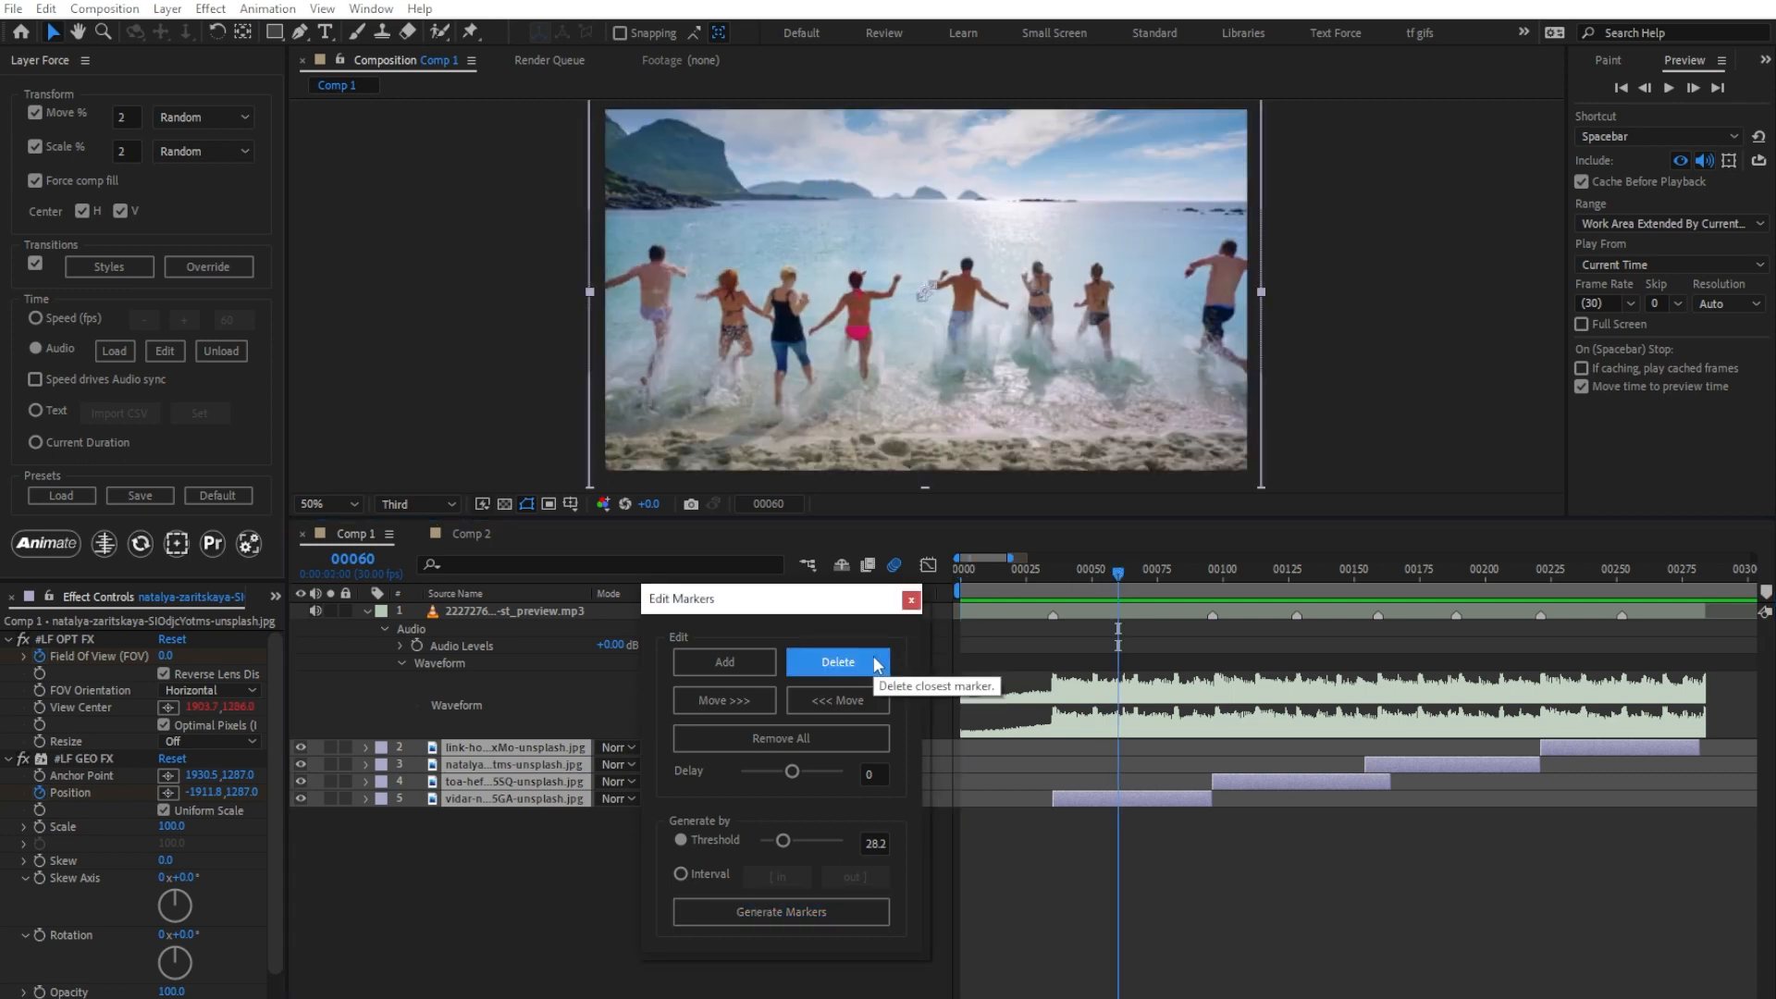
pyautogui.click(1290, 569)
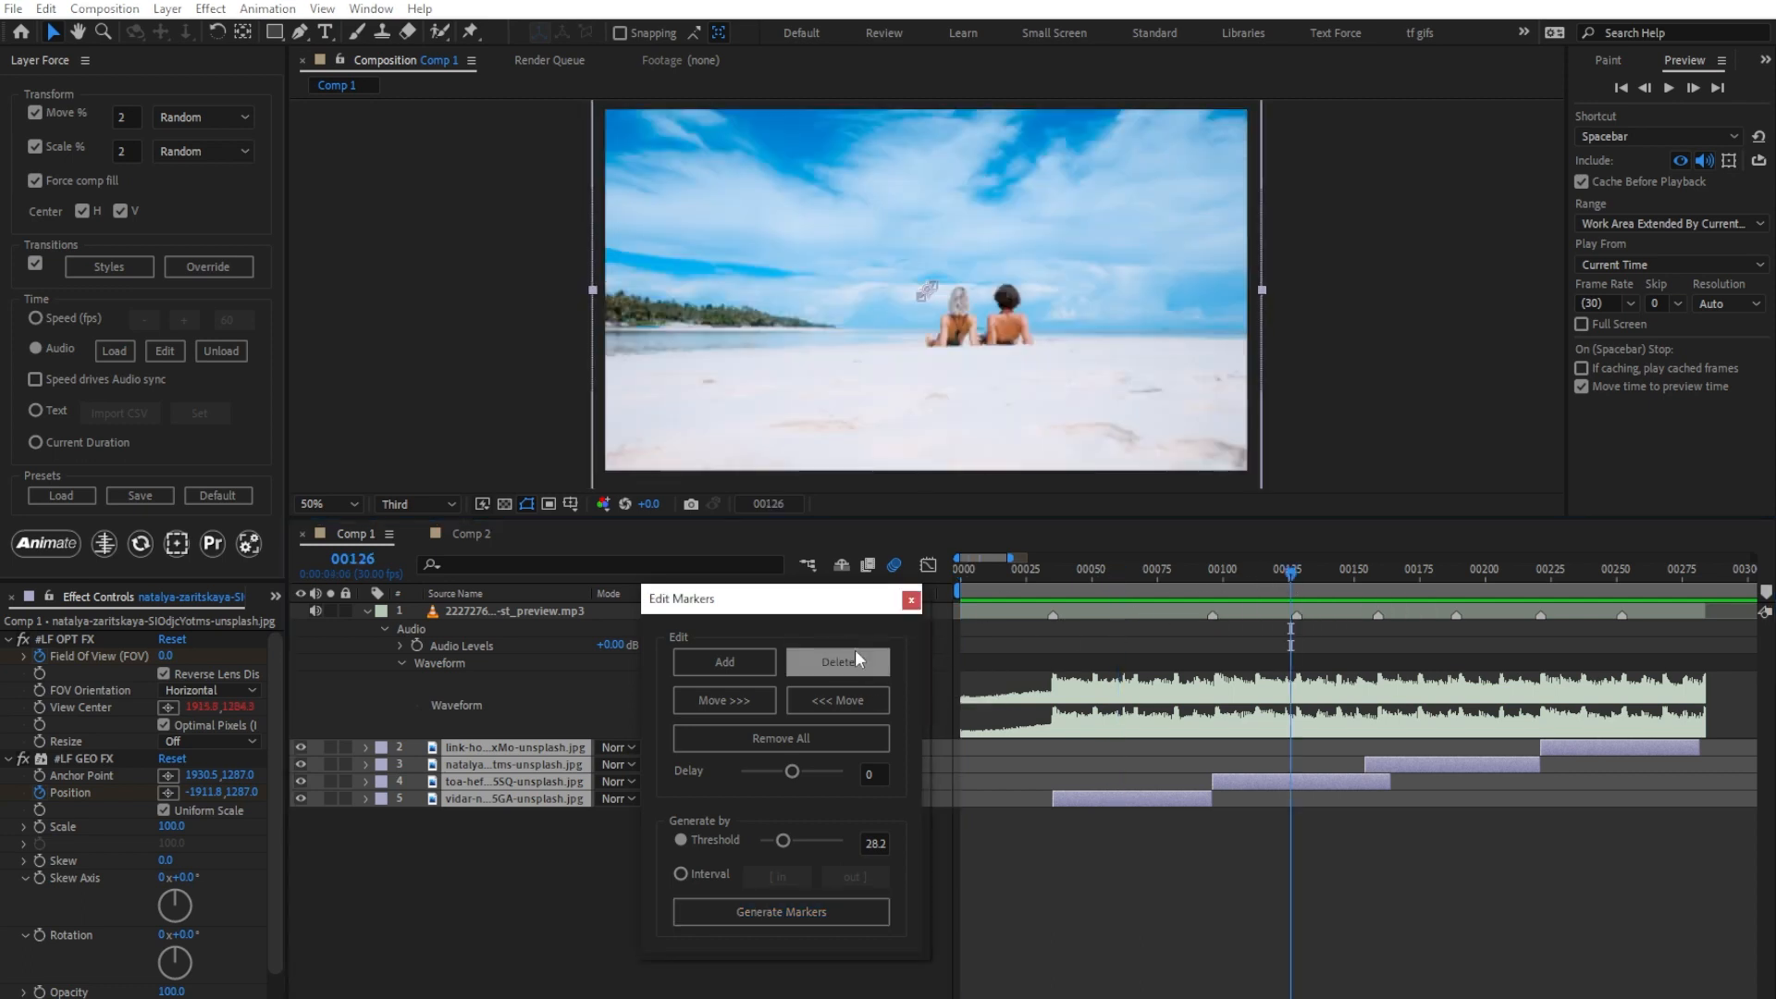
pyautogui.click(854, 658)
pyautogui.click(1440, 569)
pyautogui.click(857, 659)
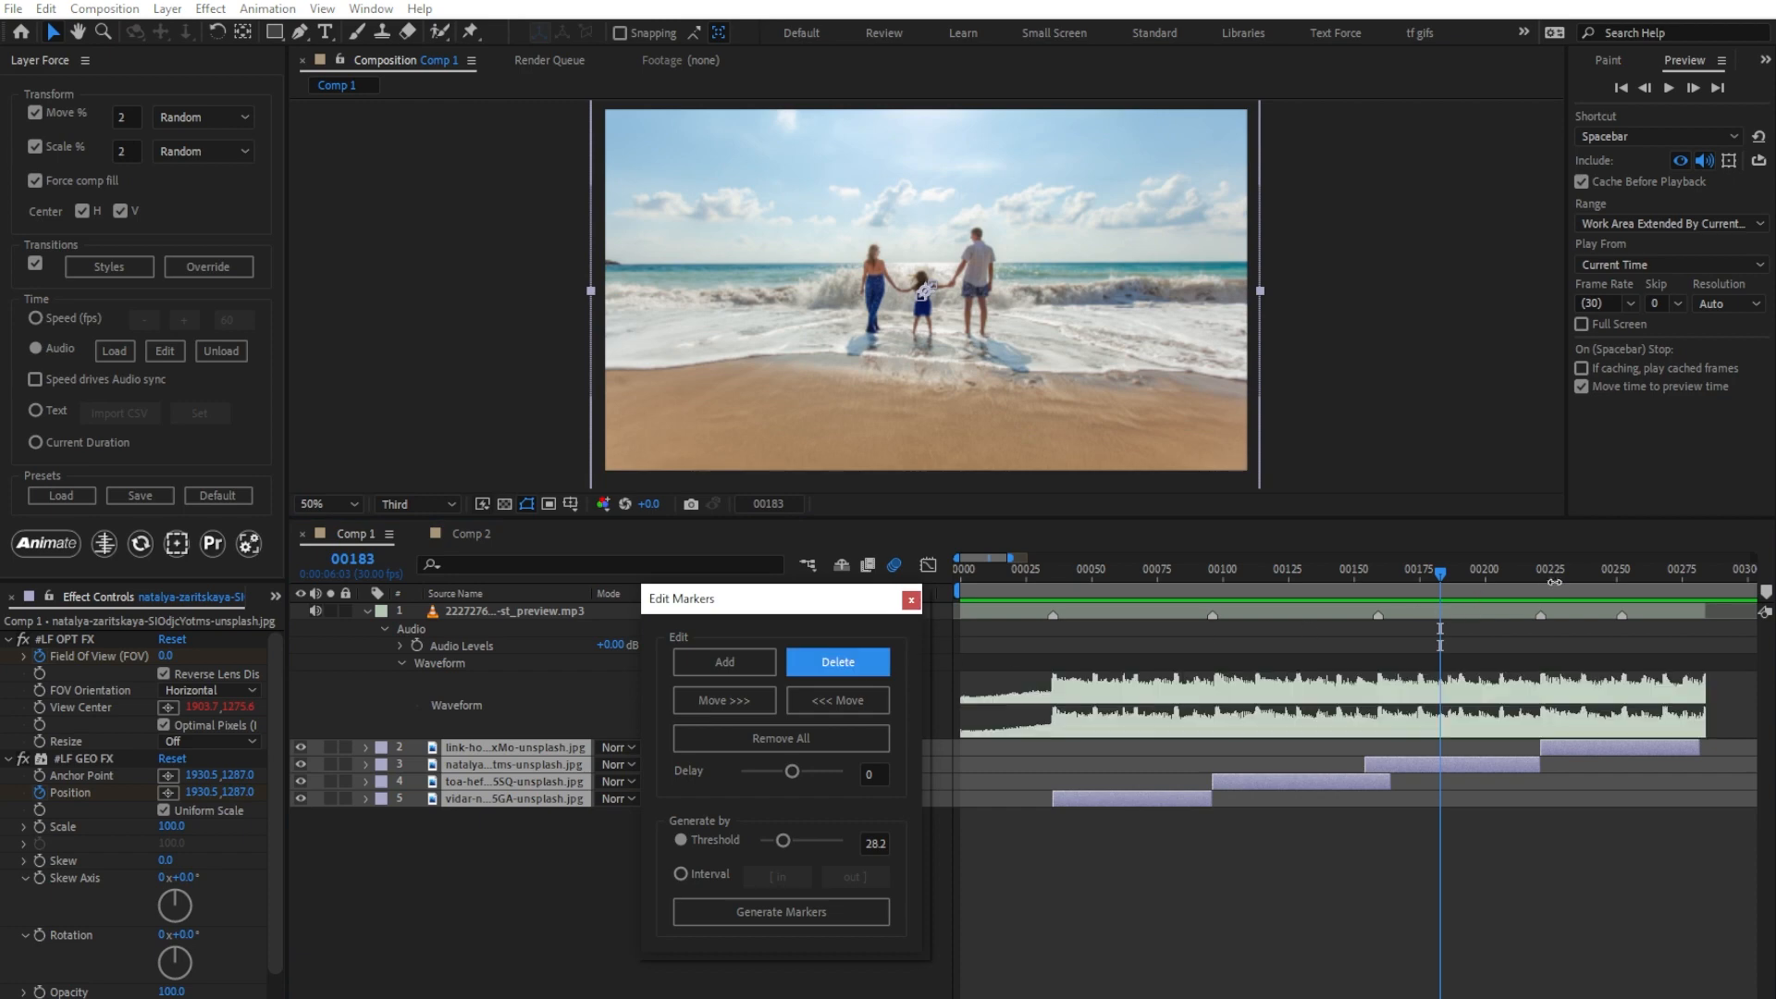
pyautogui.click(1623, 569)
pyautogui.click(875, 662)
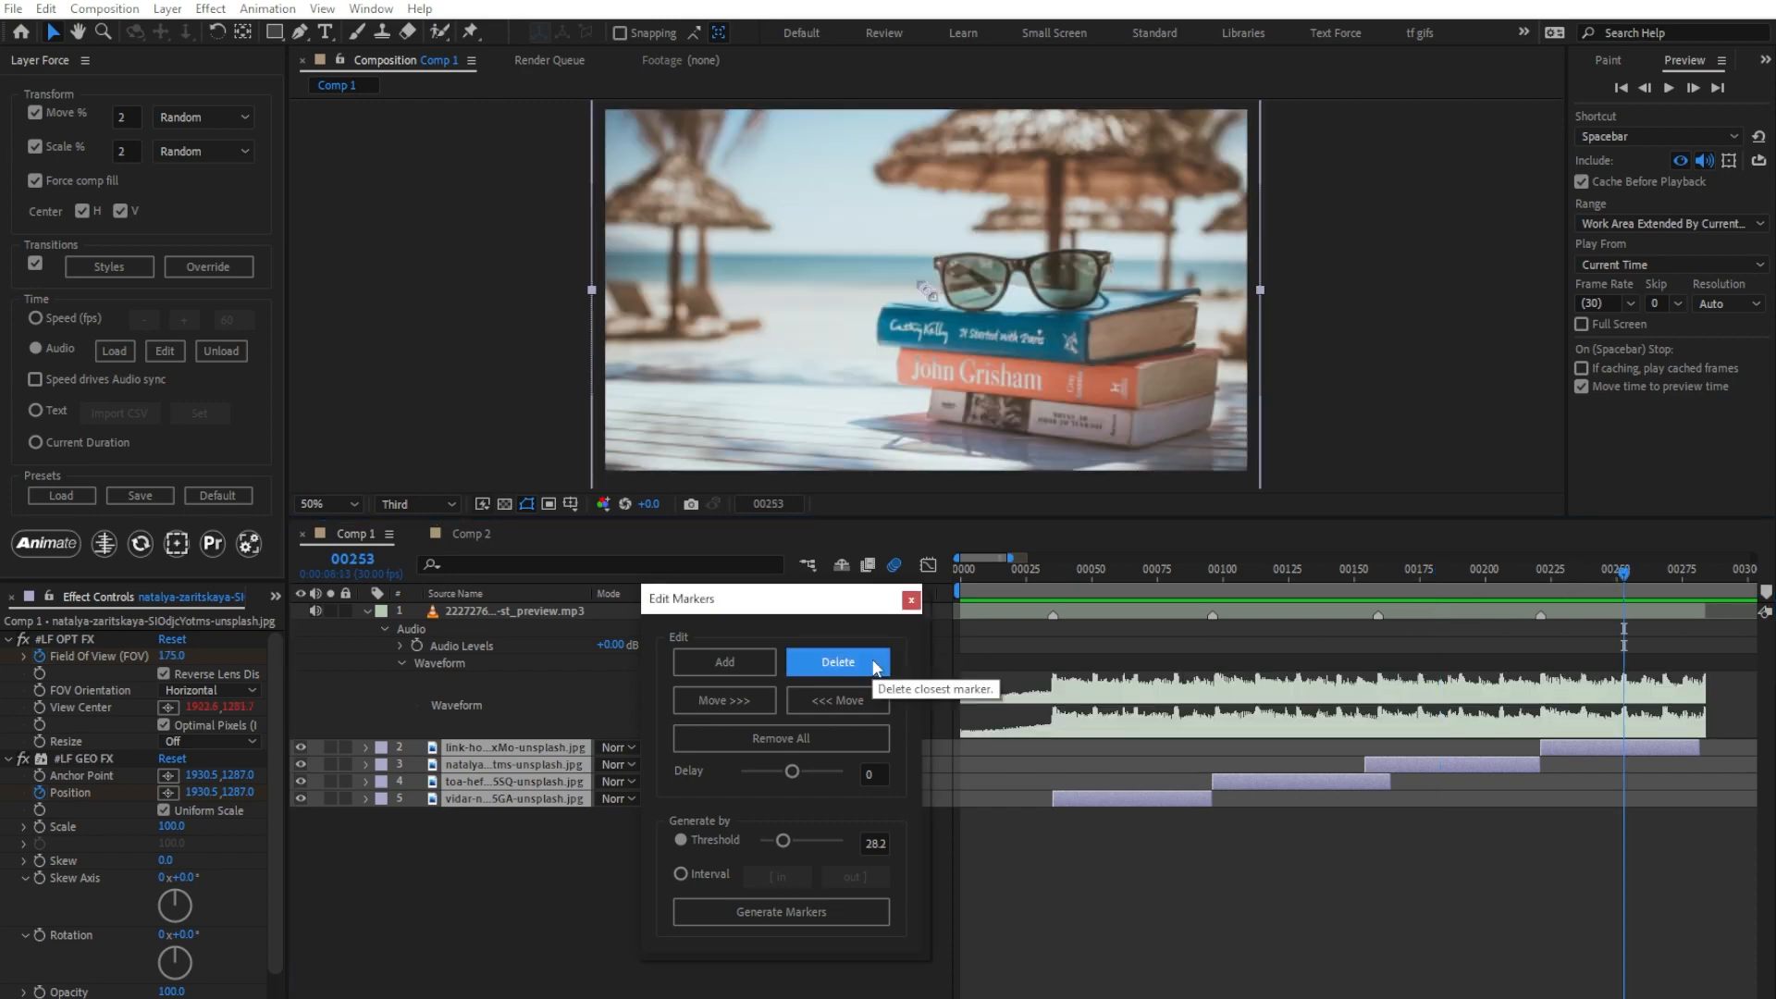
# Step: Re-animate the image layers from the first frame with the thinned-out threshold markers and preview the result
pyautogui.click(962, 569)
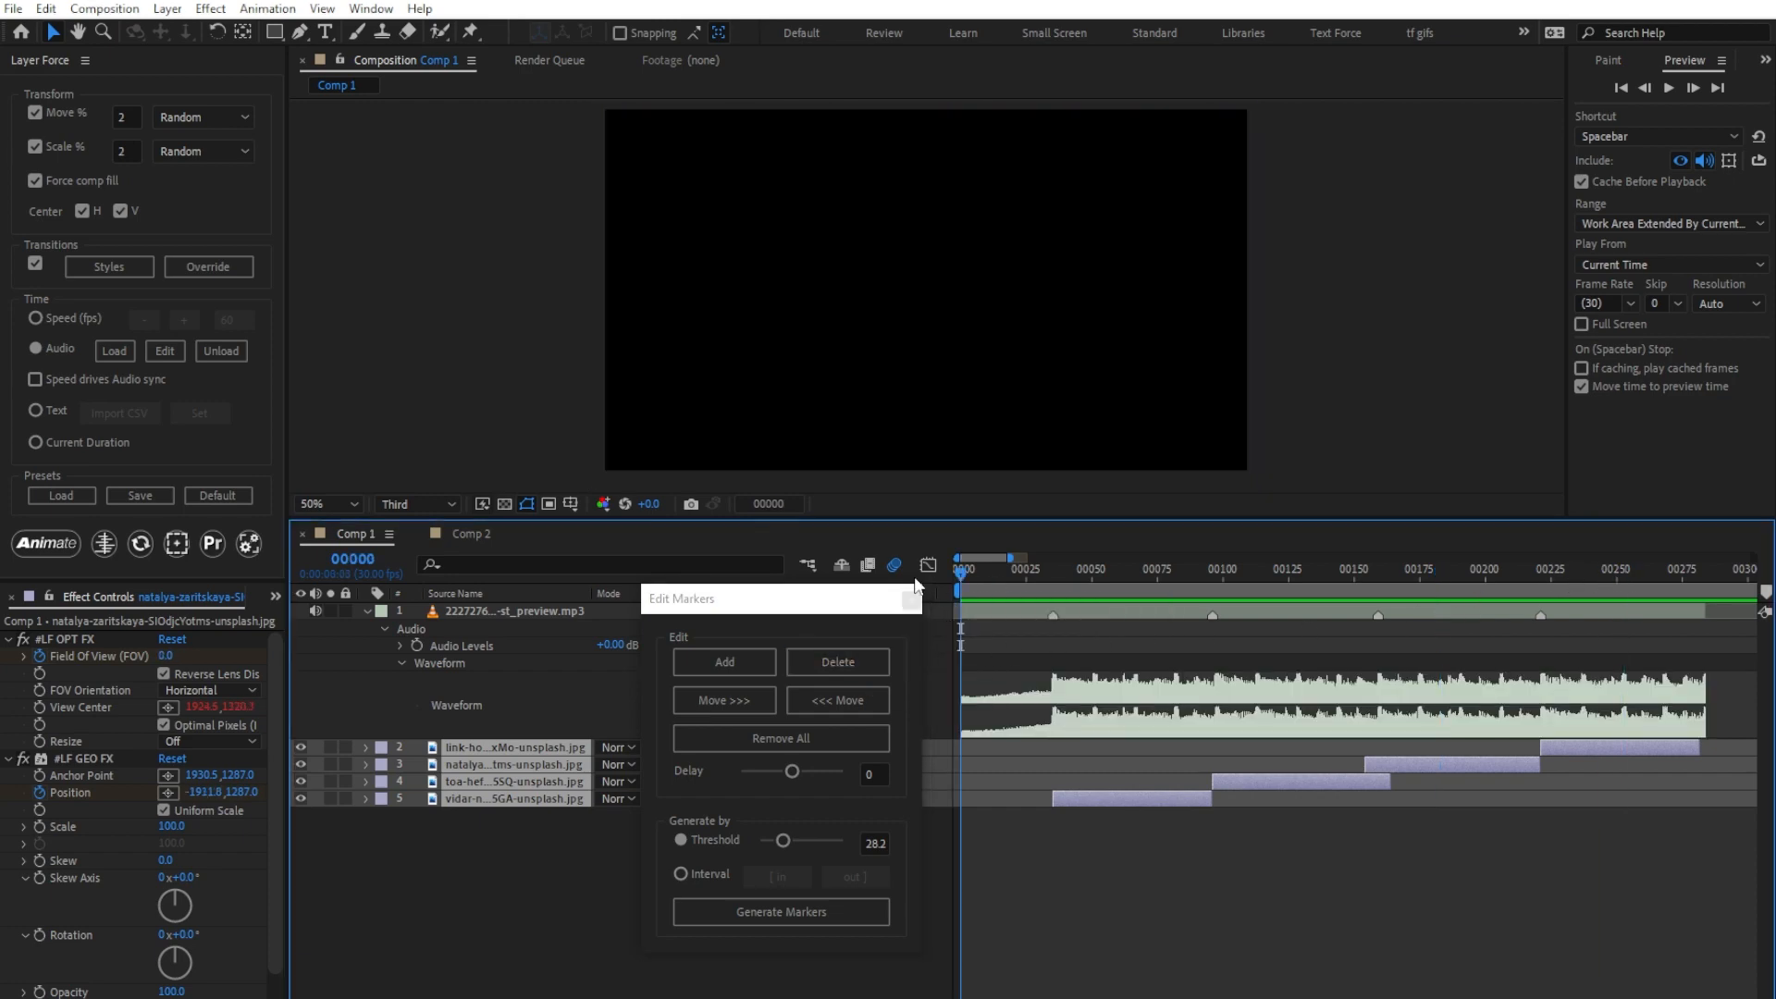
pyautogui.click(58, 546)
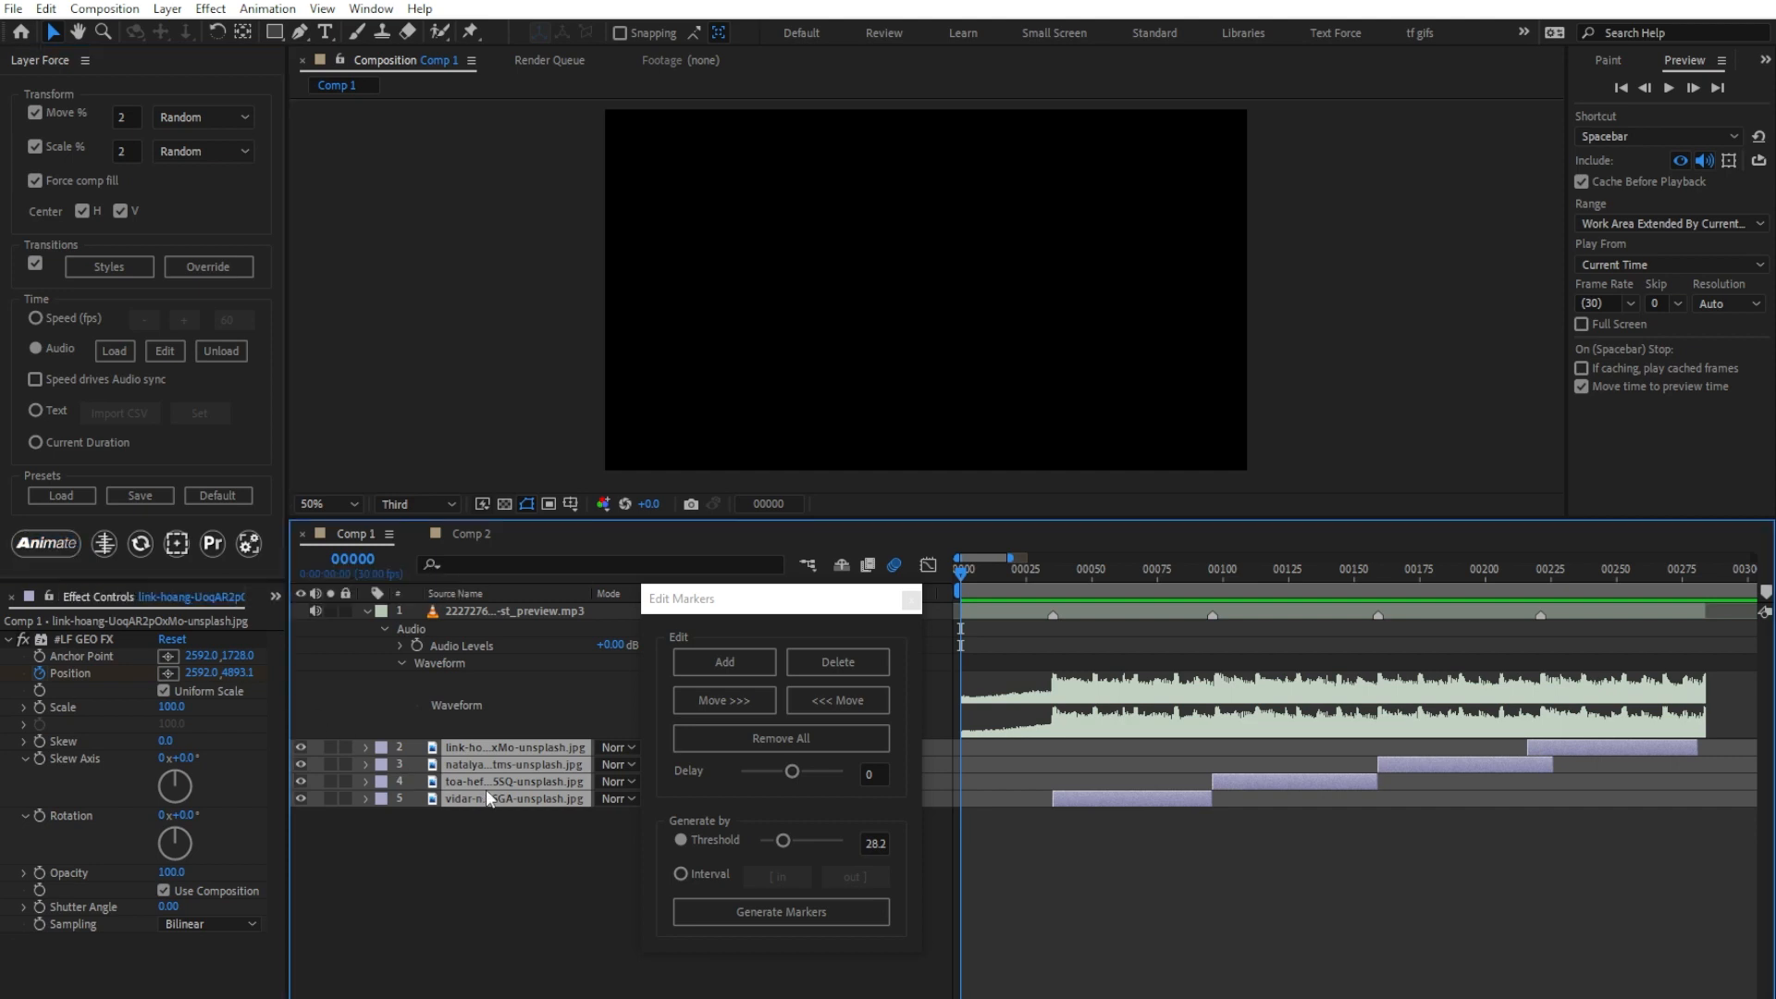
pyautogui.press('space')
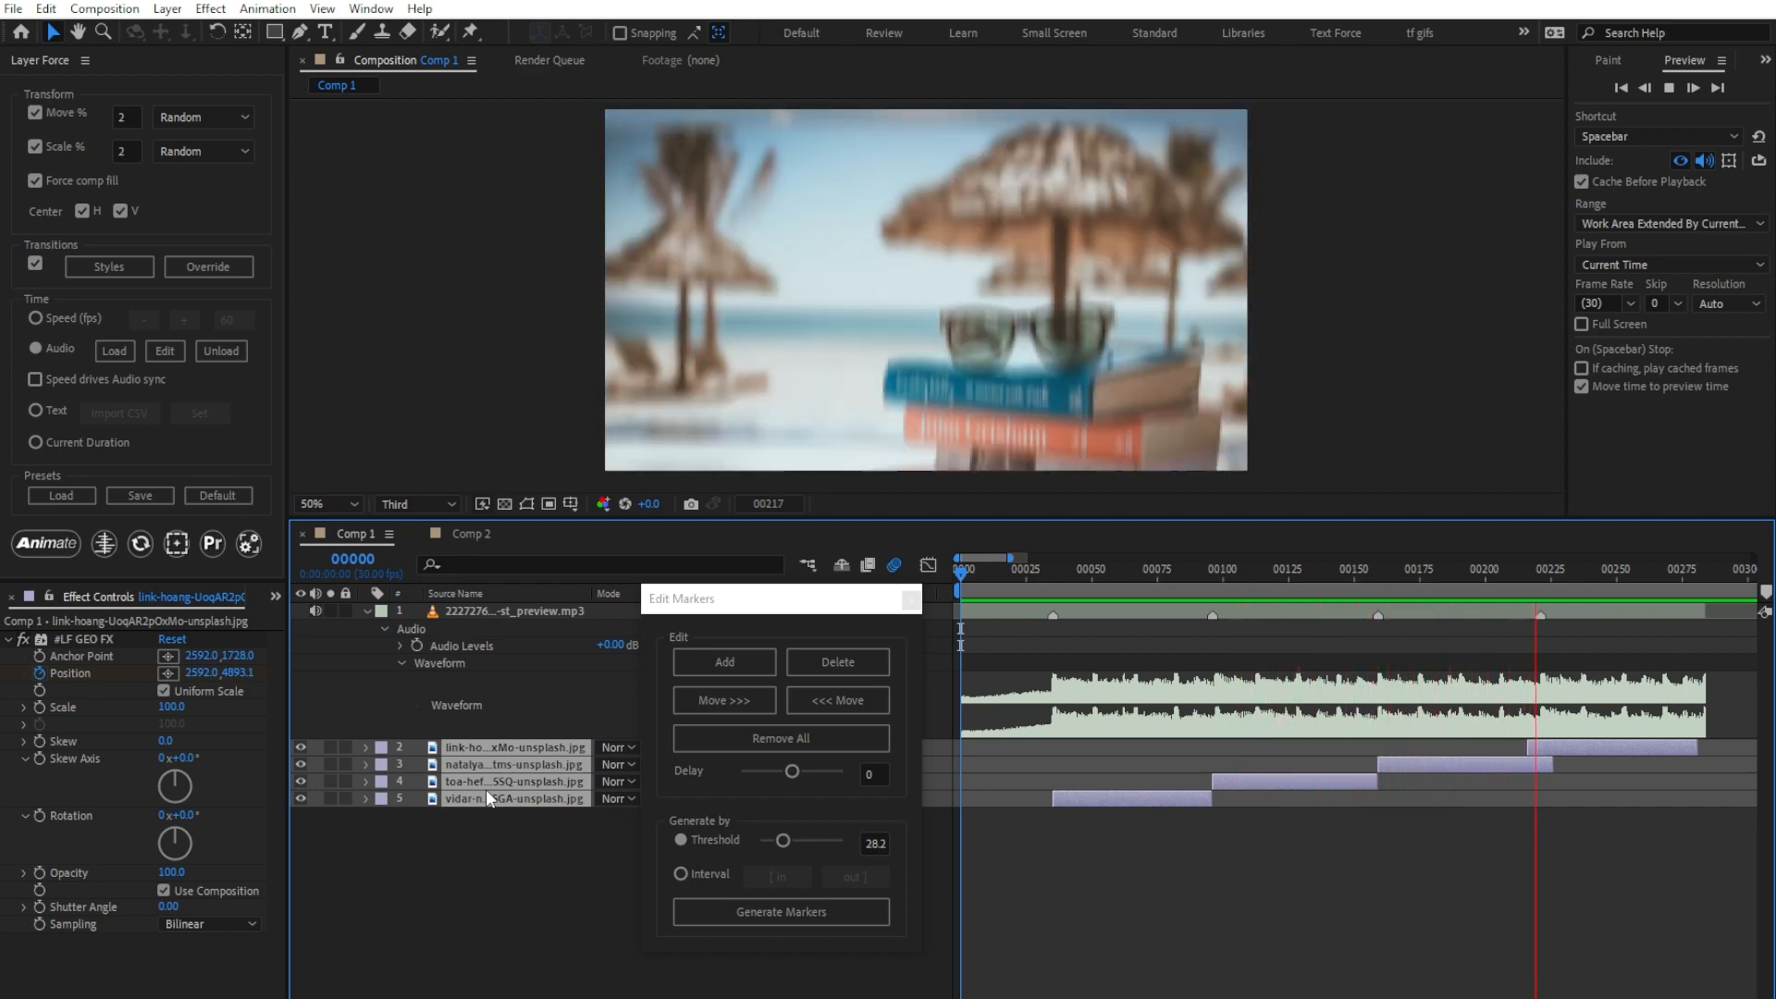
pyautogui.press('space')
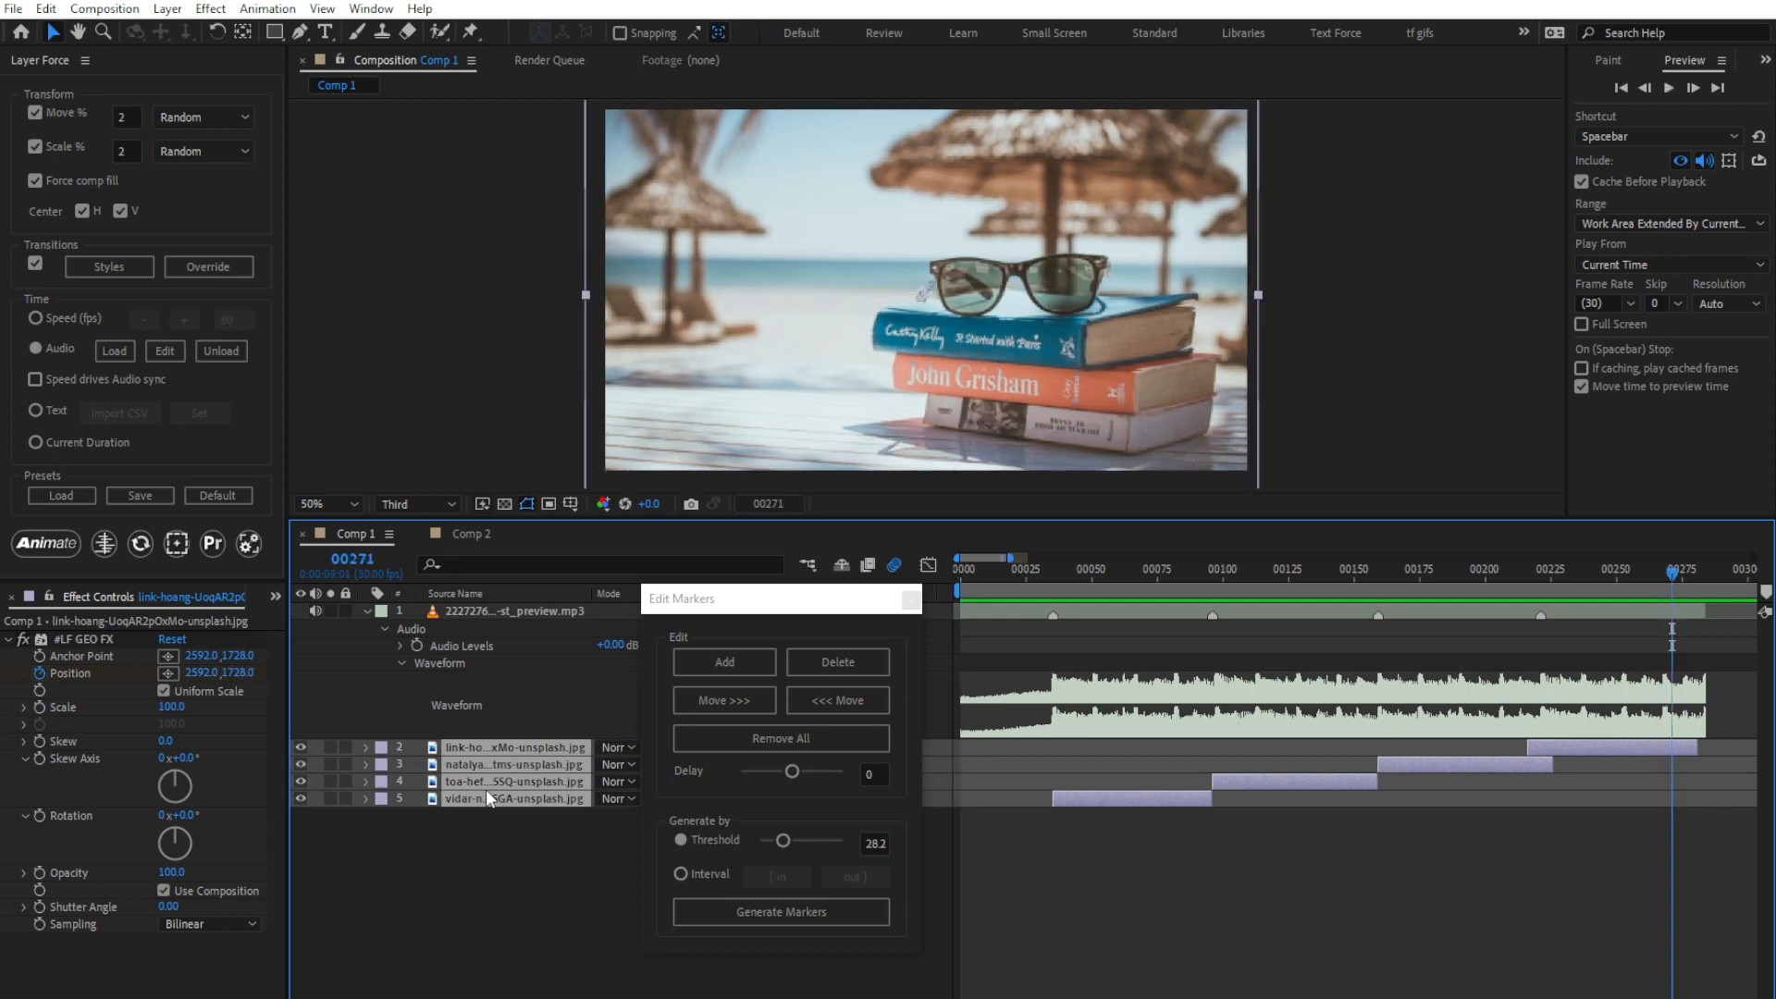
# Step: Add an audio marker at frame 271, shifting it back to frame 252 and the closest earlier marker forward to frame 184
pyautogui.click(701, 664)
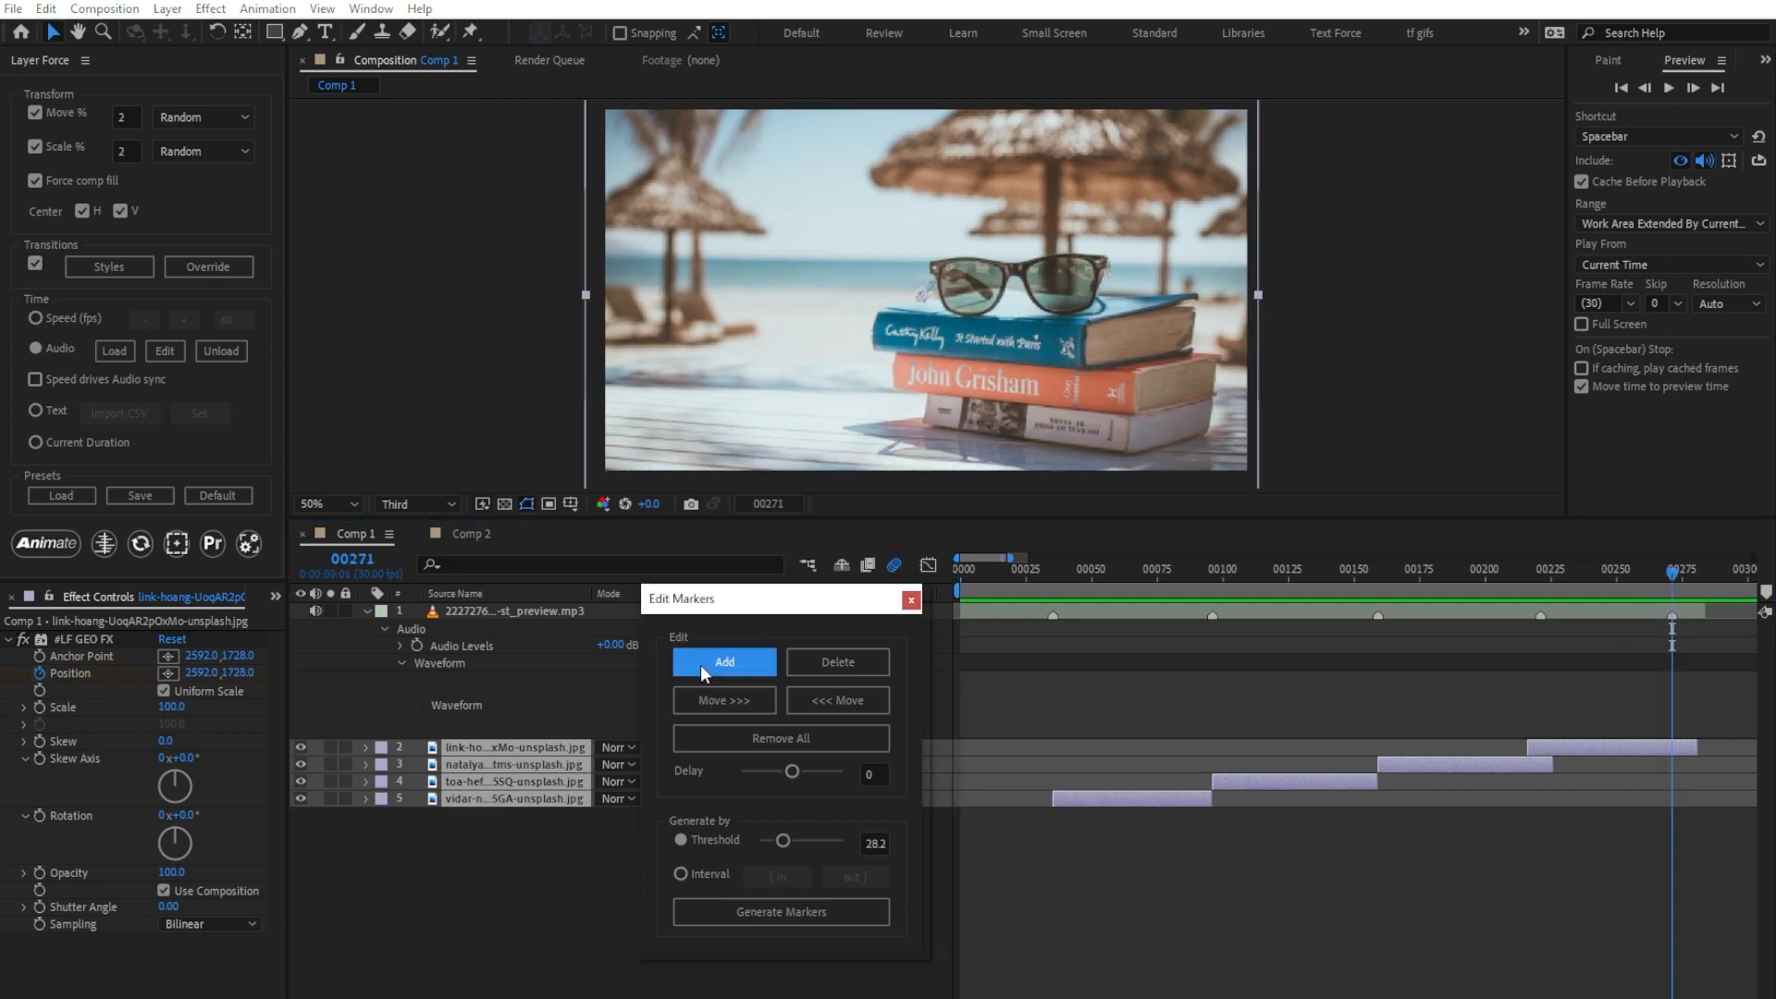
pyautogui.moveTo(1635, 574); pyautogui.dragTo(1622, 575)
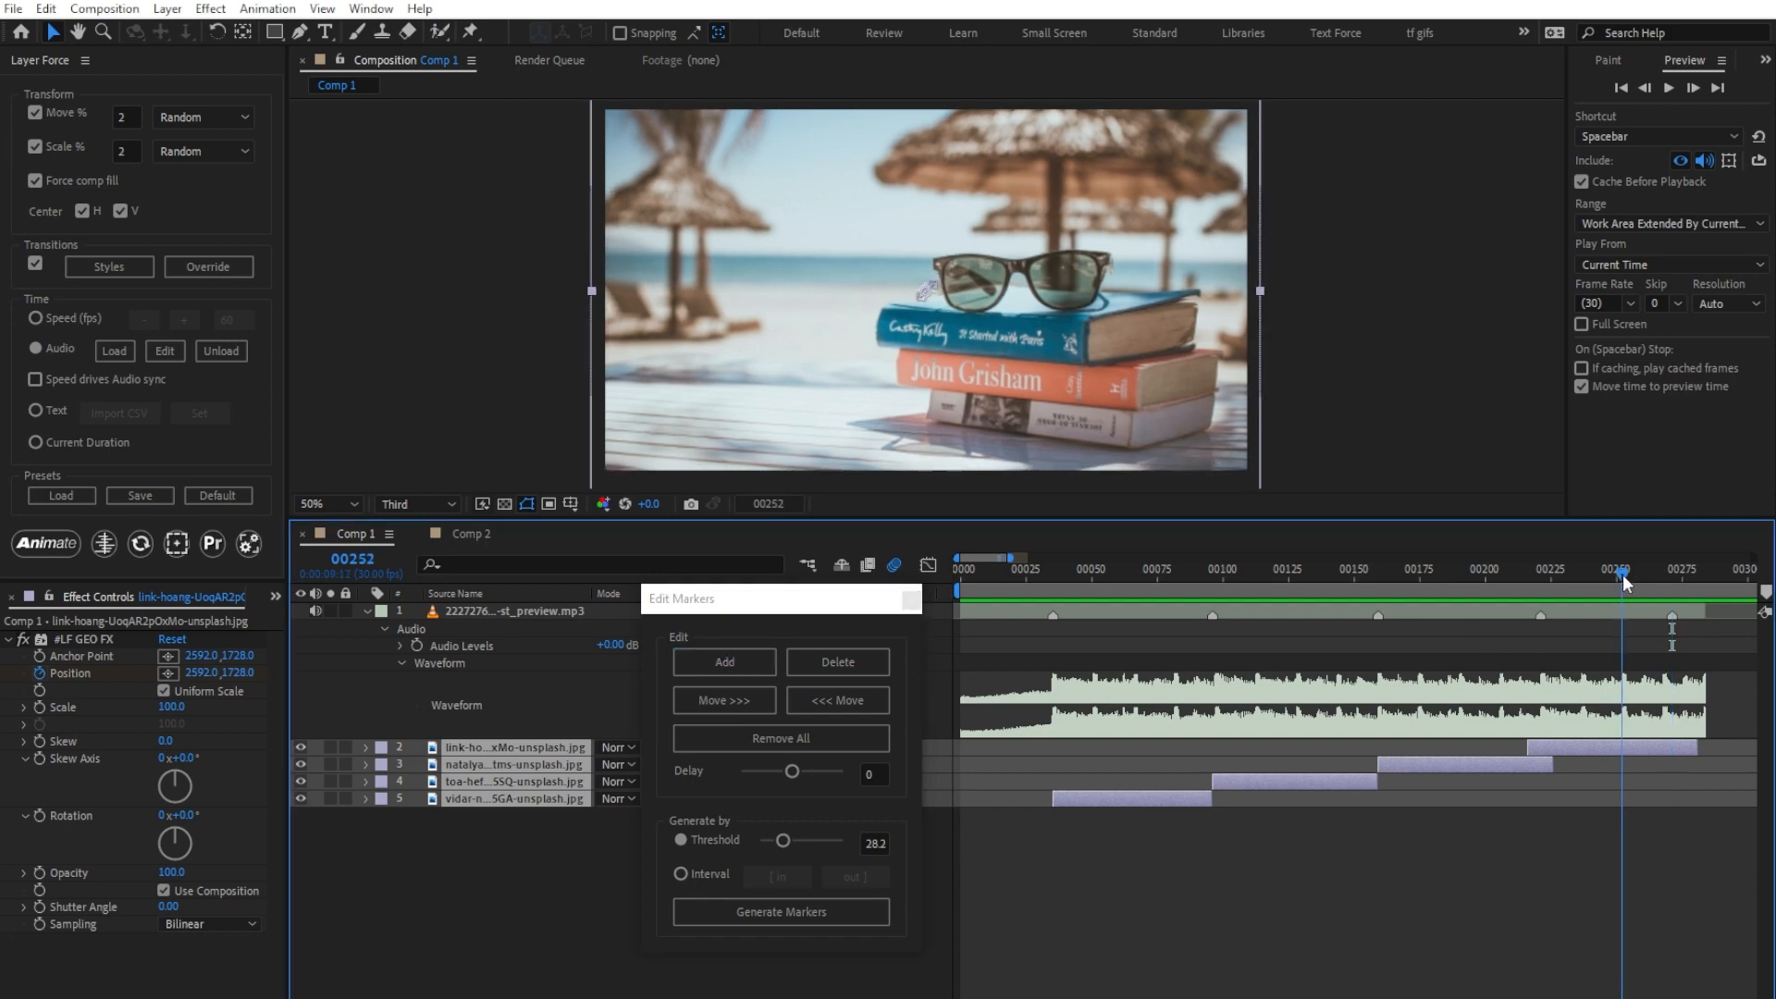
pyautogui.click(874, 702)
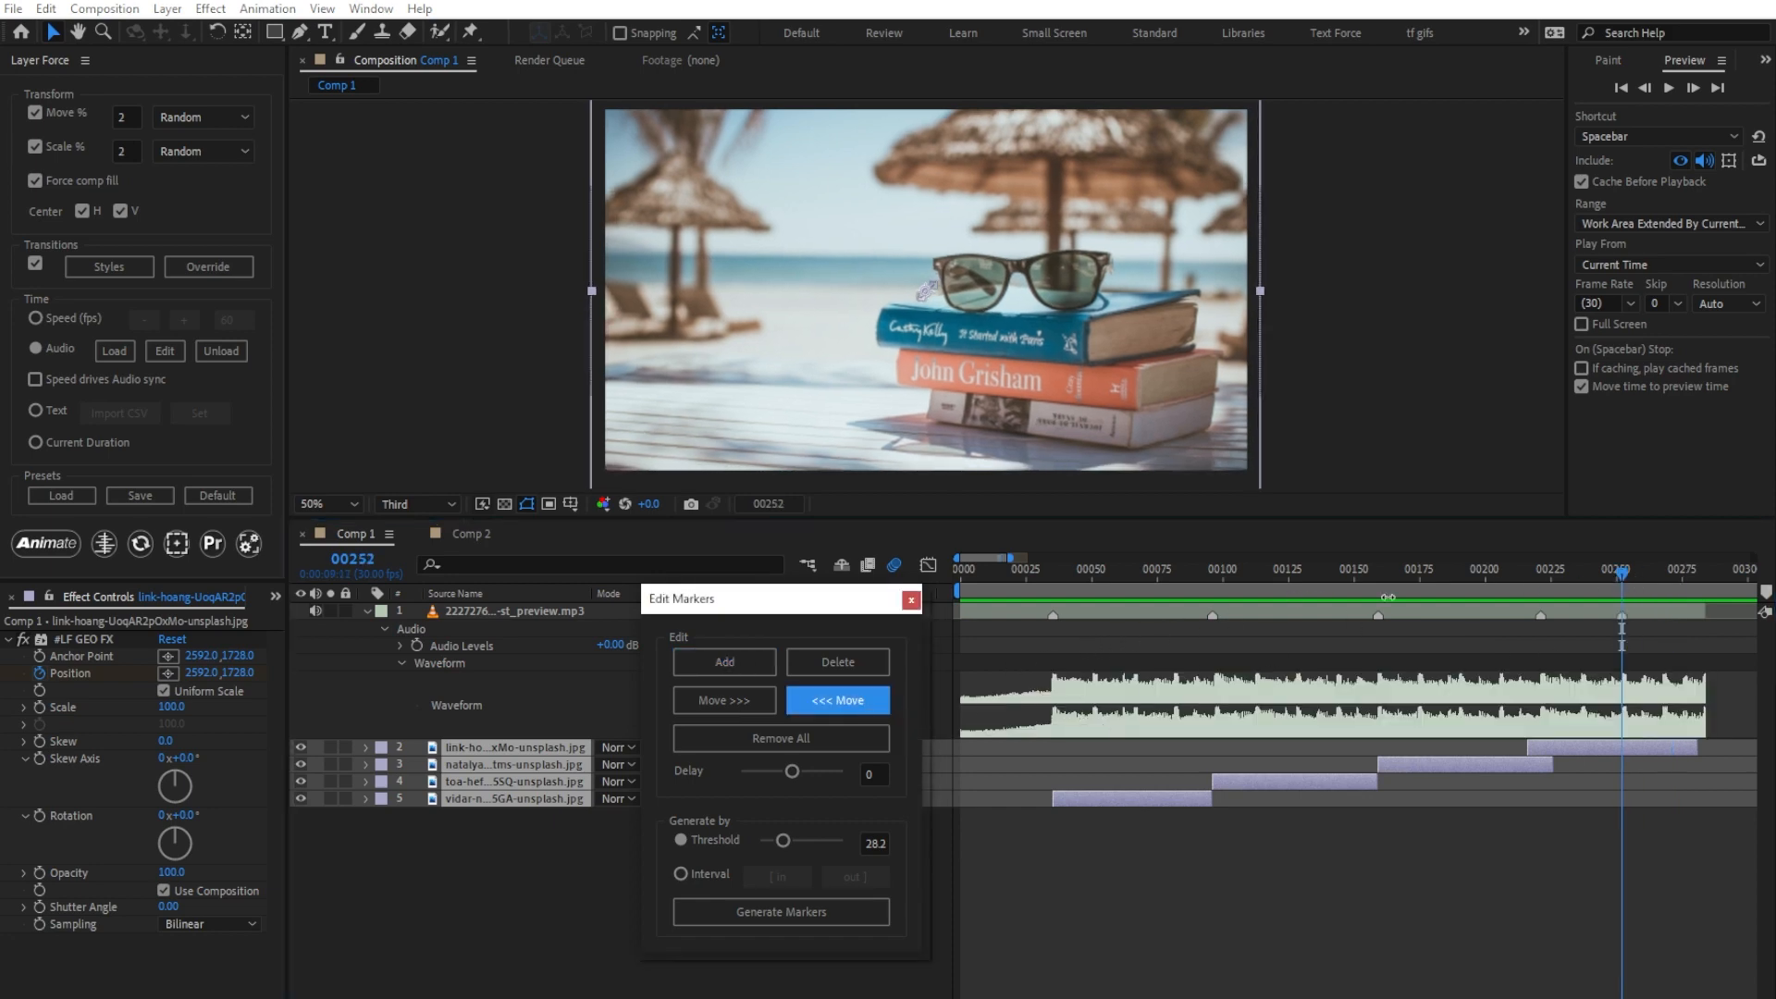
pyautogui.click(1443, 568)
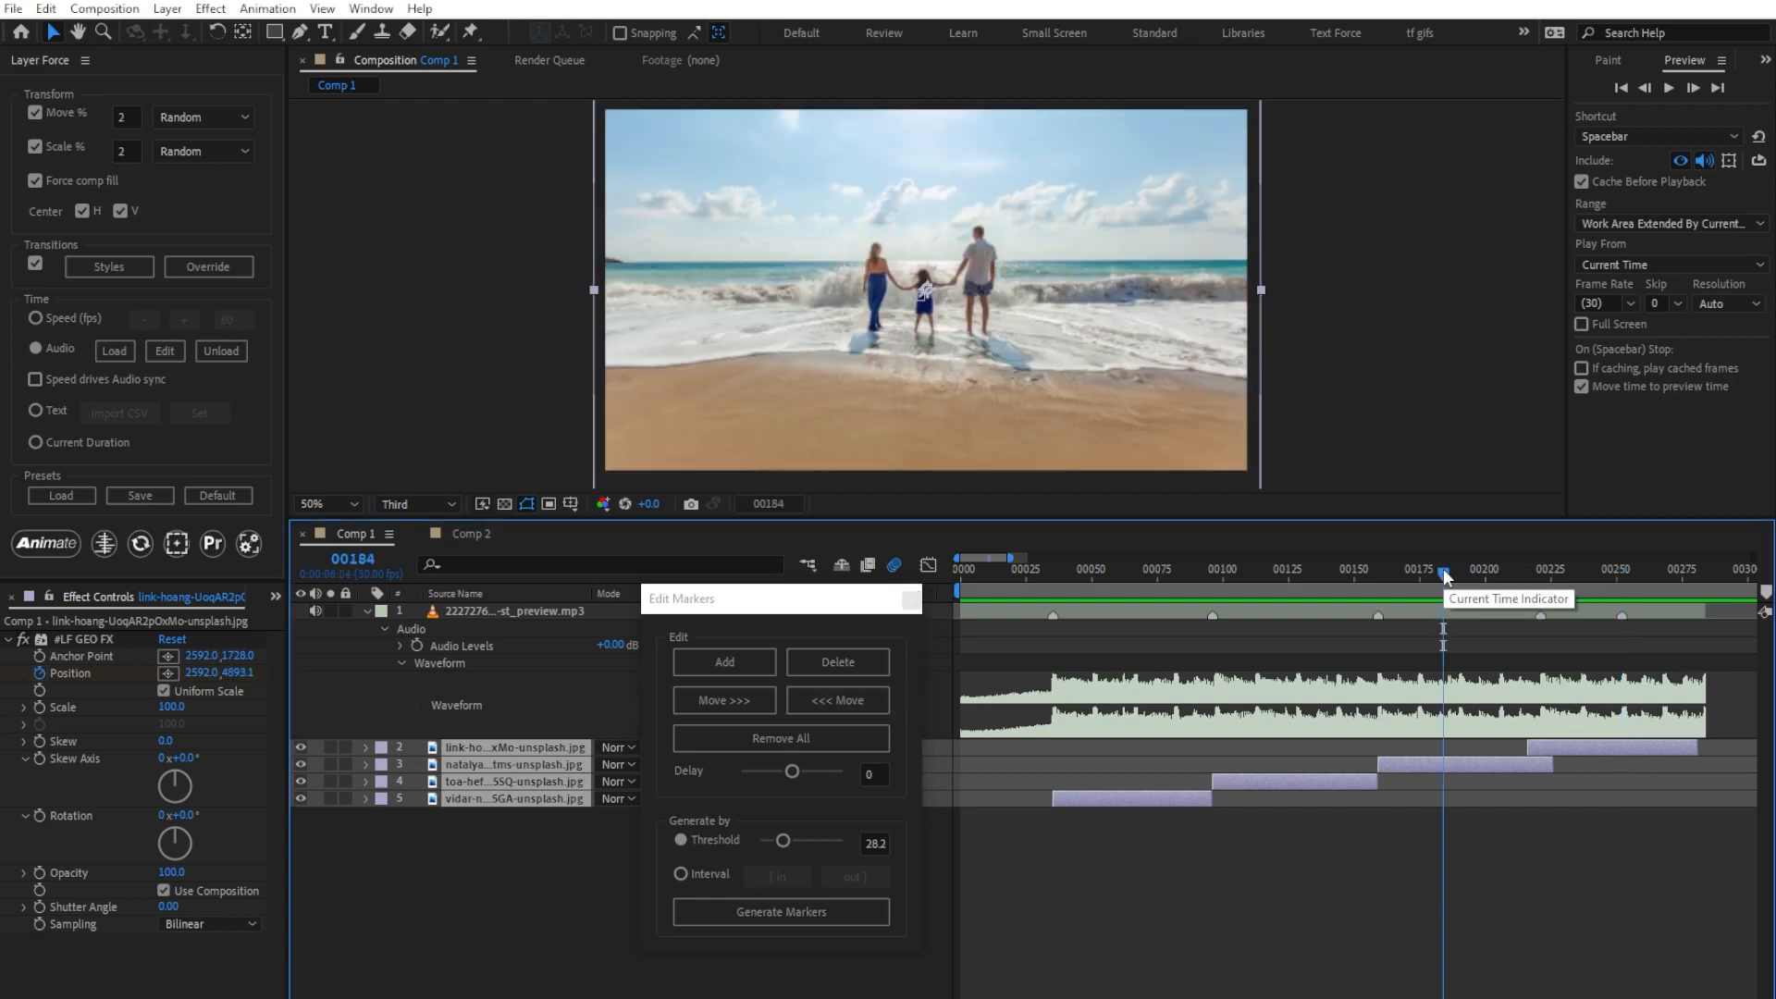
pyautogui.click(764, 700)
# Step: Remove all audio markers and generate new ones by Interval, with the in point at frame 34 and the out point at frame 96
pyautogui.click(783, 731)
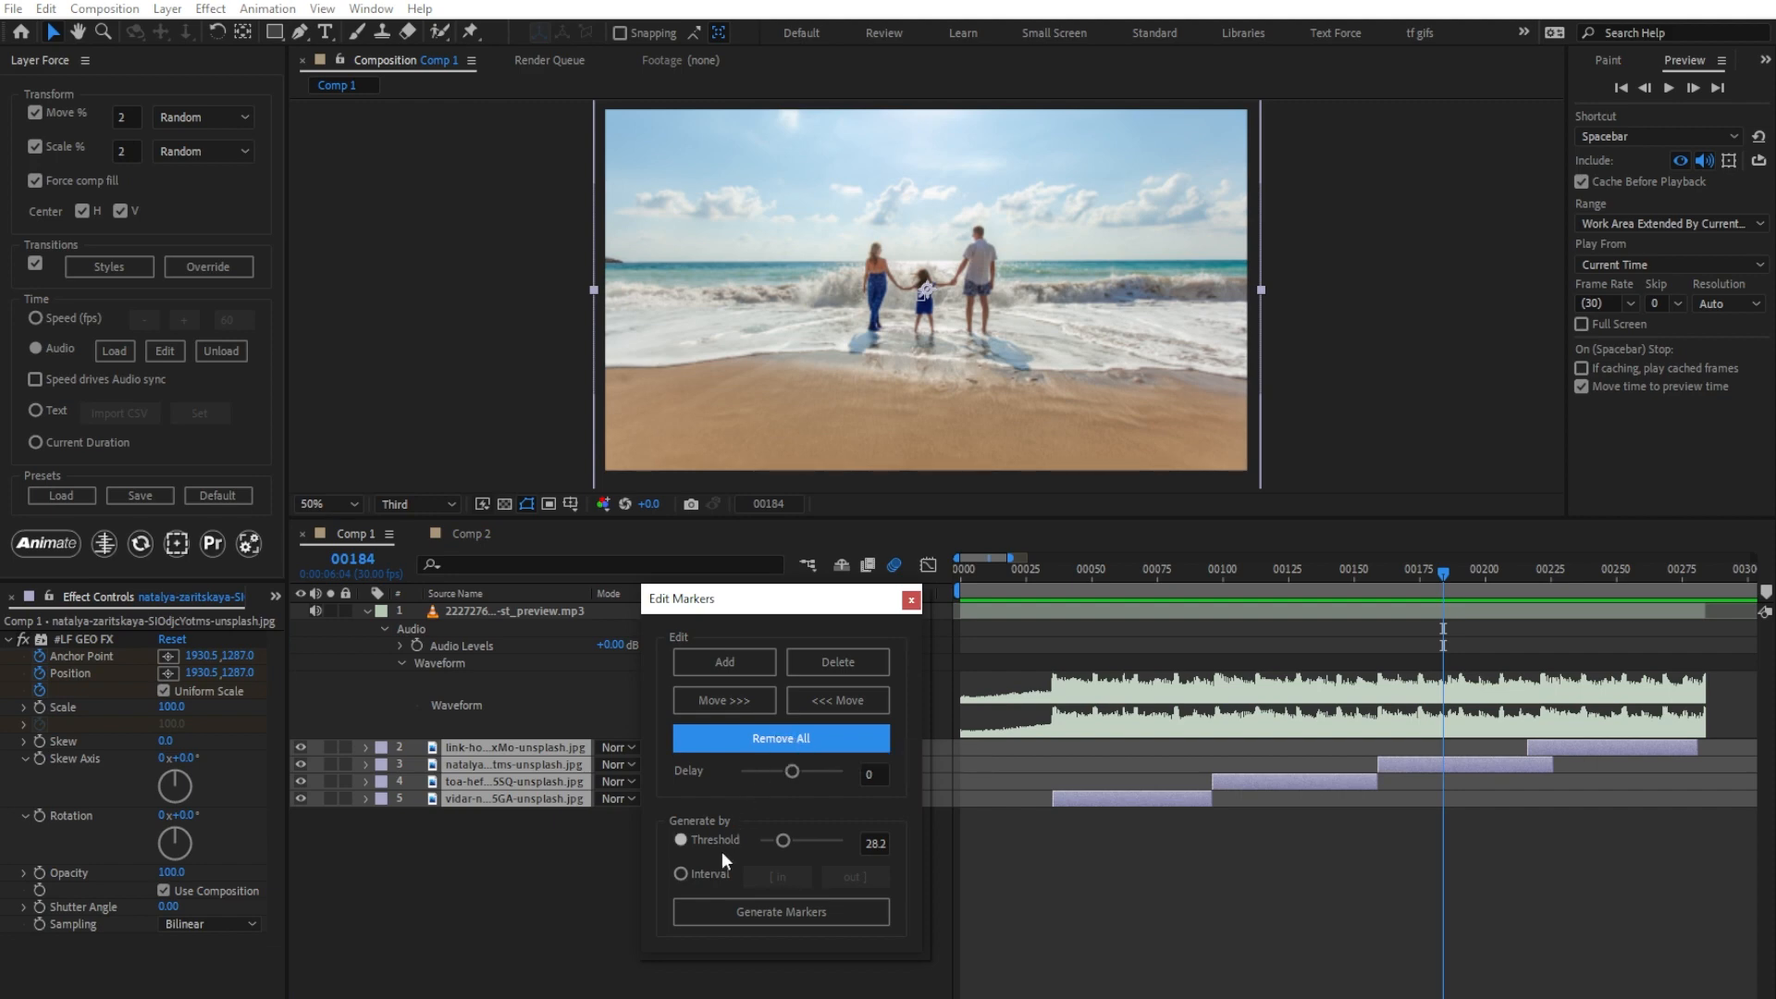
pyautogui.click(705, 875)
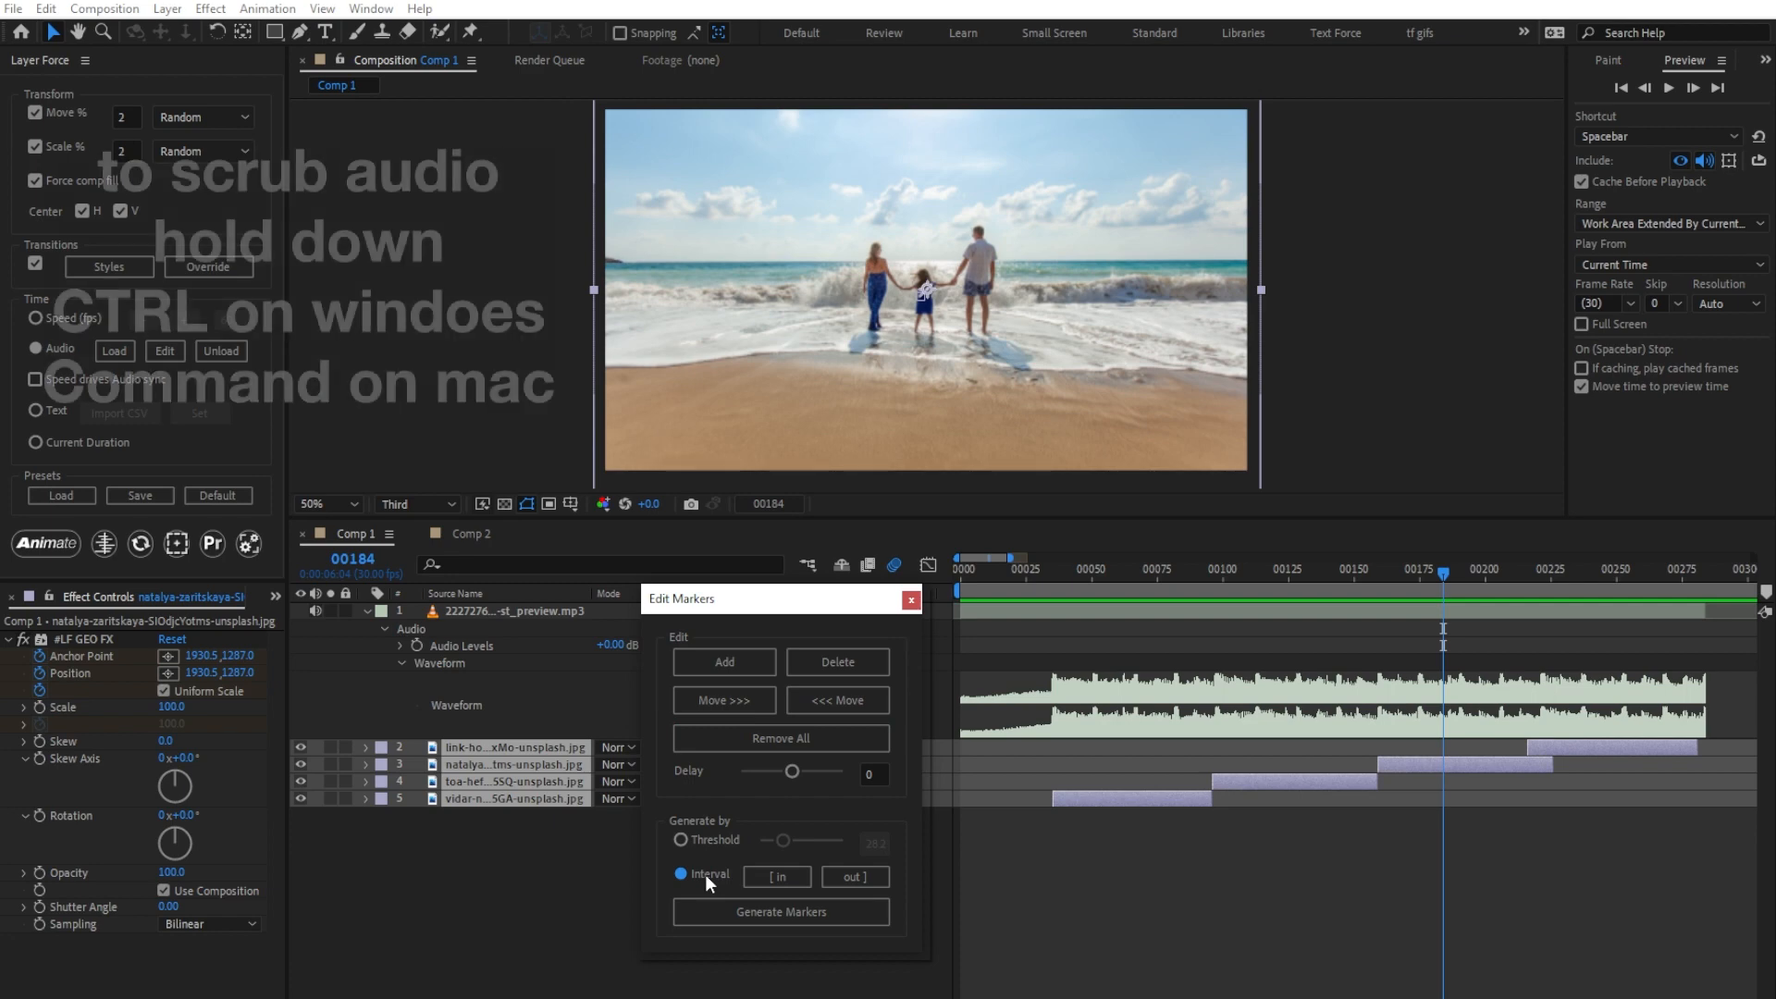
pyautogui.moveTo(1034, 576); pyautogui.dragTo(1051, 573)
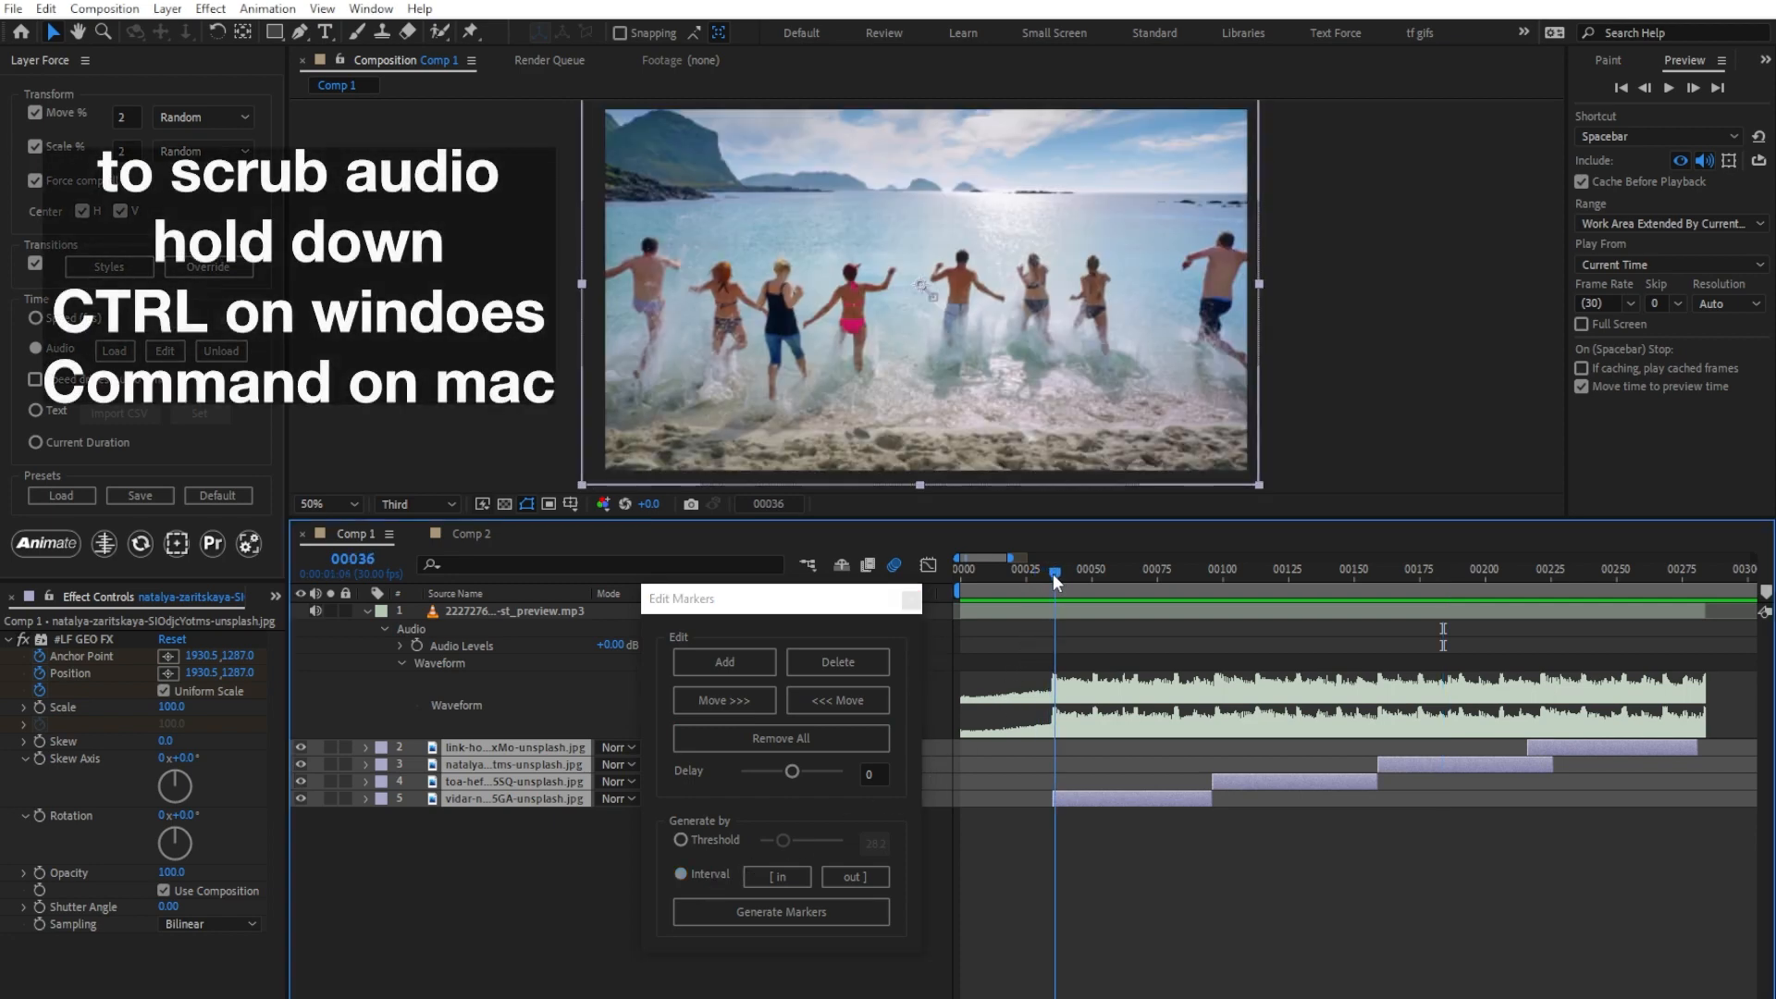
pyautogui.click(786, 877)
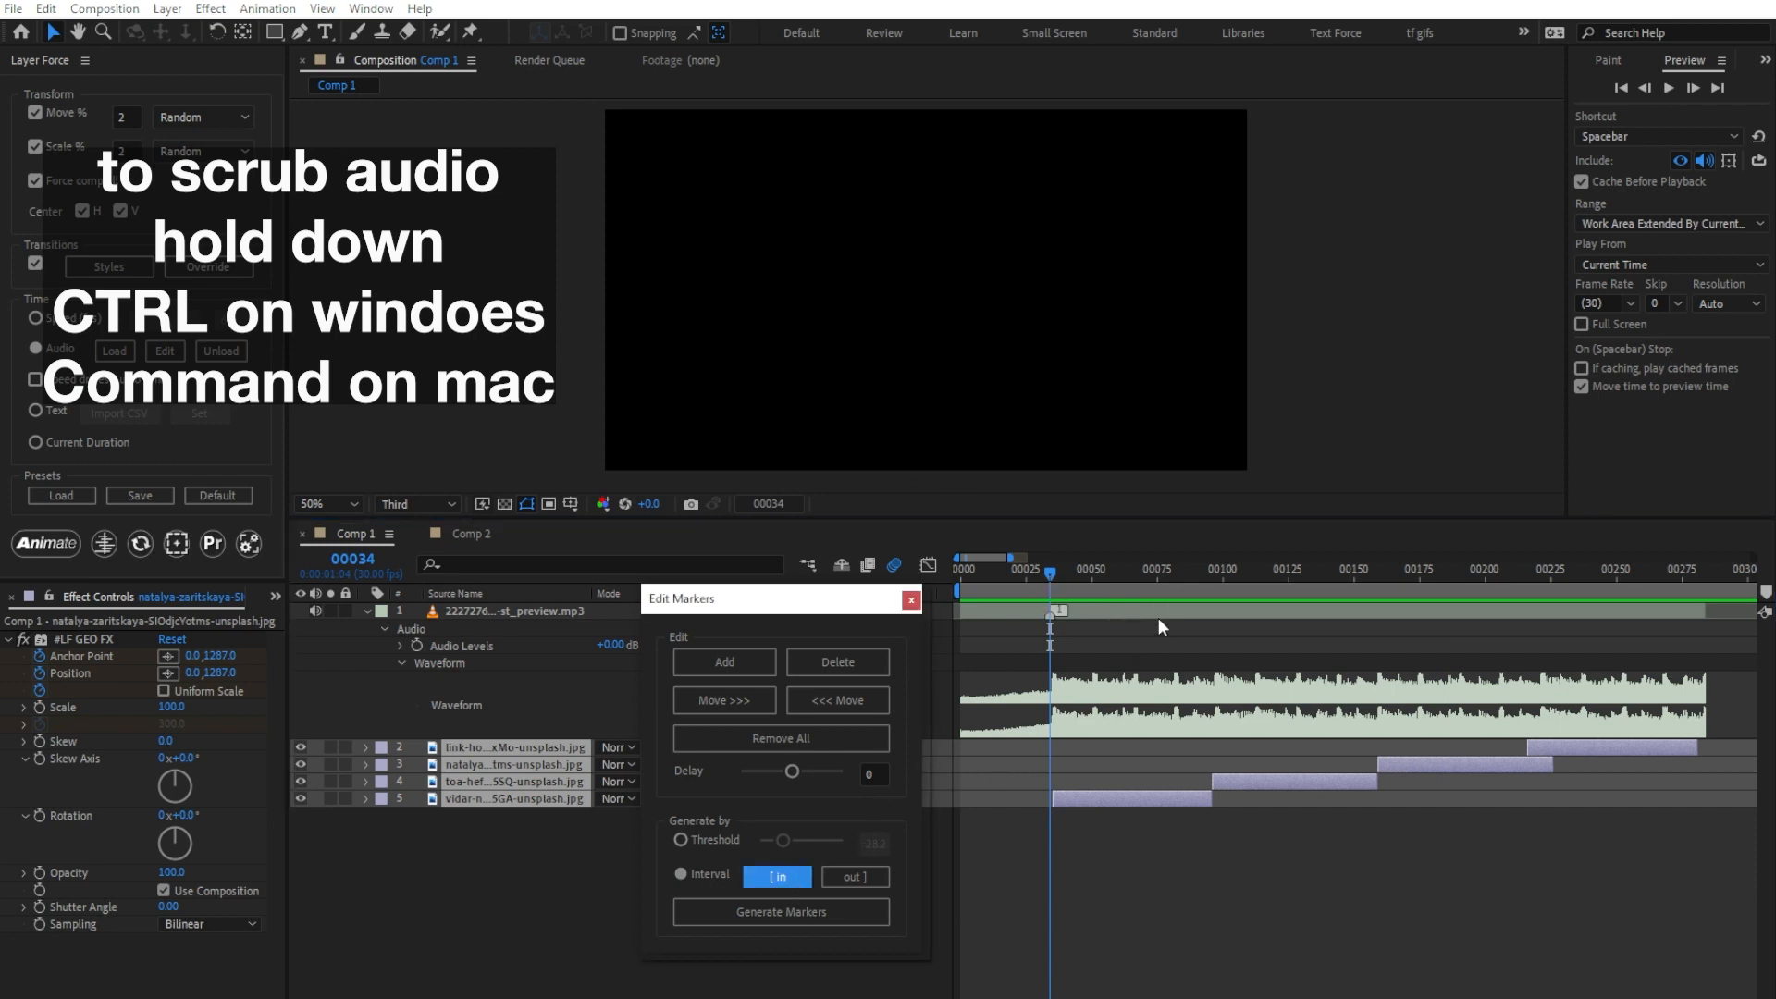
pyautogui.moveTo(1160, 574); pyautogui.dragTo(1213, 572)
pyautogui.click(865, 875)
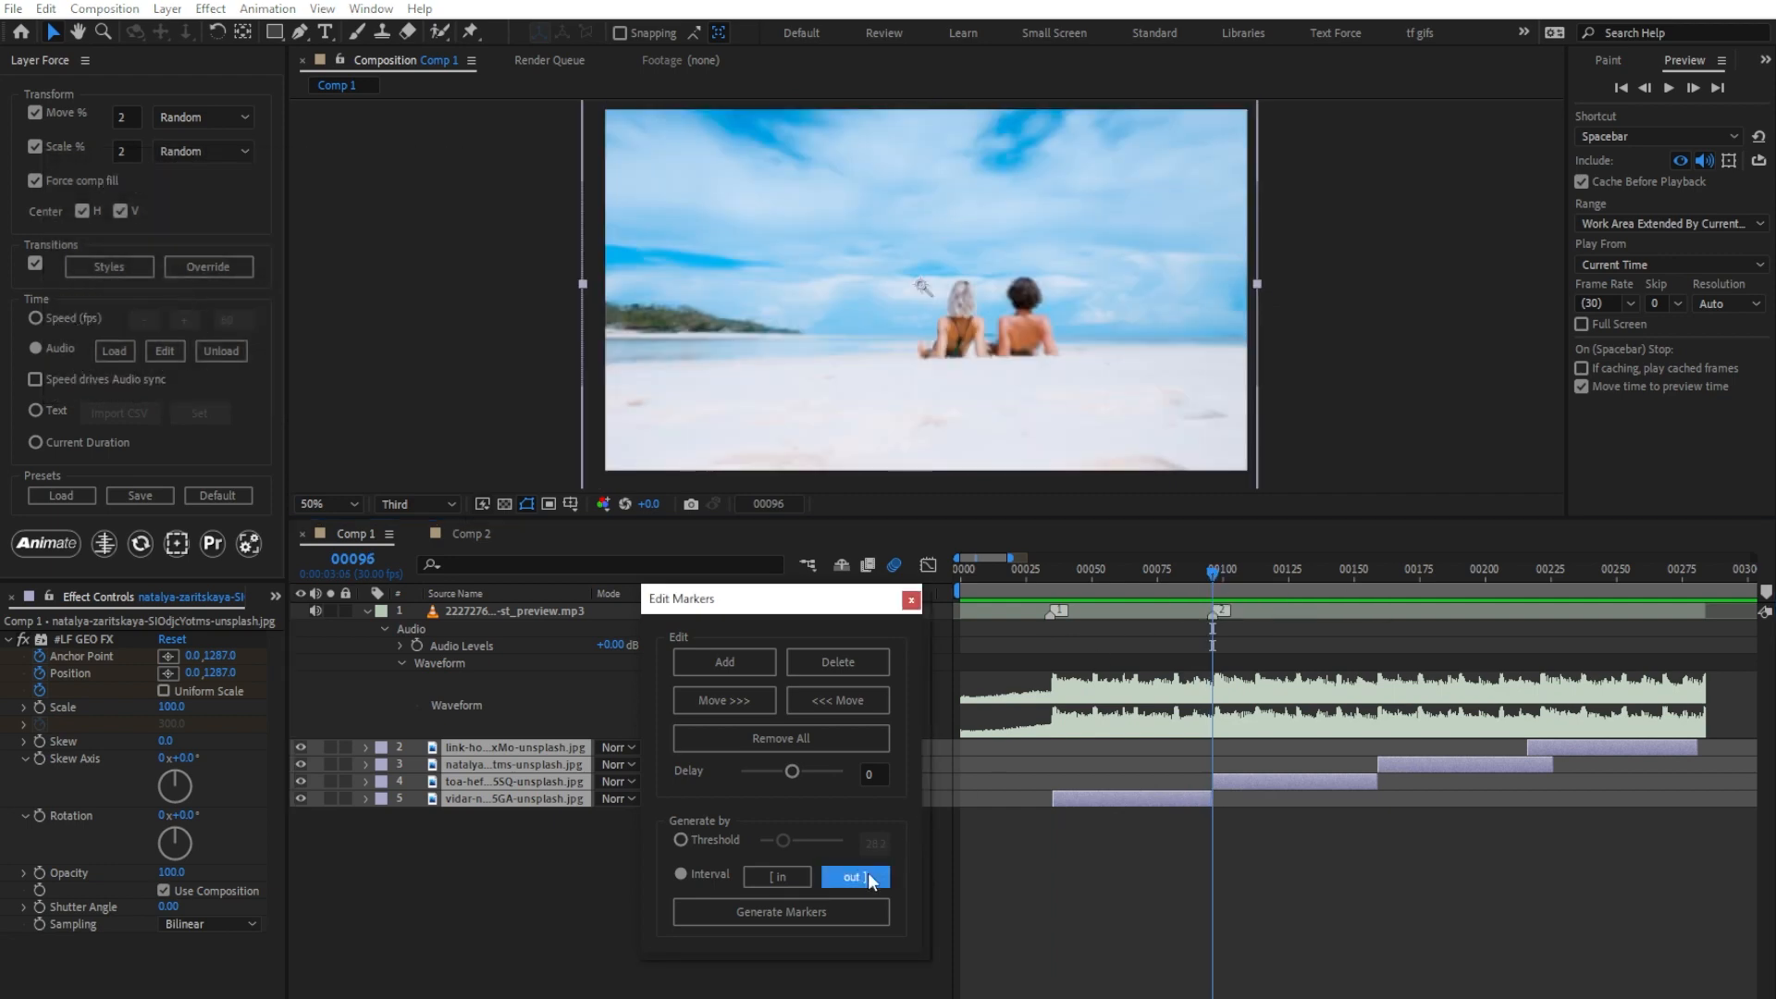
pyautogui.click(806, 913)
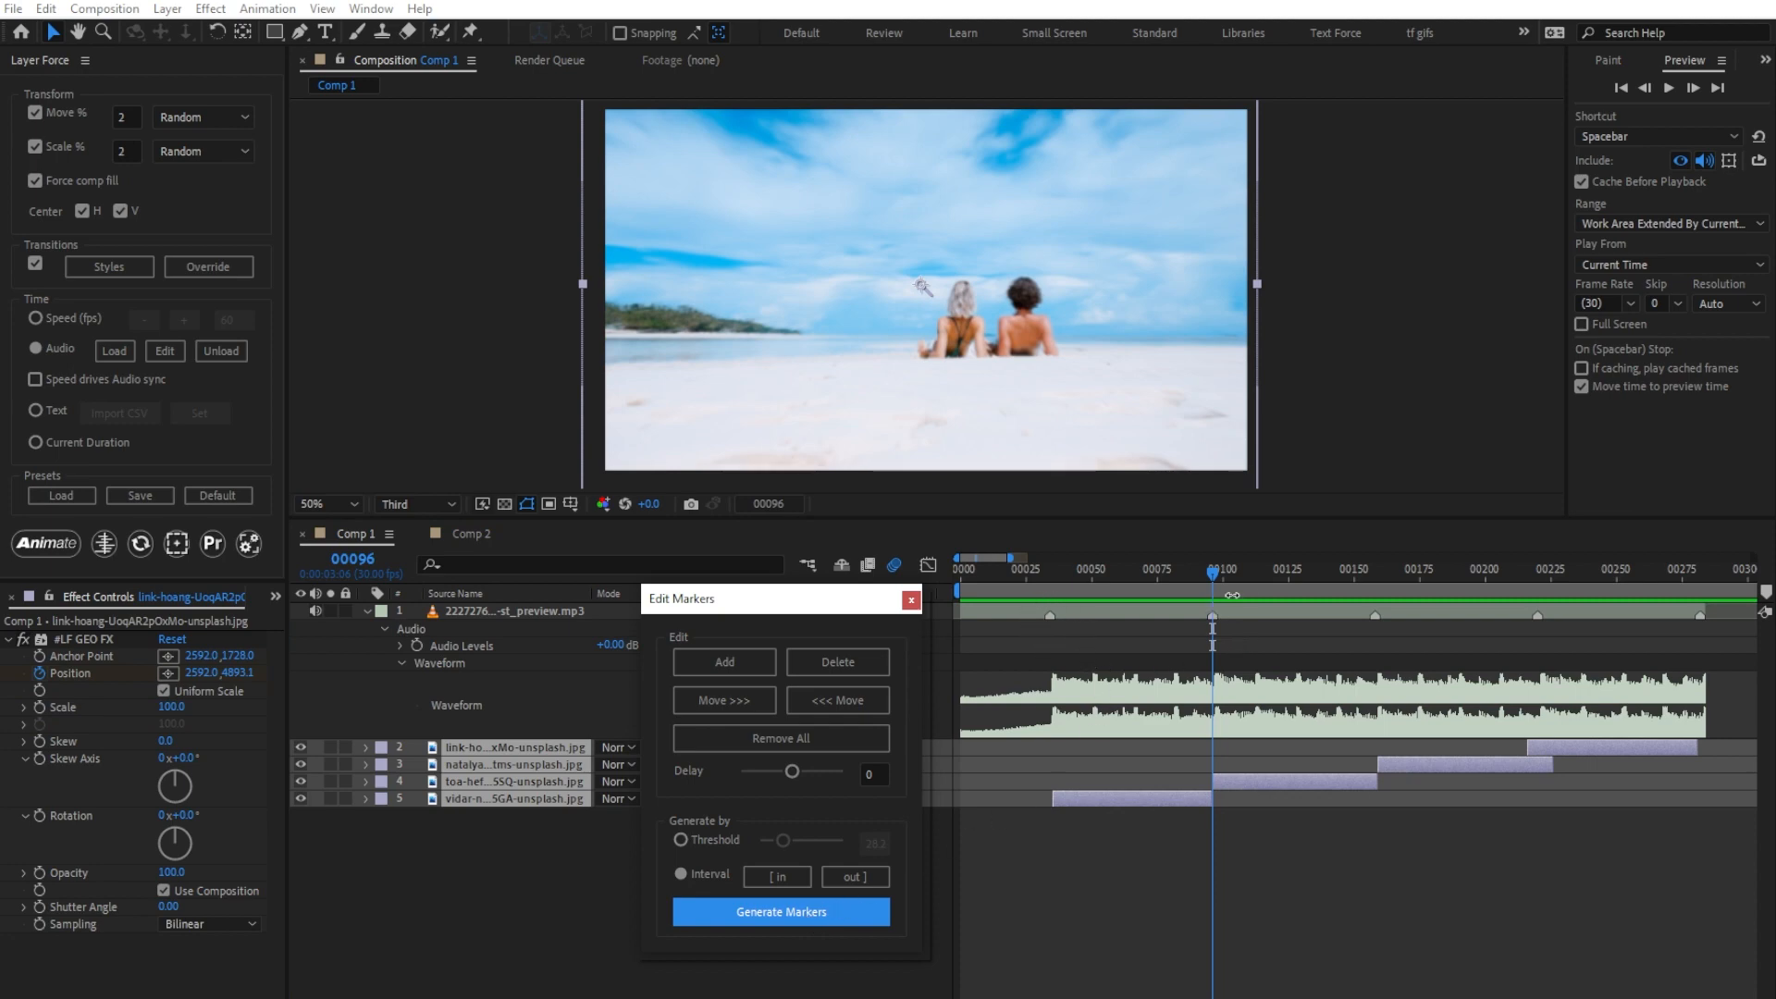
# Step: Re-animate the image layers from the first frame using the interval markers and preview the cuts
pyautogui.moveTo(1214, 569); pyautogui.dragTo(945, 568)
pyautogui.click(46, 543)
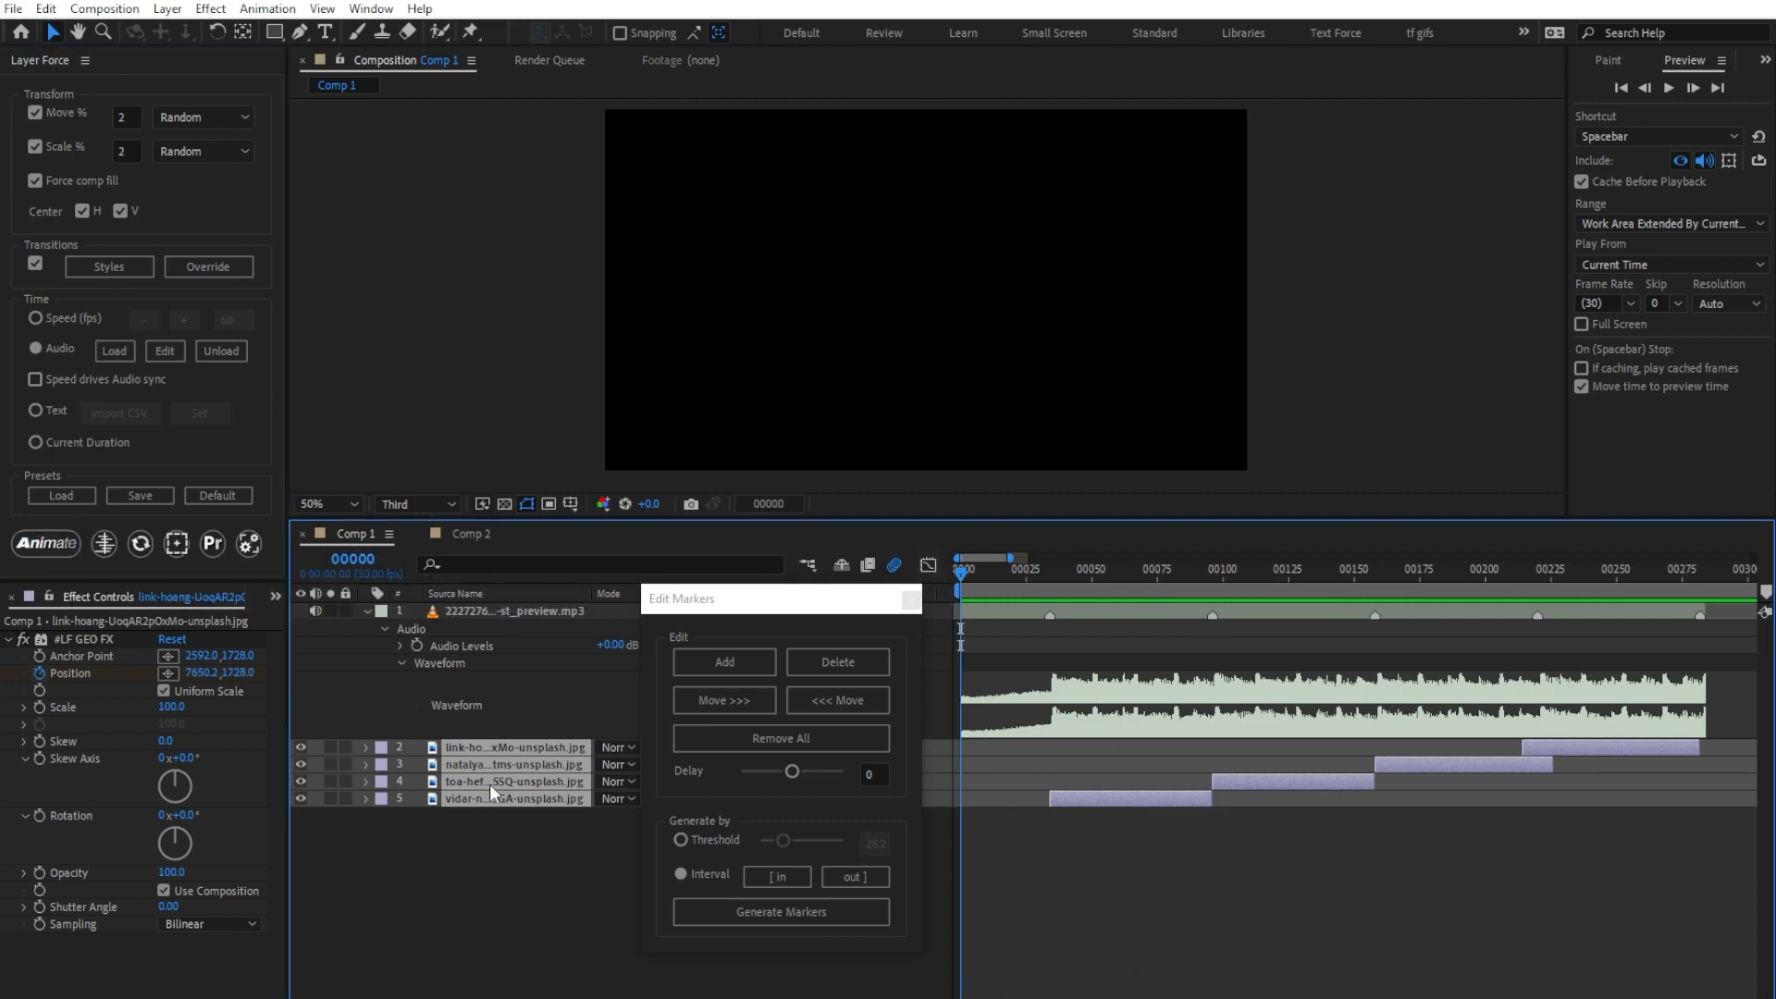
pyautogui.press('space')
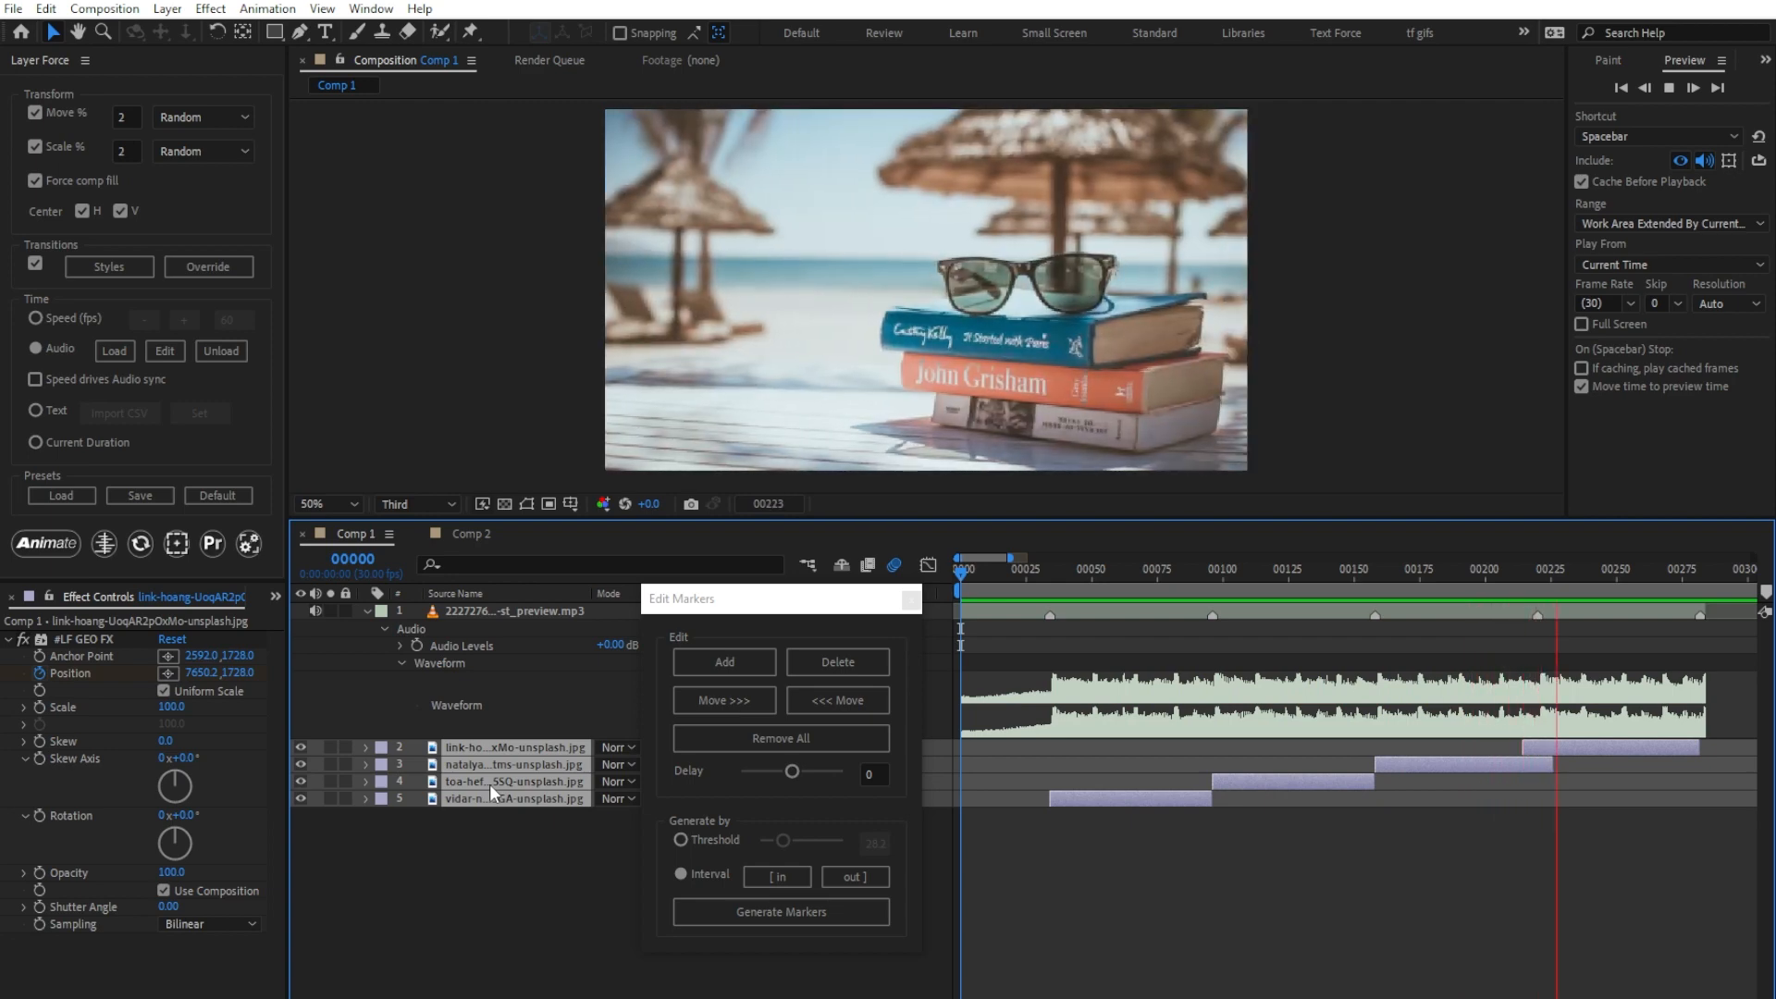
pyautogui.press('space')
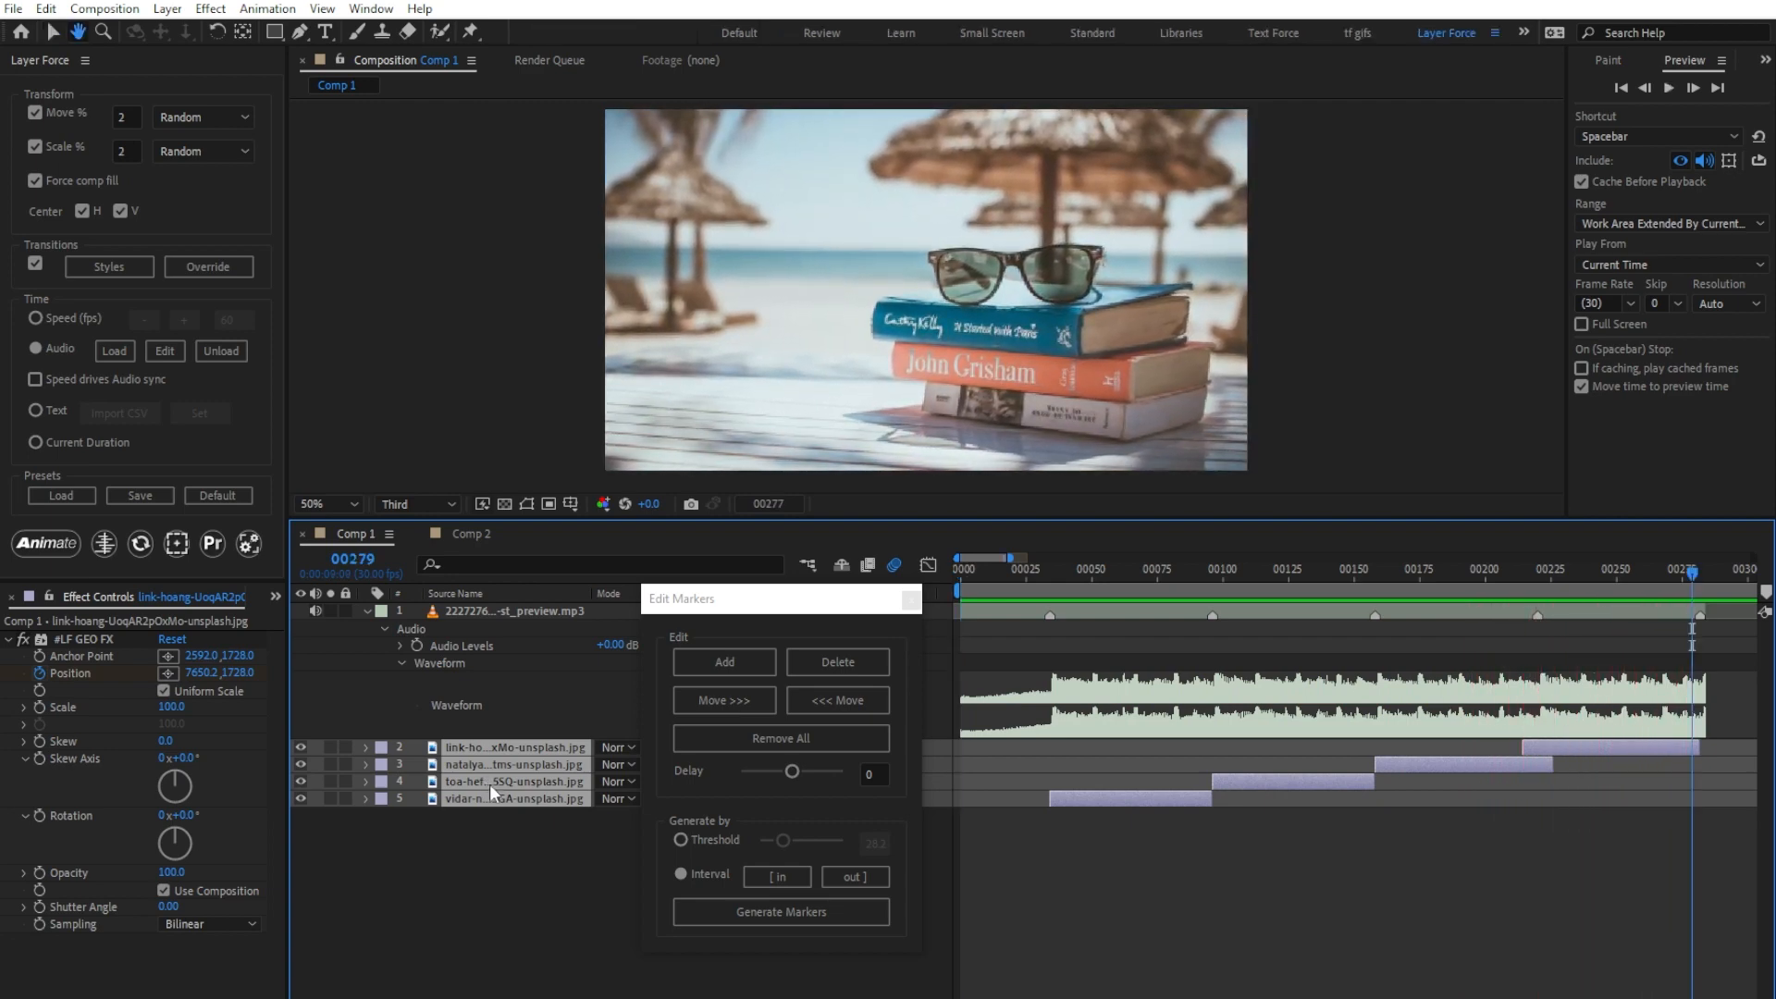
# Step: Go to the first marker at frame 34 and set the markers' Delay to -3
pyautogui.click(1034, 571)
pyautogui.moveTo(1010, 558); pyautogui.dragTo(985, 558)
pyautogui.moveTo(1136, 567); pyautogui.dragTo(1164, 568)
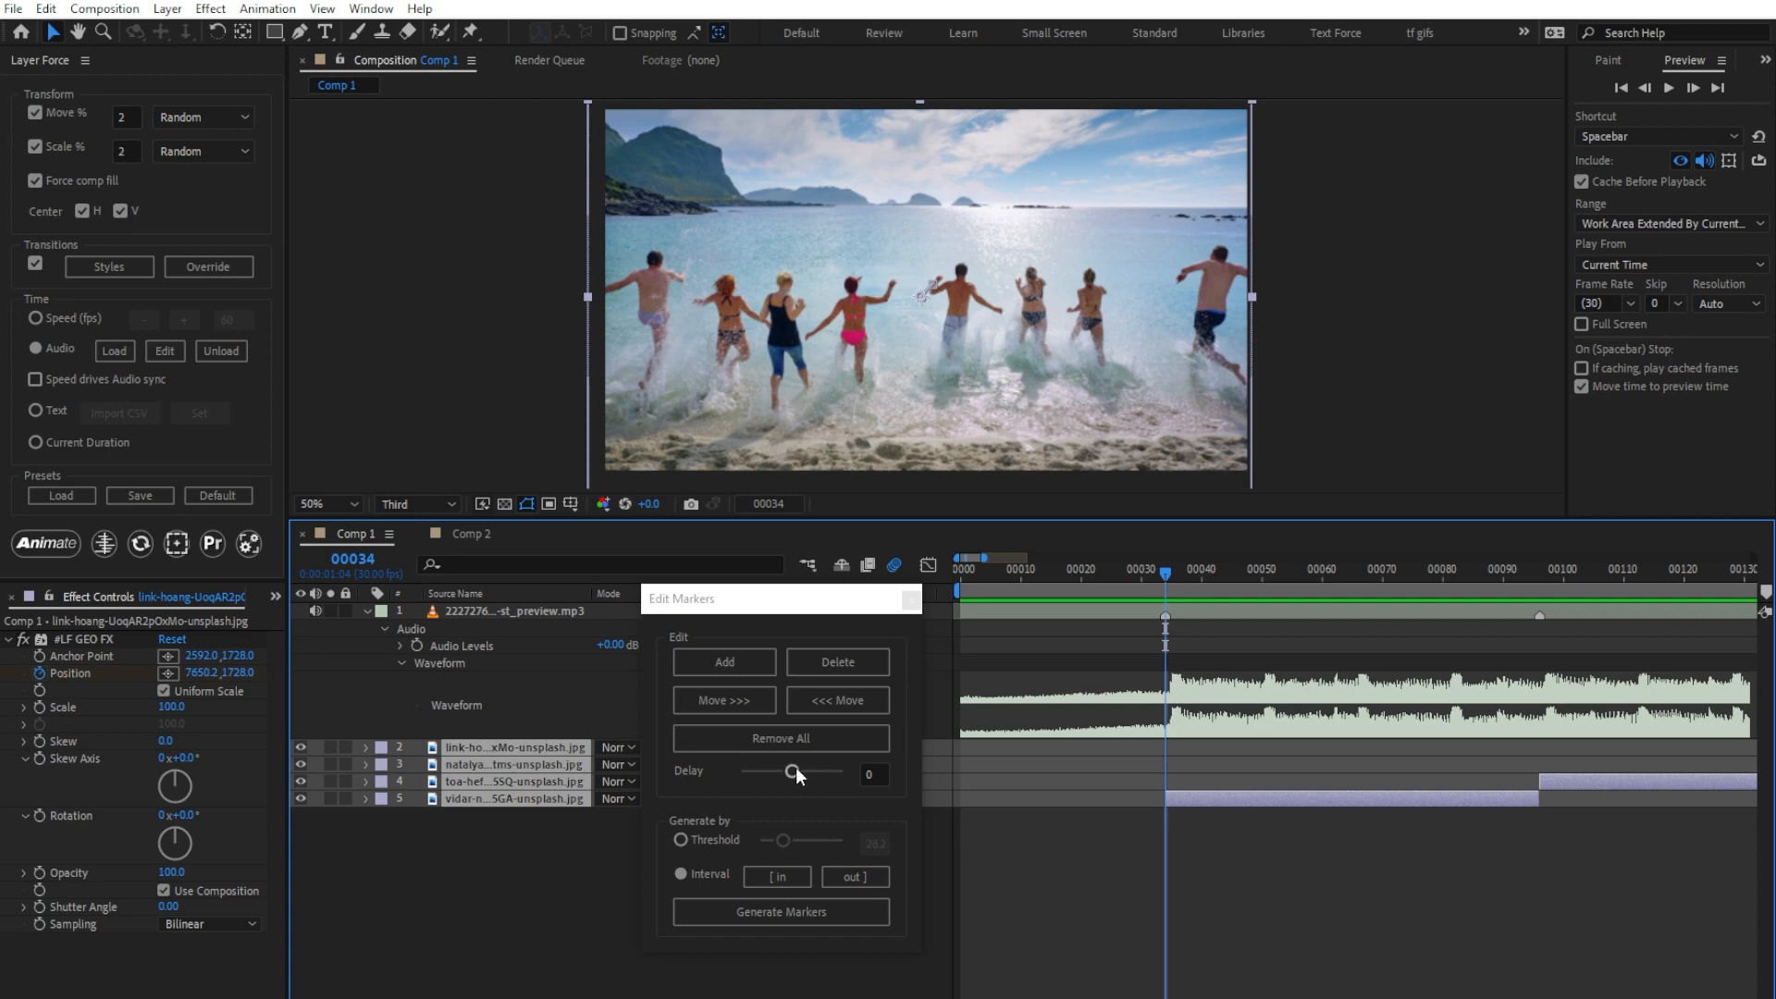
pyautogui.moveTo(796, 768); pyautogui.dragTo(774, 768)
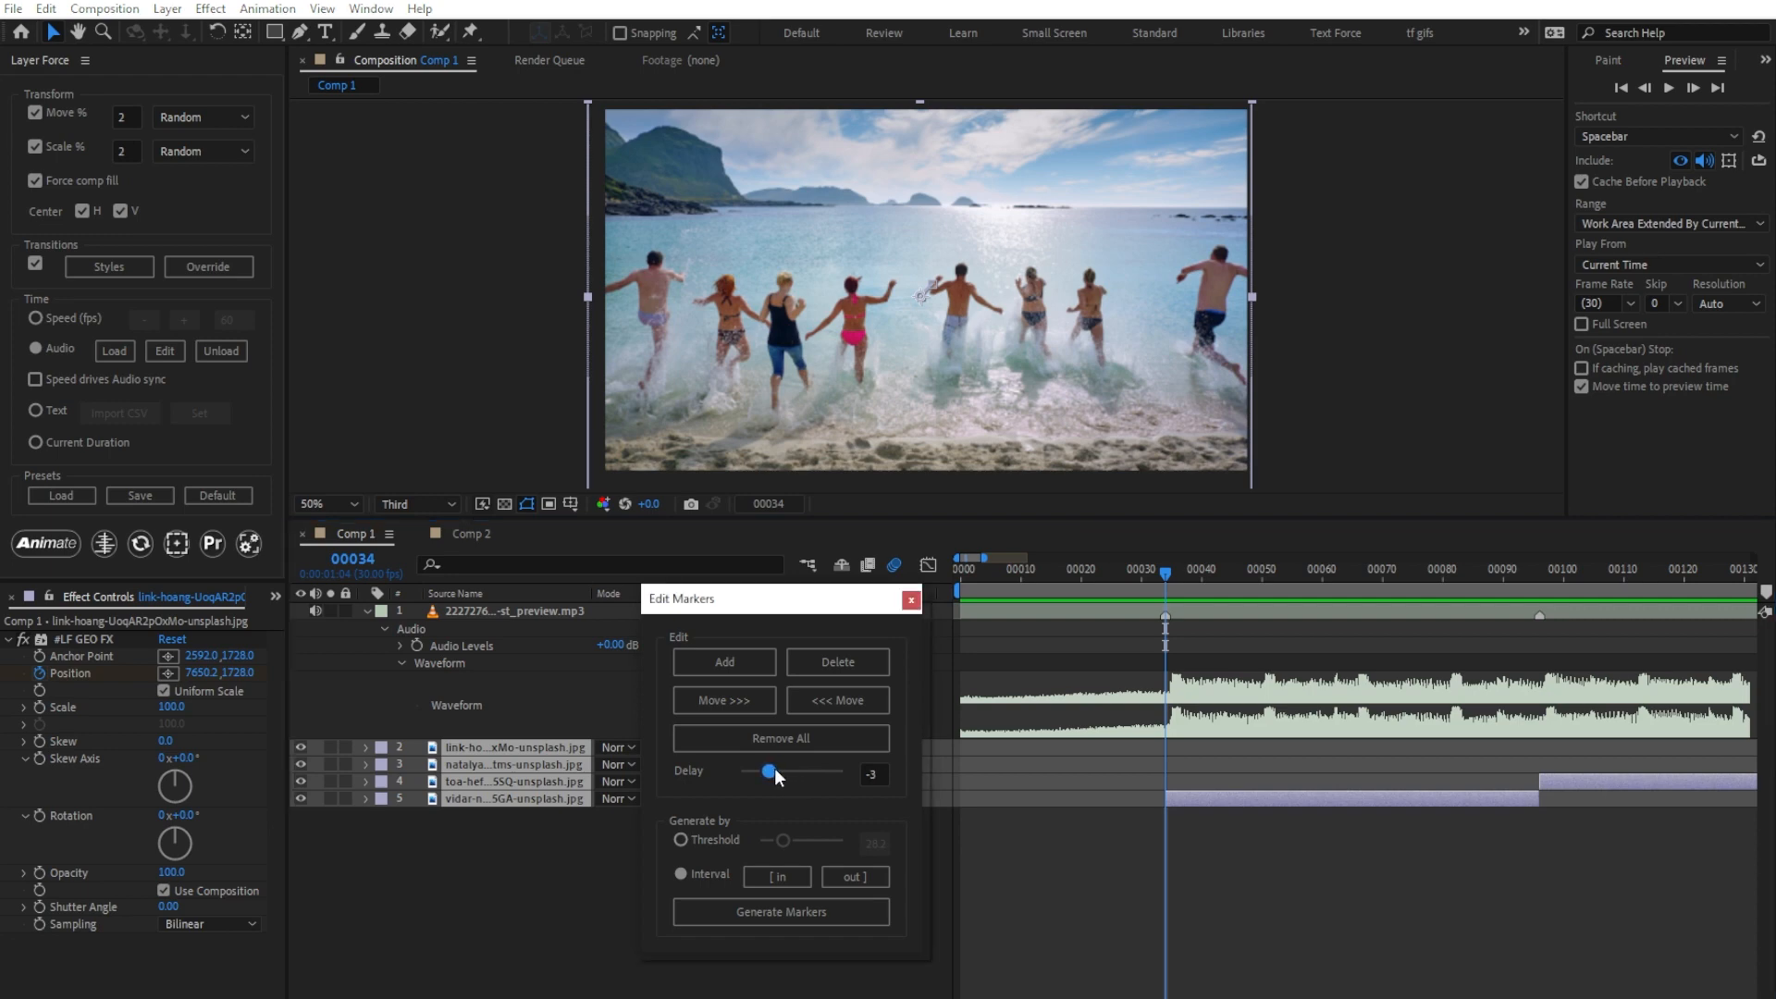
# Step: Re-animate the image layers from the first frame with the delayed markers and preview the timing
pyautogui.moveTo(986, 558); pyautogui.dragTo(1024, 557)
pyautogui.press('Home')
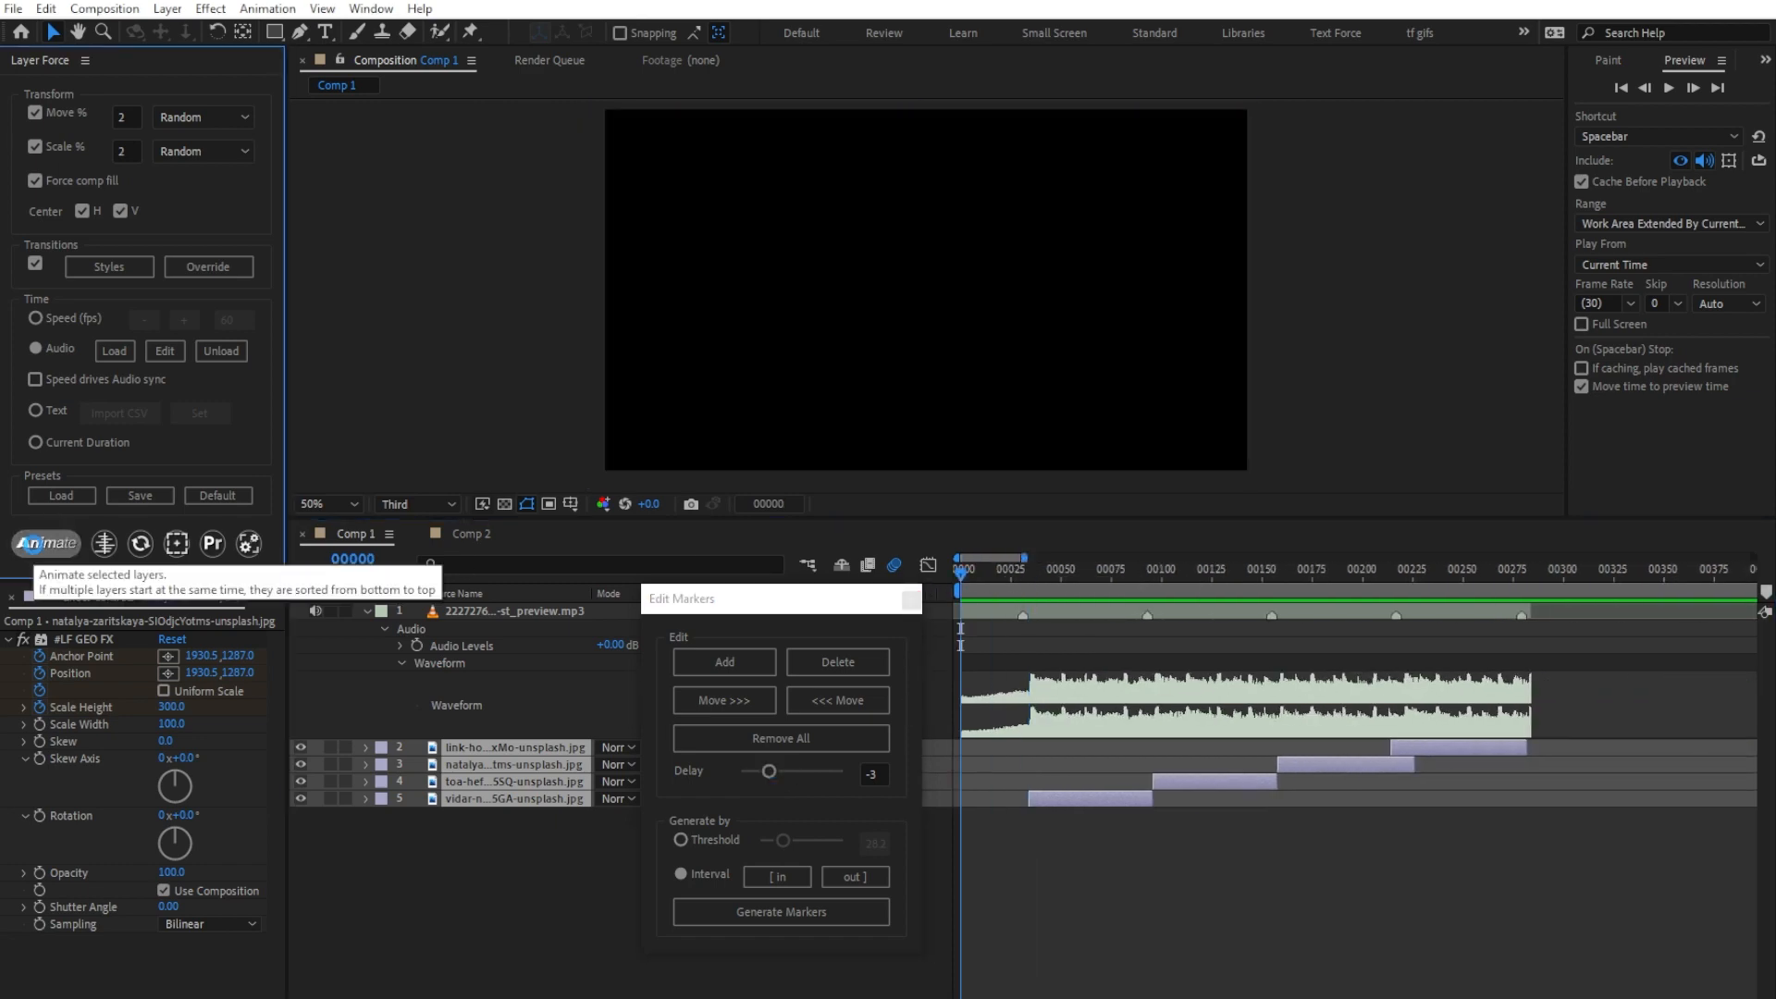
pyautogui.click(37, 544)
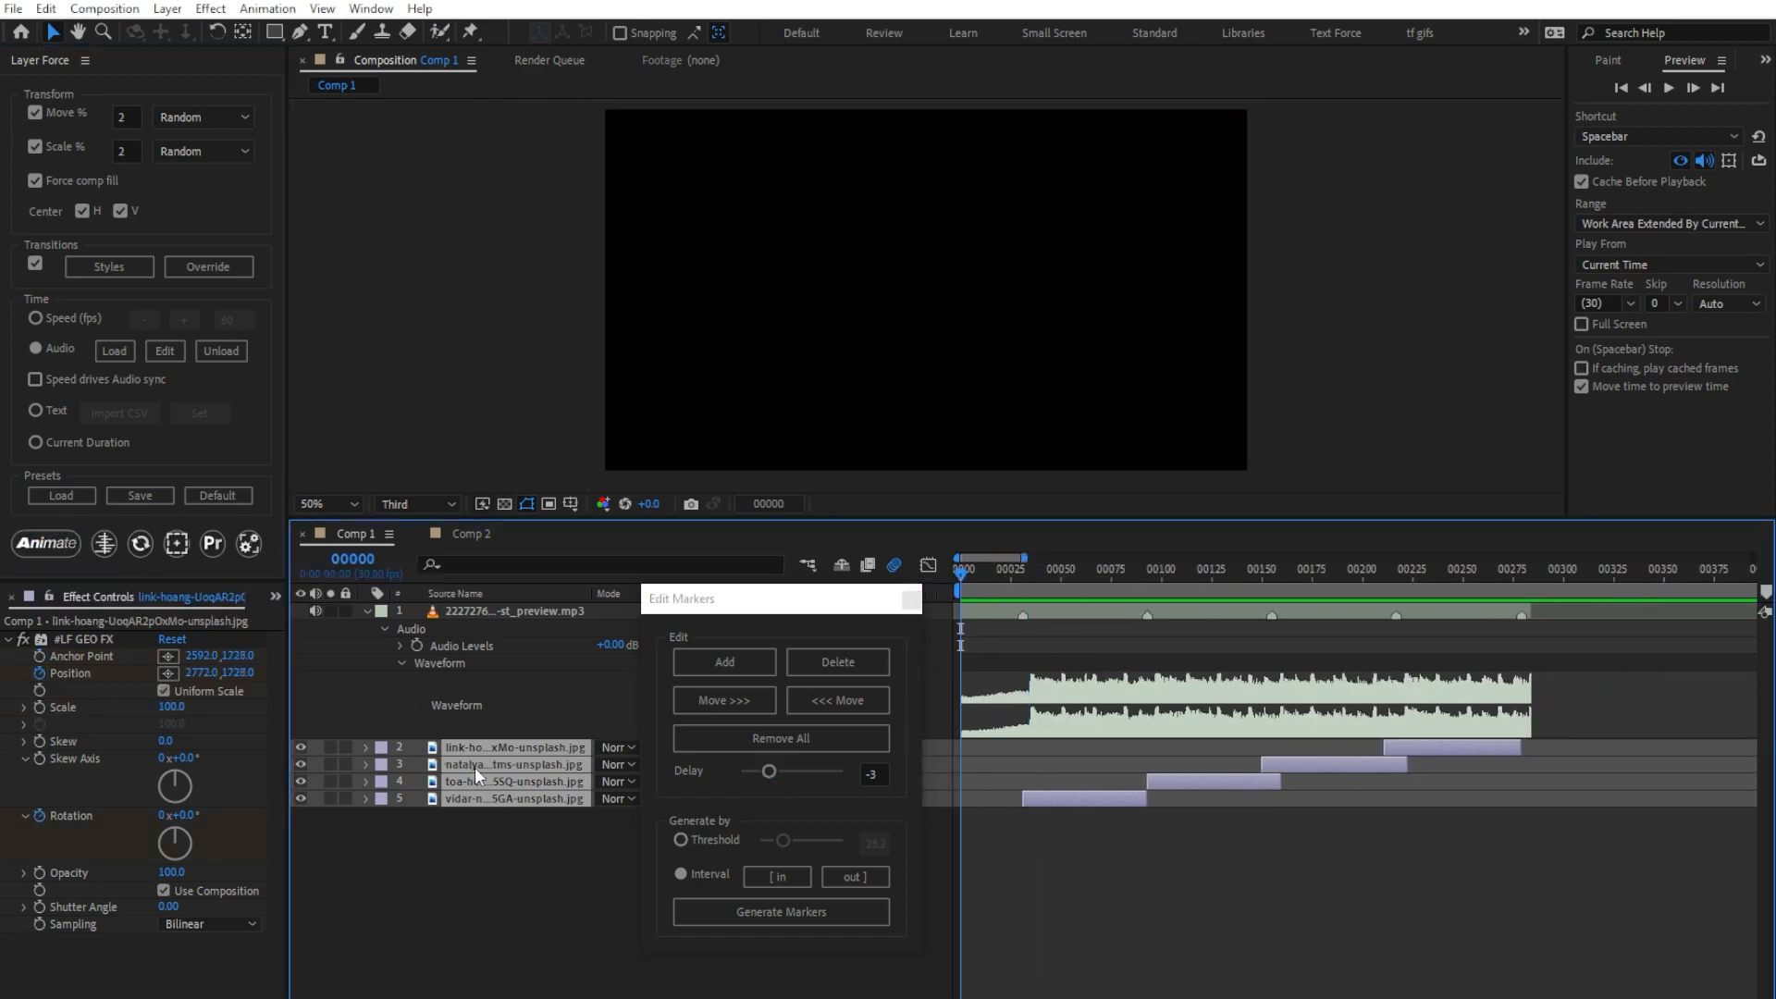
pyautogui.press('space')
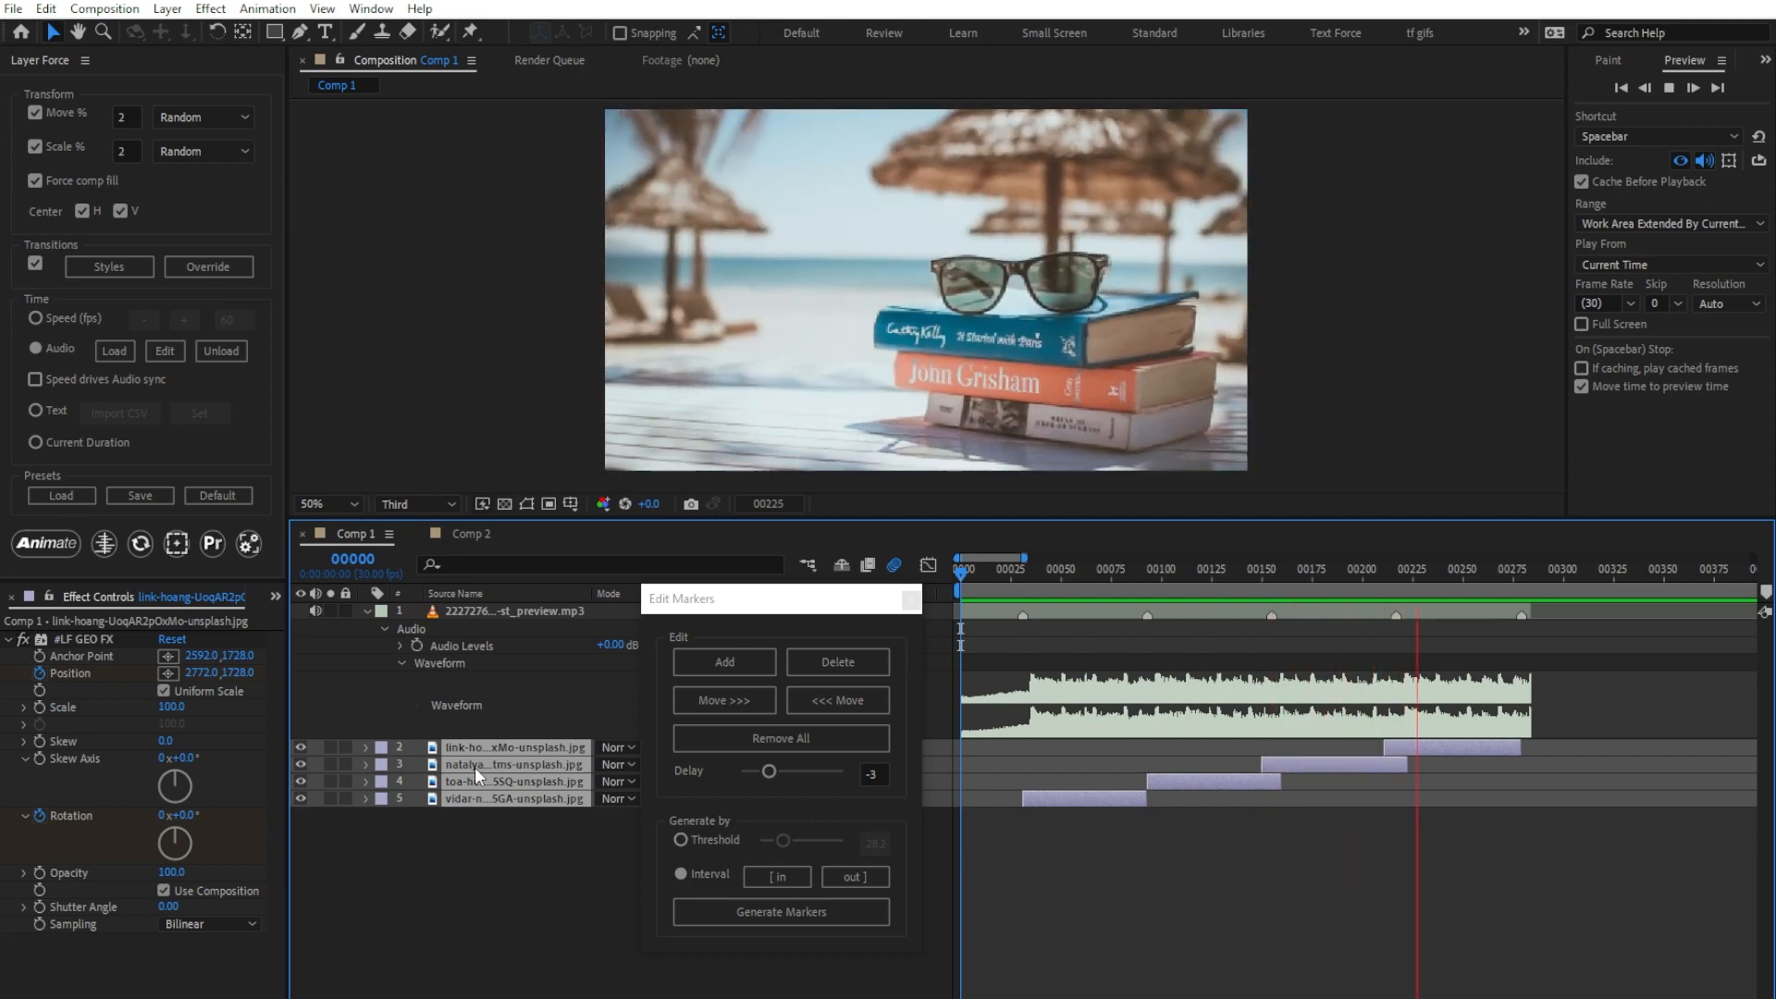
# Step: Stop the preview, close the marker editor and unload the audio from the timing settings
pyautogui.press('space')
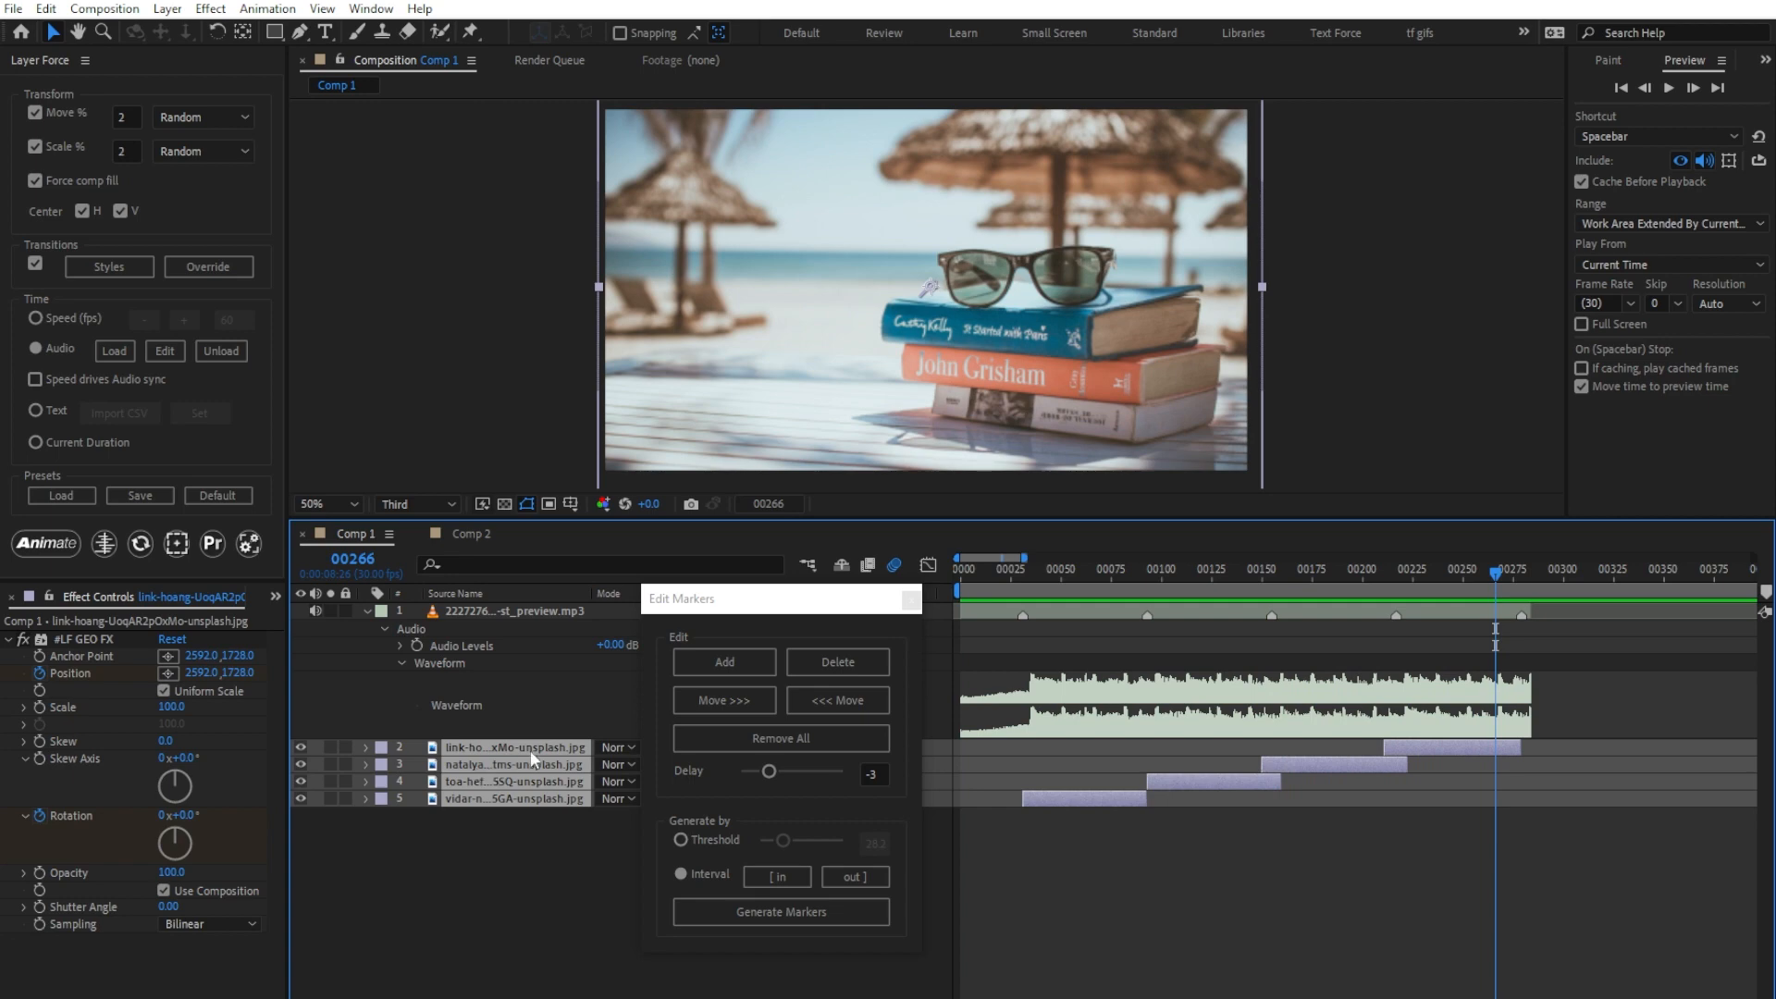
pyautogui.click(910, 600)
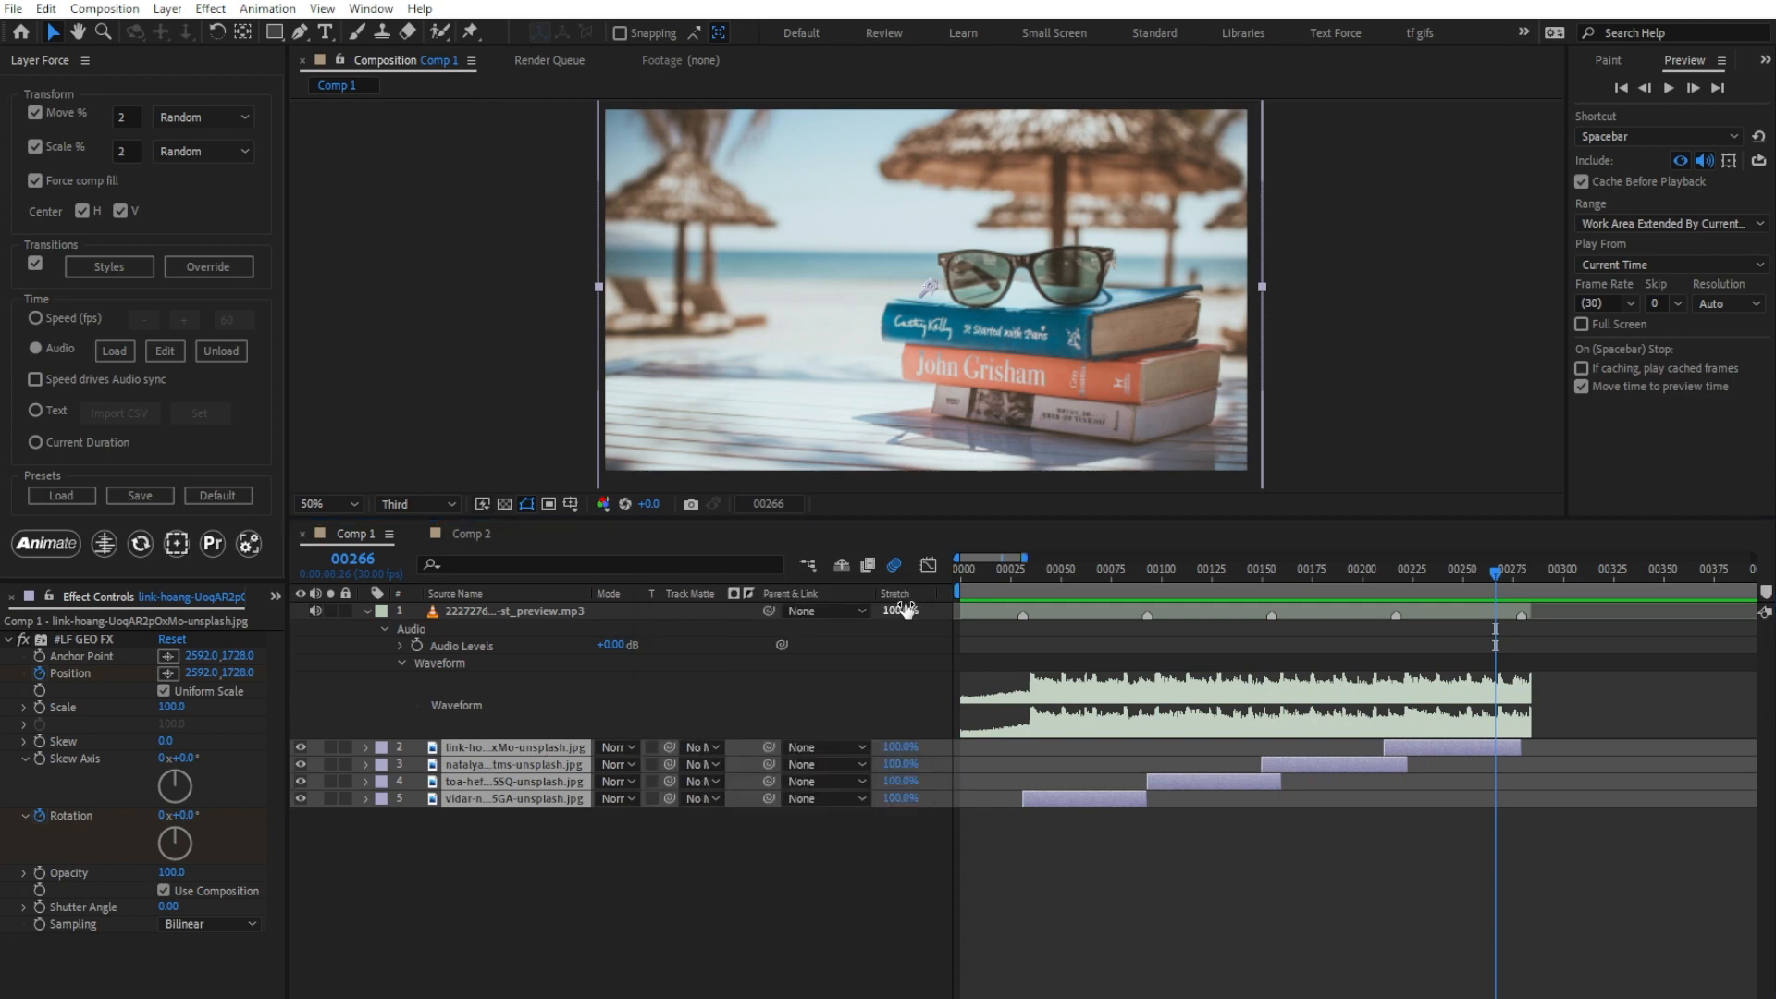
pyautogui.click(231, 354)
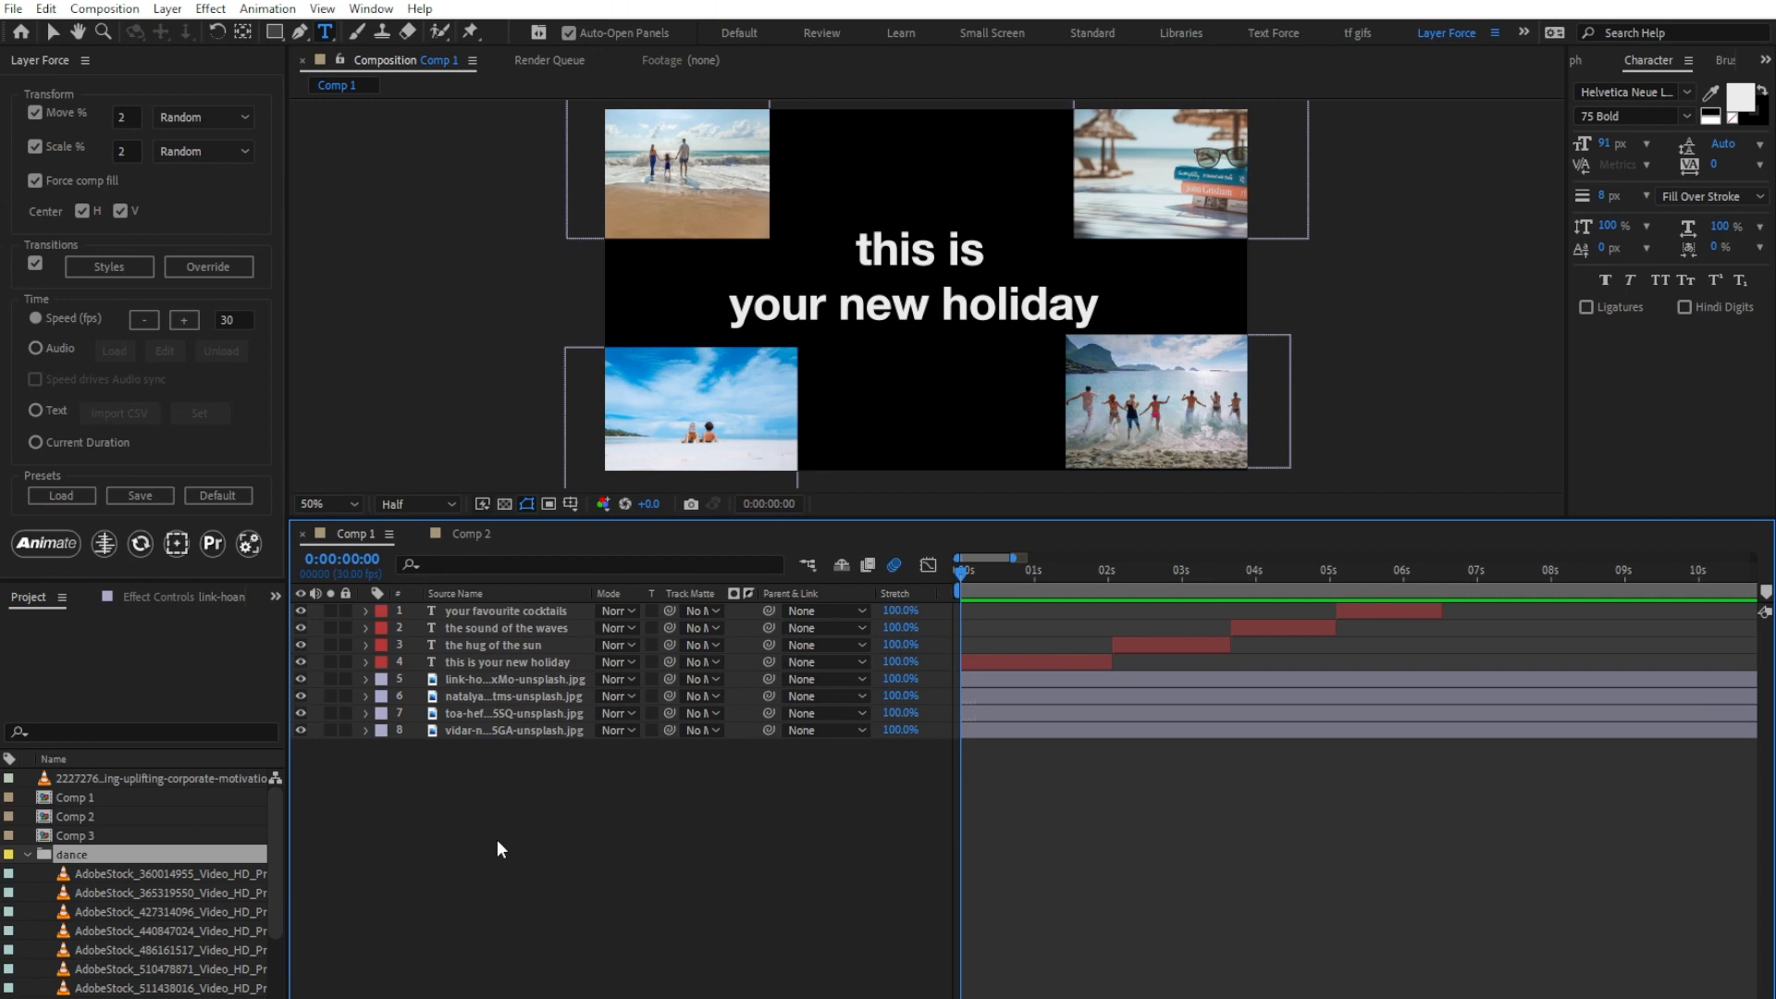
# Step: Preview the composition, then select the four text layers and set them as the Text timing source
pyautogui.press('space')
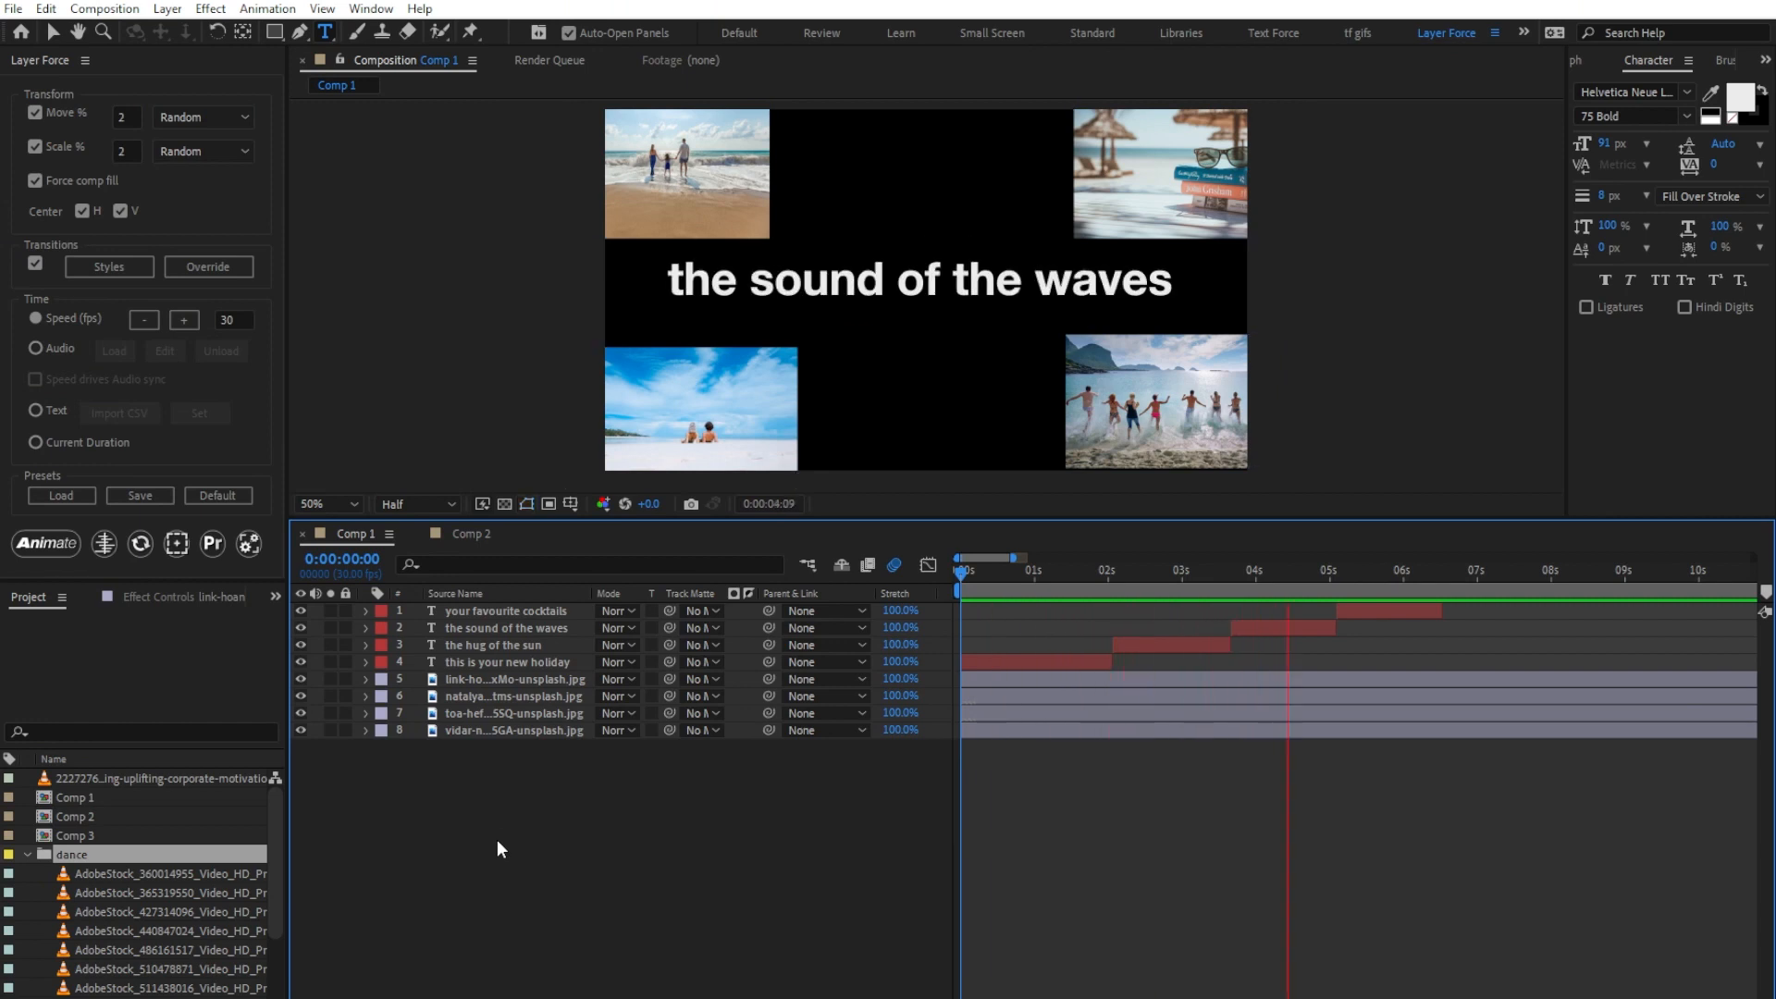
pyautogui.press('space')
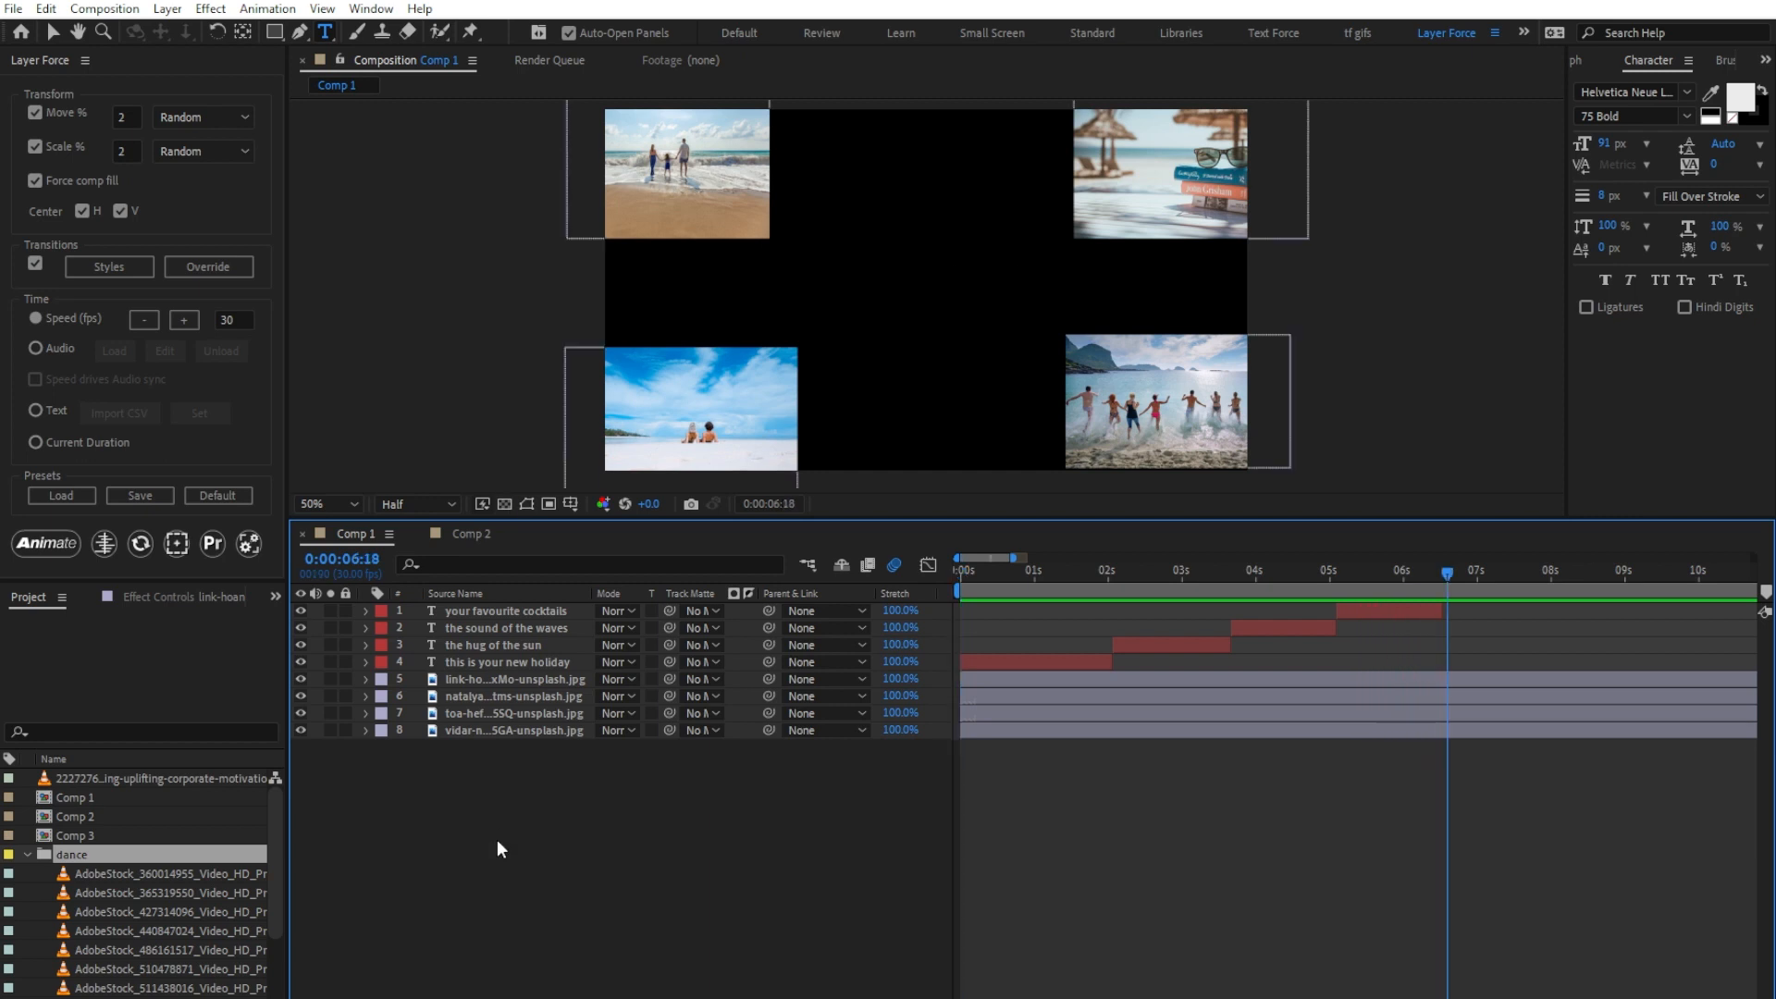
pyautogui.click(453, 611)
pyautogui.keyDown('shift'); pyautogui.click(457, 661); pyautogui.keyUp('shift')
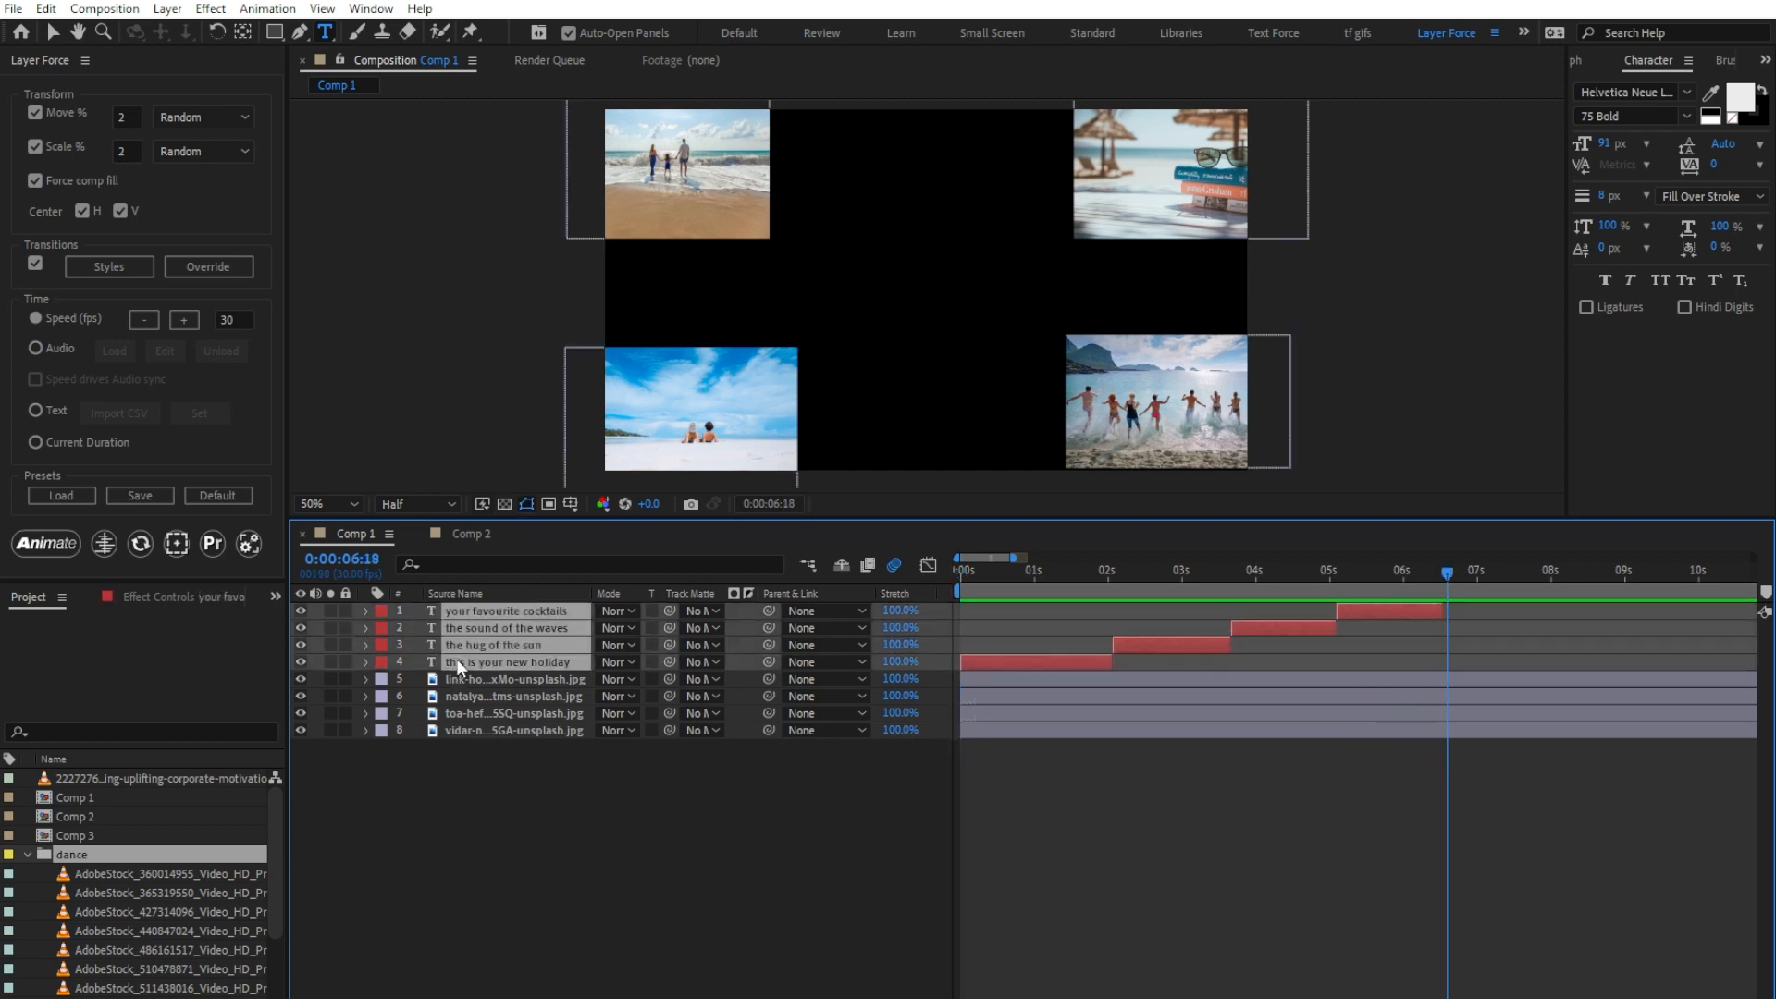
pyautogui.click(78, 412)
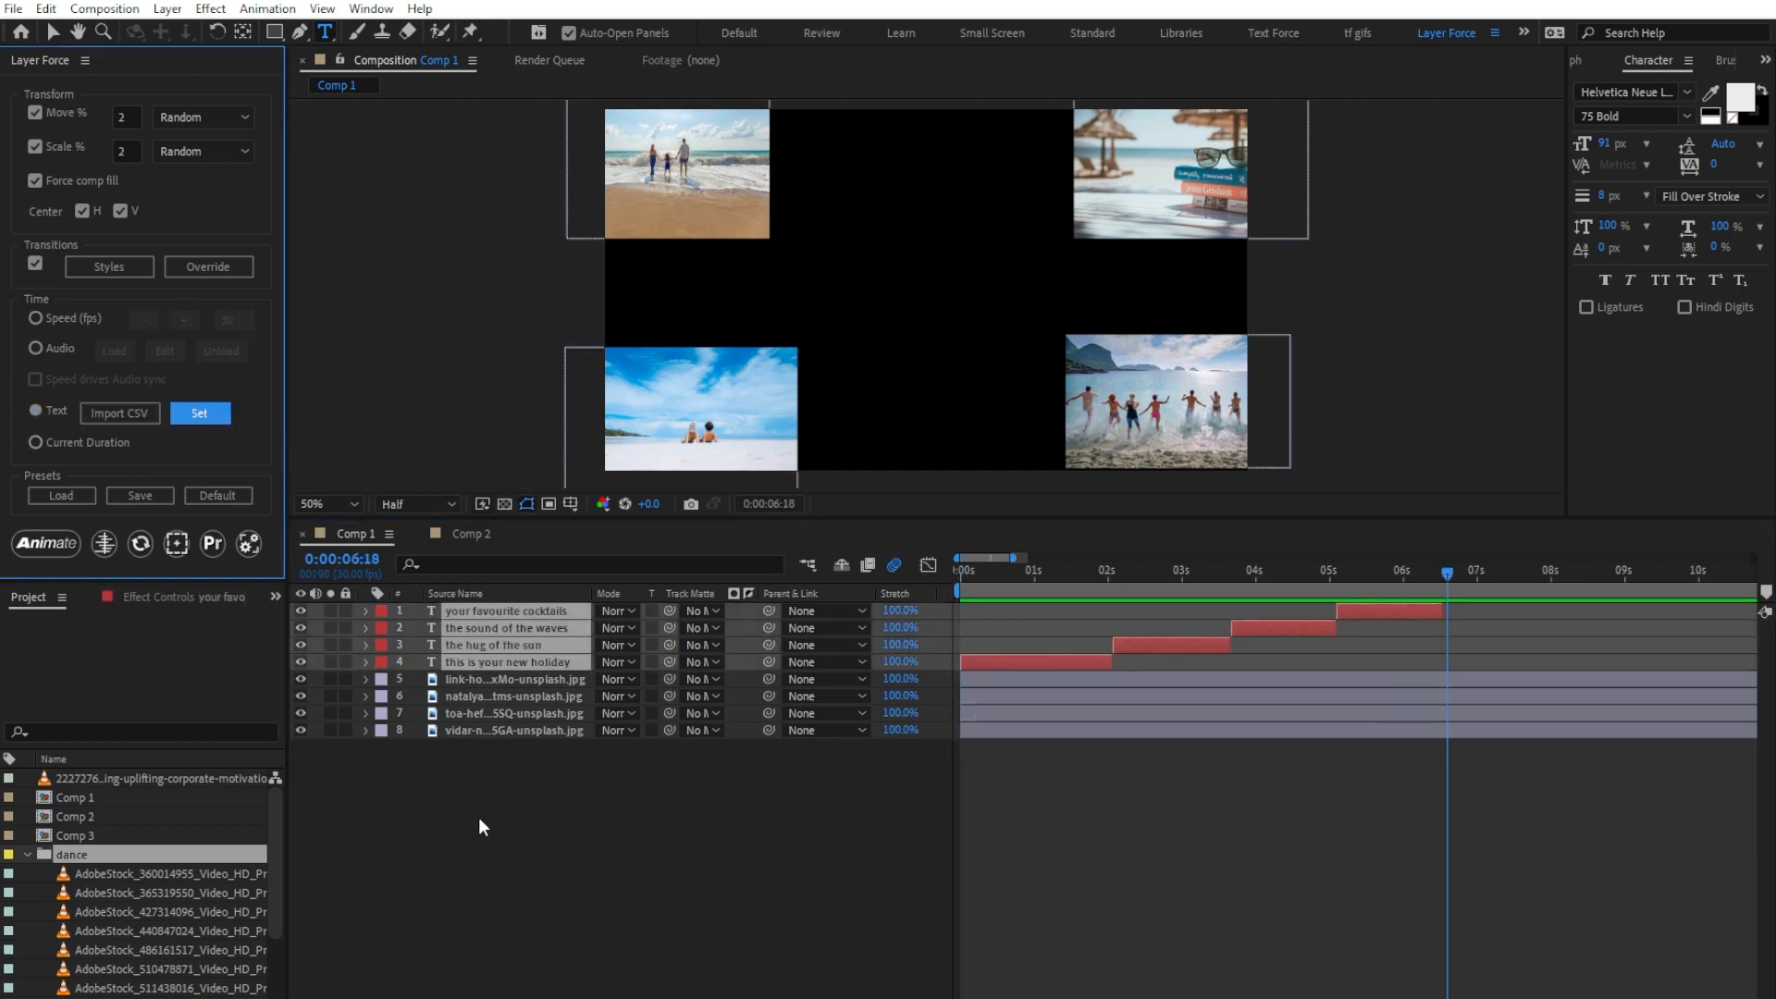
# Step: Animate the four image layers from the first frame using Text timing and preview the result
pyautogui.moveTo(479, 817); pyautogui.dragTo(485, 676)
pyautogui.moveTo(982, 568); pyautogui.dragTo(829, 574)
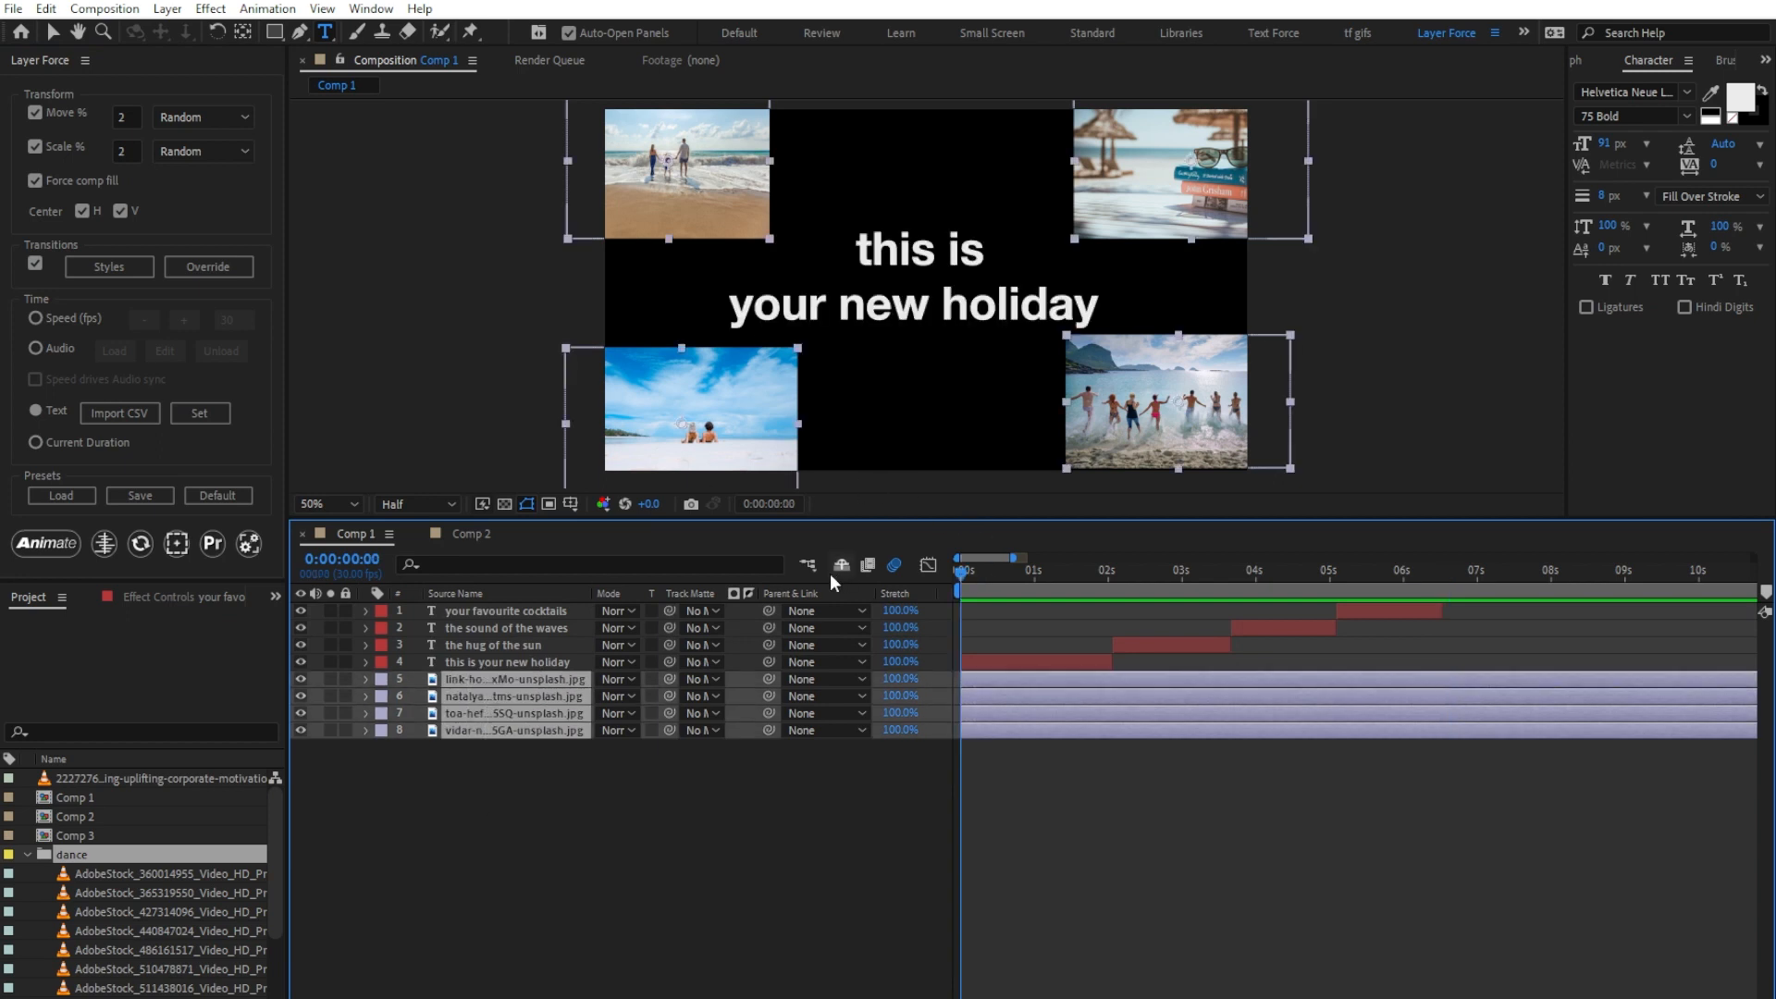
pyautogui.click(28, 536)
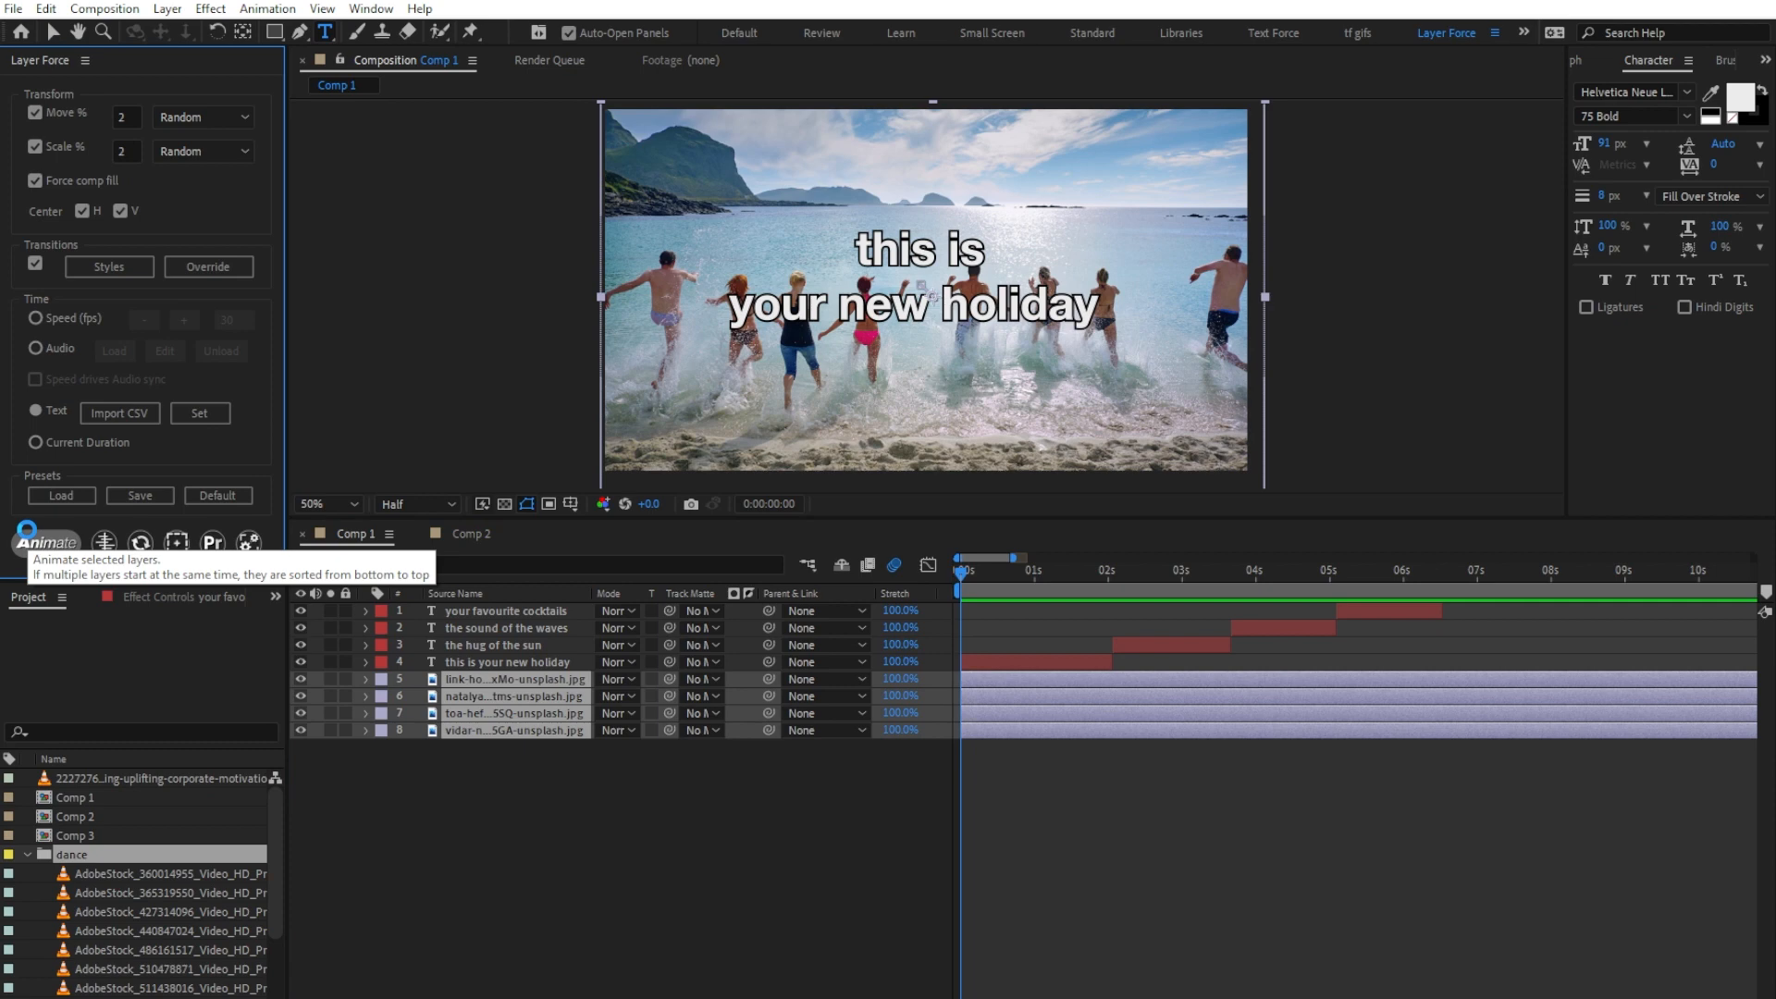
pyautogui.click(27, 537)
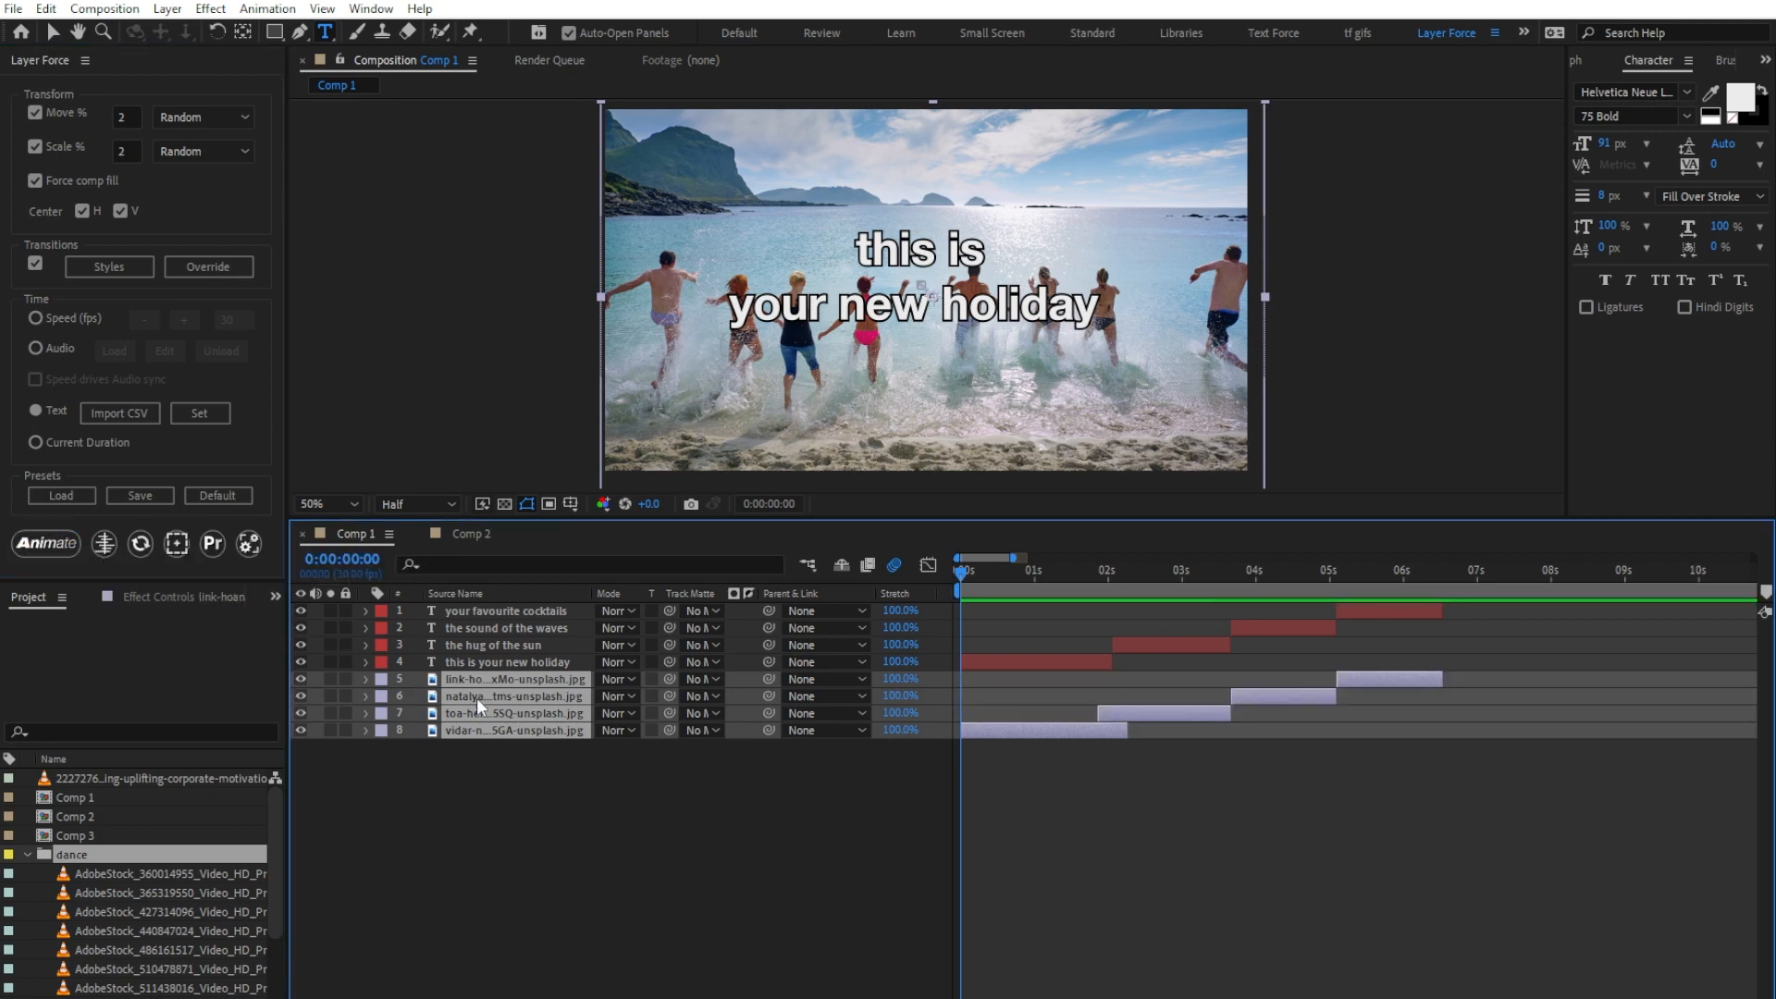
pyautogui.press('space')
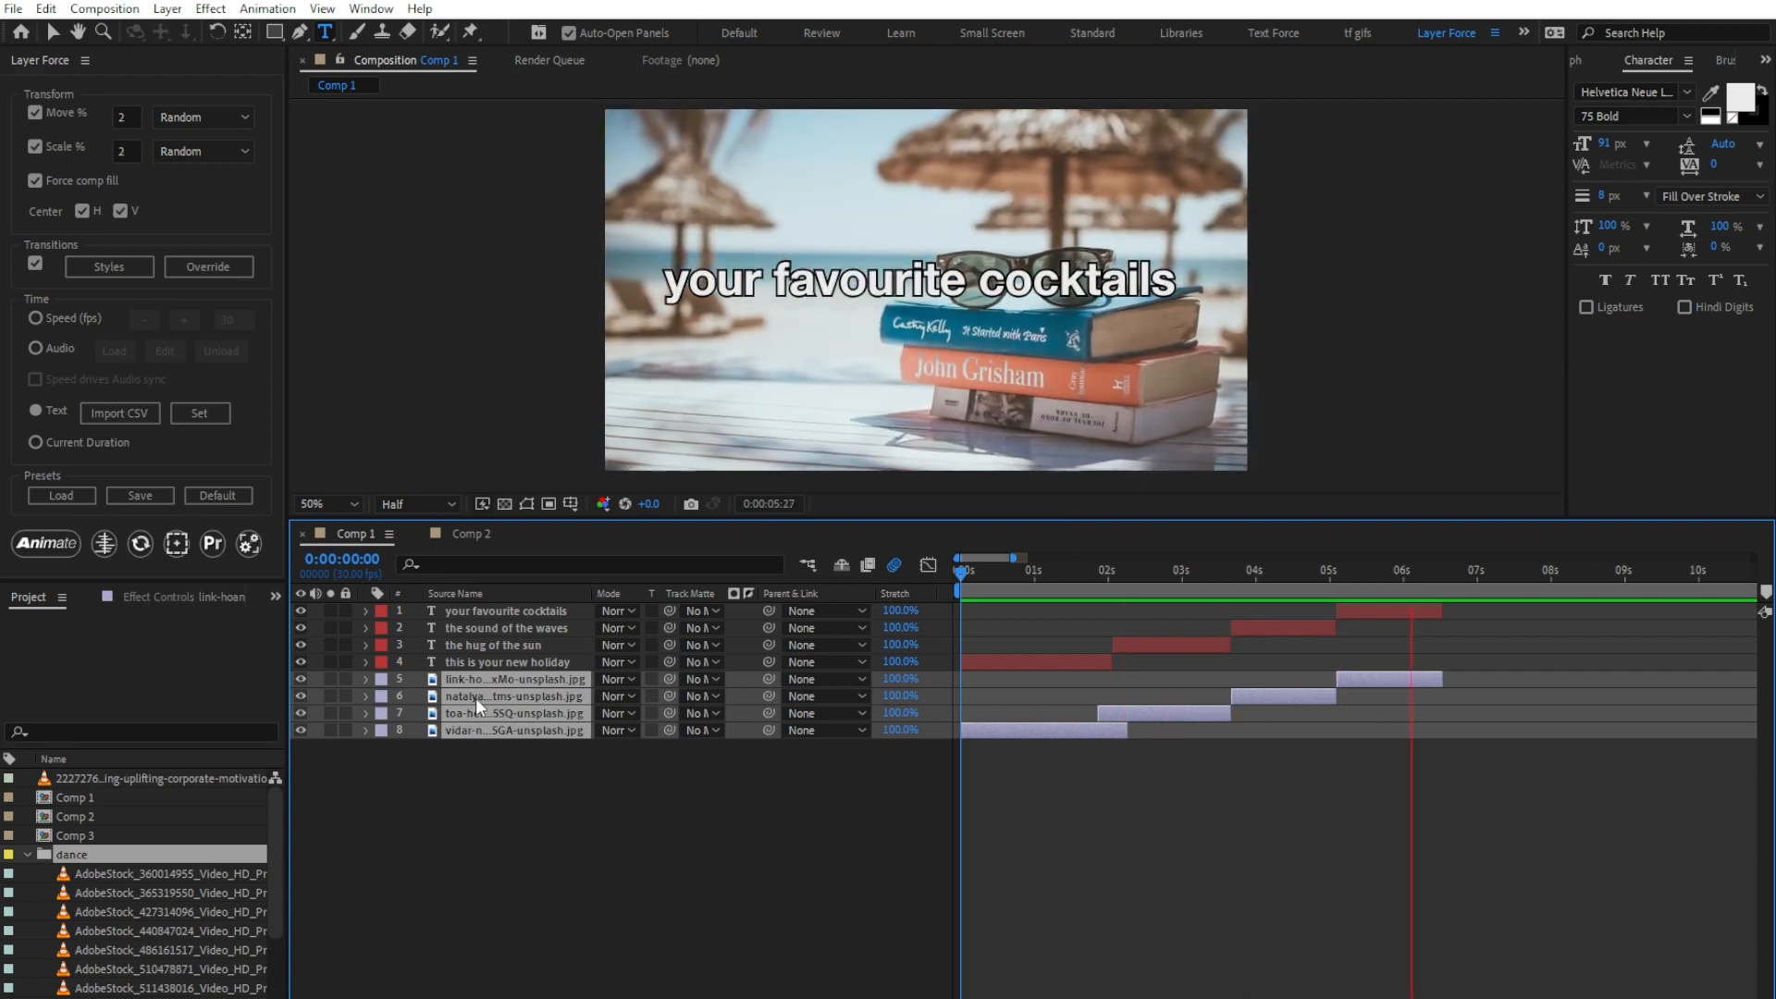
pyautogui.press('space')
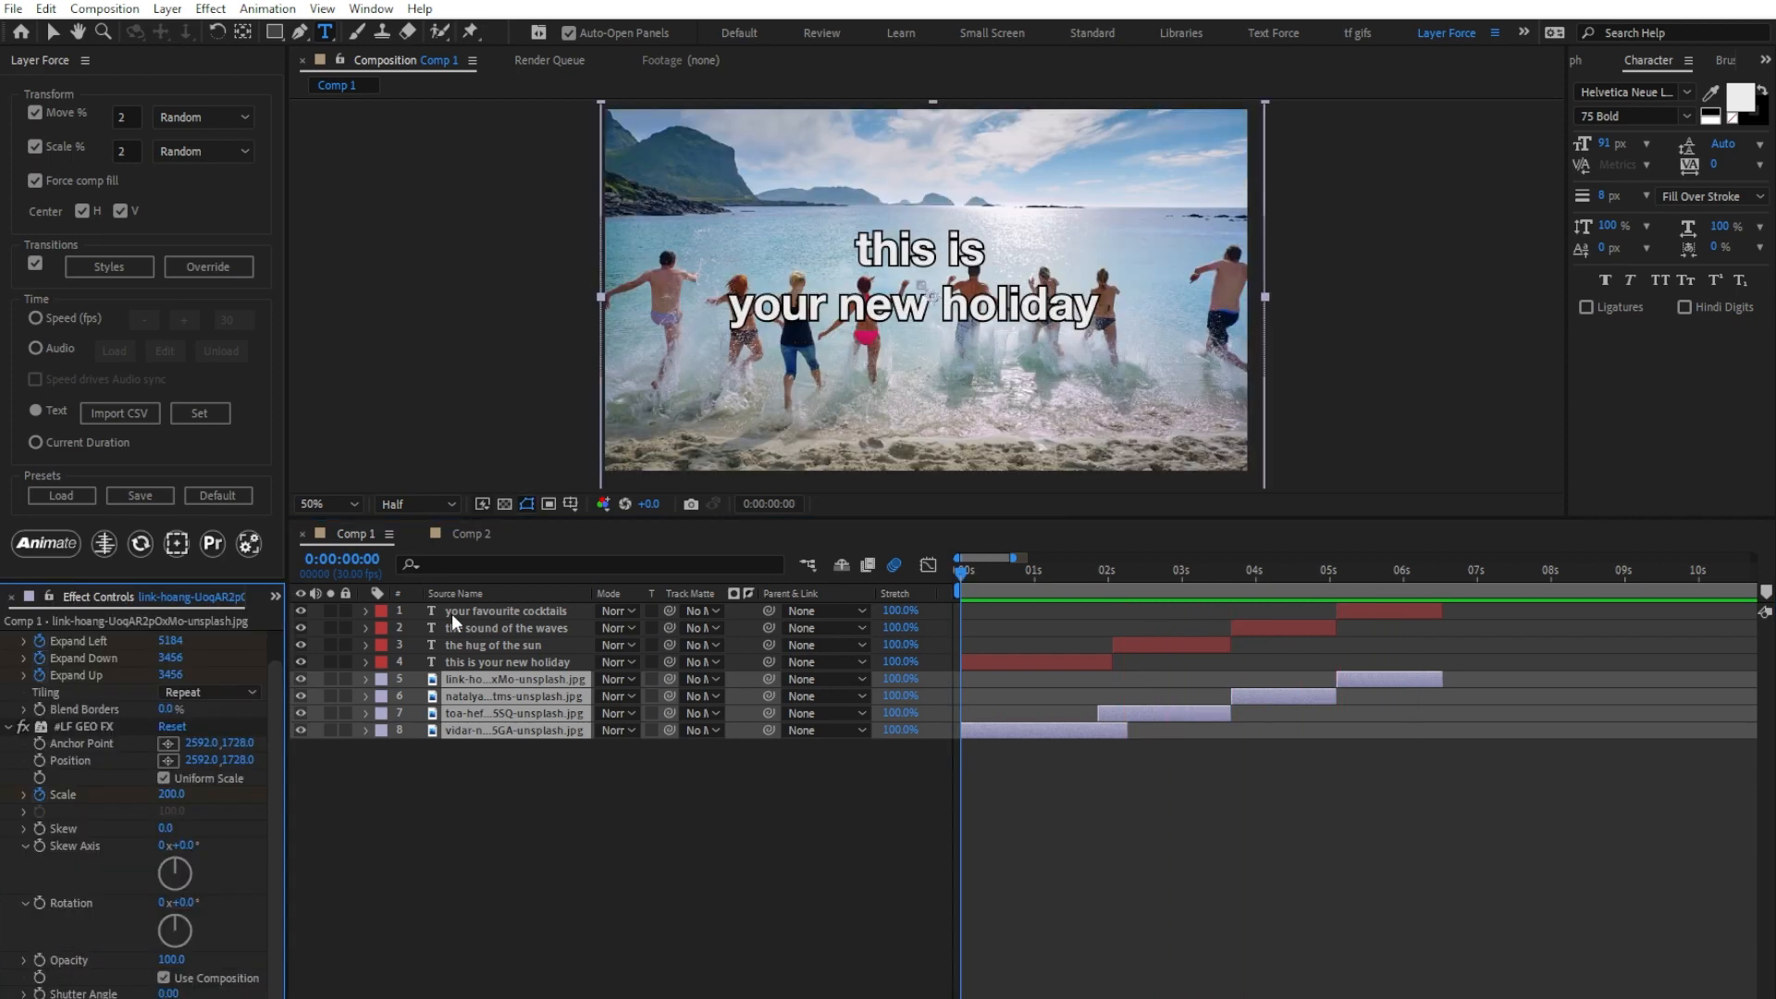
# Step: Undo the image animation and cut the four text layers from the composition
pyautogui.hotkey('ctrl', 'z')
pyautogui.click(451, 613)
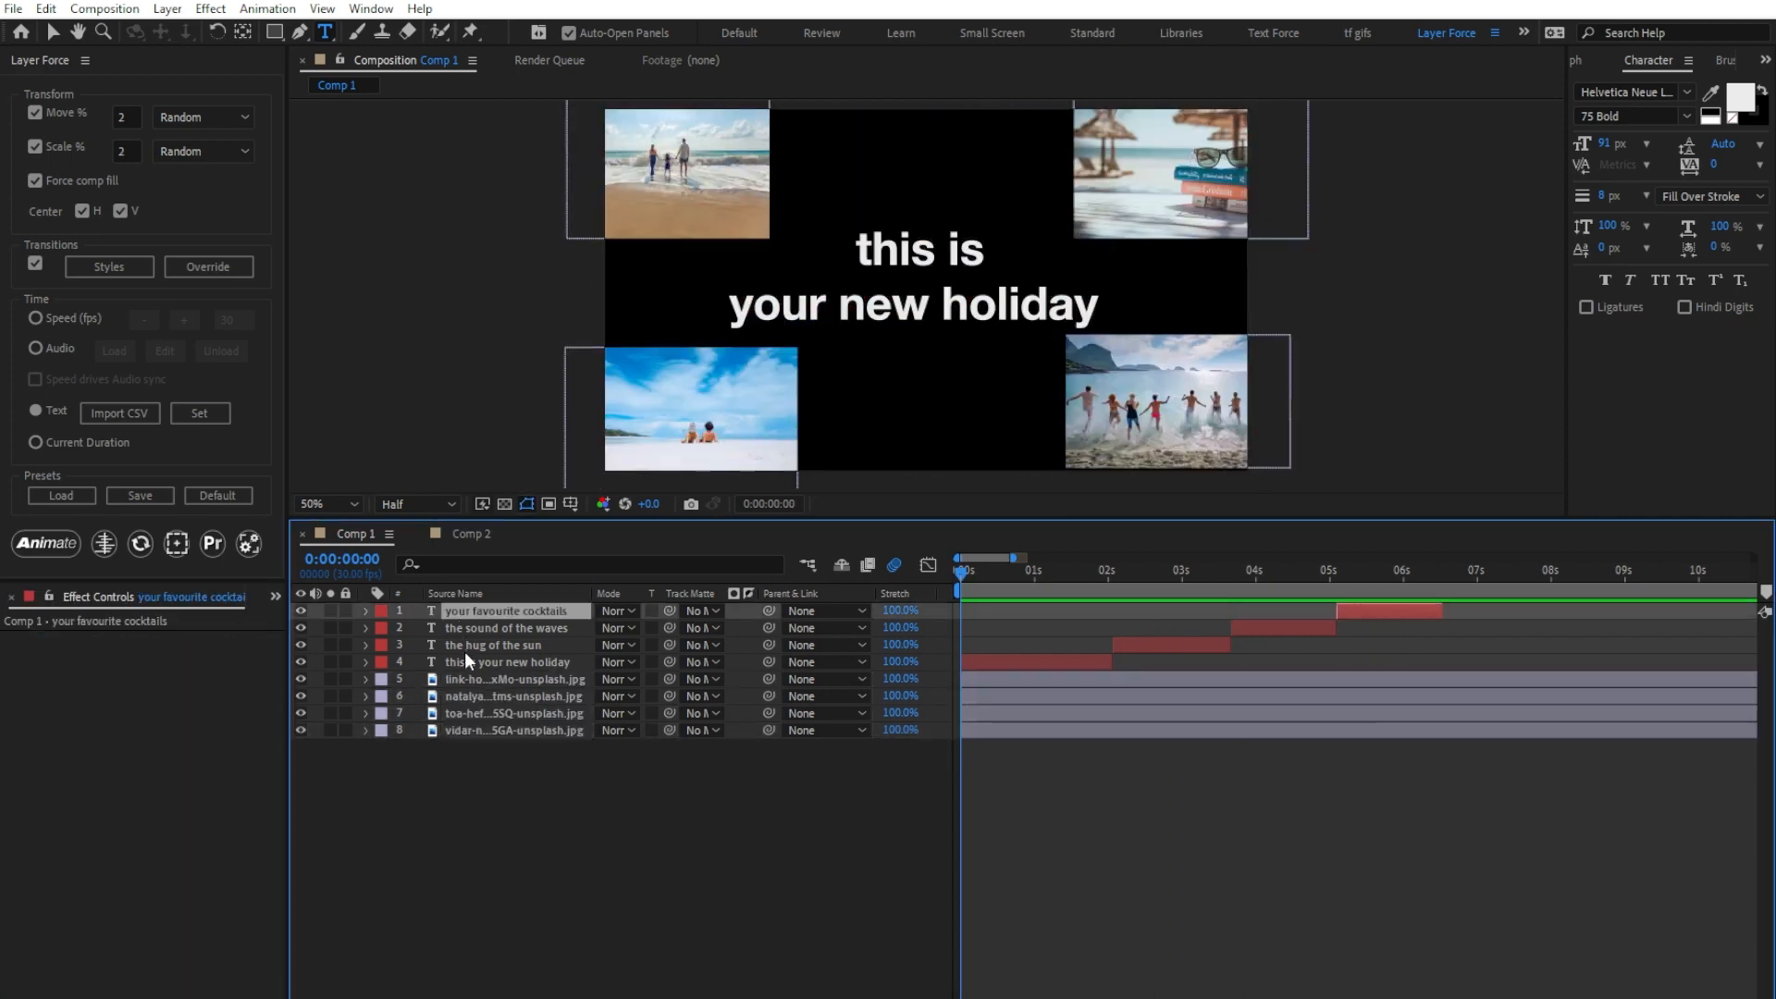
pyautogui.keyDown('shift'); pyautogui.click(470, 667); pyautogui.keyUp('shift')
pyautogui.hotkey('ctrl', 'x')
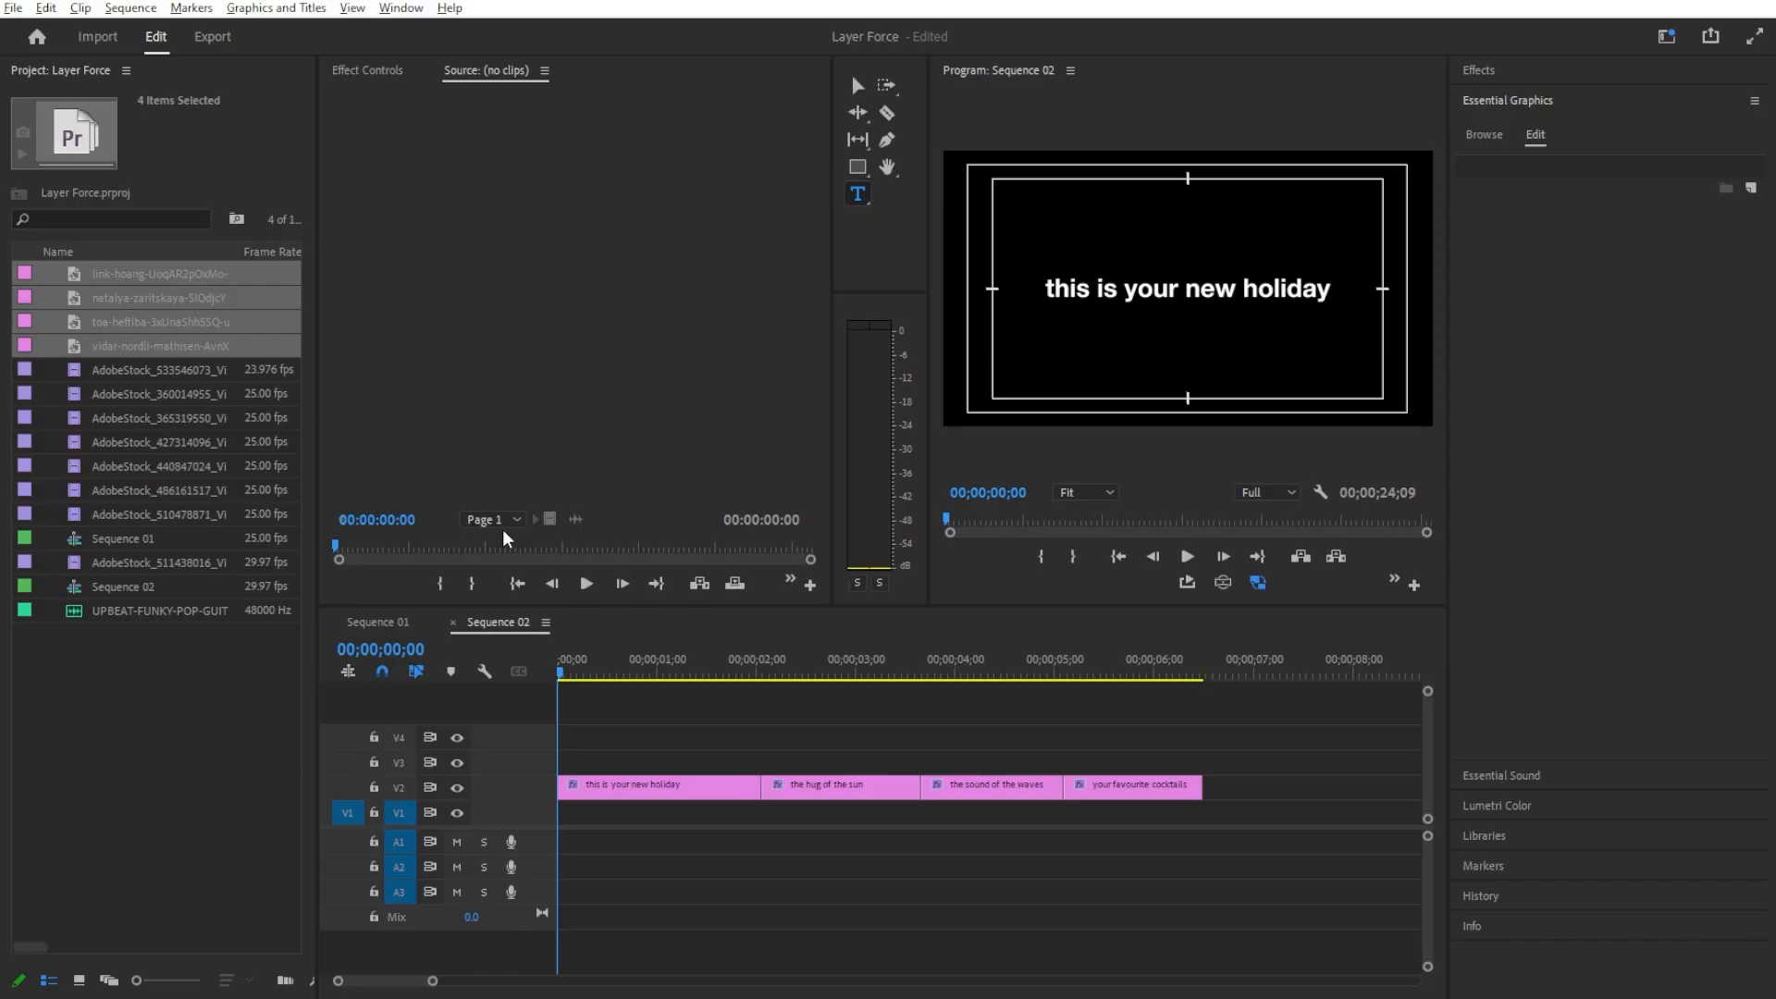
# Step: Play through the four titles in Sequence 02 in Premiere Pro and return to the sequence start
pyautogui.click(580, 689)
pyautogui.press('space')
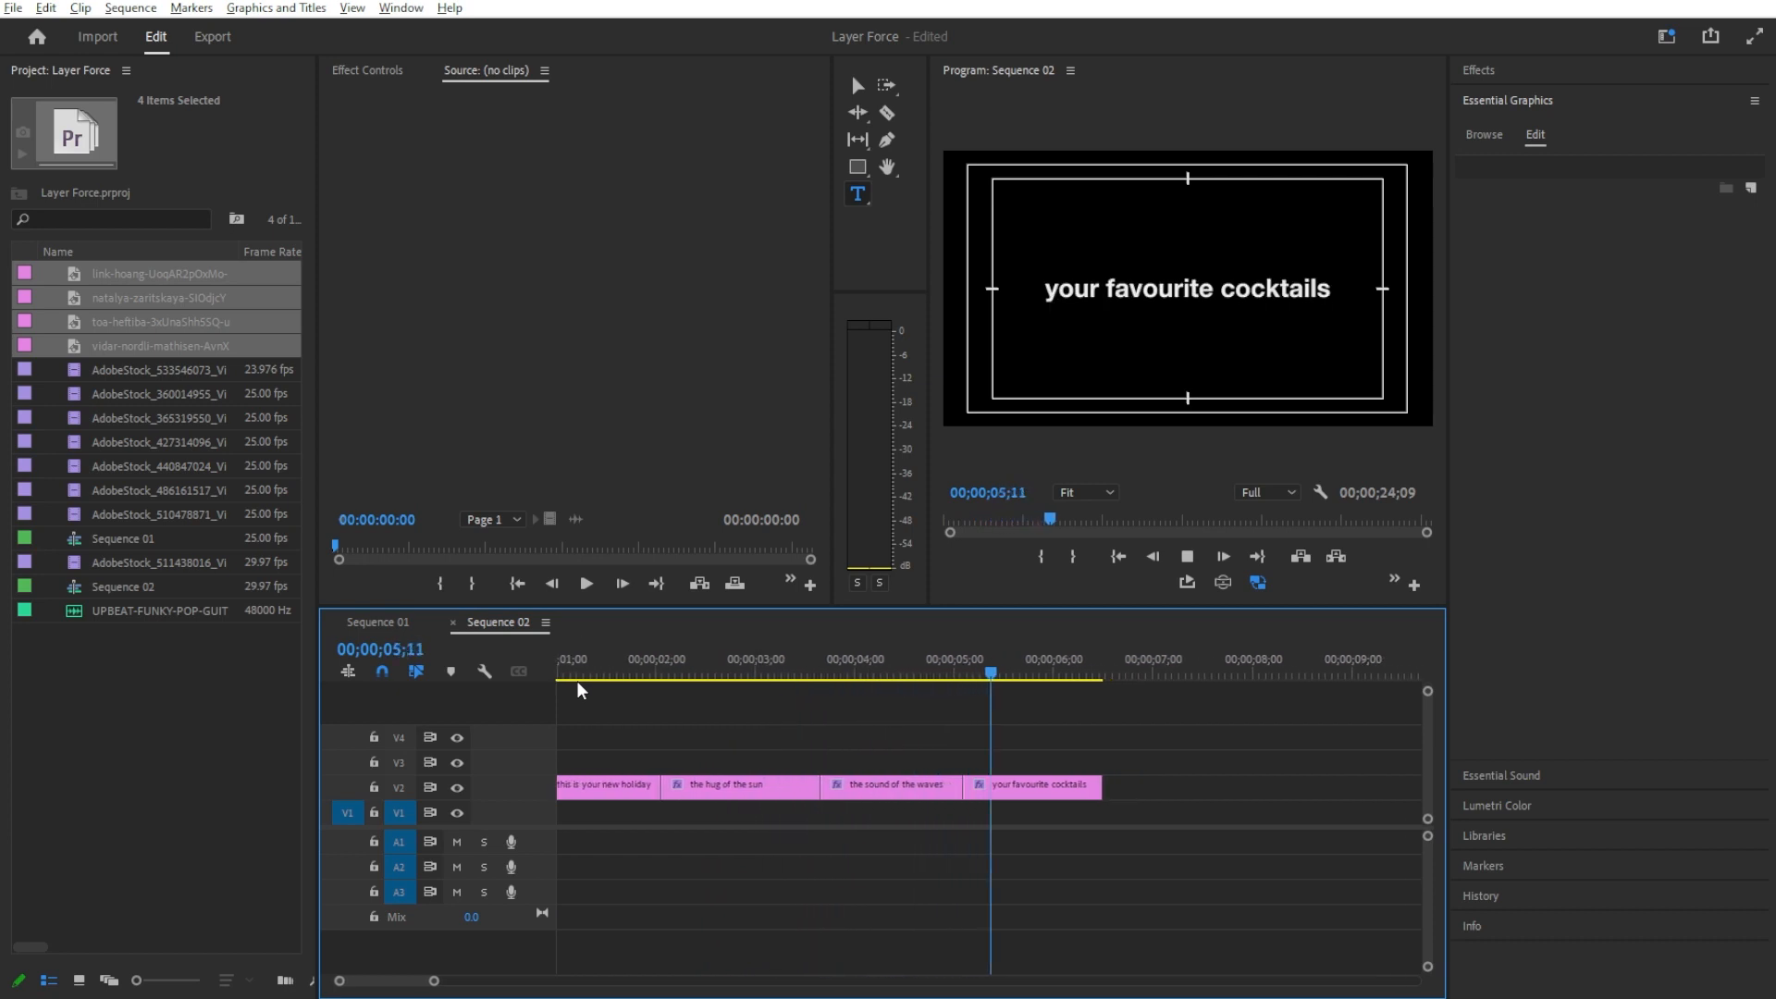
pyautogui.press('space')
pyautogui.press('Home')
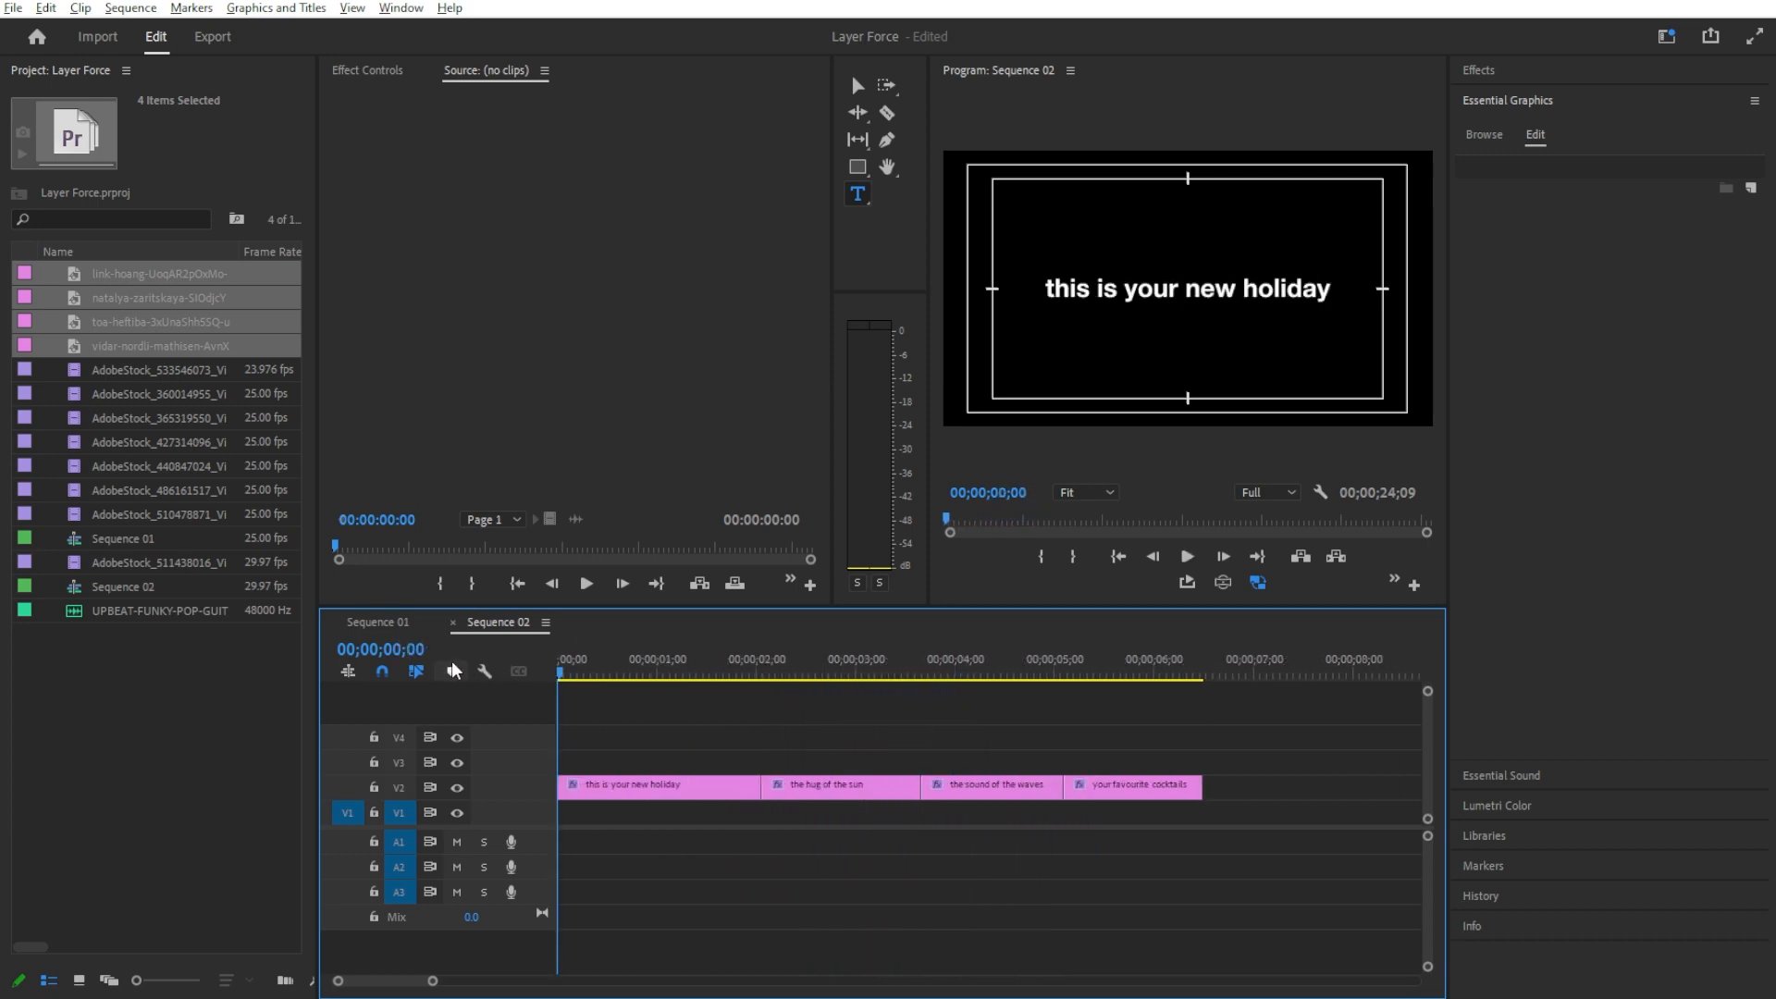
# Step: Export the graphics text of Sequence 02 to a CSV file named Holiday
pyautogui.click(400, 9)
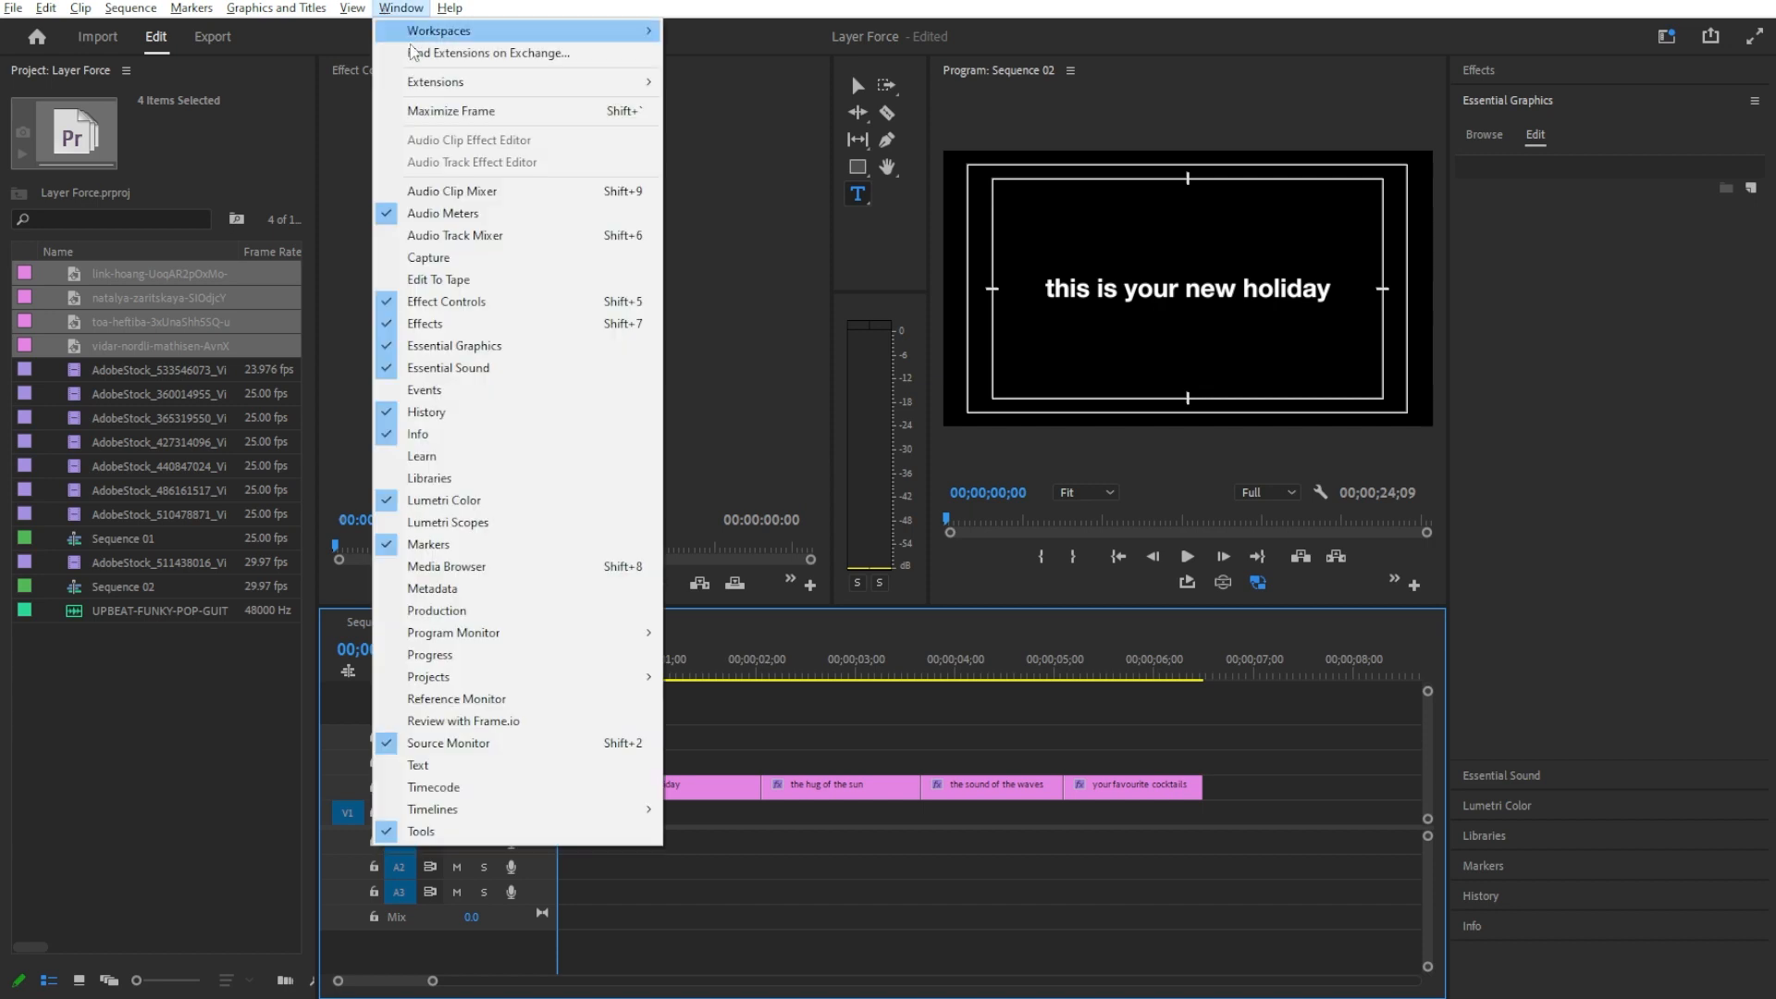
pyautogui.click(502, 770)
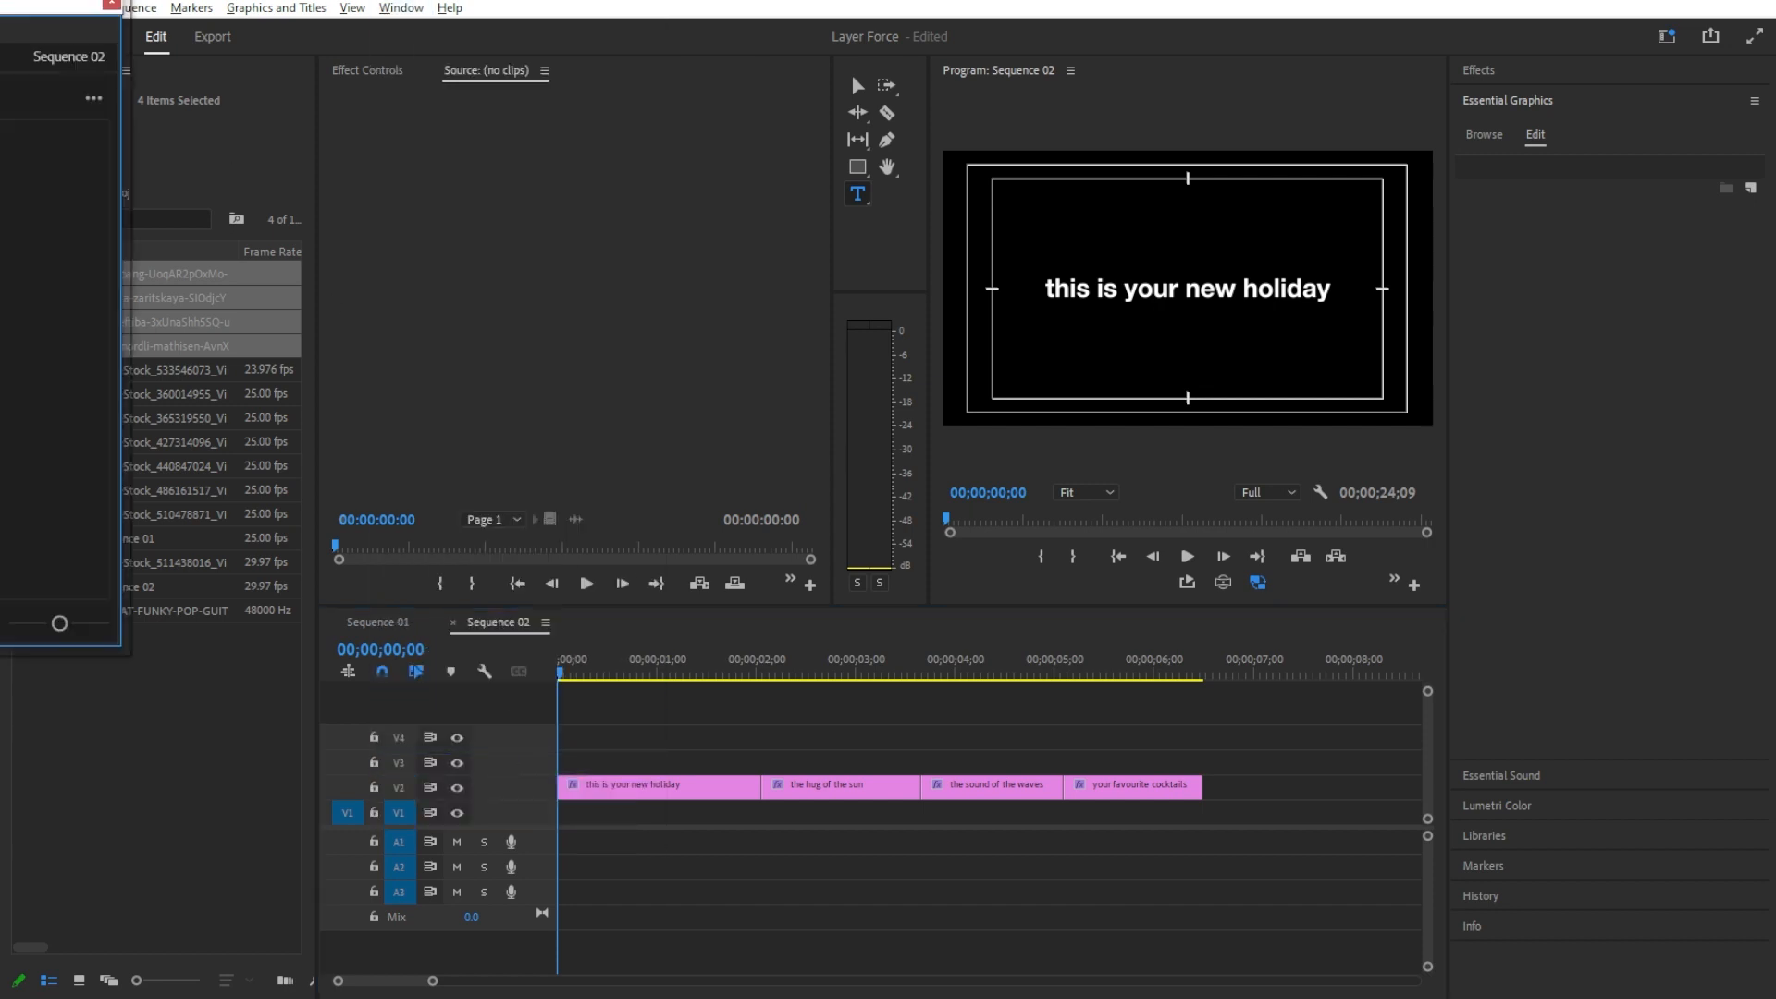
pyautogui.click(335, 103)
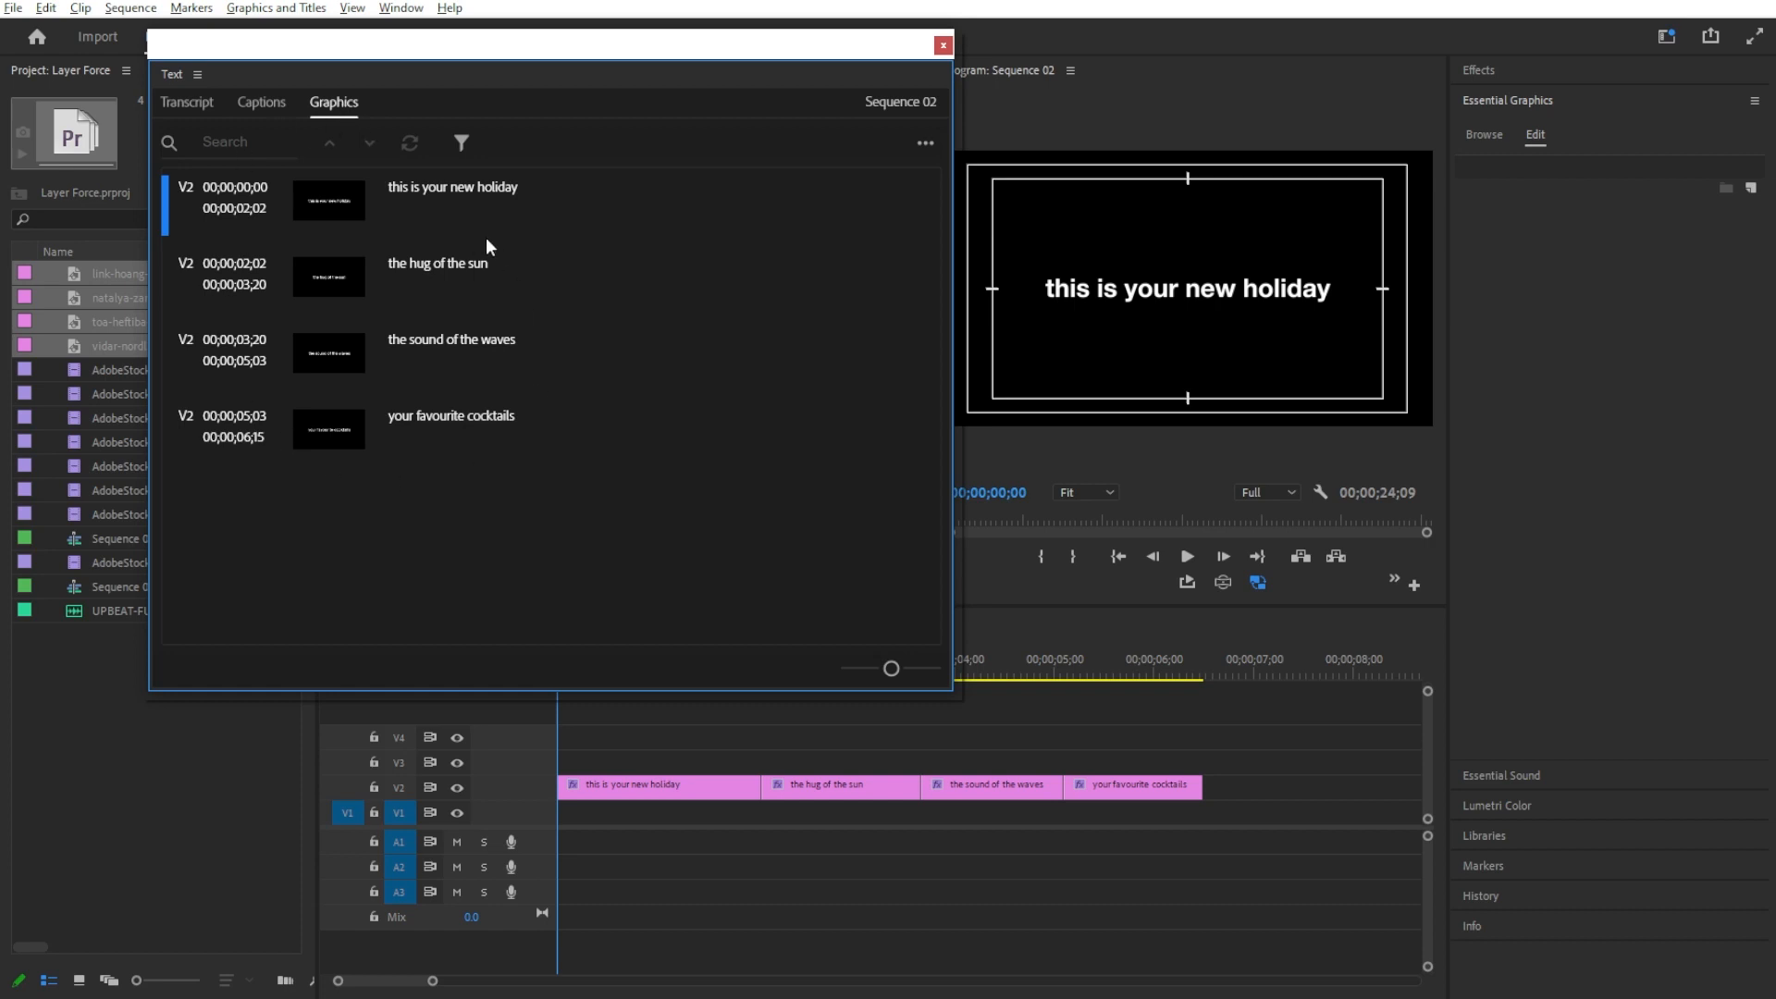
pyautogui.click(925, 143)
pyautogui.moveTo(851, 212)
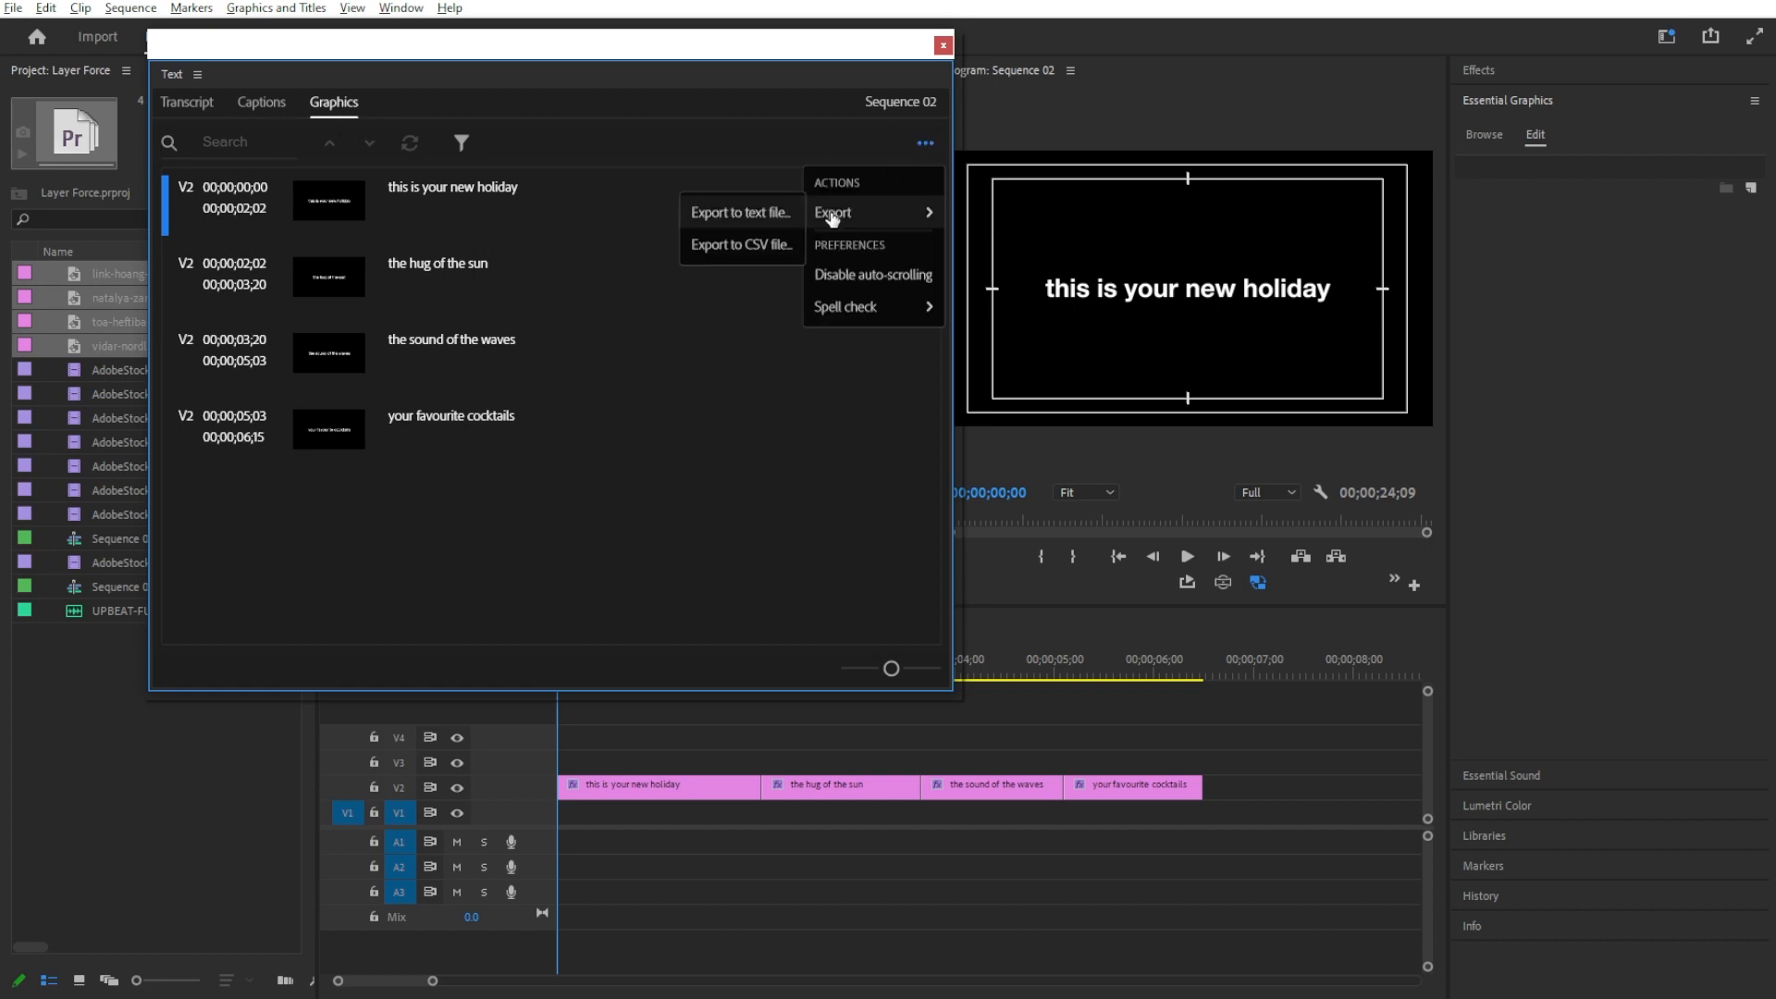
pyautogui.click(763, 246)
pyautogui.write('Ho')
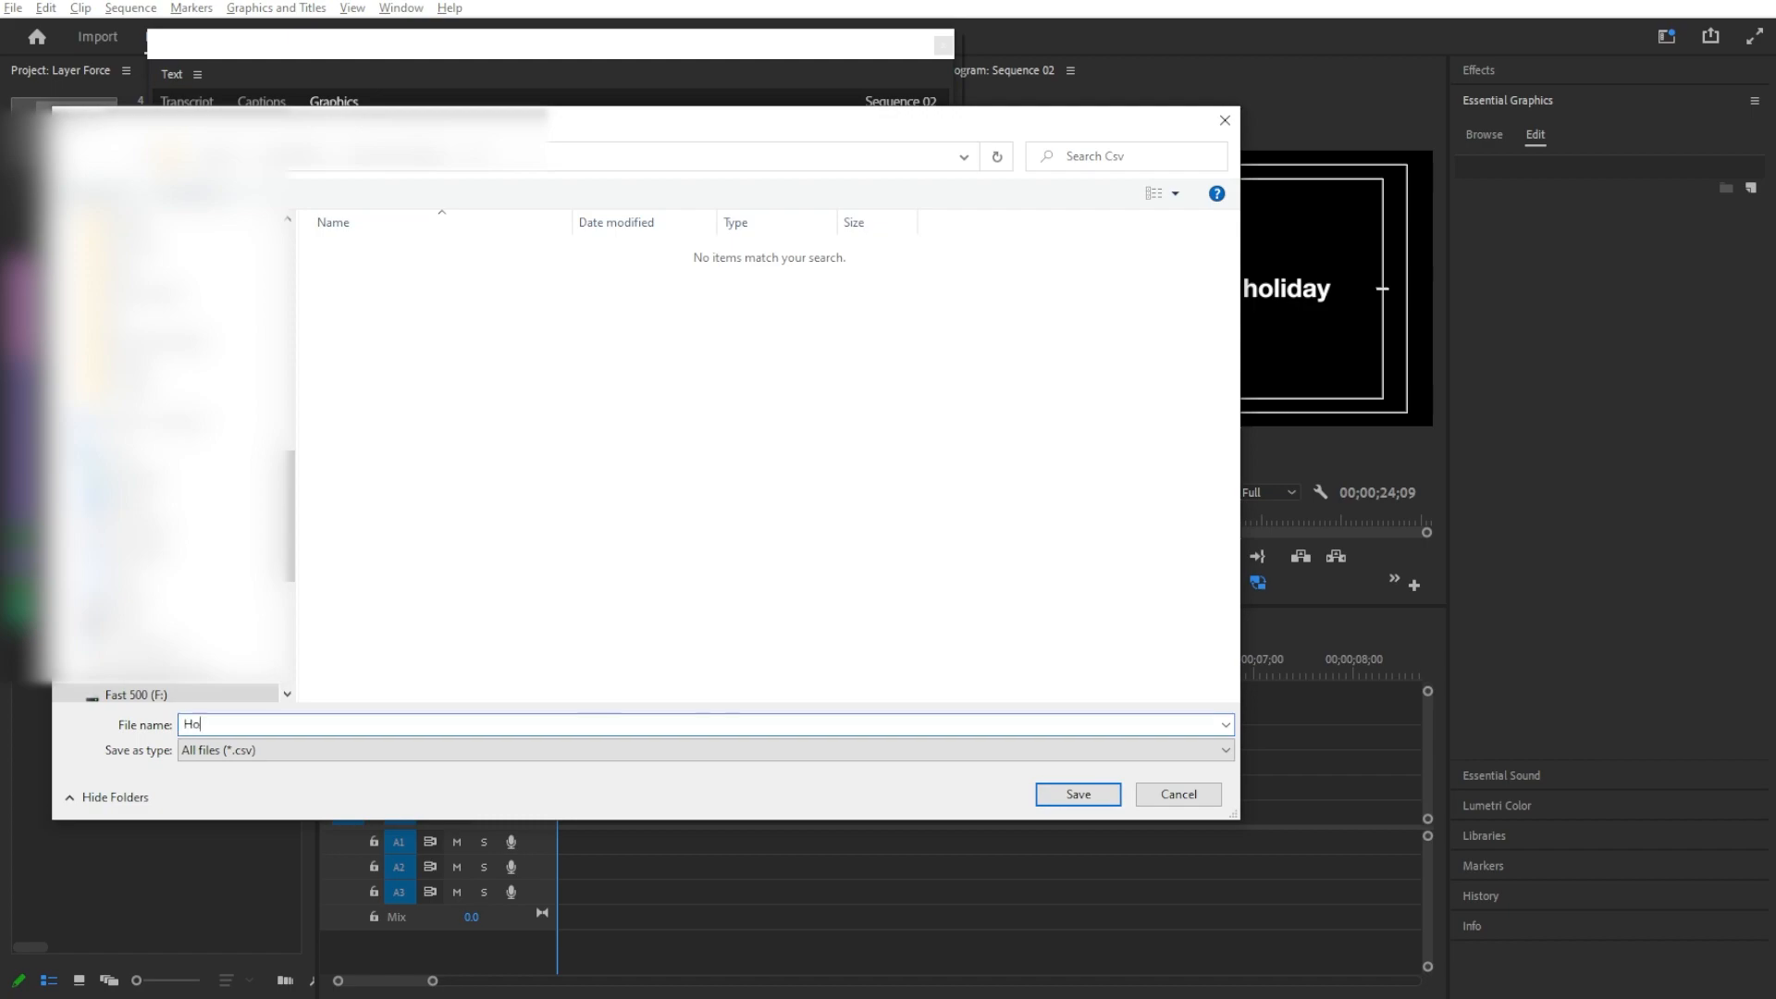
pyautogui.write('liday')
pyautogui.press('Return')
# Step: Switch to After Effects, import the exported CSV into Layer Force and generate the captions with Remove punctuation enabled
pyautogui.hotkey('alt', 'Tab')
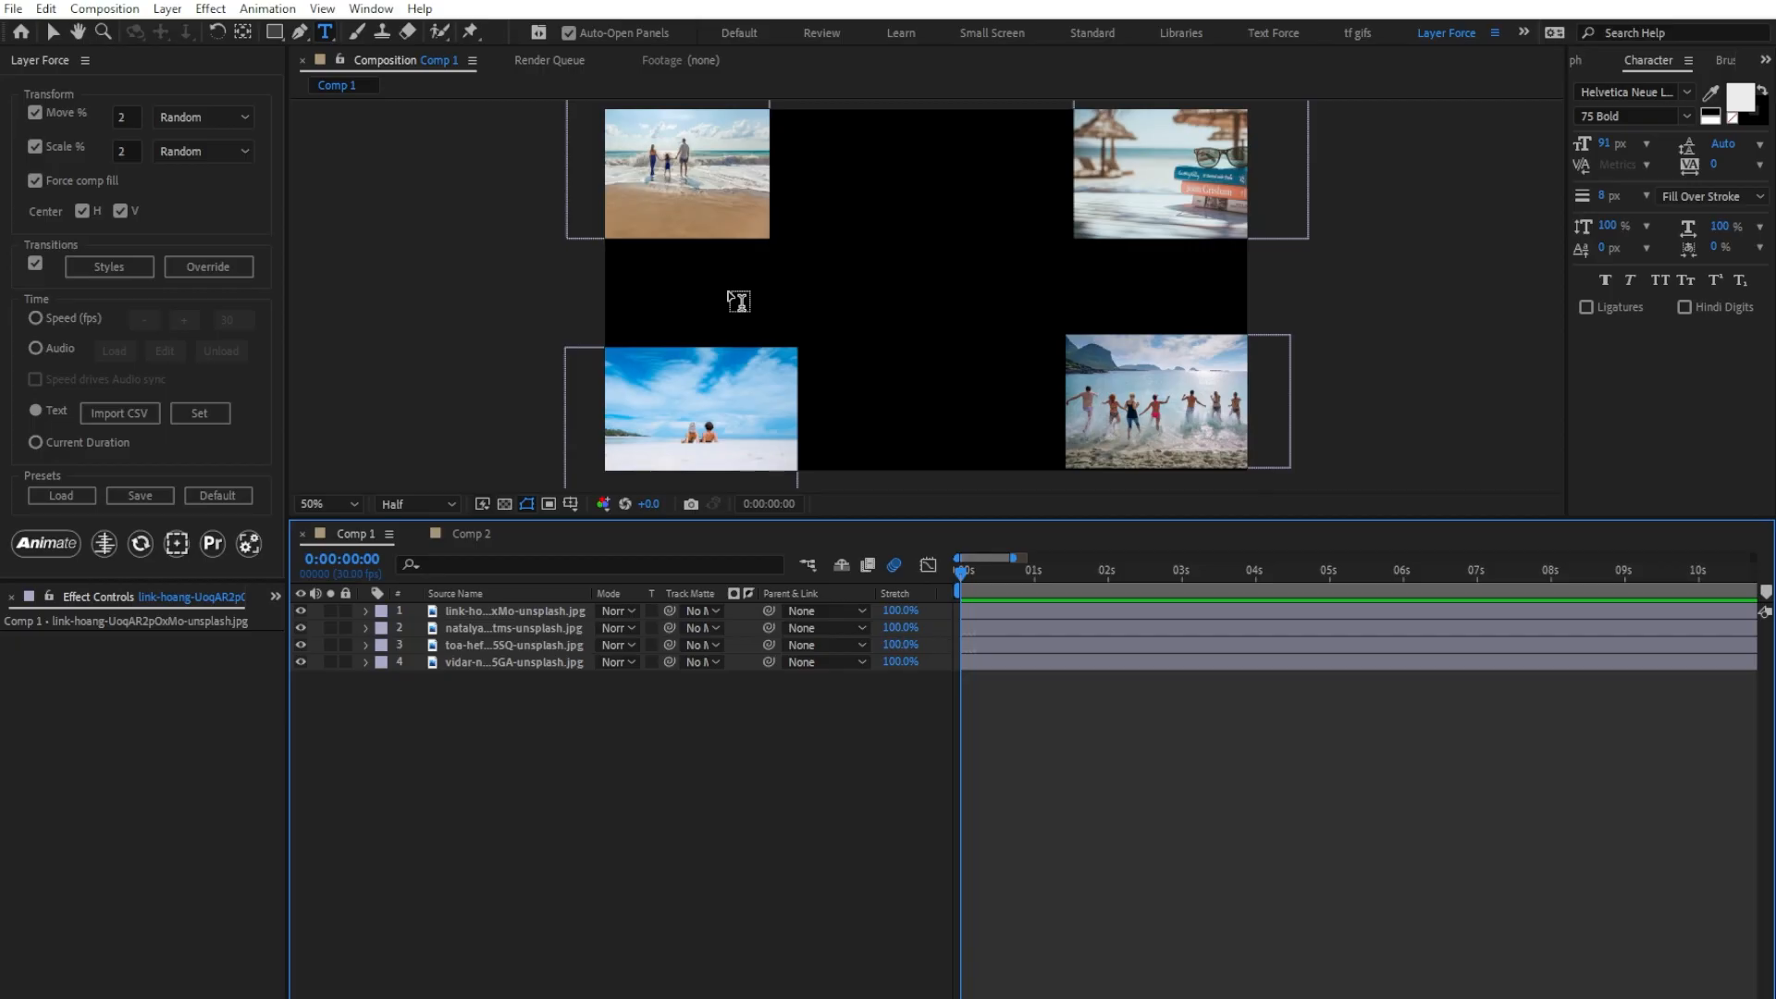
pyautogui.click(139, 412)
pyautogui.doubleClick(405, 170)
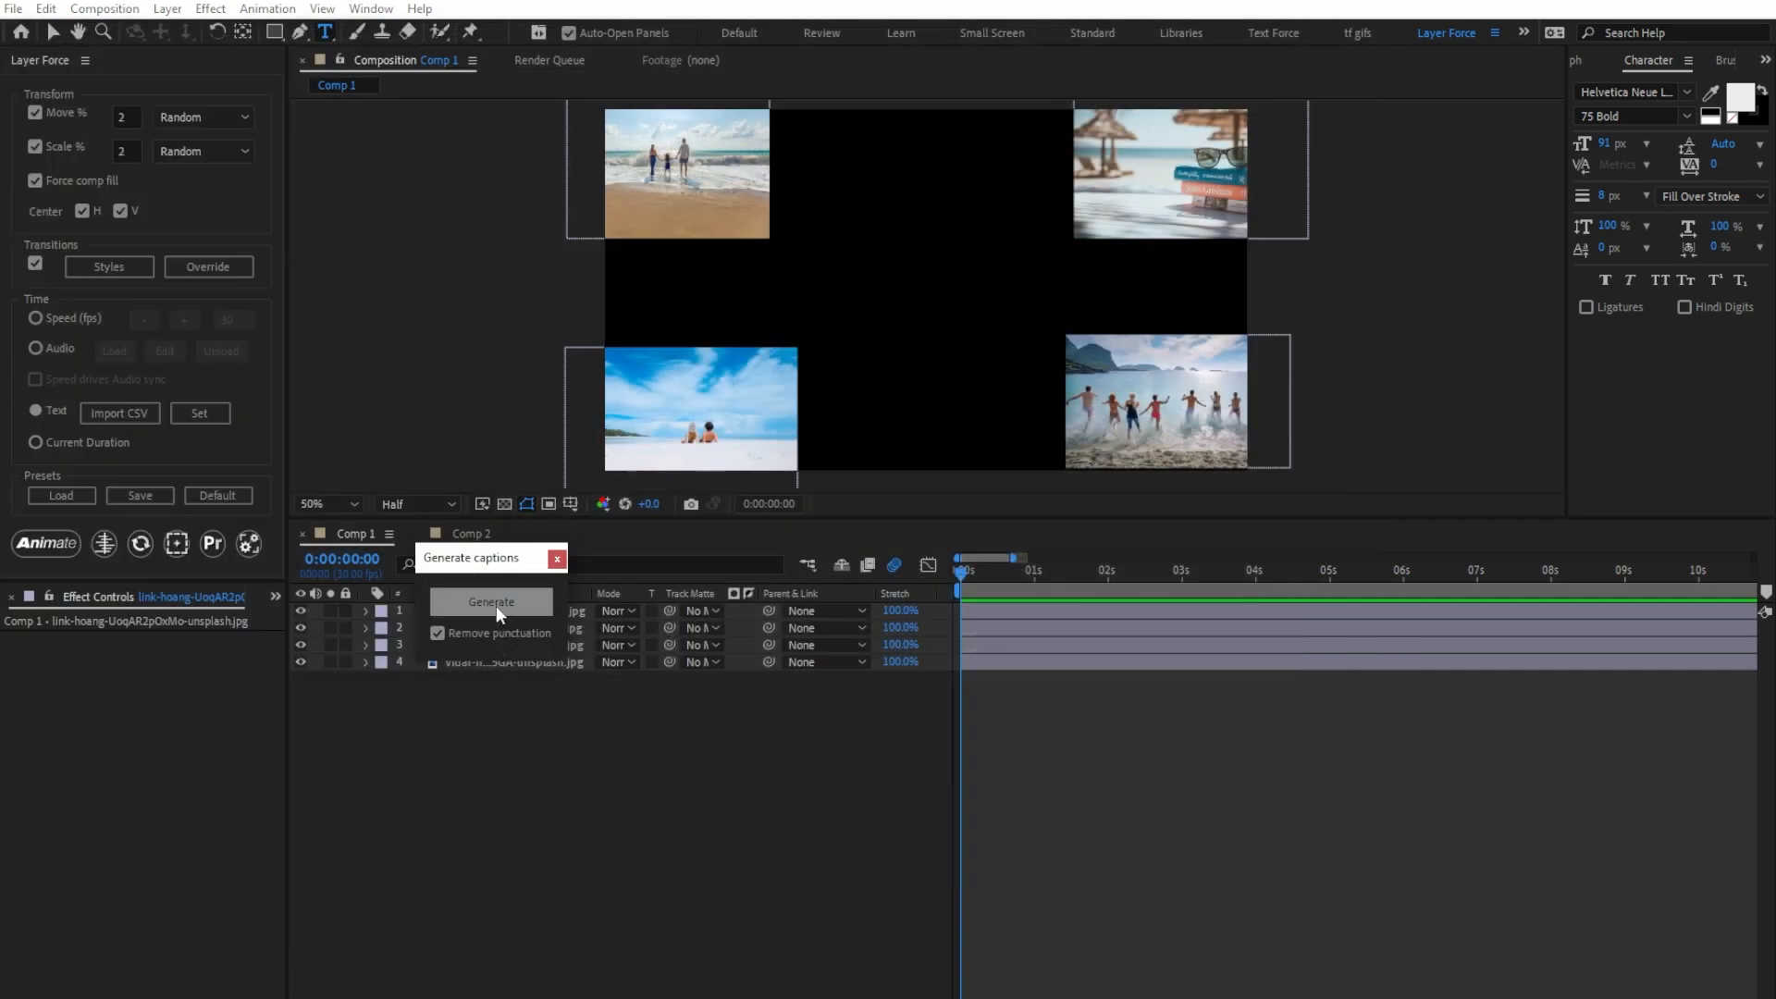
pyautogui.click(496, 603)
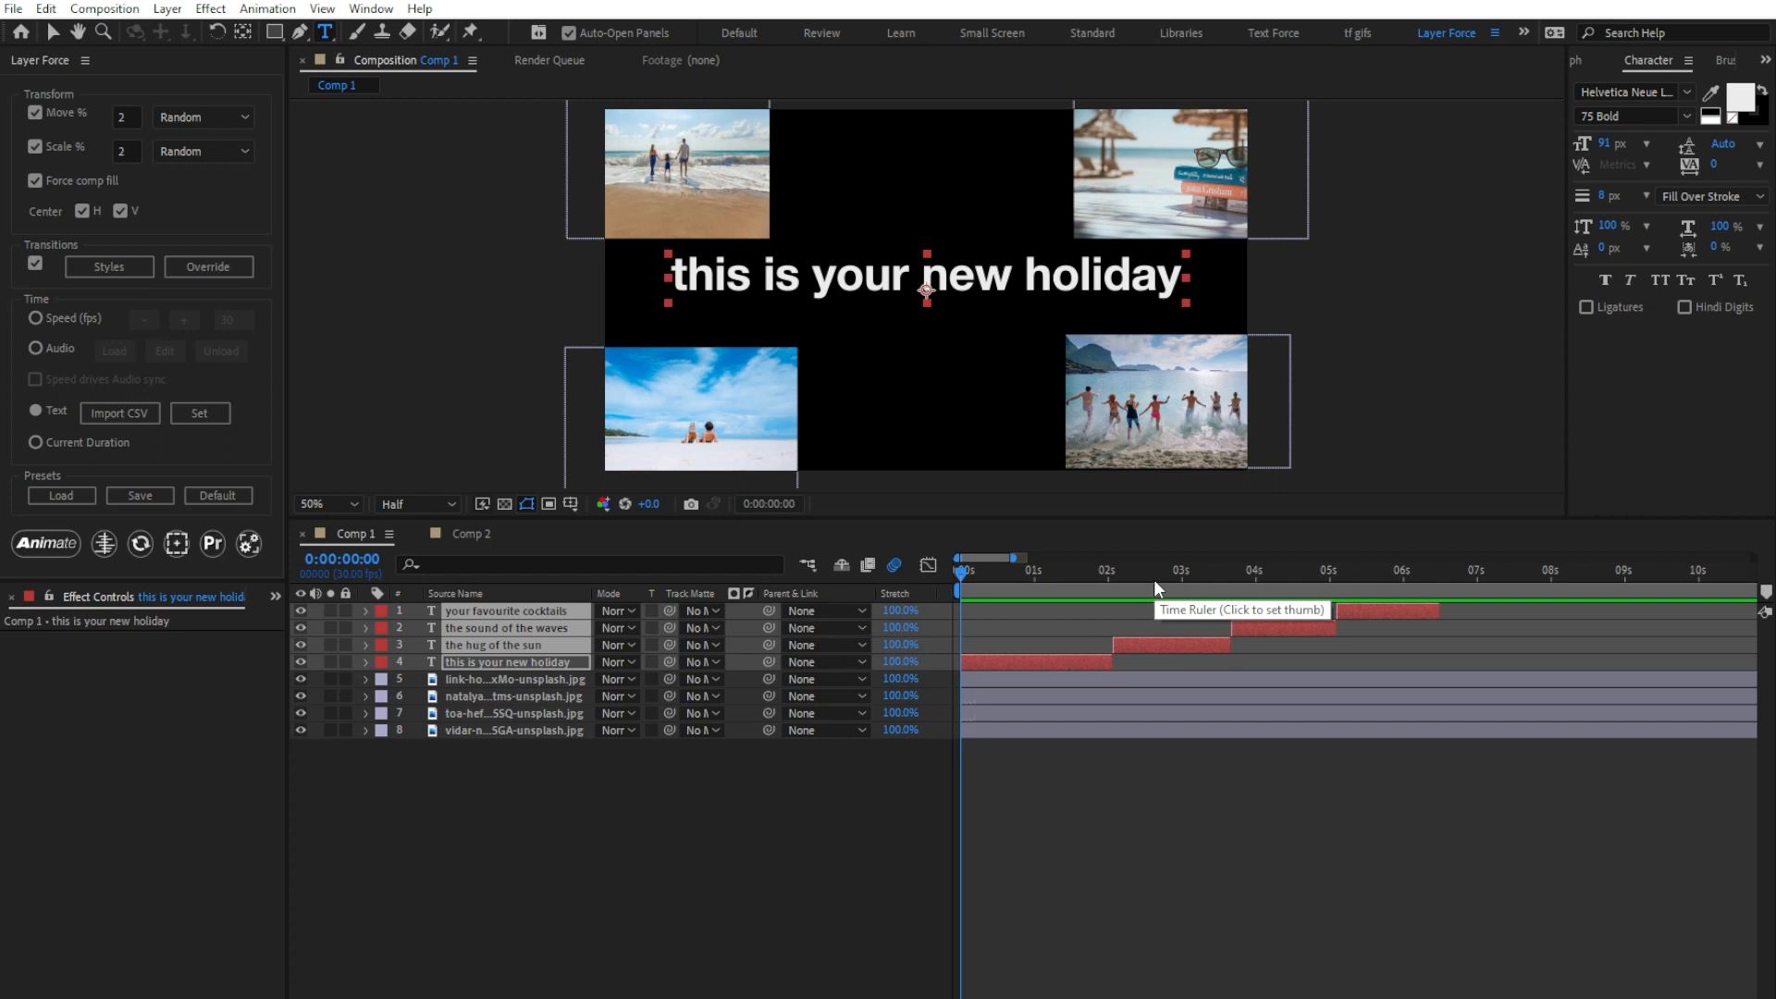
# Step: Set the generated captions as the Text timing source, animate the four image layers and preview them
pyautogui.click(189, 413)
pyautogui.moveTo(540, 791); pyautogui.dragTo(482, 673)
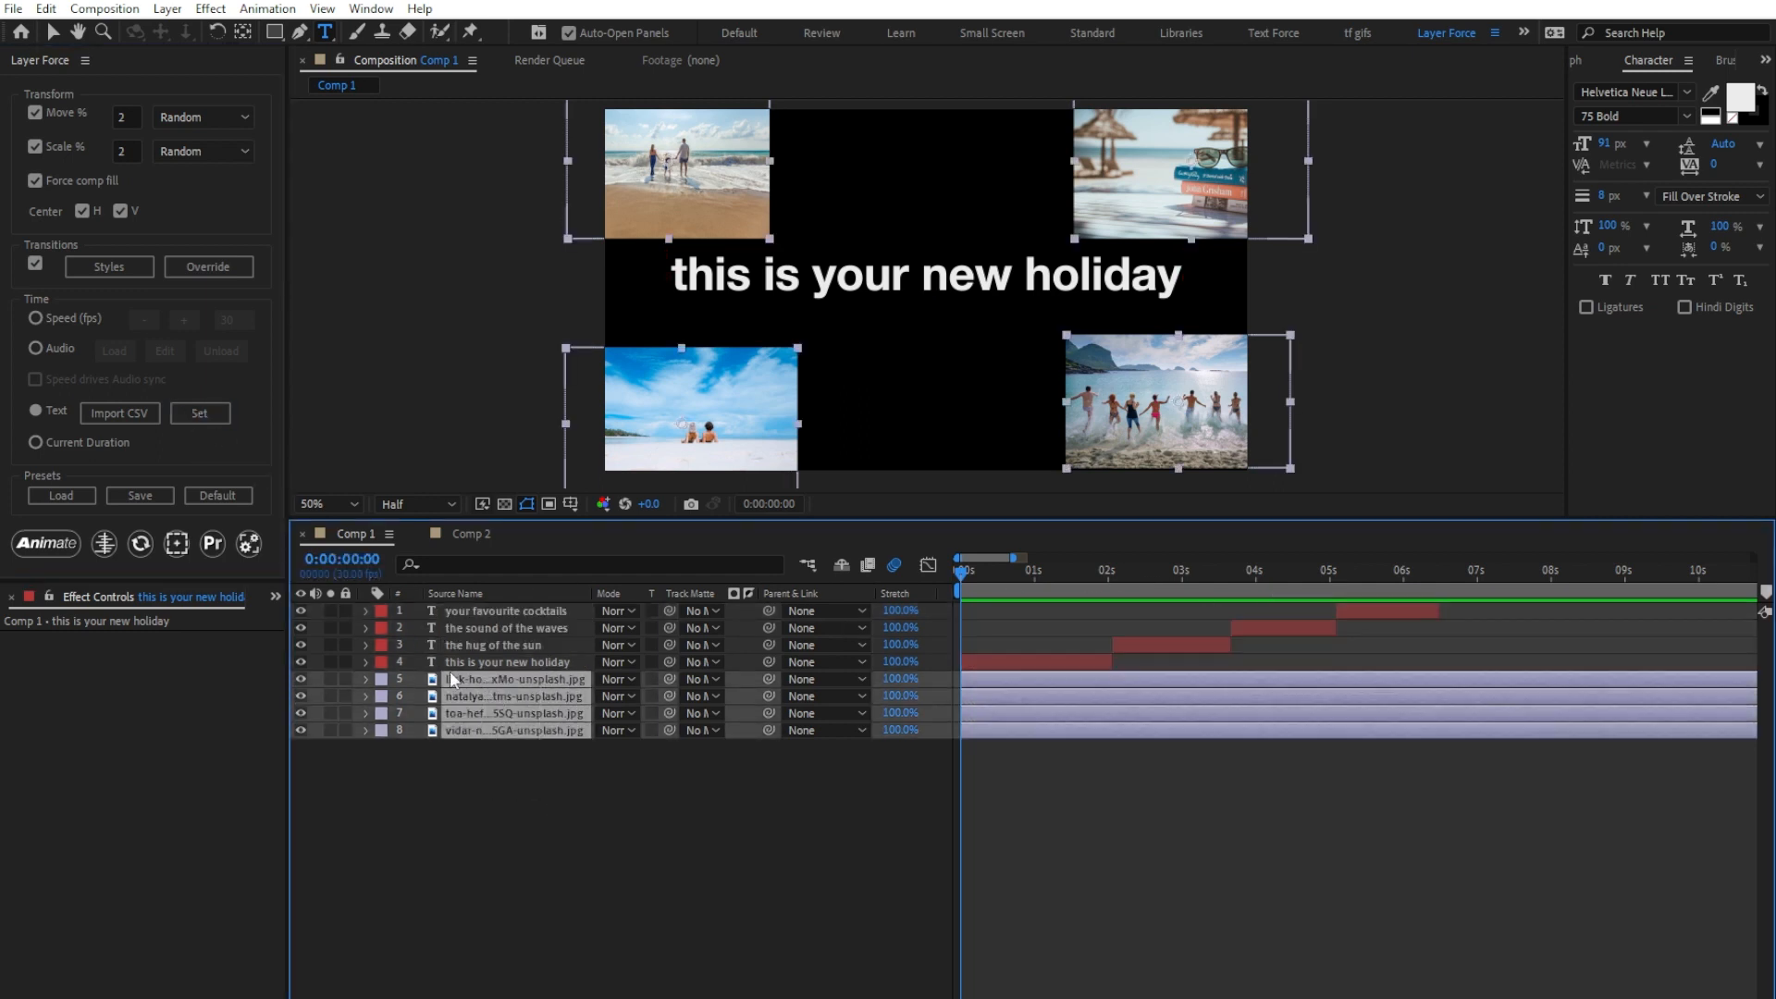
pyautogui.click(61, 547)
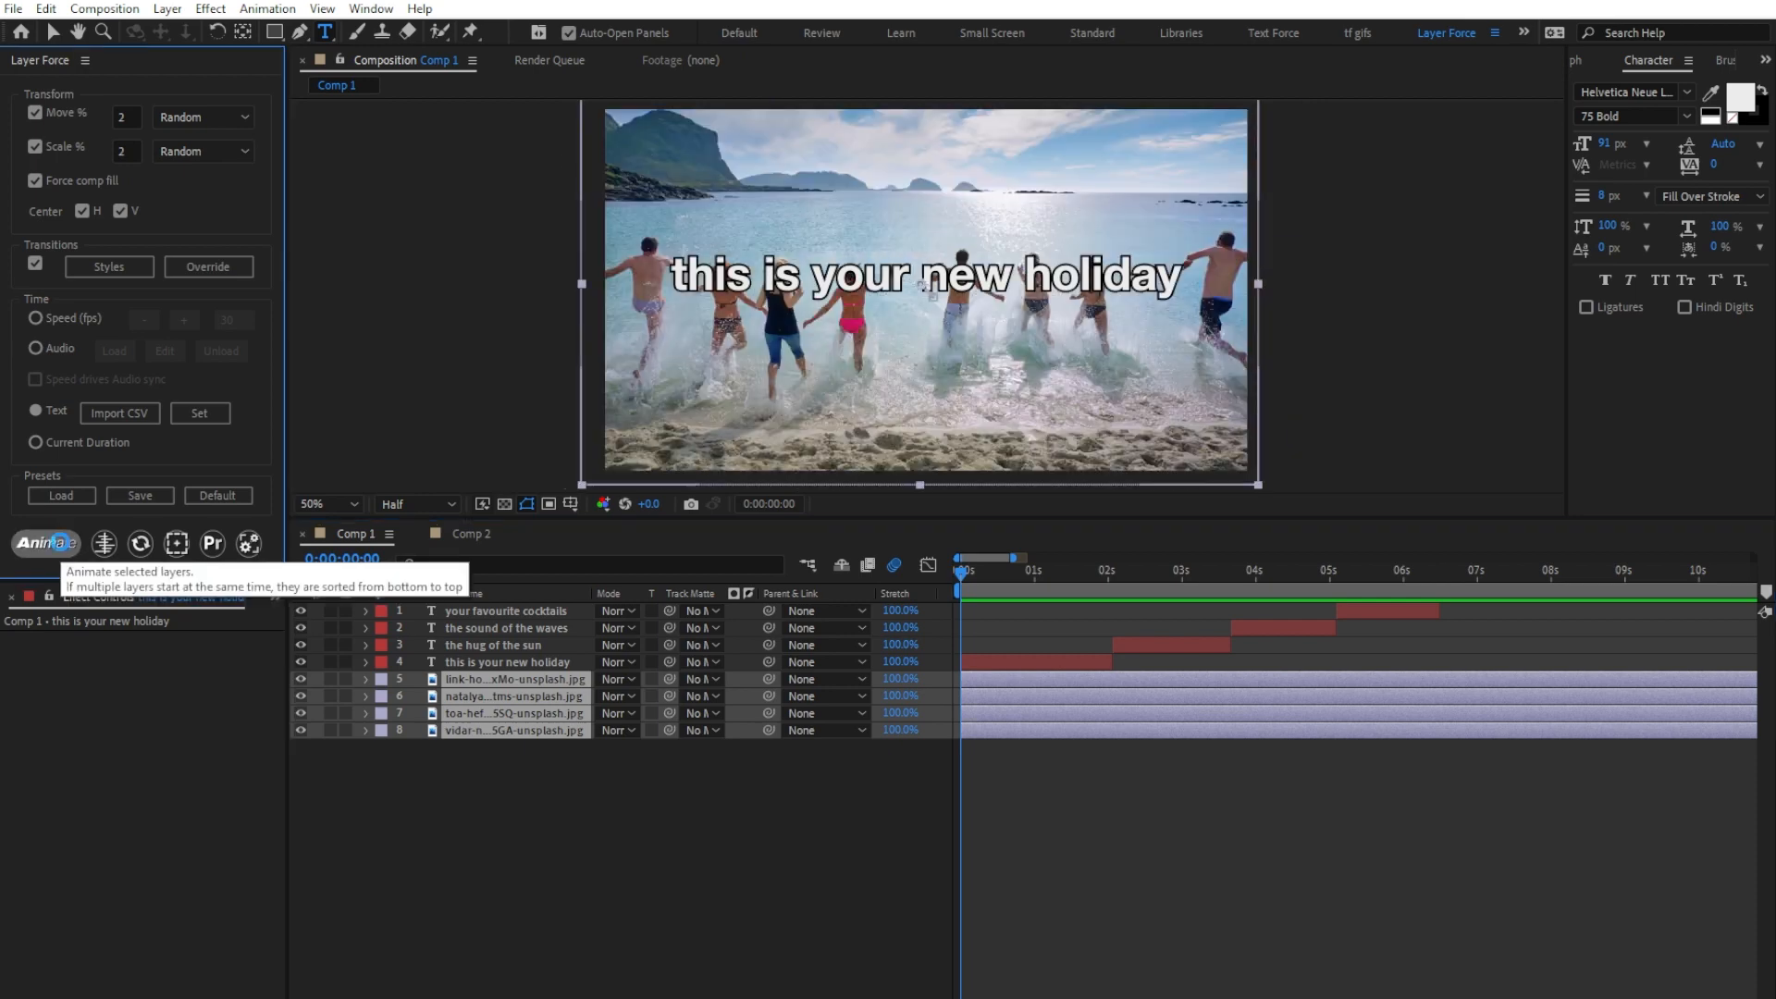
pyautogui.press('space')
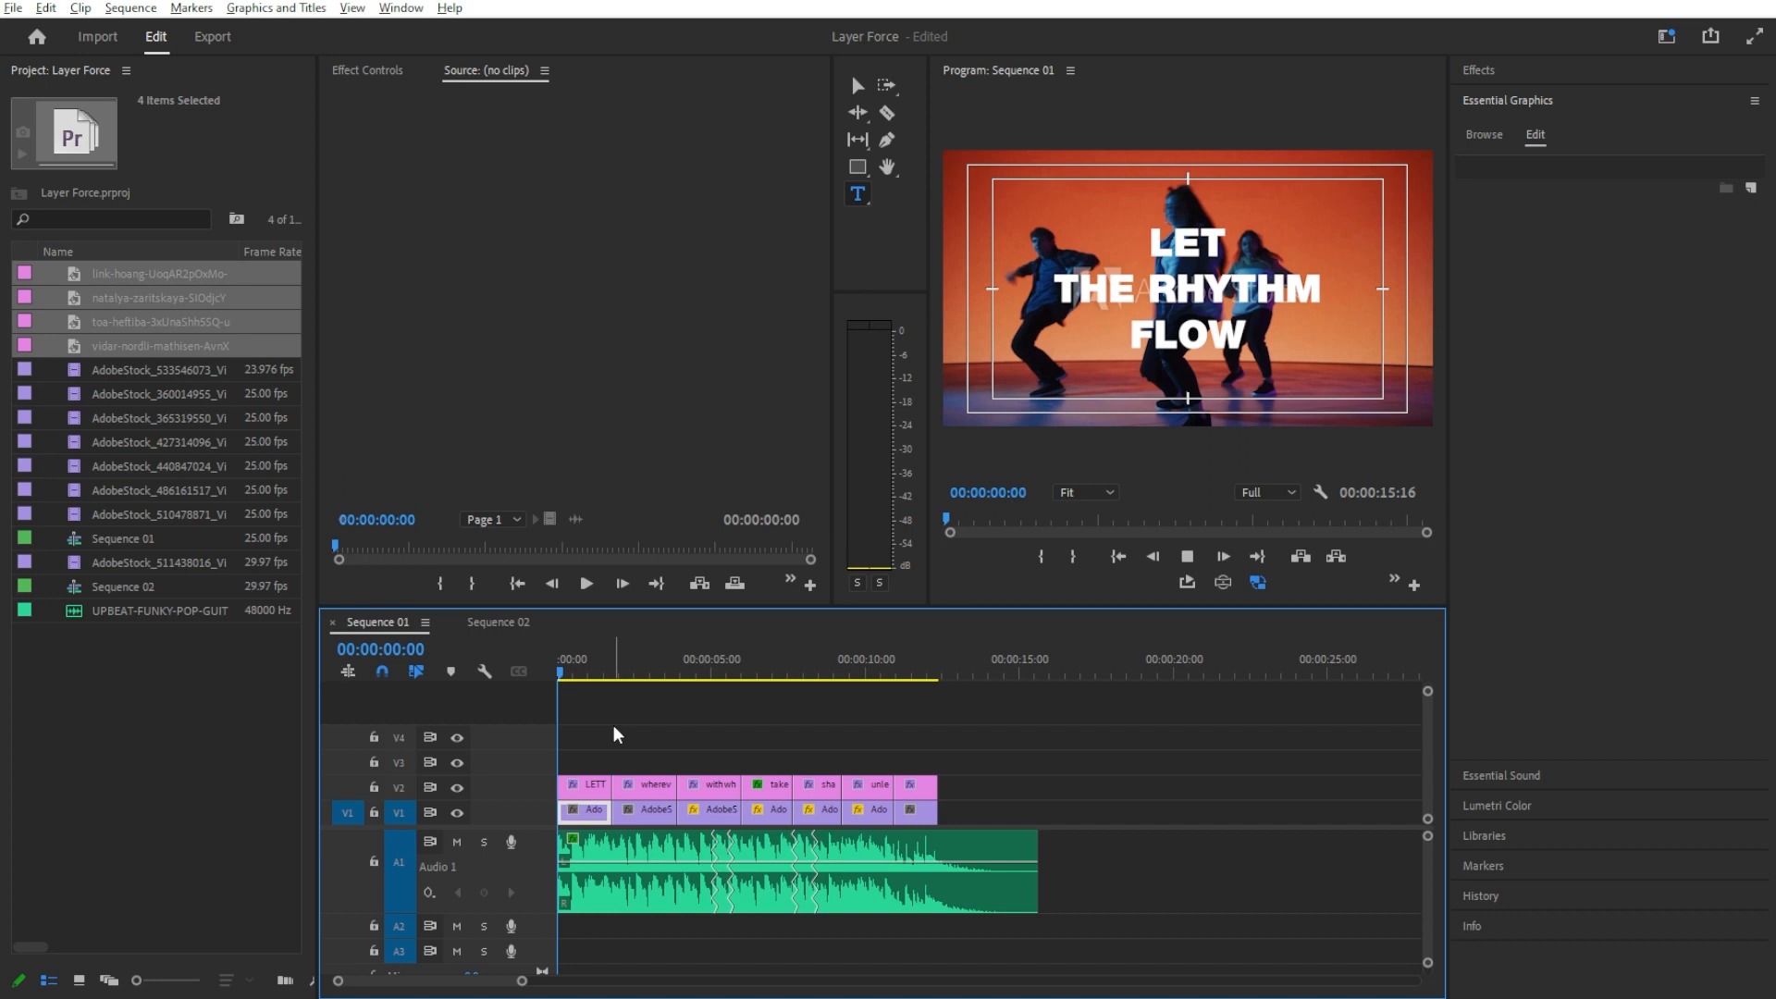
# Step: Preview Sequence 01 in Premiere Pro, then copy all its title, video and audio clips
pyautogui.press('space')
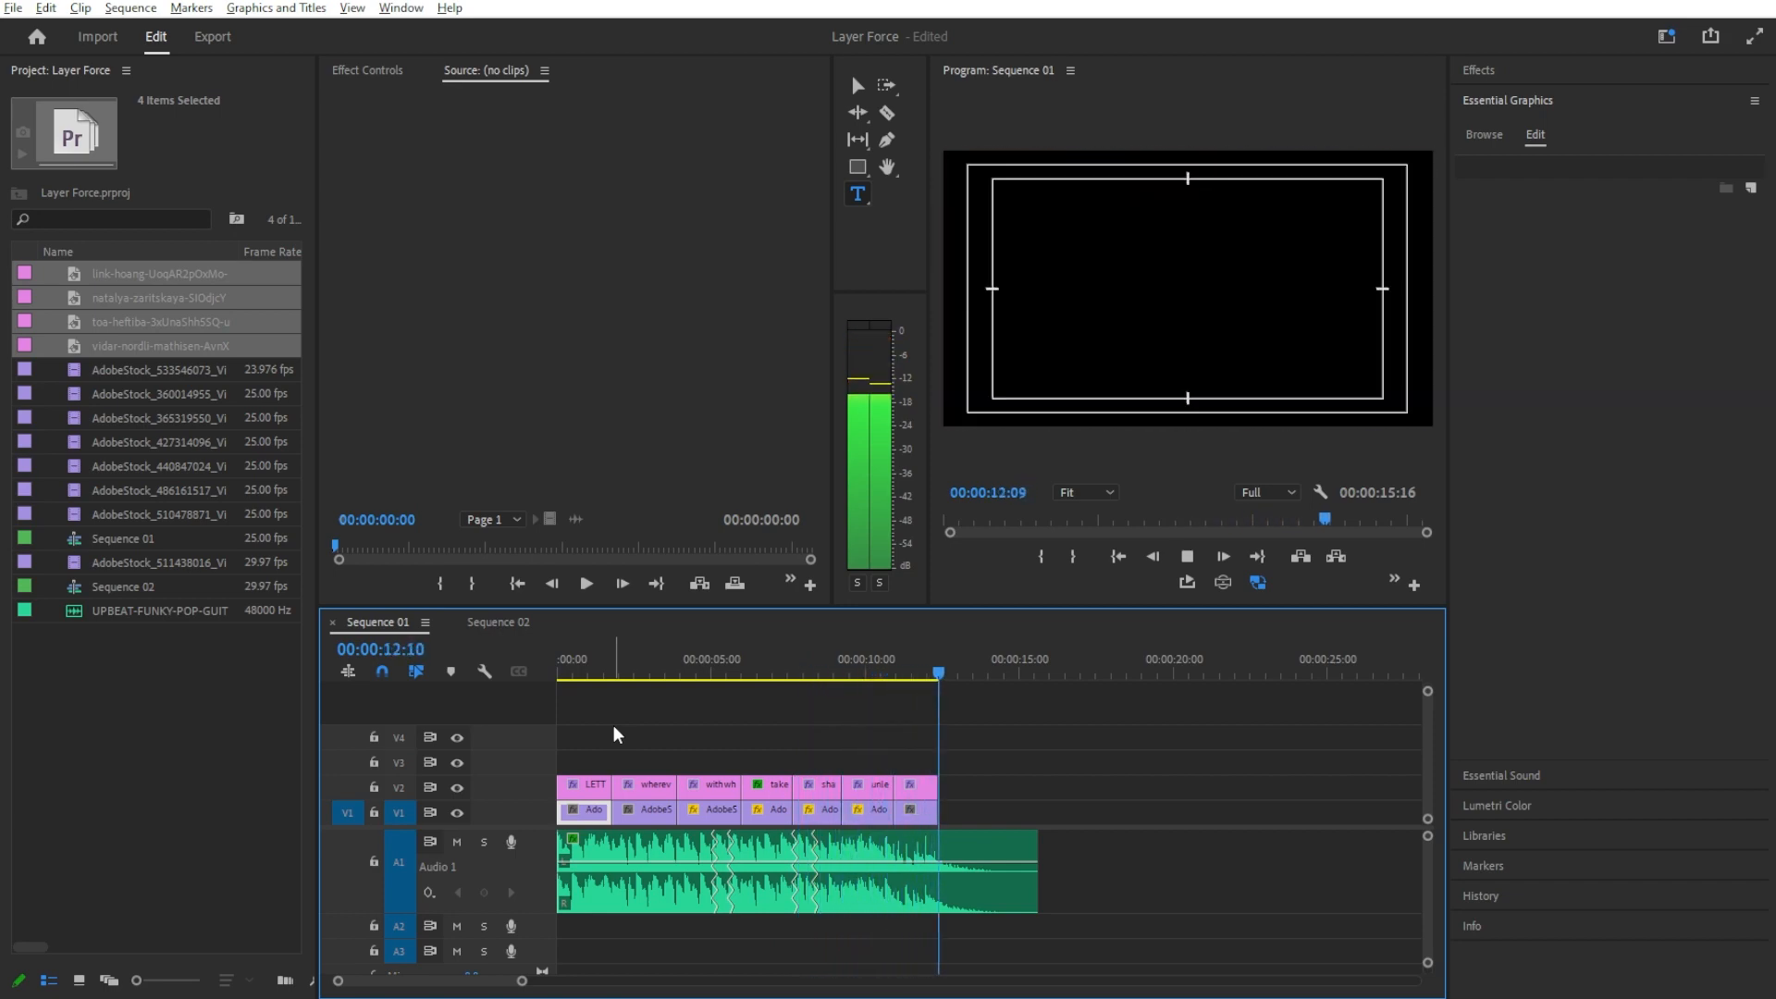
pyautogui.press('space')
pyautogui.moveTo(1129, 757); pyautogui.dragTo(565, 918)
pyautogui.click(45, 9)
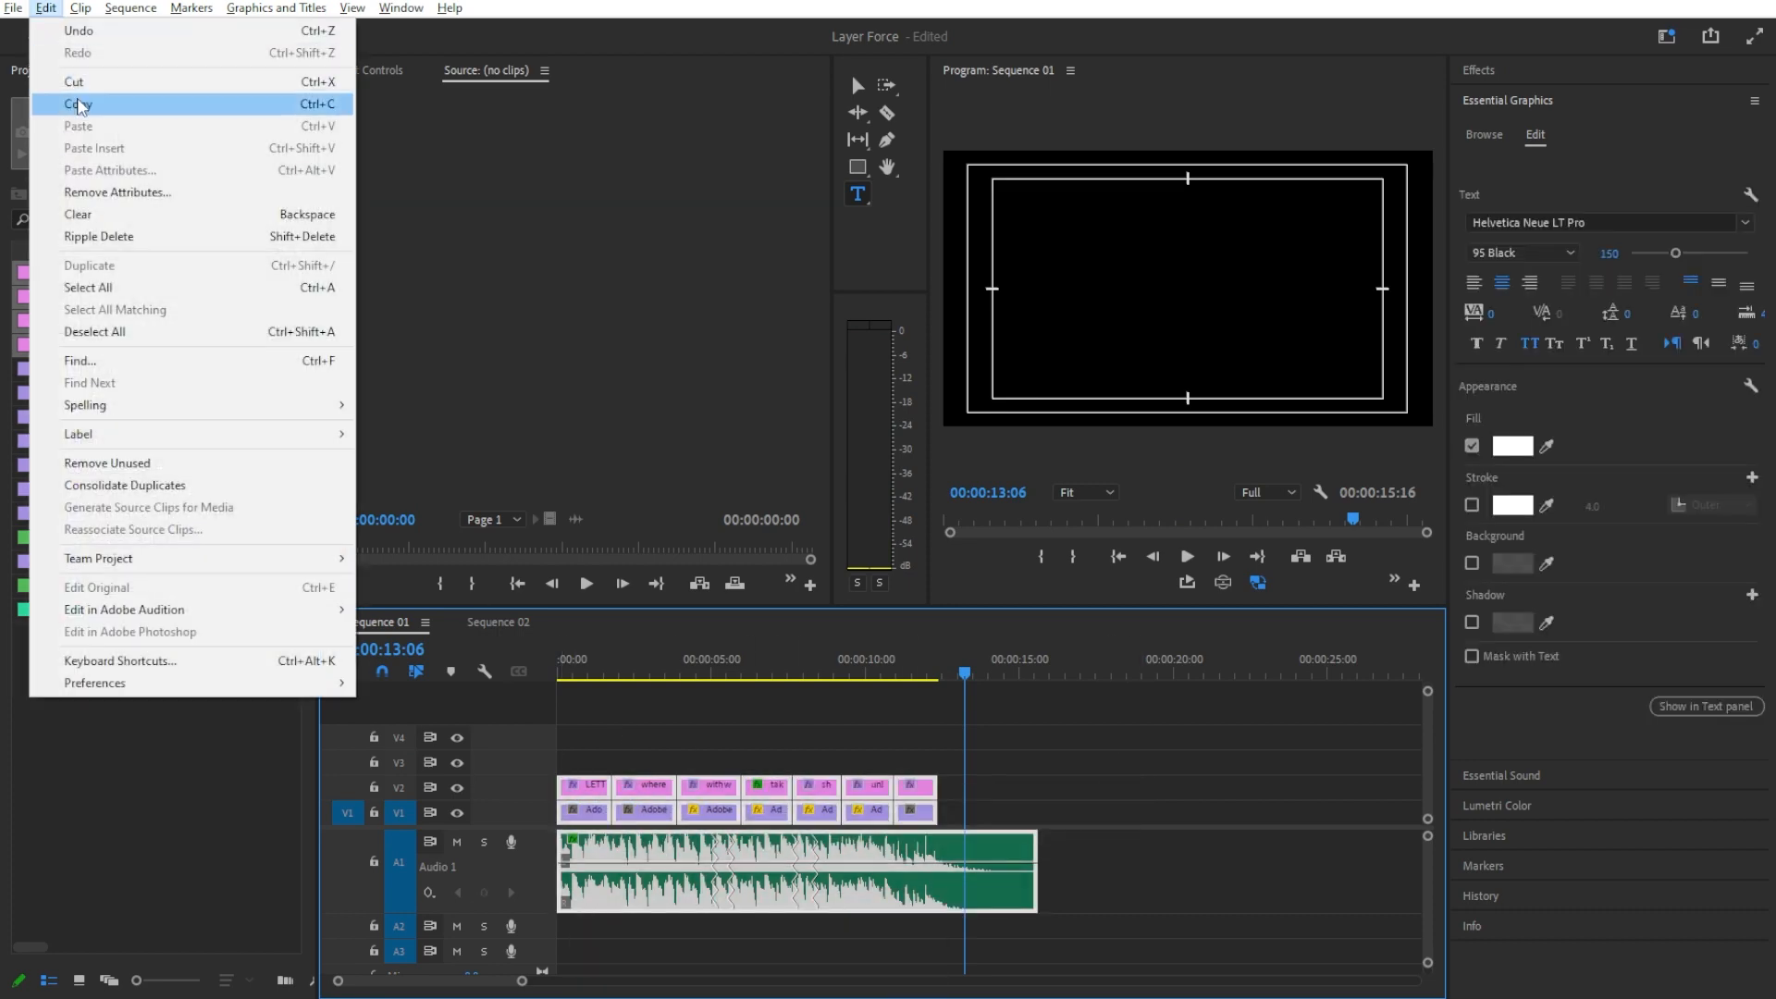
pyautogui.click(82, 104)
# Step: Switch to After Effects and paste the copied Premiere clips into Comp 1 from the first frame
pyautogui.hotkey('alt', 'Tab')
pyautogui.press('Home')
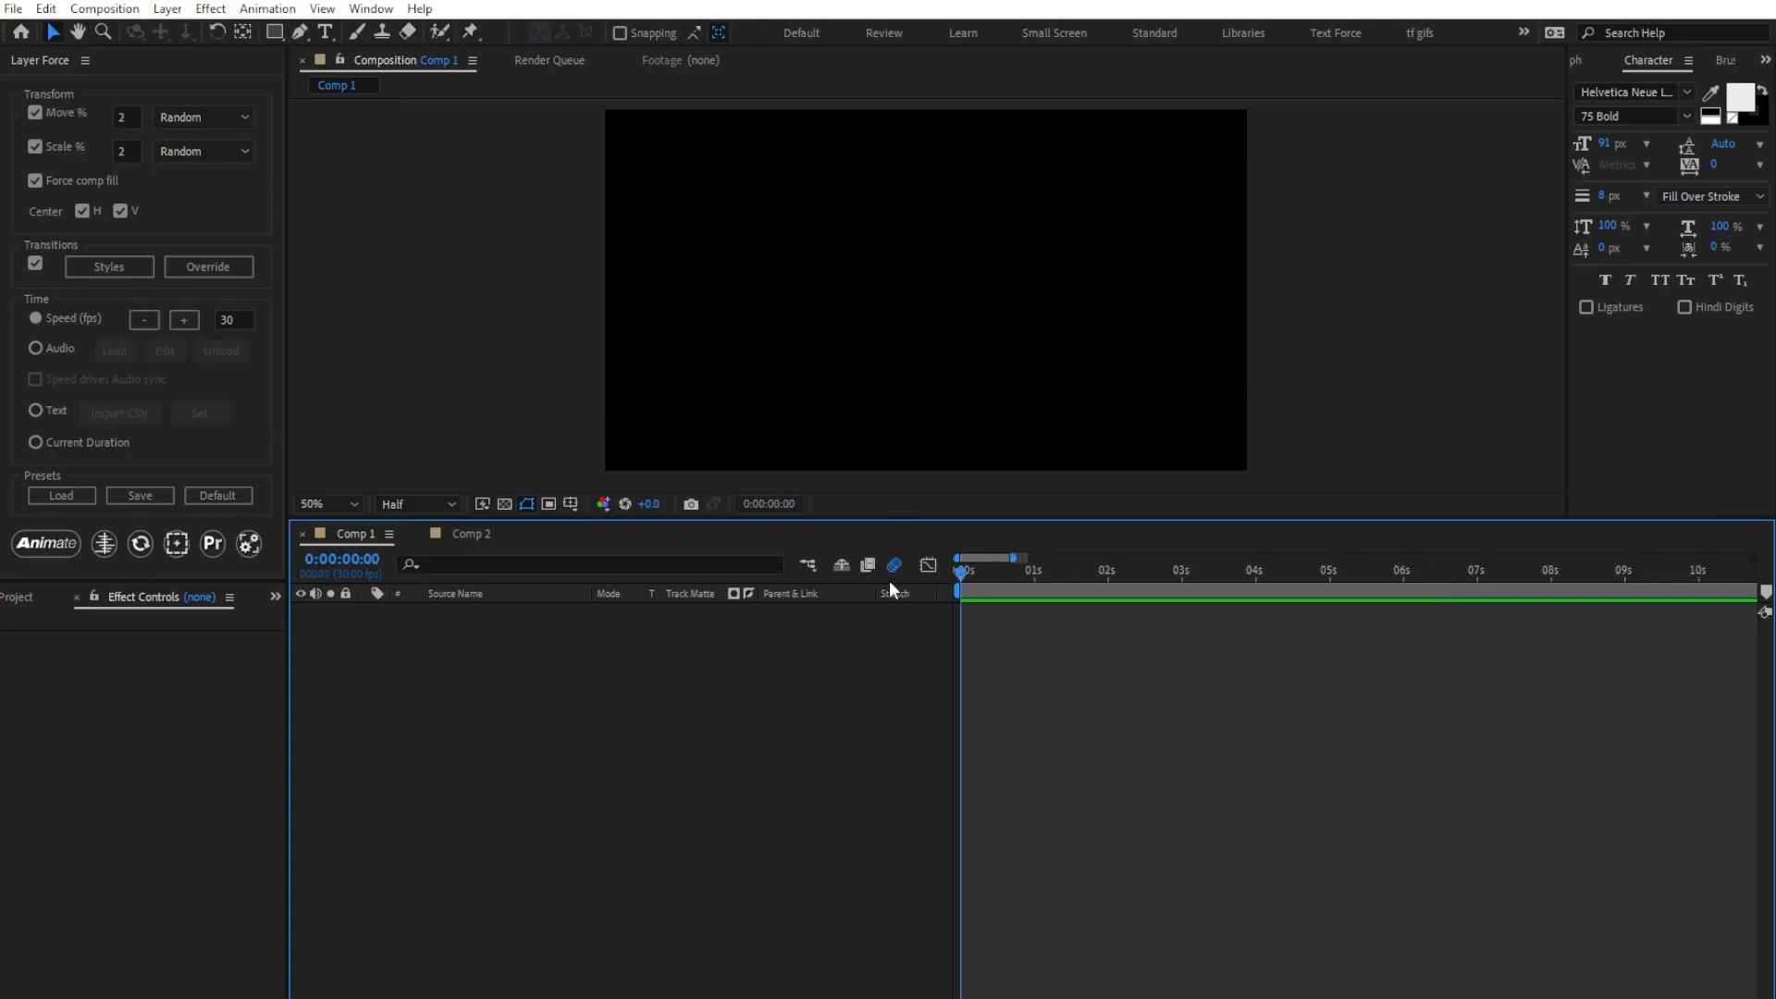
pyautogui.click(45, 9)
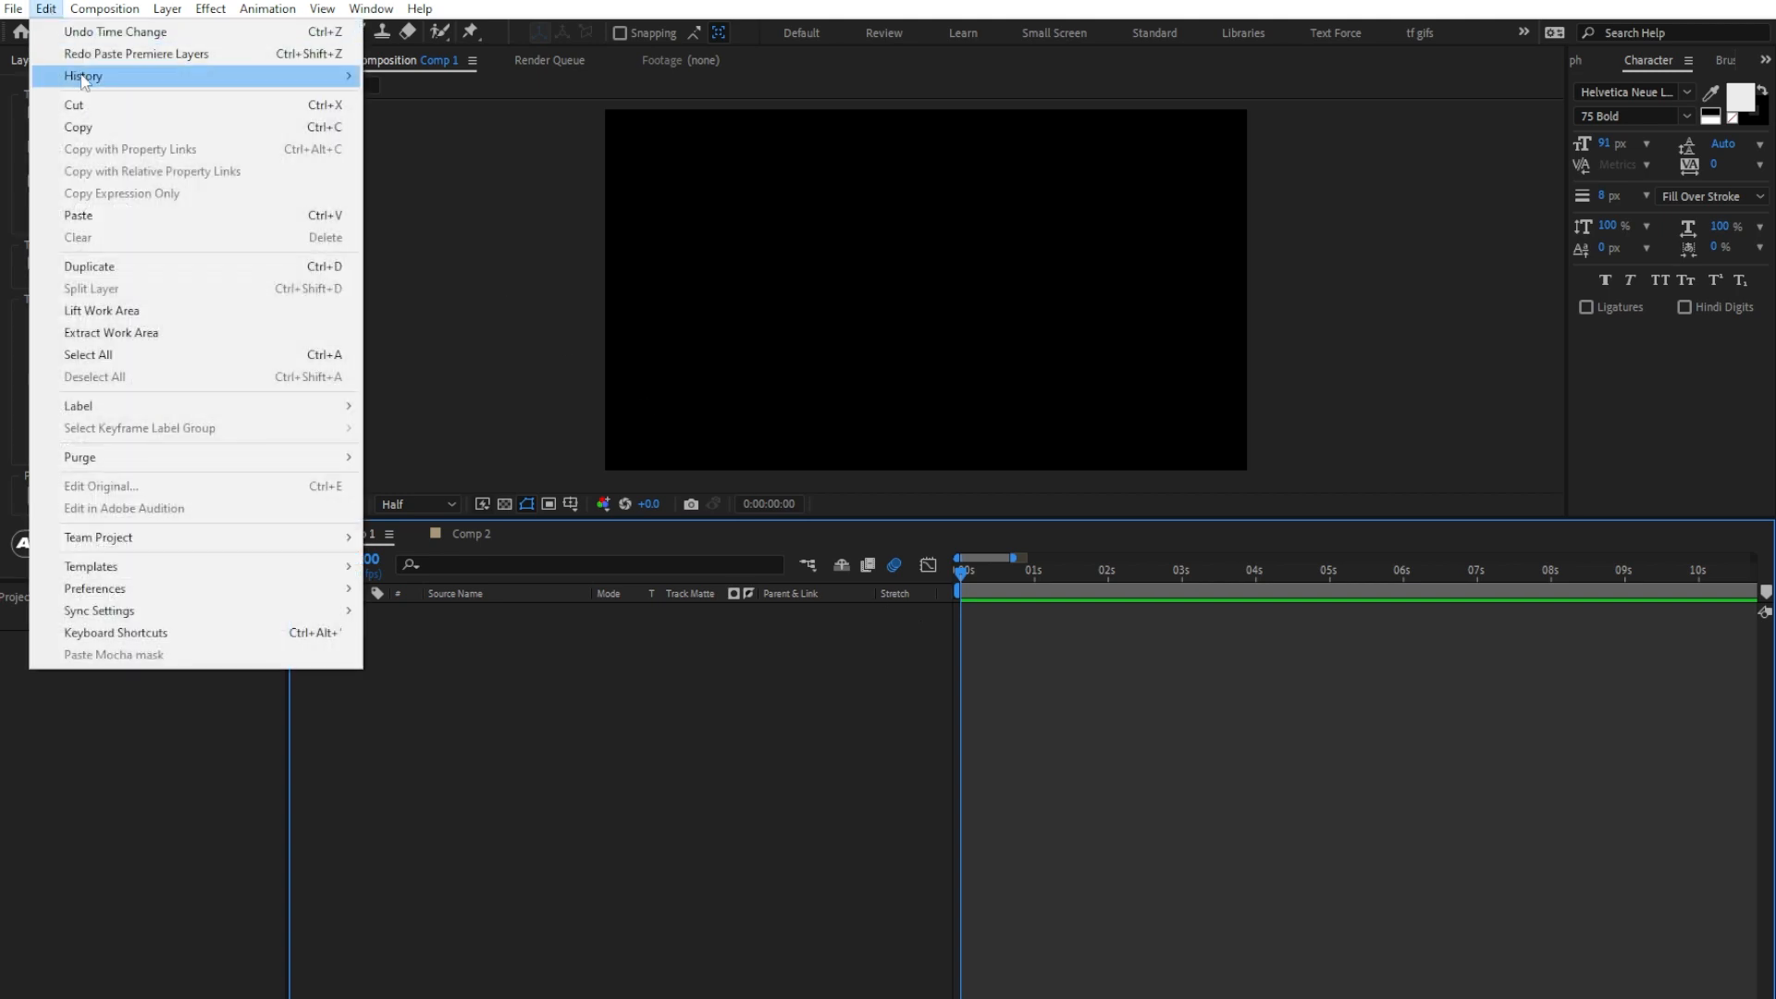
pyautogui.click(116, 213)
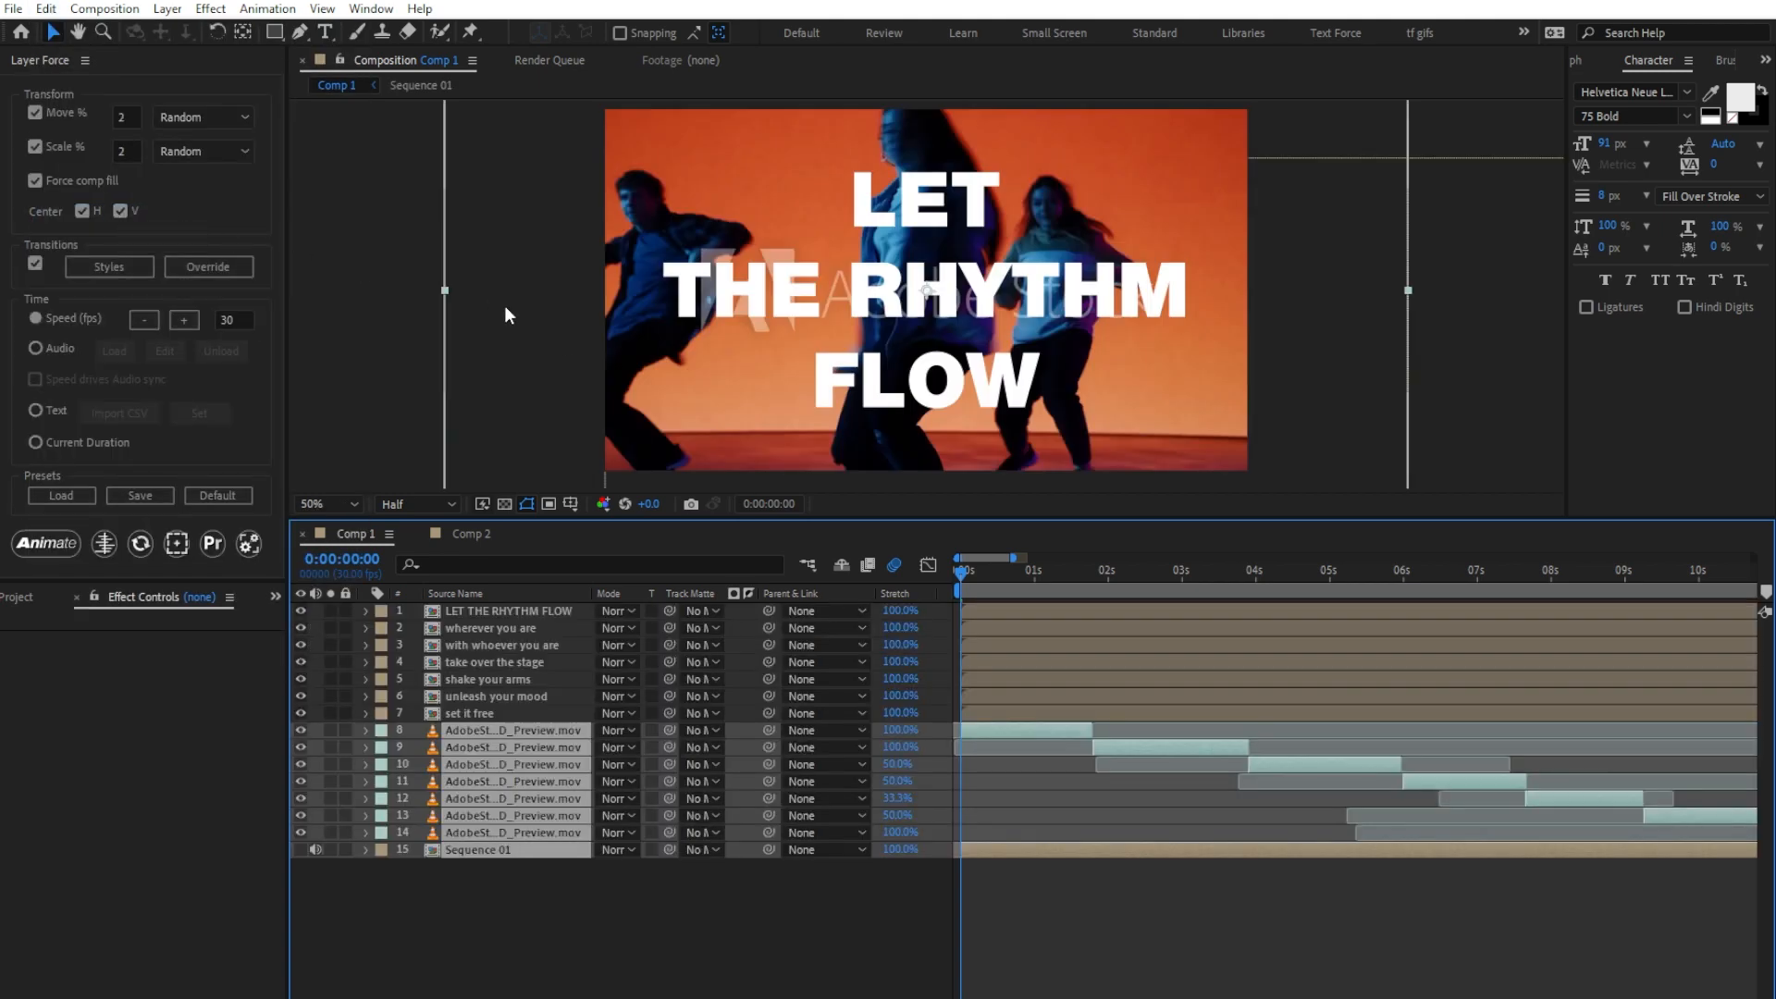
# Step: Convert all pasted Premiere layers into editable text and ordered footage layers with Layer Force's Premiere tool
pyautogui.scroll(-2, 505, 310)
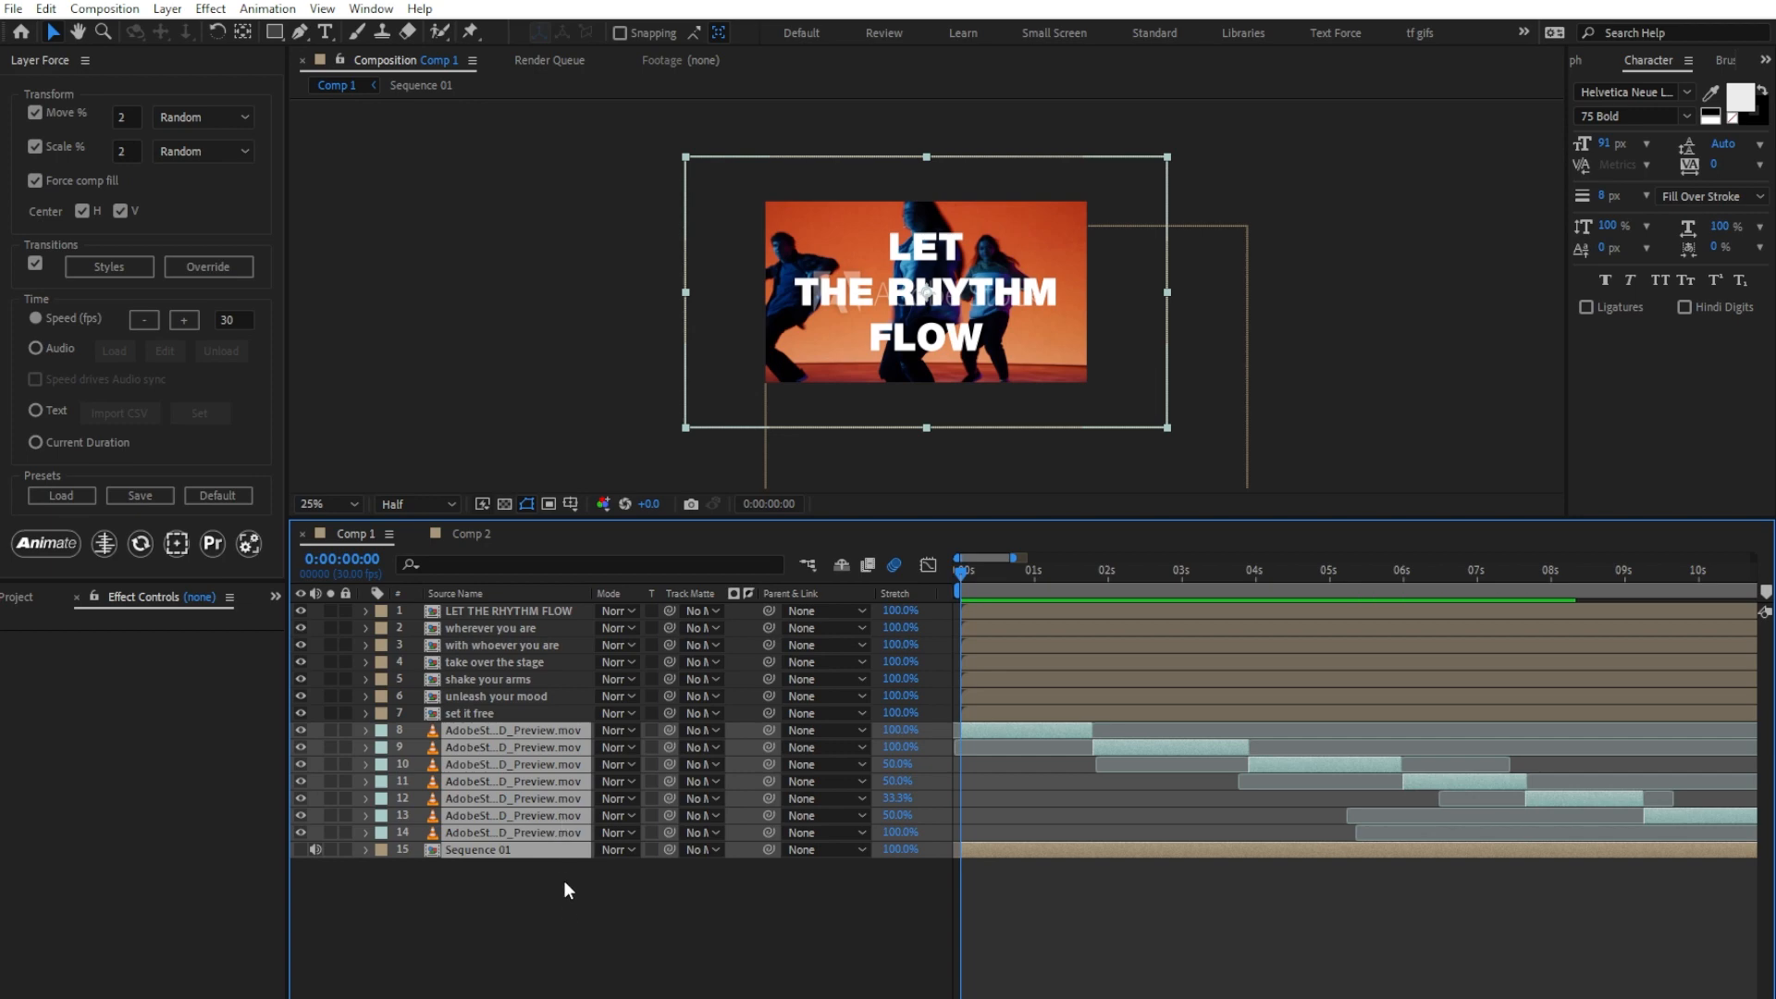
pyautogui.moveTo(564, 880); pyautogui.dragTo(449, 584)
pyautogui.click(237, 543)
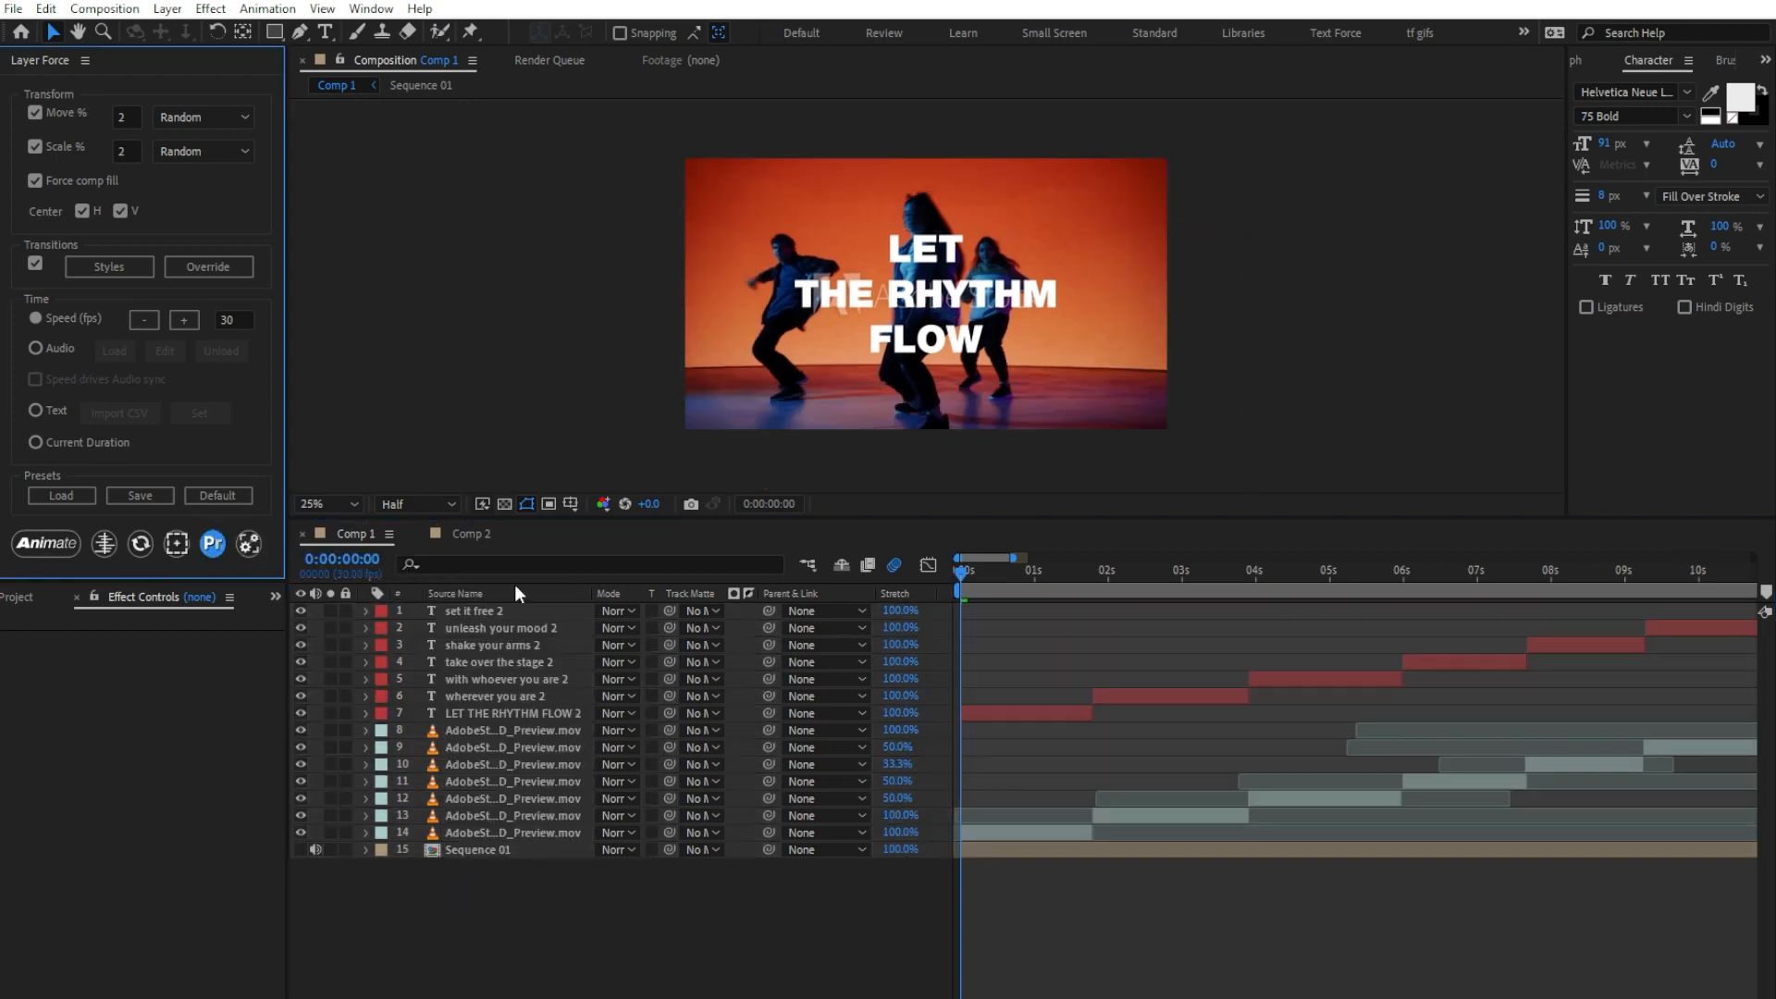
# Step: Animate the seven footage layers of the converted Premiere edit using Current Duration timing, and preview the result
pyautogui.moveTo(1014, 557); pyautogui.dragTo(1035, 558)
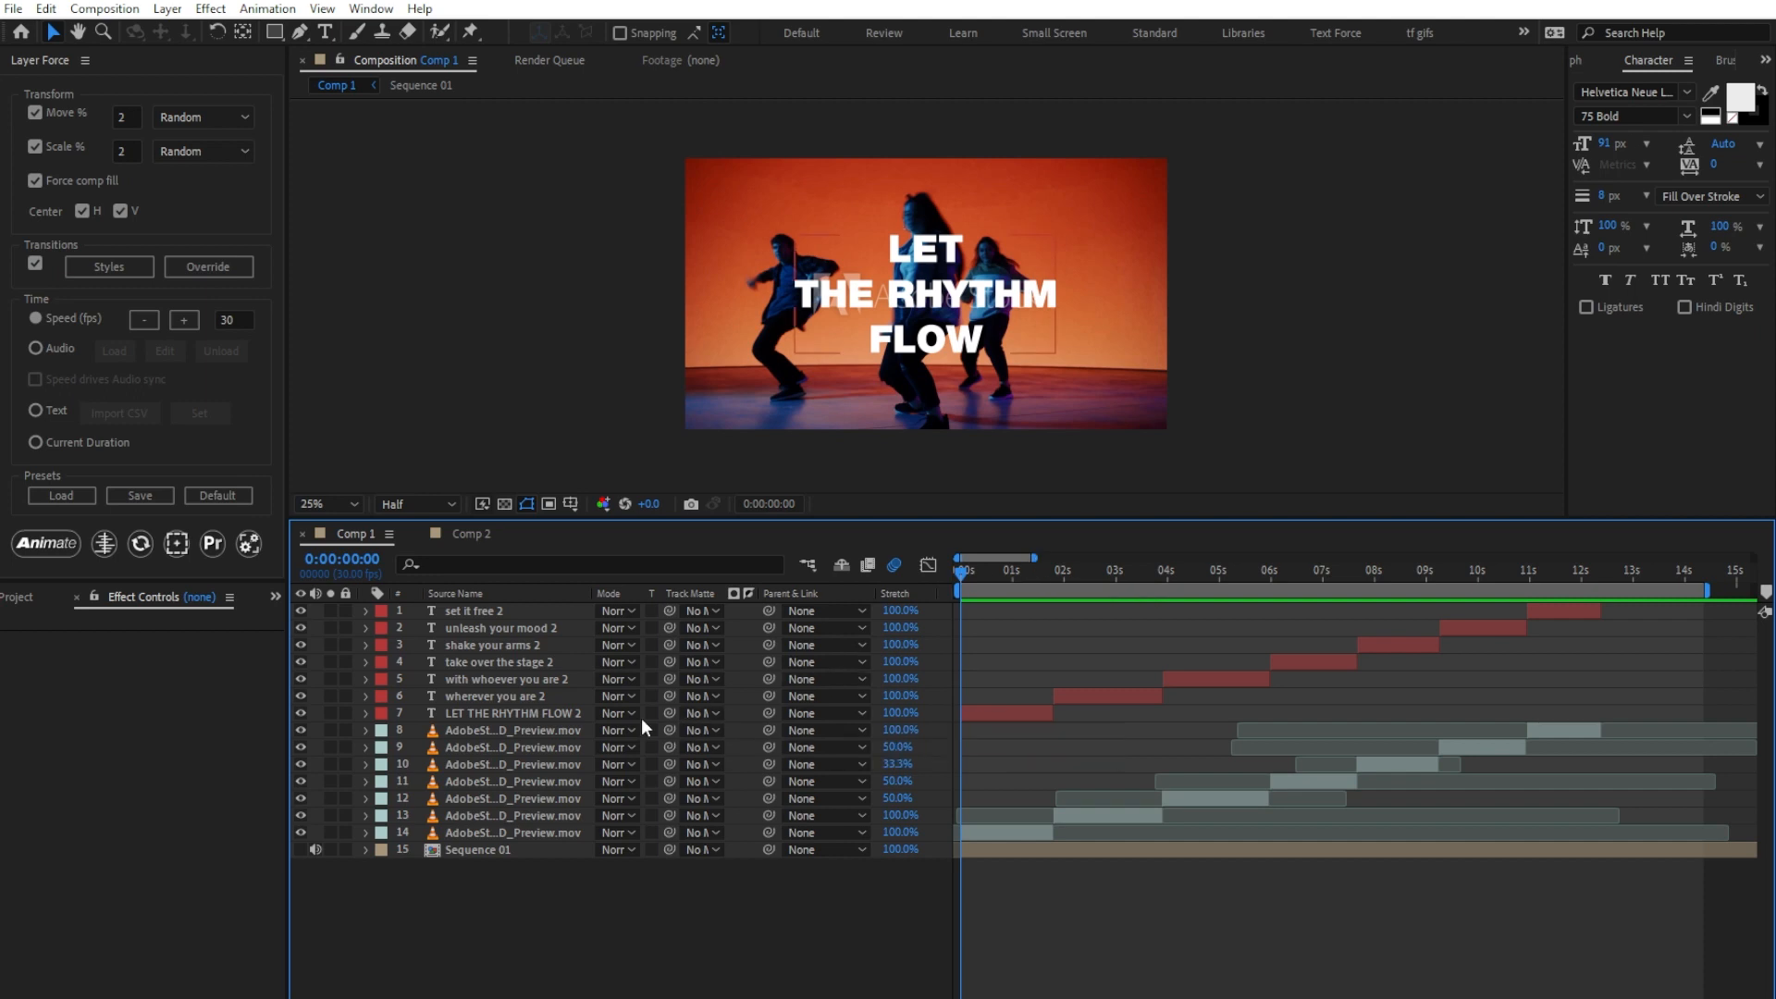
pyautogui.click(572, 729)
pyautogui.keyDown('shift'); pyautogui.click(539, 832); pyautogui.keyUp('shift')
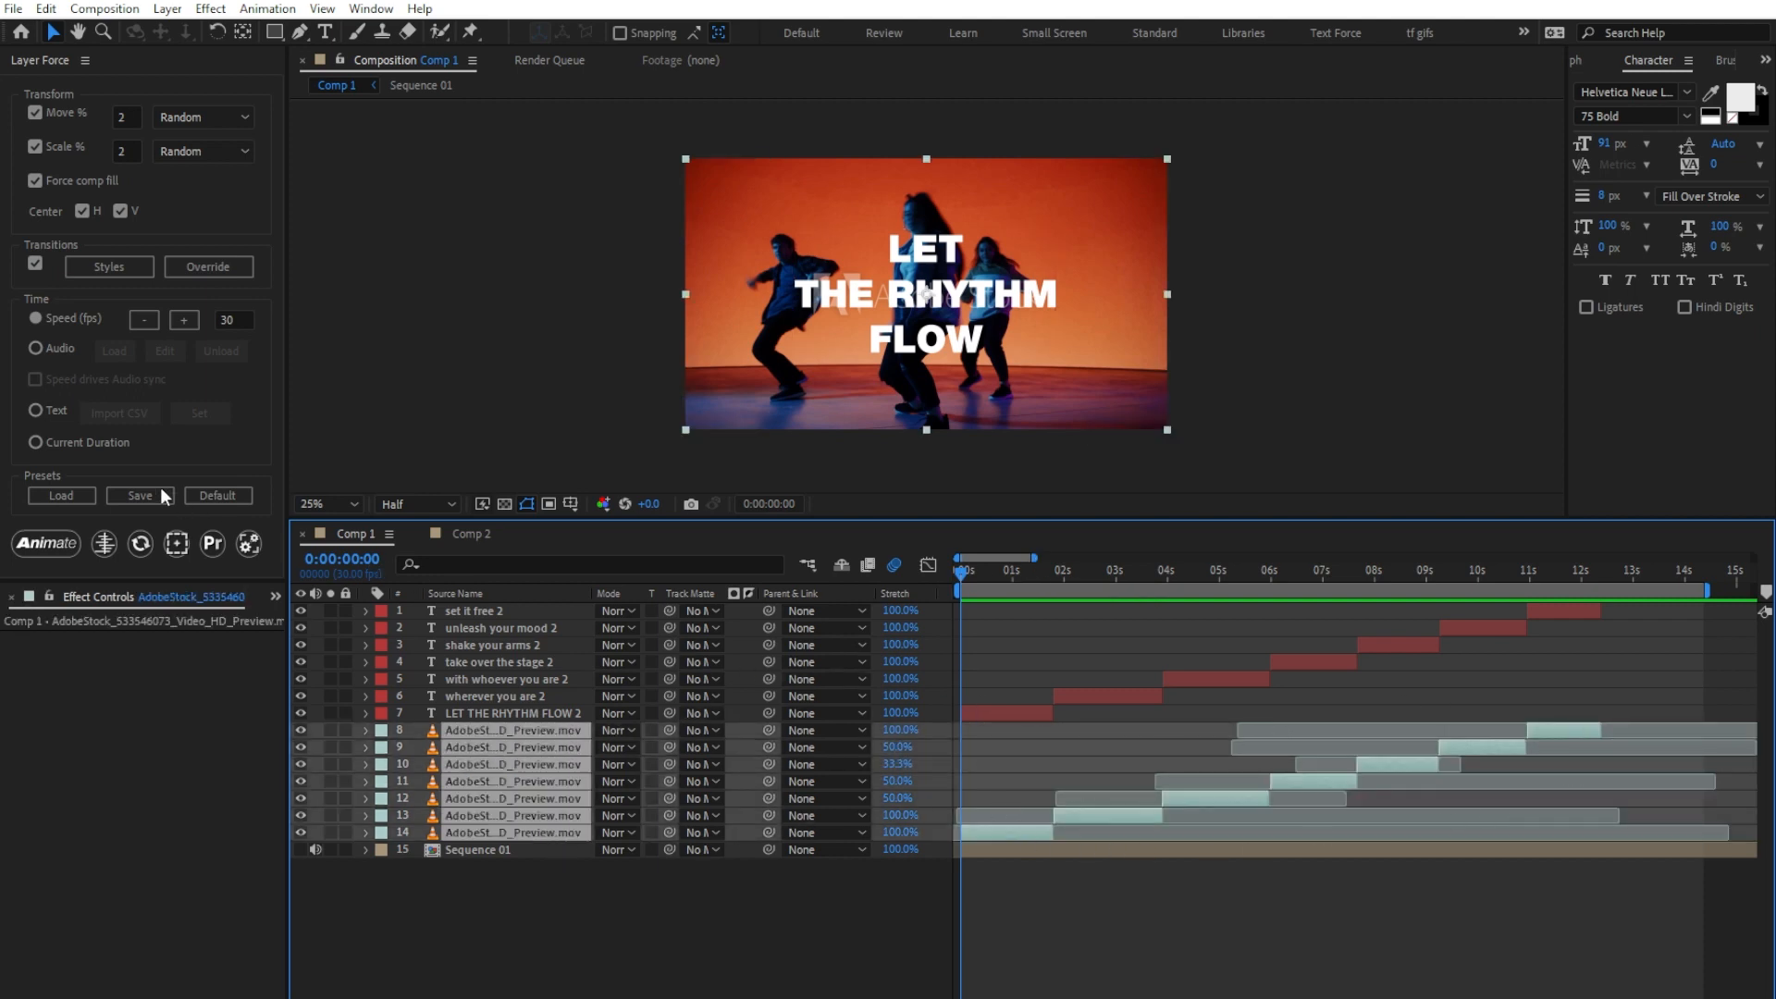
pyautogui.click(82, 441)
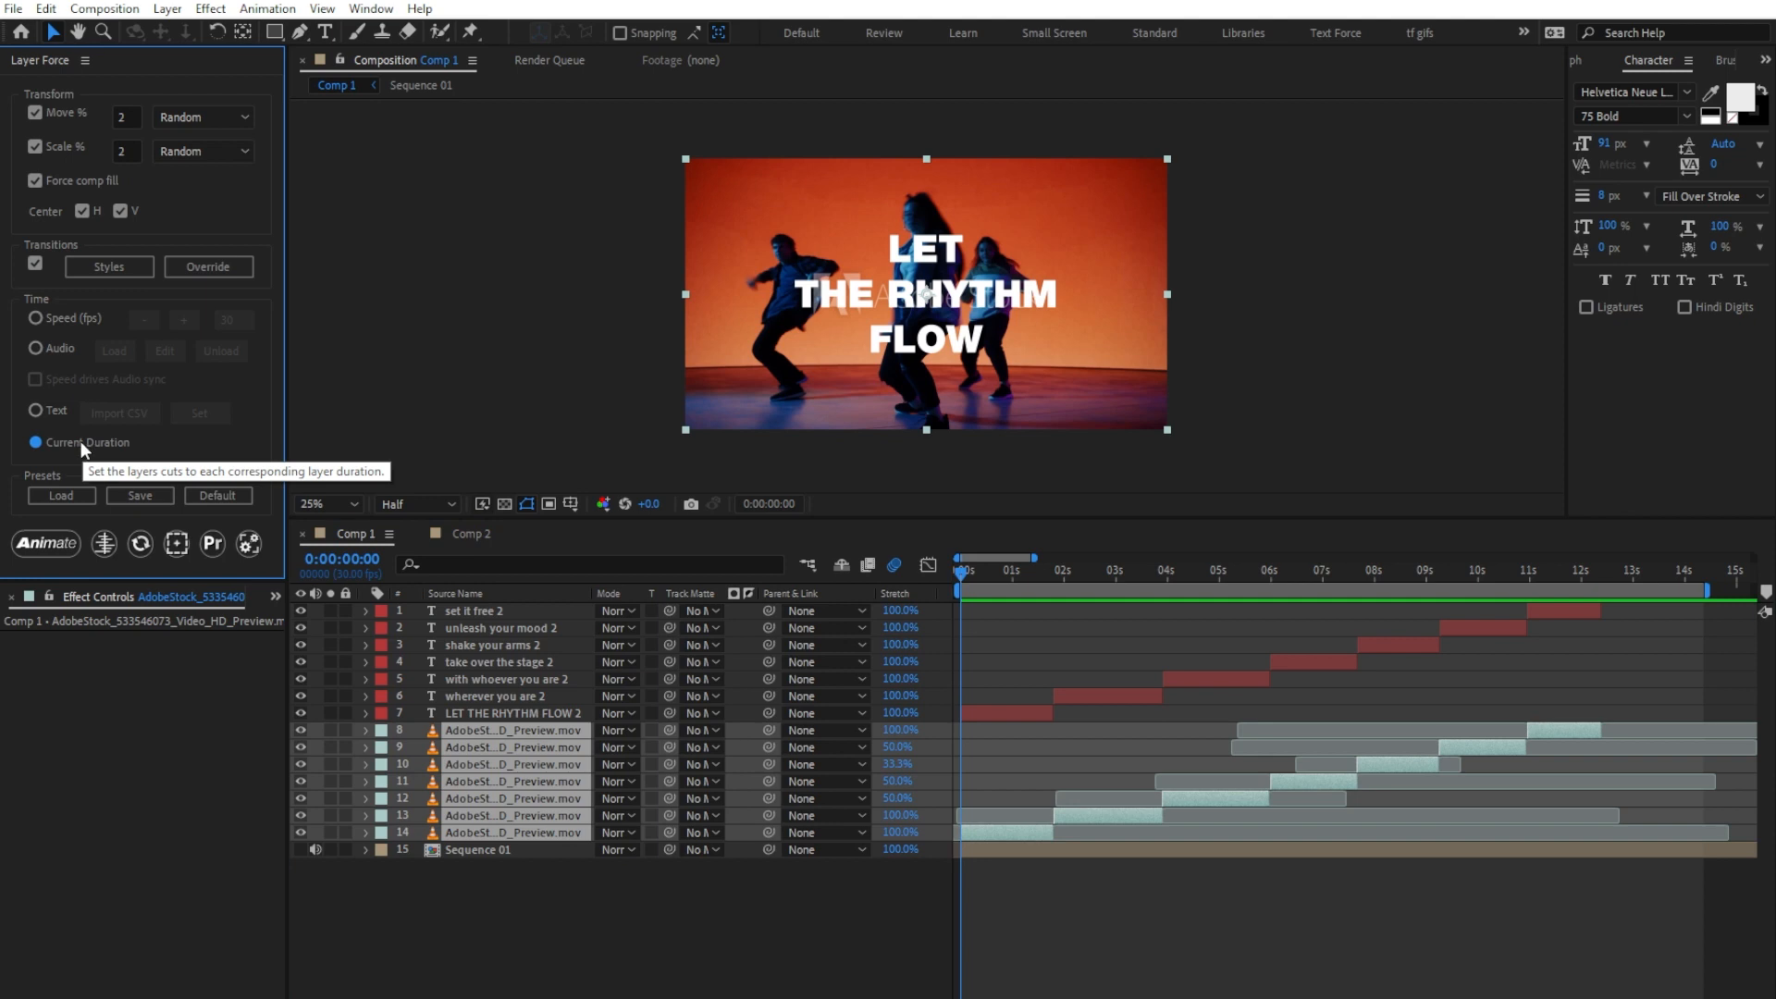
pyautogui.click(70, 544)
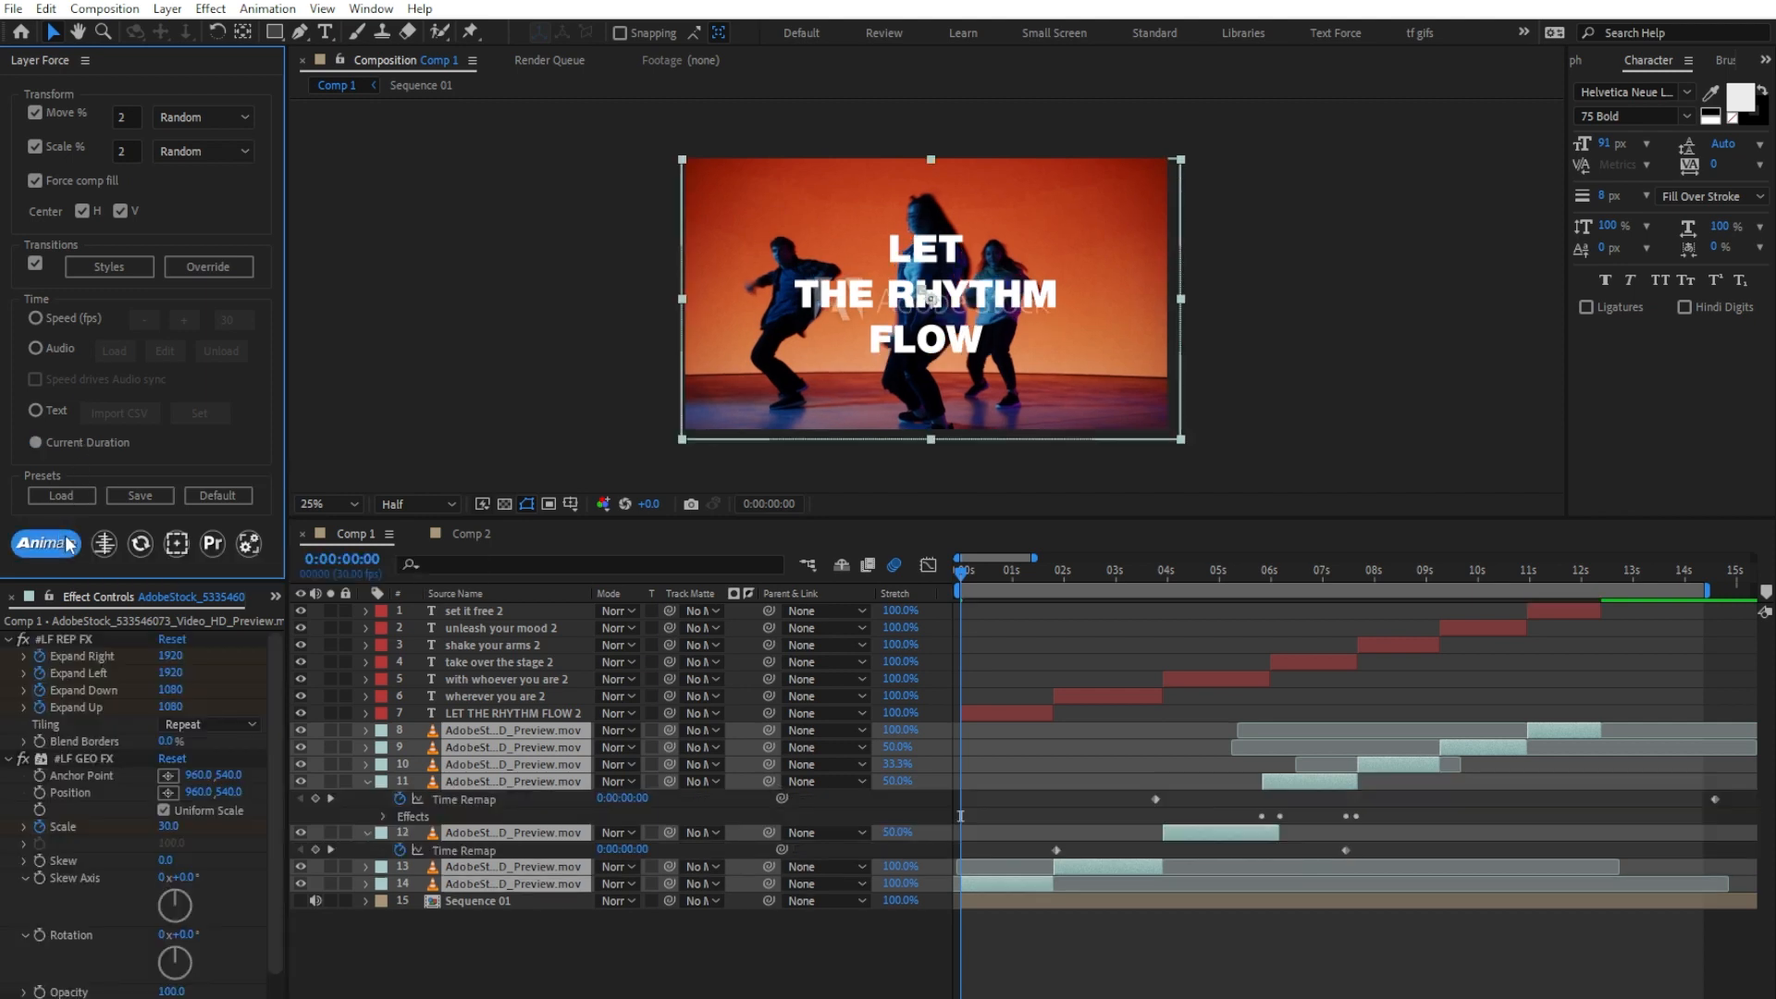
pyautogui.press('space')
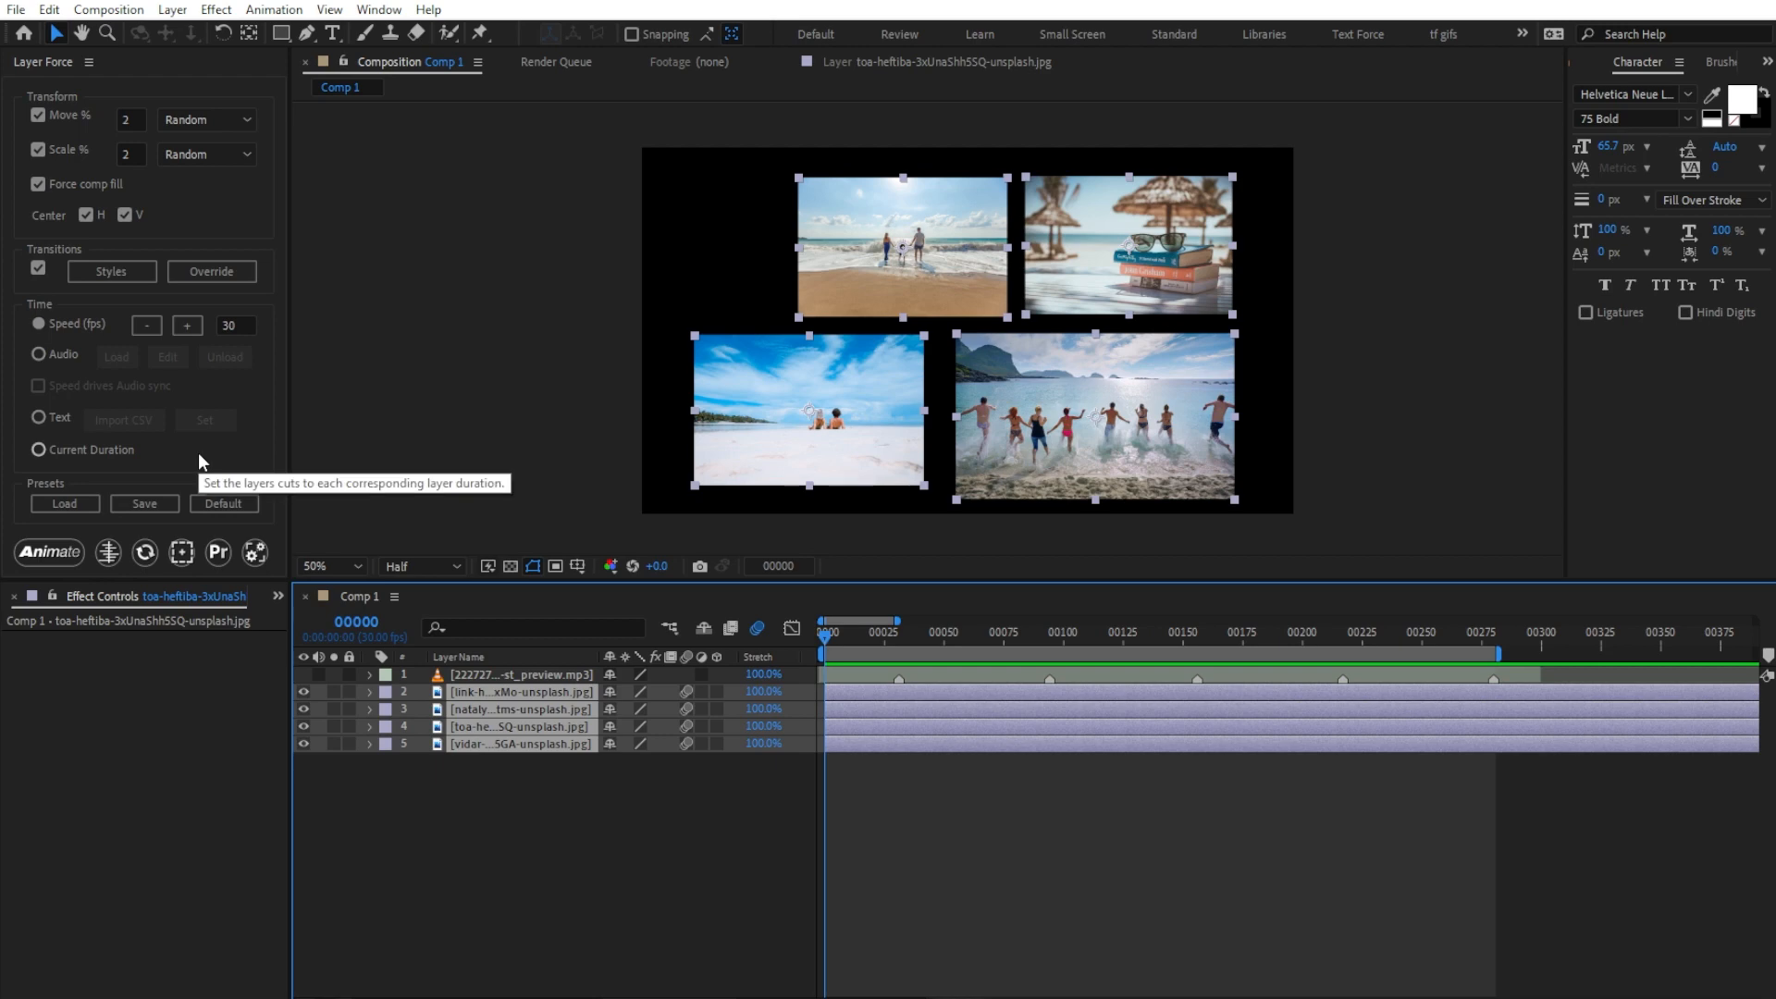
# Step: Animate the four selected image layers with Speed timing at 30 fps and preview the sequence
pyautogui.click(53, 551)
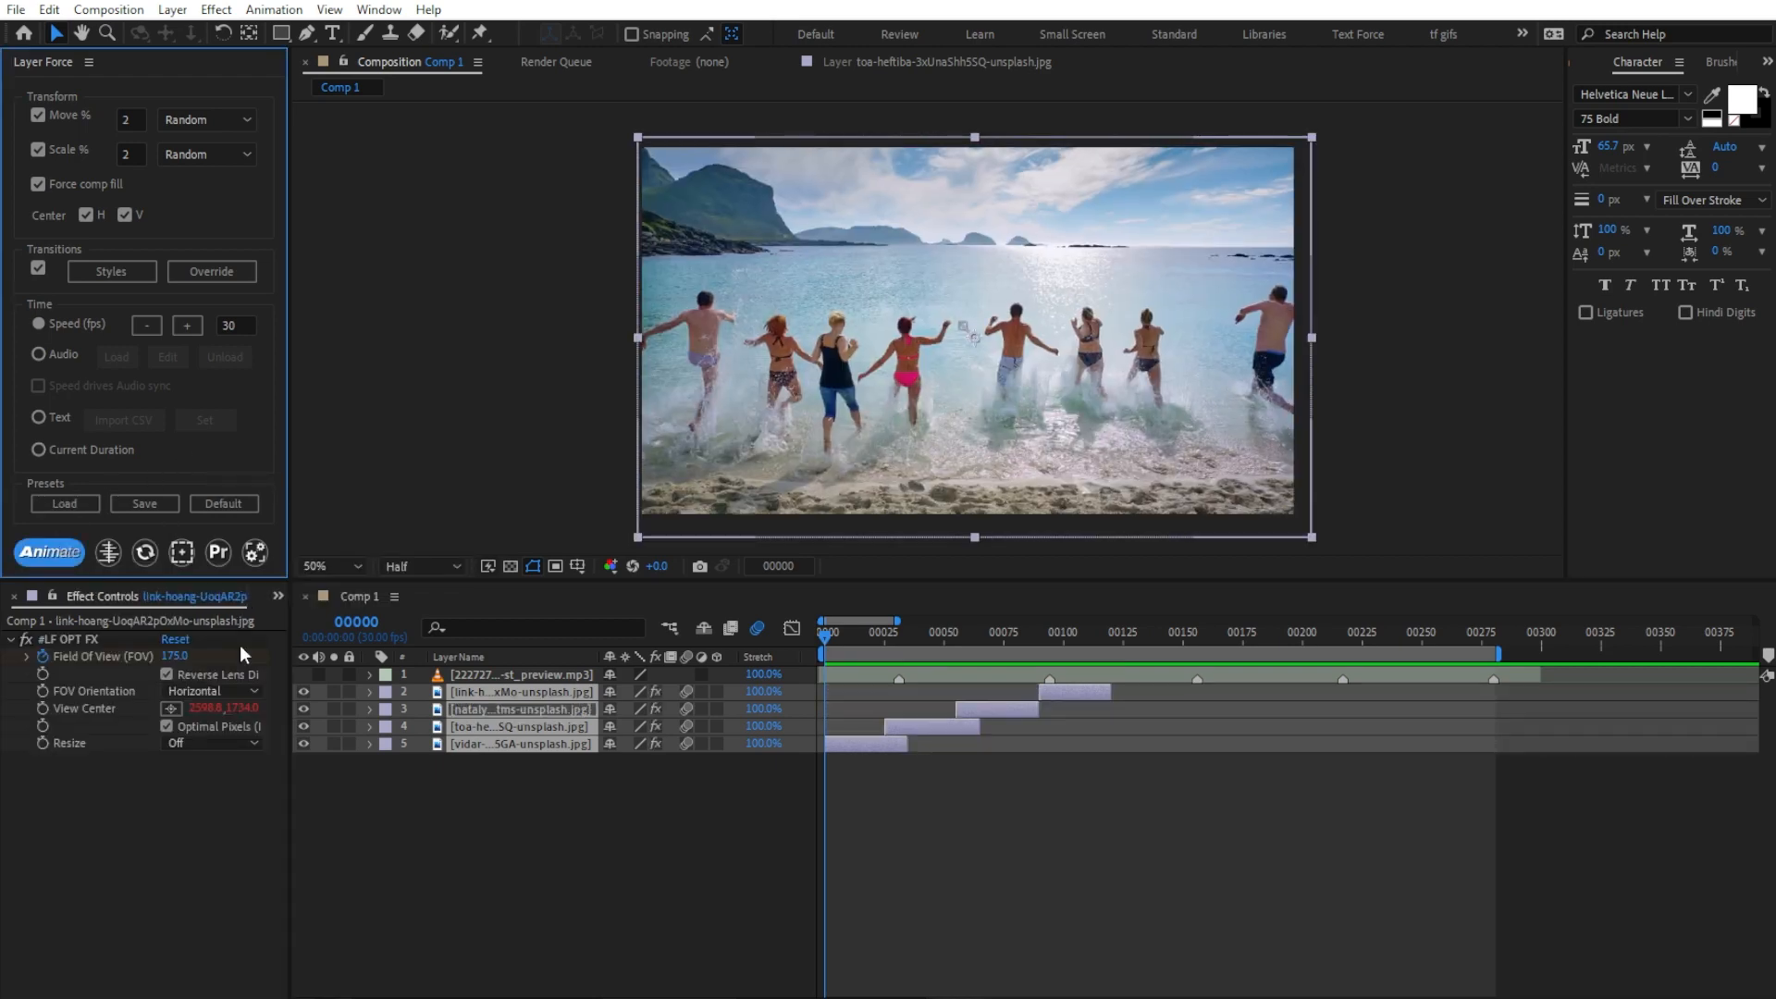
pyautogui.click(483, 728)
pyautogui.press('space')
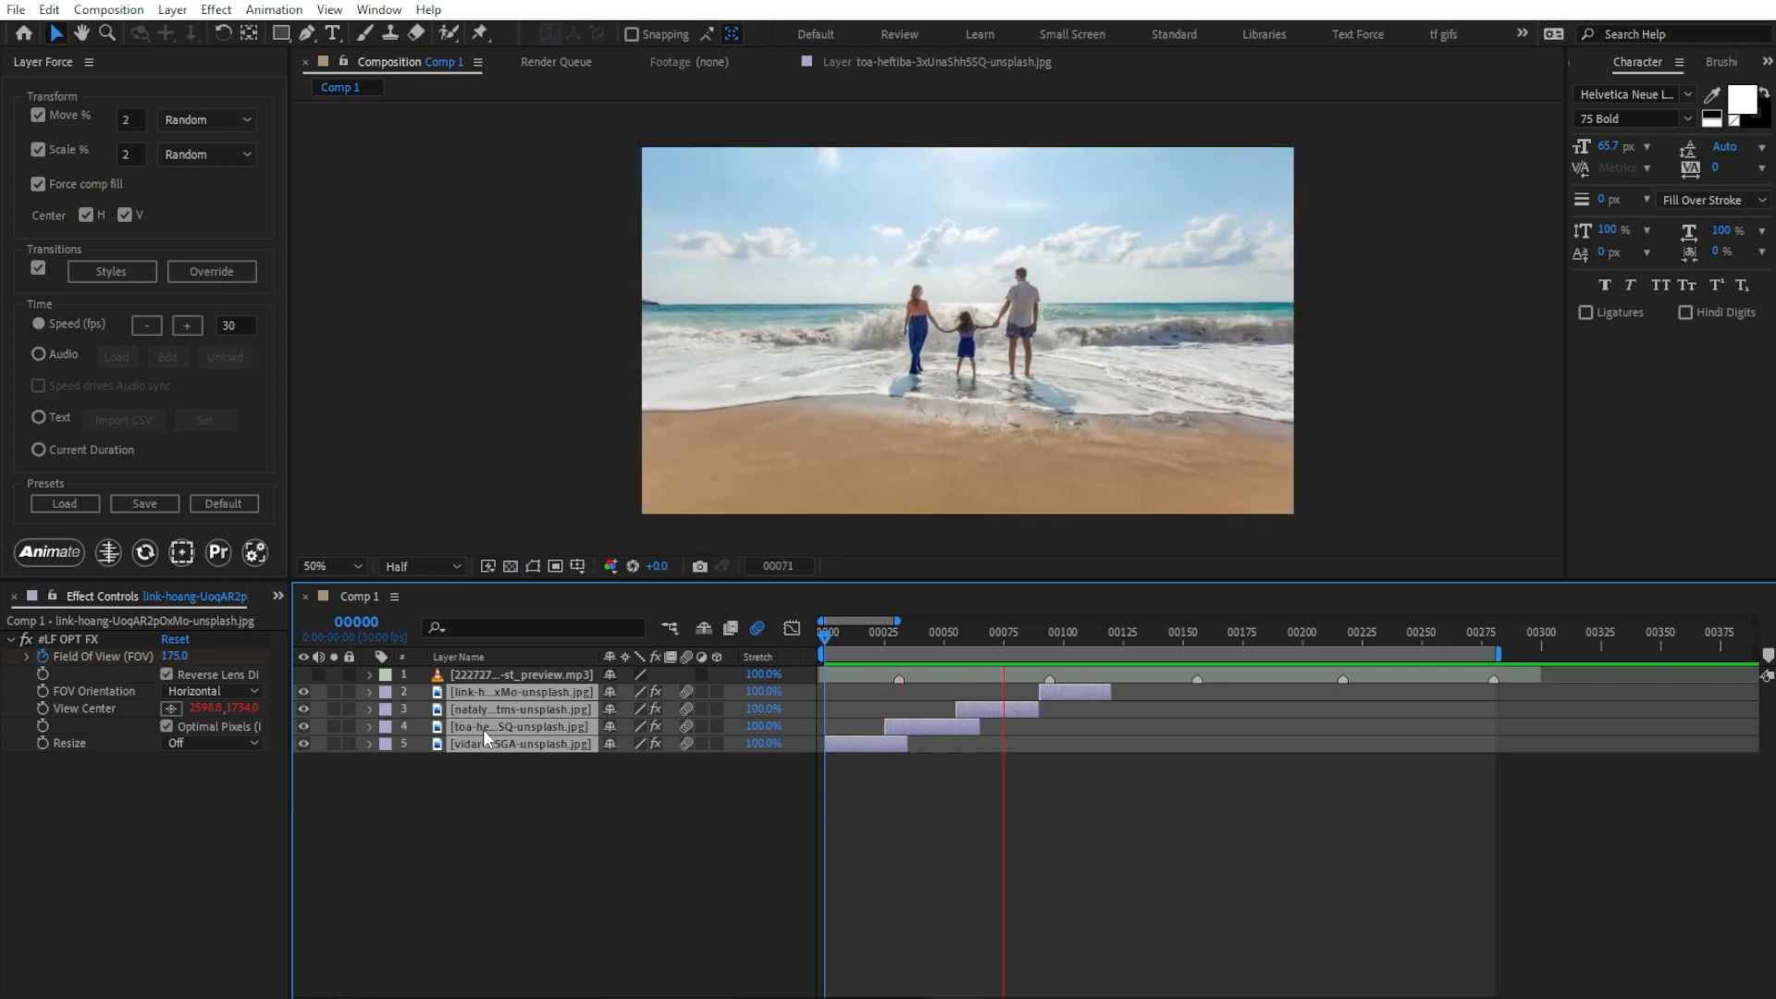
pyautogui.press('space')
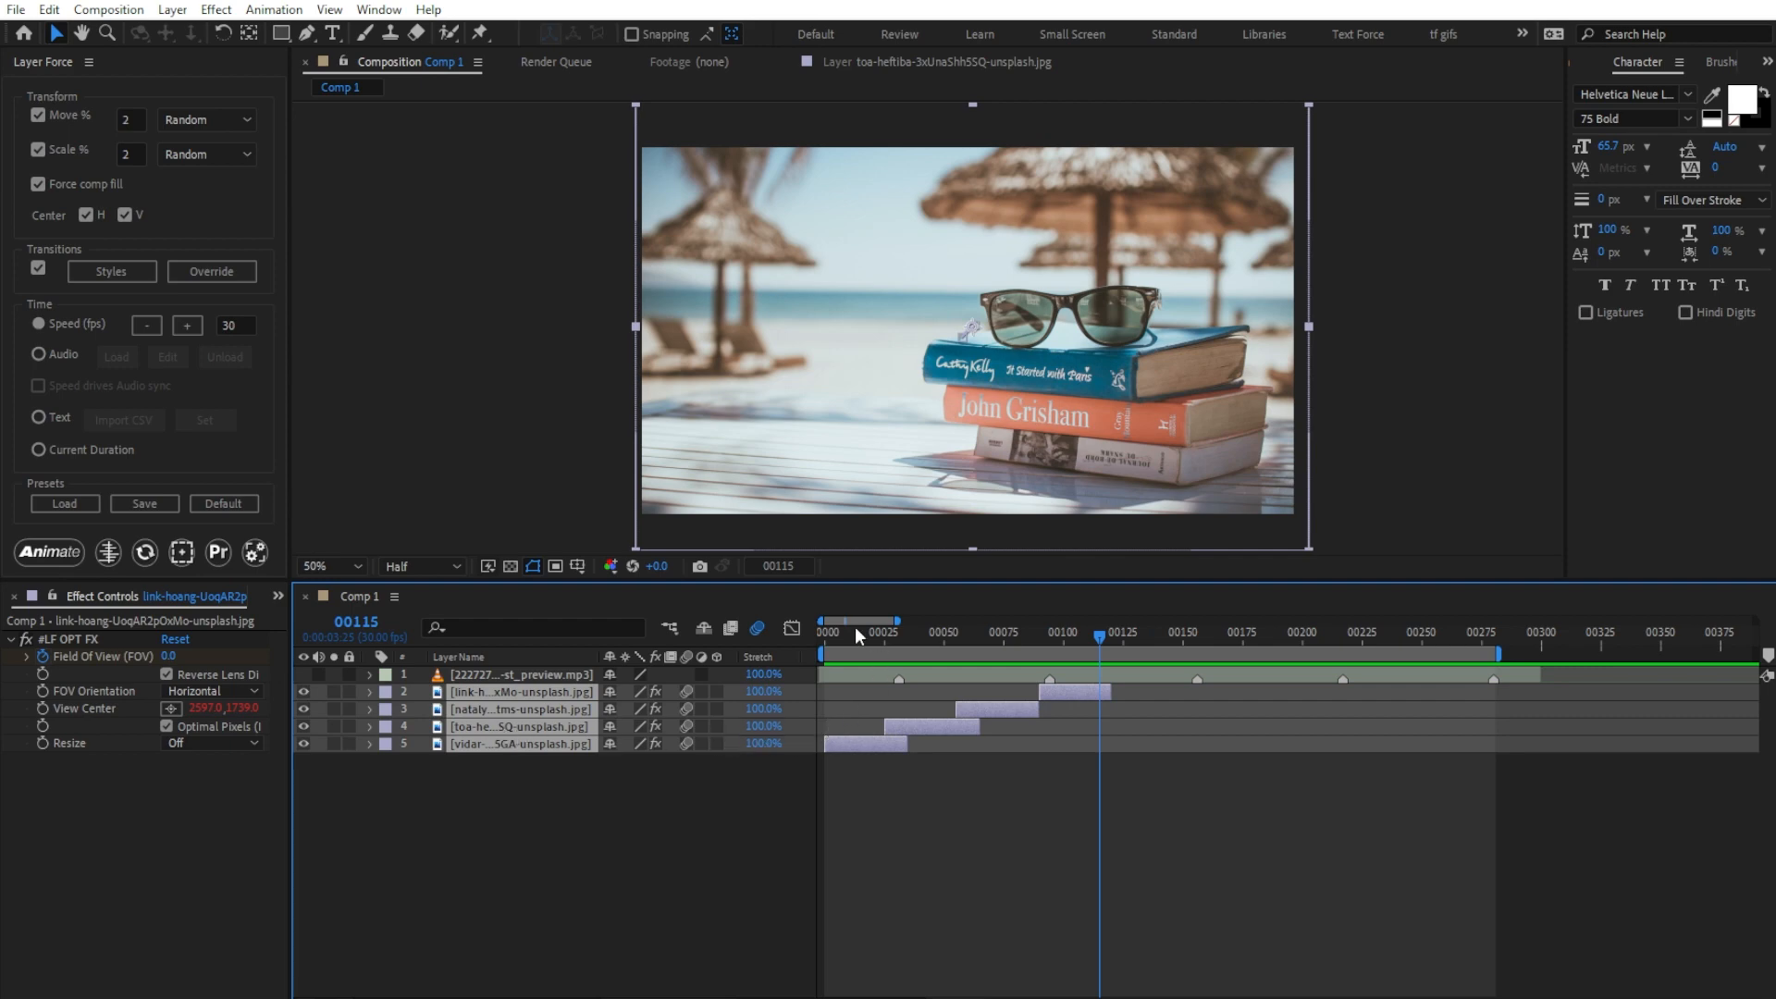
# Step: Restrict the transition styles to Frame Rotation only, re-animate just image layer 4 and scrub through the result
pyautogui.moveTo(854, 625); pyautogui.dragTo(907, 629)
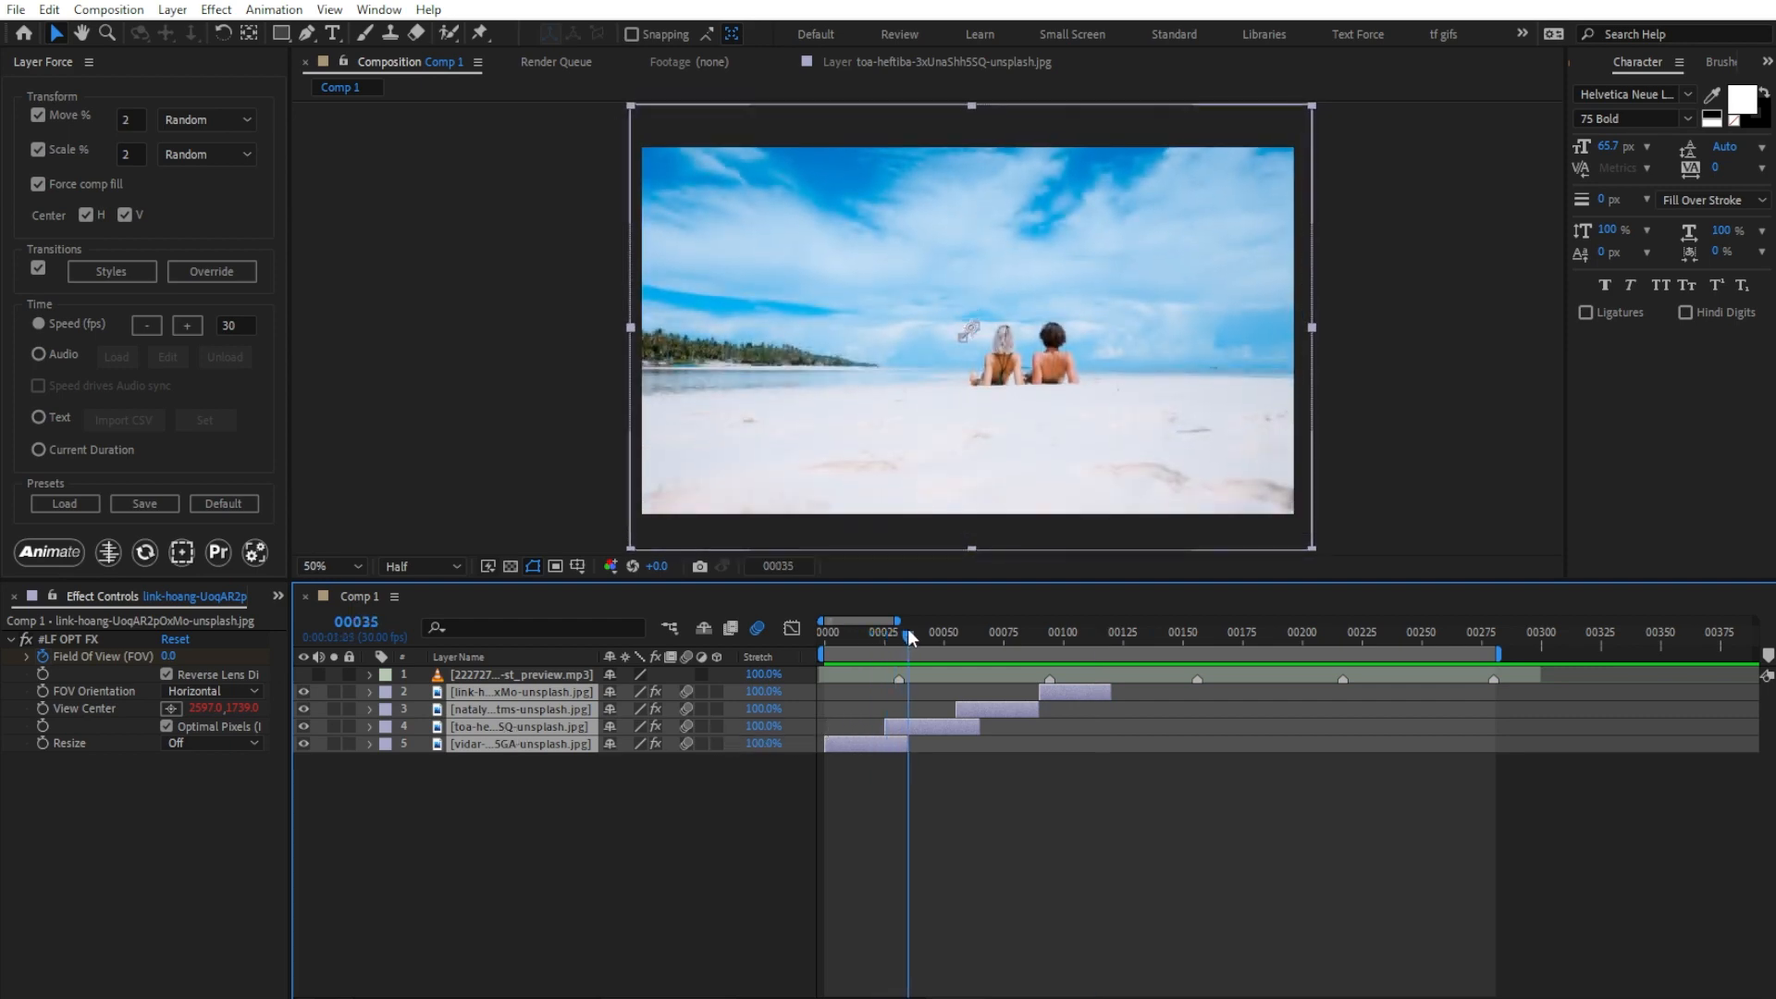
pyautogui.click(914, 721)
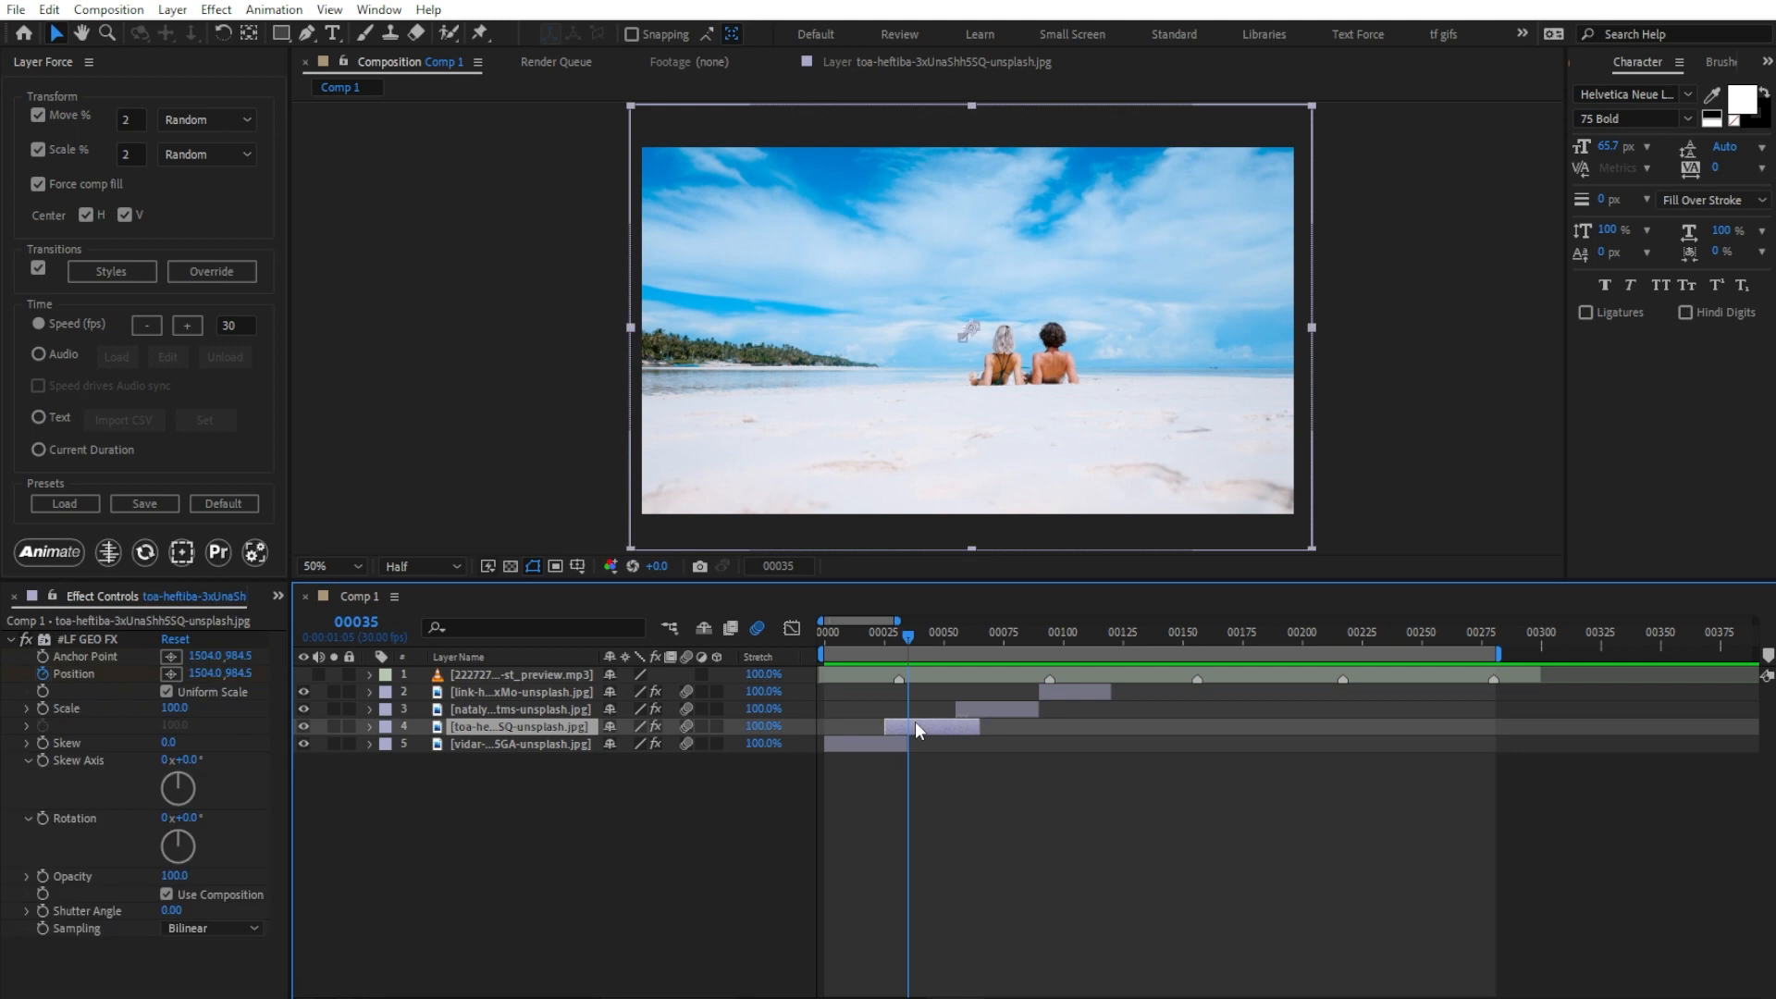
pyautogui.click(133, 272)
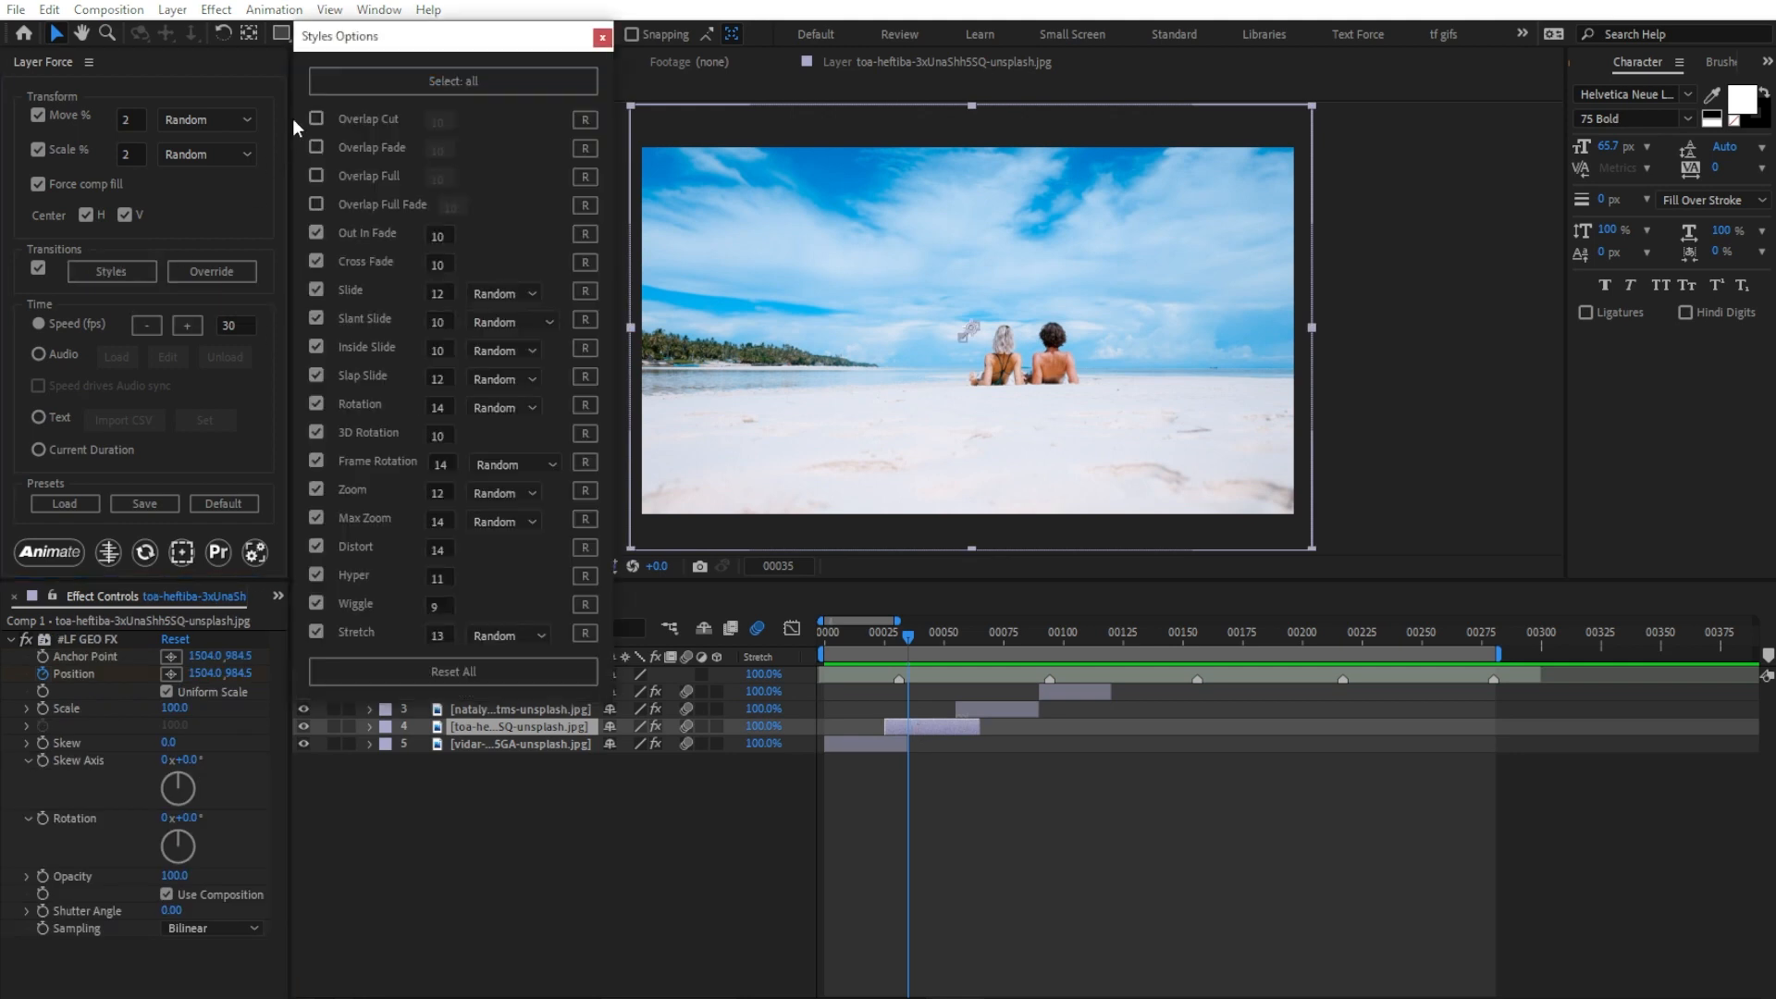
pyautogui.click(315, 460)
pyautogui.click(56, 553)
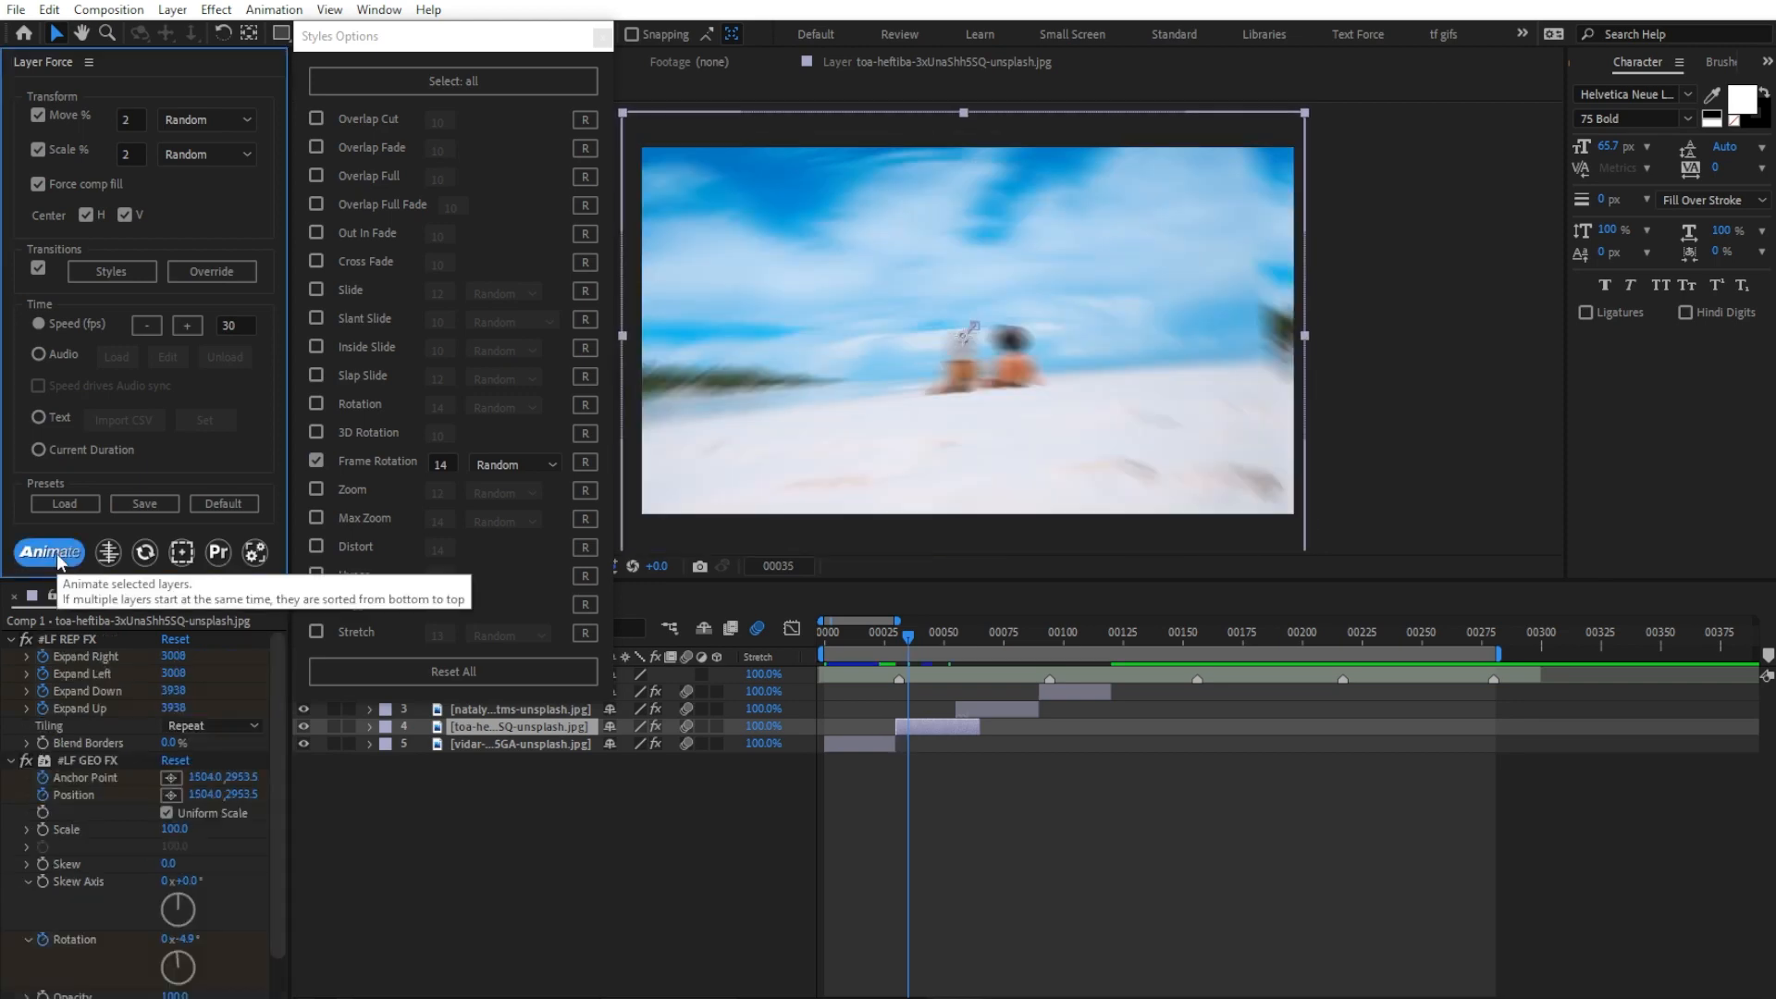
pyautogui.moveTo(834, 644); pyautogui.dragTo(1051, 658)
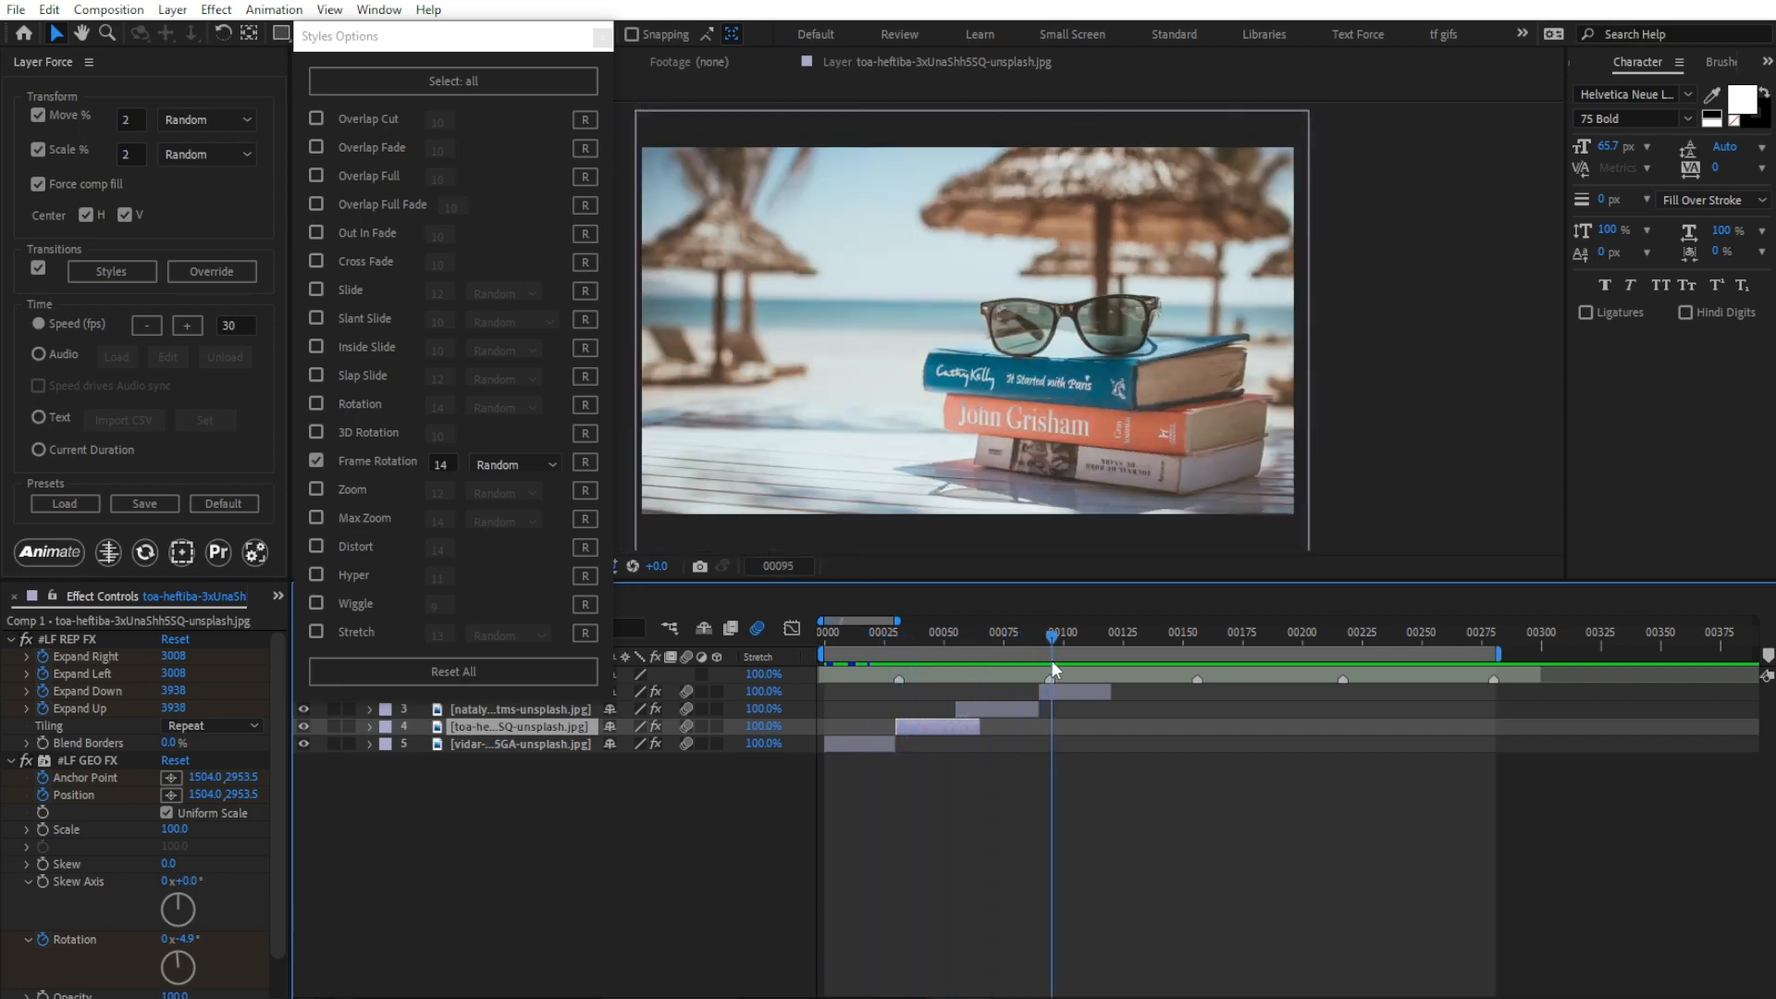
# Step: Reset all transition styles, re-animate only image layers 2 and 3, scrub through them and close the style options
pyautogui.click(1069, 691)
pyautogui.keyDown('shift'); pyautogui.click(1007, 707); pyautogui.keyUp('shift')
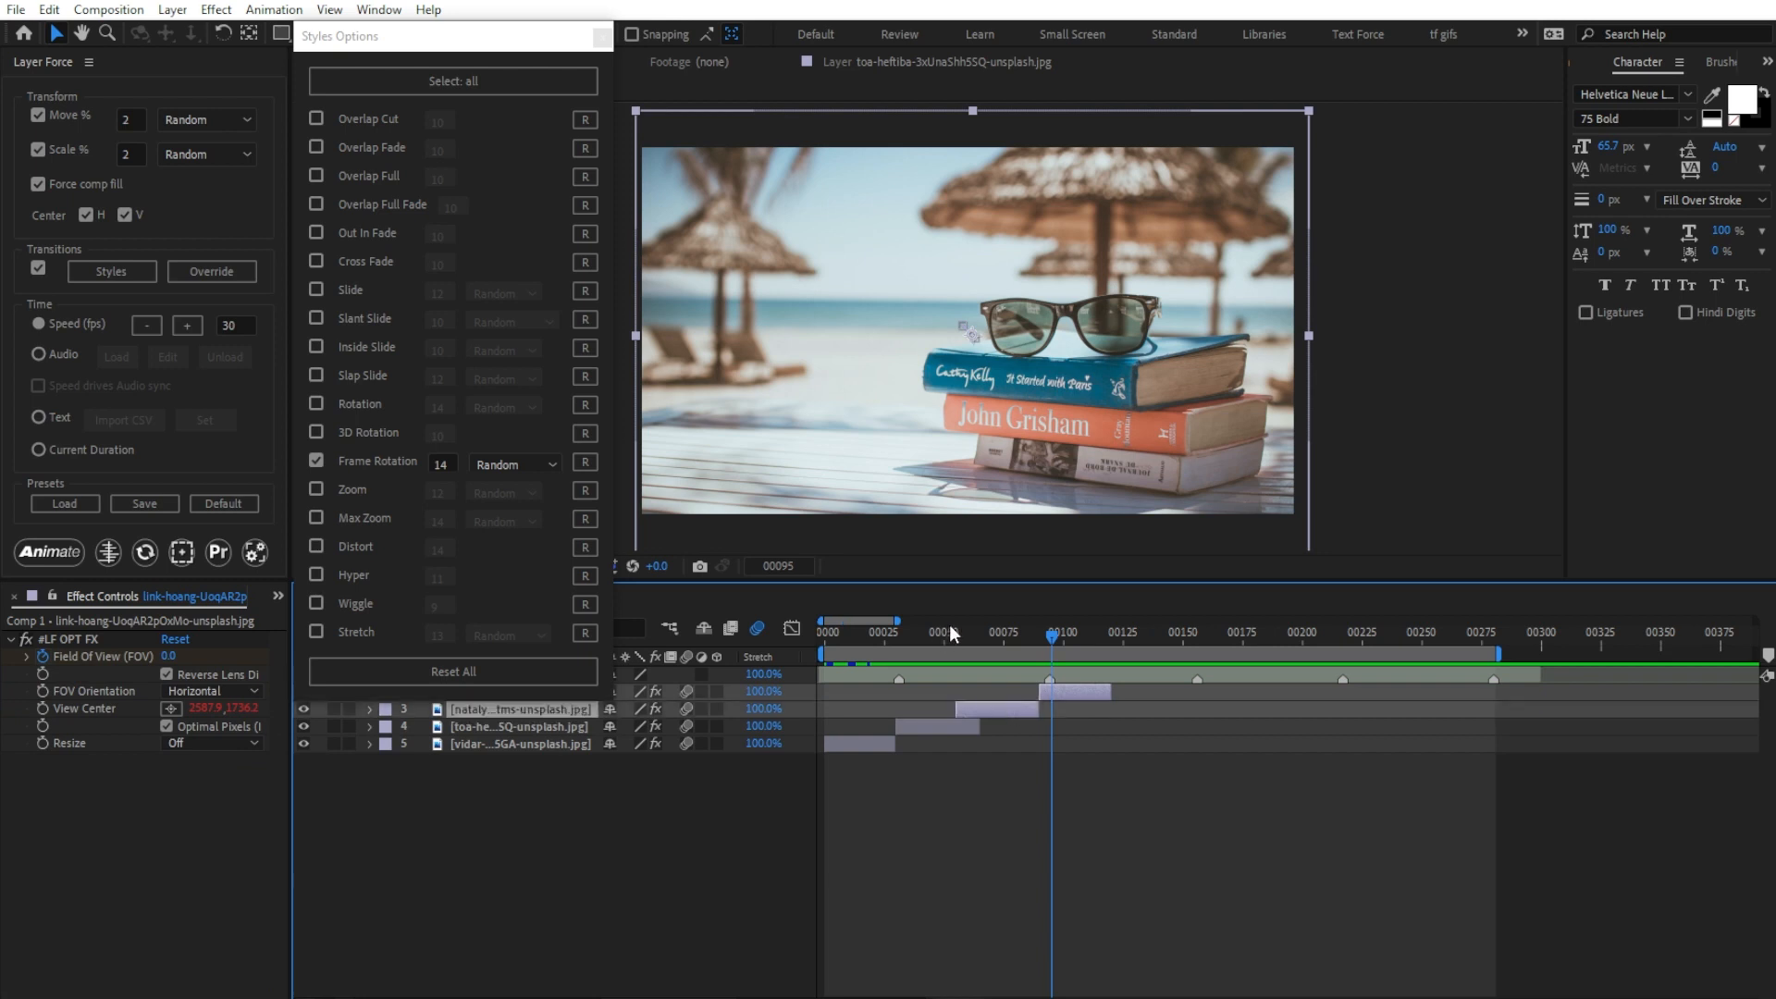
pyautogui.click(514, 665)
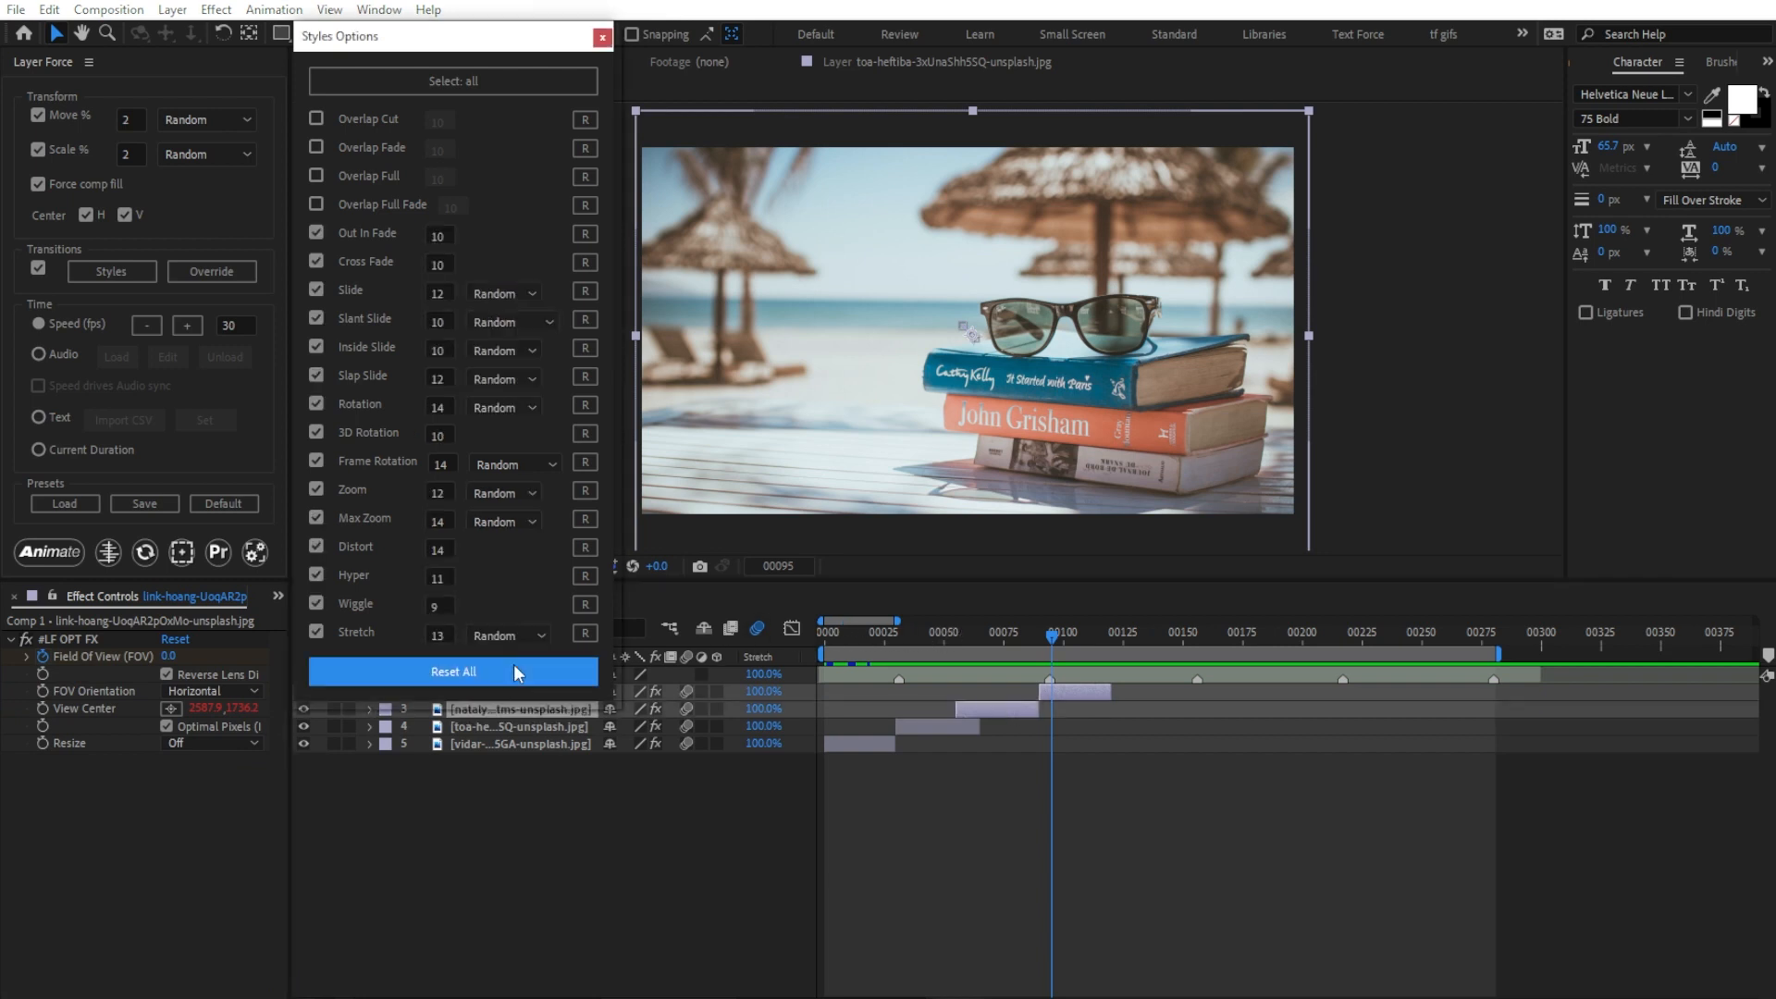
pyautogui.click(54, 552)
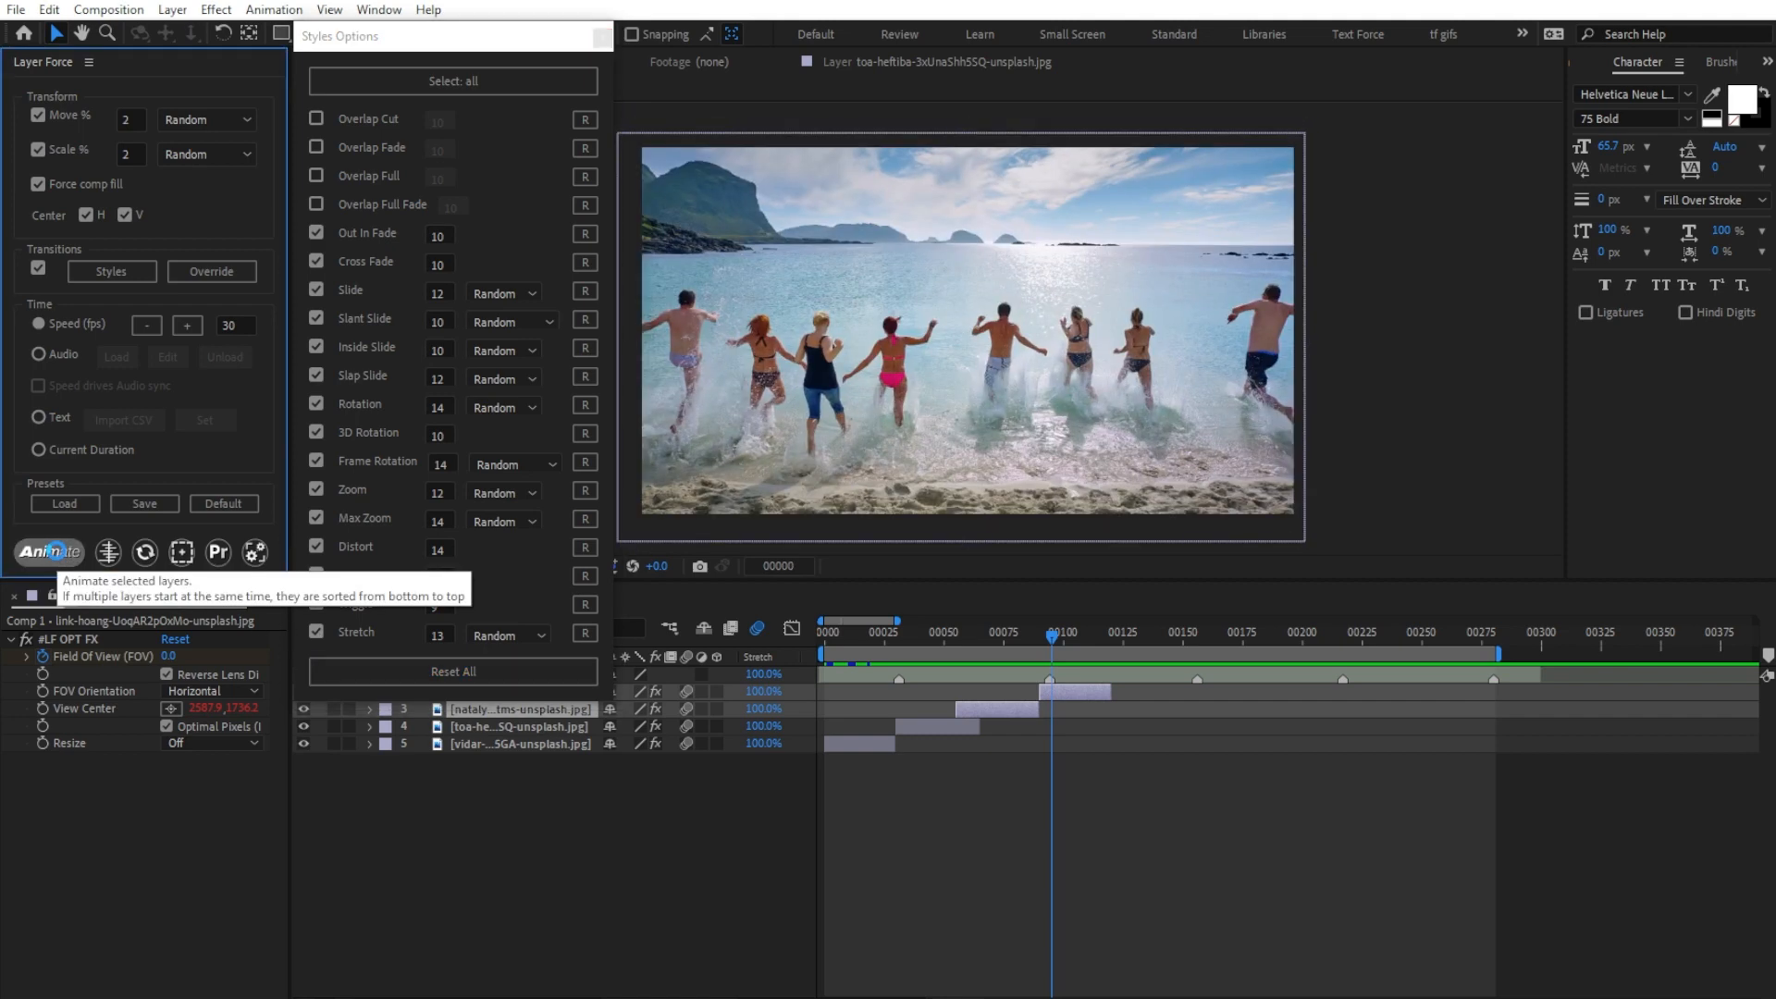
pyautogui.moveTo(859, 648); pyautogui.dragTo(1063, 657)
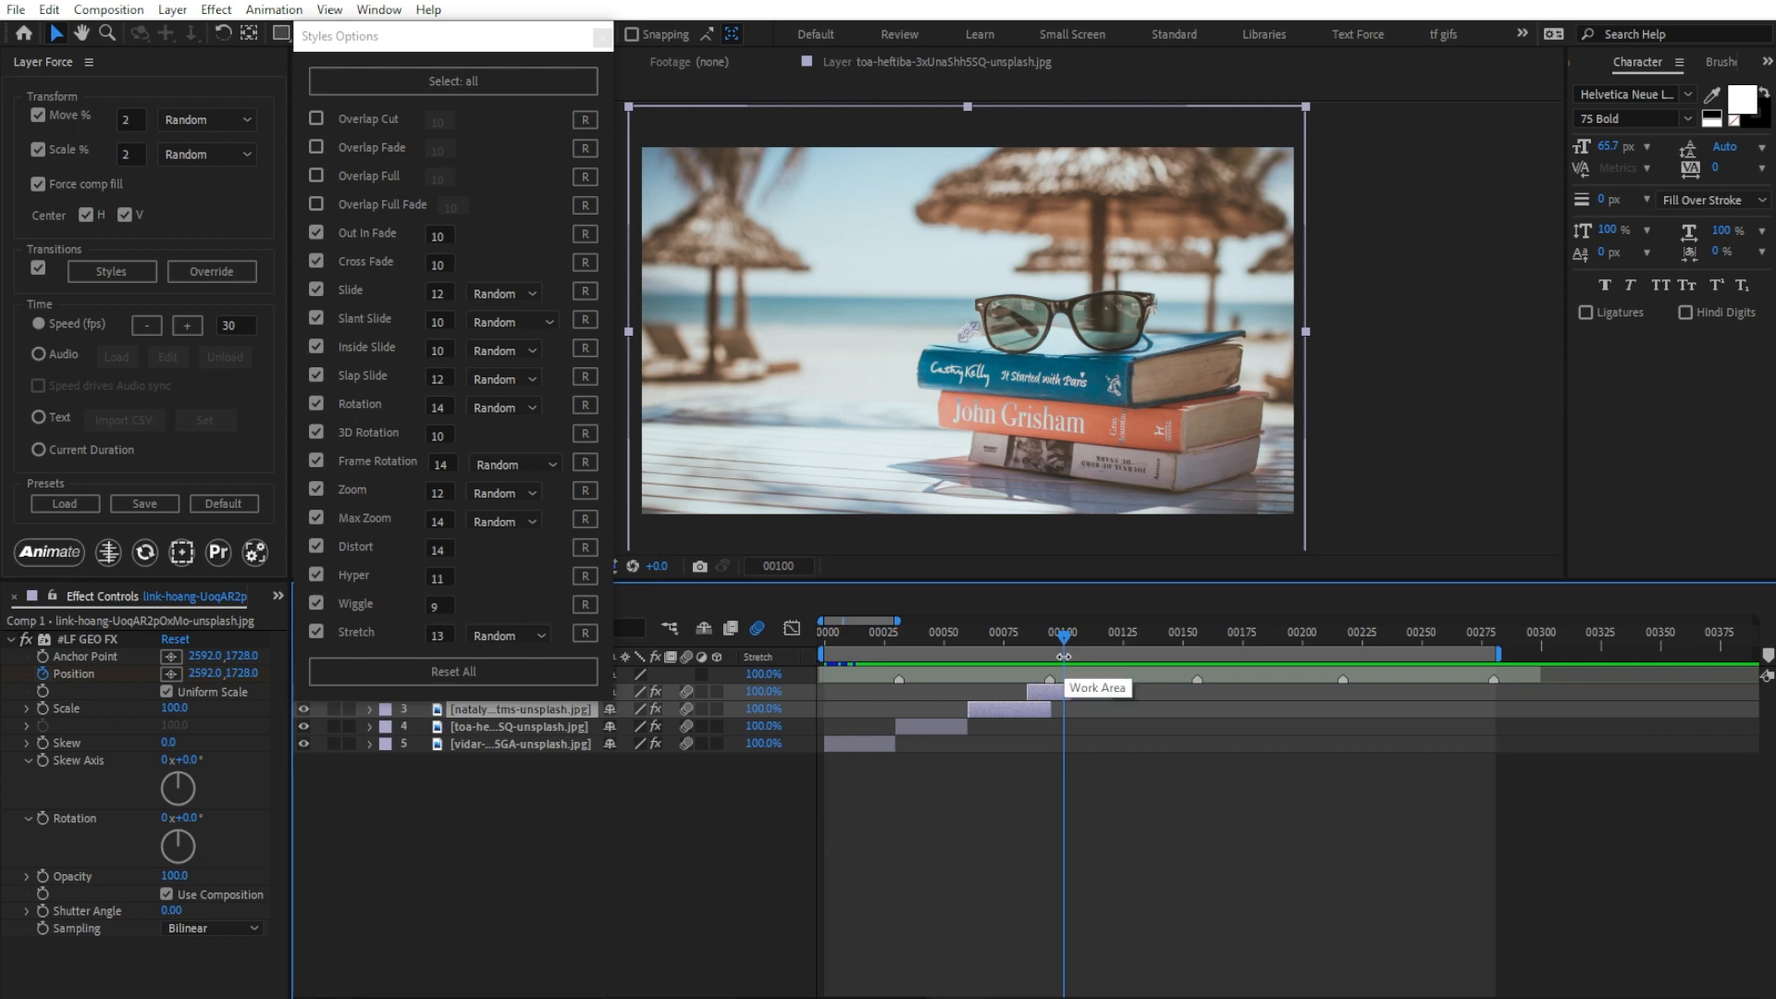
pyautogui.click(607, 37)
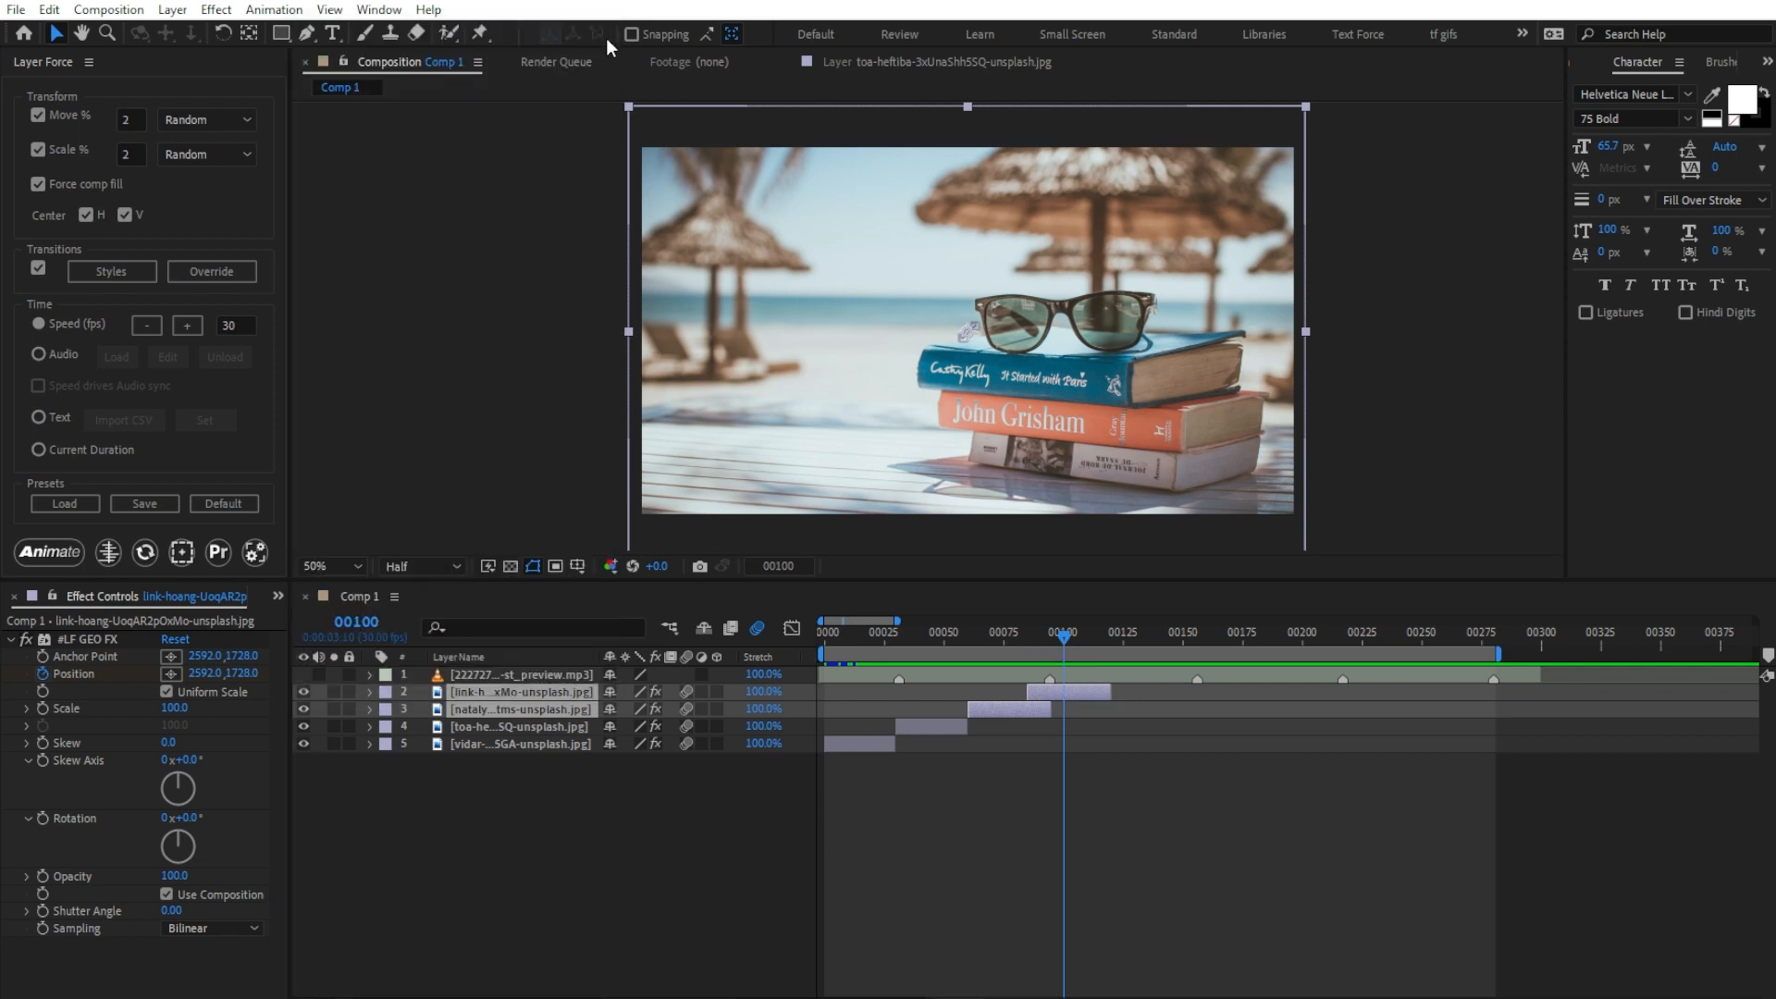
# Step: Load the mp3 layer as the Audio timing source, animate the four image layers to it and preview them
pyautogui.click(370, 675)
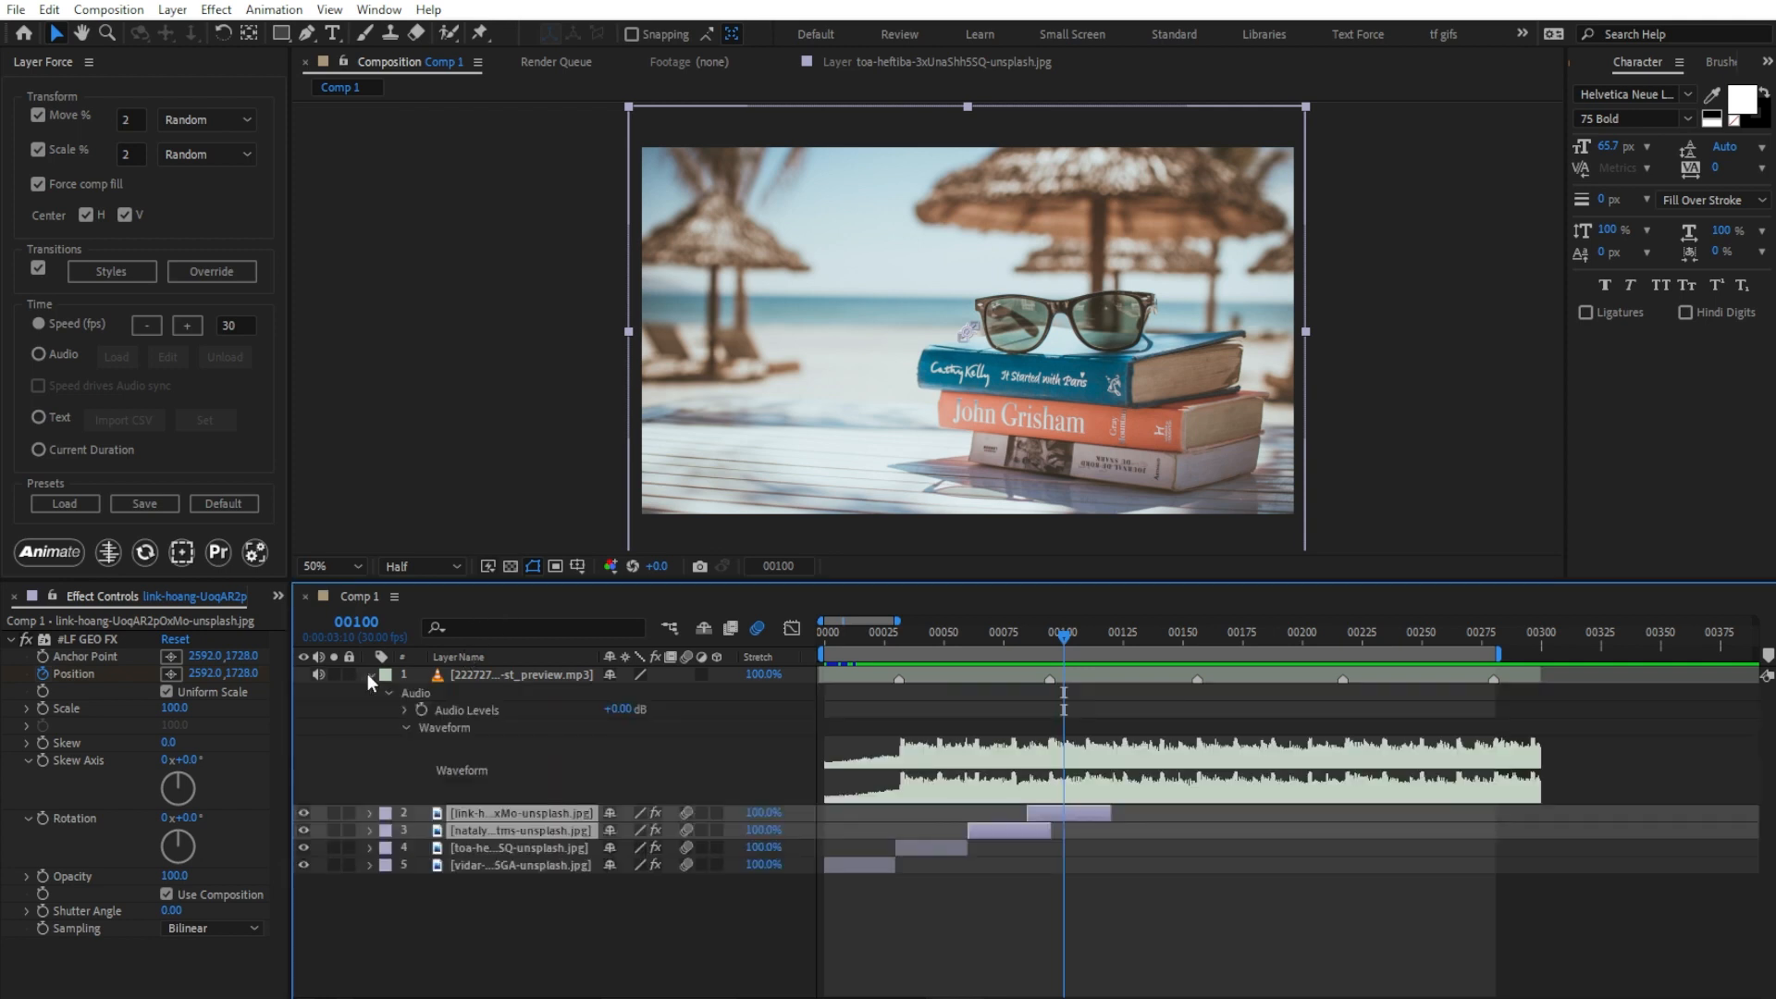
pyautogui.click(67, 356)
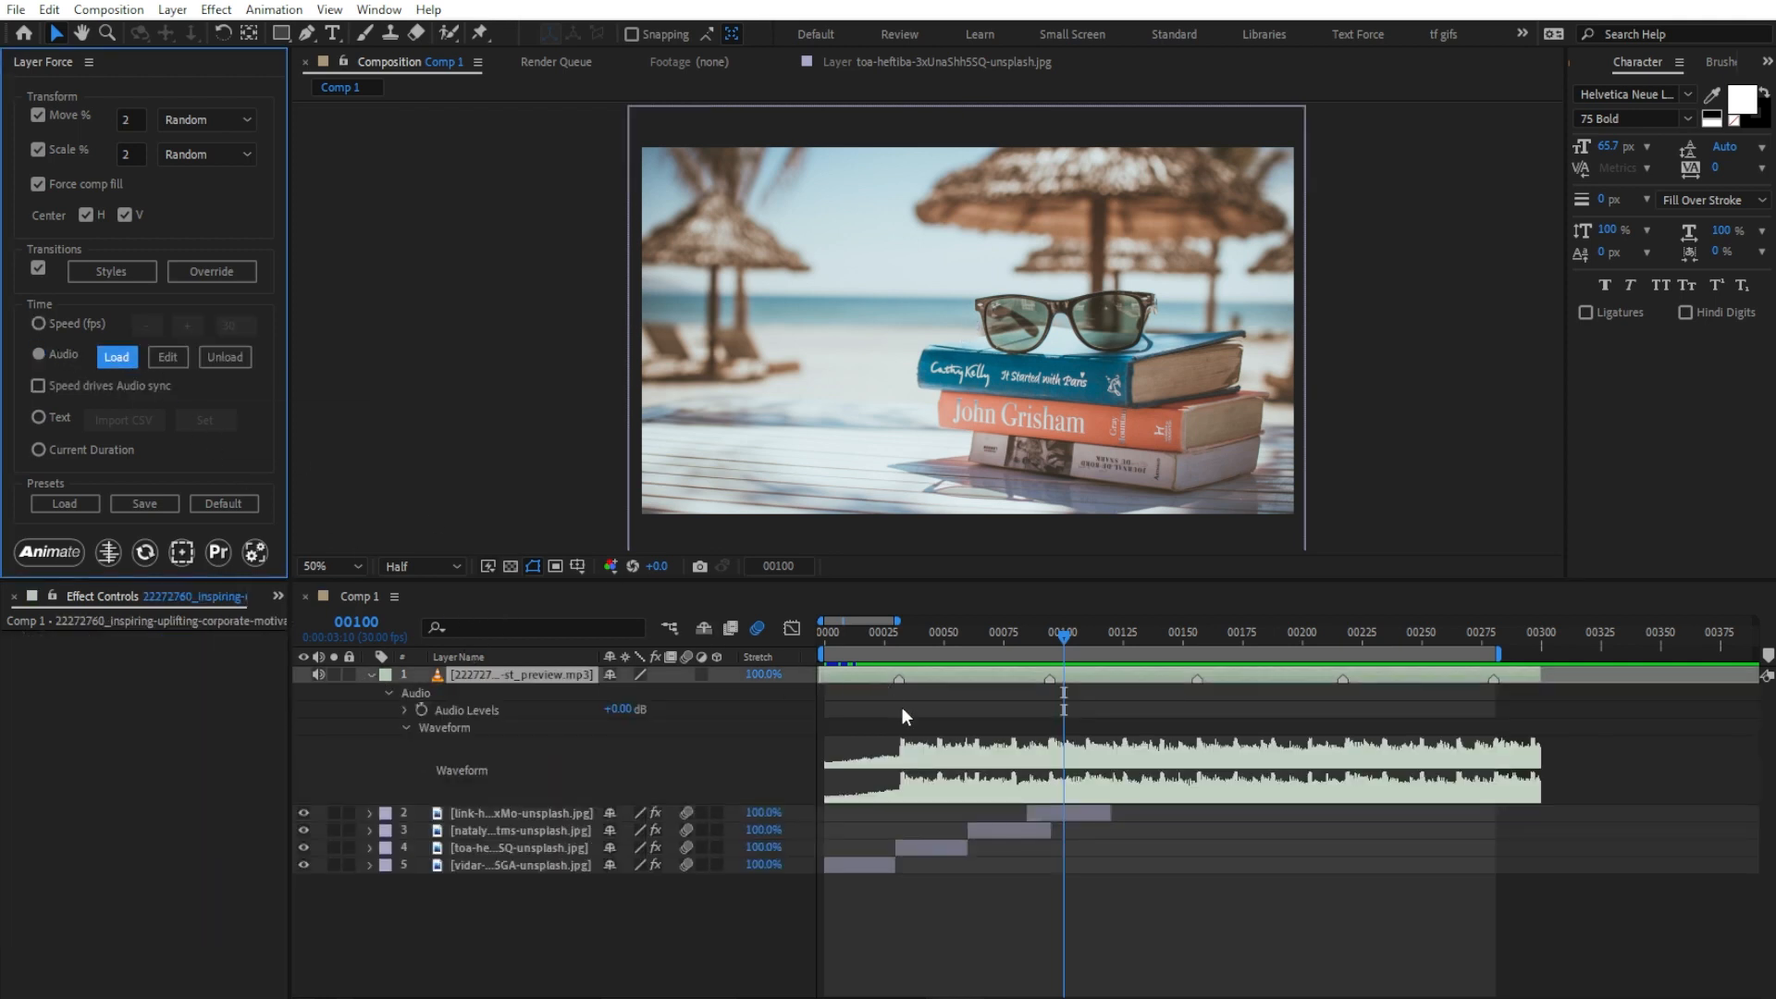
pyautogui.moveTo(571, 916); pyautogui.dragTo(512, 814)
pyautogui.click(866, 633)
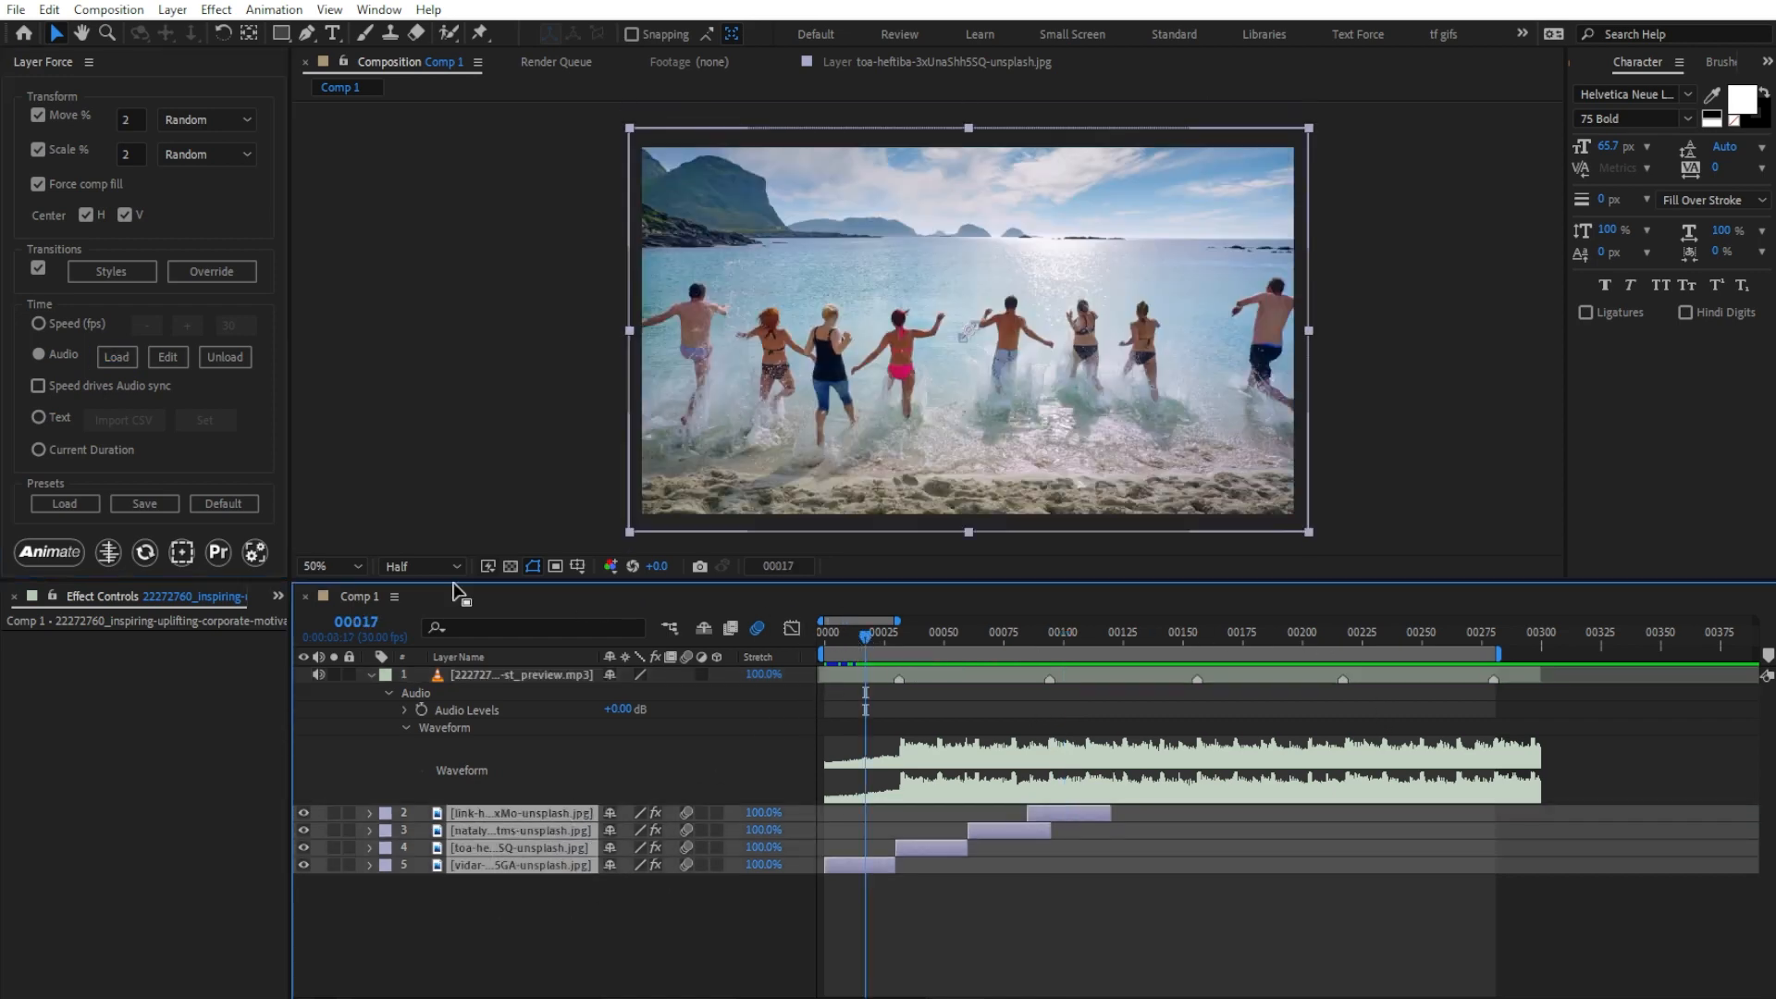
pyautogui.click(67, 553)
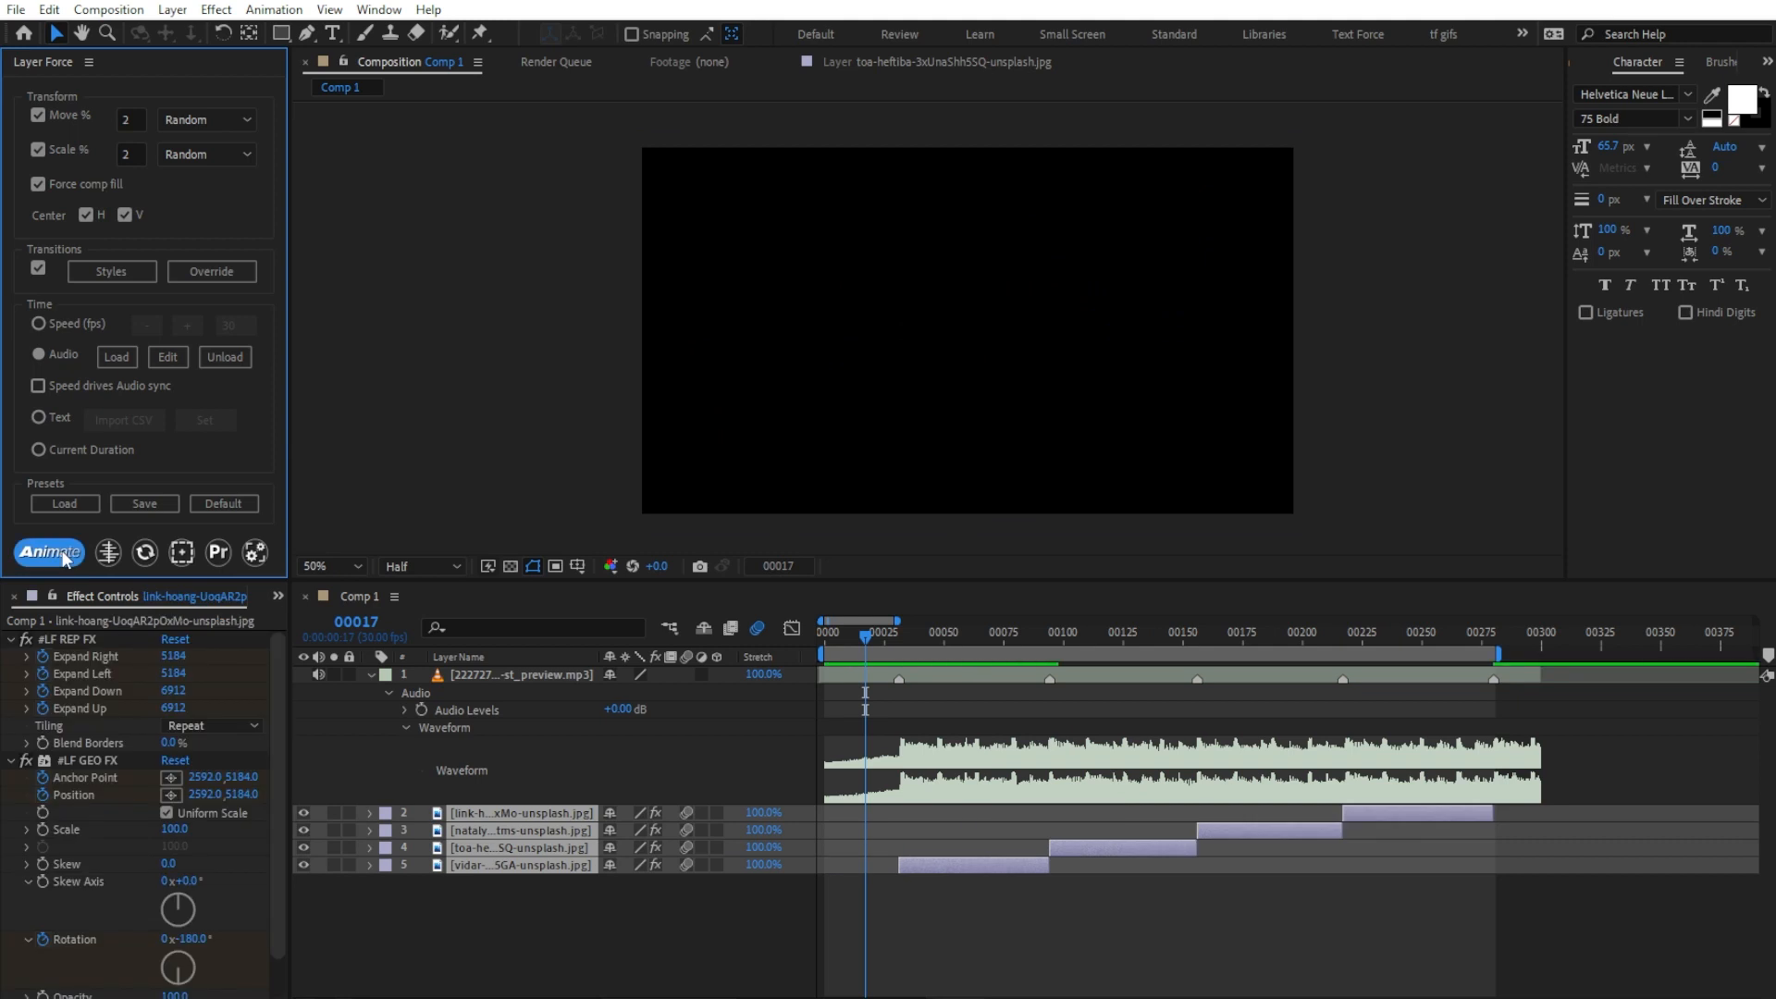
pyautogui.press('space')
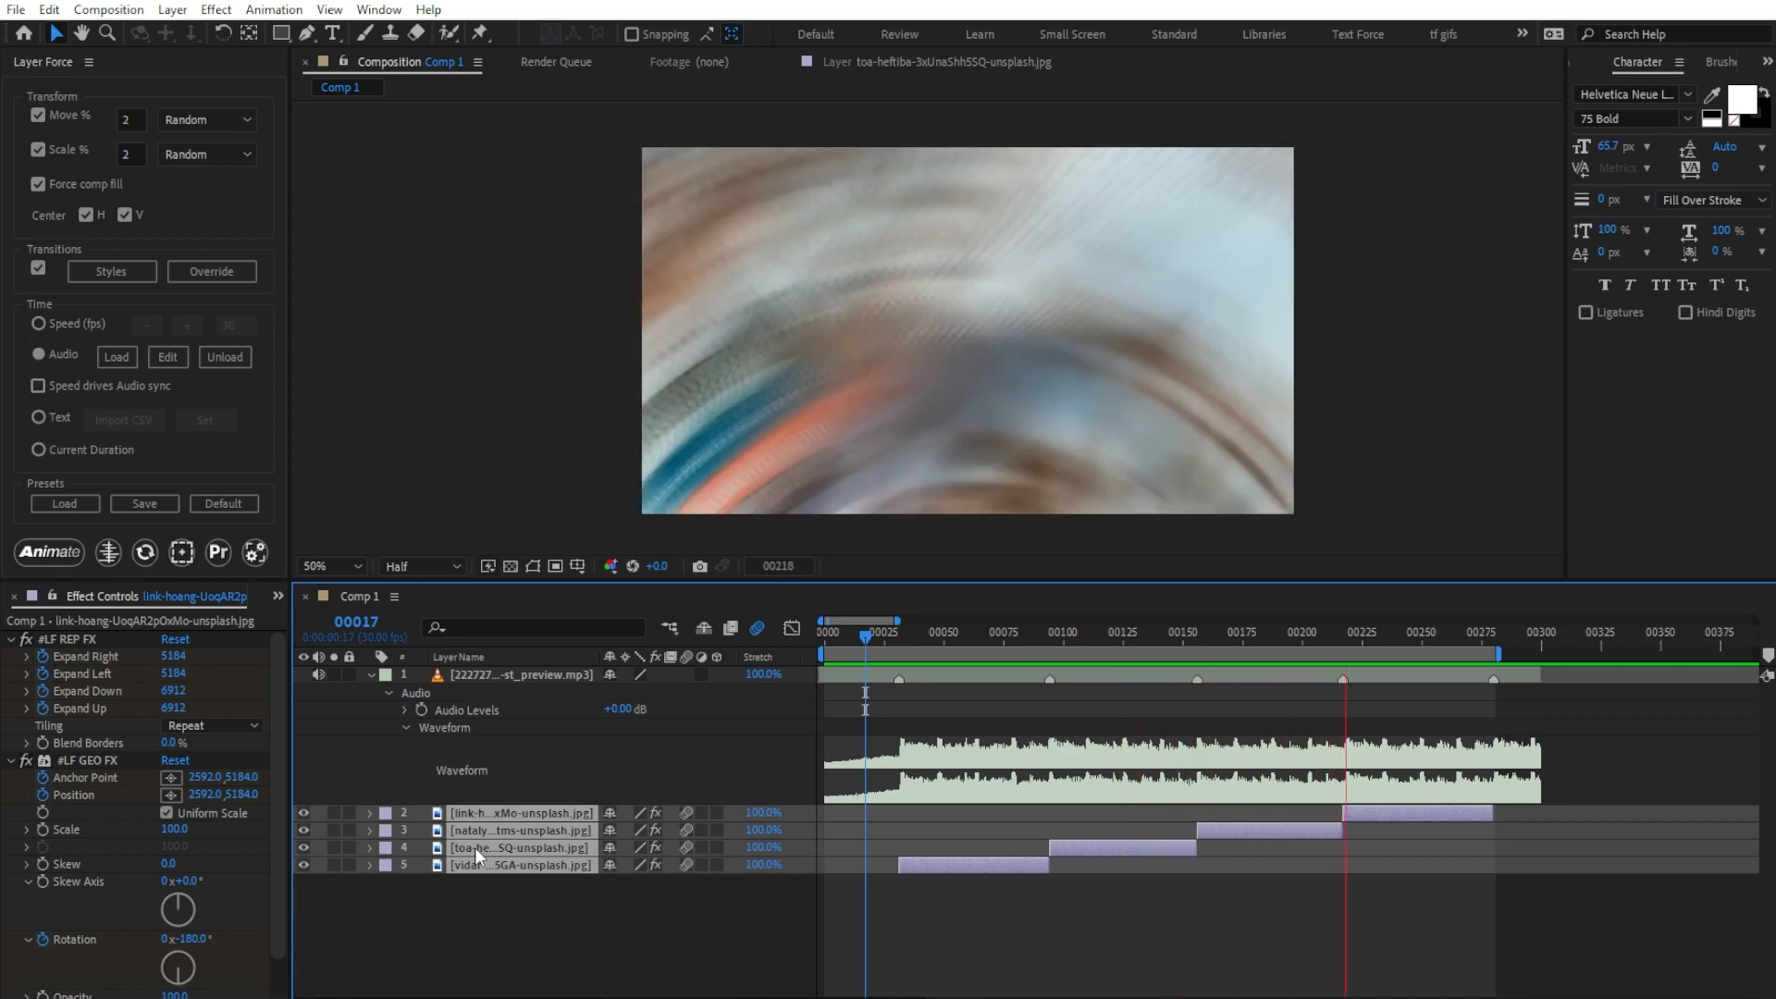
pyautogui.press('space')
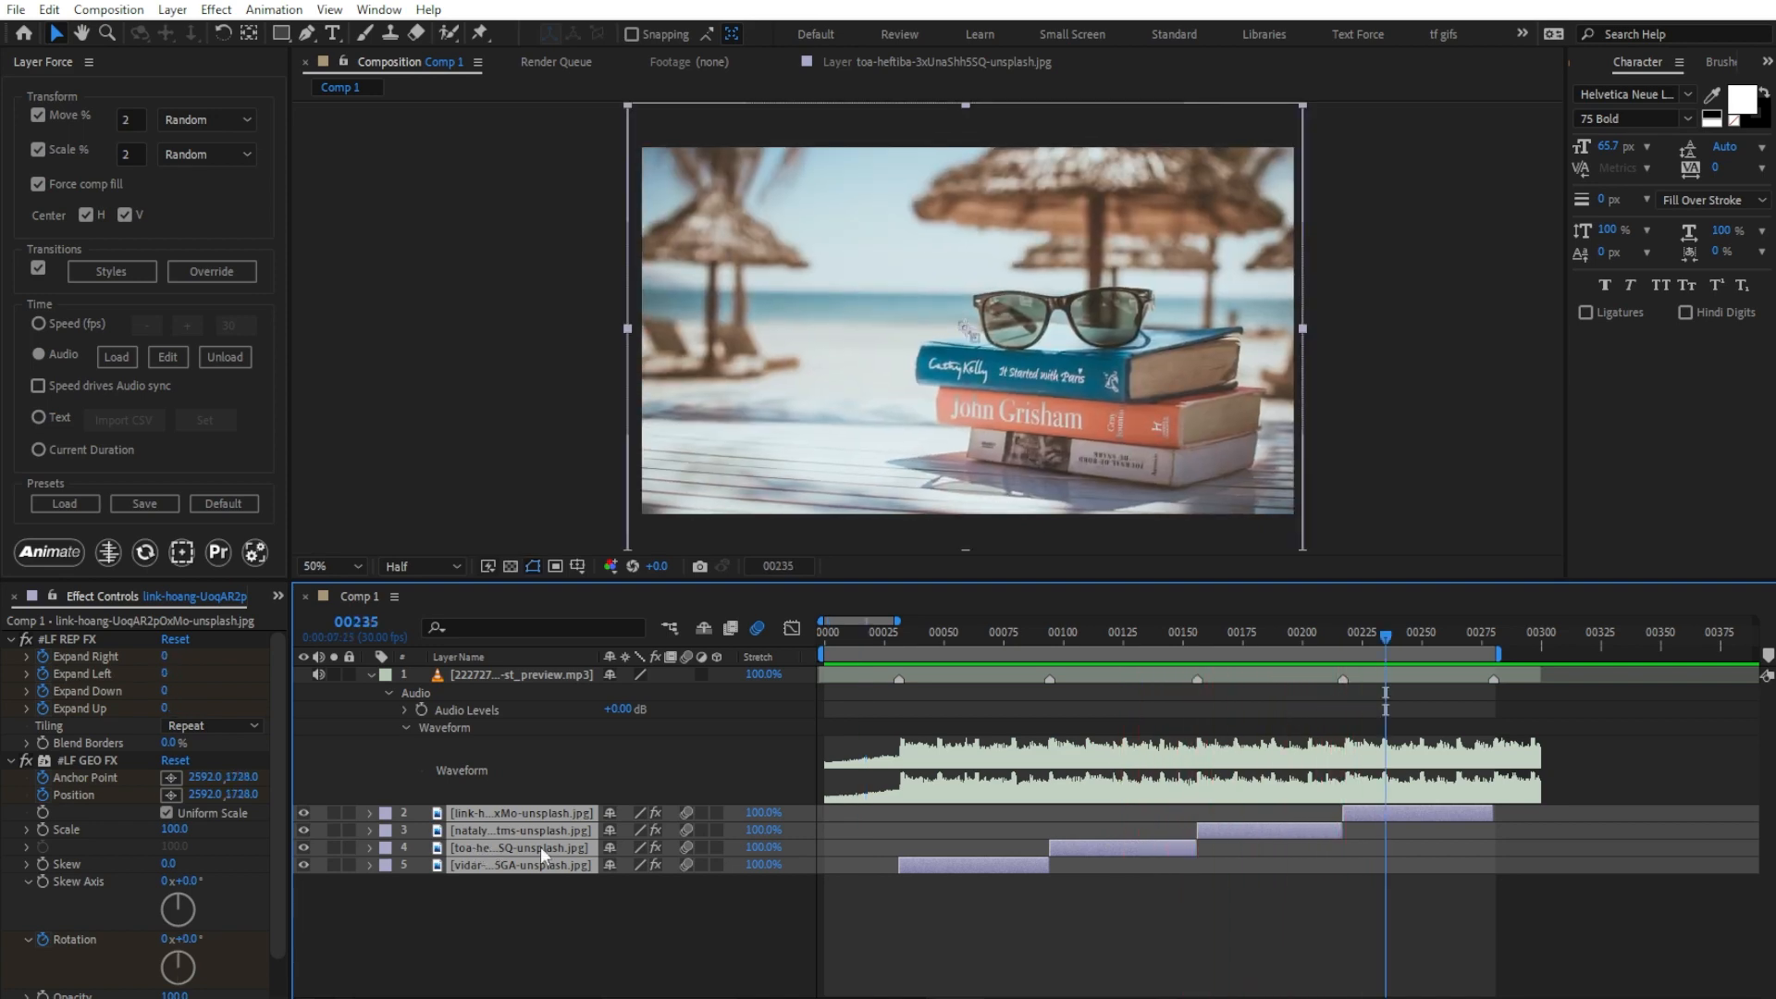
# Step: Re-animate only image layer 4 with the Audio timing to get another random transition, and scrub through the result
pyautogui.moveTo(1051, 633); pyautogui.dragTo(1032, 635)
pyautogui.click(1080, 848)
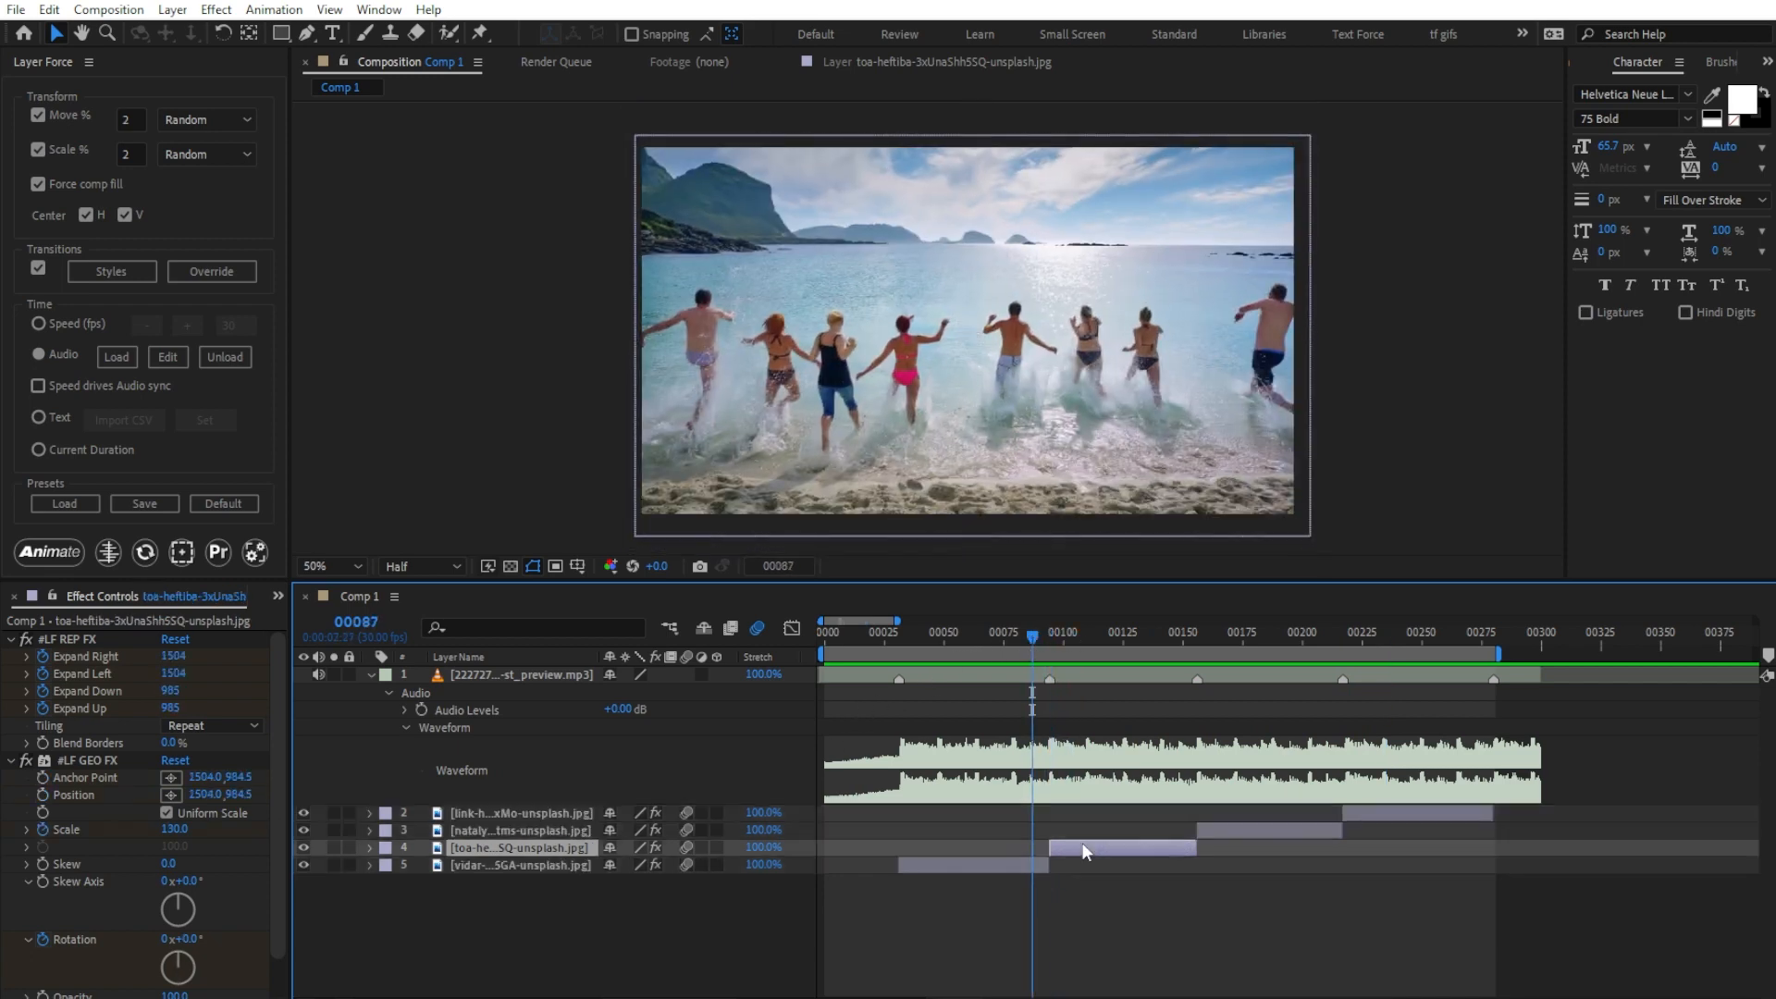
pyautogui.click(51, 553)
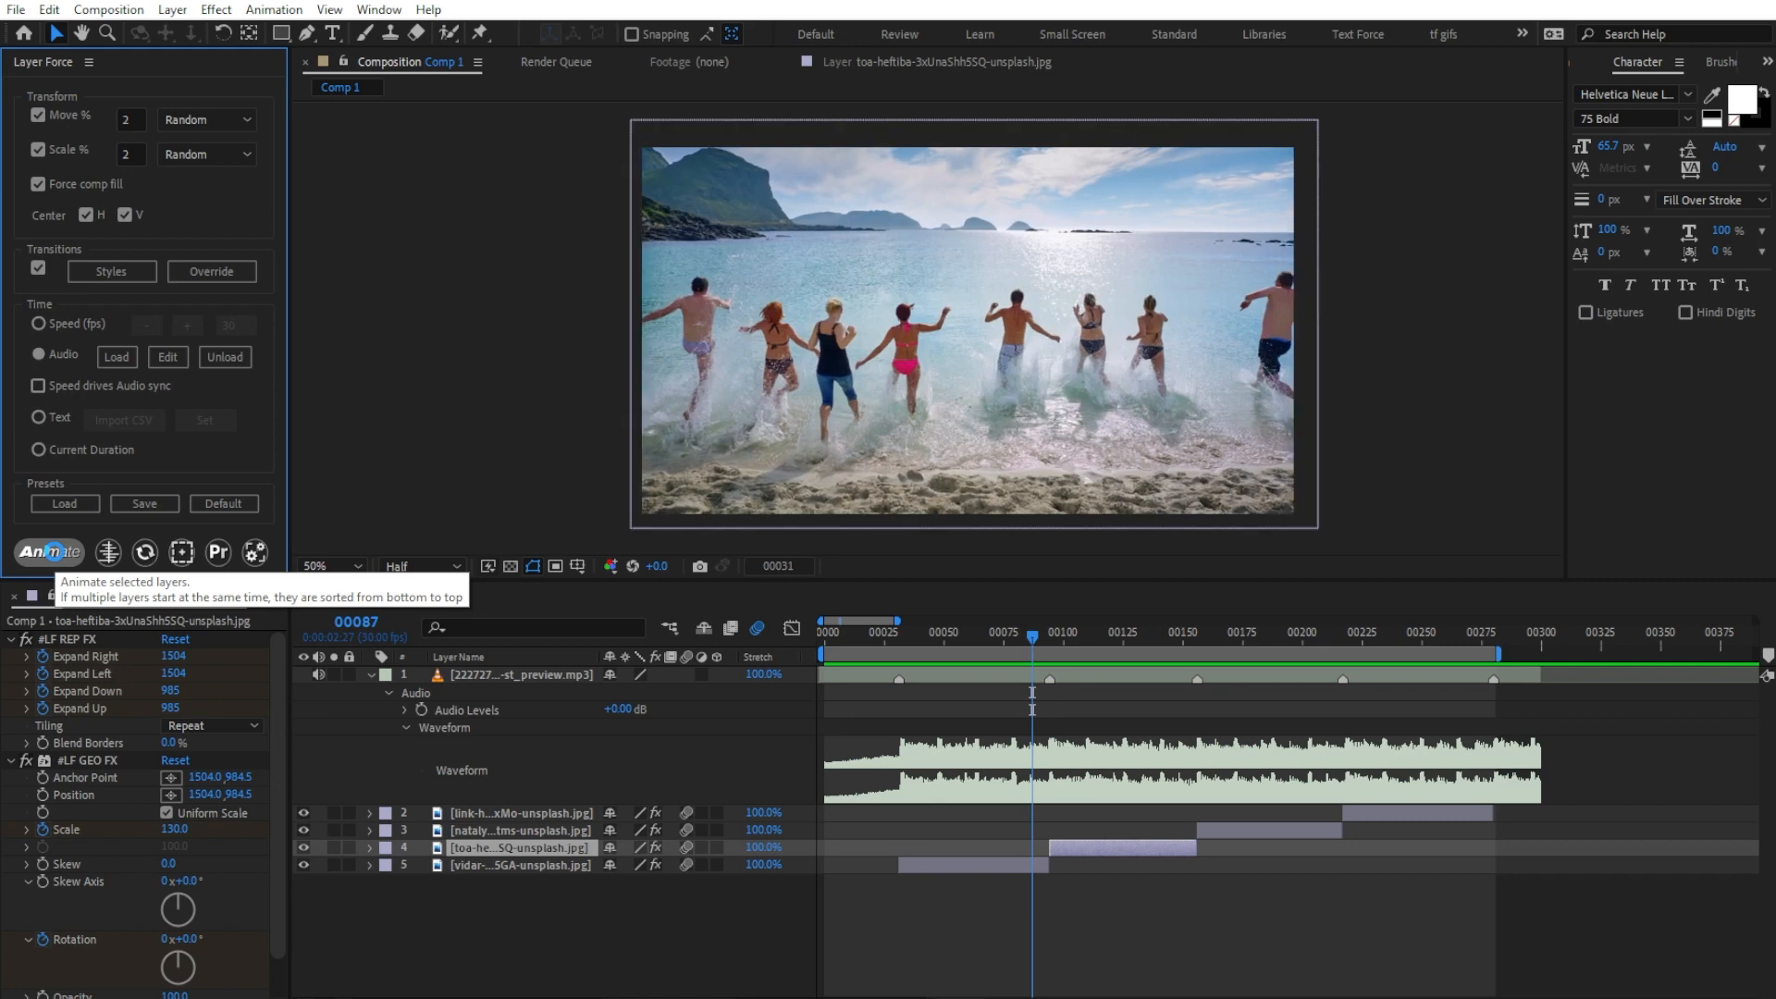
pyautogui.click(53, 553)
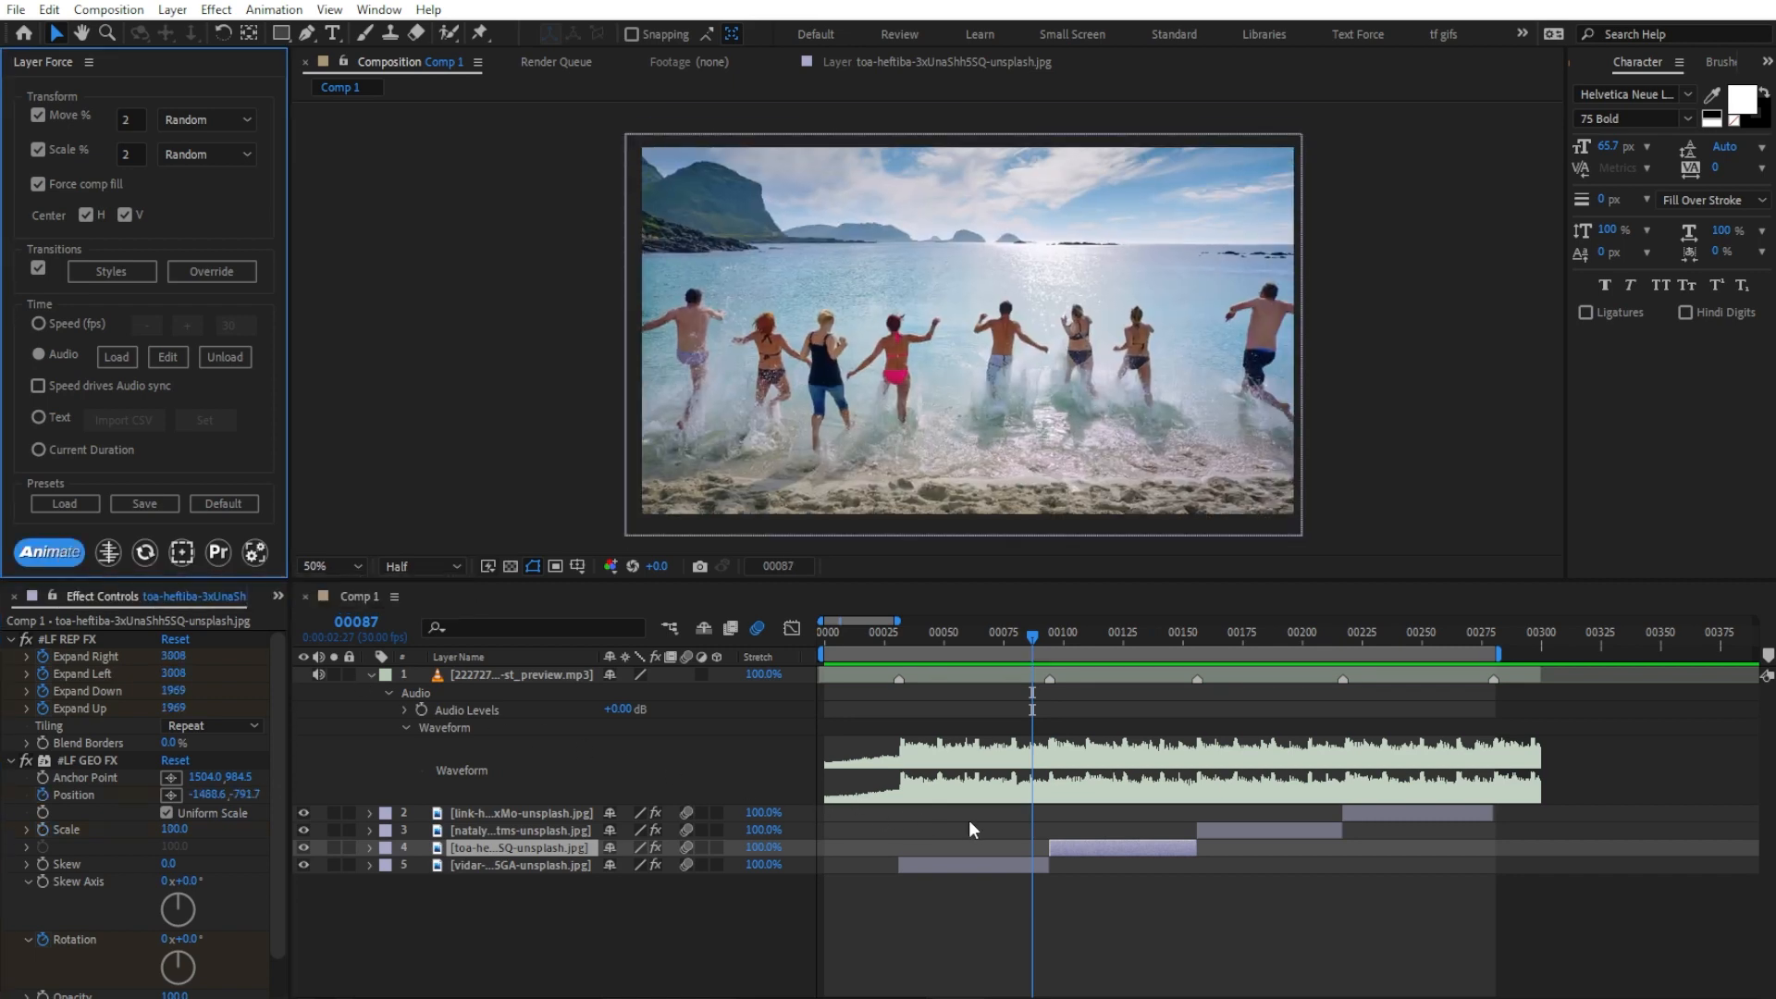
pyautogui.moveTo(1007, 635); pyautogui.dragTo(1392, 699)
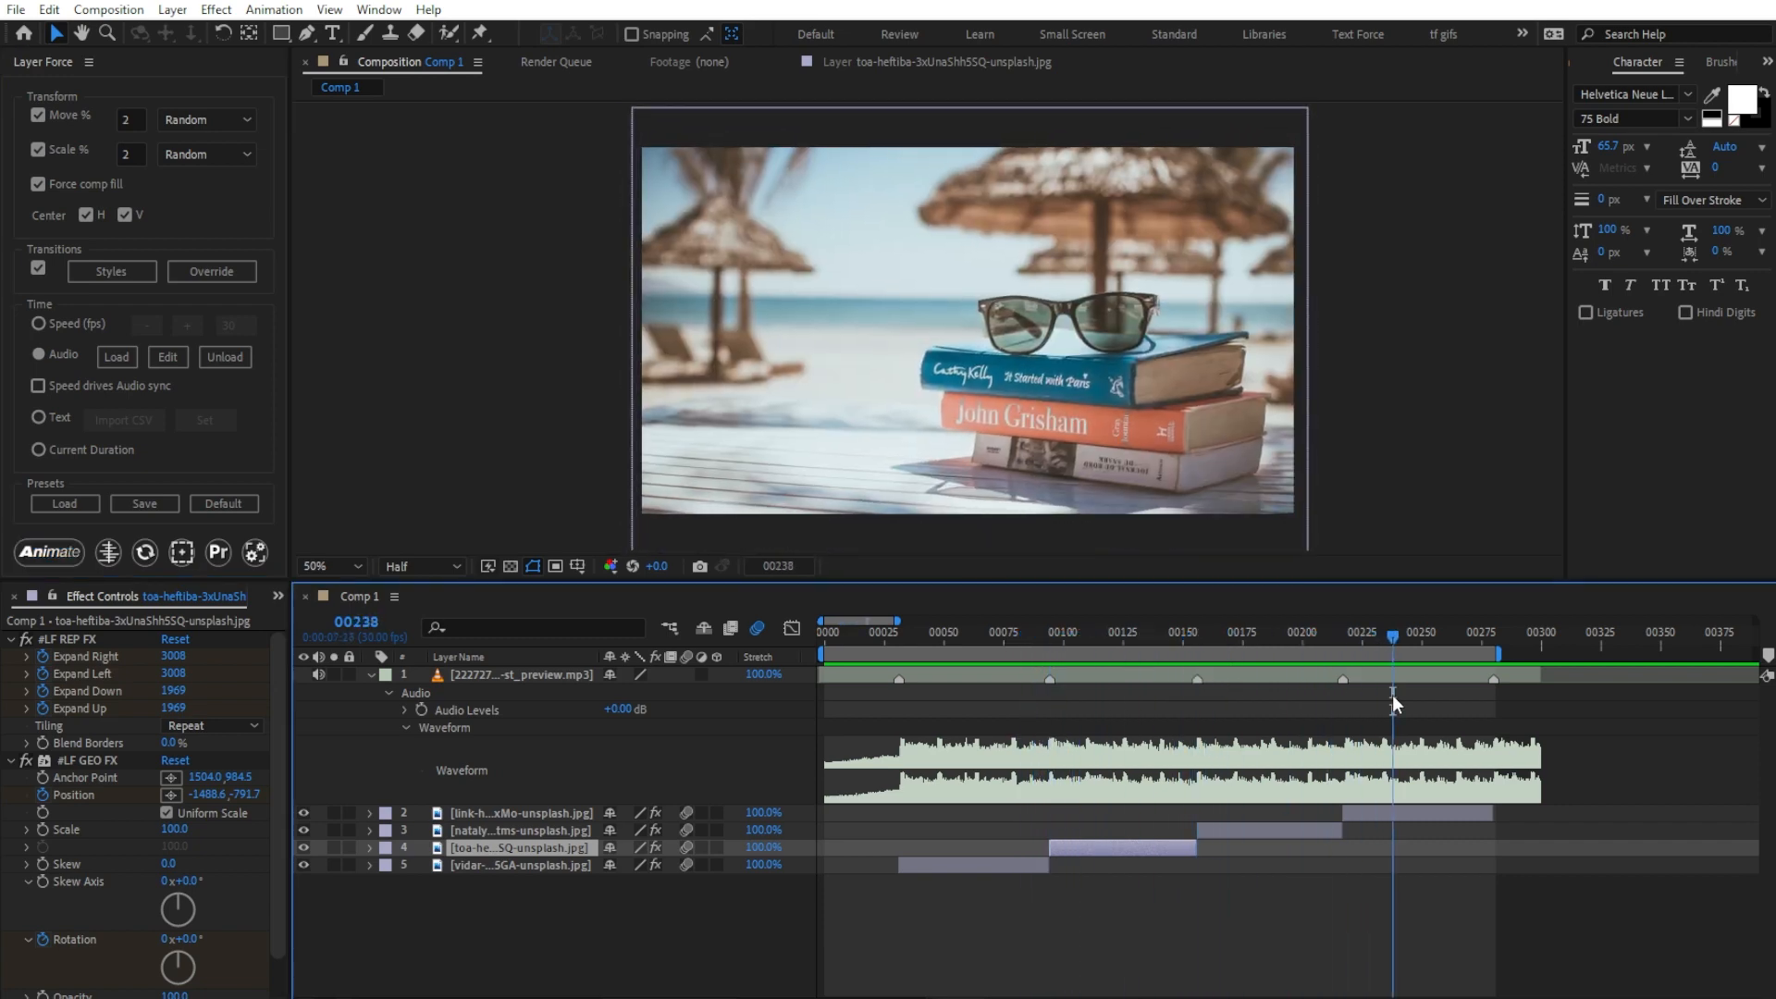
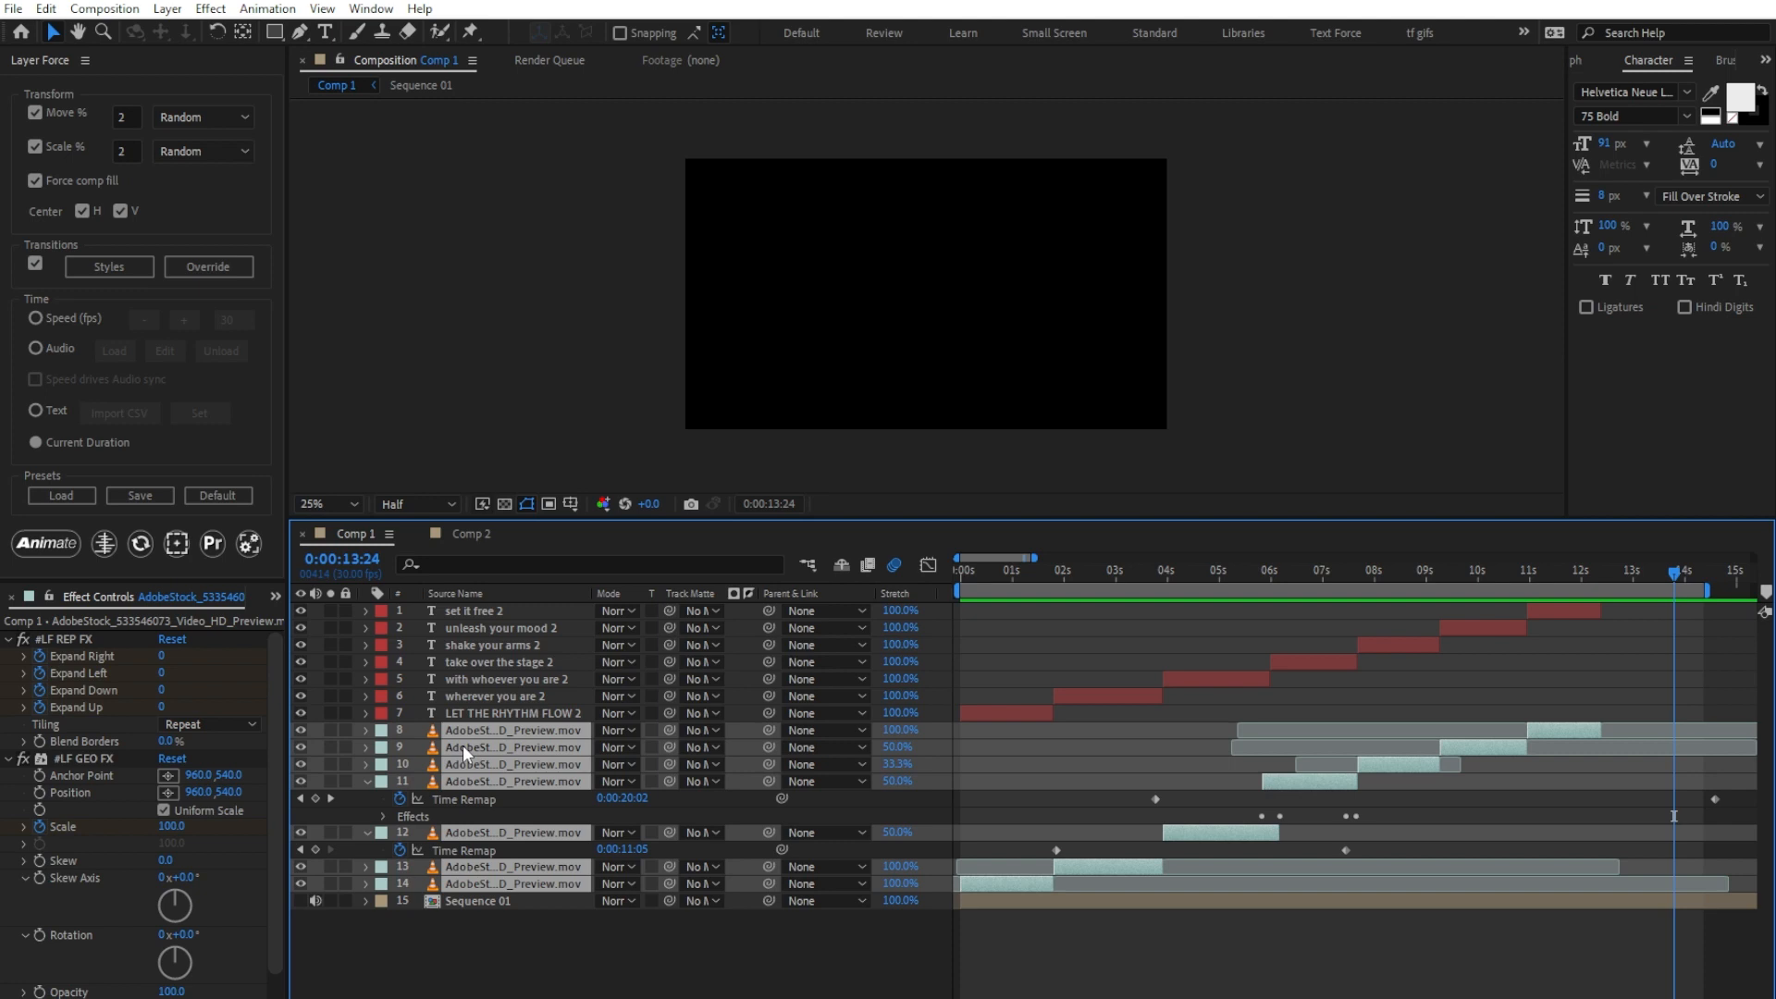
# Step: Open the Text Force panel and enlarge it so that all its controls are accessible
pyautogui.click(372, 9)
pyautogui.click(467, 950)
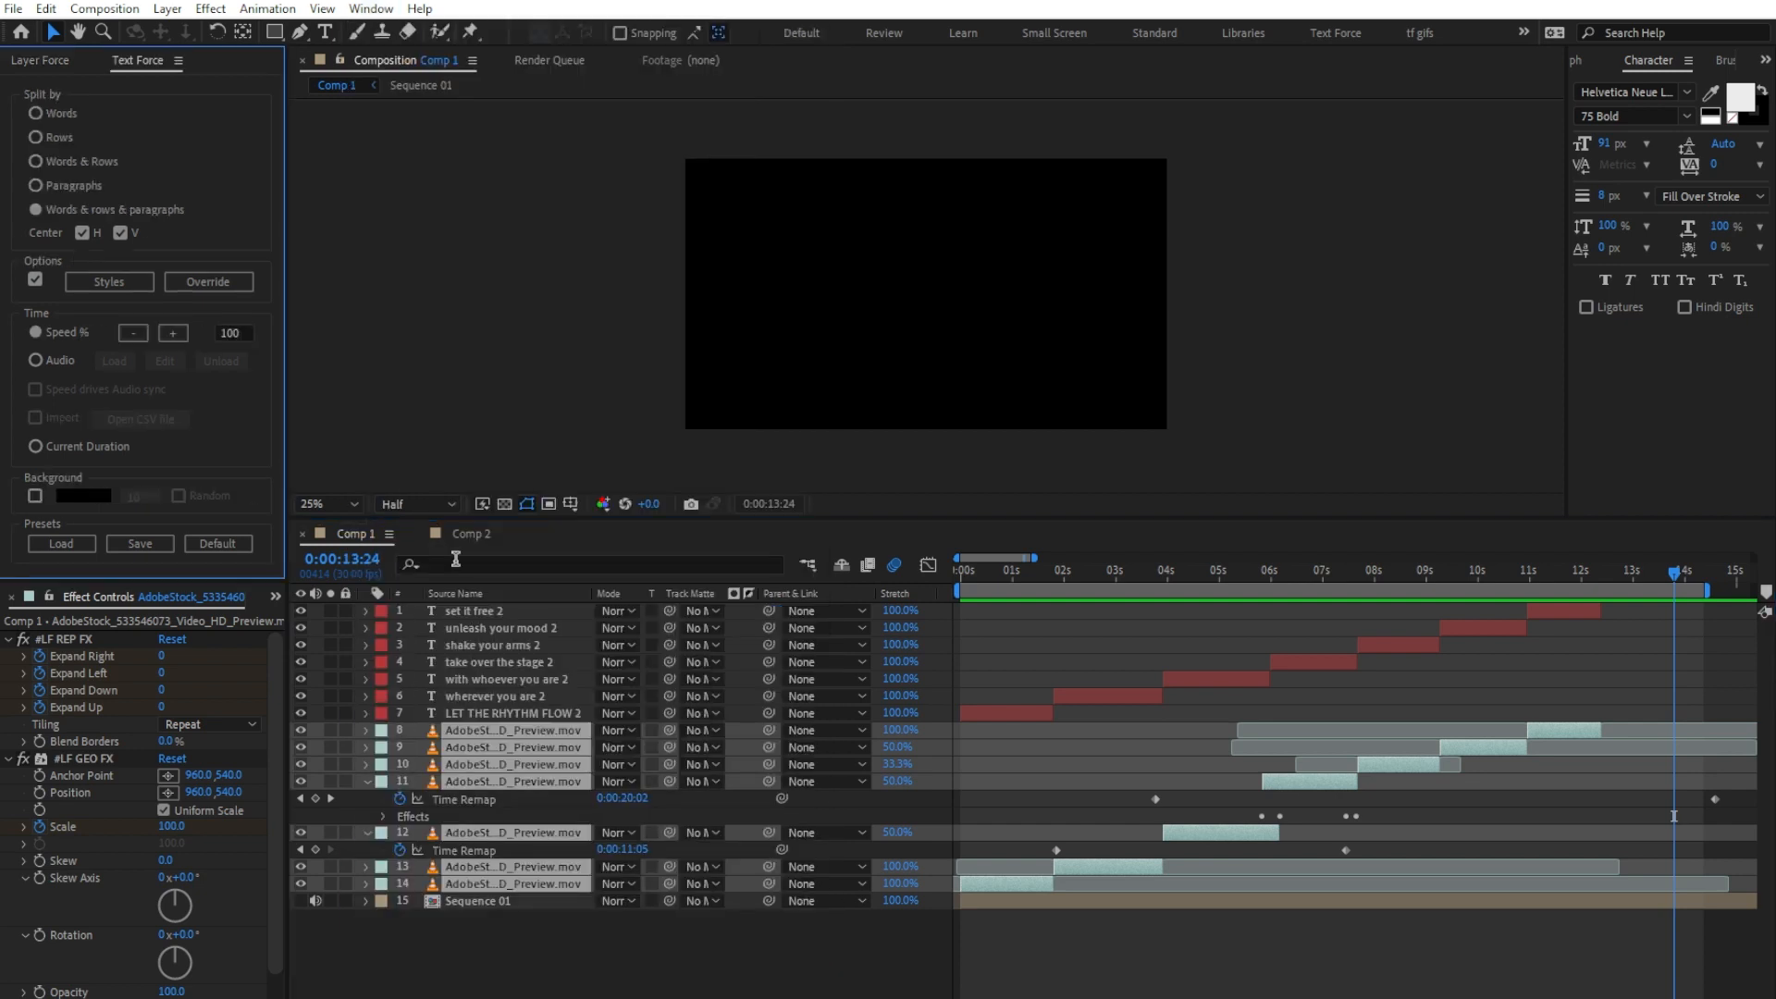
pyautogui.moveTo(222, 581); pyautogui.dragTo(227, 625)
# Step: Animate the seven text layers with Text Force using Current Duration timing and preview the composition from the start
pyautogui.click(479, 617)
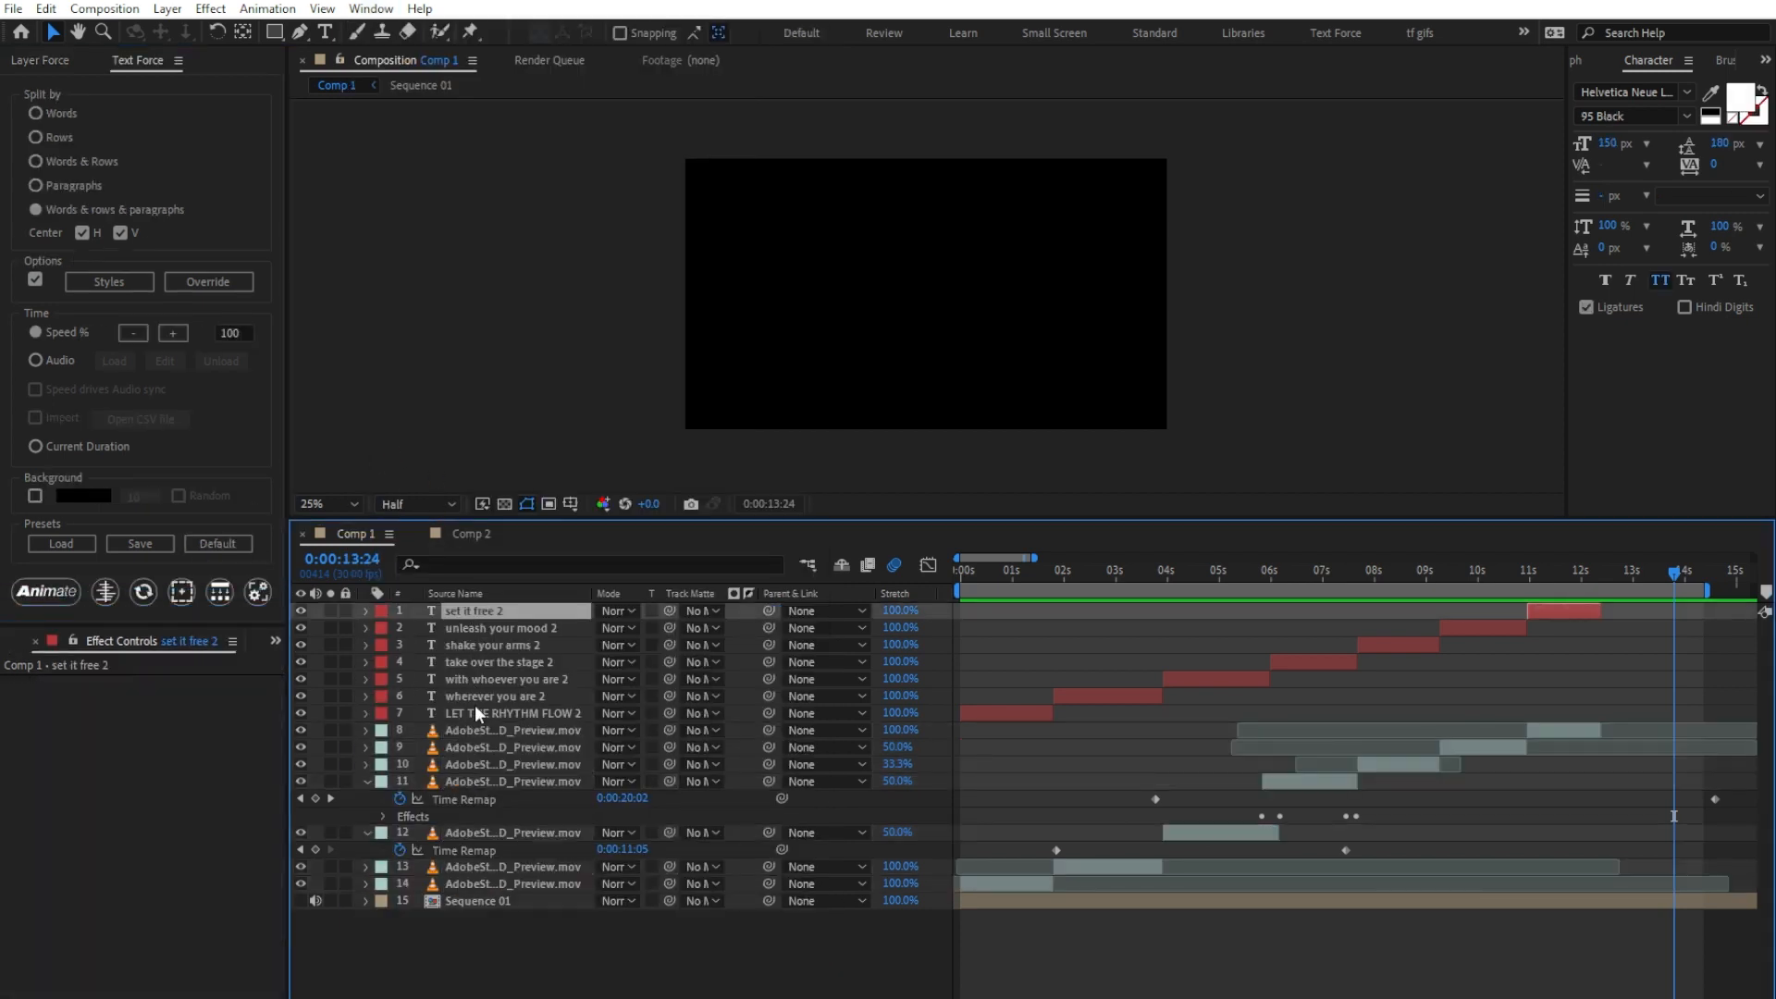
pyautogui.keyDown('shift'); pyautogui.click(479, 713); pyautogui.keyUp('shift')
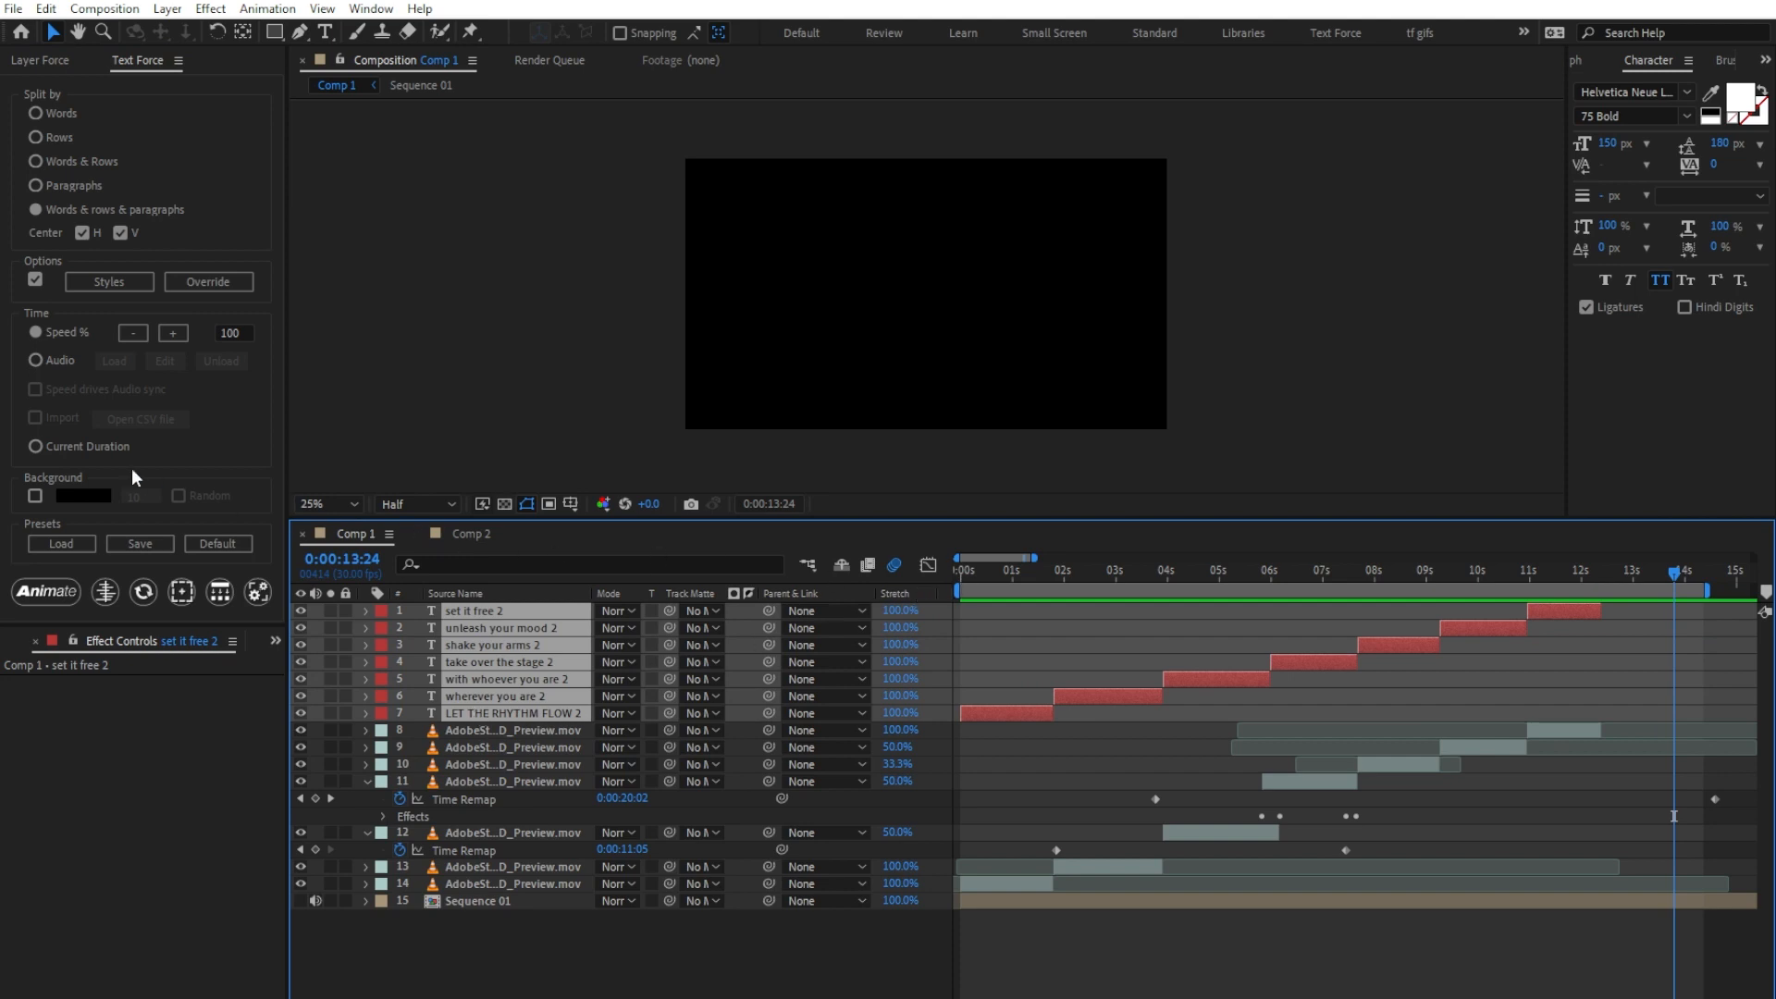
pyautogui.click(97, 447)
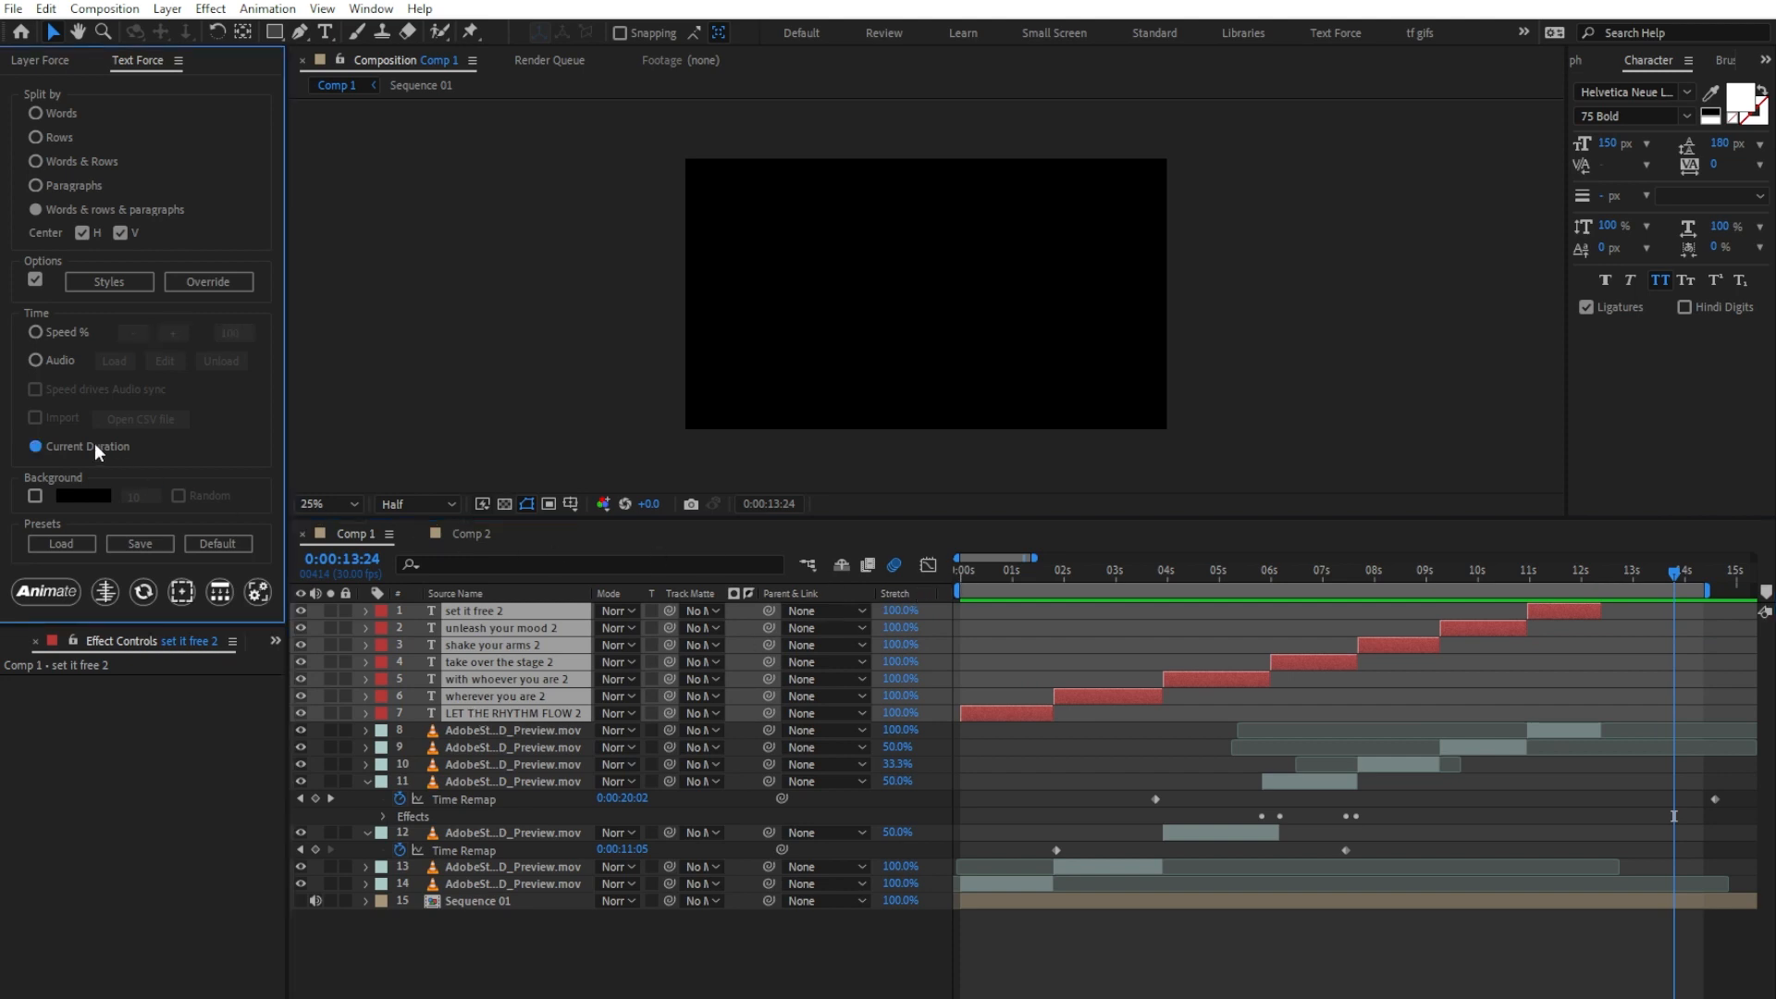
pyautogui.click(39, 593)
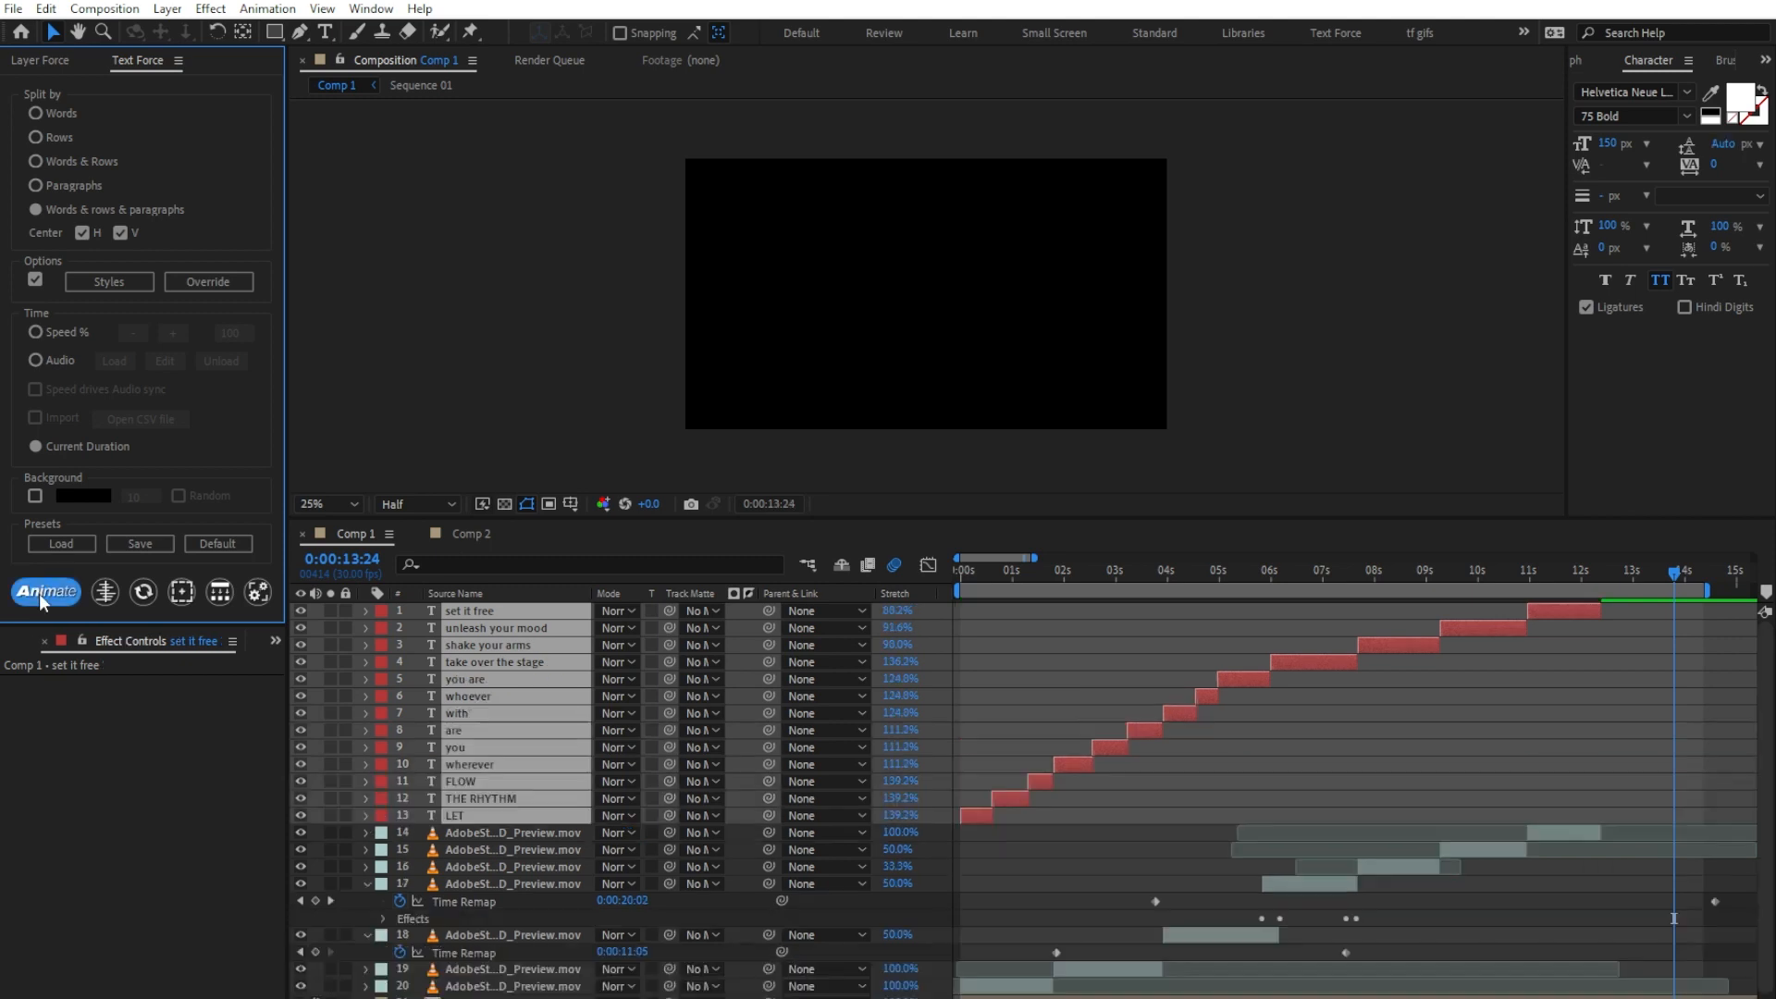
pyautogui.moveTo(979, 572); pyautogui.dragTo(944, 573)
pyautogui.press('space')
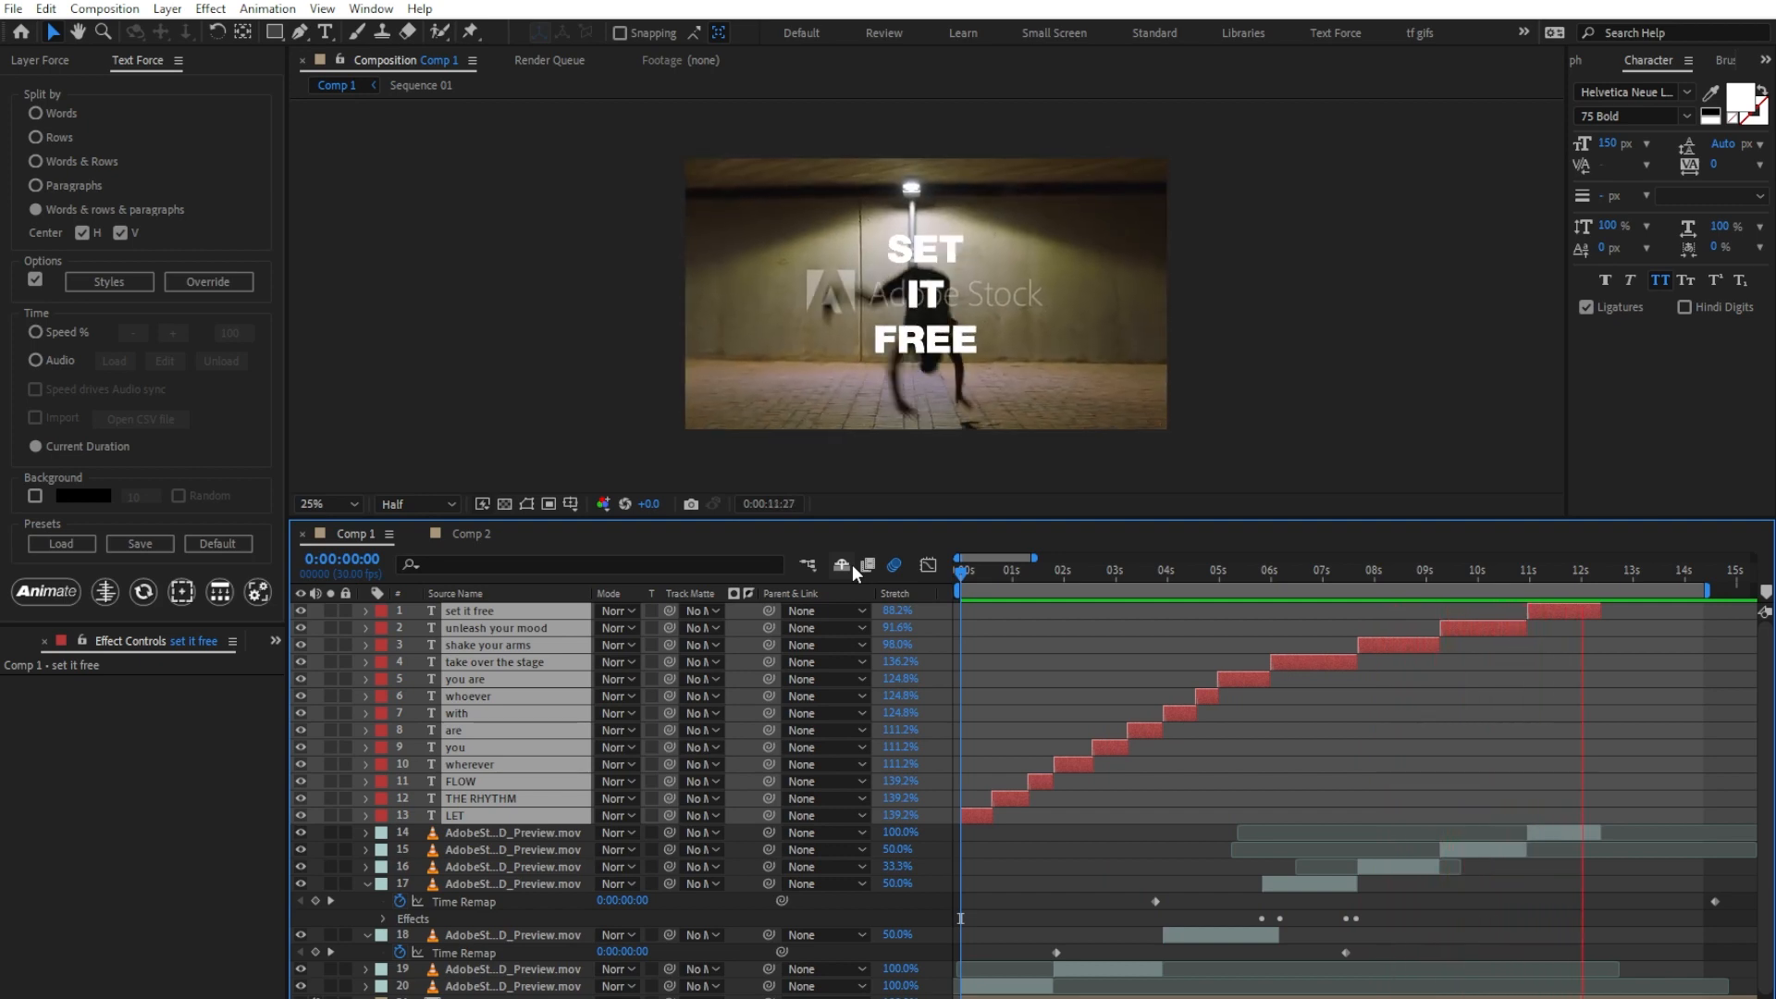
pyautogui.press('space')
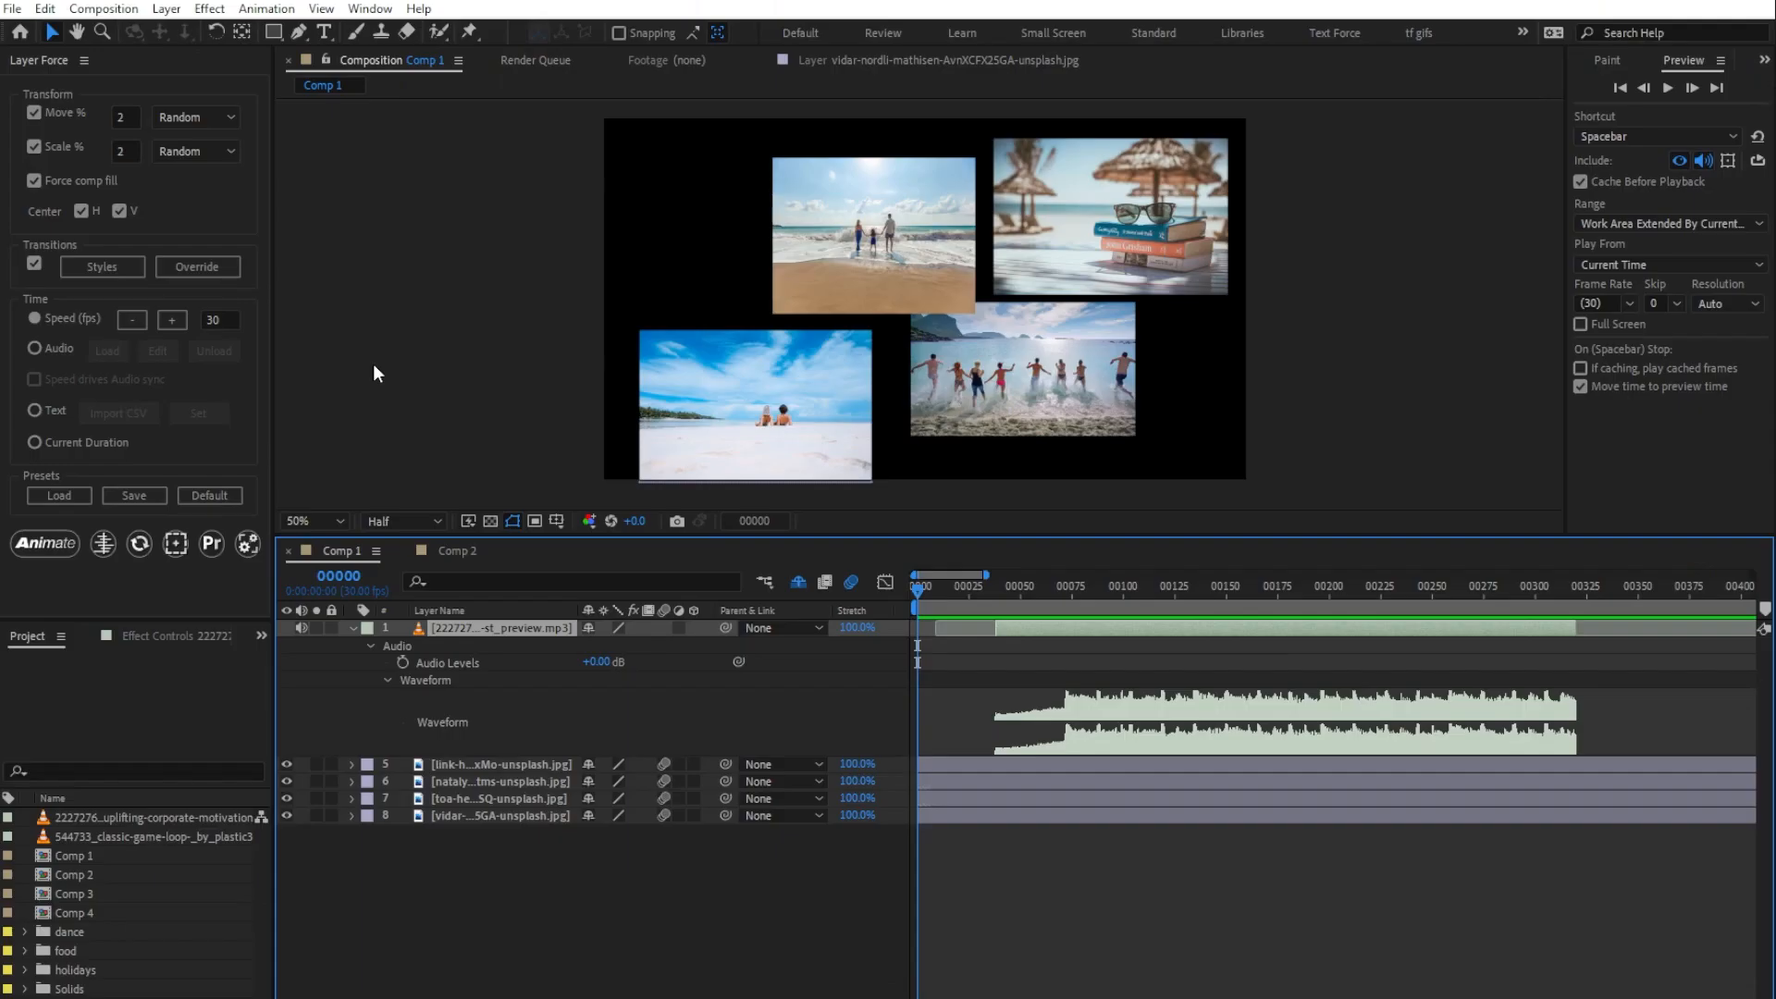
# Step: Load the mp3 layer as the Audio timing source and generate its markers with a threshold of 42.8
pyautogui.click(33, 348)
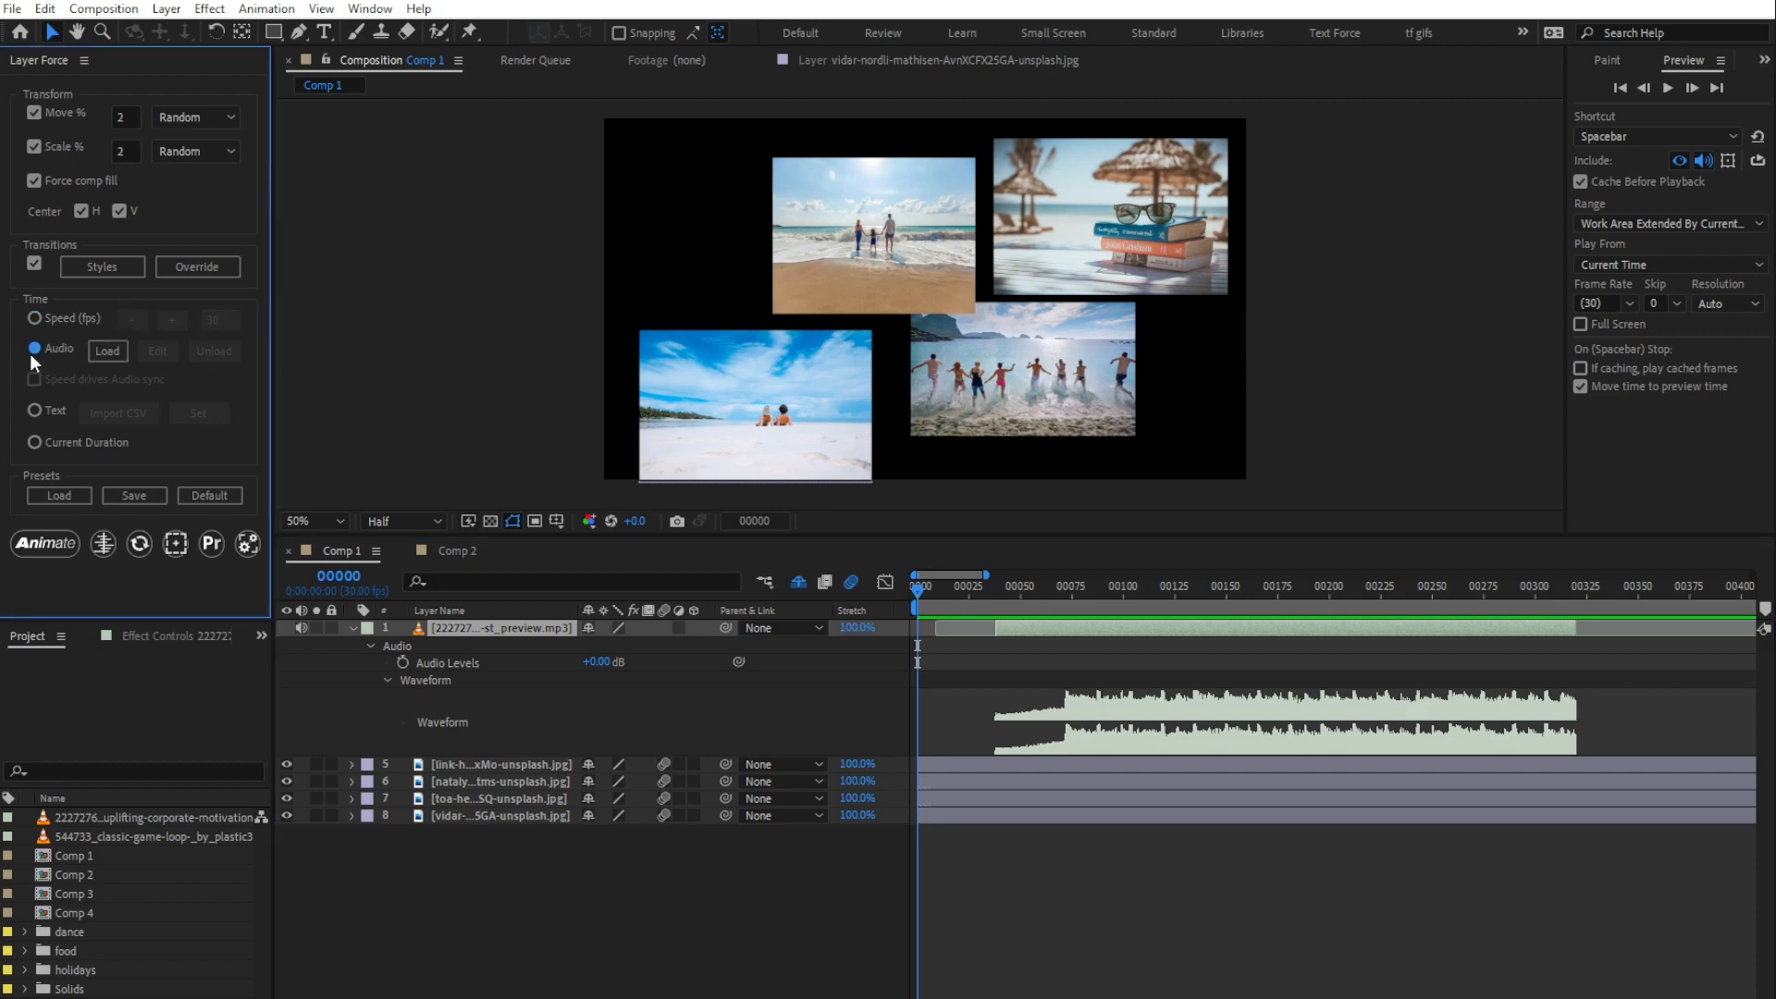
pyautogui.click(104, 352)
pyautogui.click(154, 357)
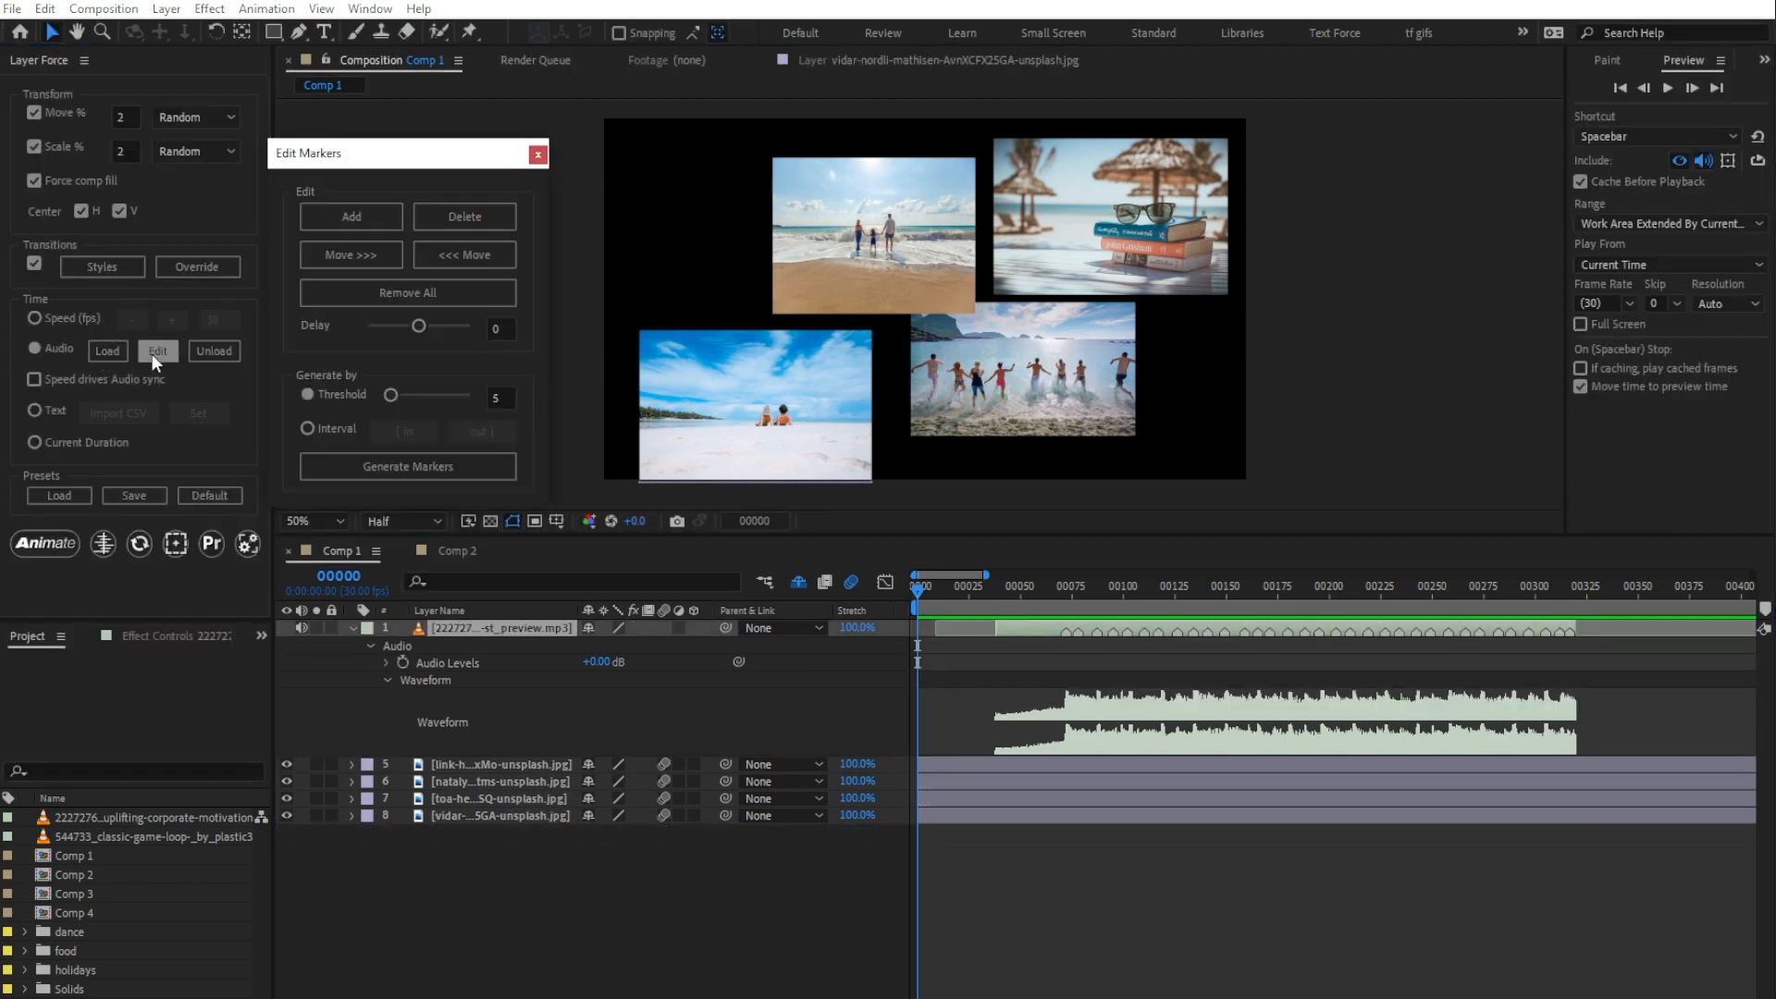
pyautogui.moveTo(390, 390); pyautogui.dragTo(421, 394)
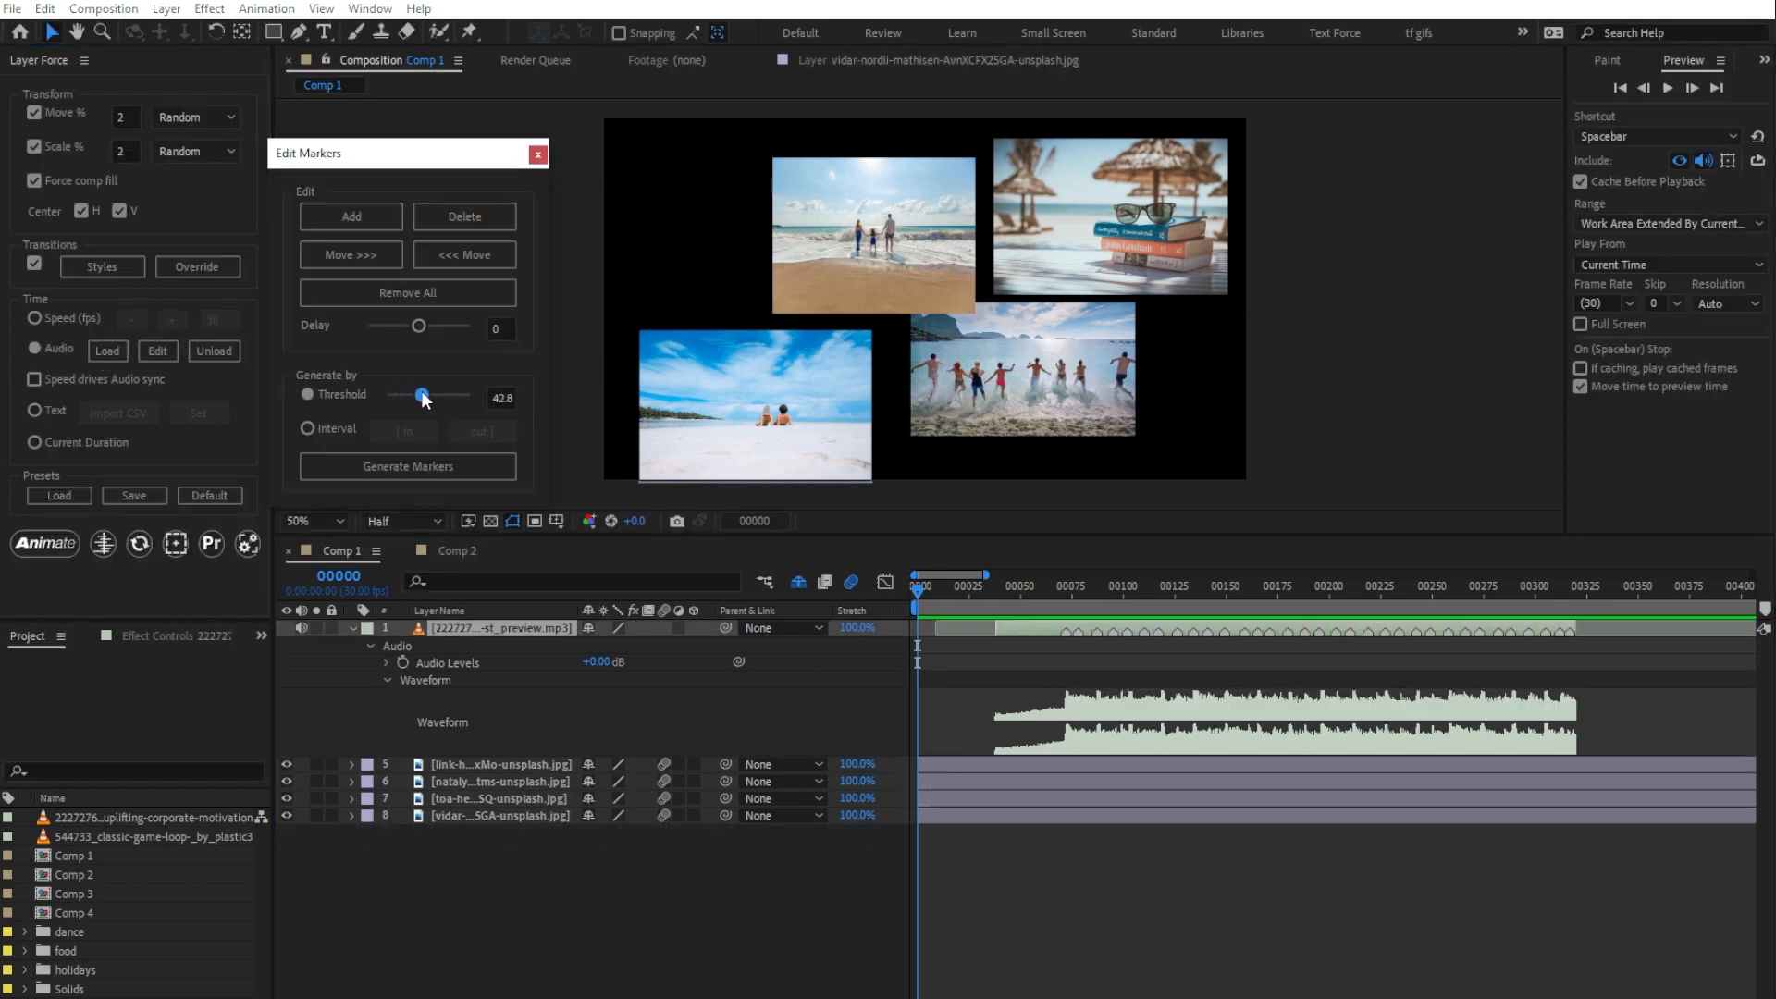
pyautogui.click(425, 466)
pyautogui.click(538, 155)
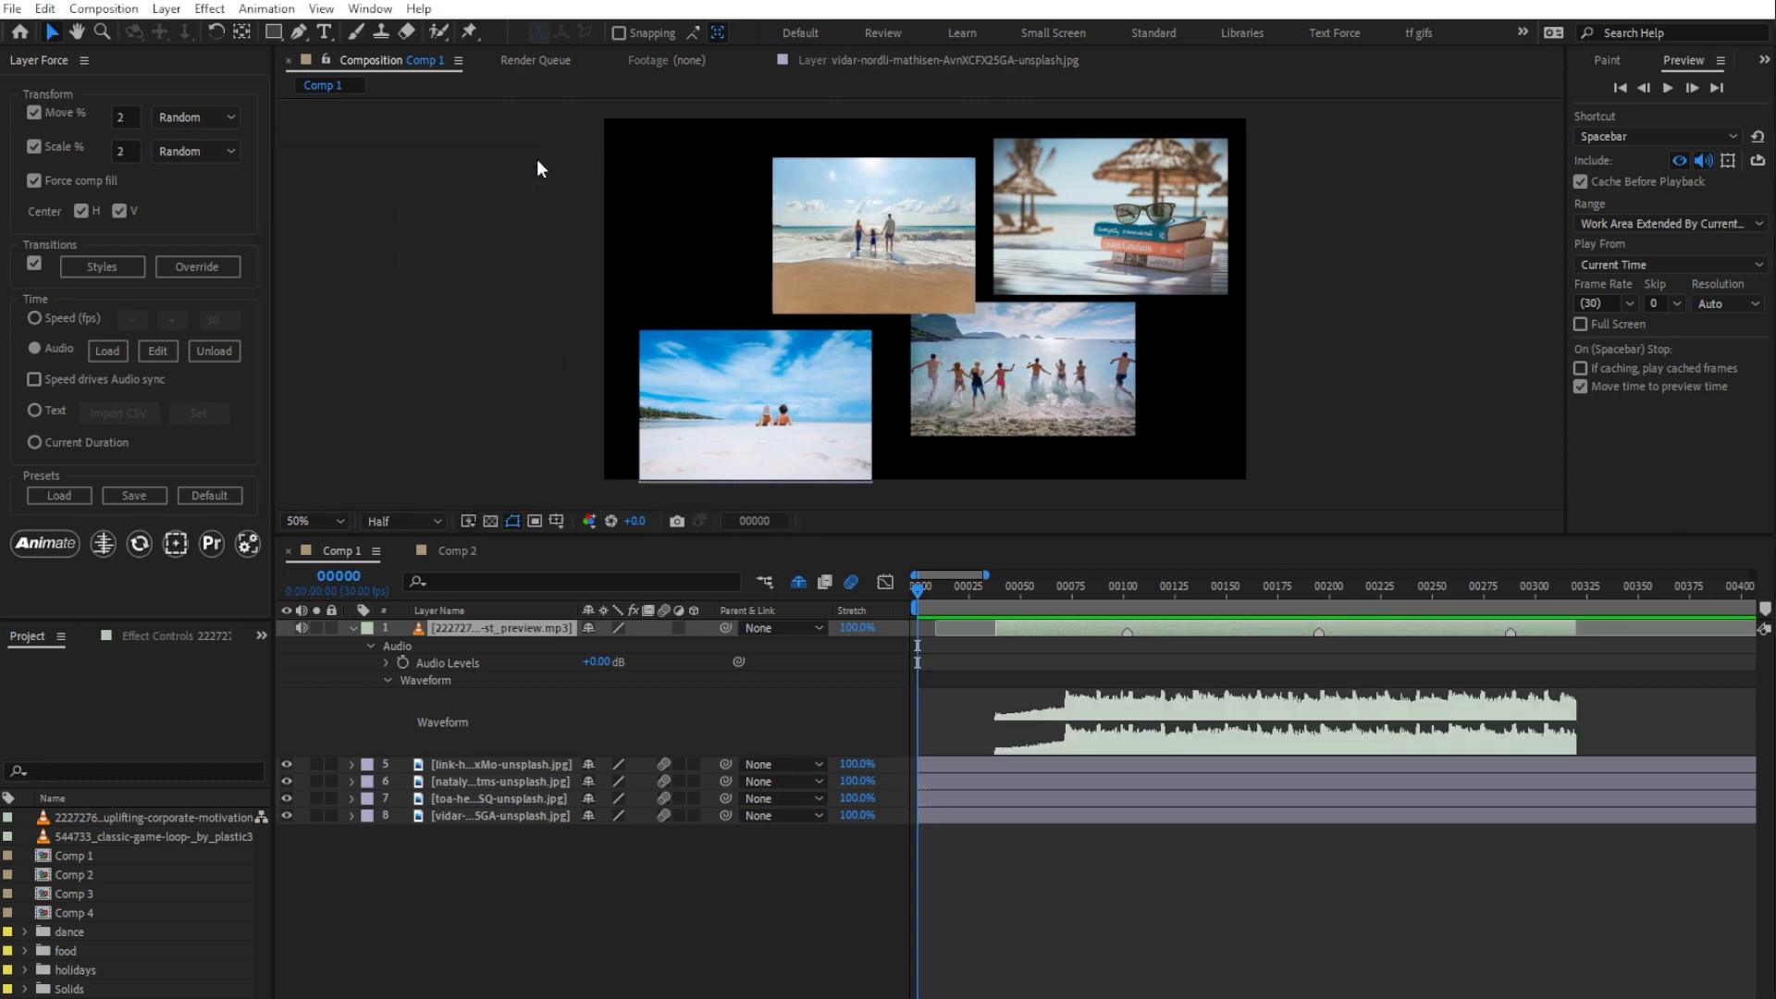
# Step: Animate the four image layers to the audio markers and preview the result
pyautogui.moveTo(490, 858); pyautogui.dragTo(475, 770)
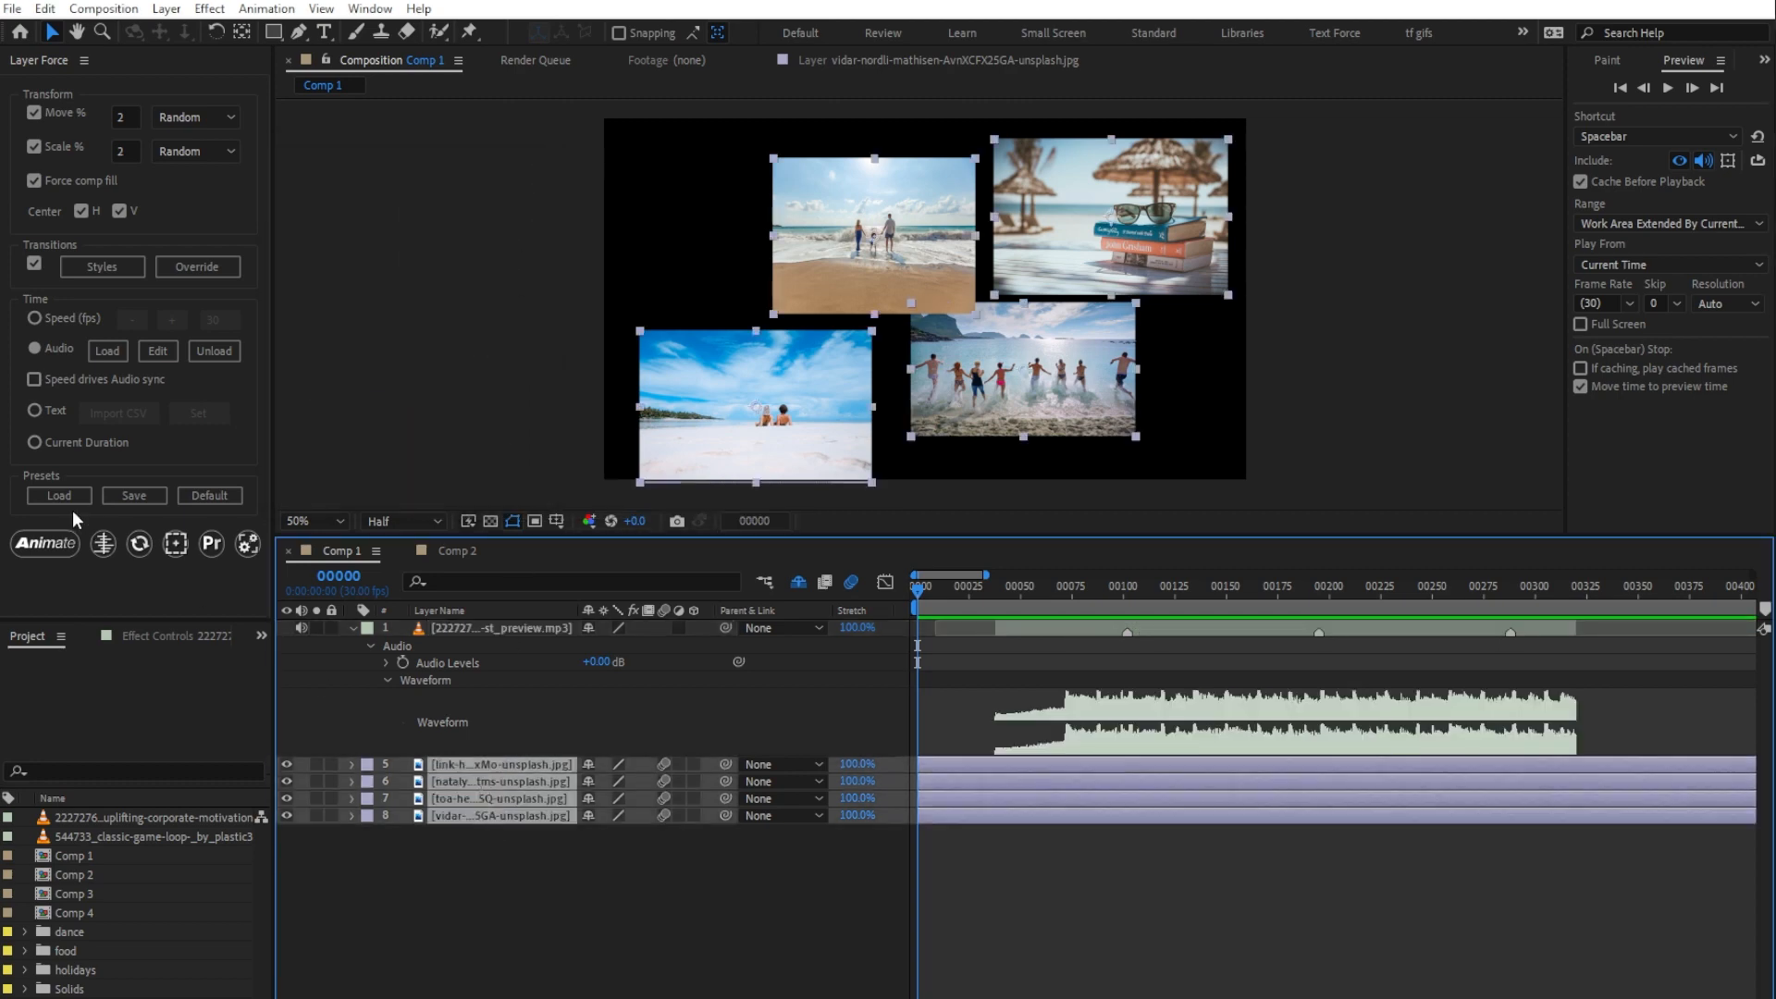
pyautogui.click(41, 544)
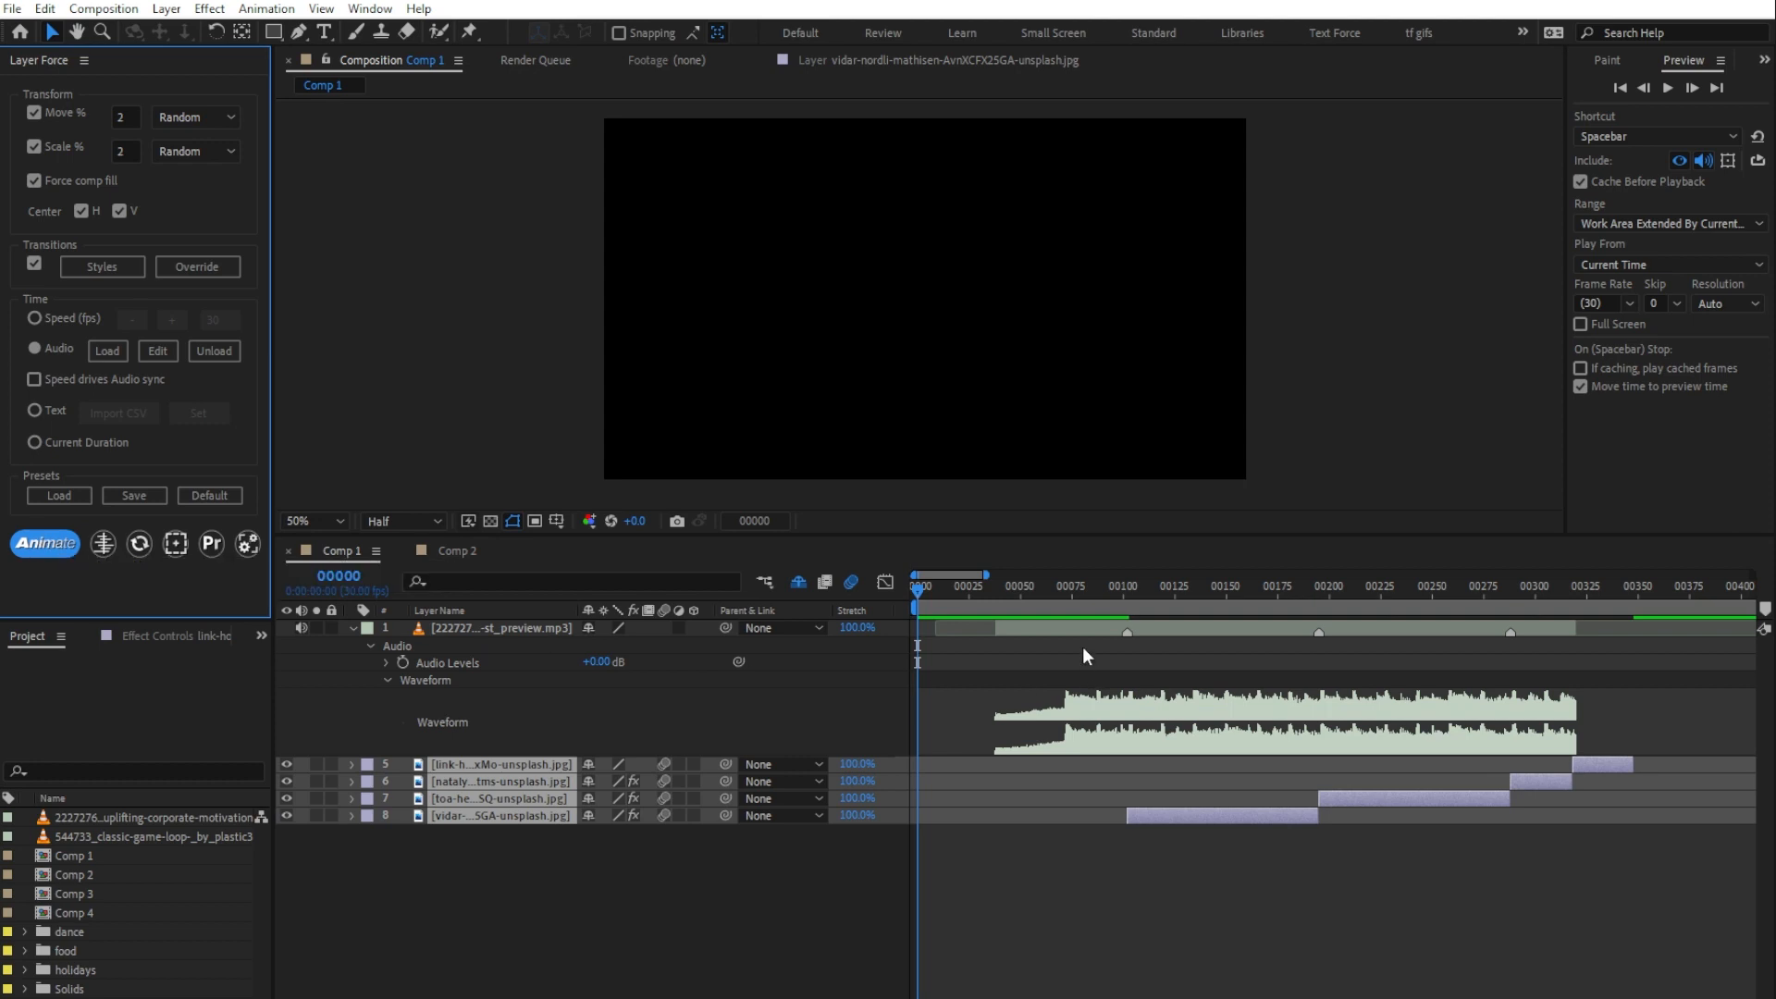
pyautogui.click(1041, 592)
pyautogui.press('space')
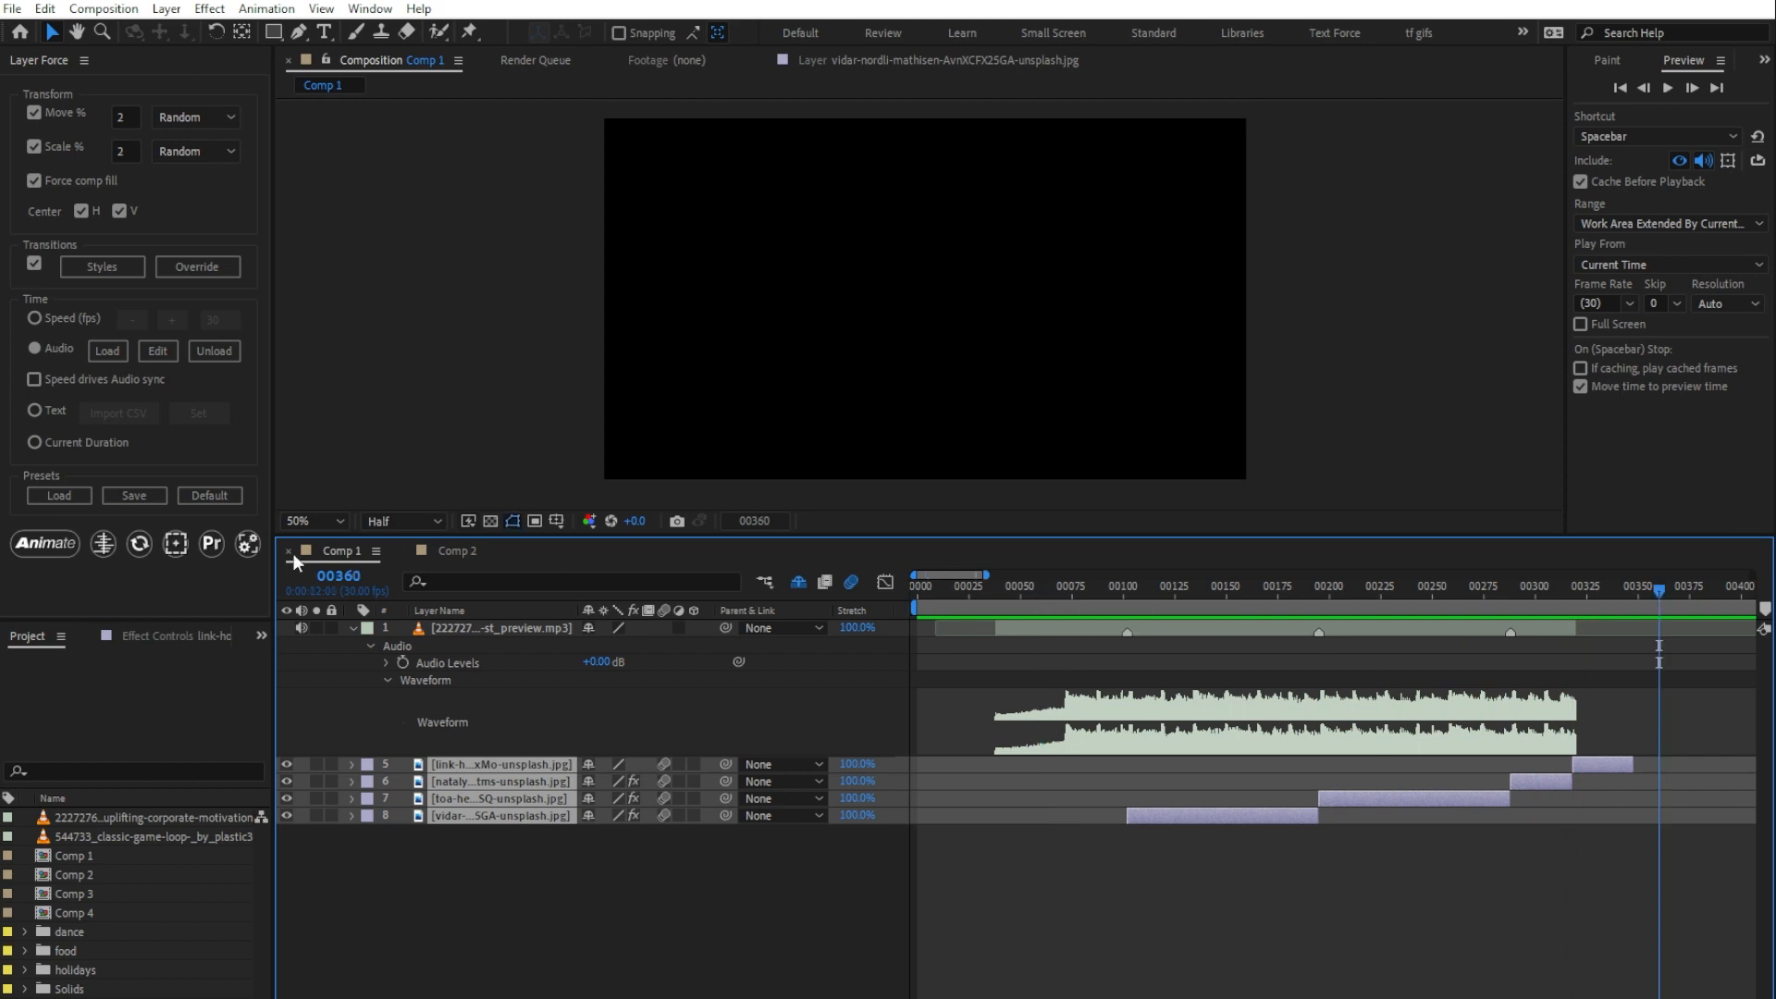
# Step: Open Adjust Cuts, set the current time to frame 71 and select only image layer 9
pyautogui.click(108, 543)
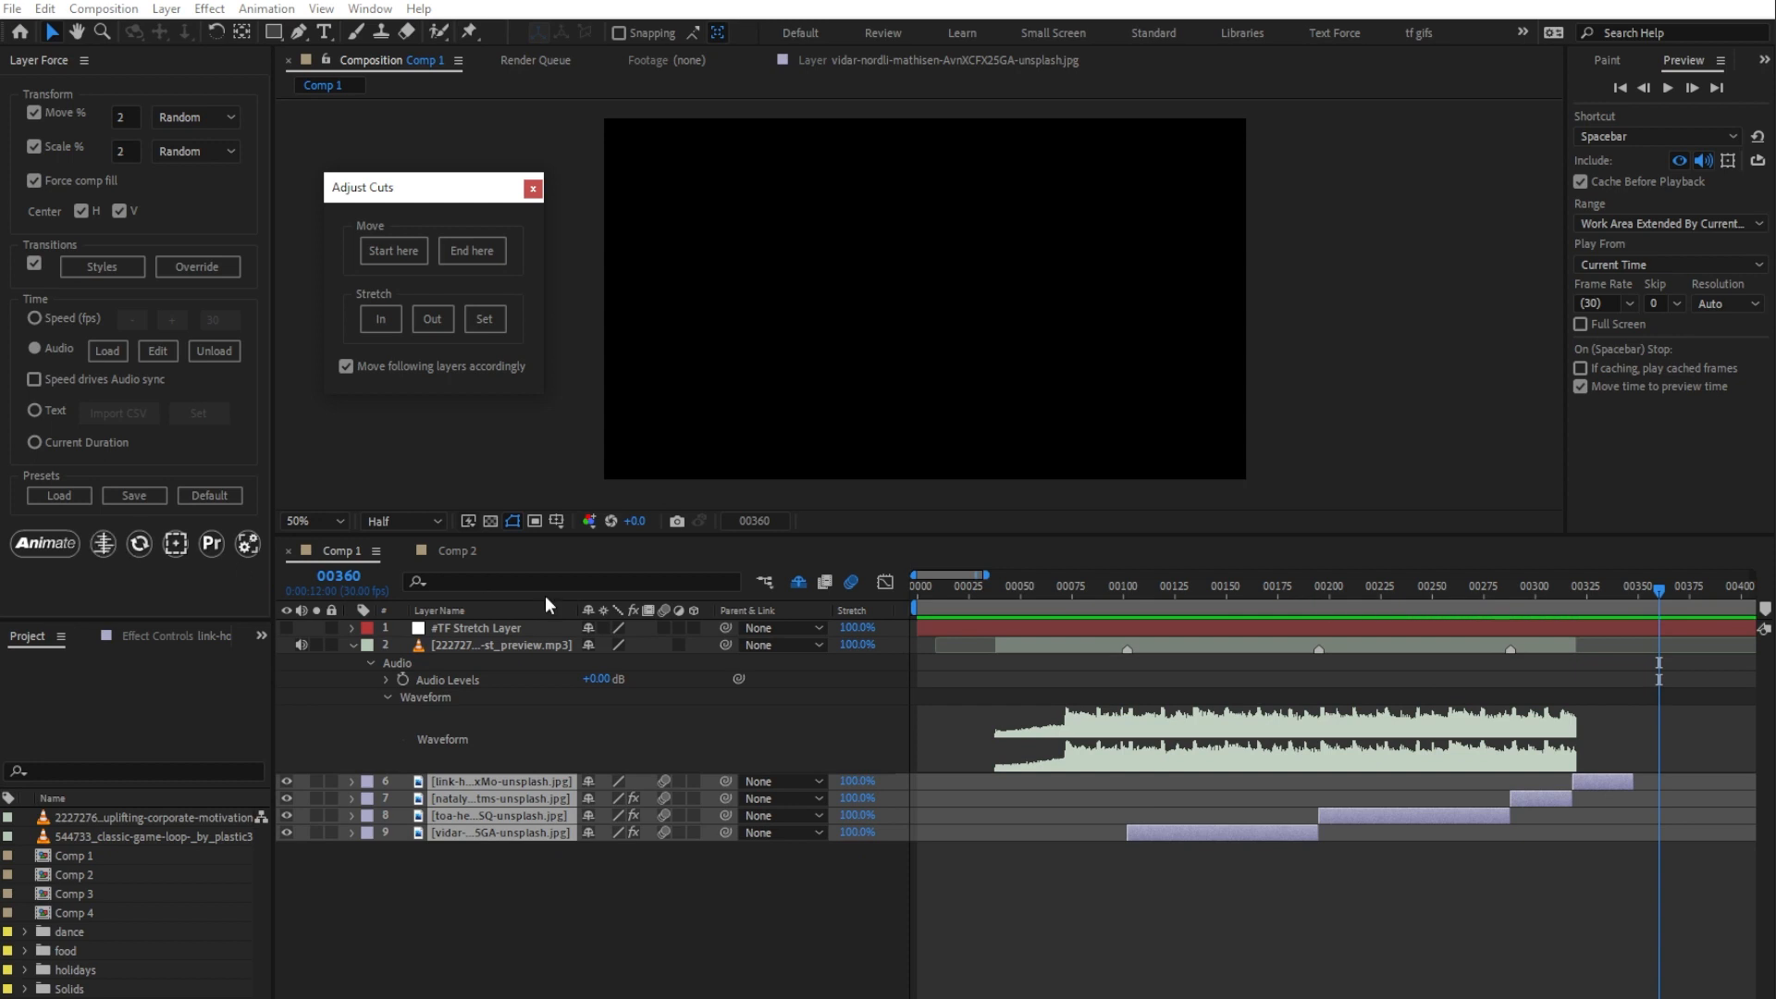
pyautogui.moveTo(1056, 592); pyautogui.dragTo(1063, 595)
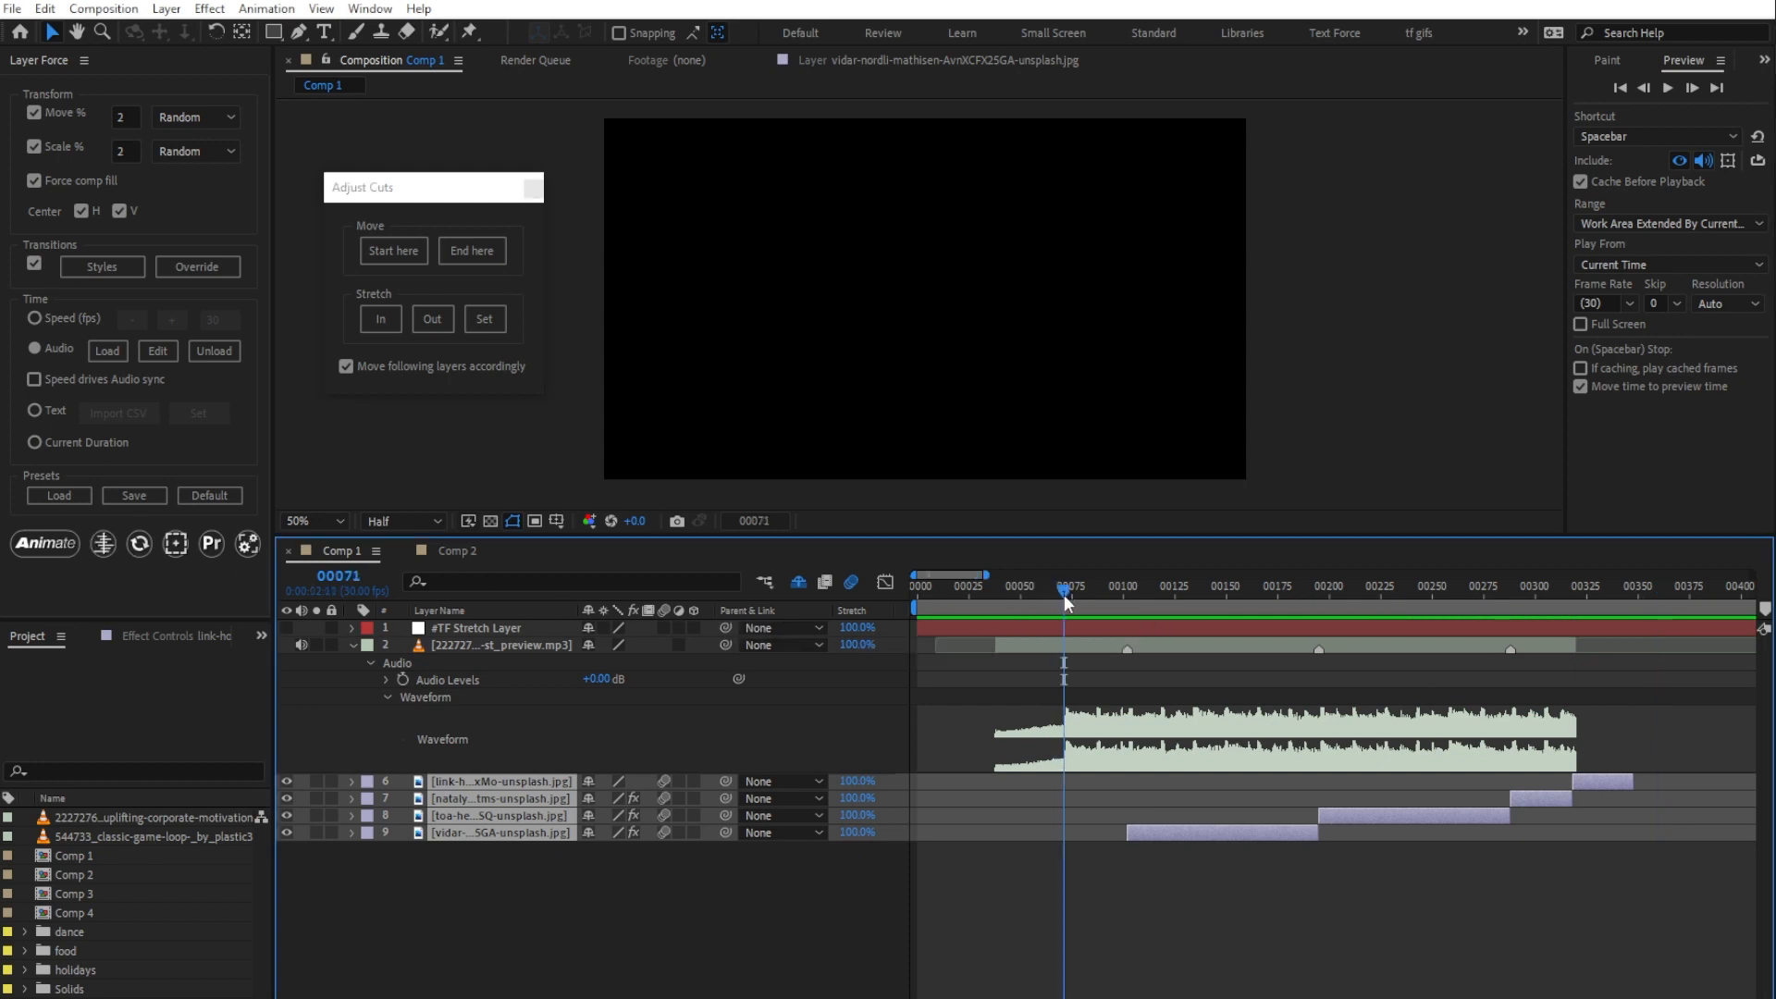
pyautogui.click(553, 833)
# Step: Try starting image layer 9 at frame 71 without moving the following layers, and undo the move
pyautogui.click(344, 366)
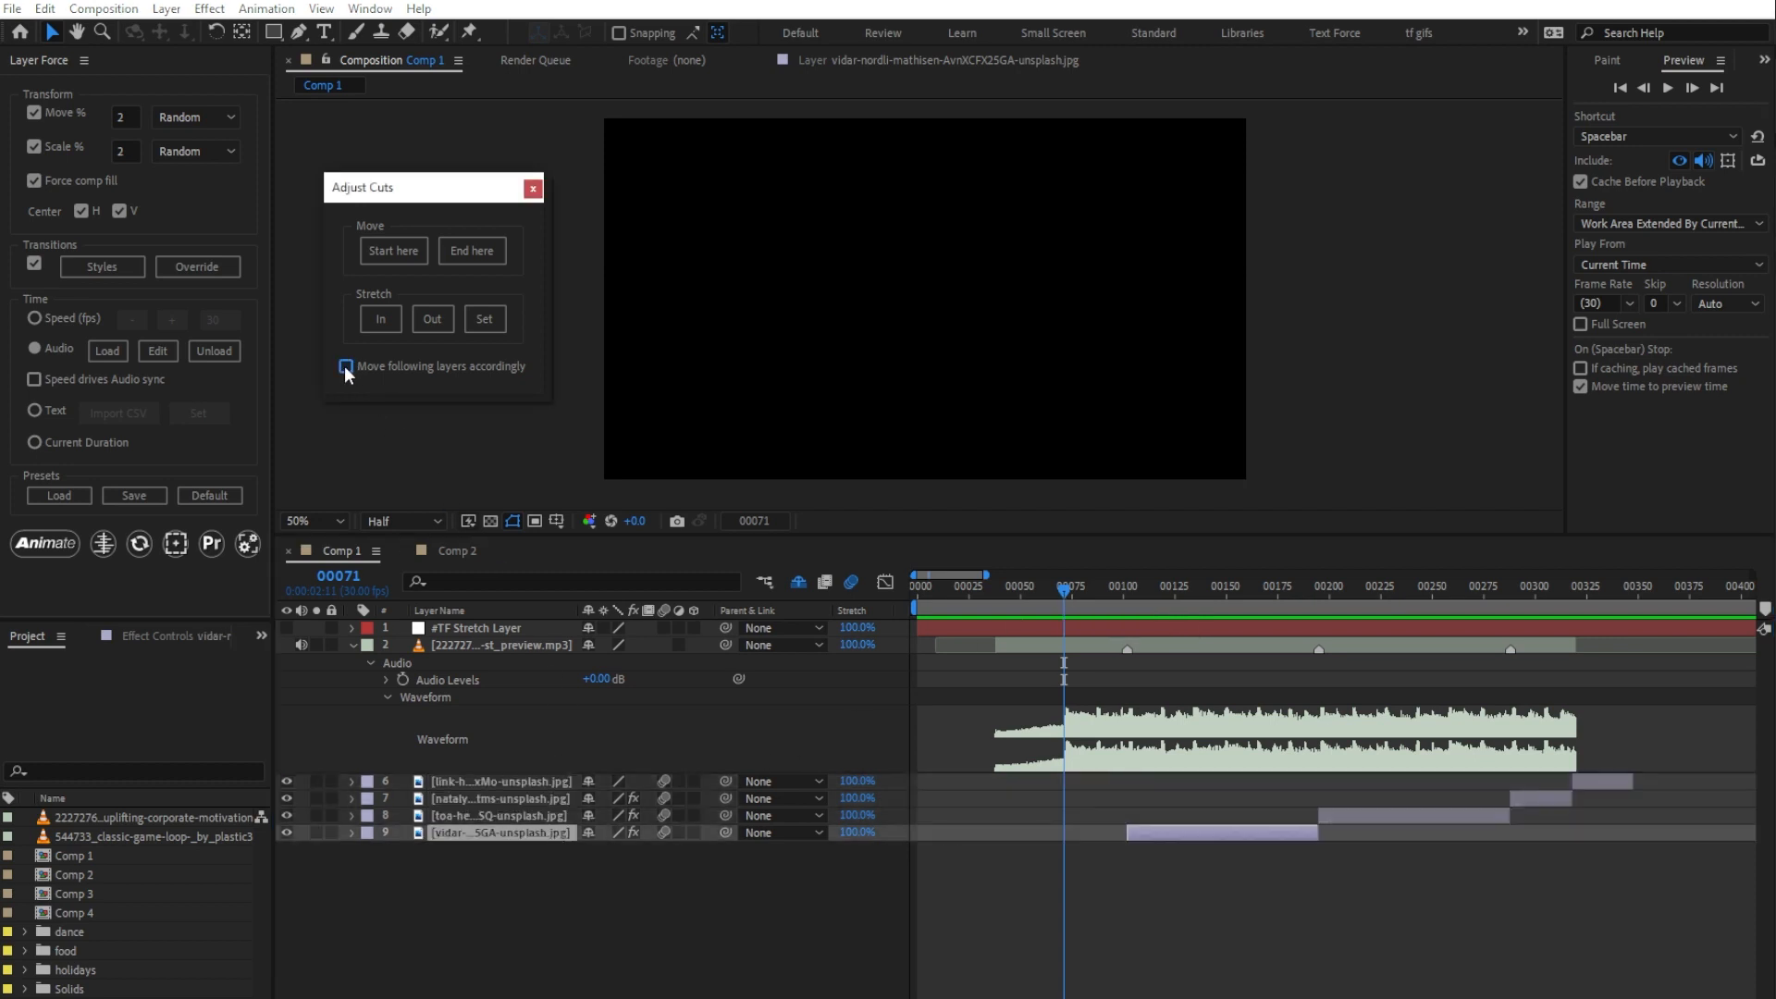
pyautogui.click(390, 253)
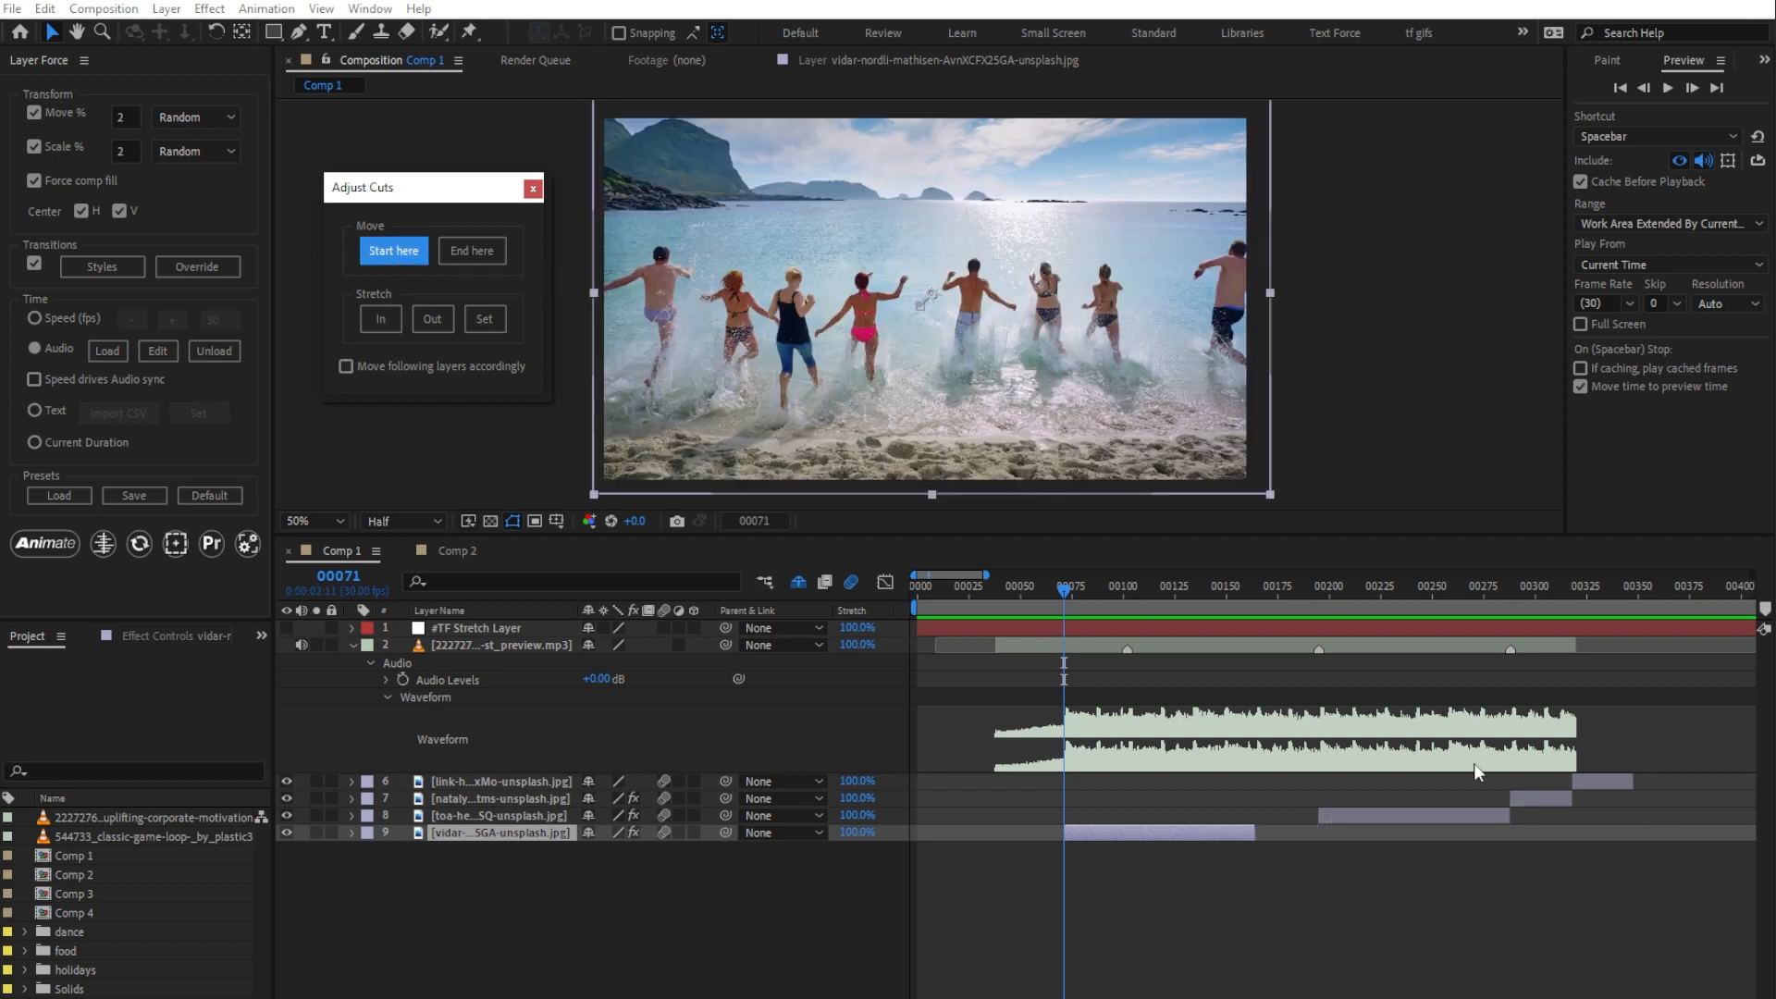
pyautogui.click(1223, 831)
pyautogui.hotkey('ctrl', 'z')
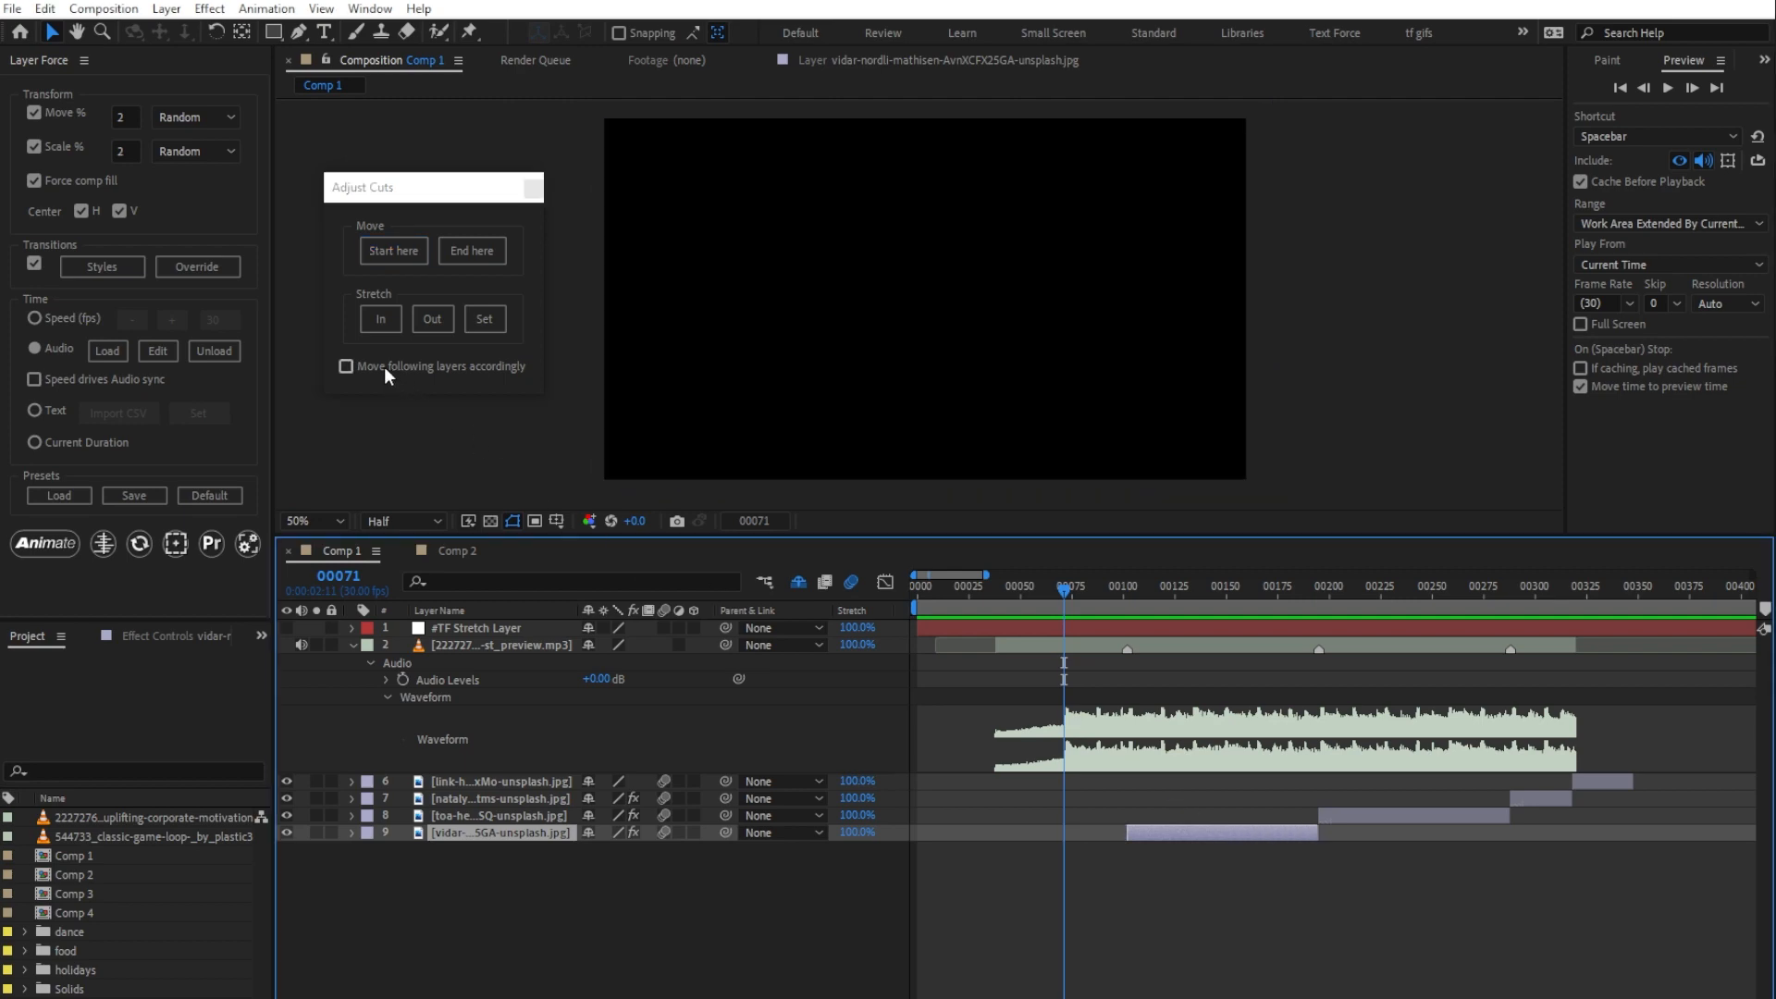
# Step: Enable moving the following layers accordingly and move image layer 9 to start at frame 71
pyautogui.click(385, 366)
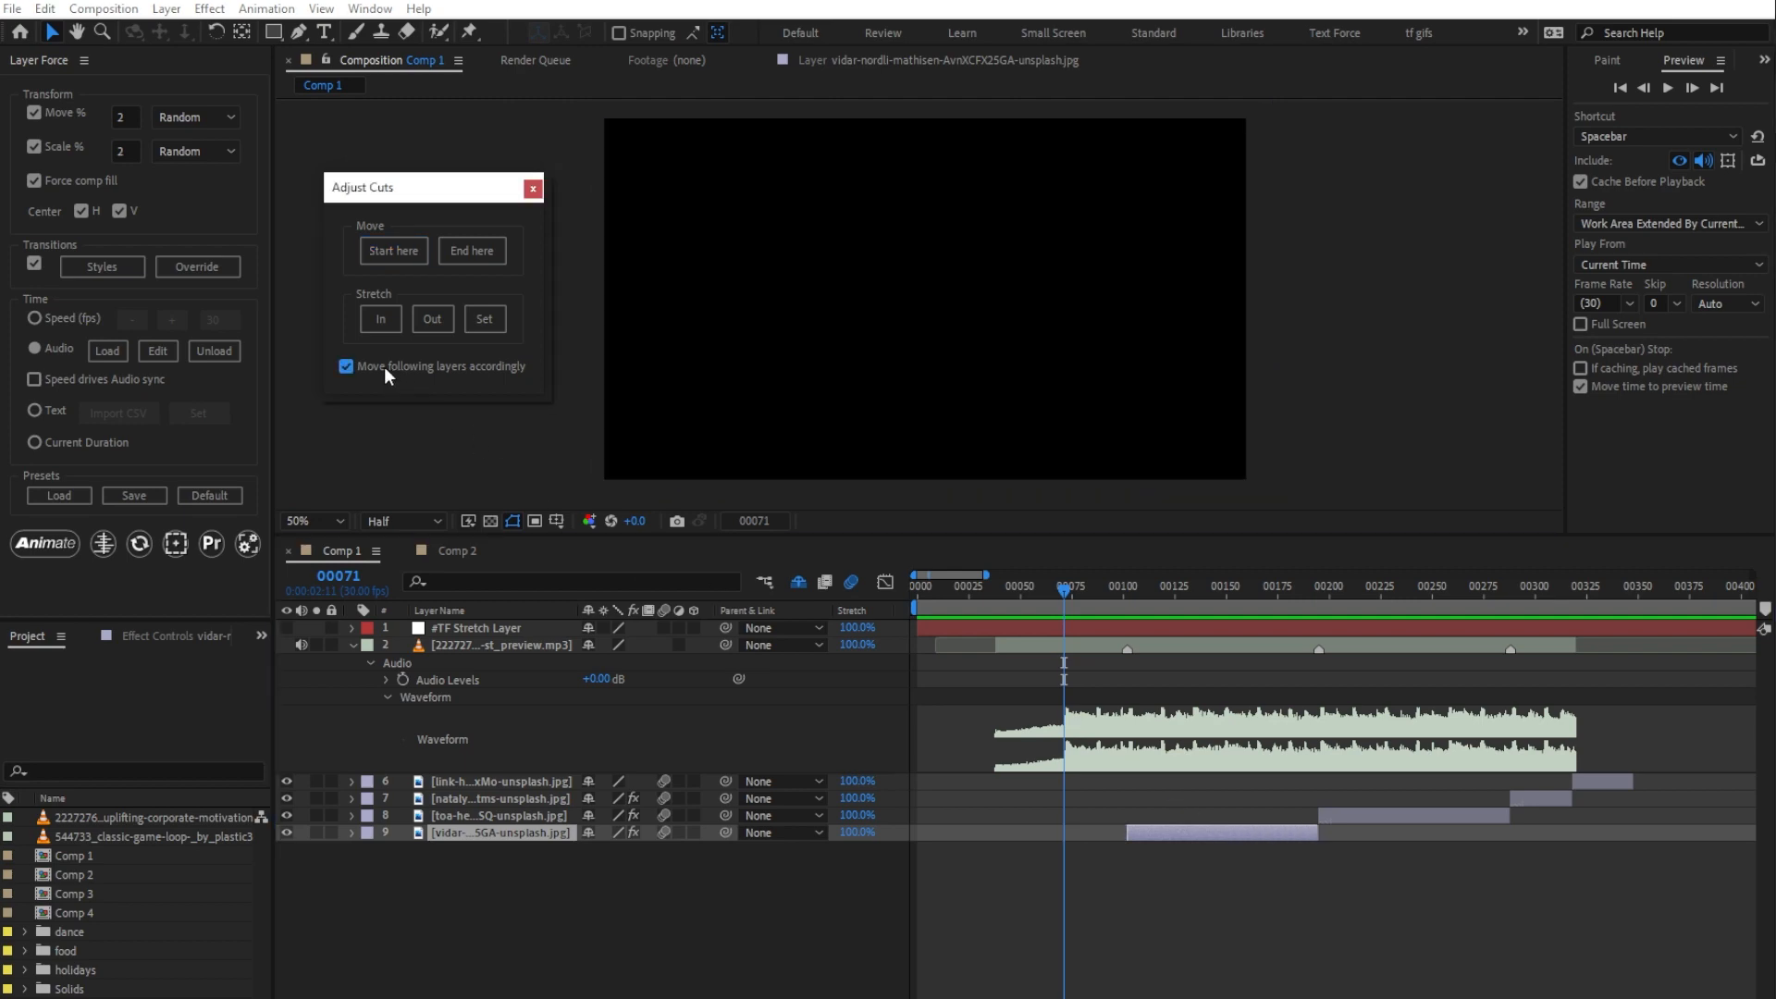
pyautogui.click(403, 246)
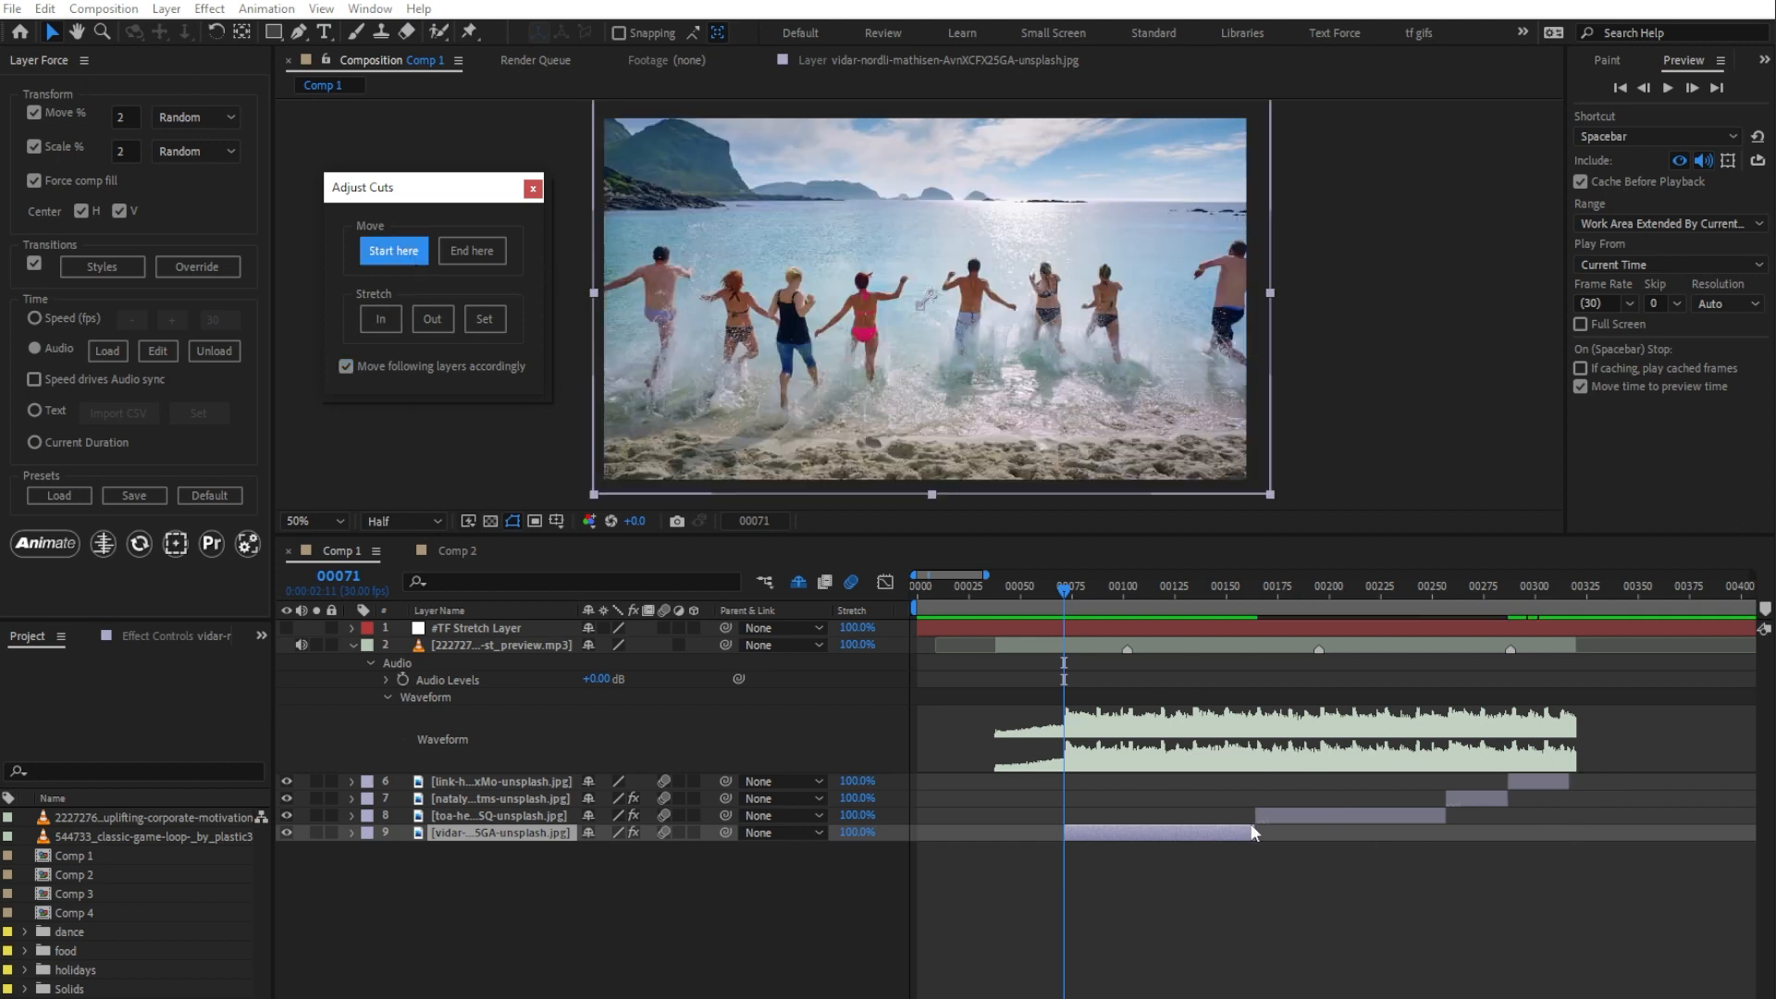
# Step: Try moving image layer 9 and its following layers so that layer 9 ends at frame 117, and undo the move
pyautogui.click(1158, 585)
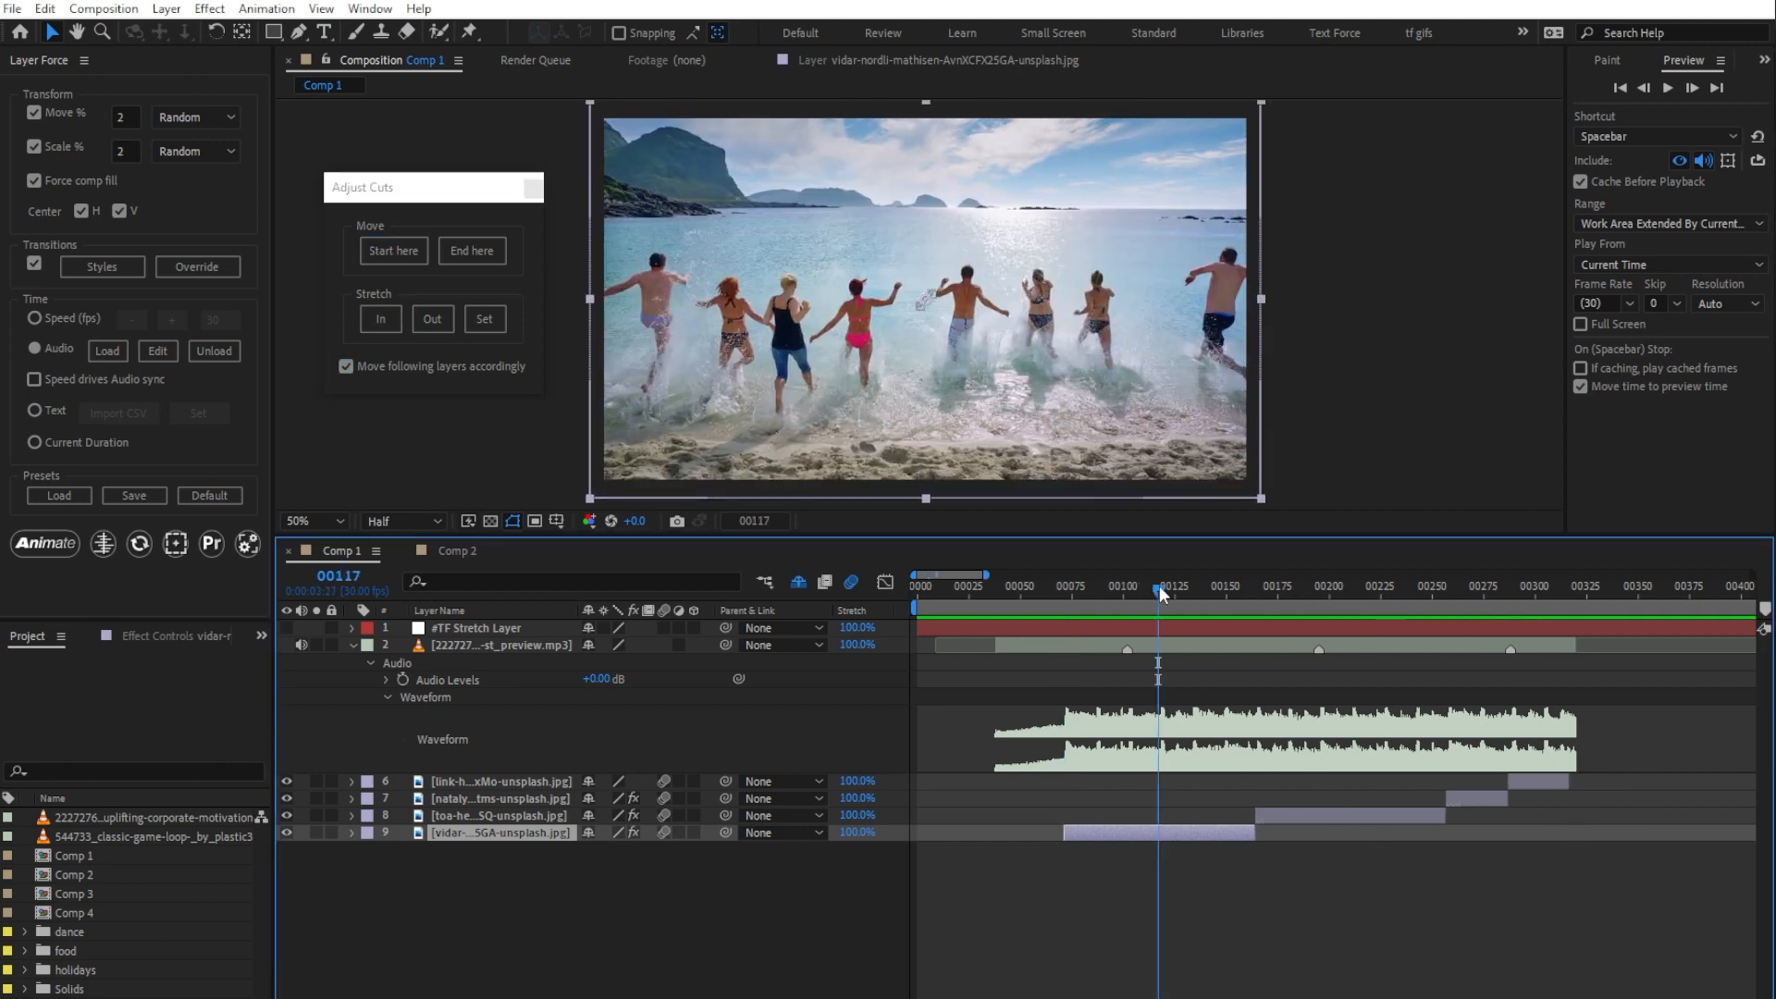
pyautogui.click(497, 258)
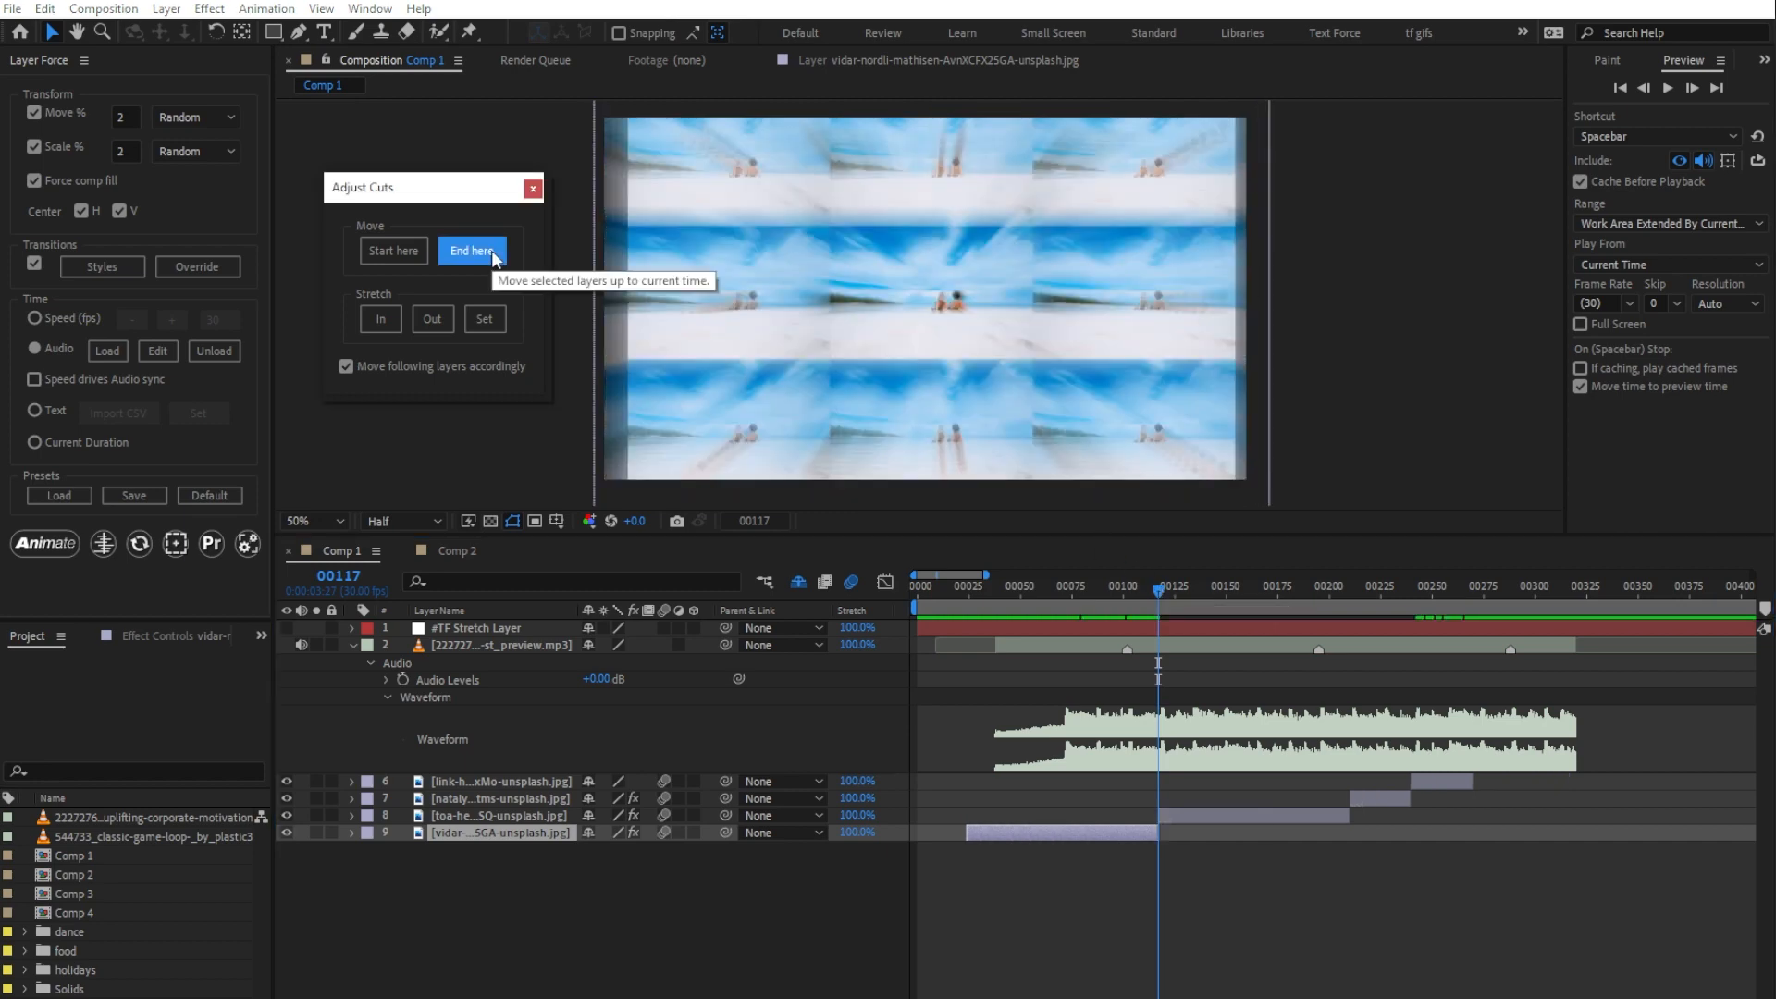
pyautogui.click(490, 832)
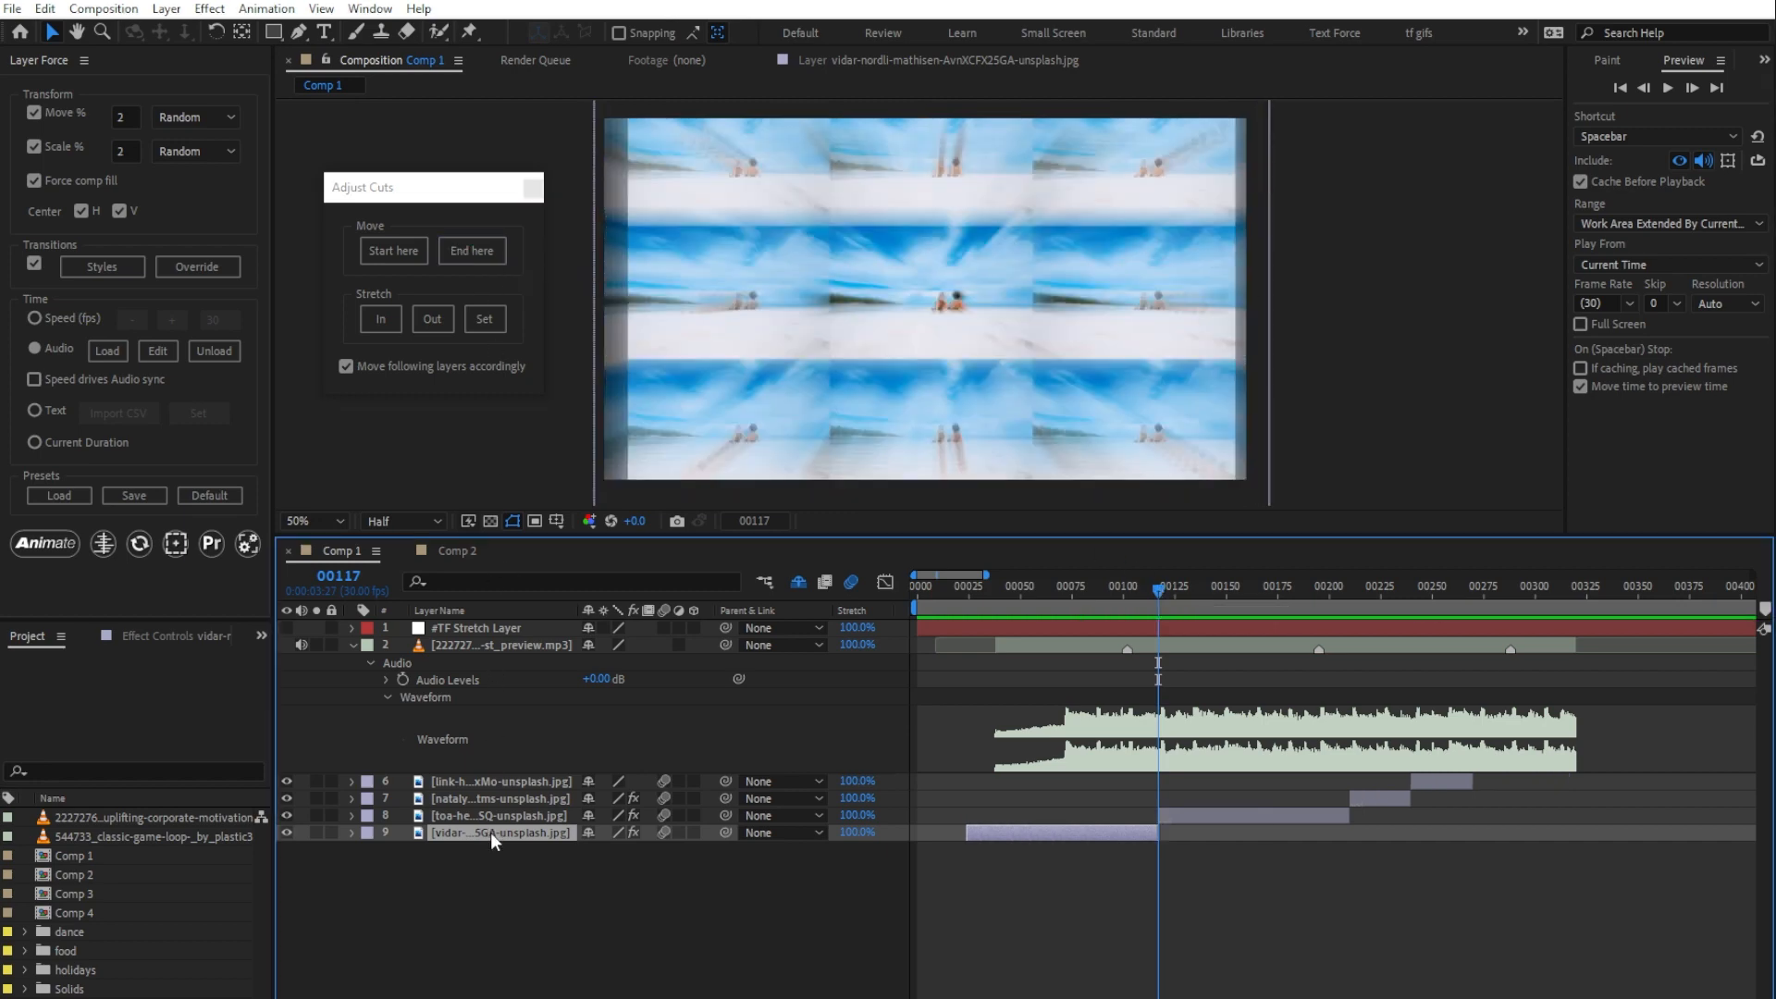
pyautogui.hotkey('ctrl', 'z')
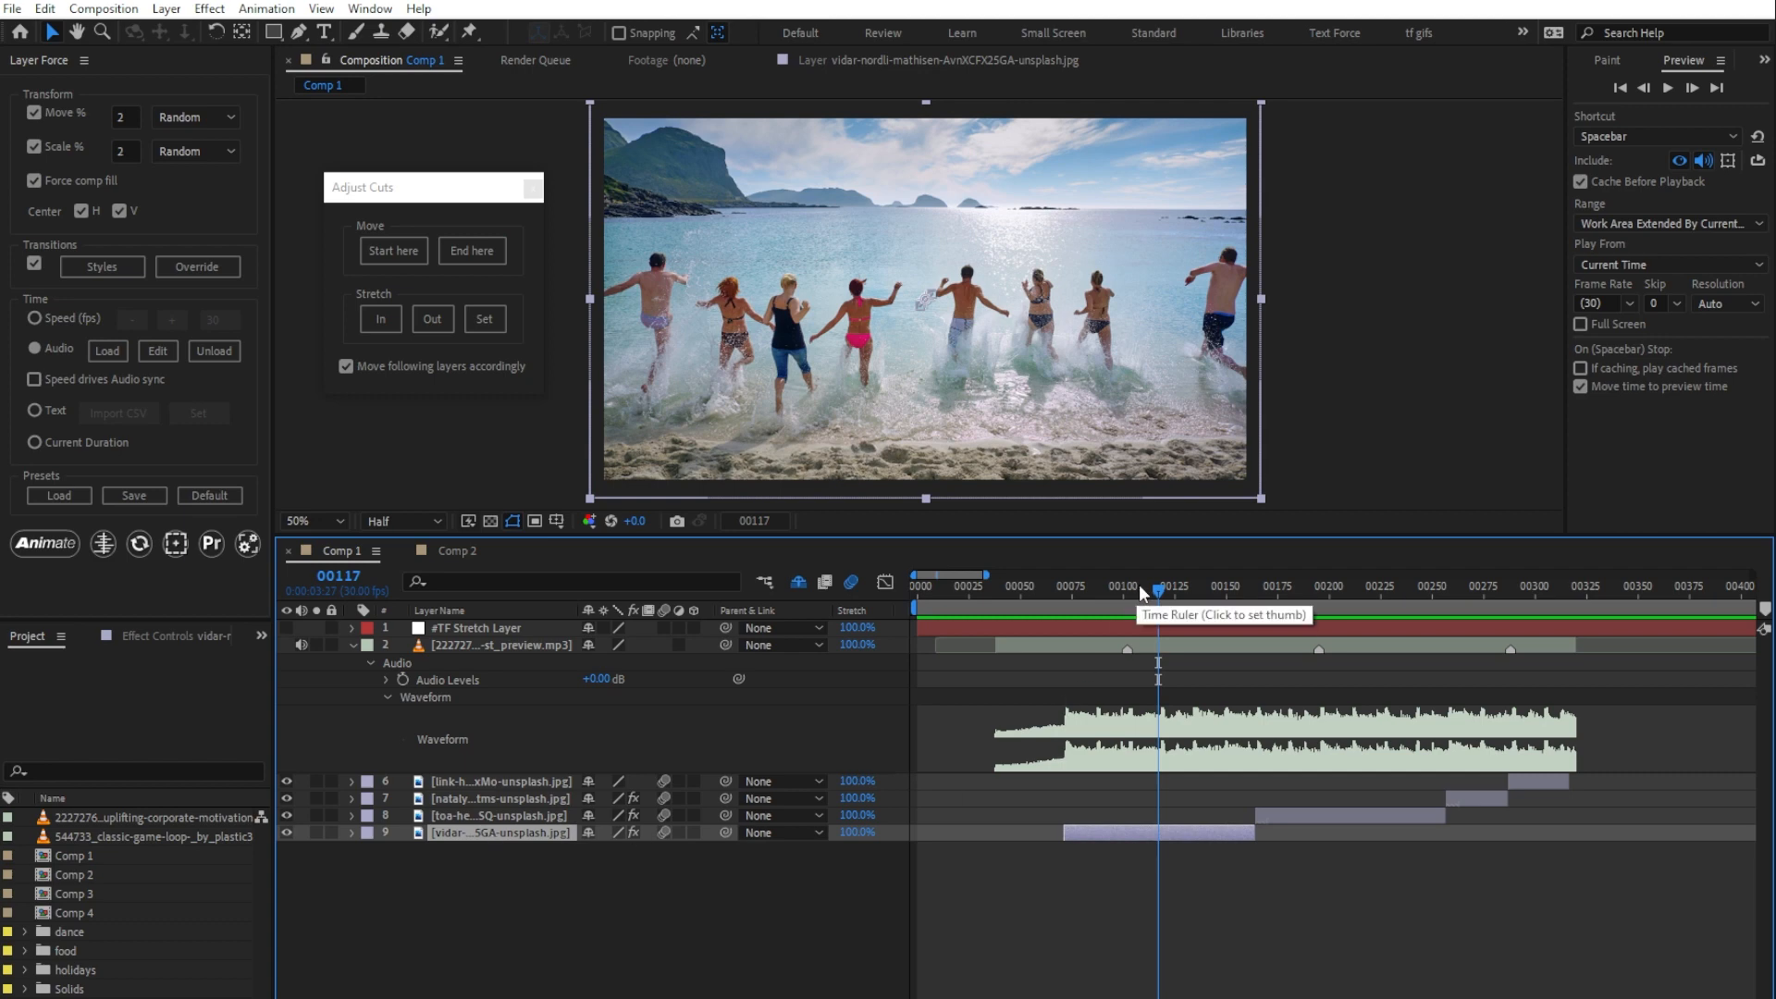
# Step: Set the stretch range from frame 71 to frame 133 and stretch image layer 9 to fit it
pyautogui.moveTo(1140, 584); pyautogui.dragTo(1190, 586)
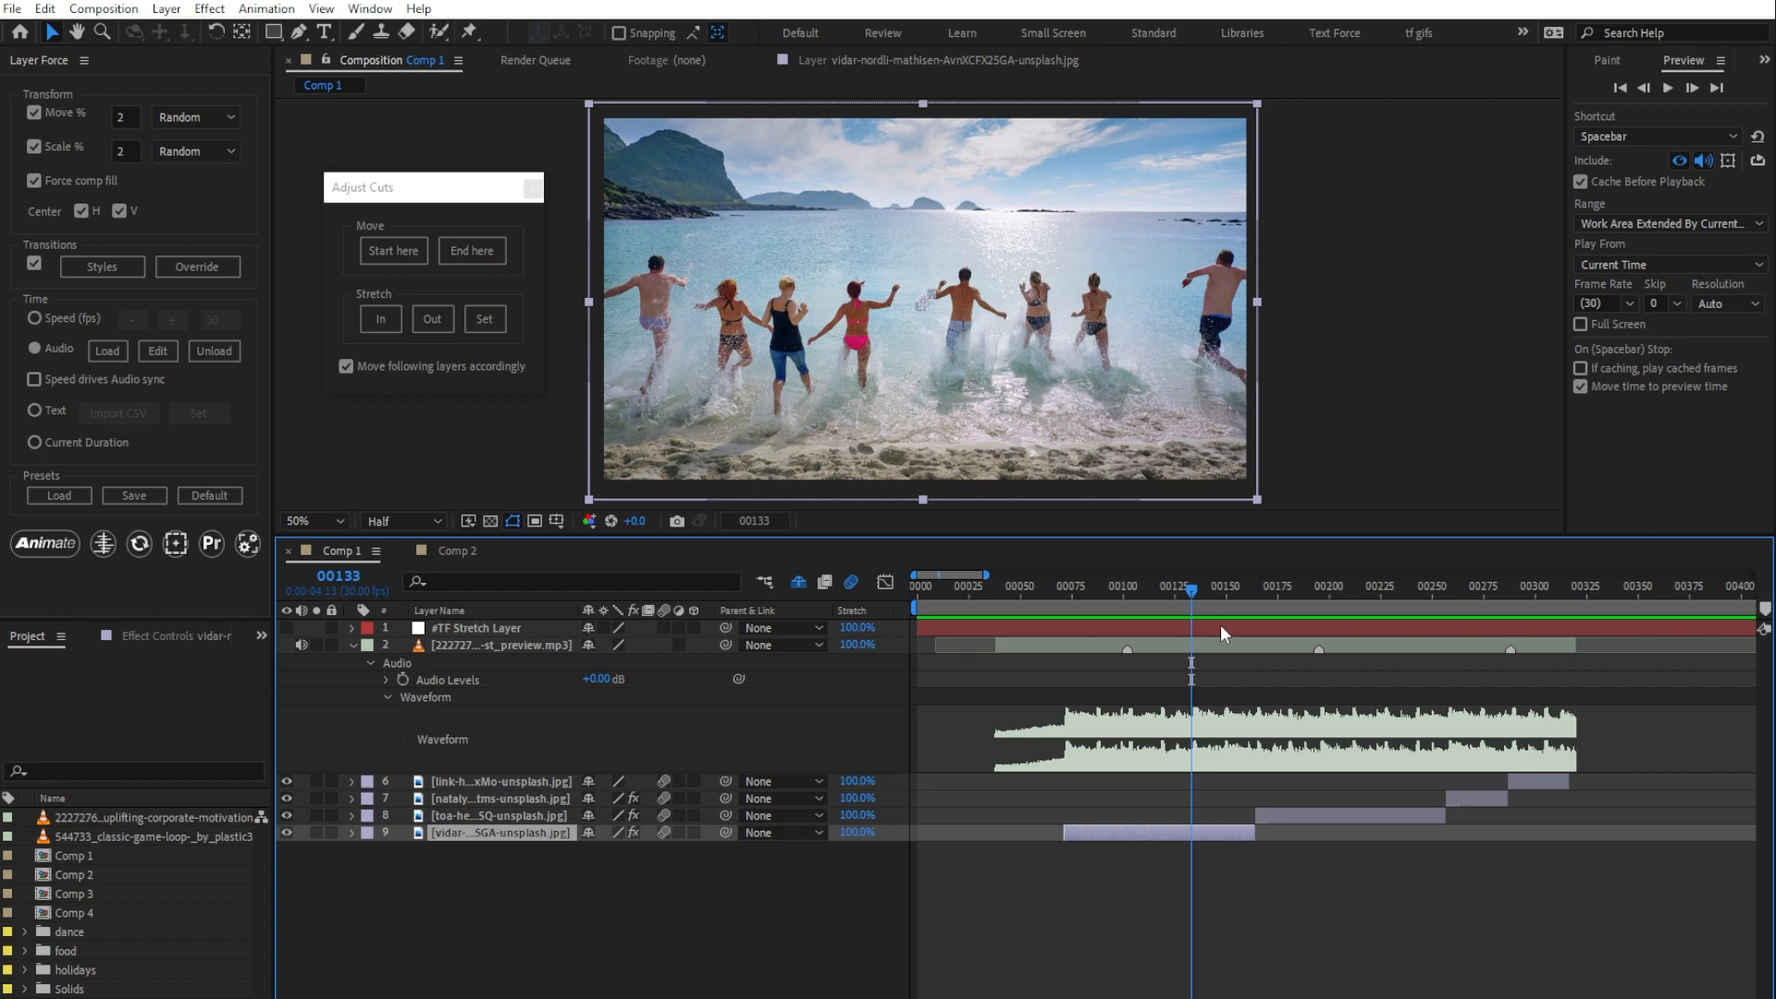
pyautogui.click(435, 323)
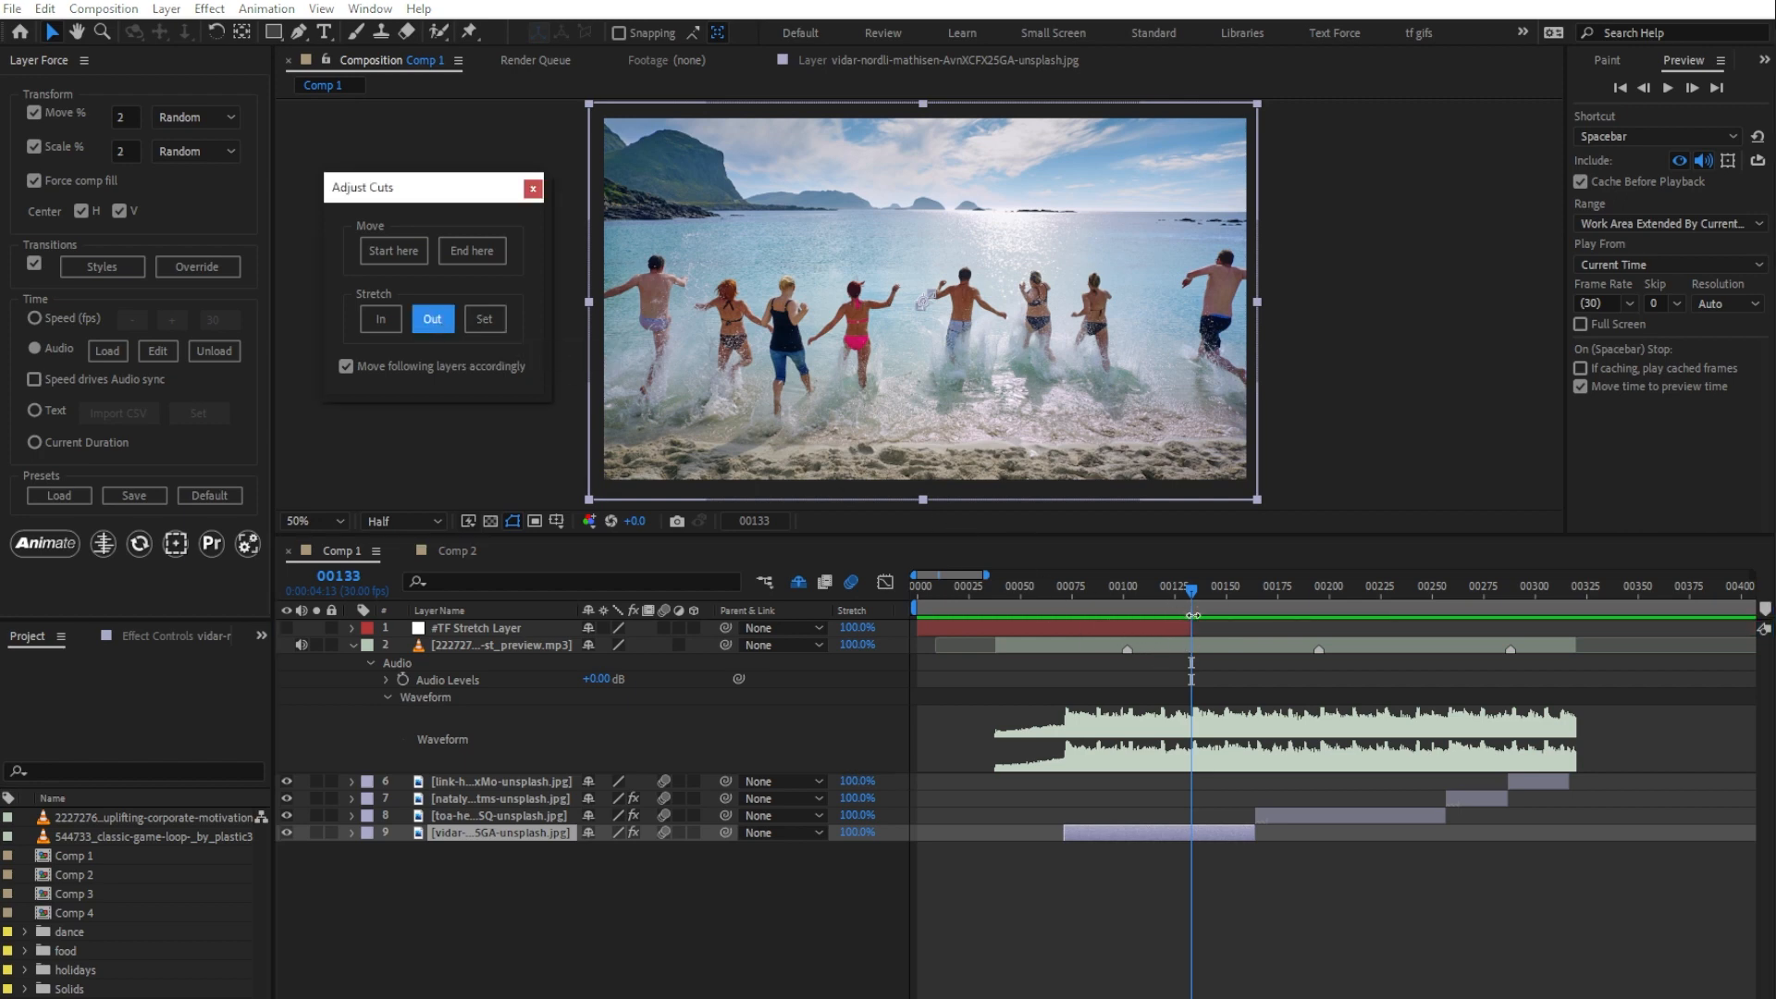
pyautogui.click(1064, 585)
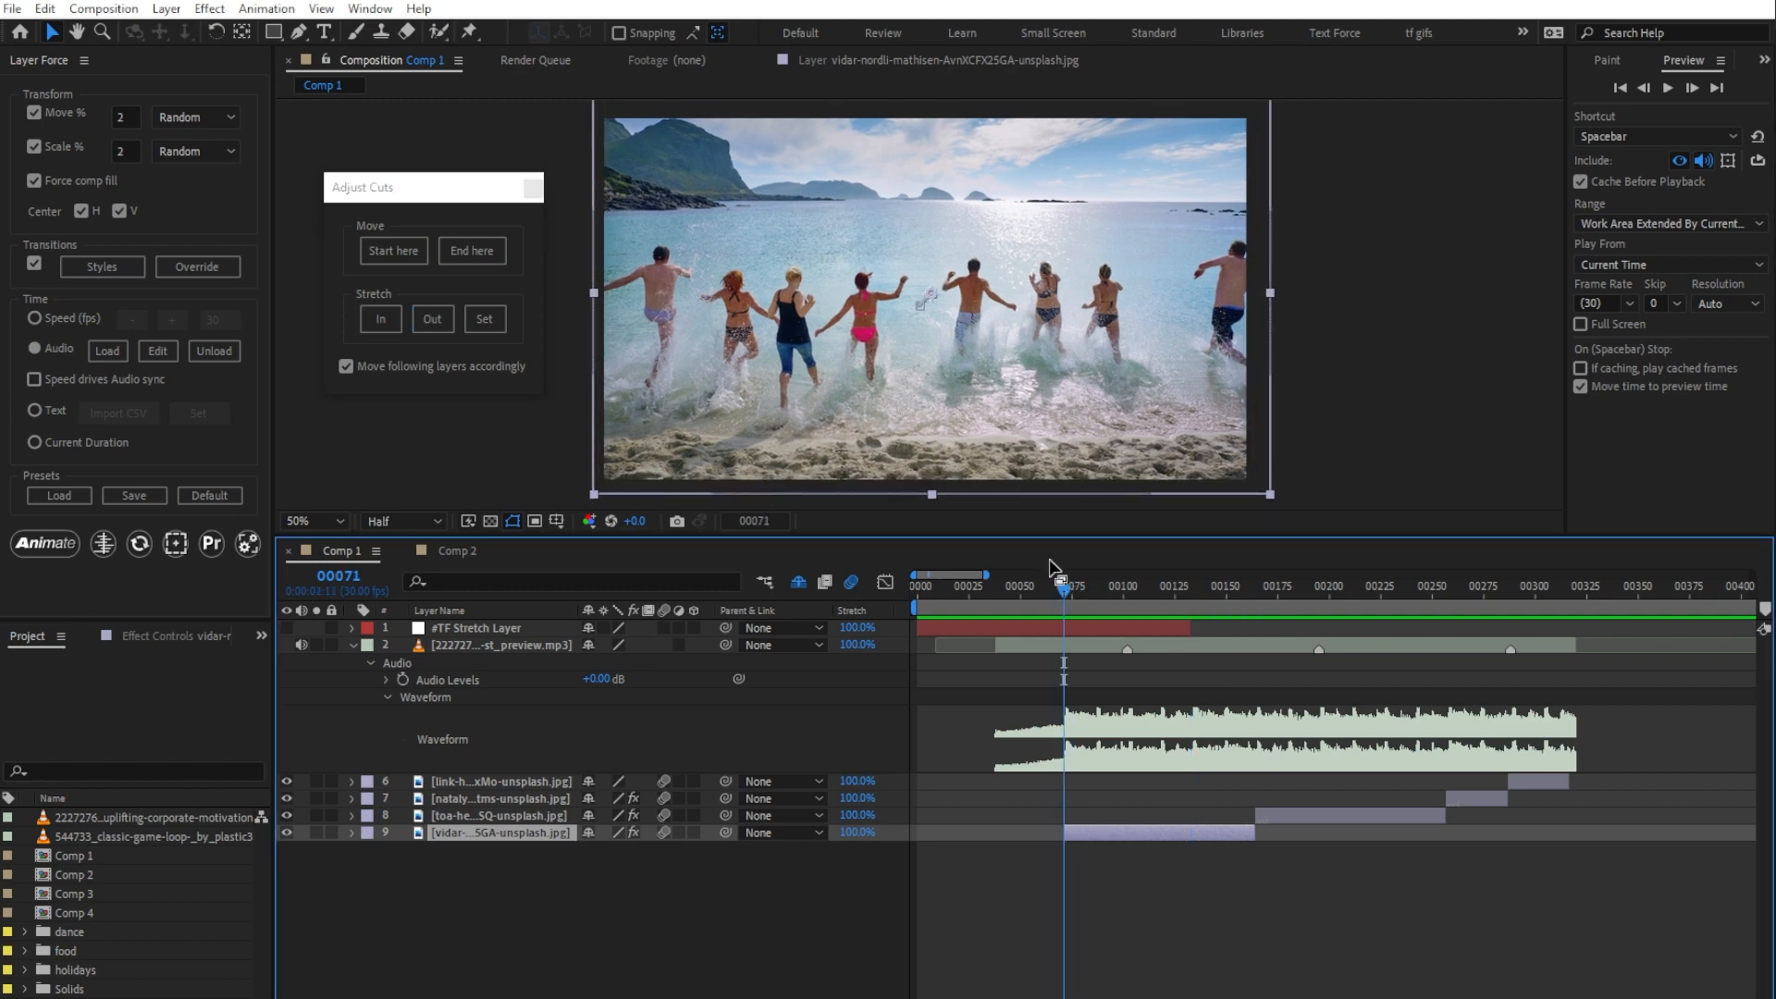
pyautogui.click(391, 319)
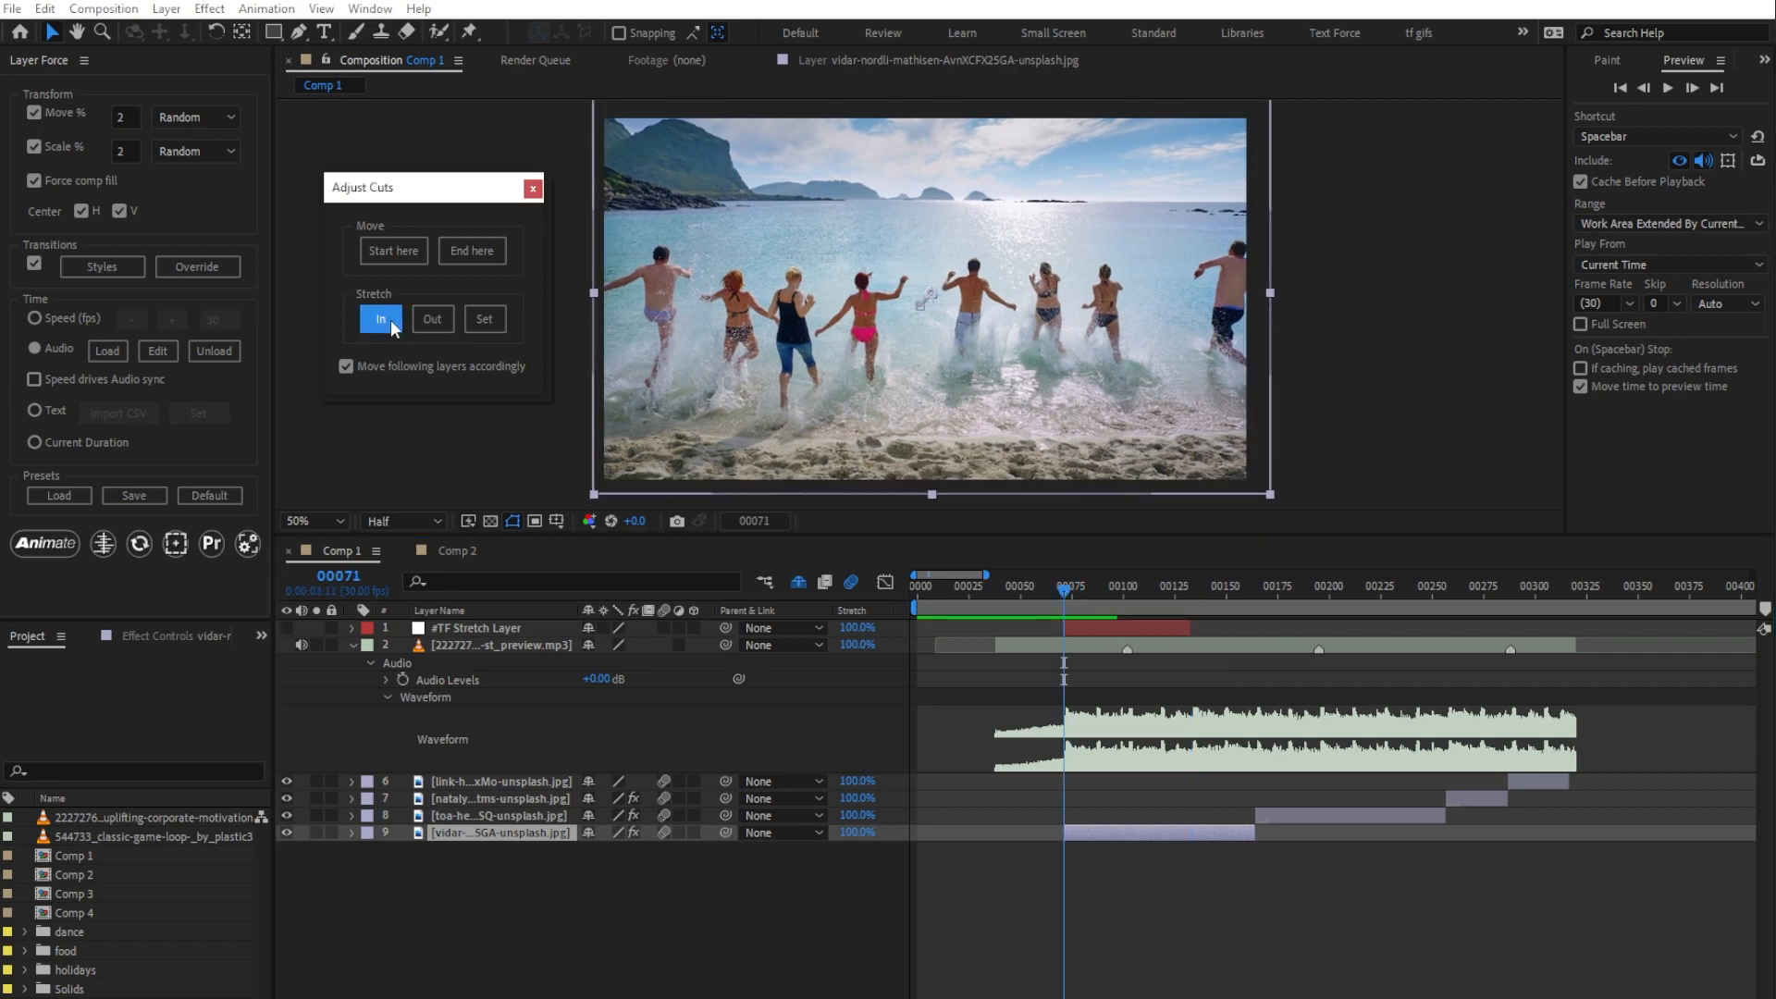
pyautogui.click(487, 320)
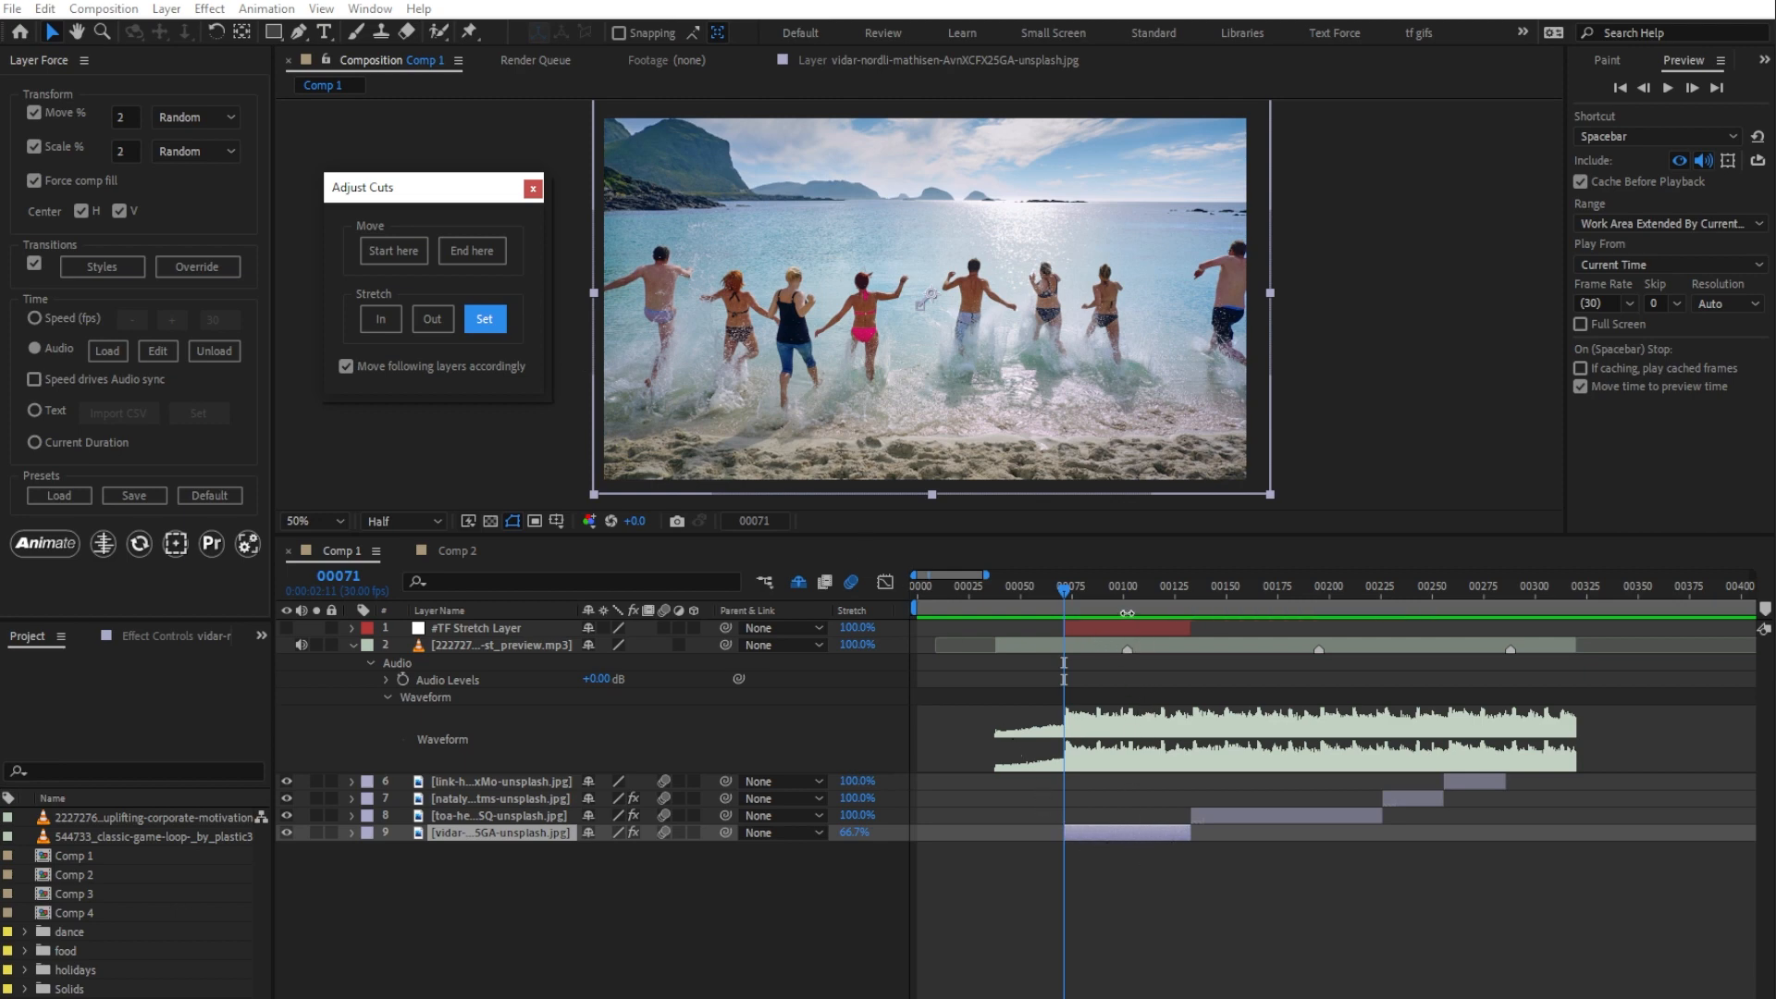
# Step: Preview the stretched image layer and the following cut from frame 62
pyautogui.moveTo(1060, 592); pyautogui.dragTo(1045, 588)
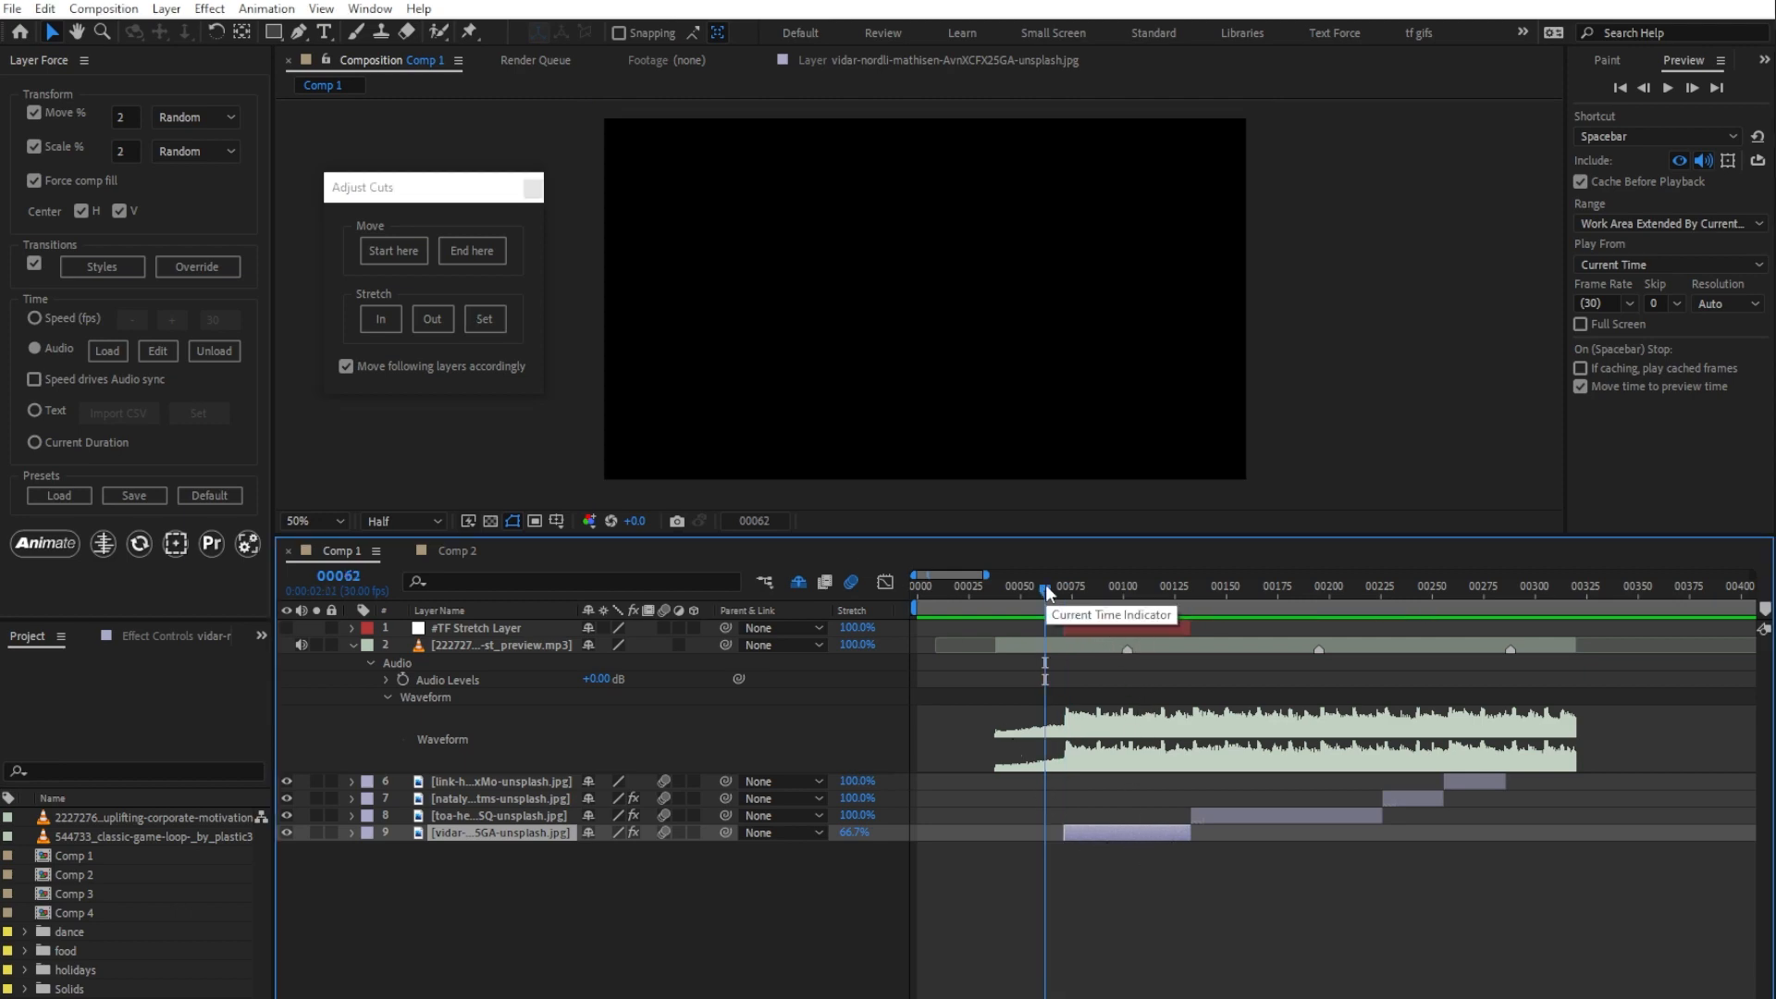
pyautogui.press('space')
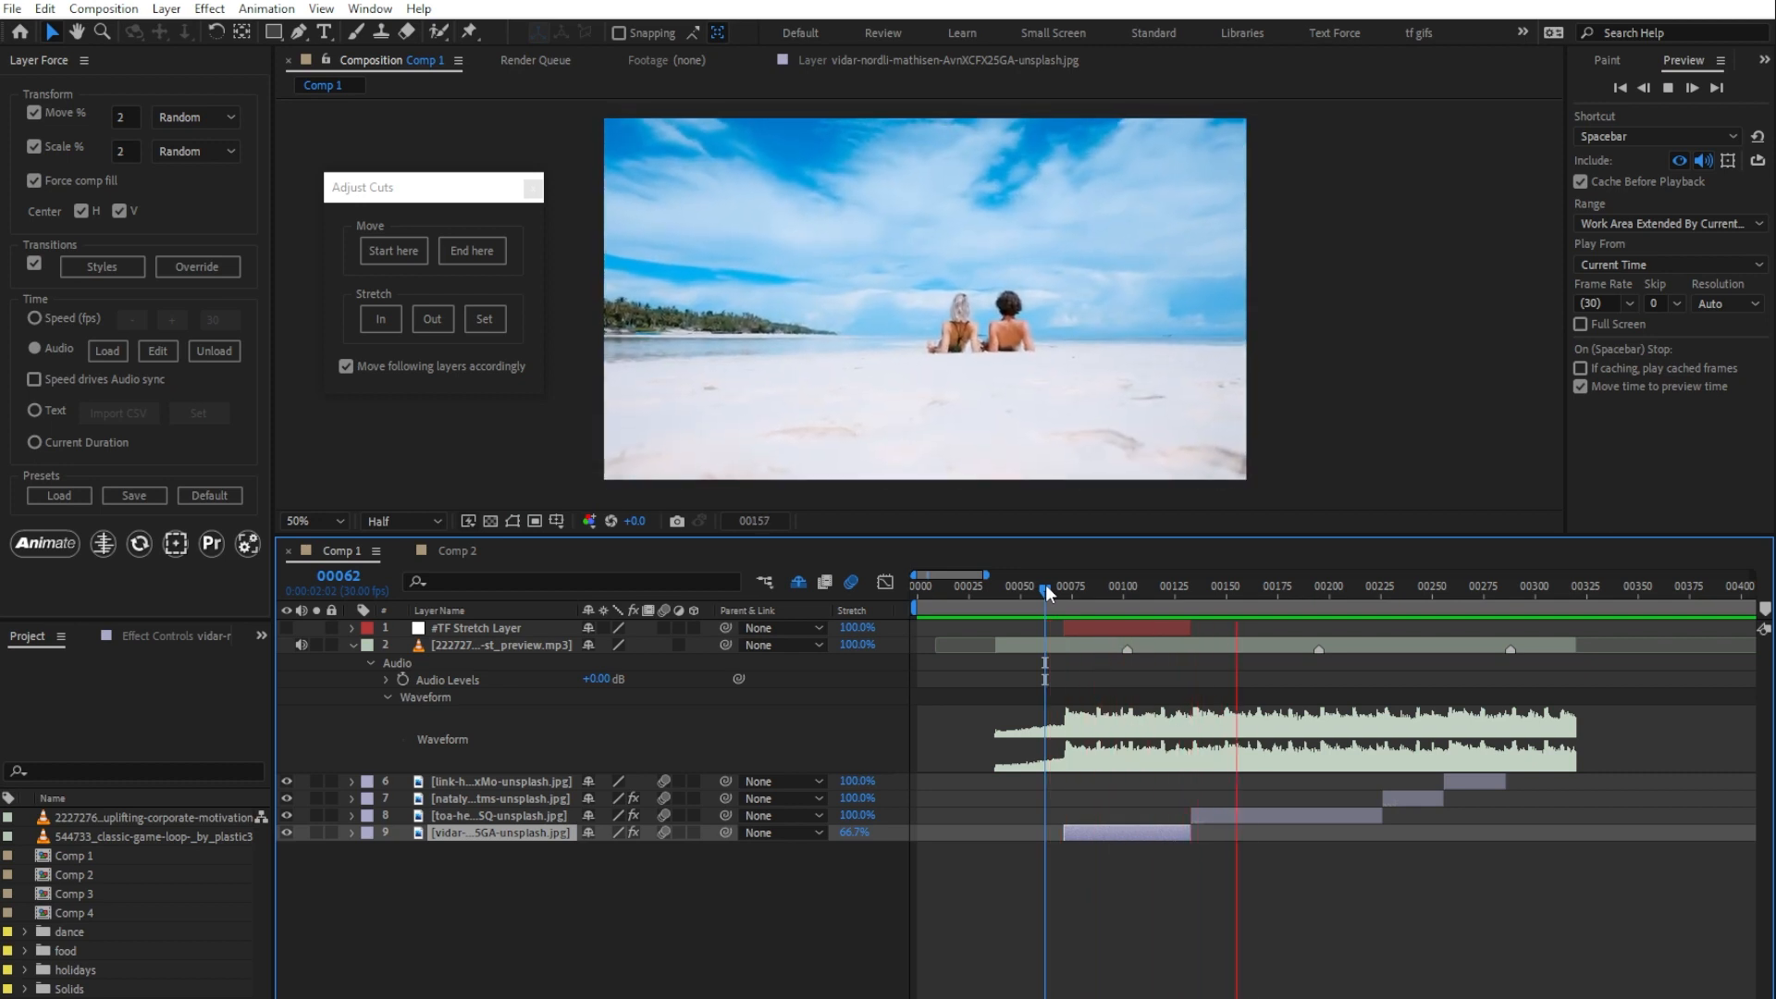
pyautogui.press('space')
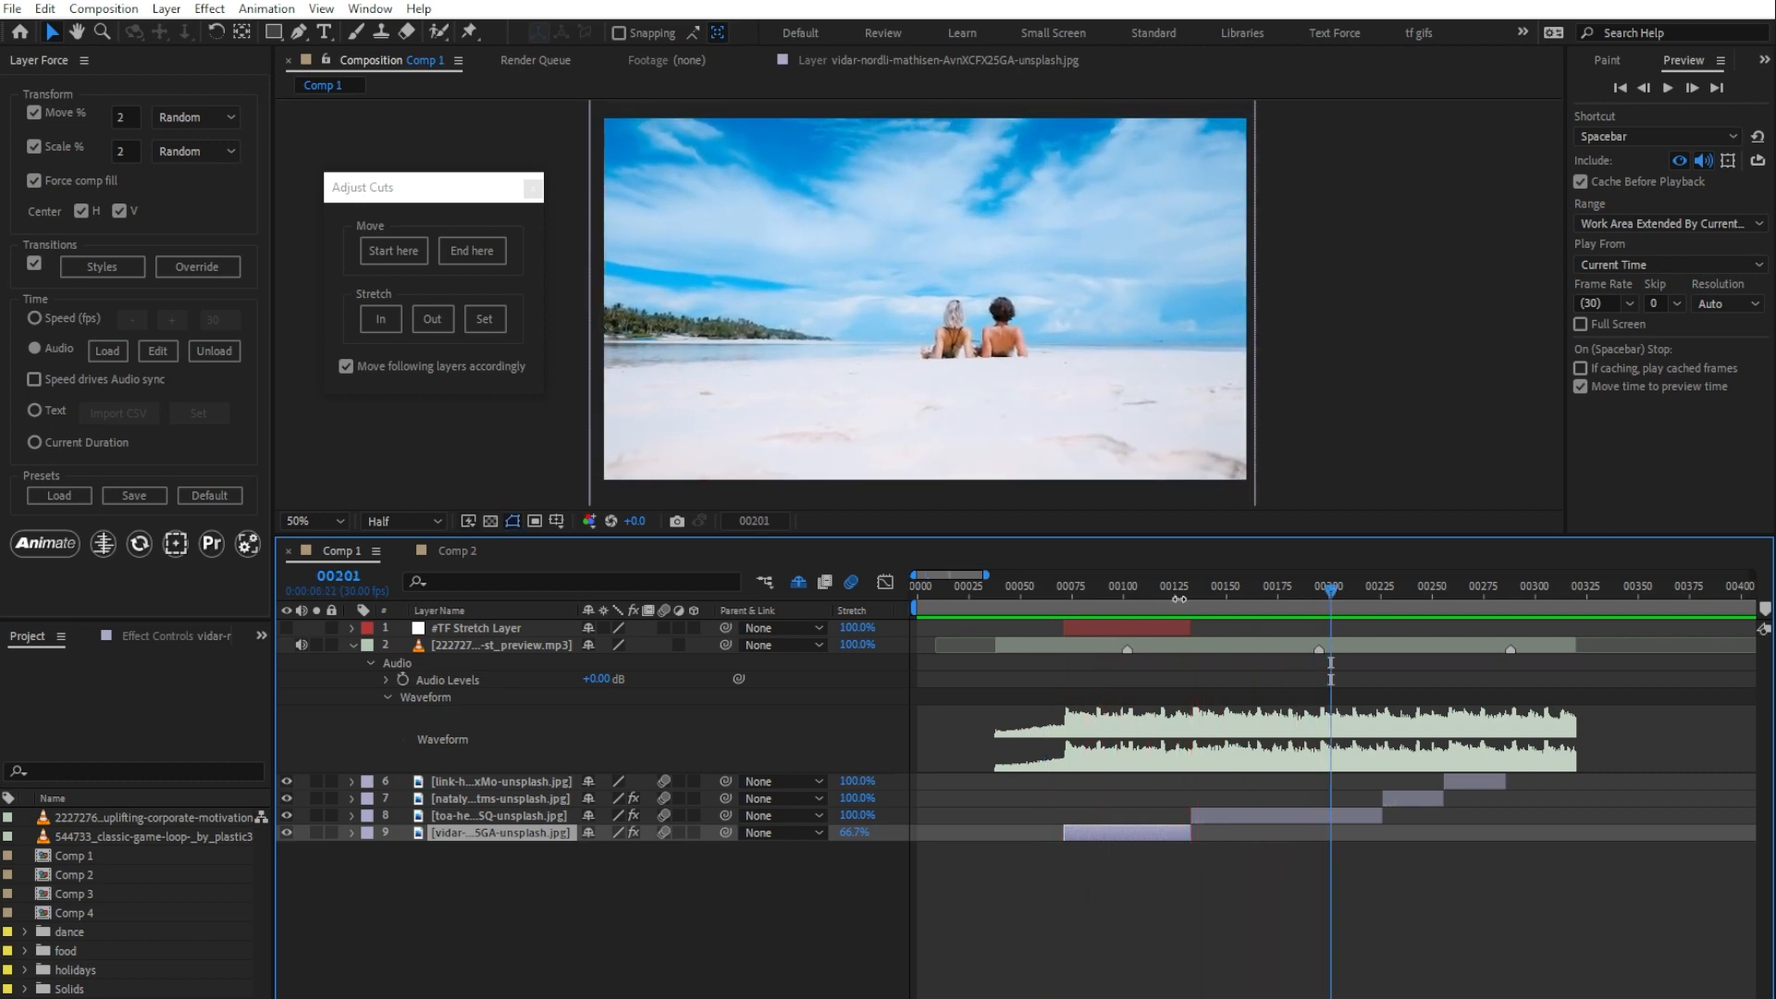
# Step: Set the stretch range from frame 133 to frame 195 and stretch image layer 8 to fit it
pyautogui.click(1264, 587)
pyautogui.moveTo(1273, 590); pyautogui.dragTo(1319, 588)
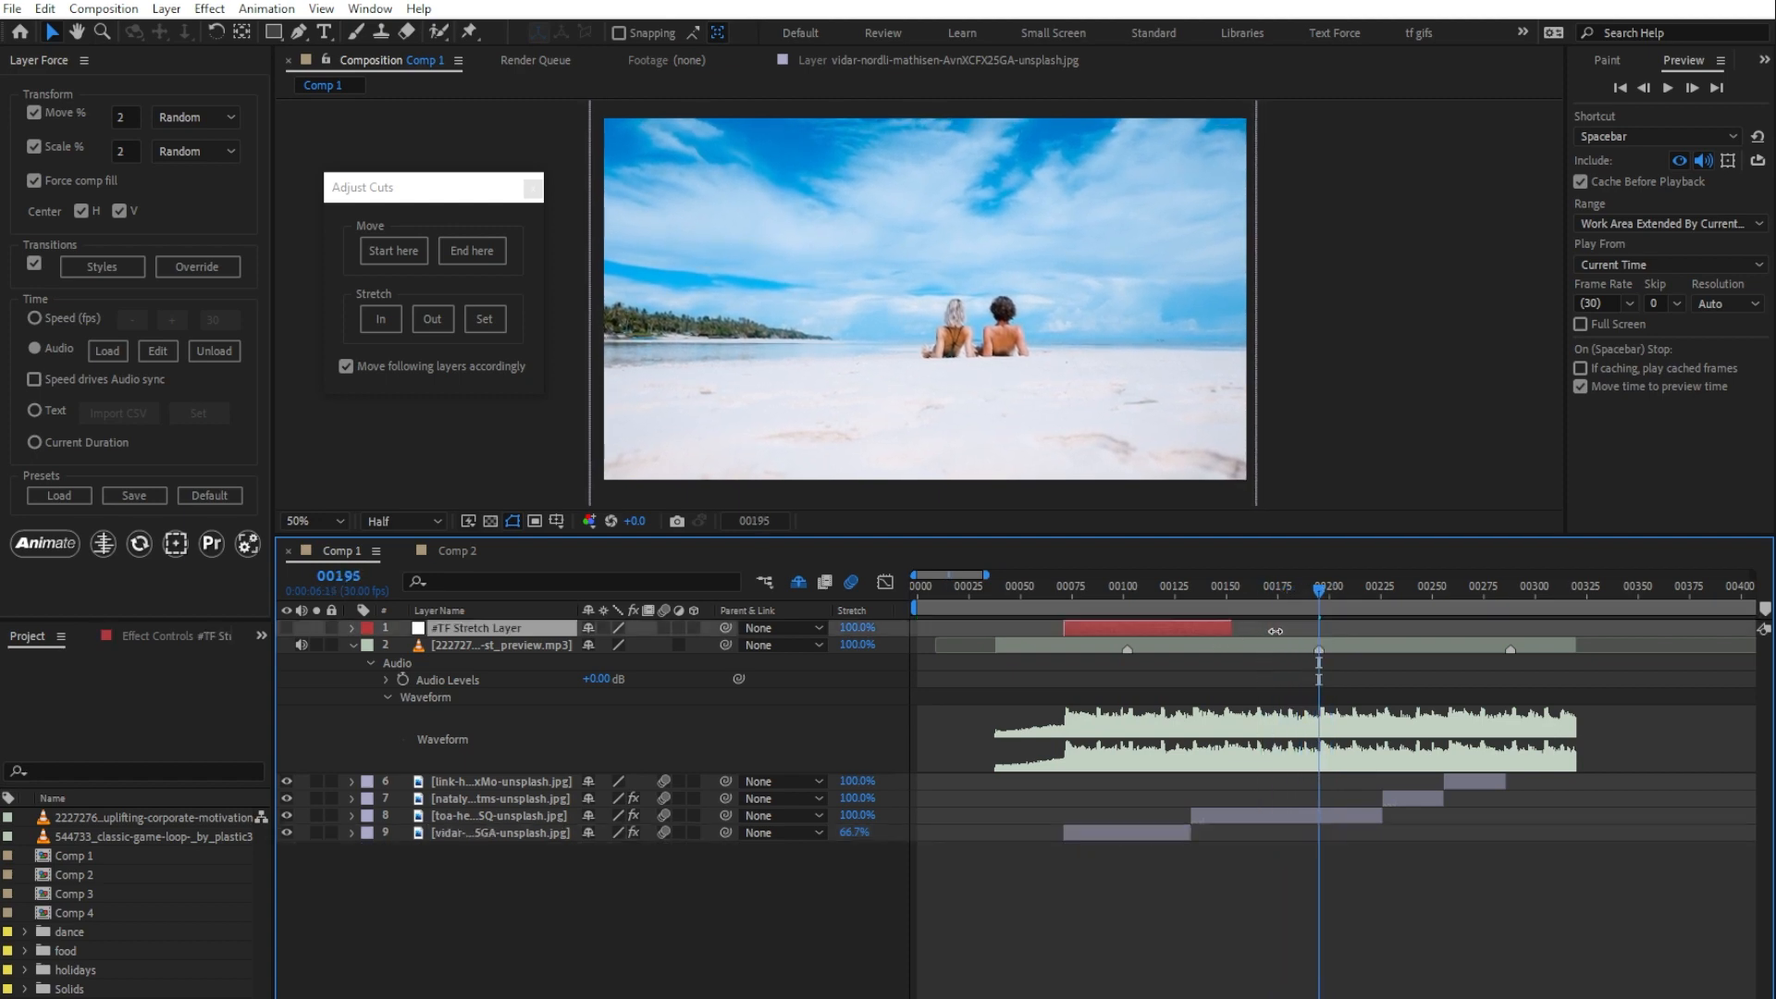
pyautogui.moveTo(1190, 628); pyautogui.dragTo(1318, 628)
pyautogui.click(1194, 586)
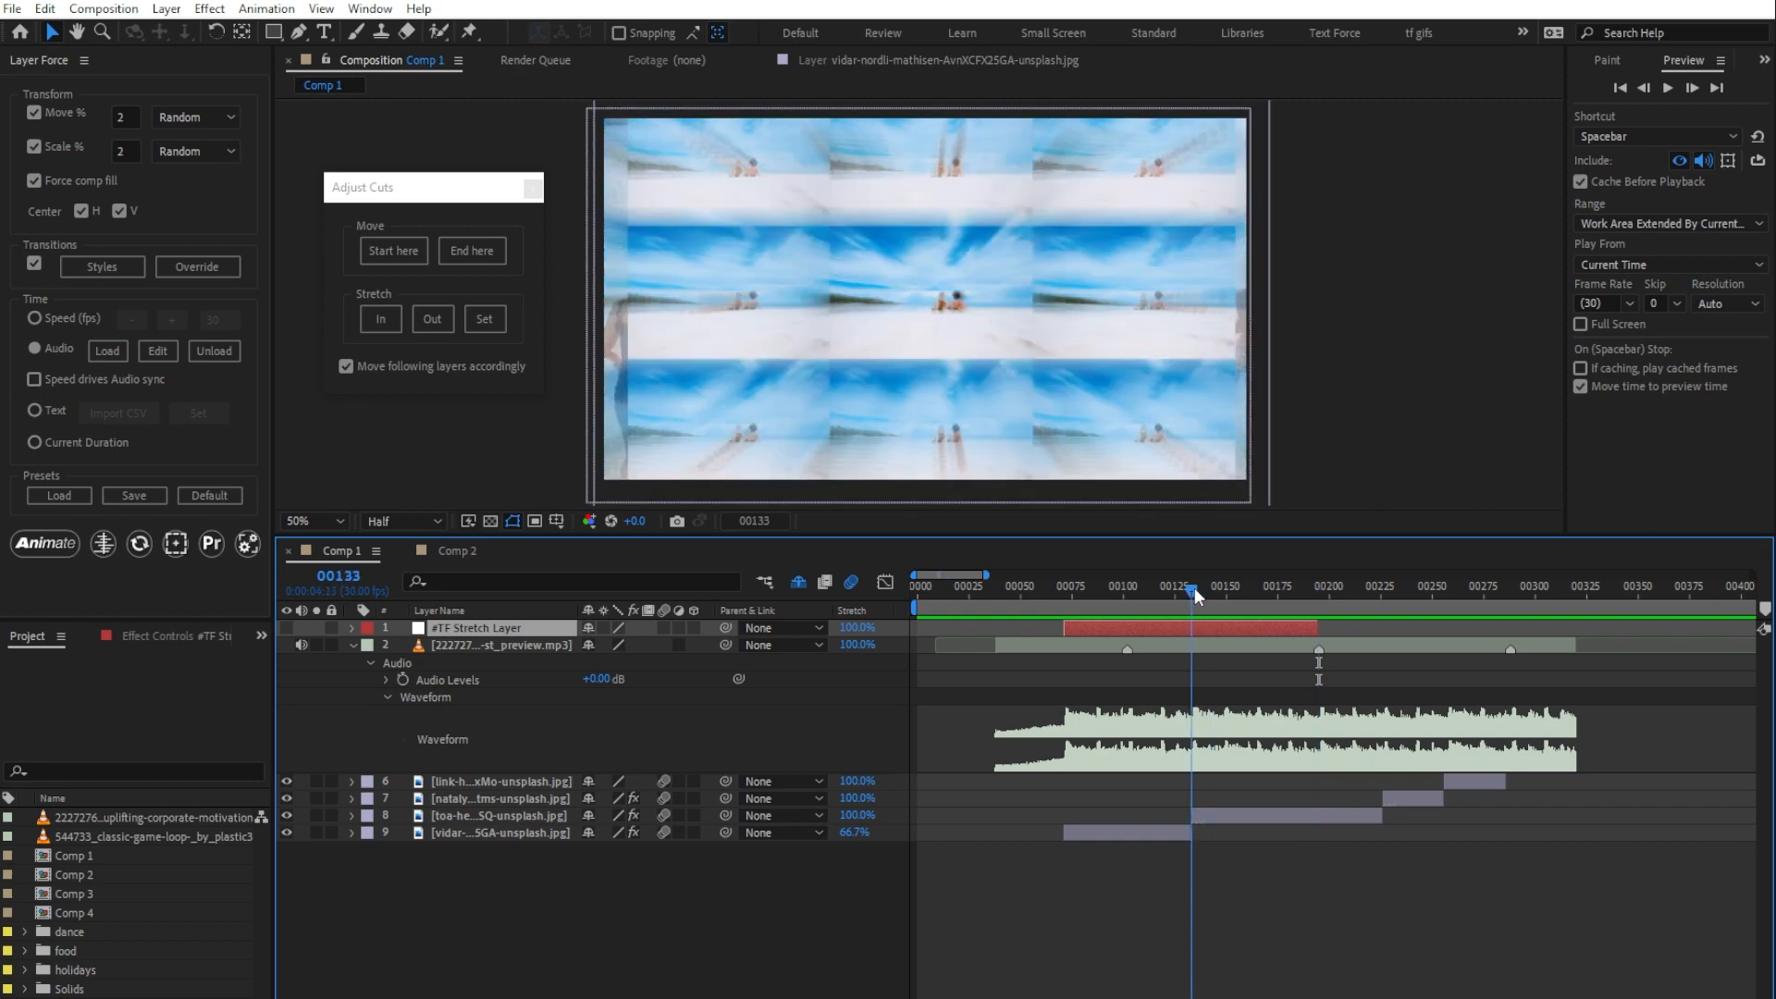
pyautogui.moveTo(1065, 627); pyautogui.dragTo(1191, 628)
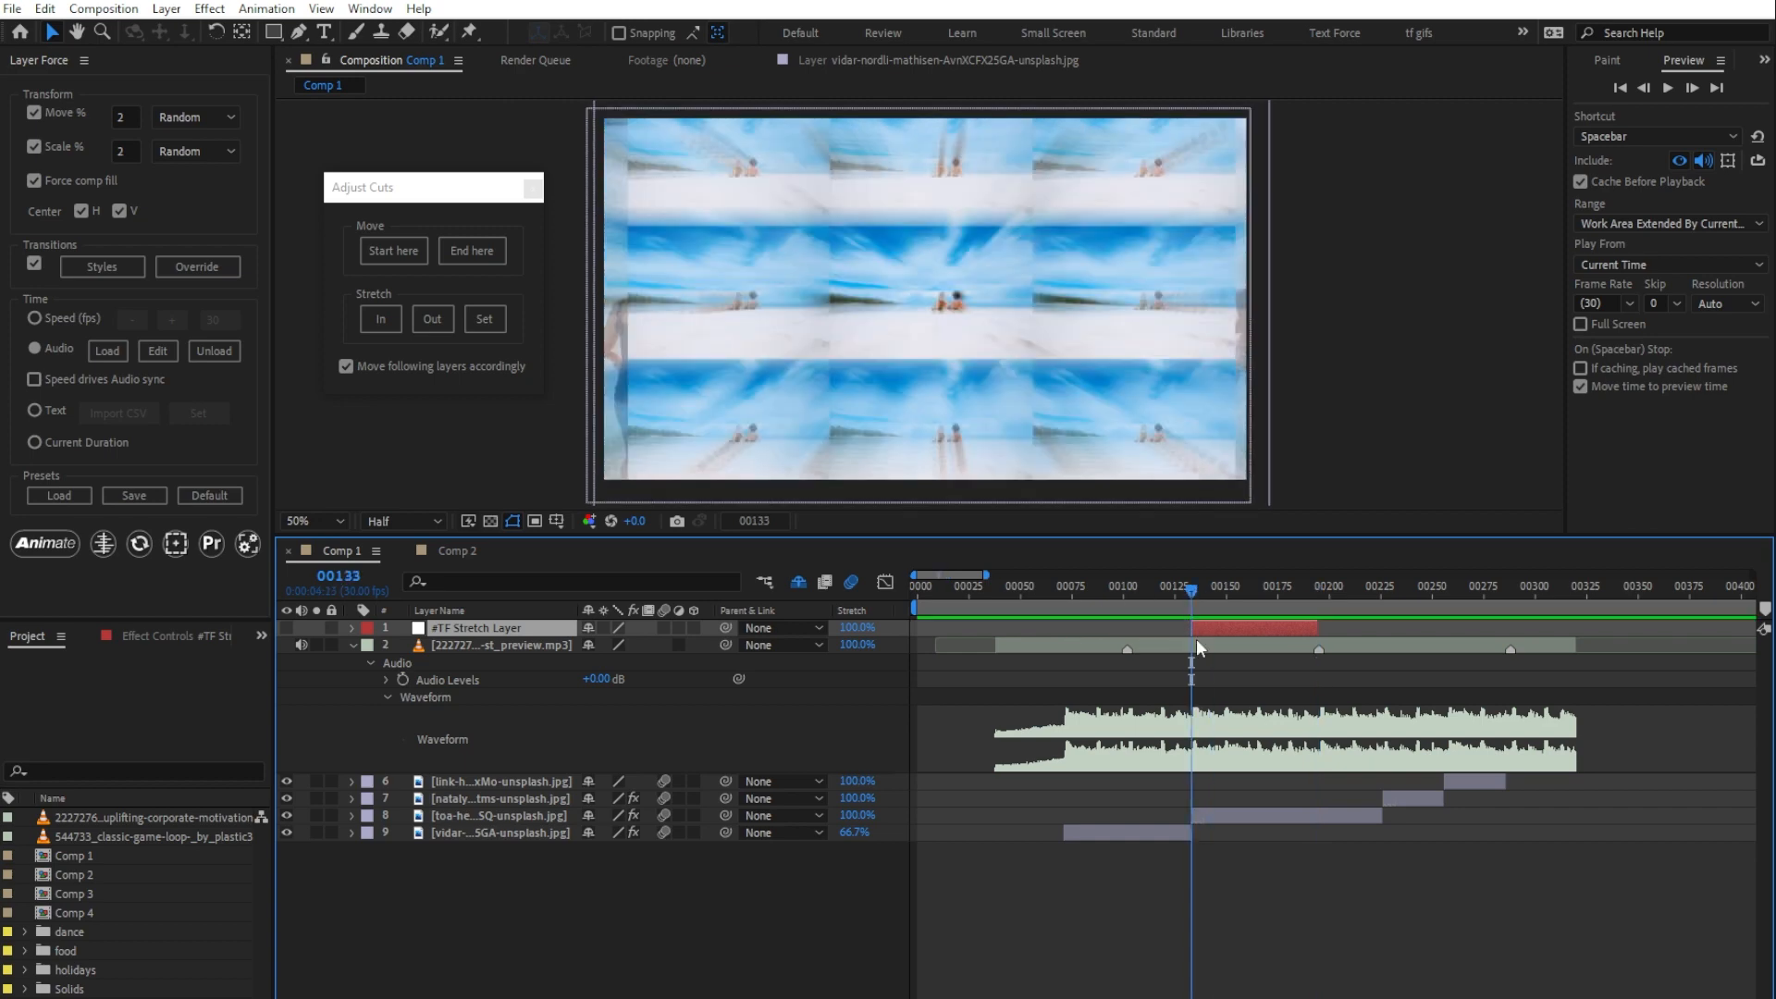
pyautogui.click(1261, 813)
pyautogui.click(491, 320)
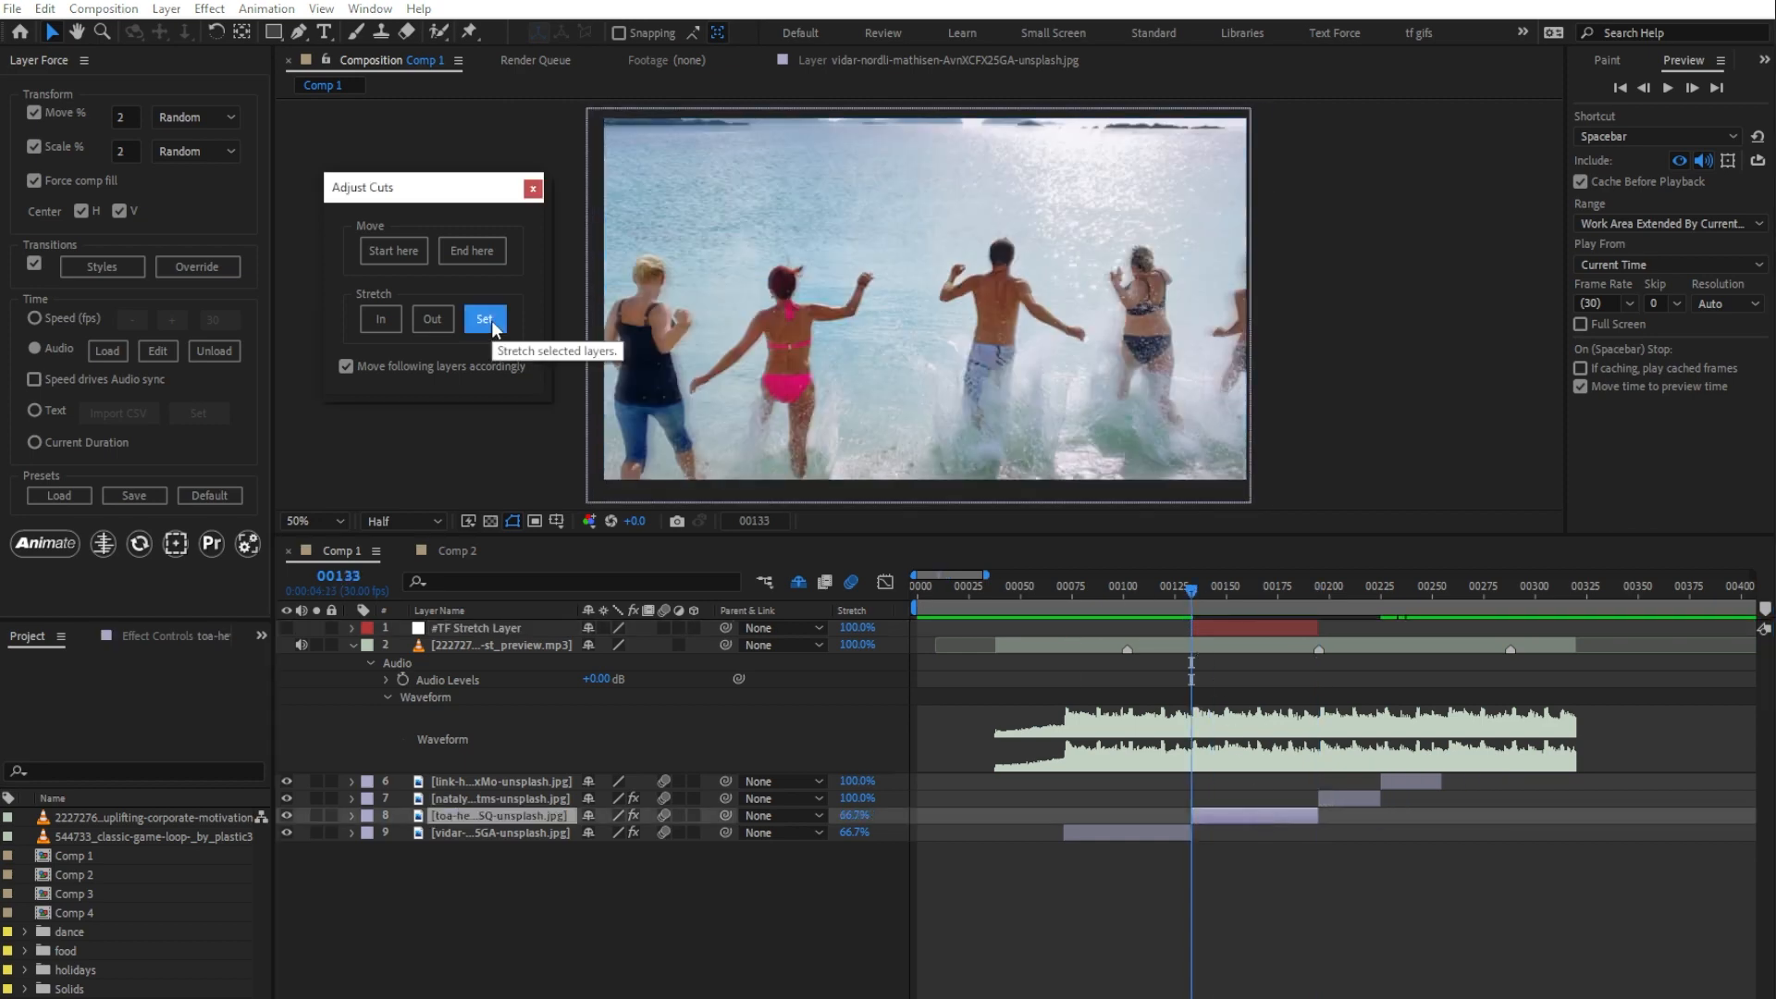
# Step: Preview the stretched image layer 8 and its neighbouring cuts from frame 93
pyautogui.click(1110, 586)
pyautogui.press('space')
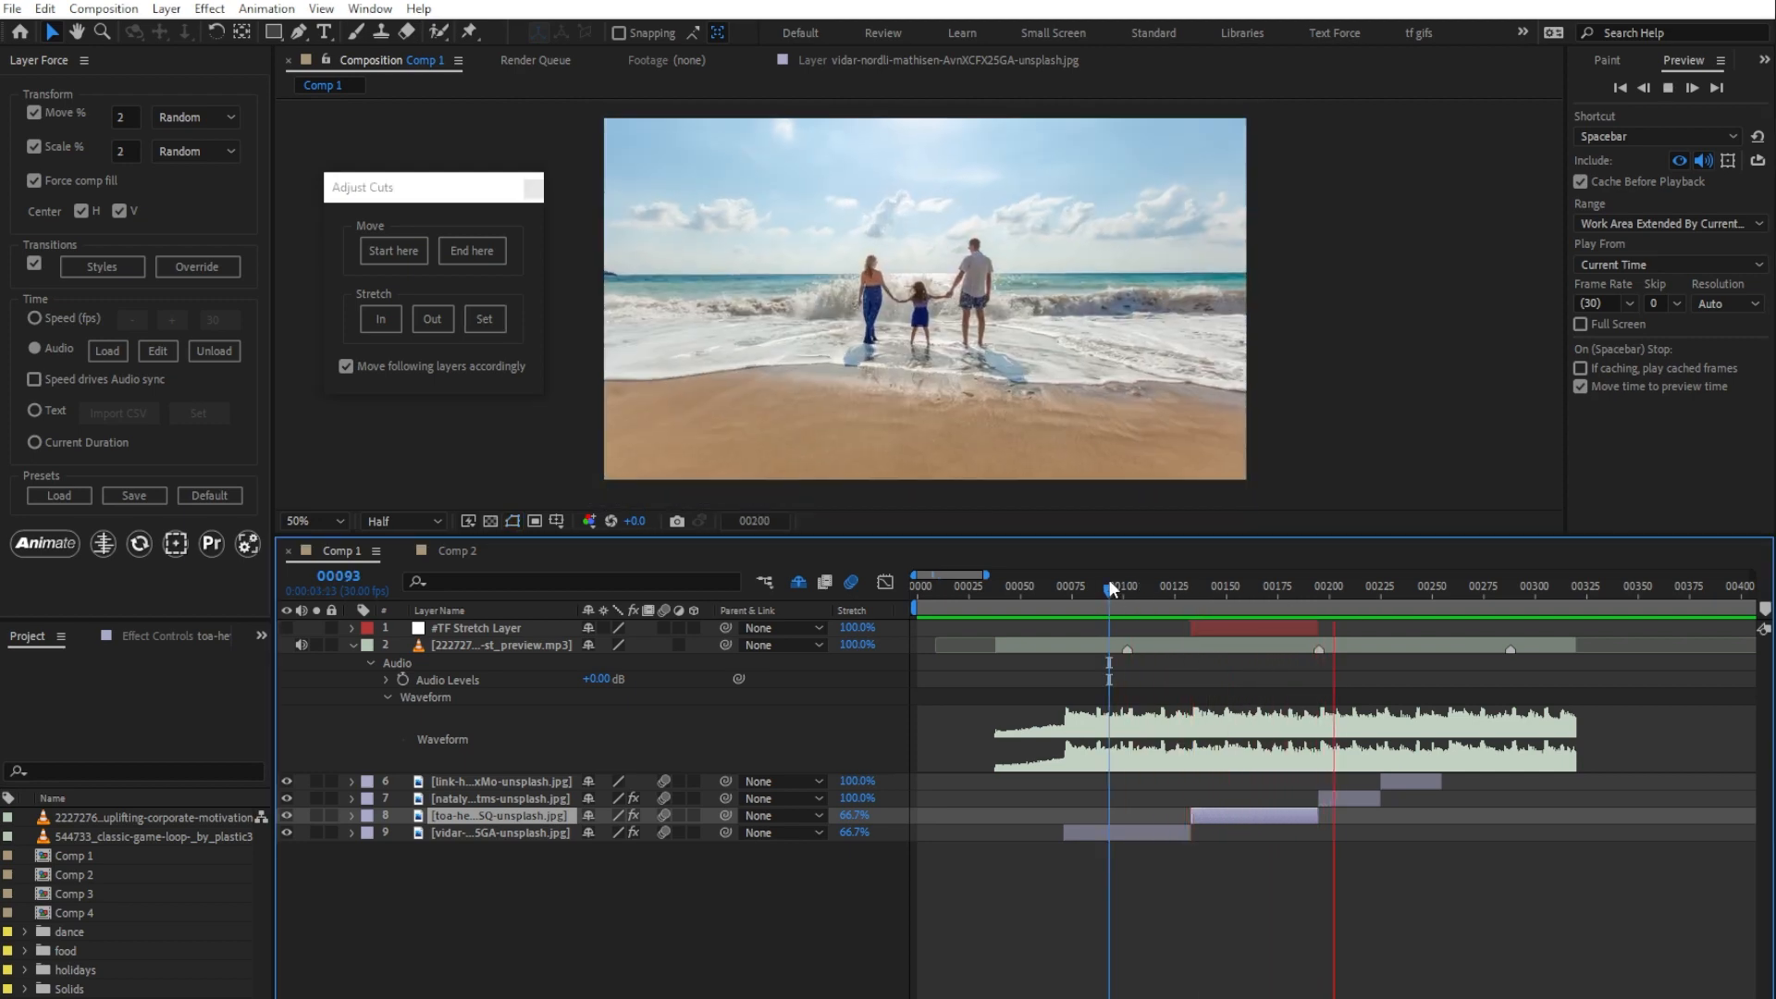
pyautogui.press('space')
# Step: Extend the stretch range from frame 195 to frame 320 and stretch image layers 7 and 6 together to fill it
pyautogui.click(1356, 798)
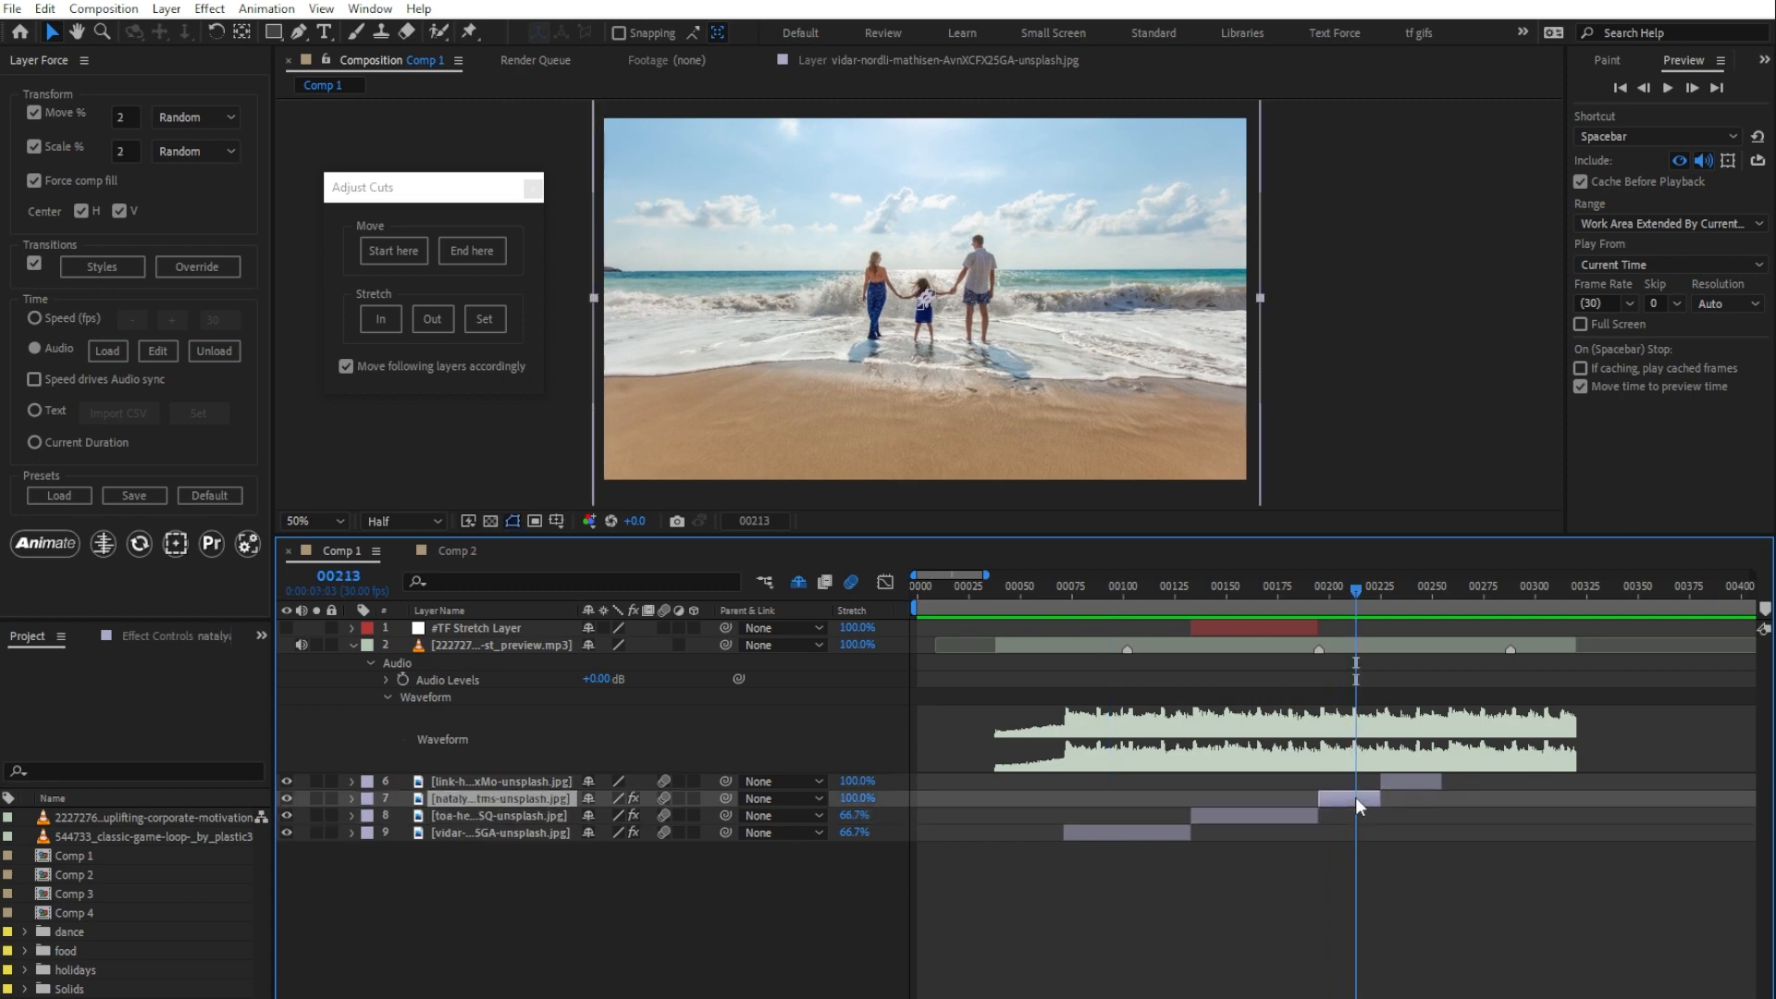
pyautogui.keyDown('shift'); pyautogui.click(1402, 781); pyautogui.keyUp('shift')
pyautogui.moveTo(1356, 589); pyautogui.dragTo(1579, 594)
pyautogui.click(380, 319)
pyautogui.click(485, 319)
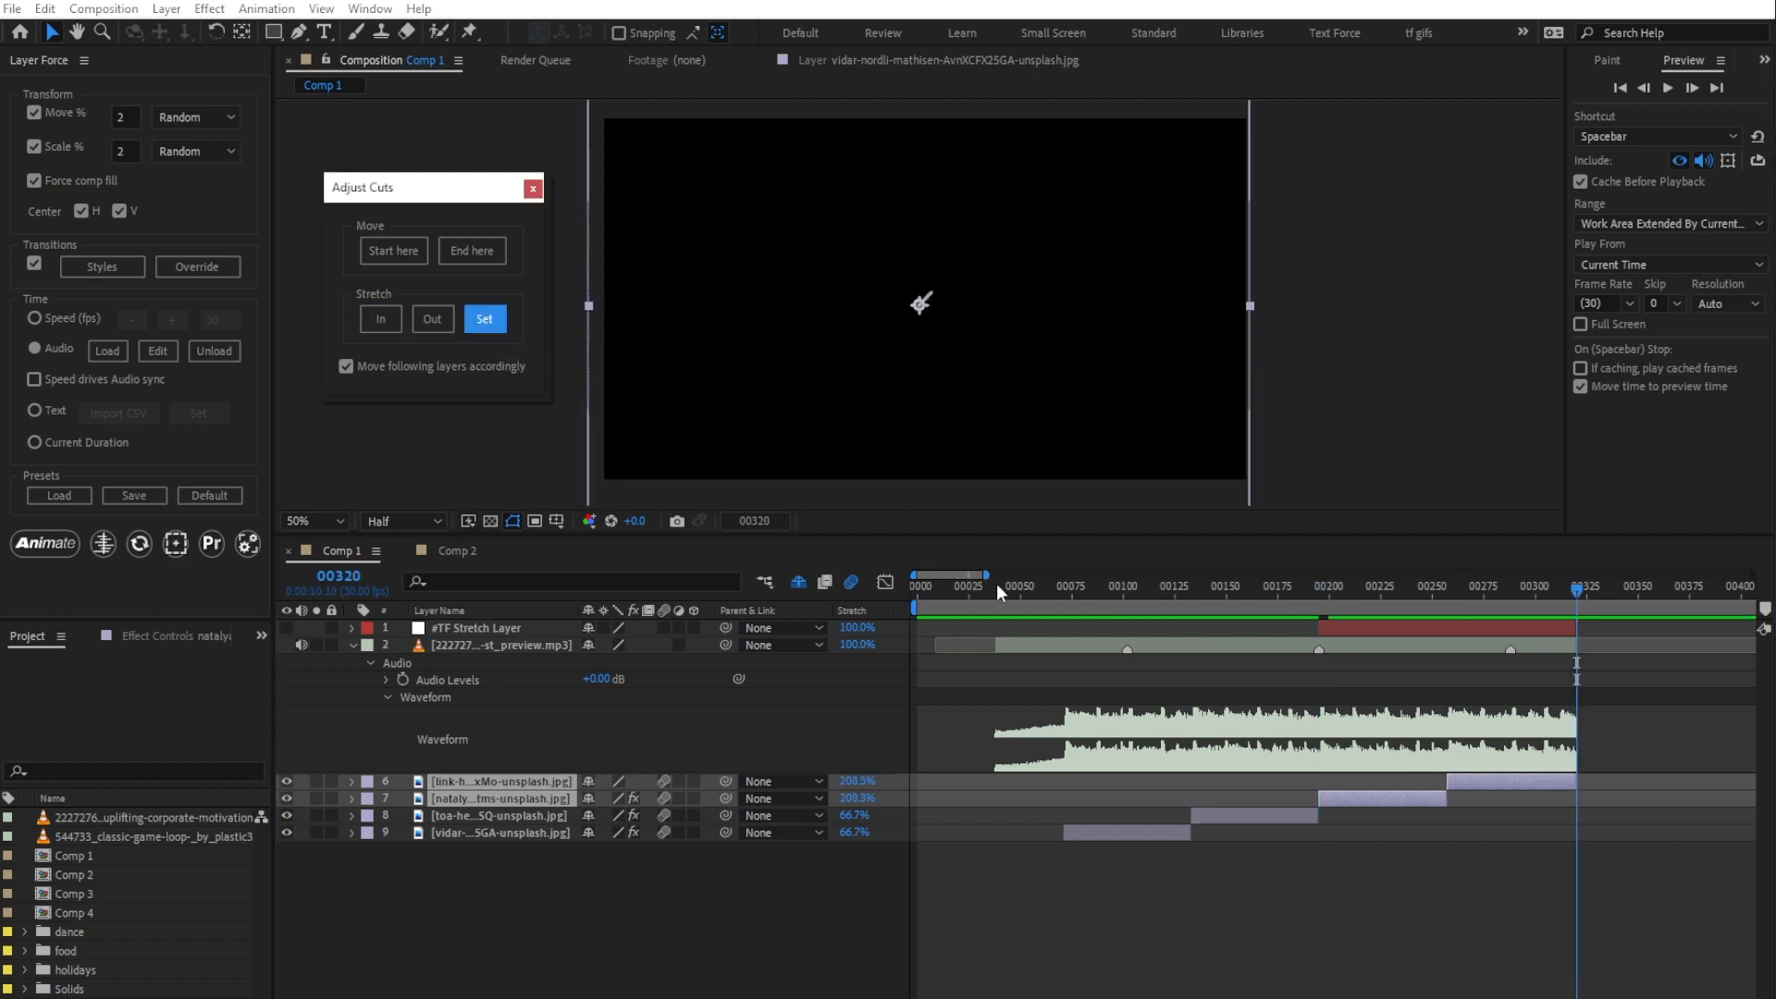
# Step: Preview all the stretched image layers against the music from frame 52
pyautogui.click(1024, 590)
pyautogui.press('space')
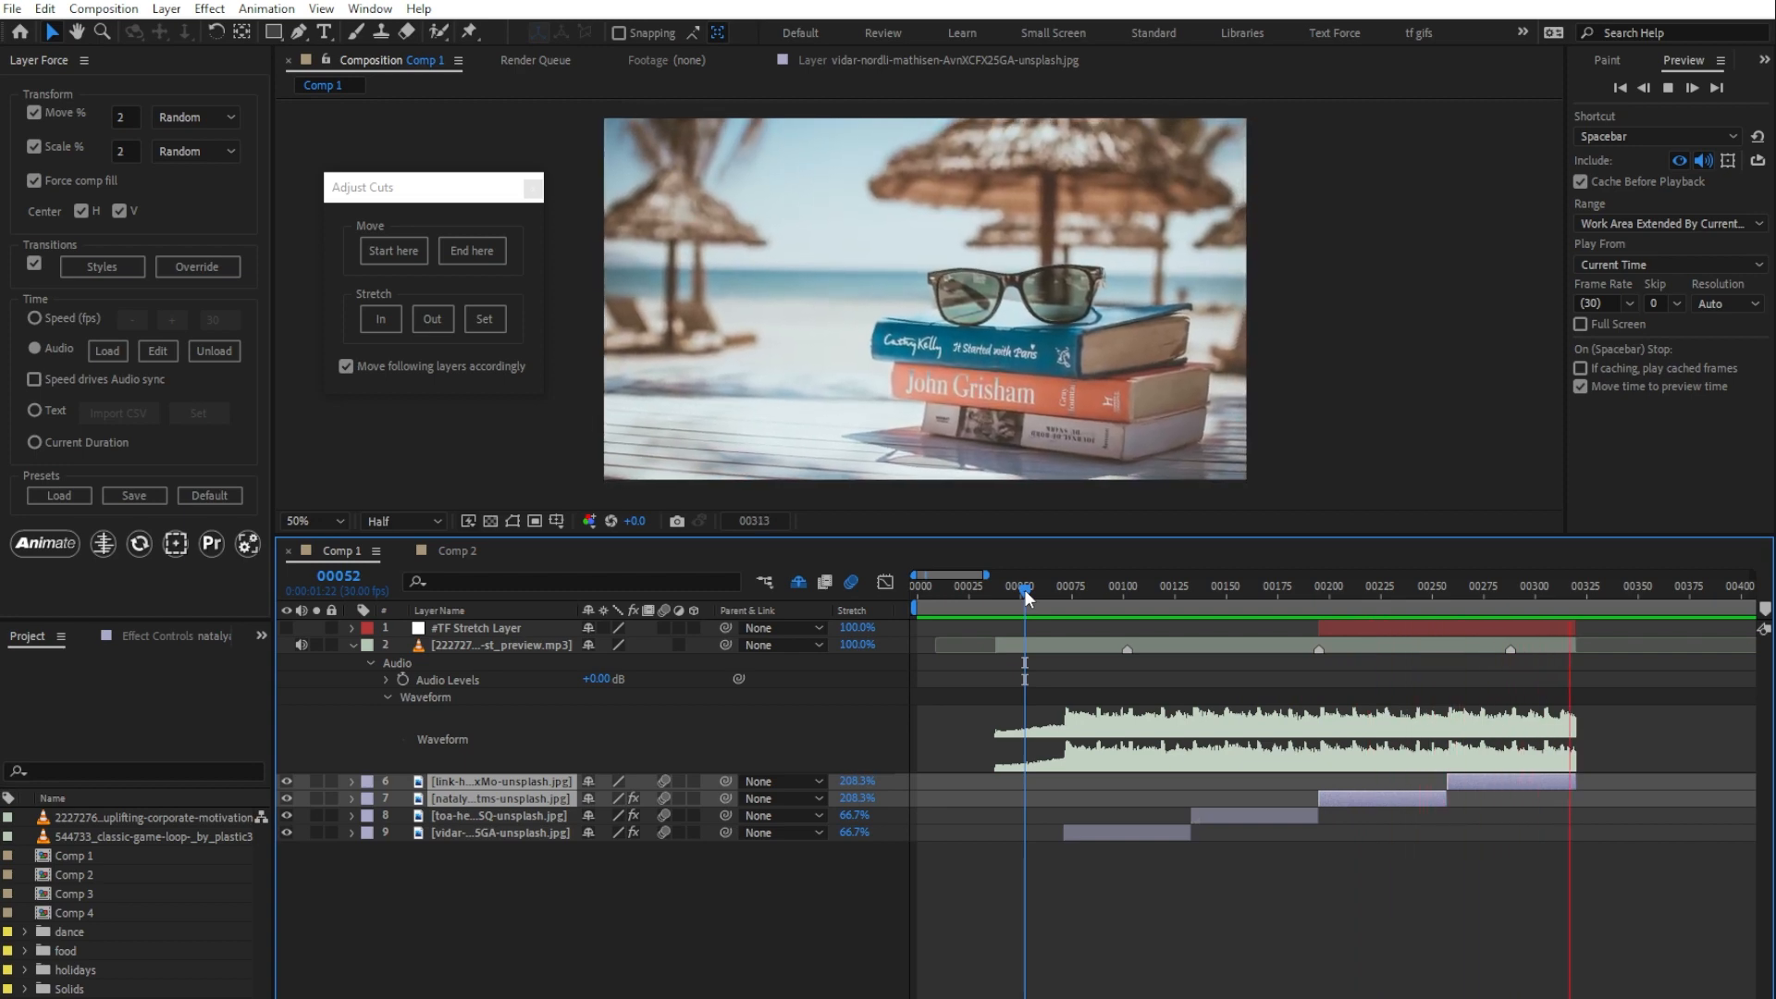
pyautogui.press('space')
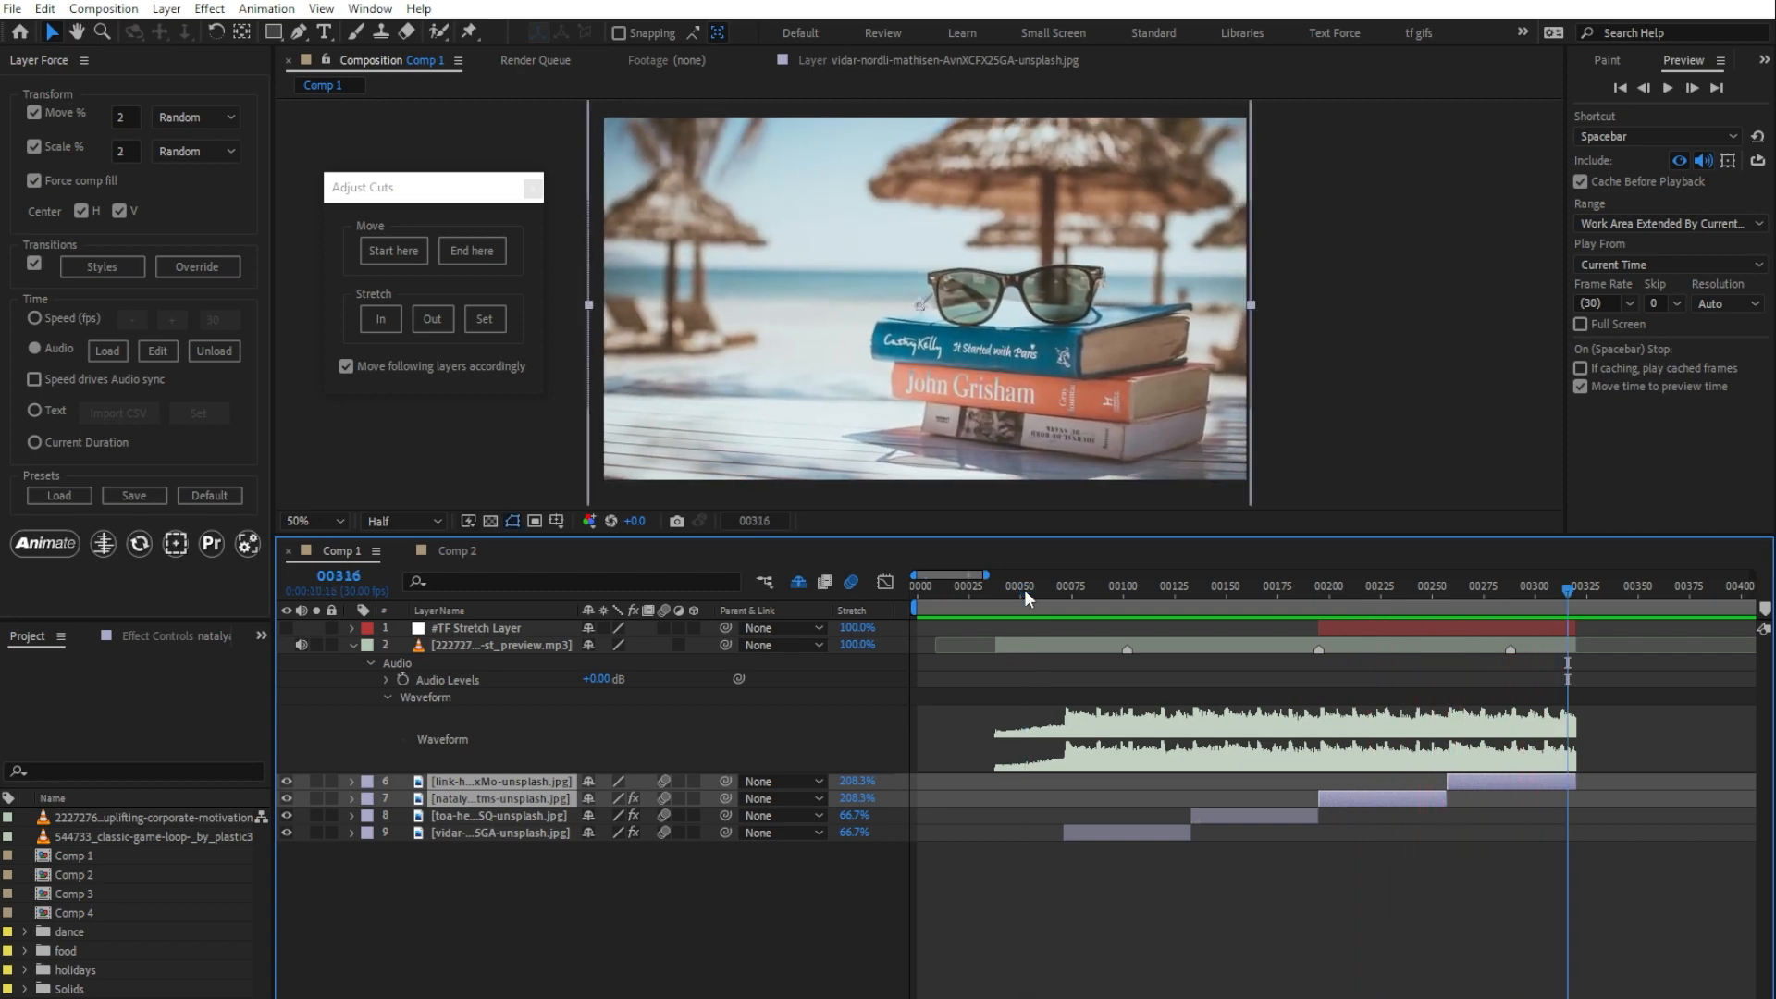
# Step: Move image layer 9 and its following layers so that layer 9 starts at frame 68
pyautogui.click(1060, 590)
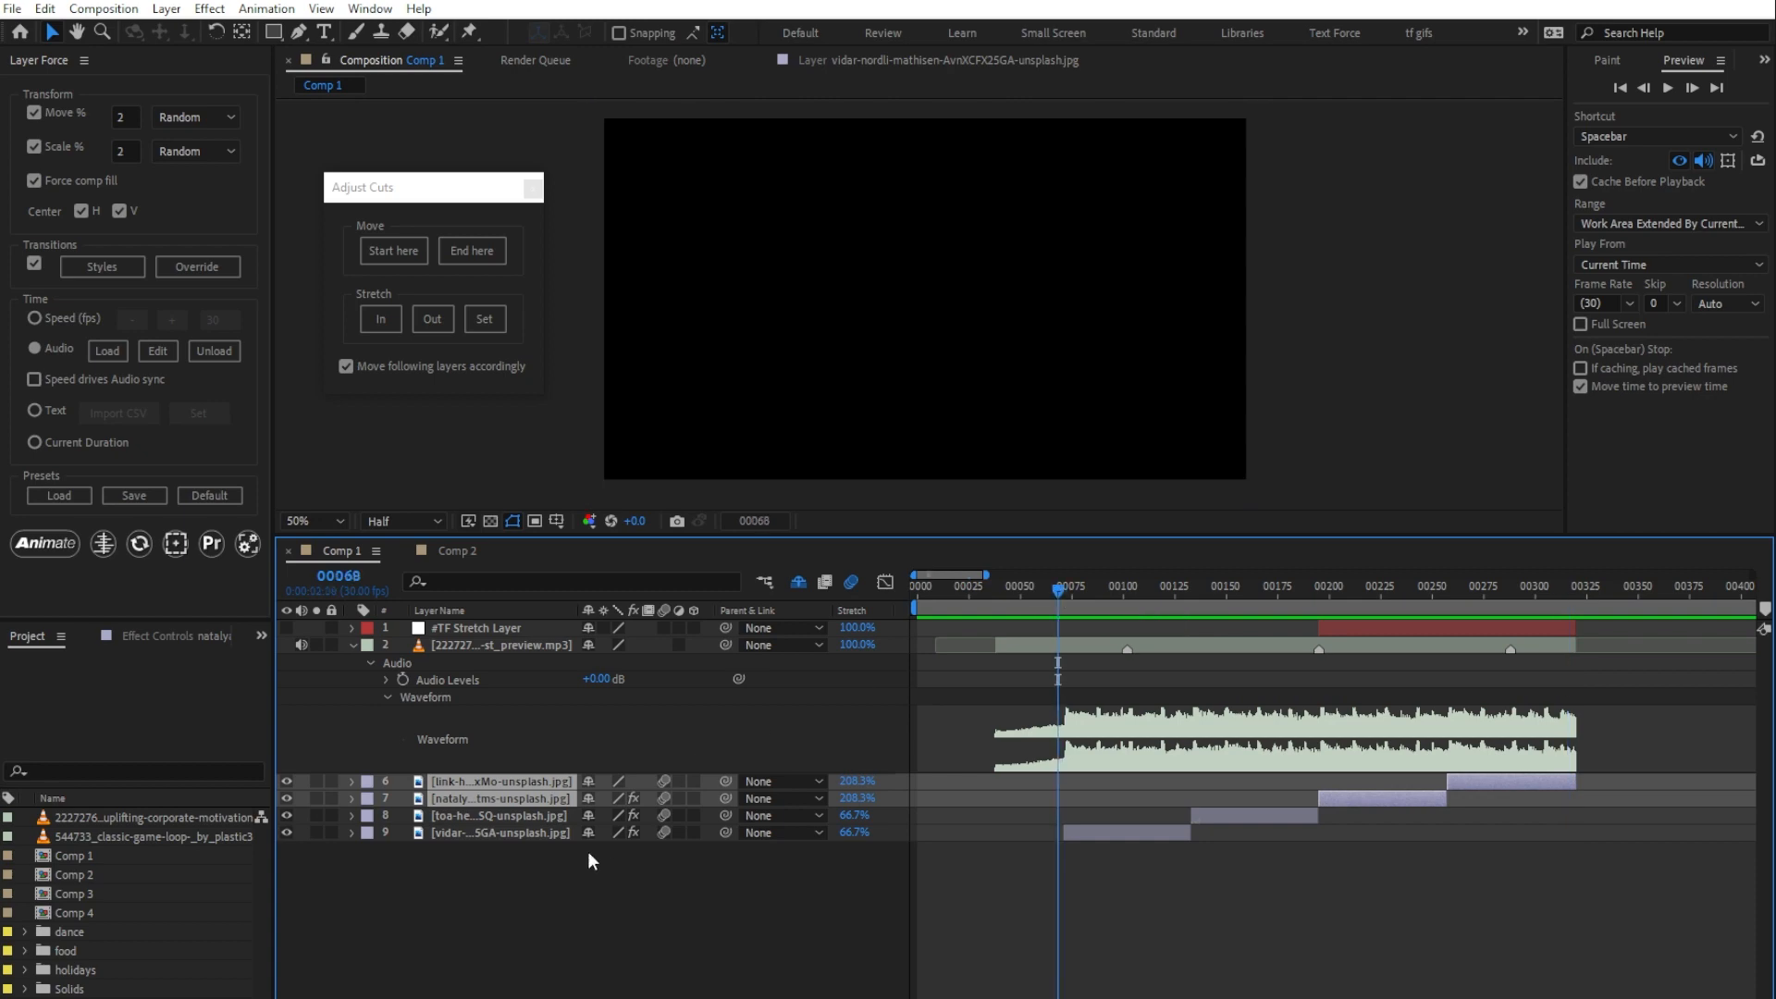
pyautogui.click(520, 832)
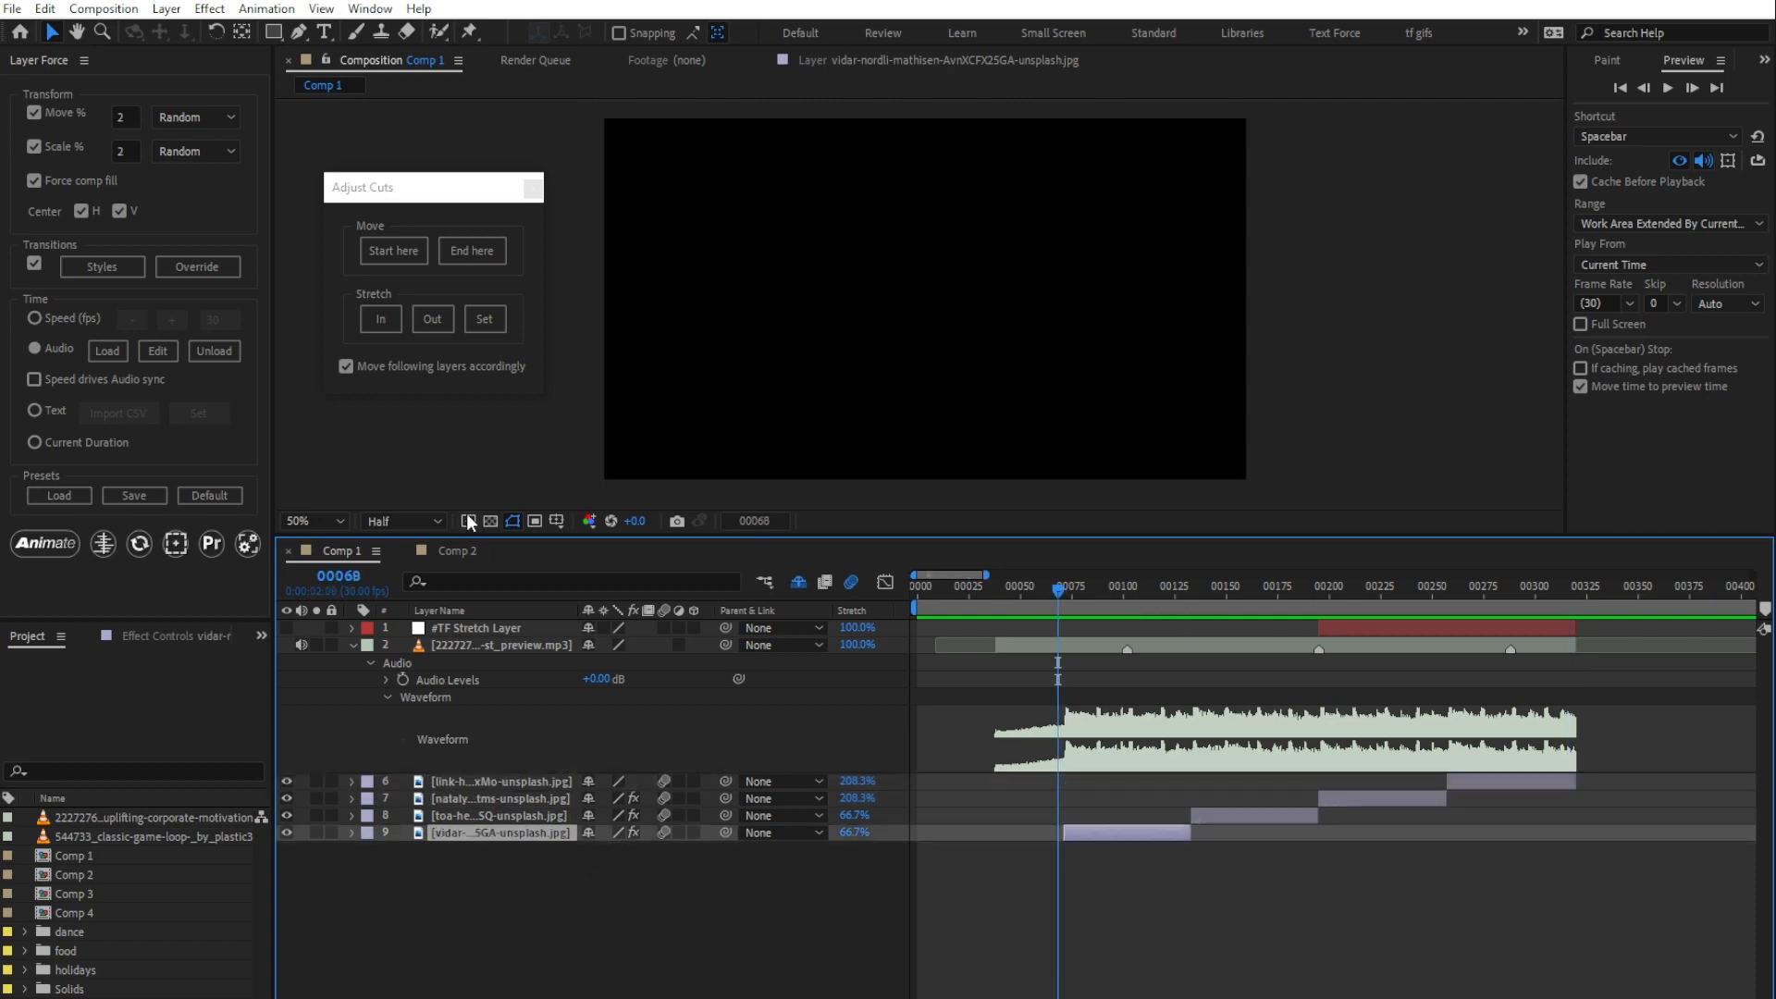
pyautogui.click(412, 259)
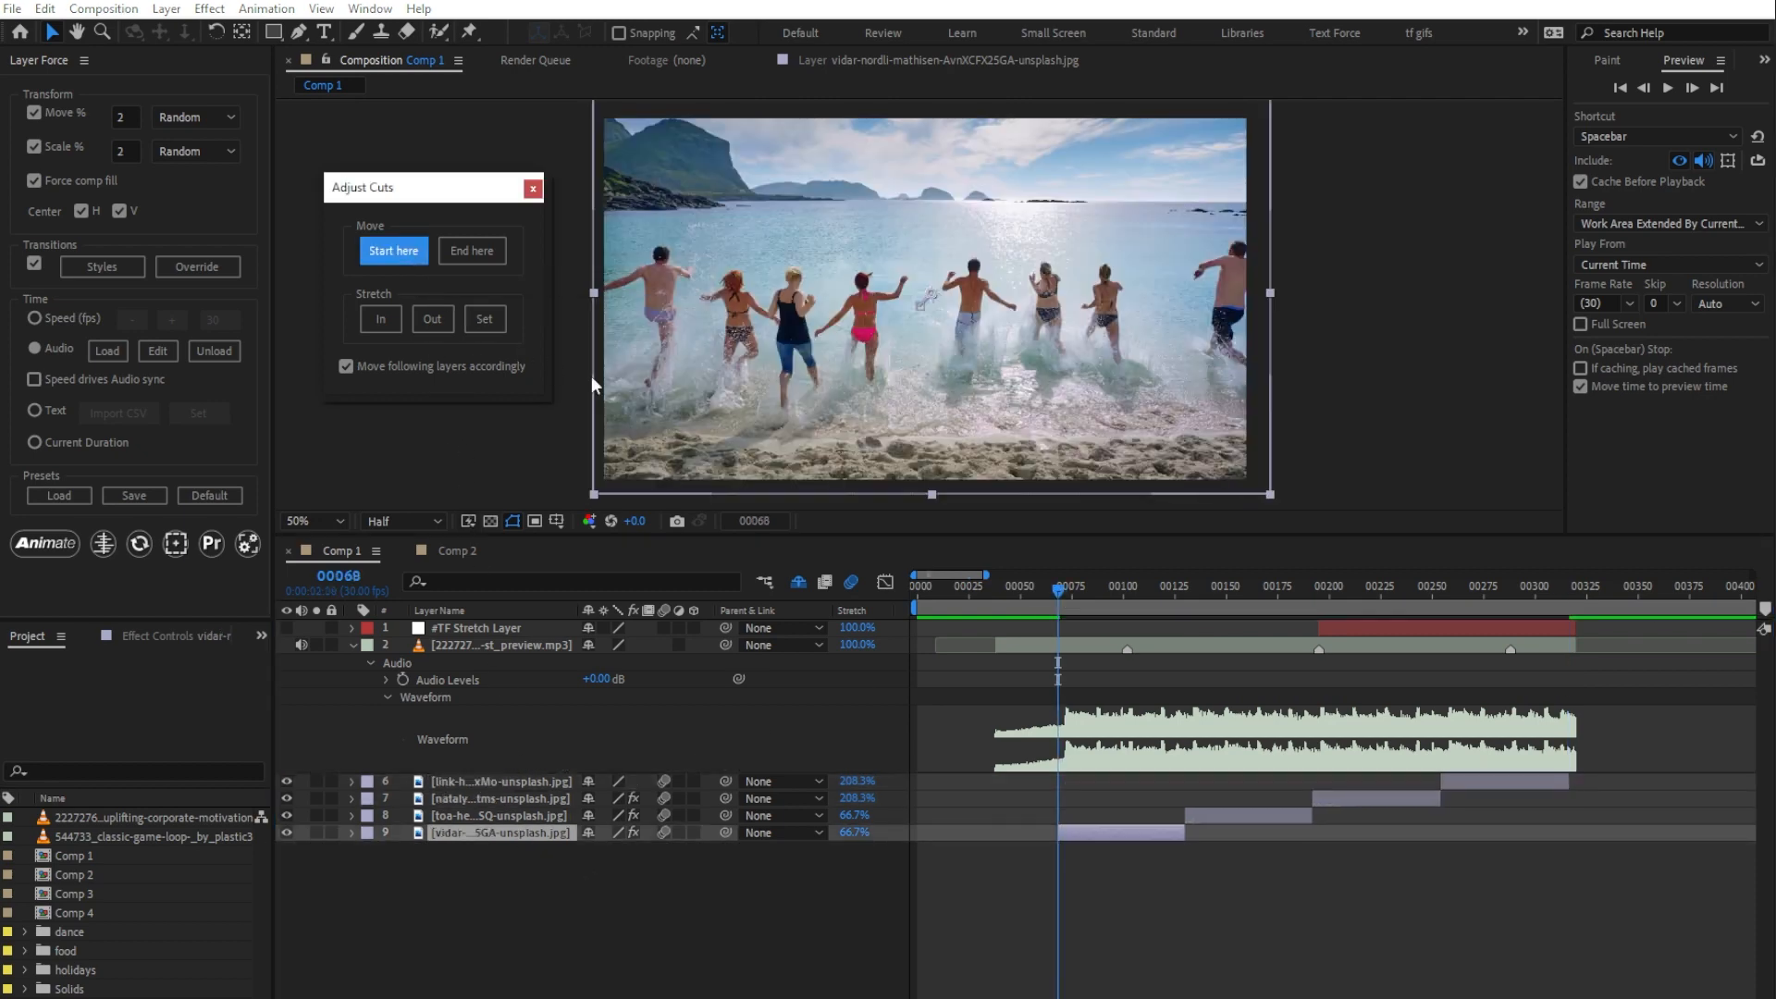
# Step: Preview the shifted cuts from frame 51 and close the Adjust Cuts dialog
pyautogui.click(1023, 590)
pyautogui.press('space')
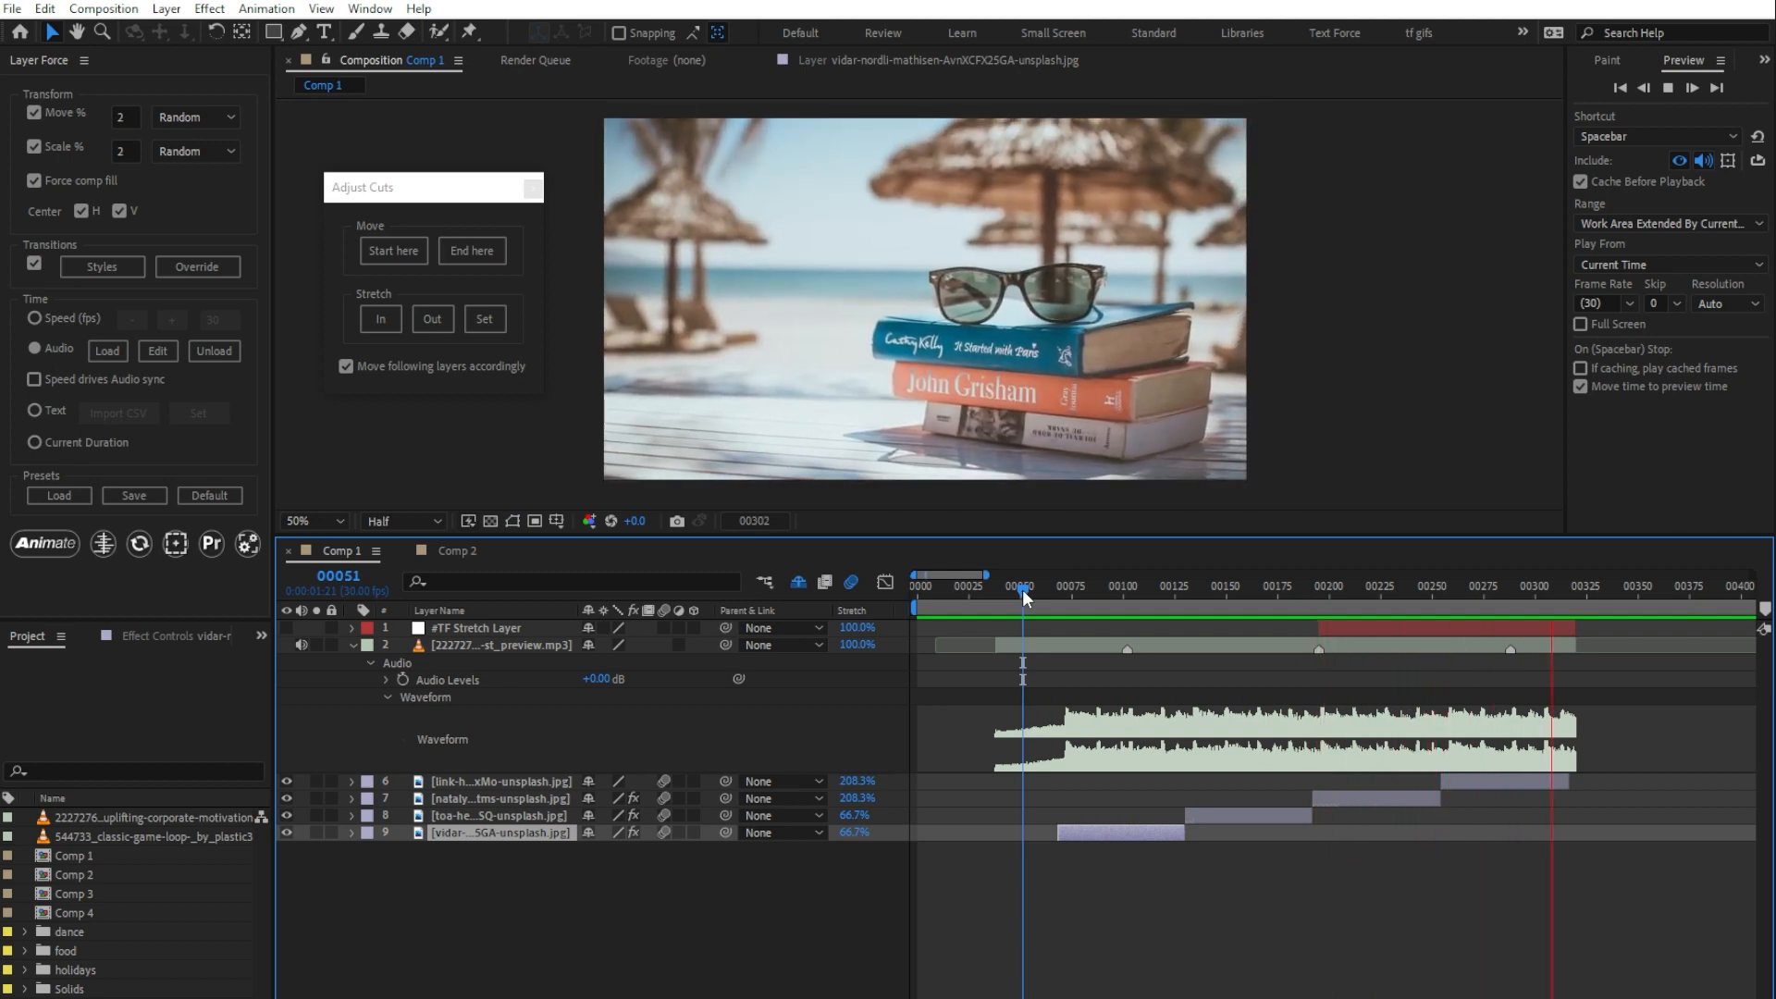
pyautogui.press('space')
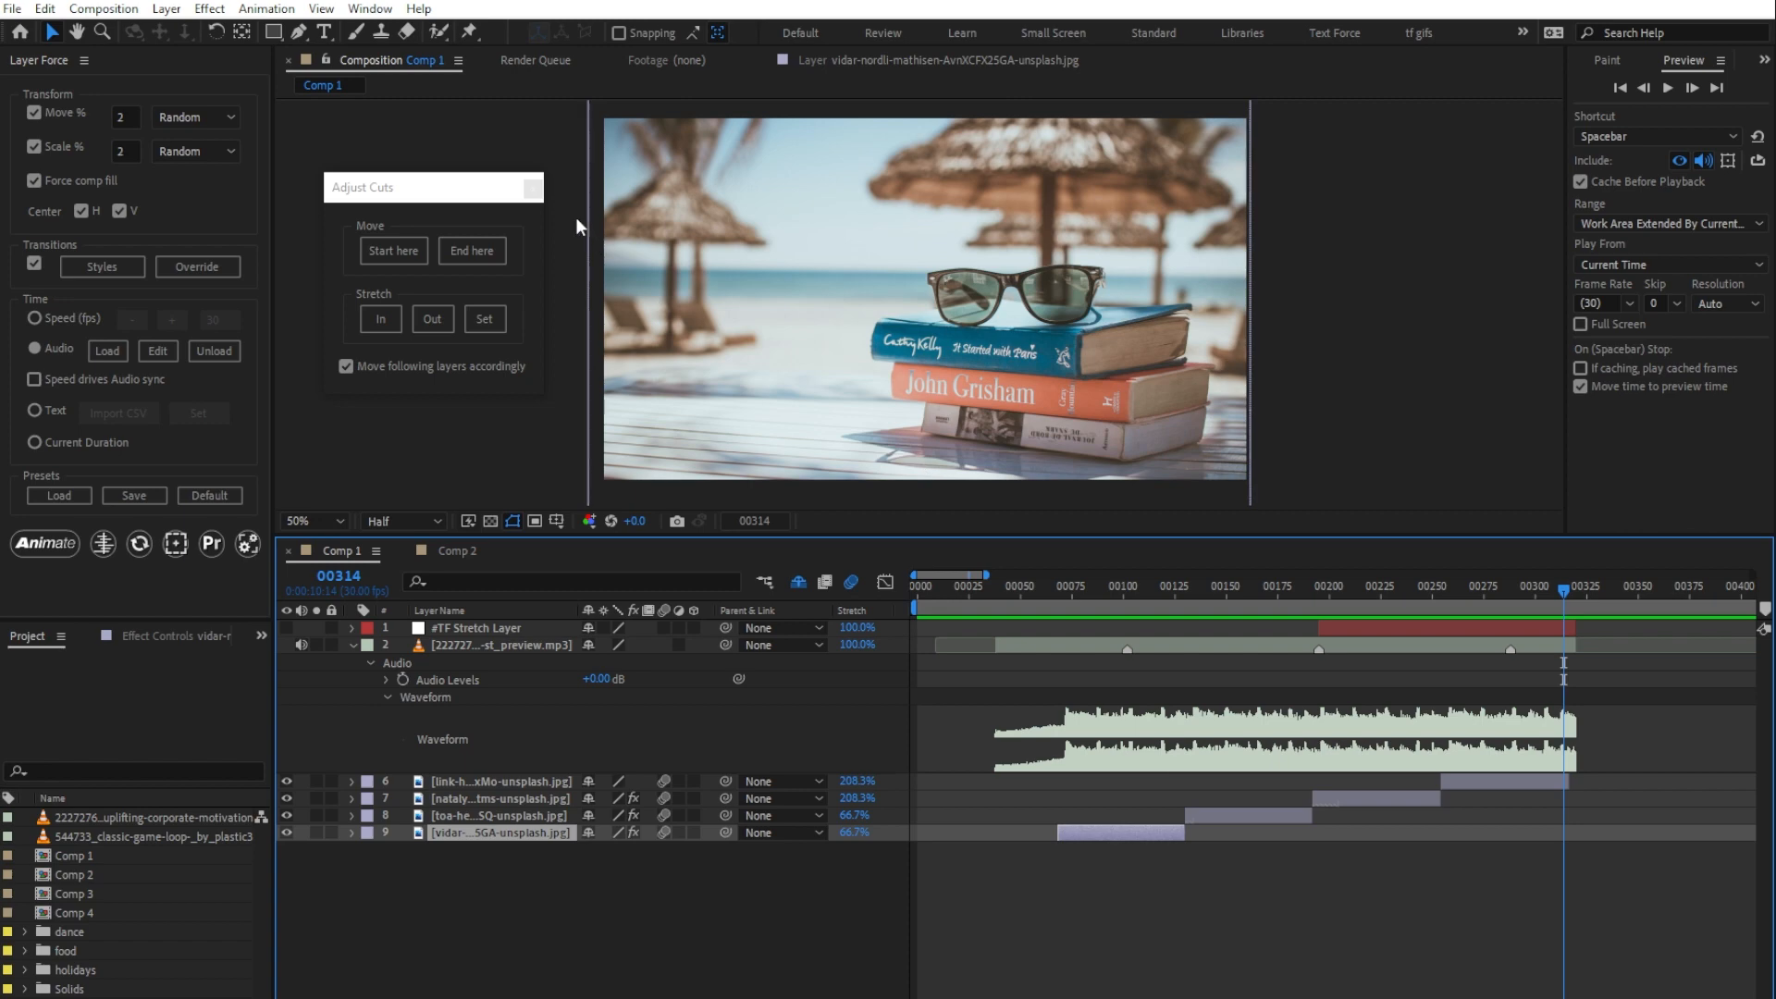
pyautogui.click(534, 189)
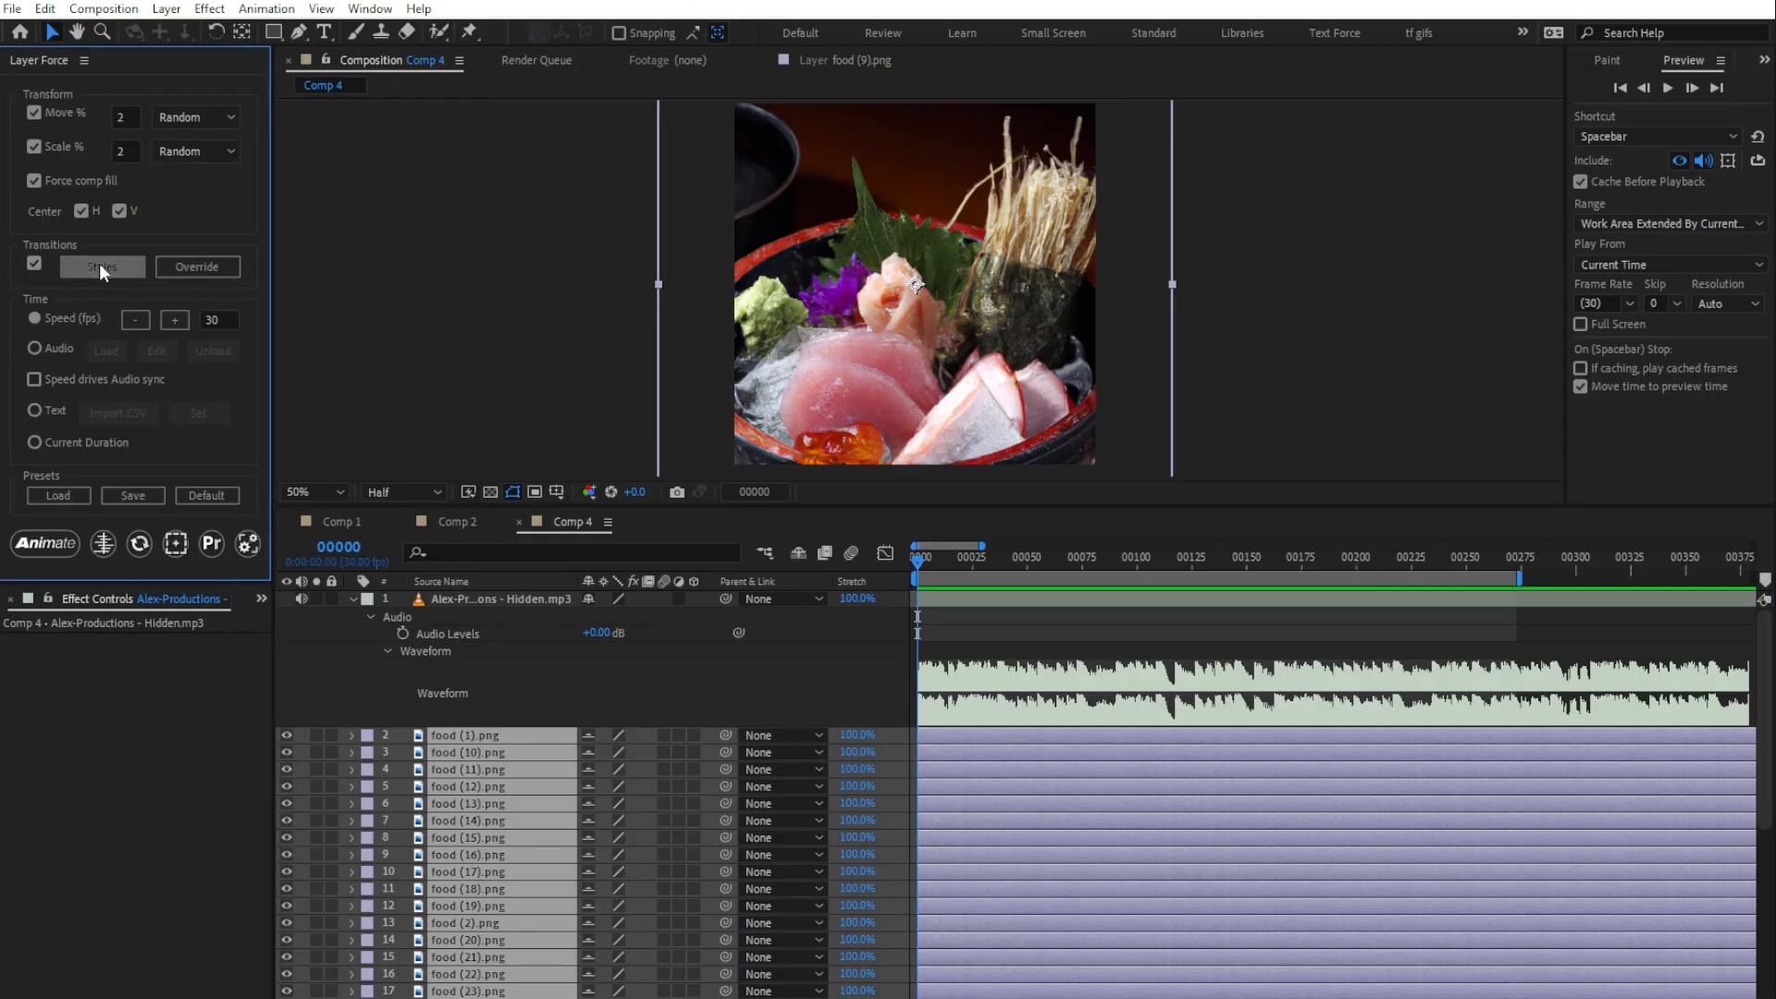
# Step: Limit the transition styles for Comp 4 to Overlap Cut only
pyautogui.click(98, 264)
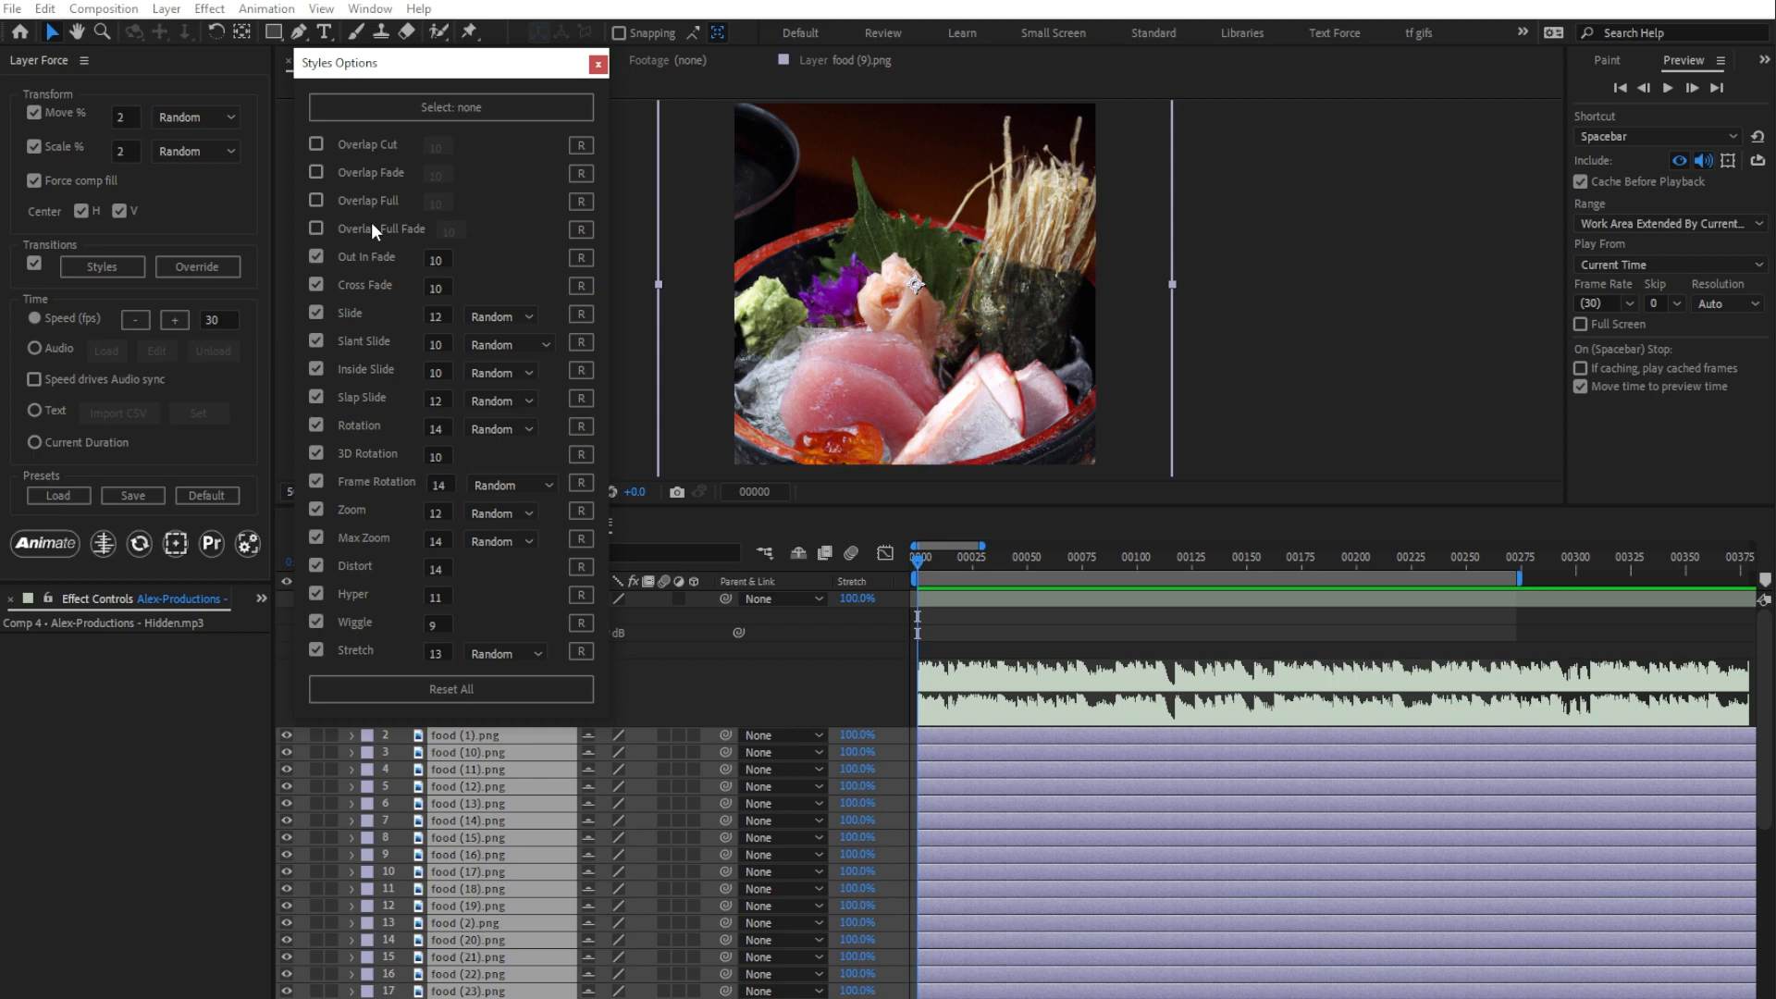
pyautogui.click(360, 117)
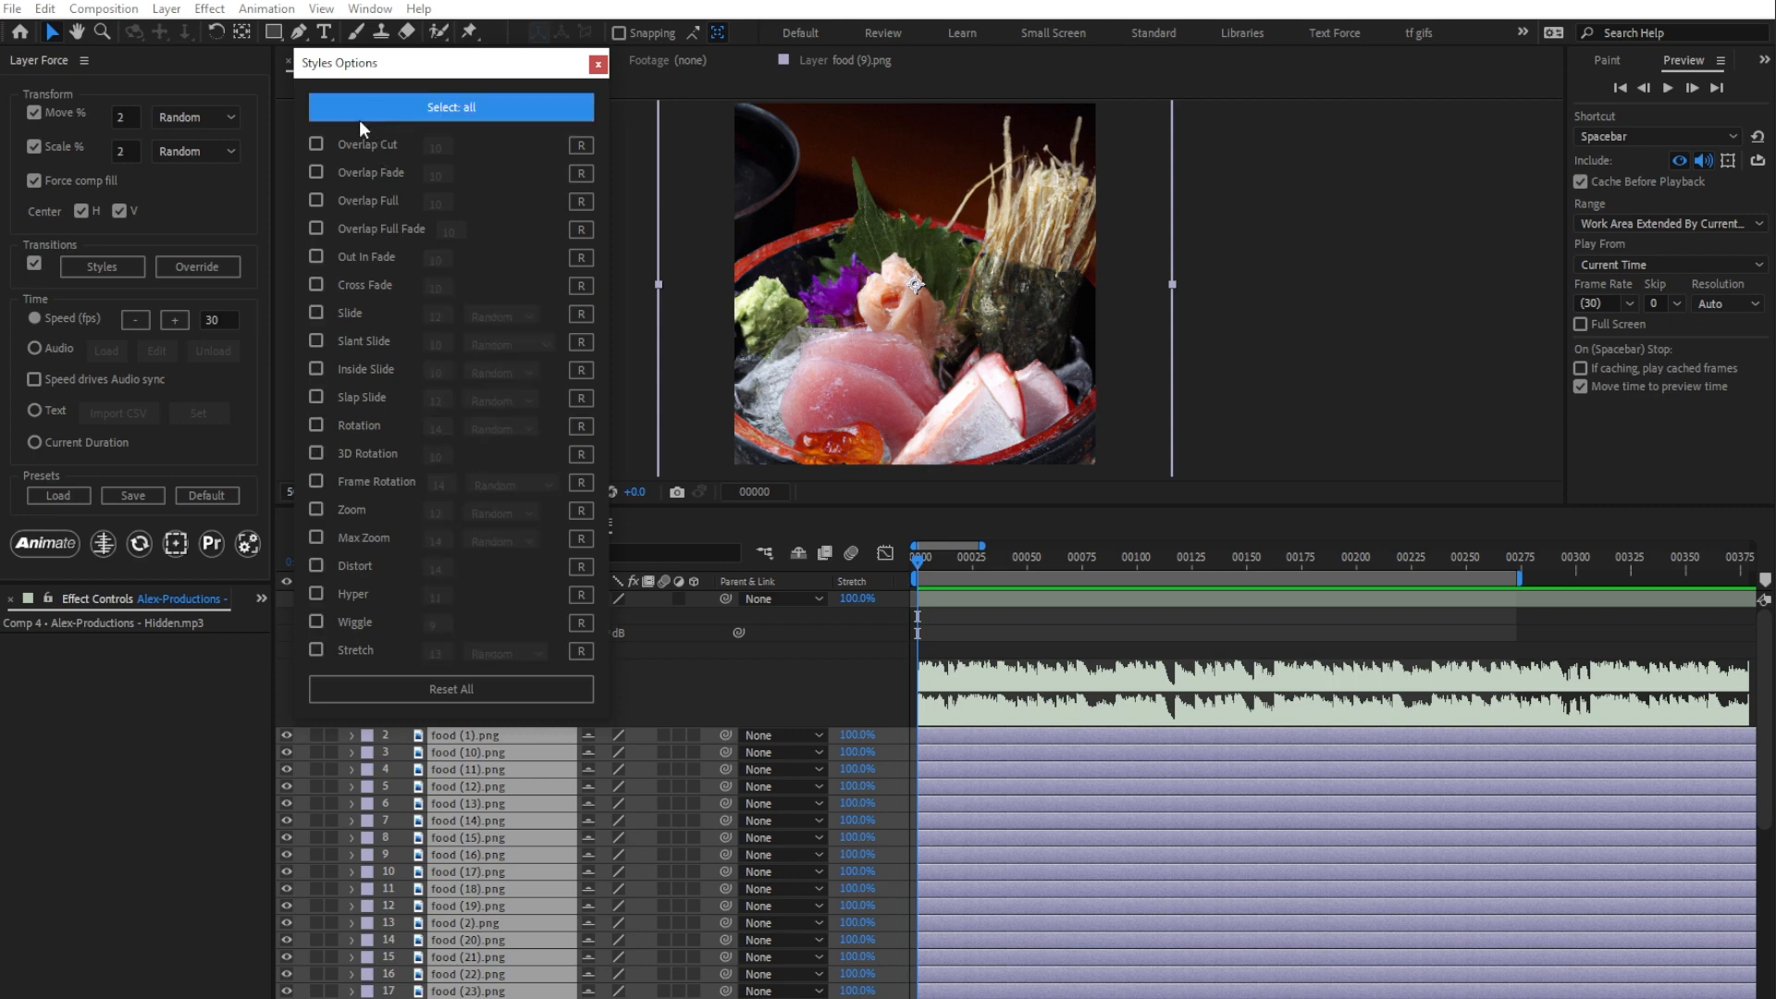
pyautogui.click(317, 145)
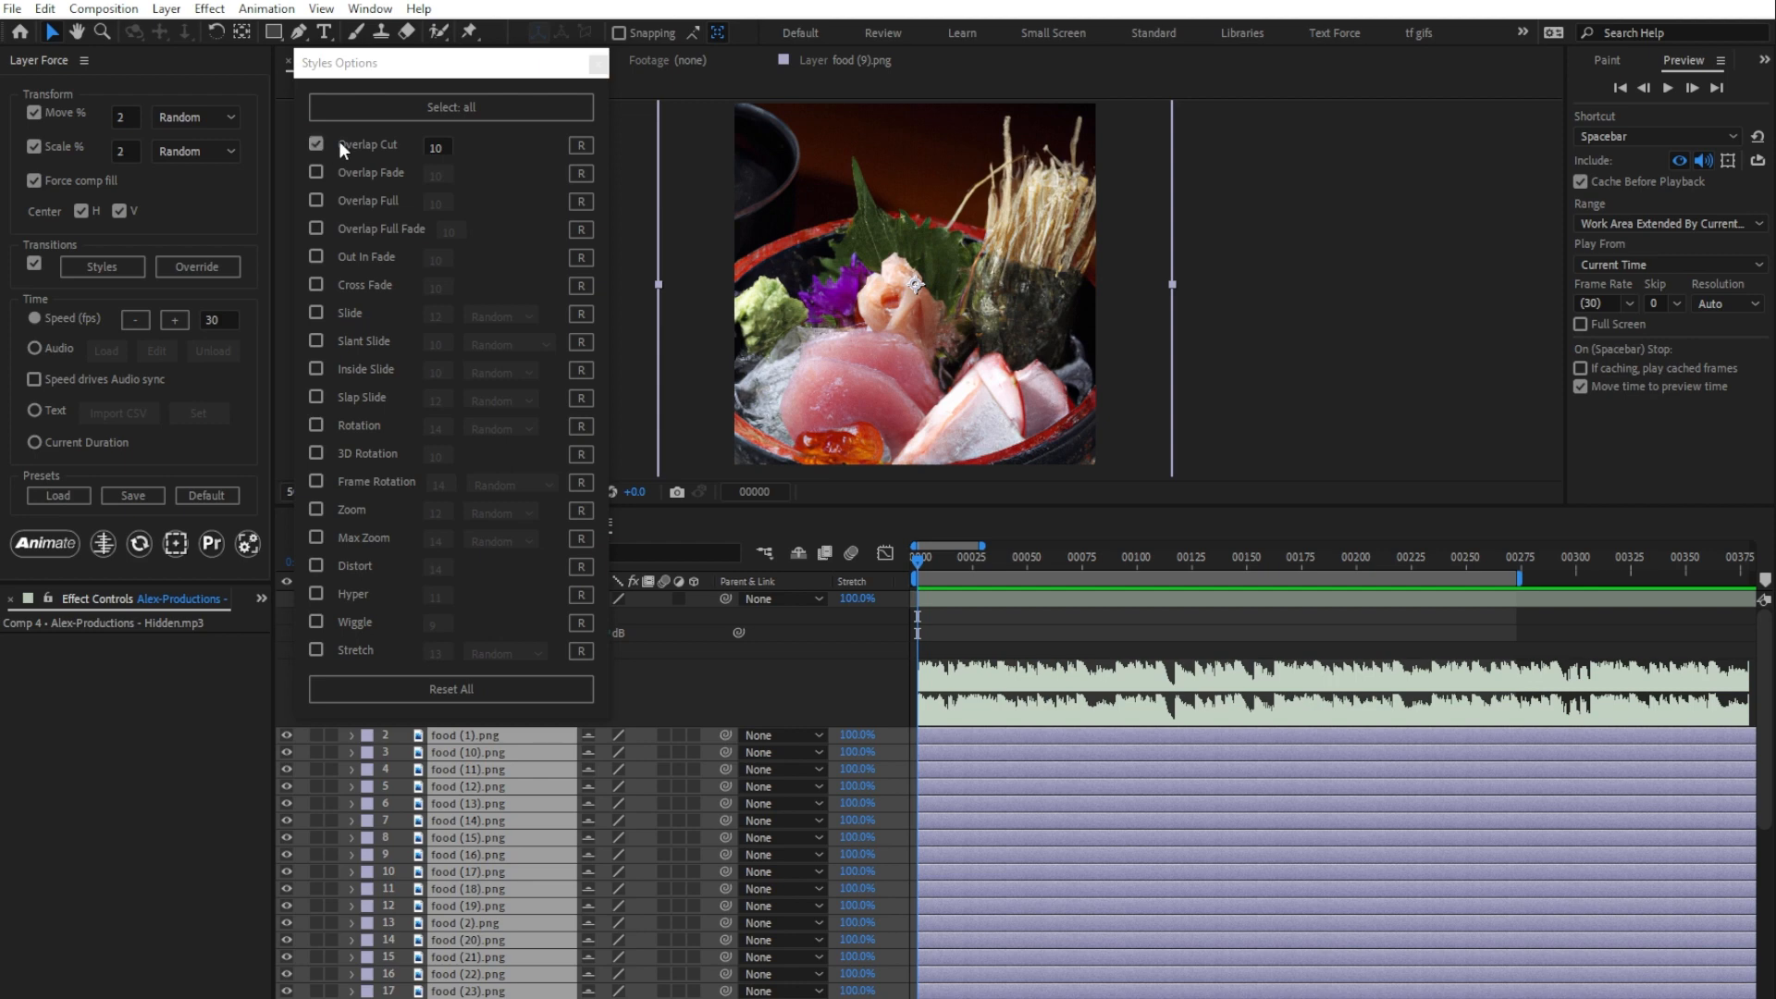
pyautogui.click(597, 63)
# Step: Scale all selected food image layers to 50% and update them in Layer Force
pyautogui.click(465, 777)
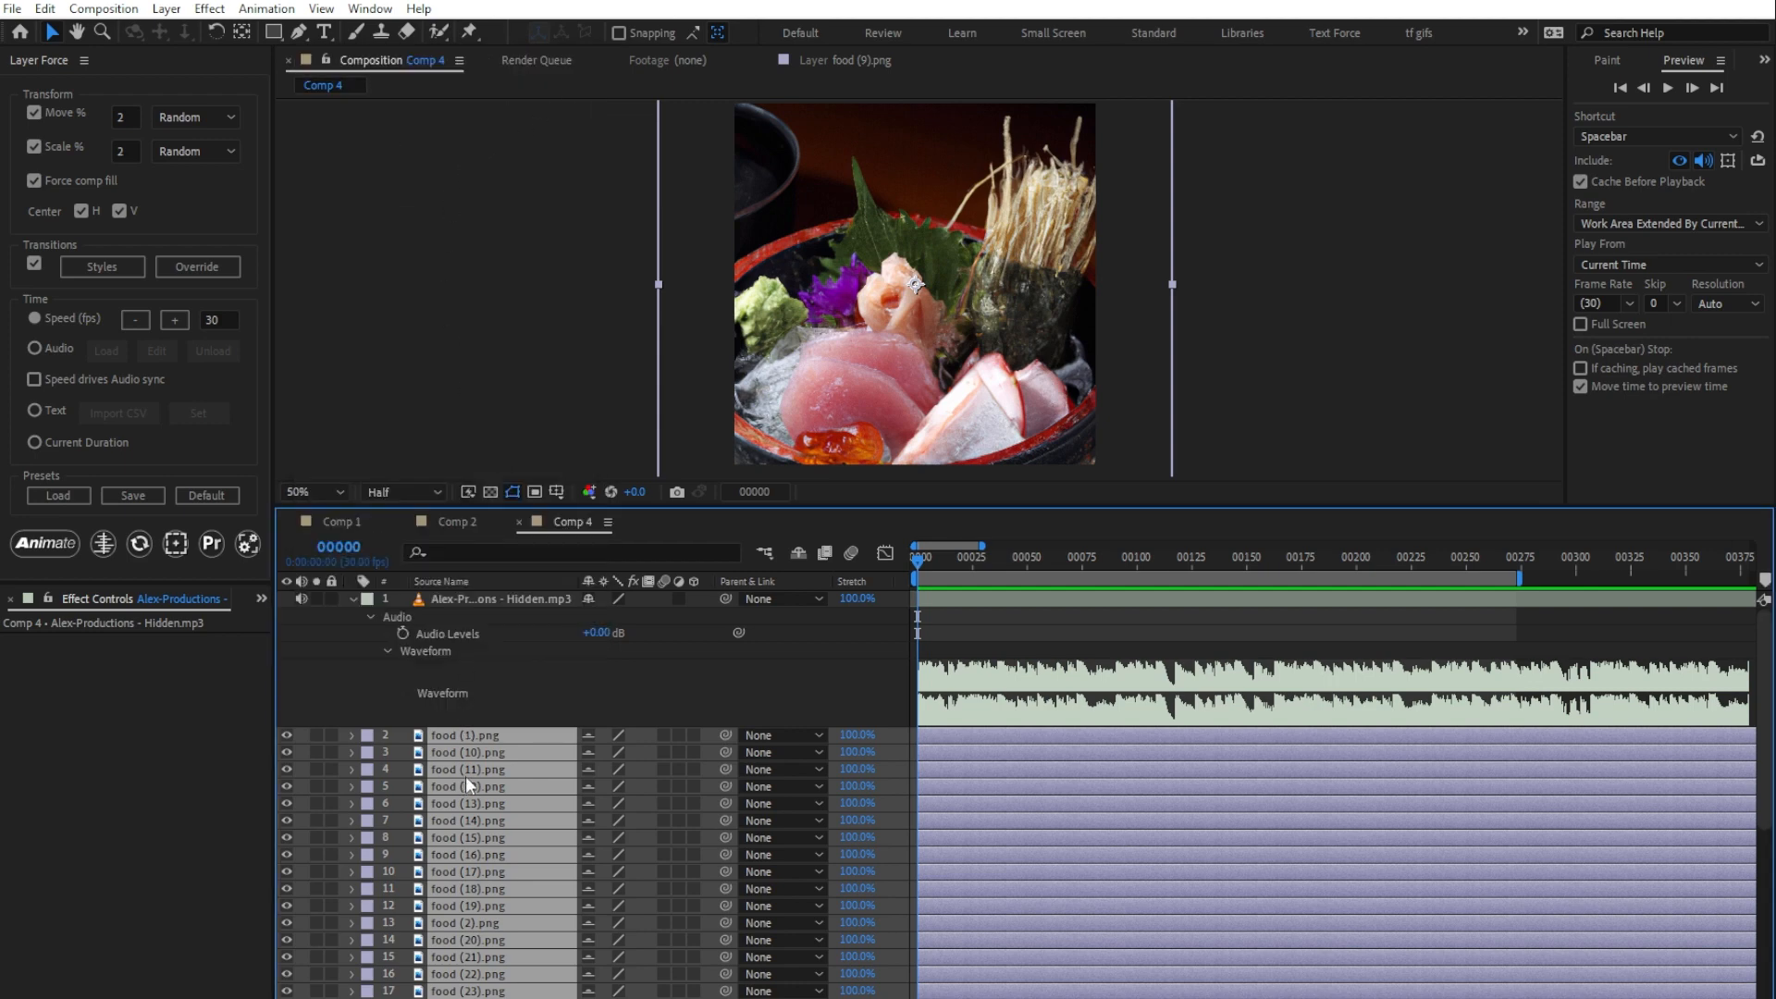
pyautogui.press('s')
pyautogui.click(606, 753)
pyautogui.write('50')
pyautogui.press('Return')
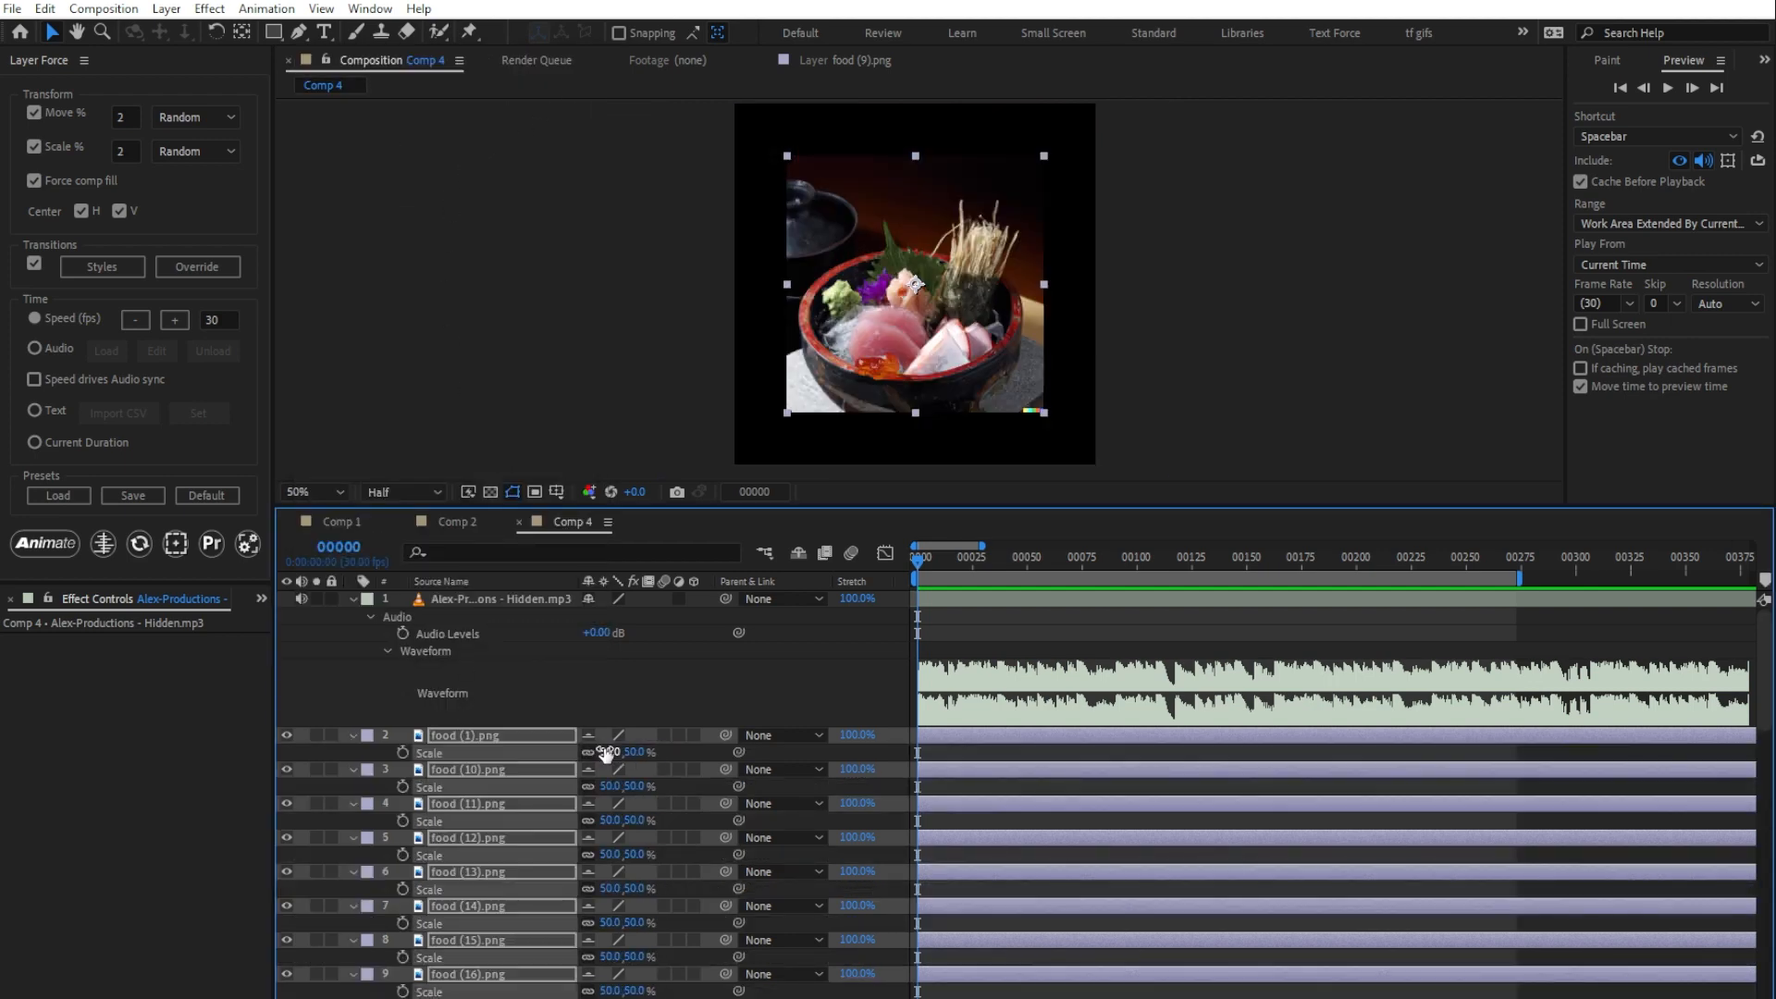
pyautogui.click(138, 543)
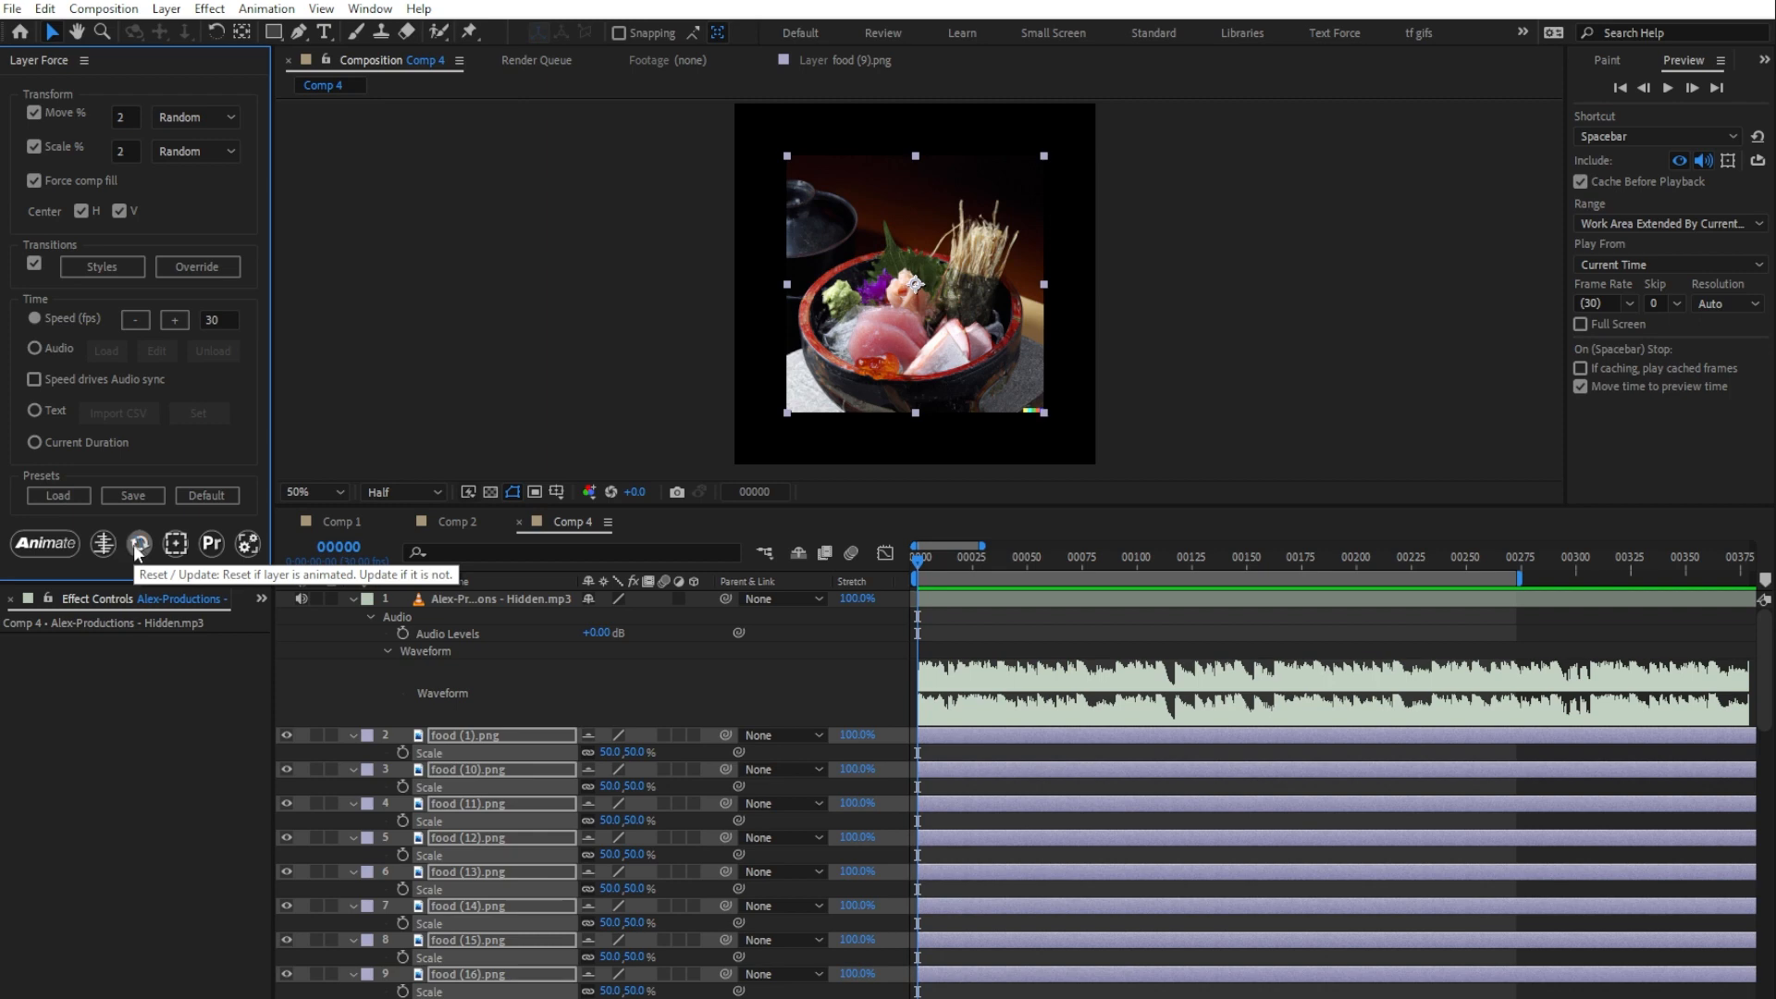
# Step: Randomize the scale of the selected food layers with an amount of 30
pyautogui.click(176, 544)
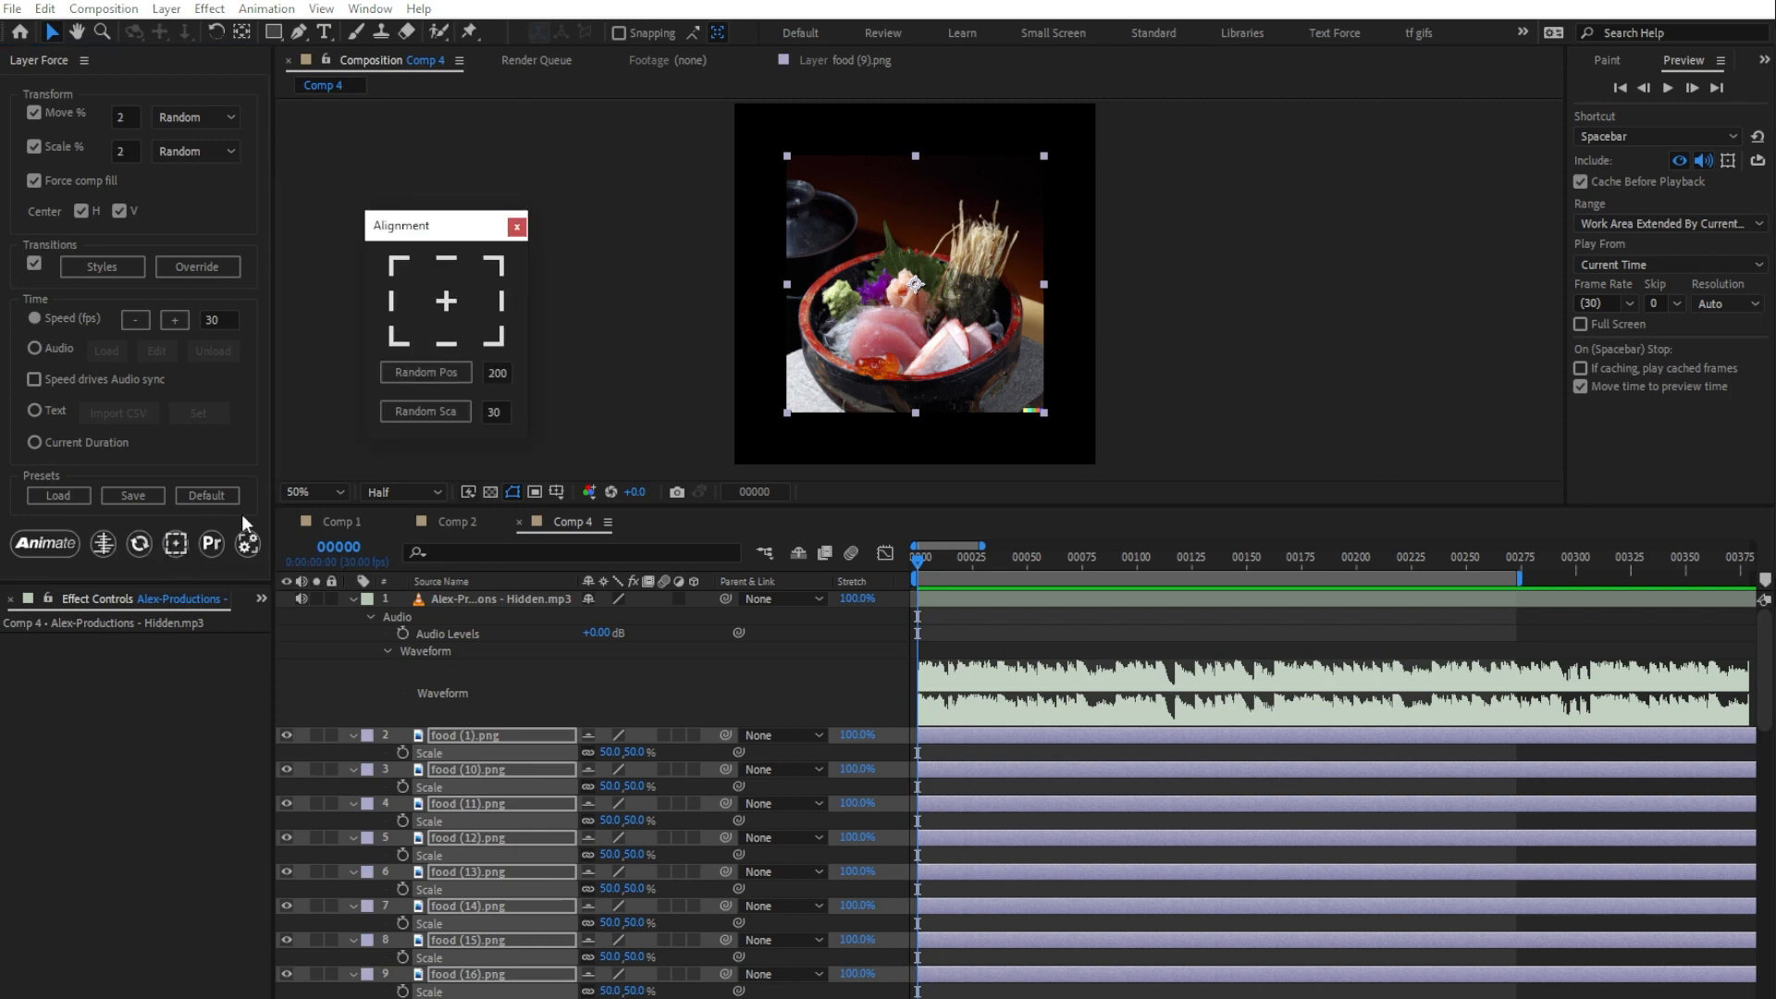
pyautogui.click(424, 413)
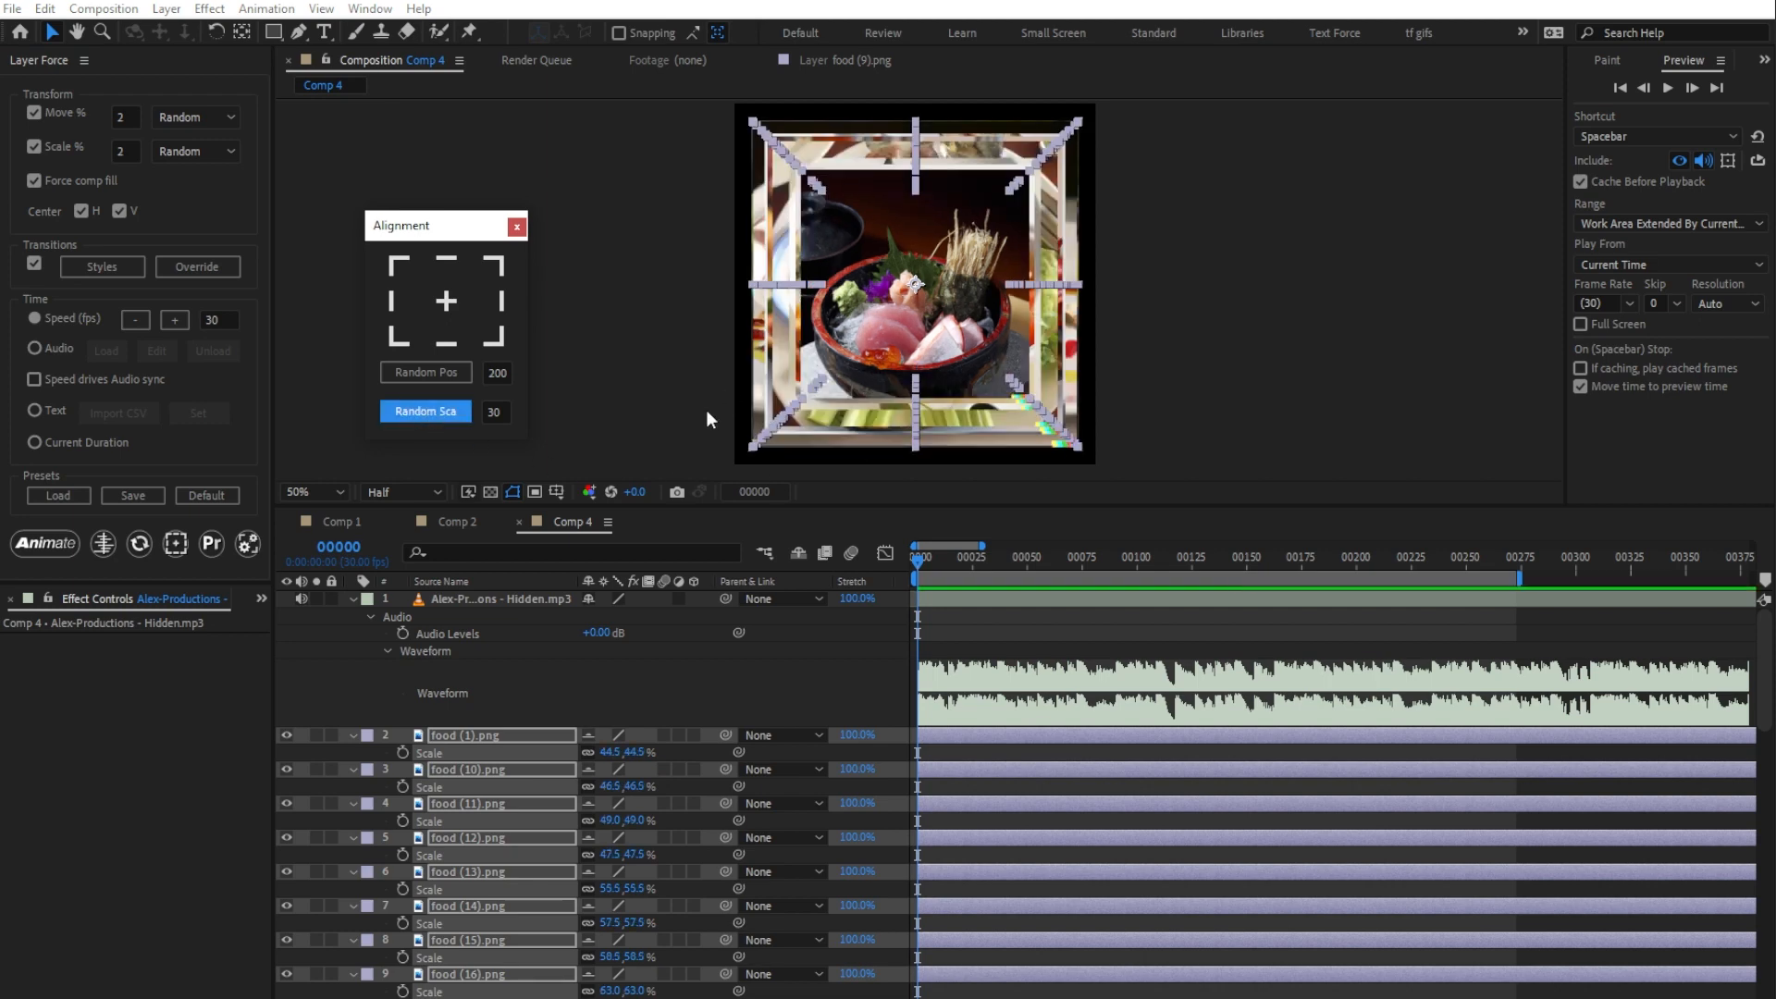
pyautogui.click(516, 228)
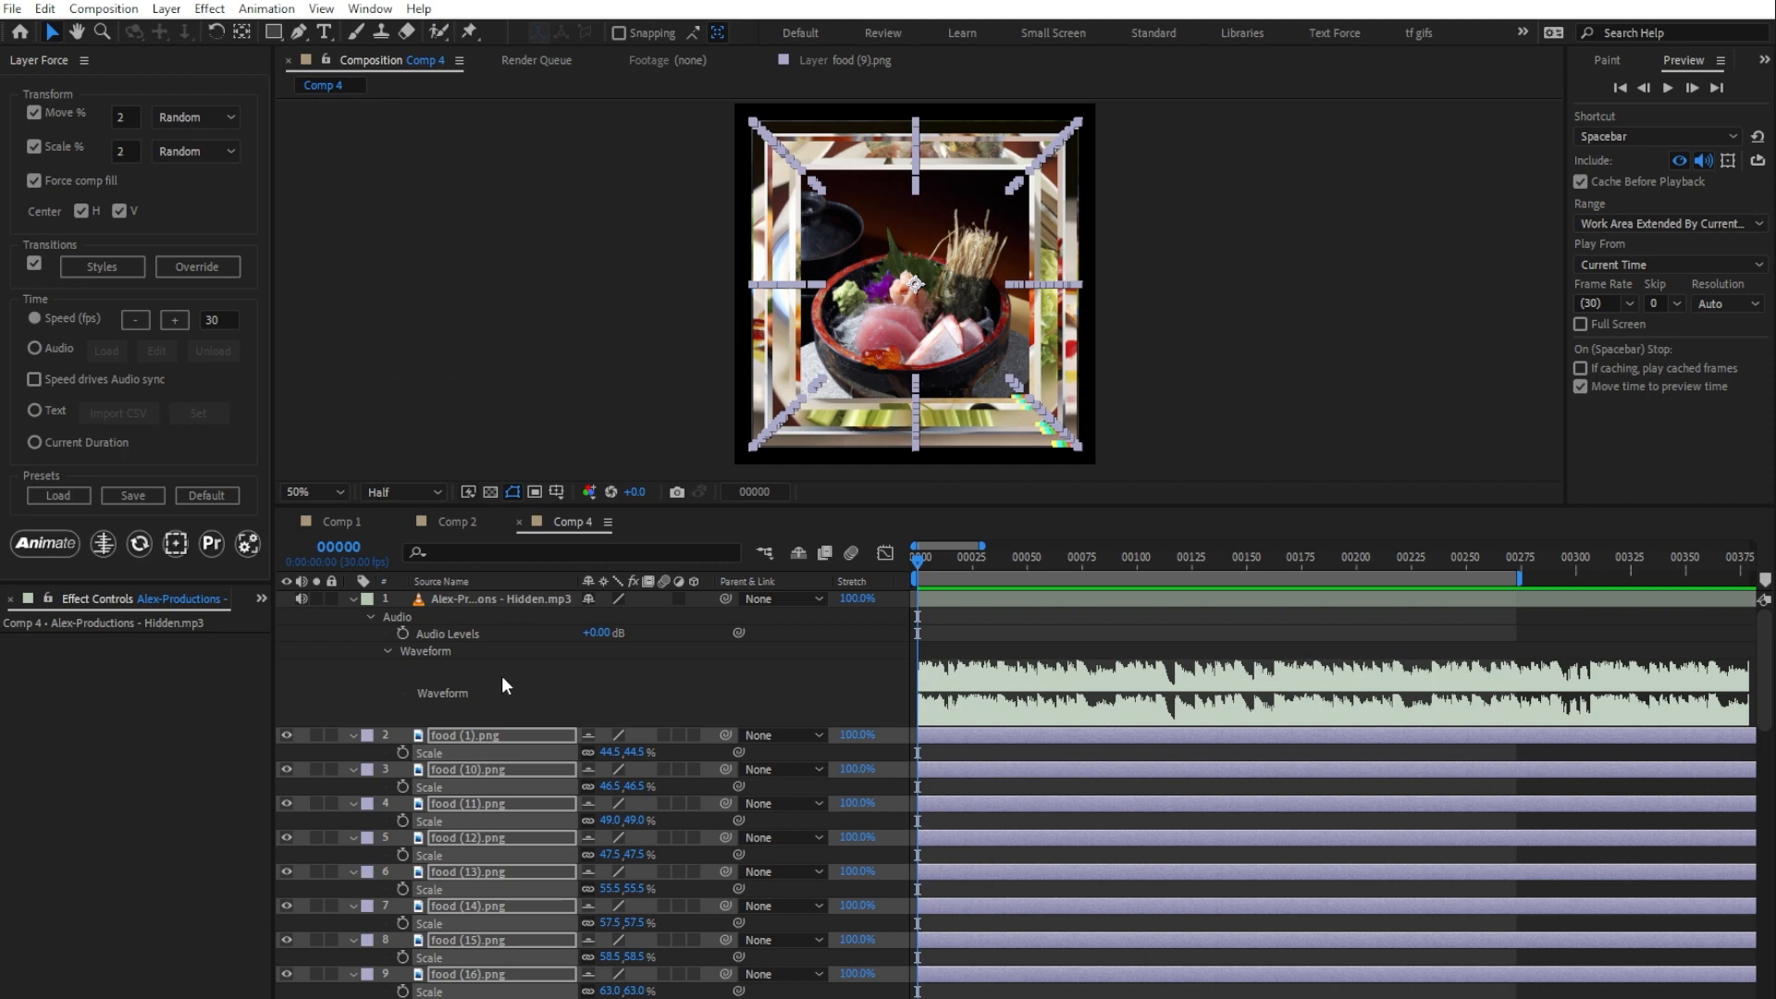
# Step: Collapse the scale properties, preview Comp 4 with its music, and return to frame 0
pyautogui.press('s')
pyautogui.press('space')
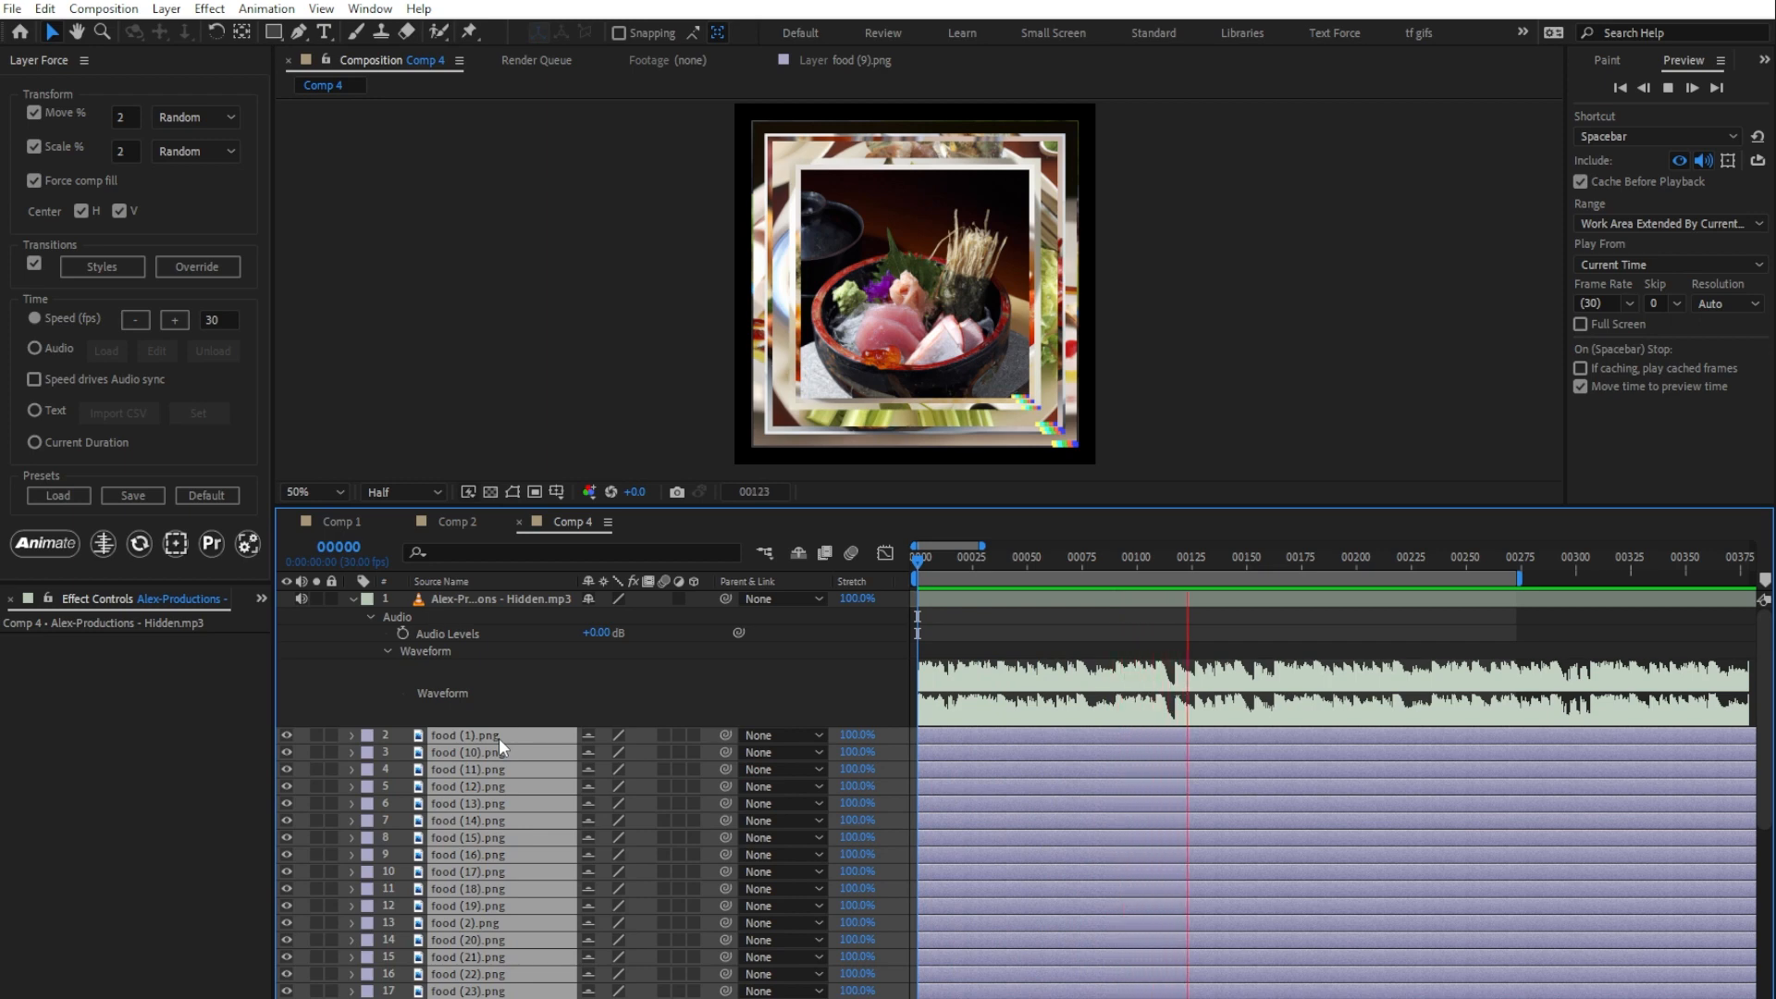
pyautogui.press('space')
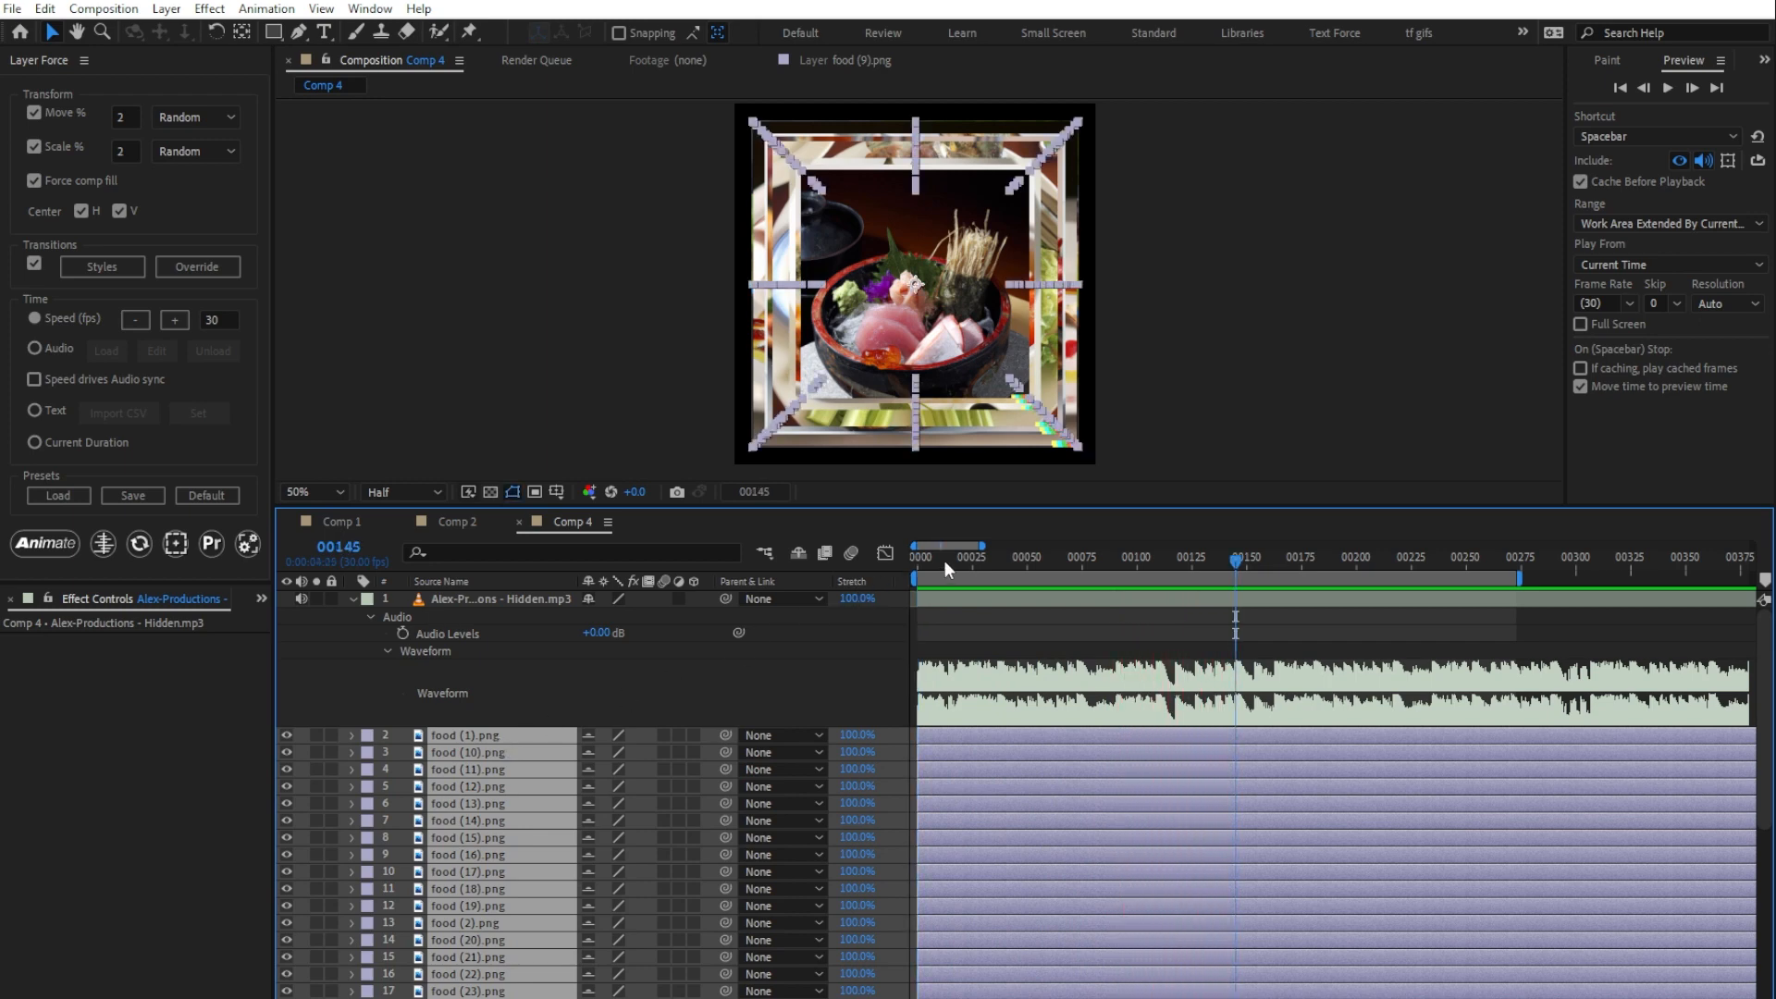
pyautogui.press('Home')
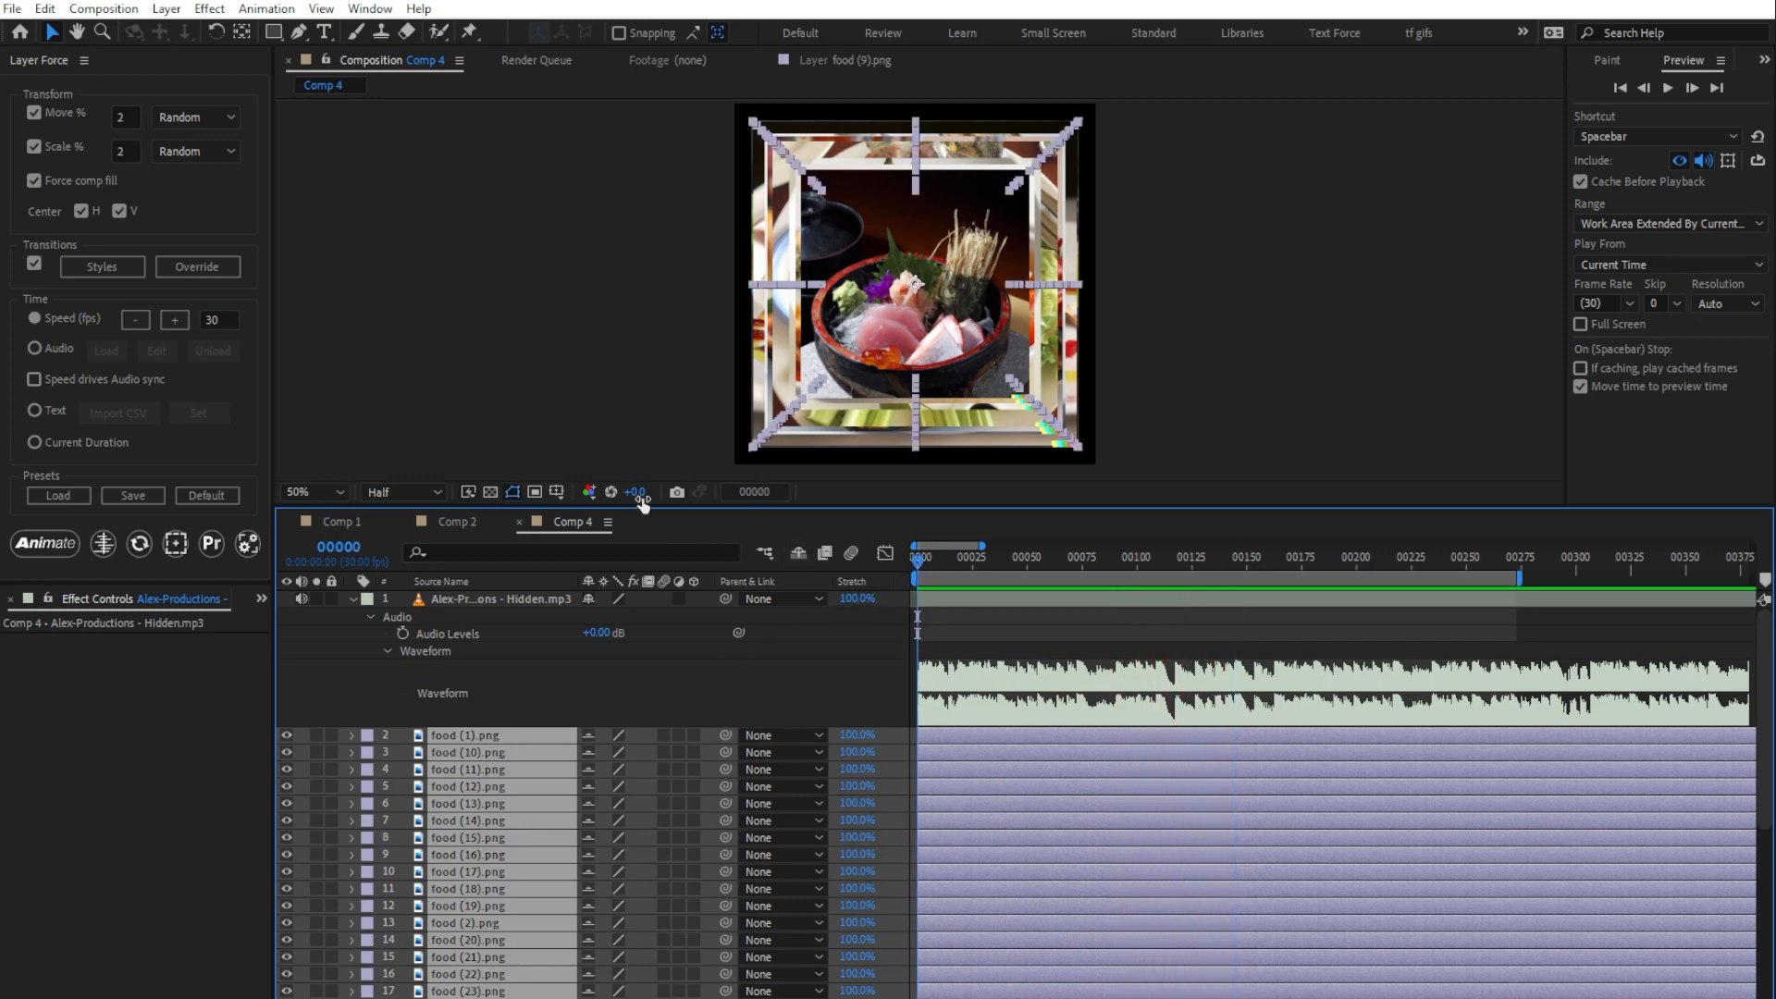
# Step: Switch the timing to Audio and load the Hidden.mp3 layer as its source
pyautogui.click(499, 600)
pyautogui.click(53, 348)
pyautogui.click(100, 348)
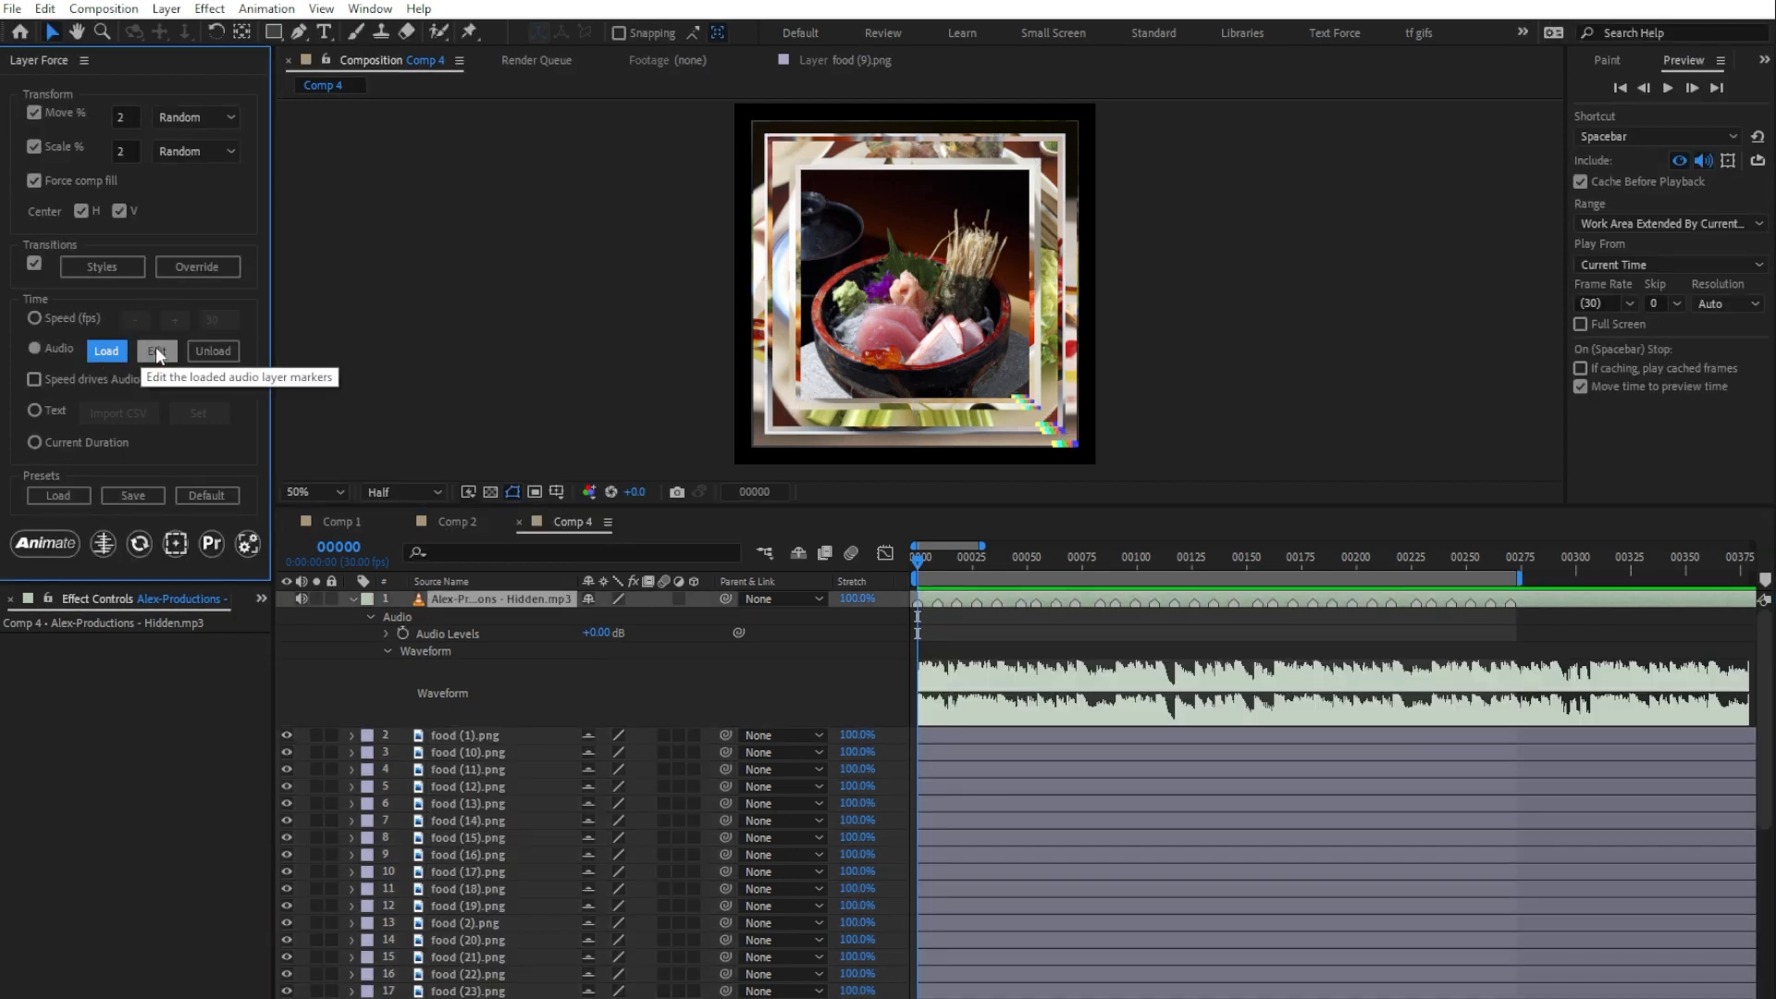
# Step: Generate the audio layer's markers by Threshold with a value of 1
pyautogui.click(155, 350)
pyautogui.click(501, 397)
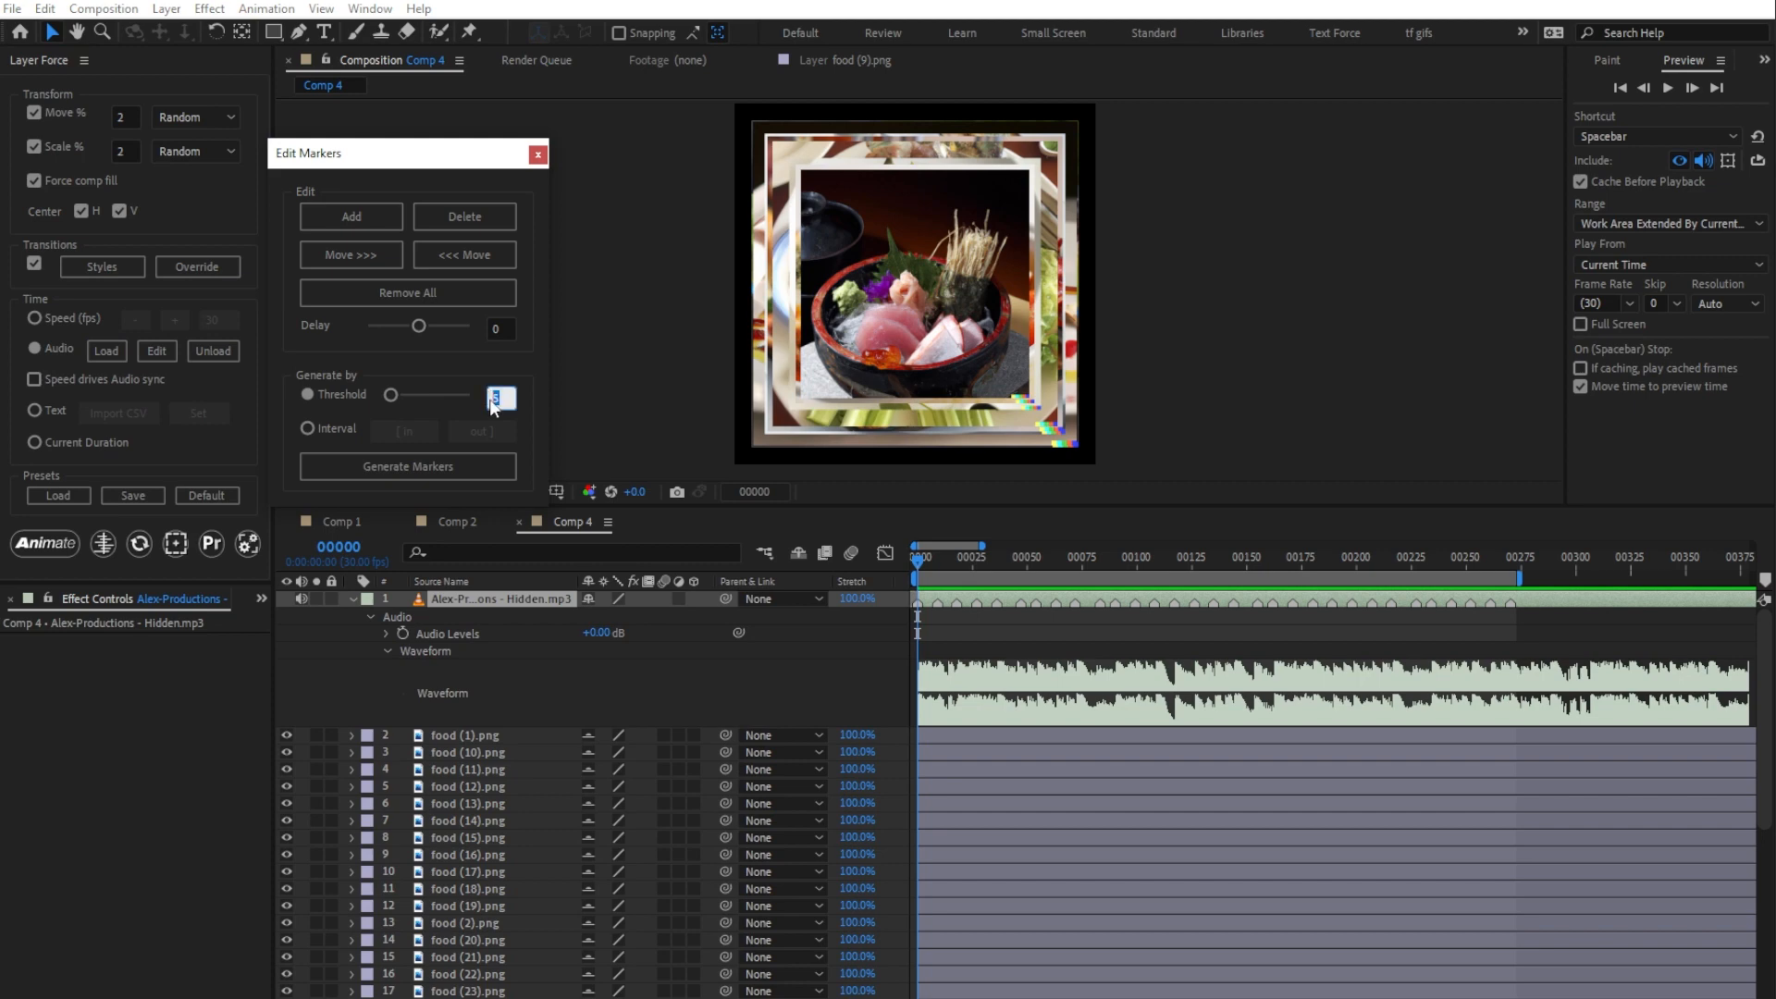
pyautogui.write('1')
pyautogui.press('Return')
pyautogui.click(446, 464)
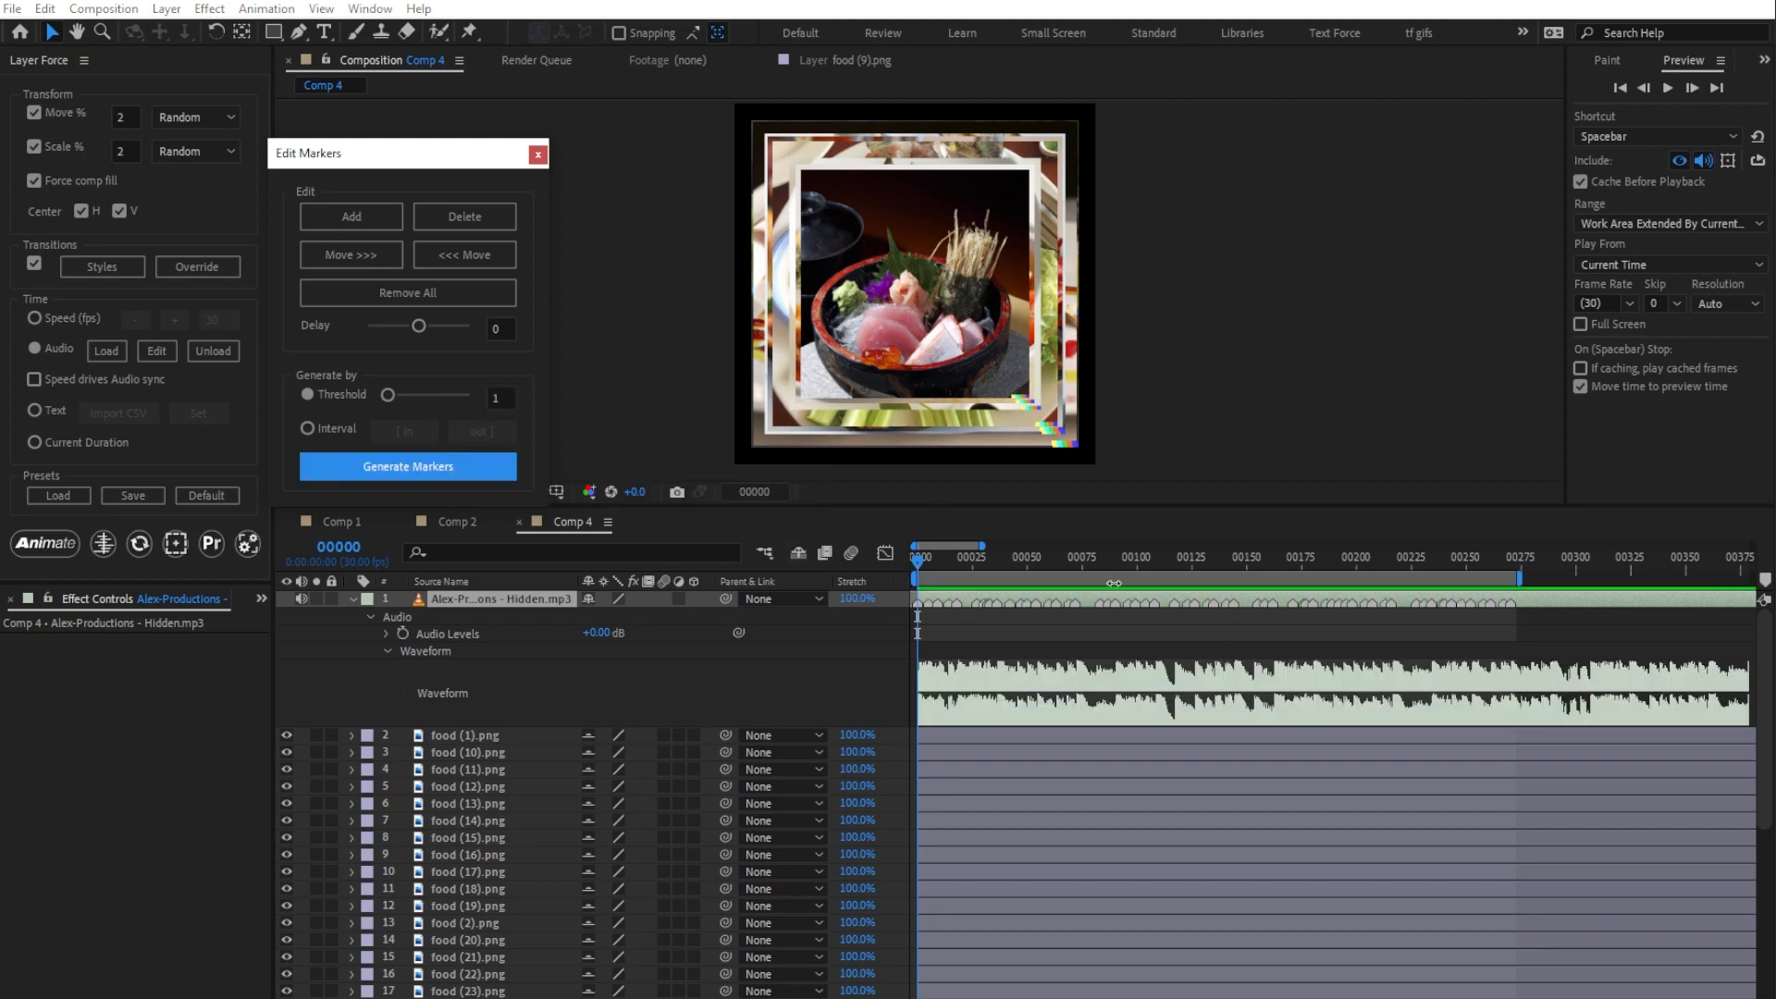
pyautogui.click(538, 154)
# Step: Animate all food layers, excluding the audio layer, with Force comp fill and Move off and Scale set to 10%
pyautogui.hotkey('ctrl', 'a')
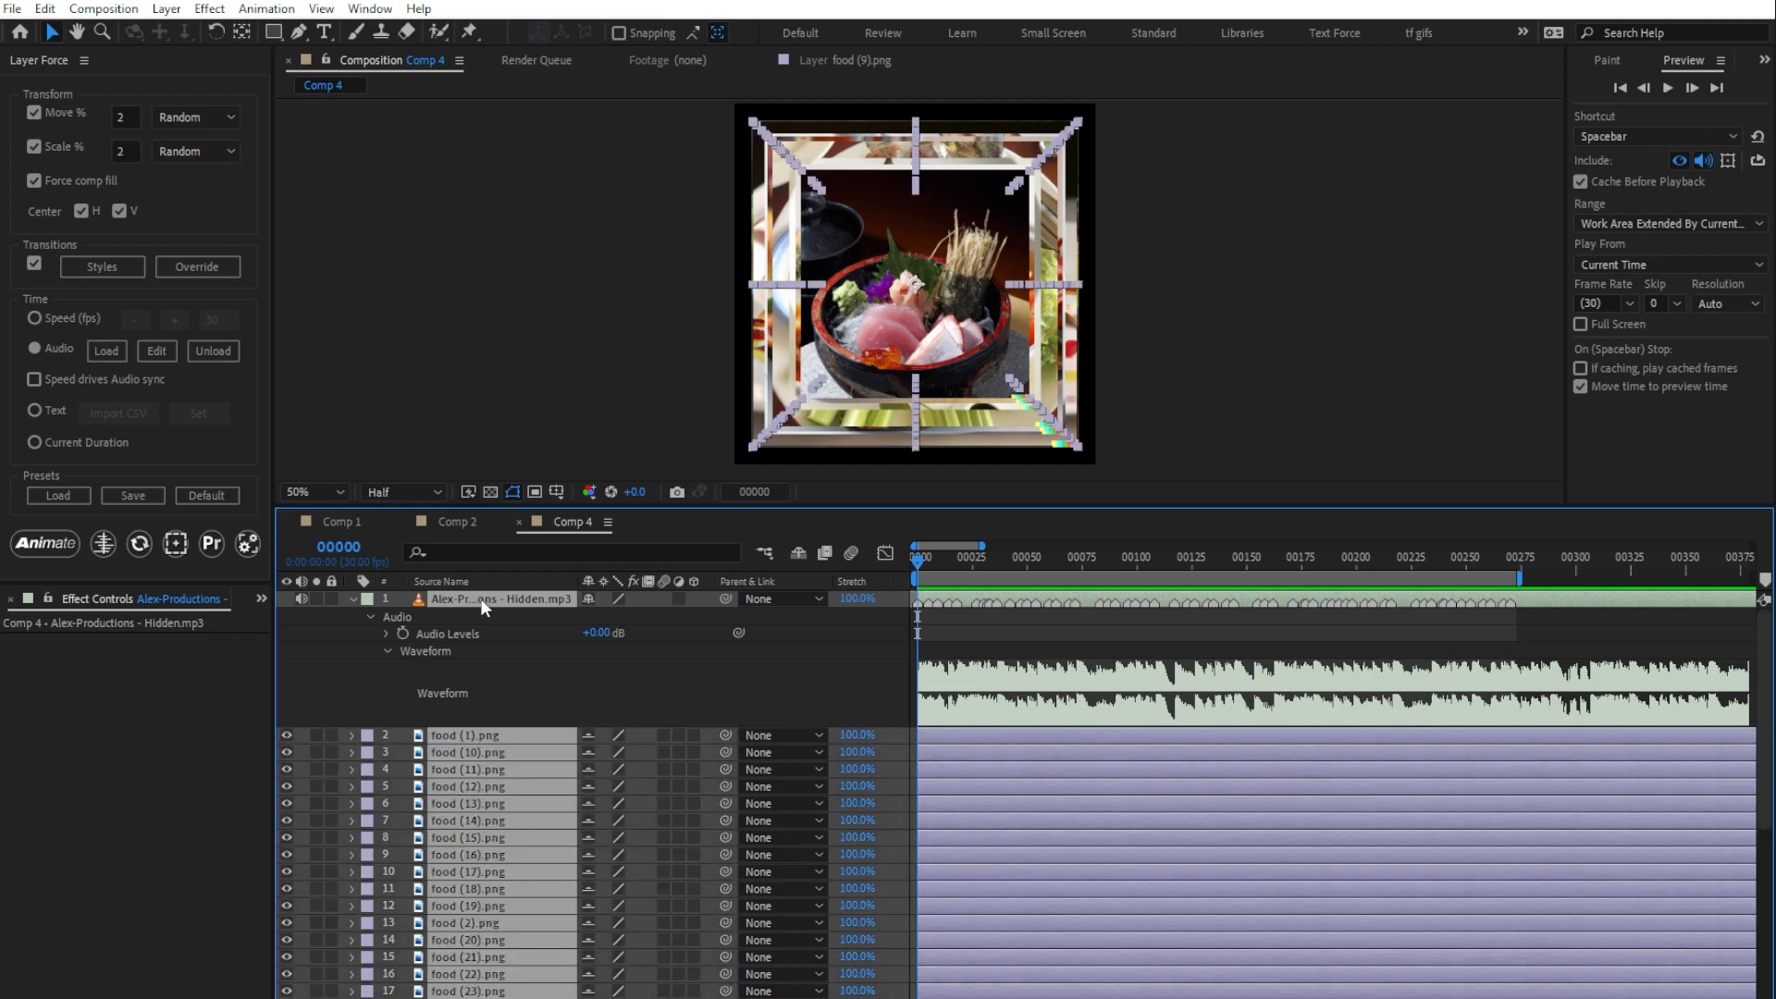
pyautogui.keyDown('ctrl'); pyautogui.click(480, 598); pyautogui.keyUp('ctrl')
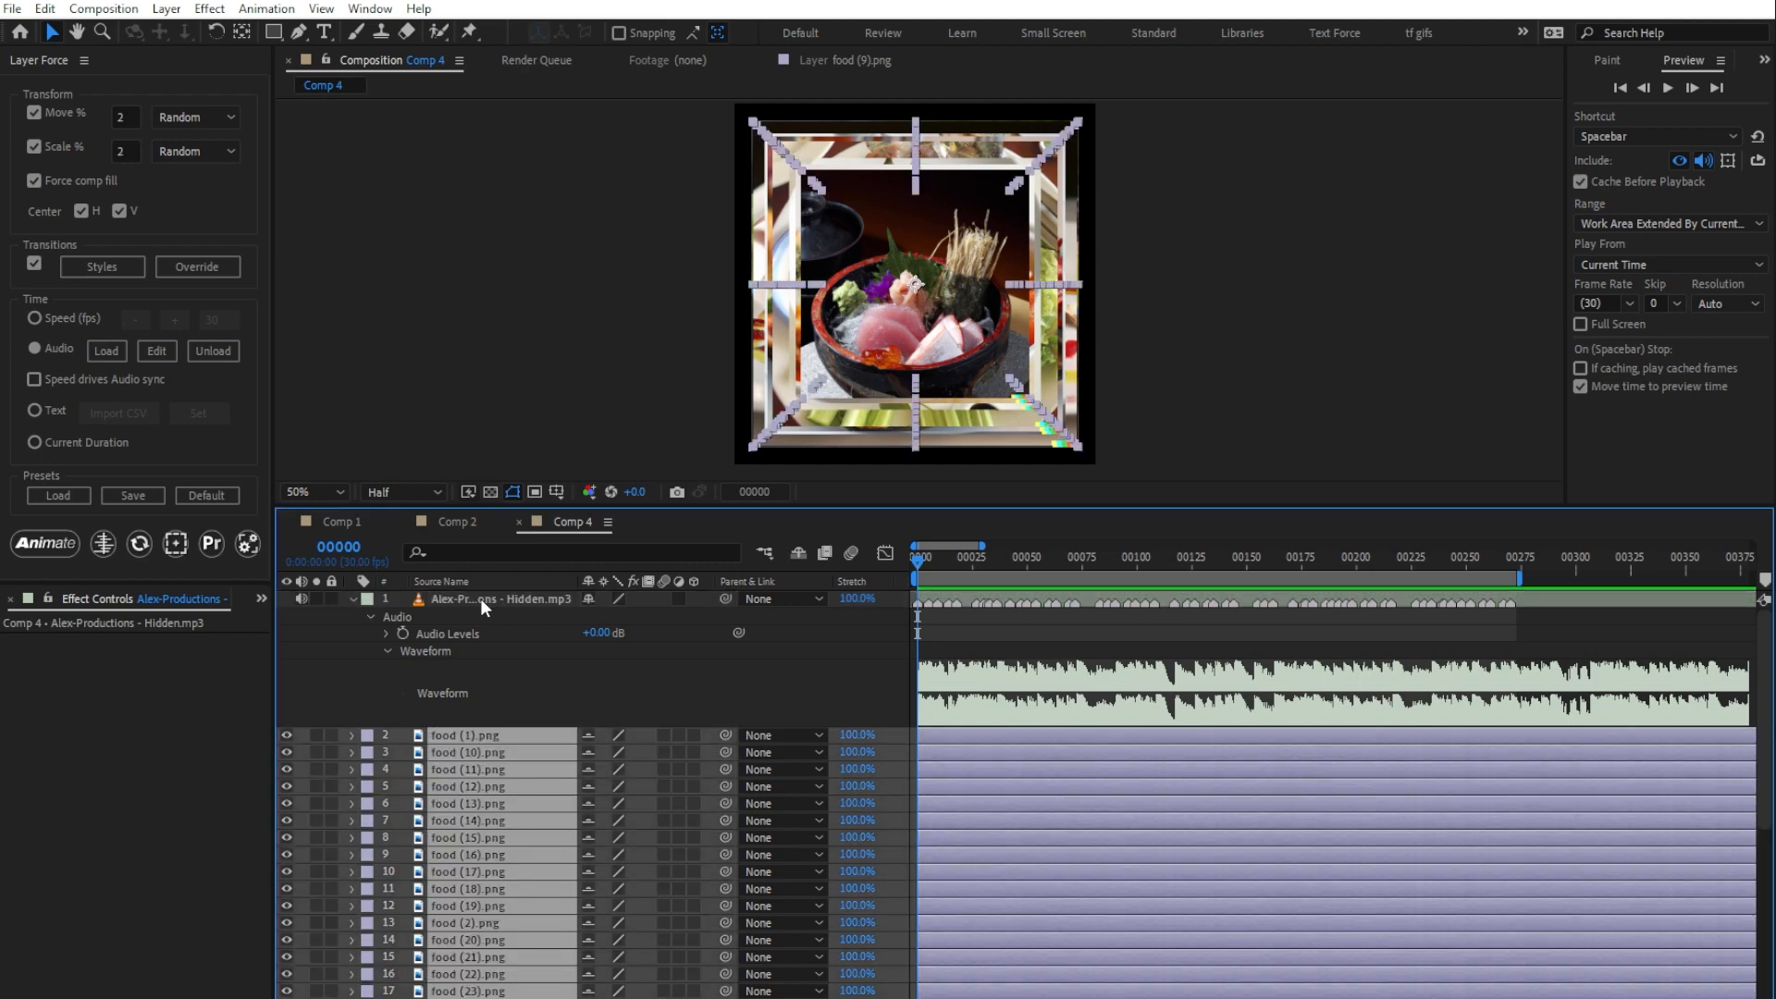
pyautogui.click(35, 181)
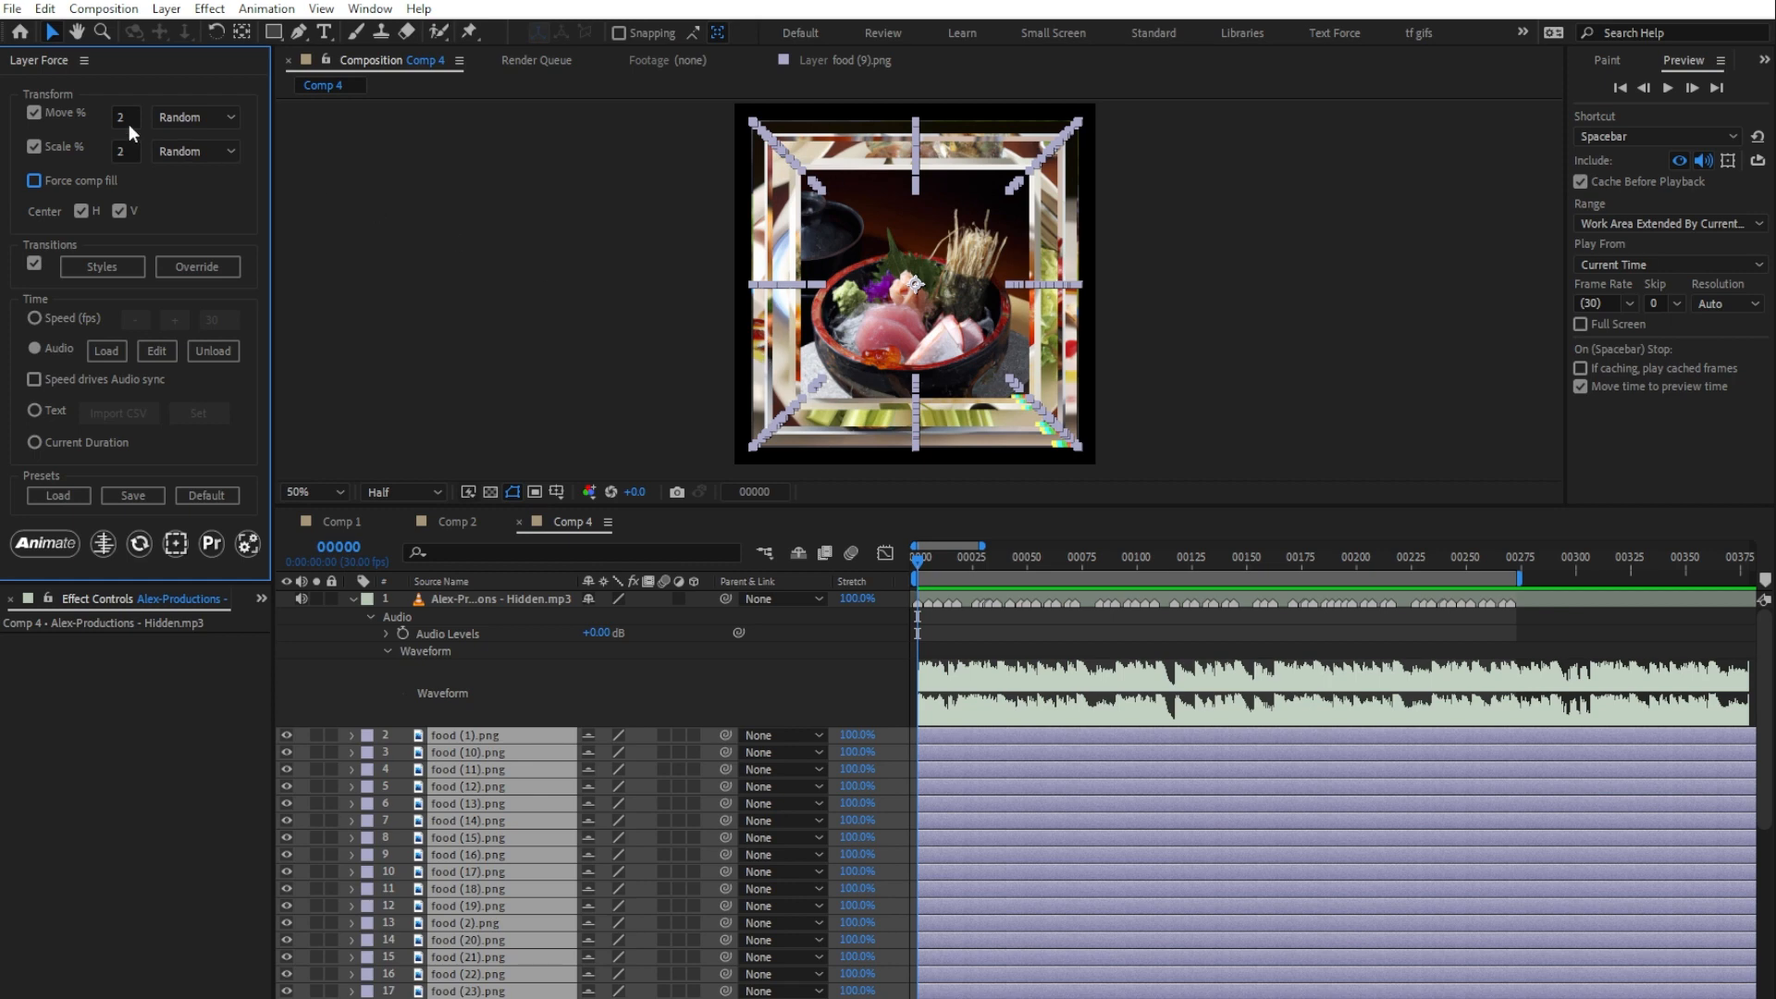
pyautogui.click(33, 113)
pyautogui.write('10')
pyautogui.click(46, 544)
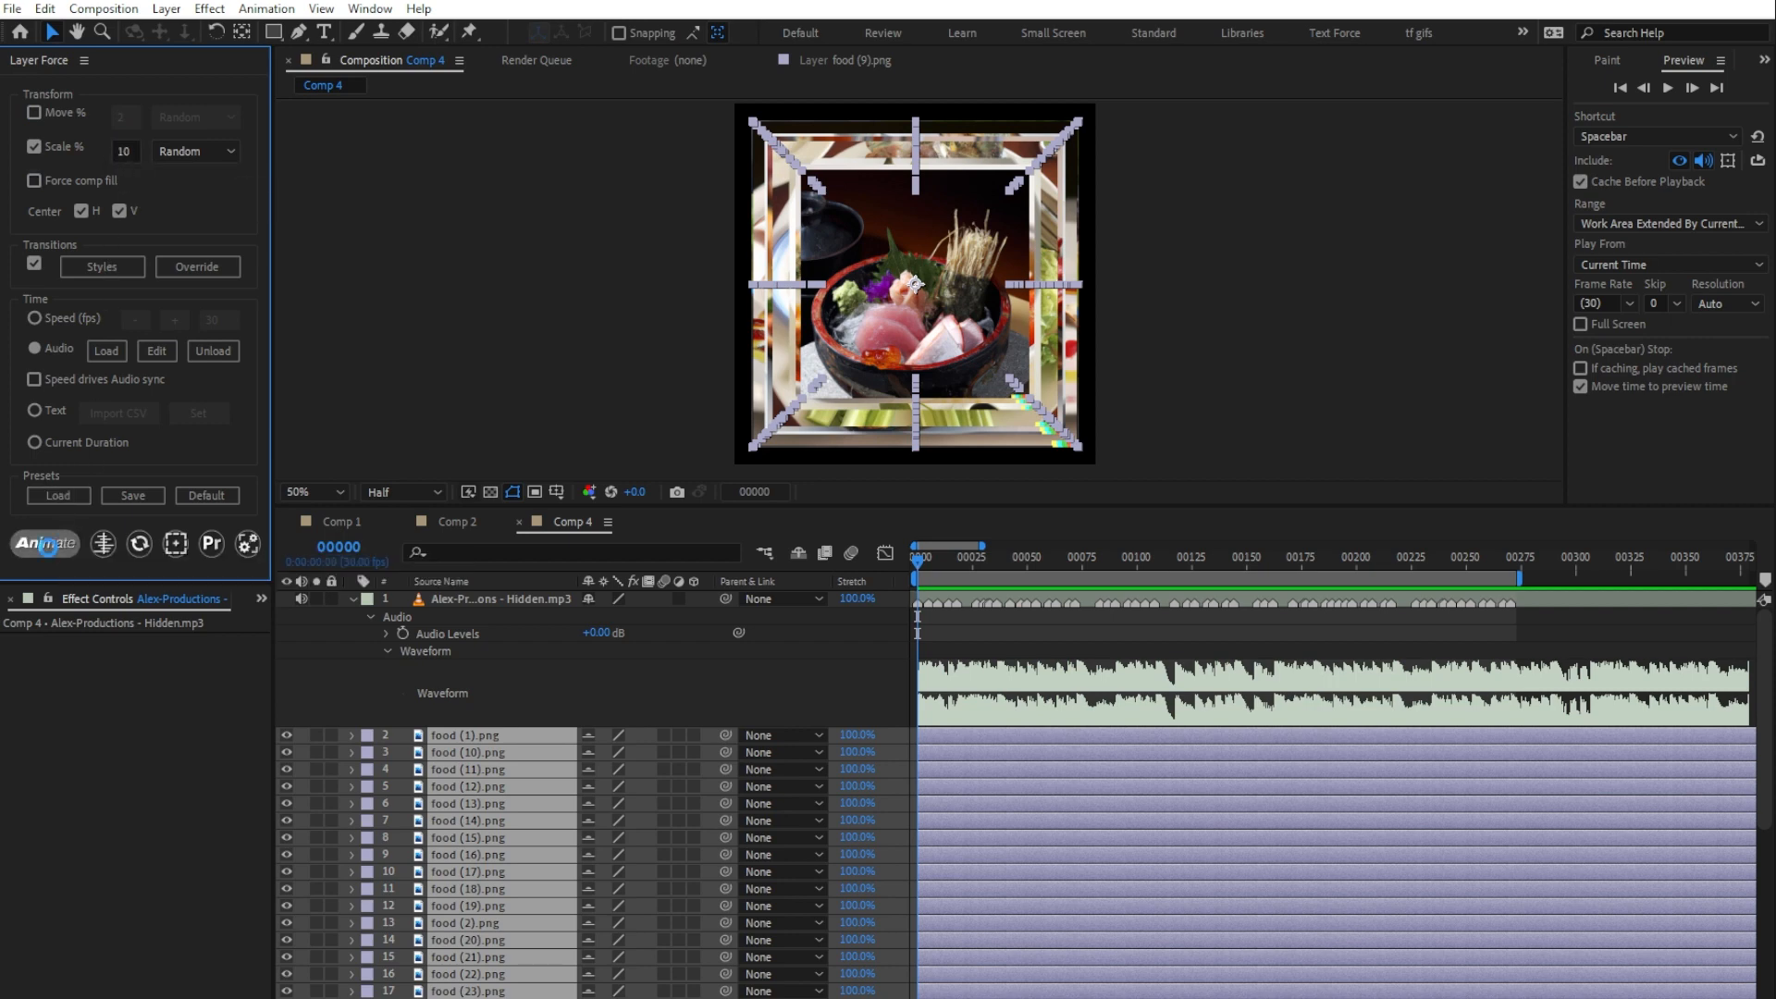
pyautogui.click(436, 795)
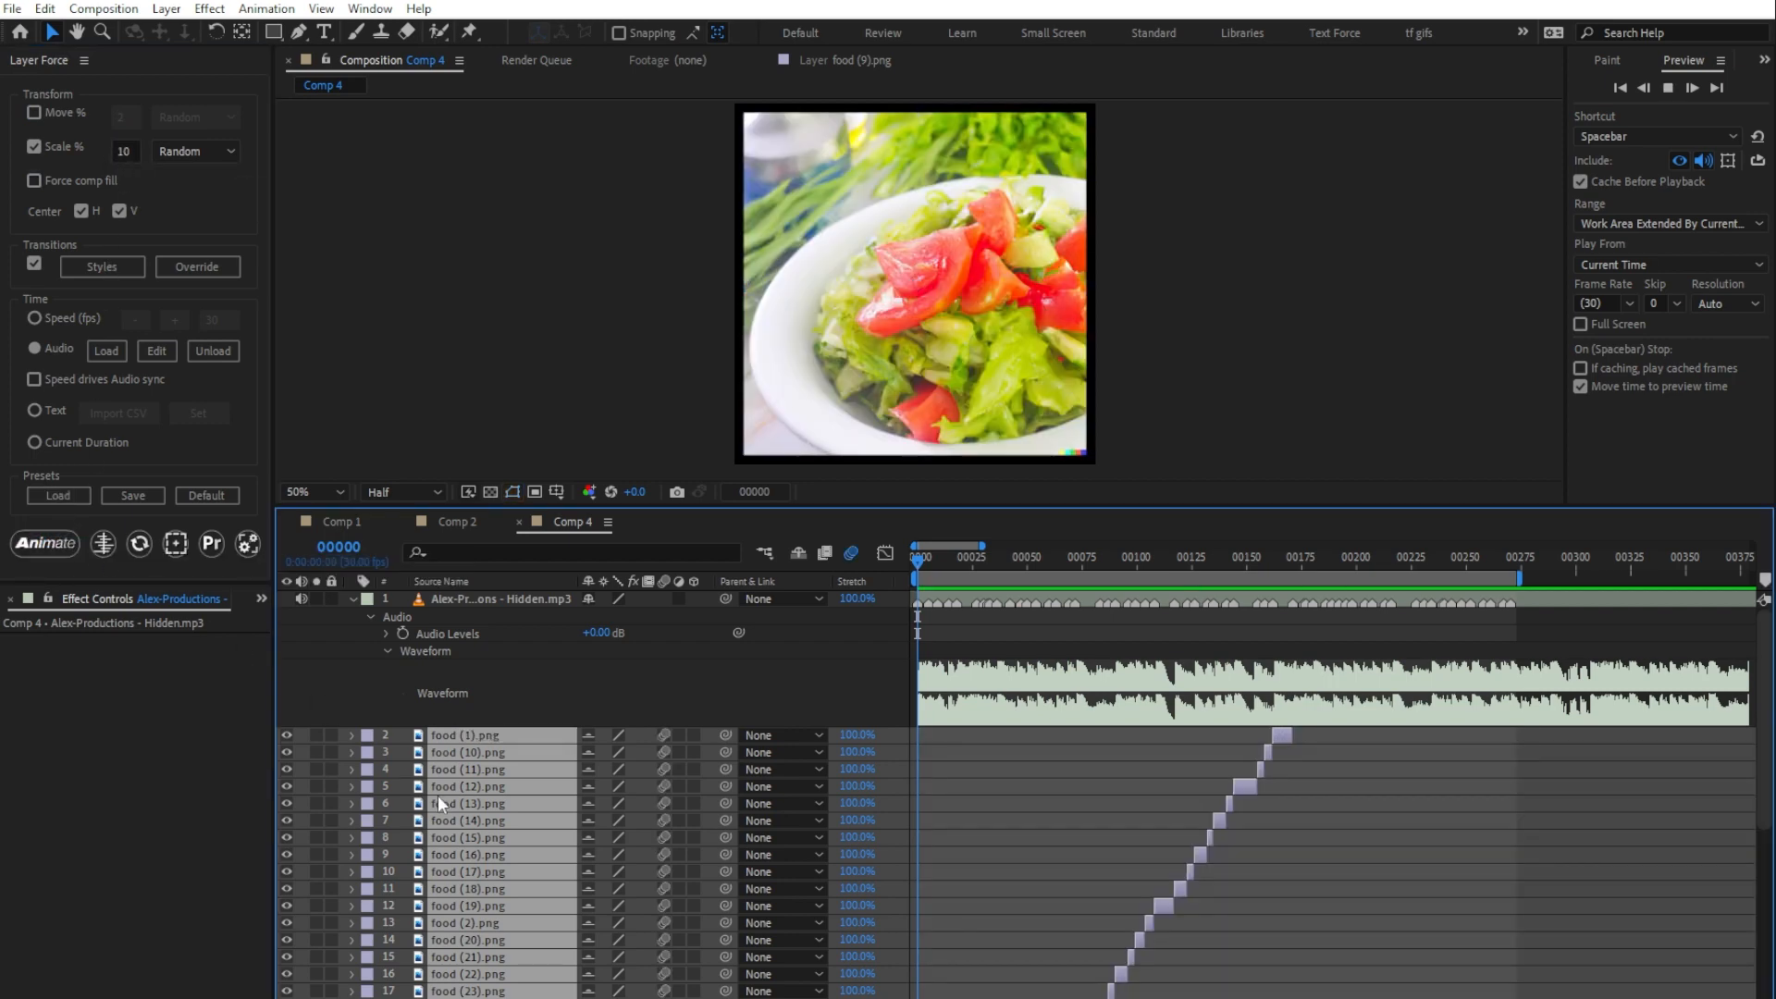
# Step: Preview the audio-synced food layers in Comp 4 and return to frame 0
pyautogui.press('space')
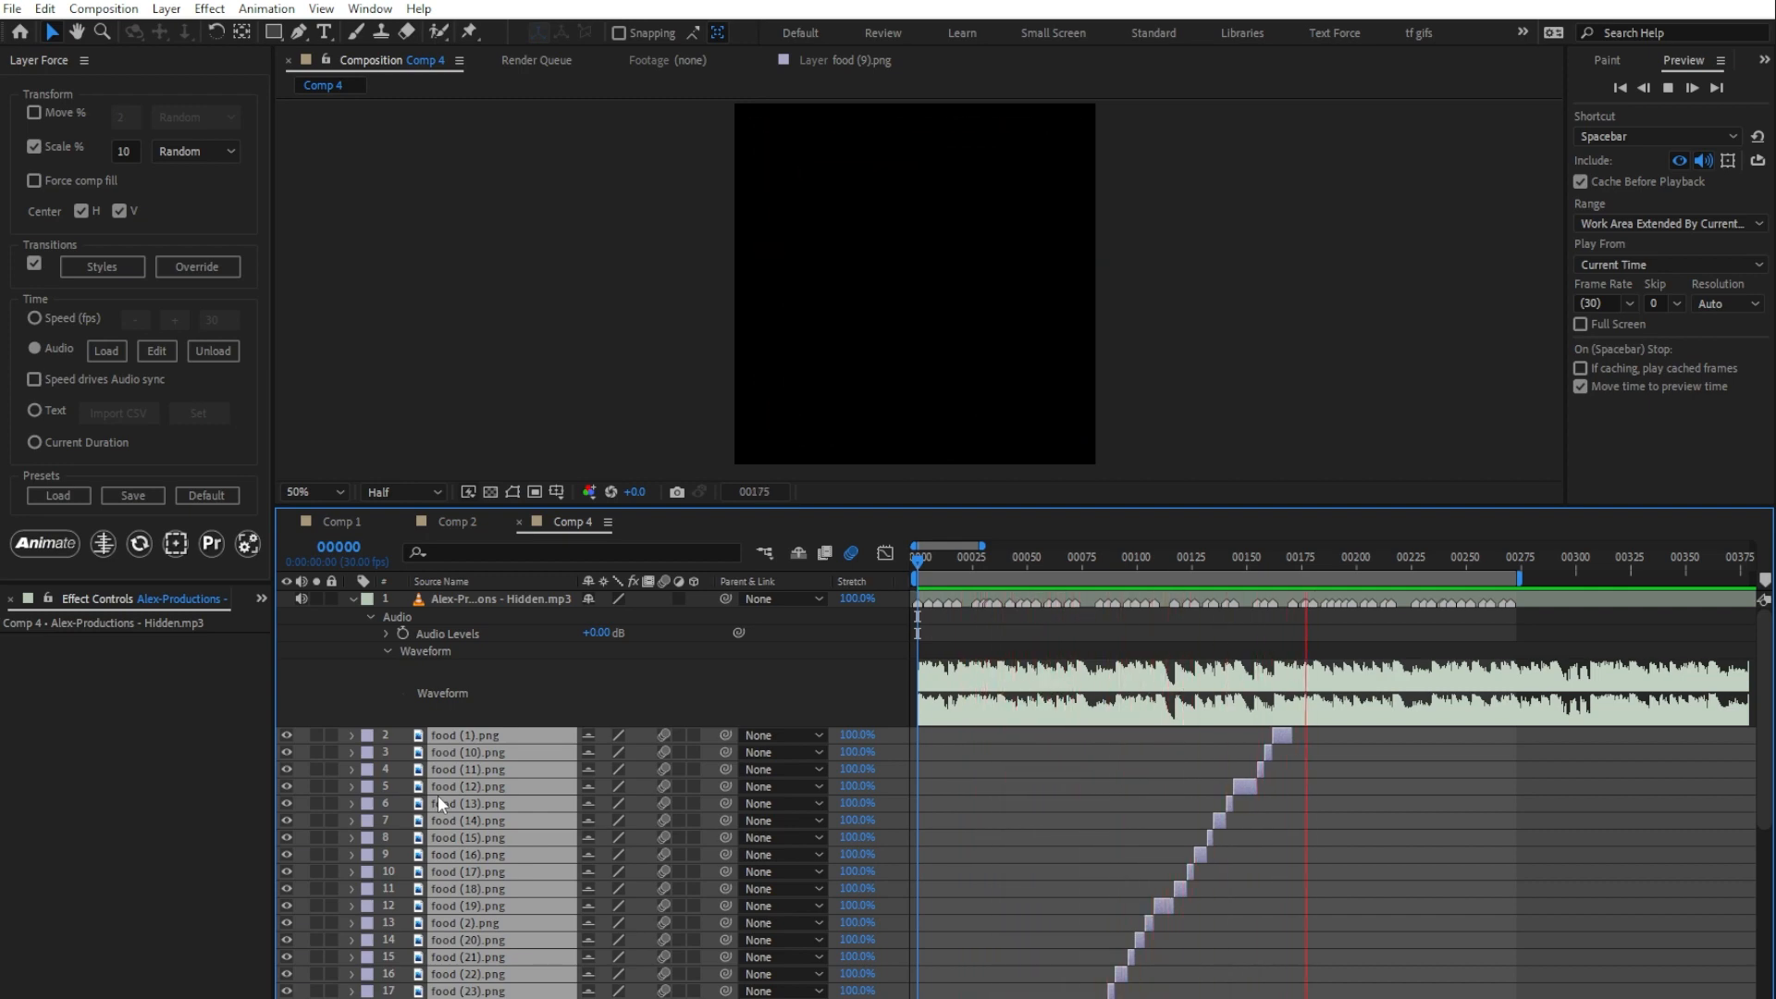
pyautogui.press('space')
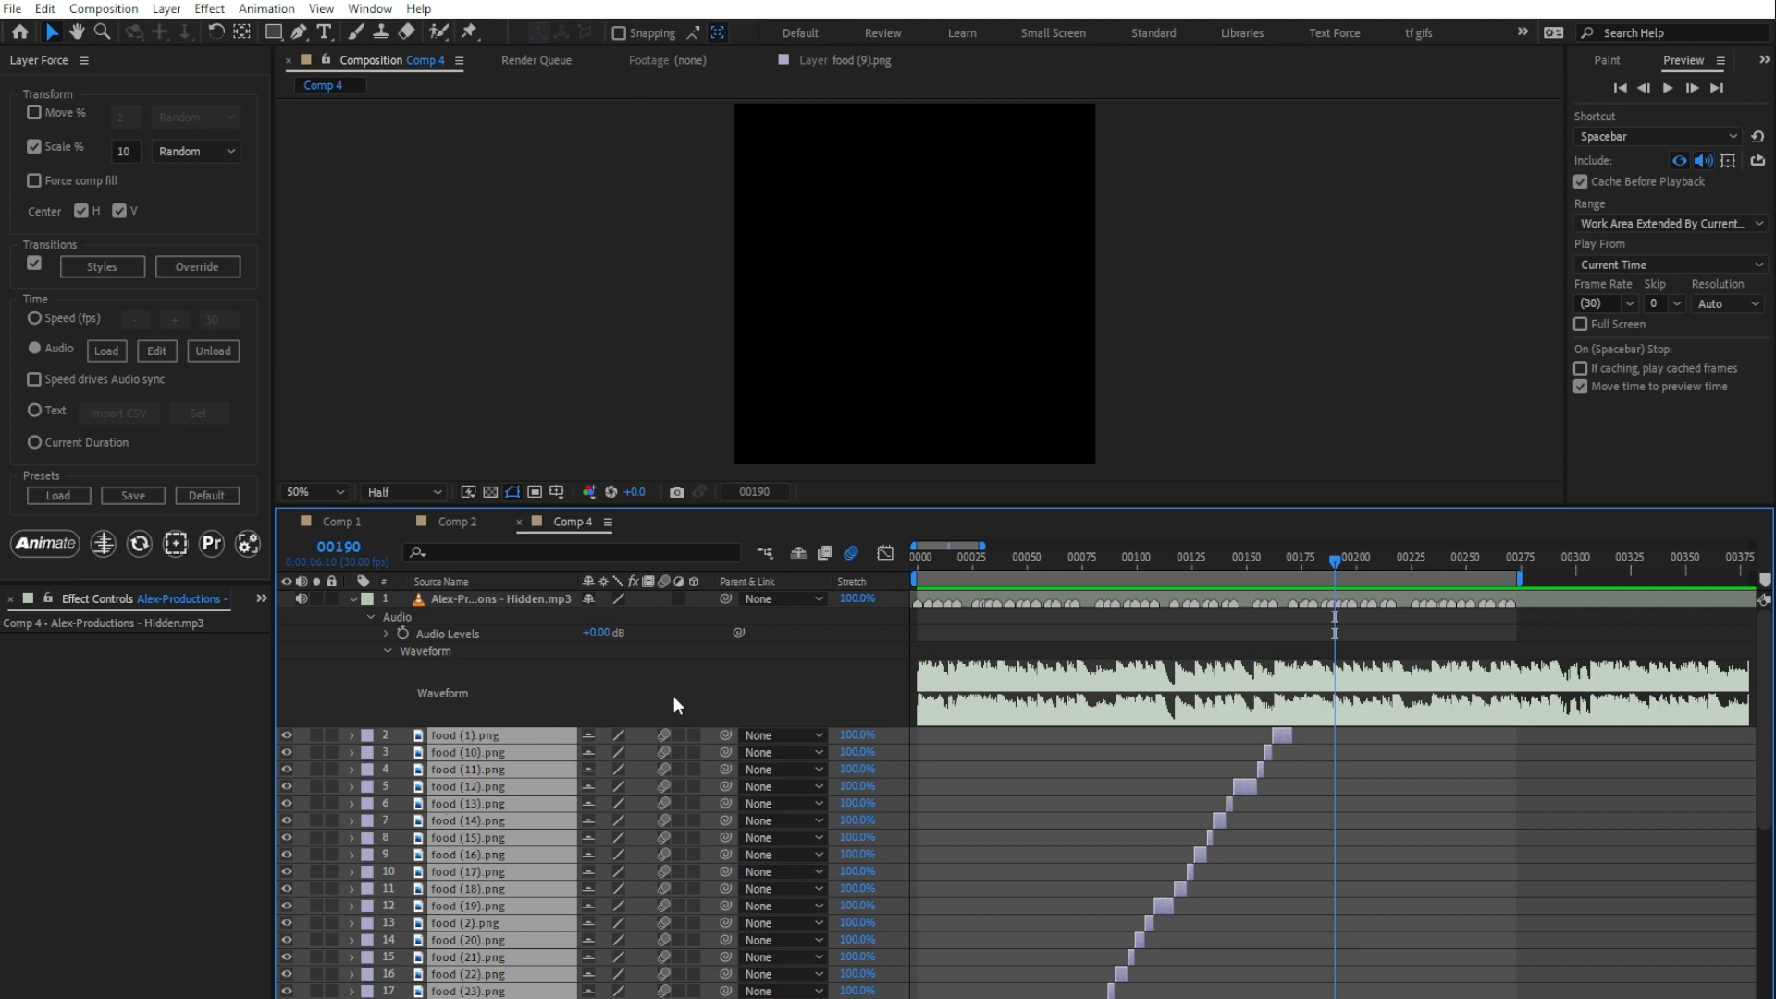
pyautogui.press('Home')
# Step: Animate the food layers with the Overlap Fade transition set to 10 and preview them with the music
pyautogui.click(102, 266)
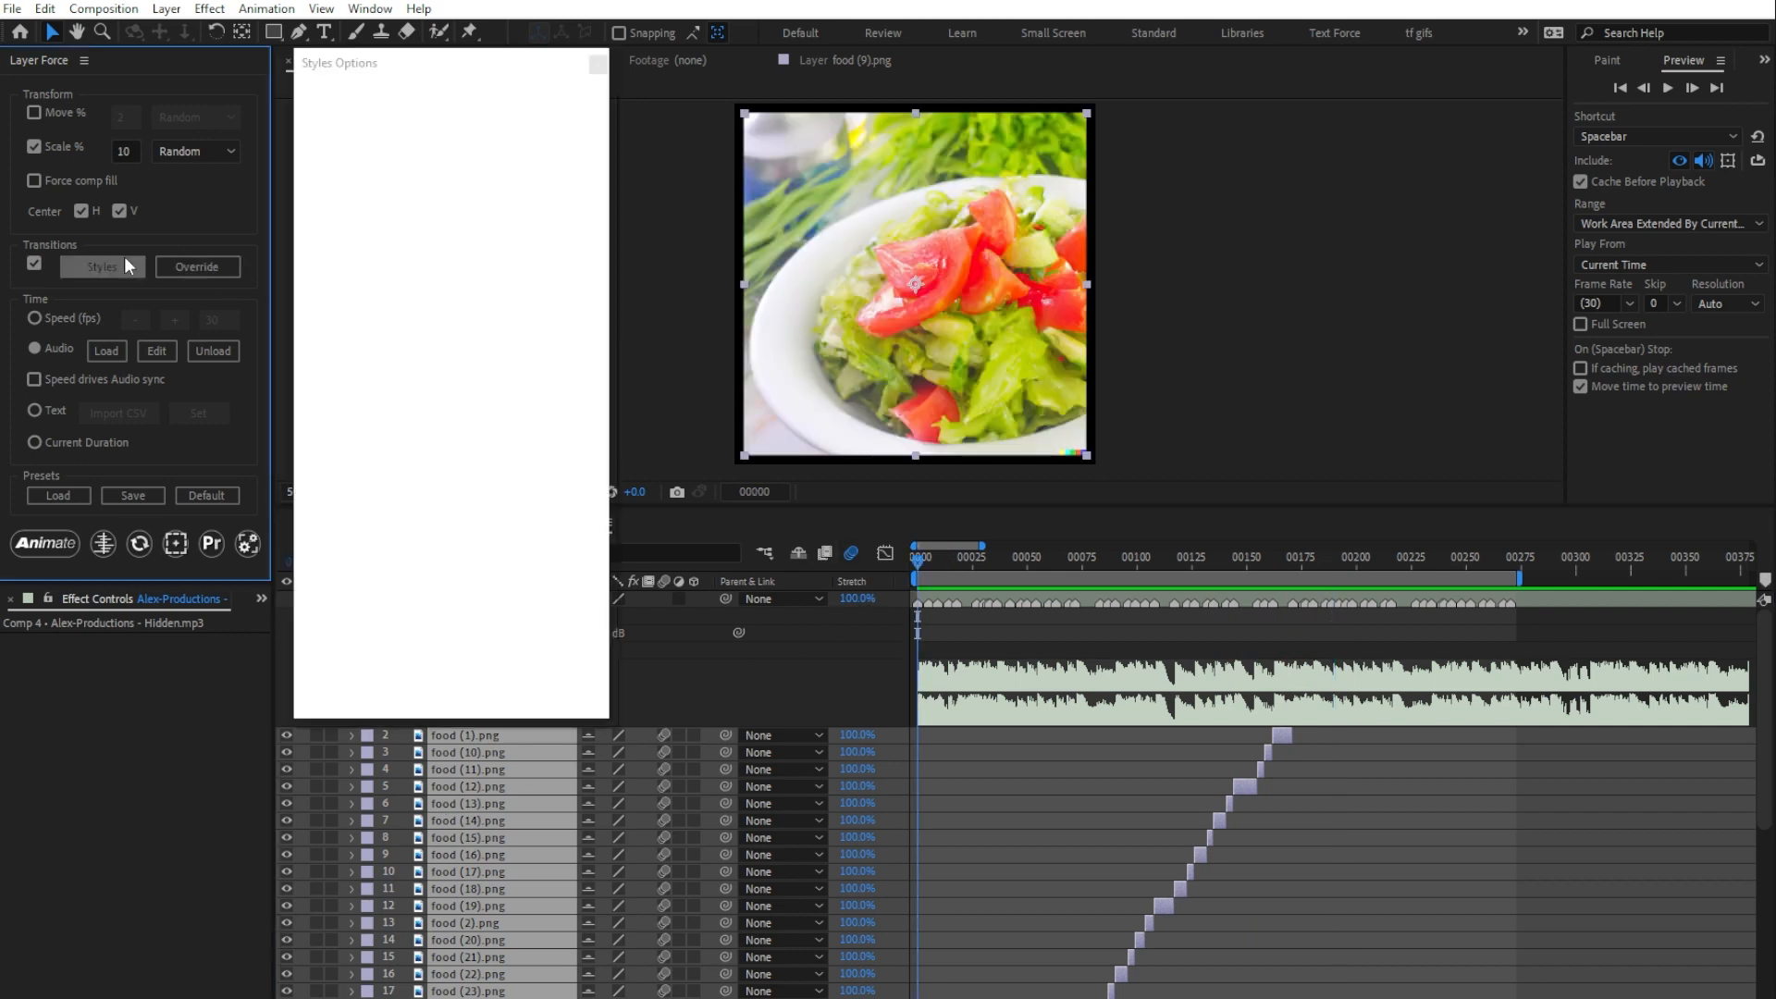
pyautogui.click(315, 172)
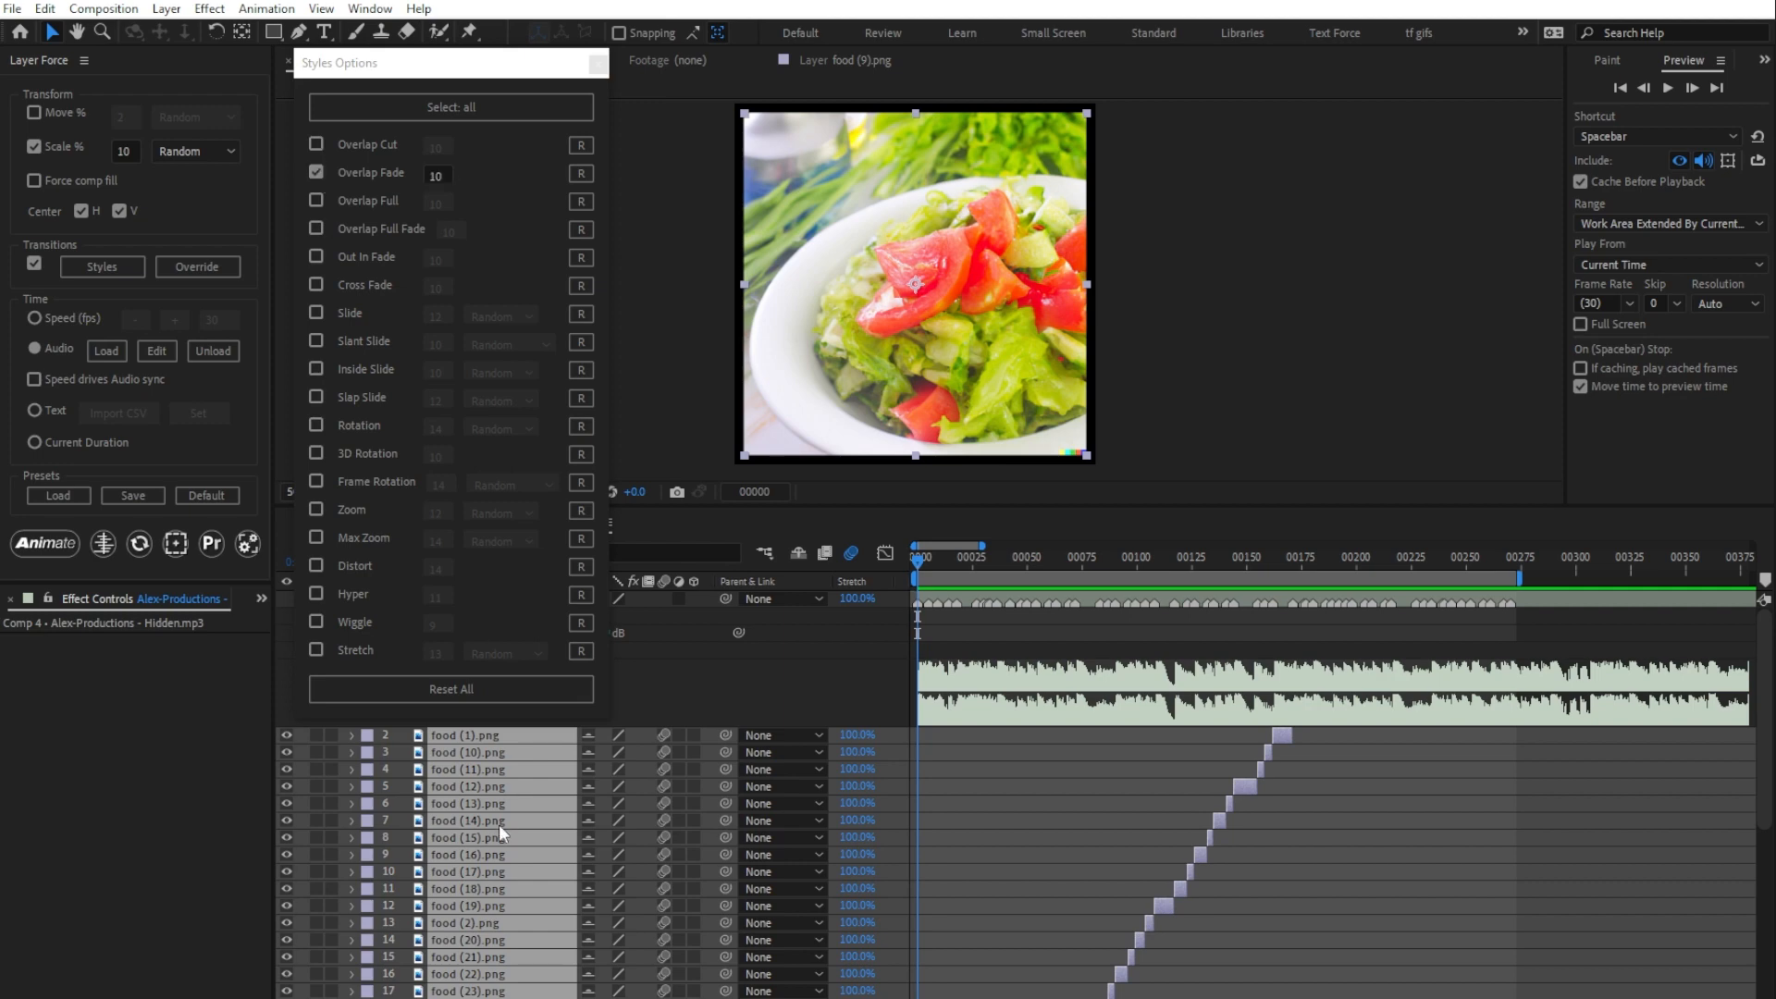
pyautogui.click(74, 544)
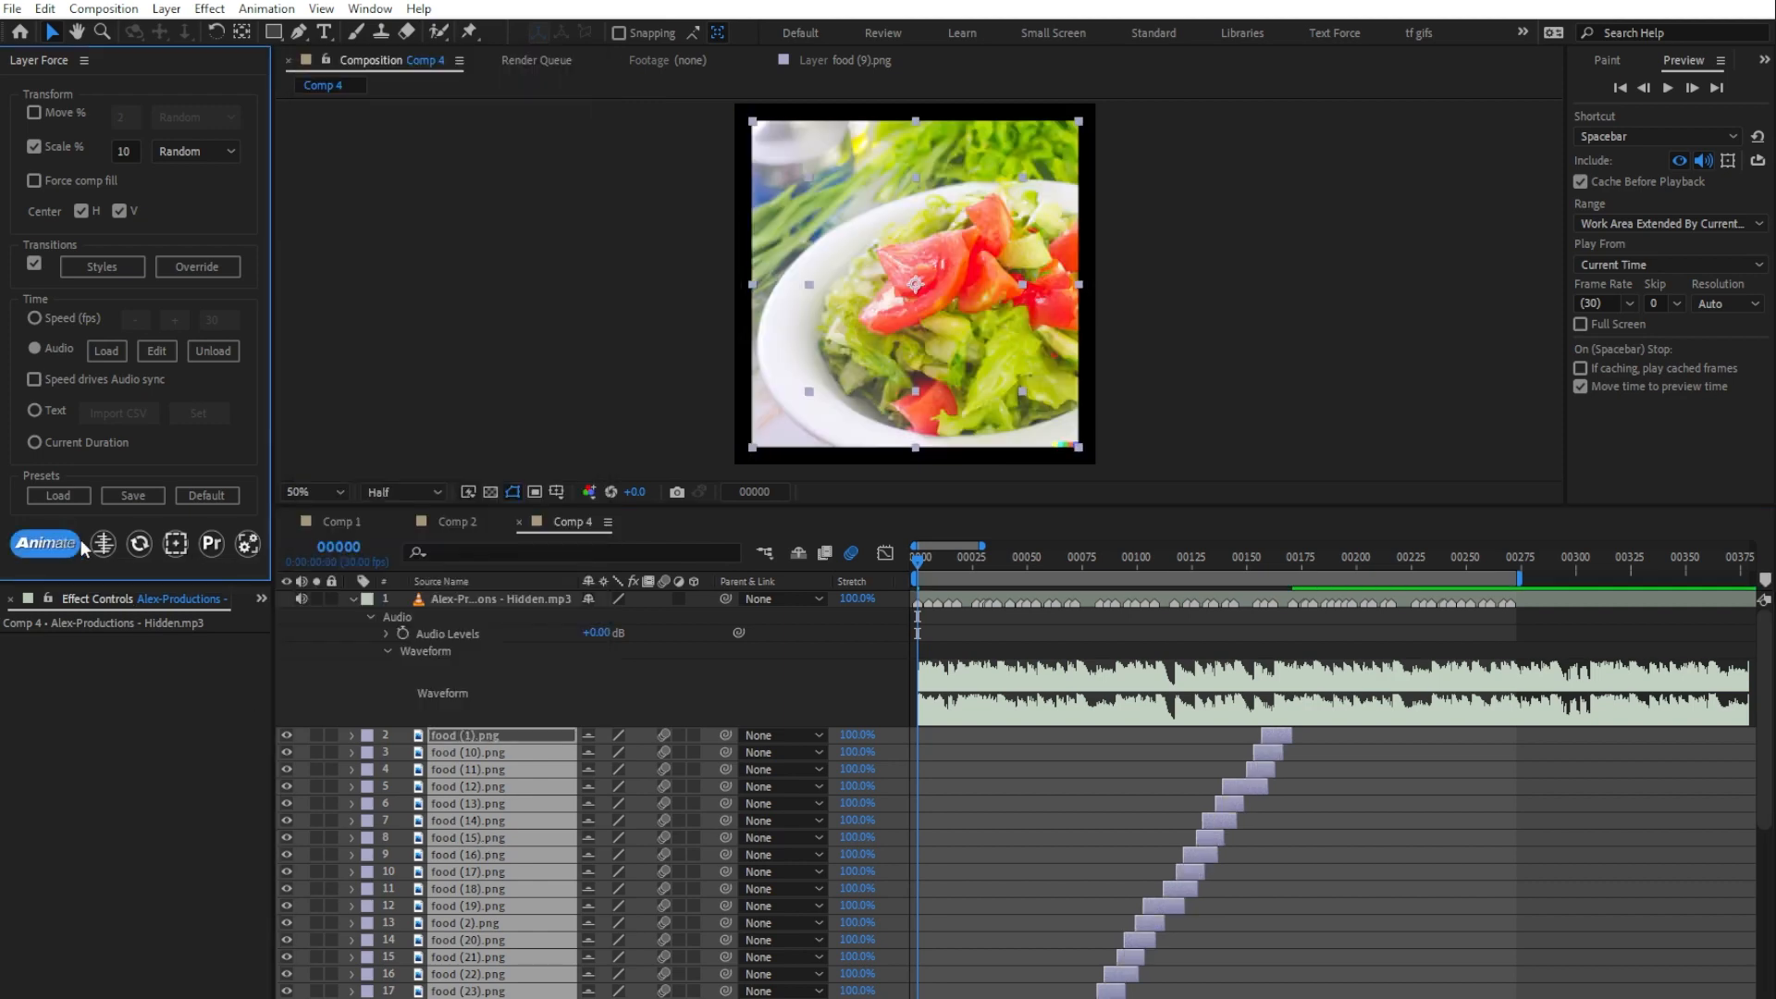
pyautogui.click(457, 816)
pyautogui.press('space')
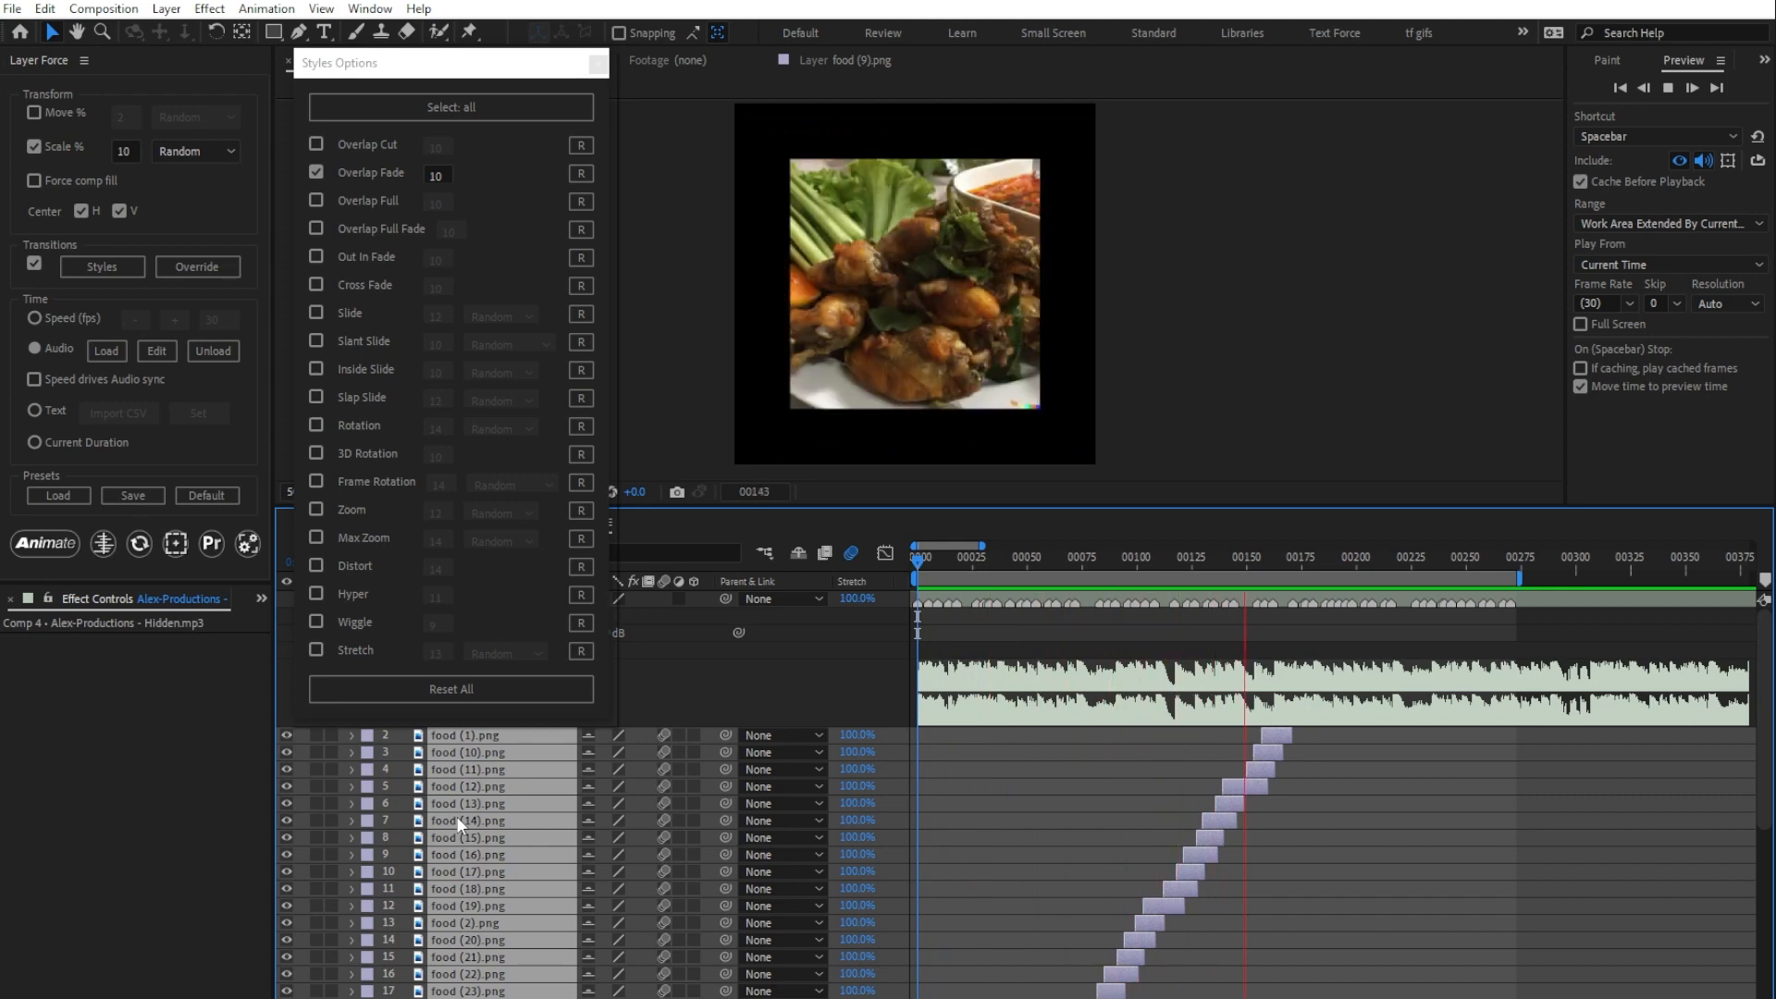
pyautogui.press('space')
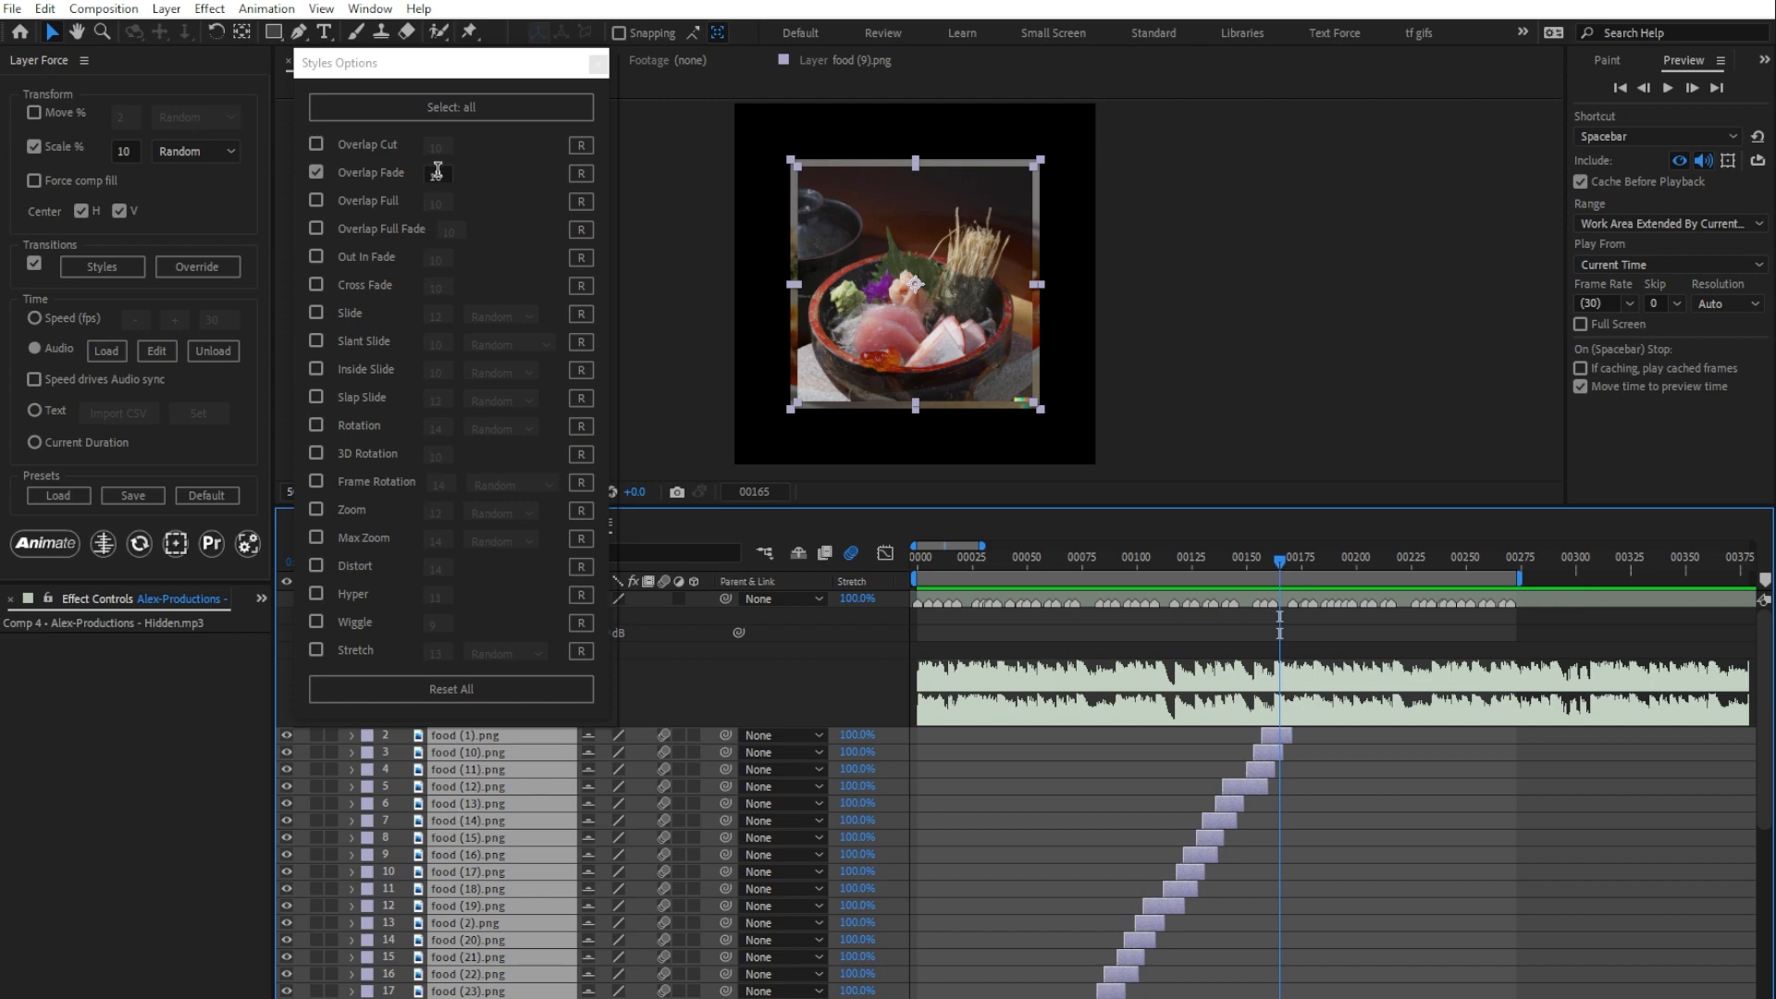
# Step: Re-animate the food layers from frame 0 using only the Overlap Full transition set to 10, and preview them
pyautogui.click(438, 172)
pyautogui.click(316, 172)
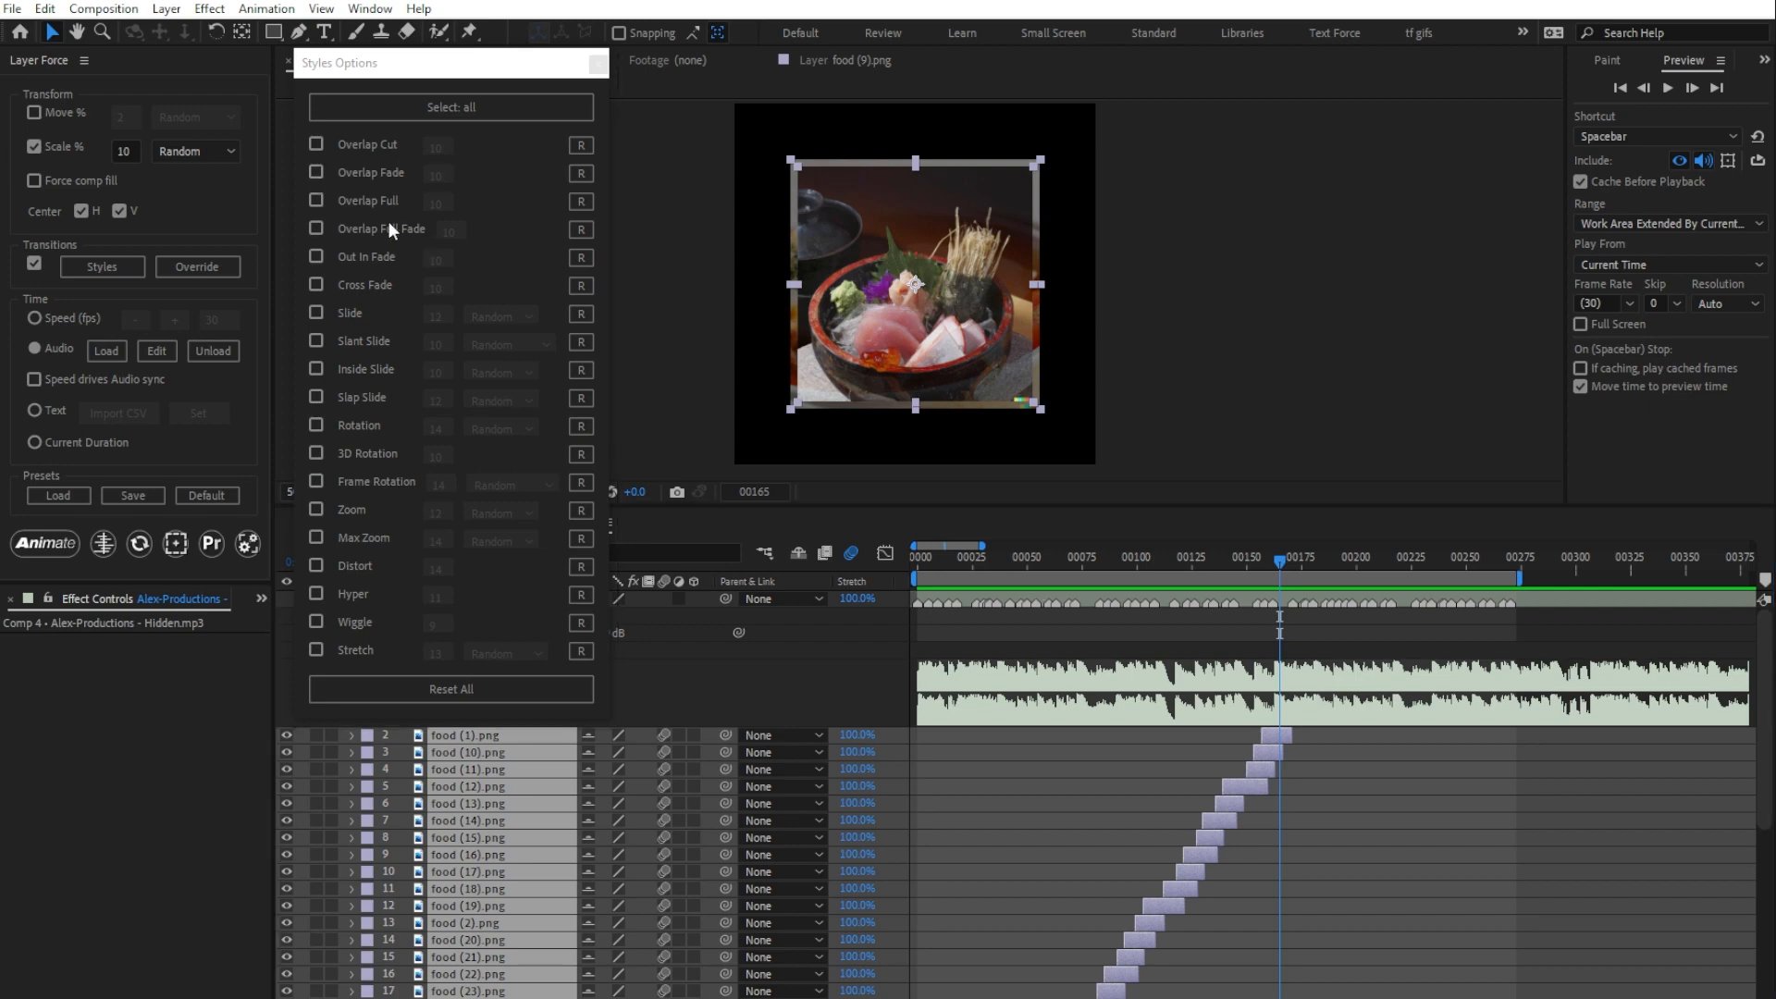
pyautogui.moveTo(940, 558); pyautogui.dragTo(916, 559)
pyautogui.click(316, 200)
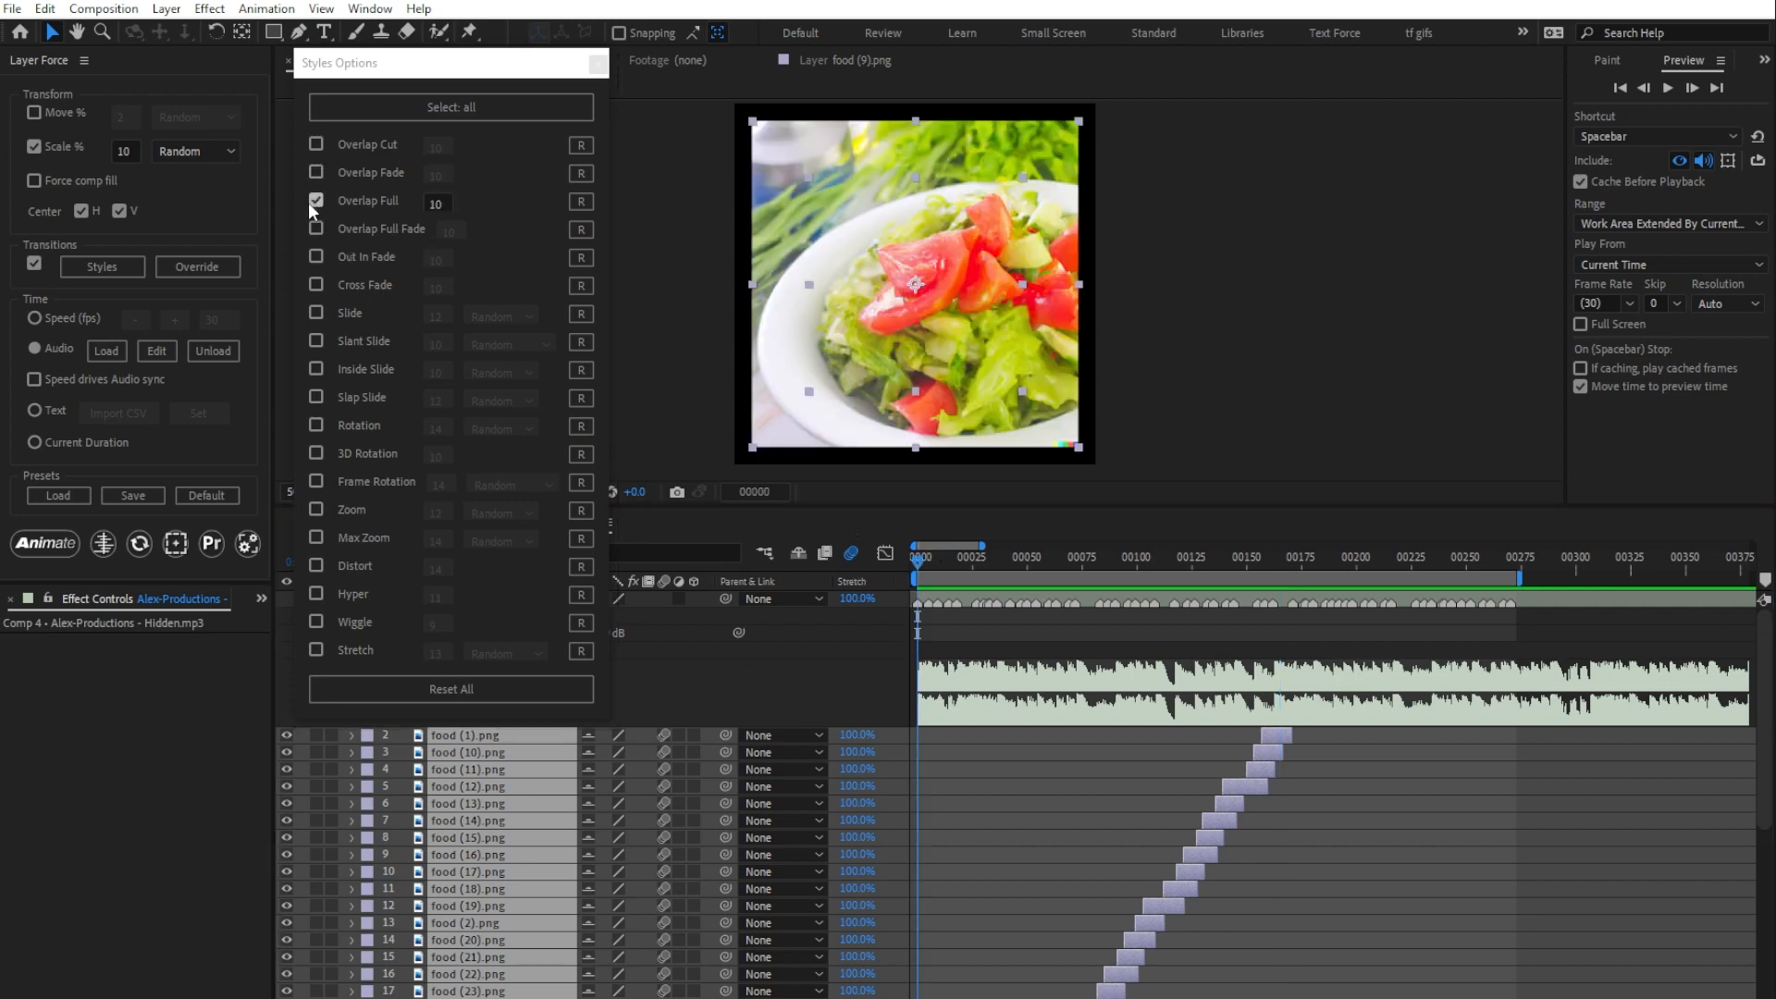
pyautogui.click(57, 541)
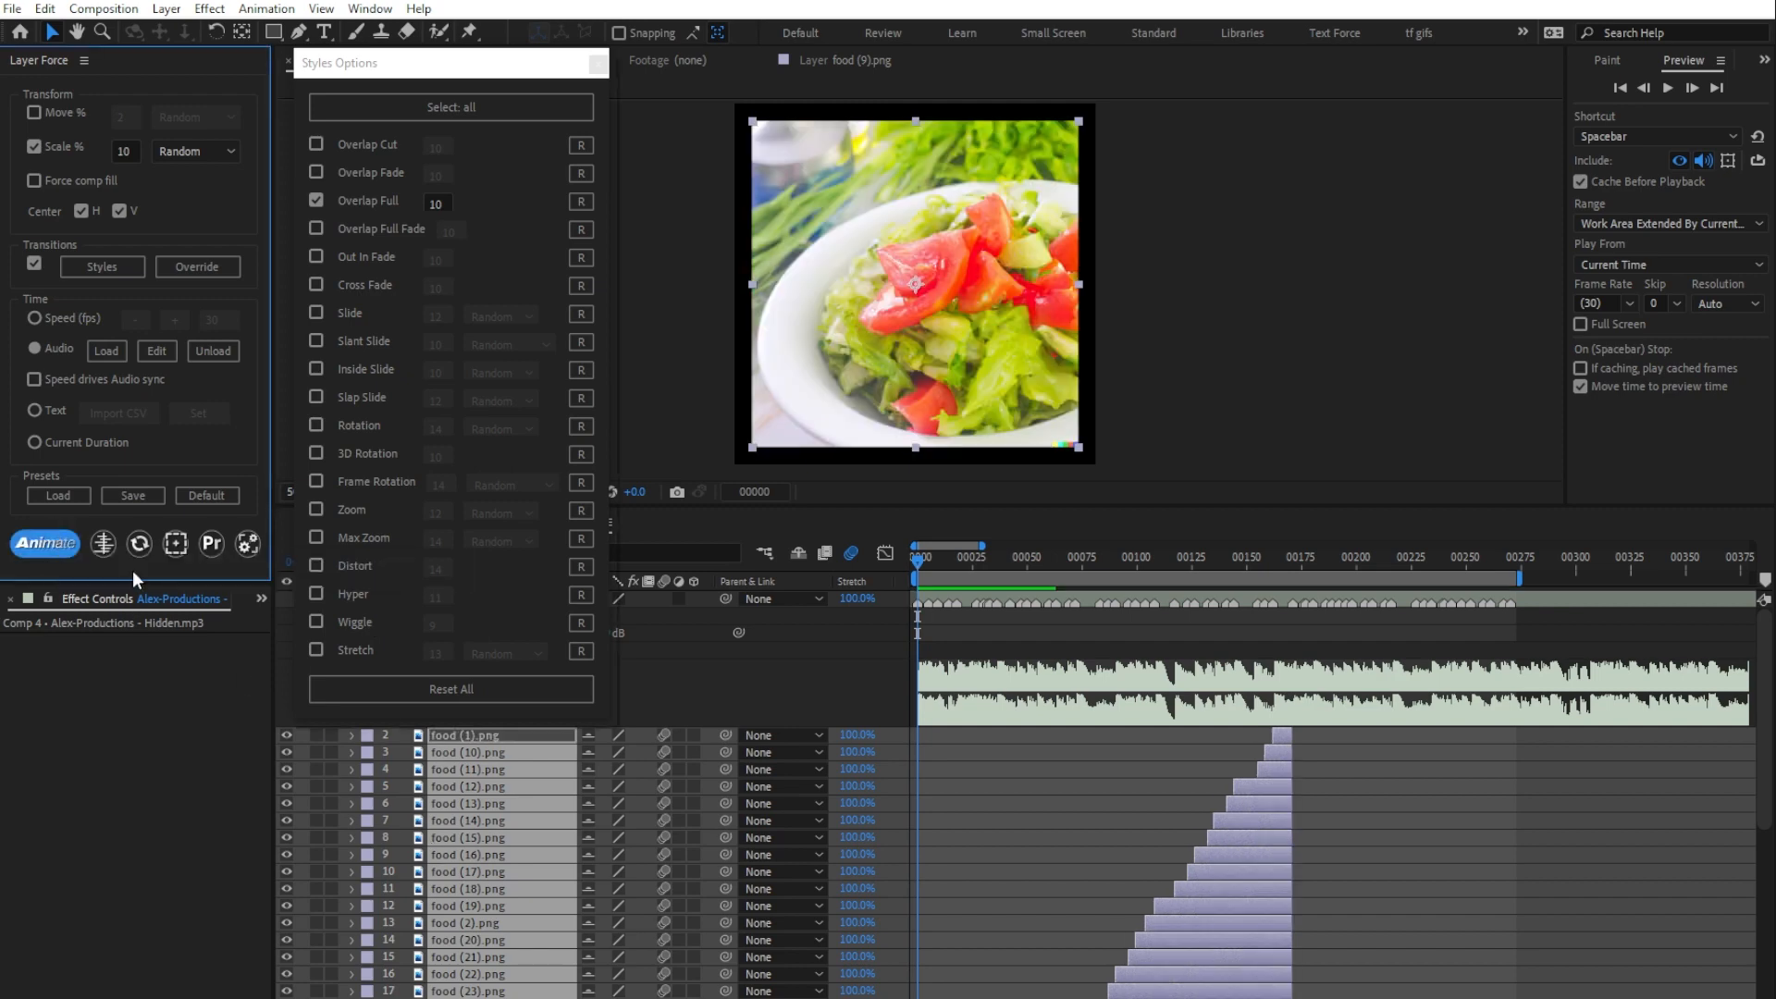
pyautogui.click(470, 818)
pyautogui.press('space')
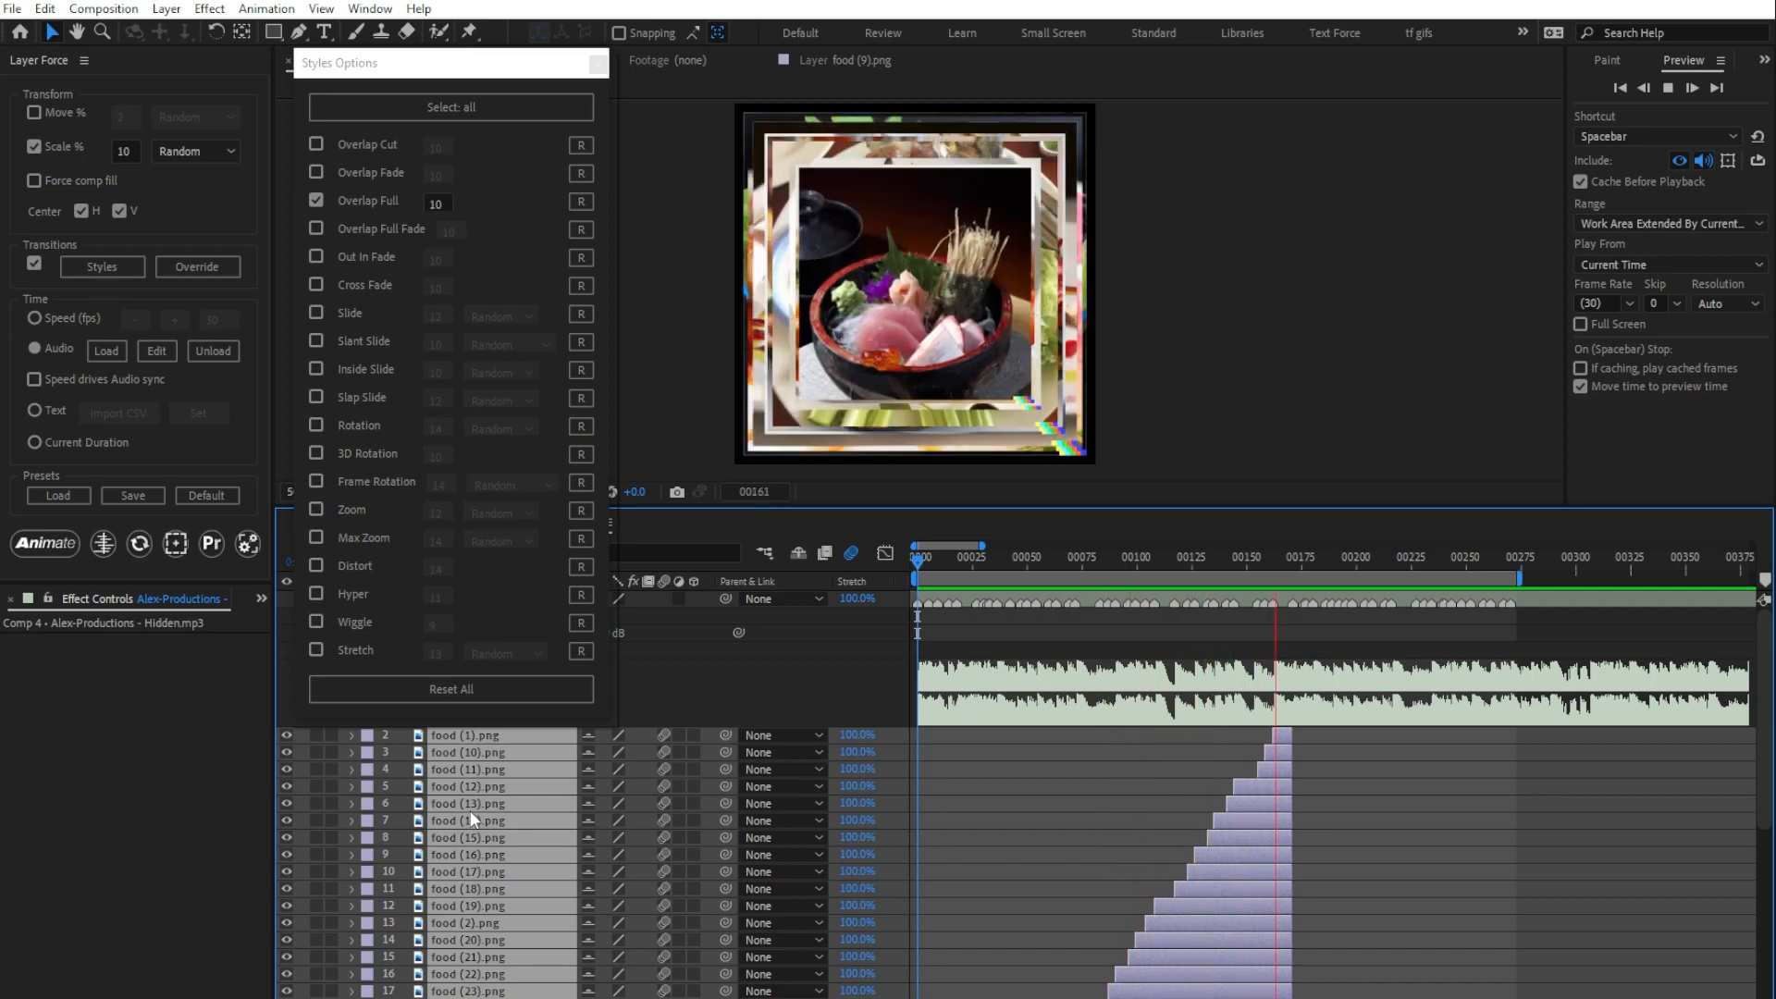
pyautogui.press('space')
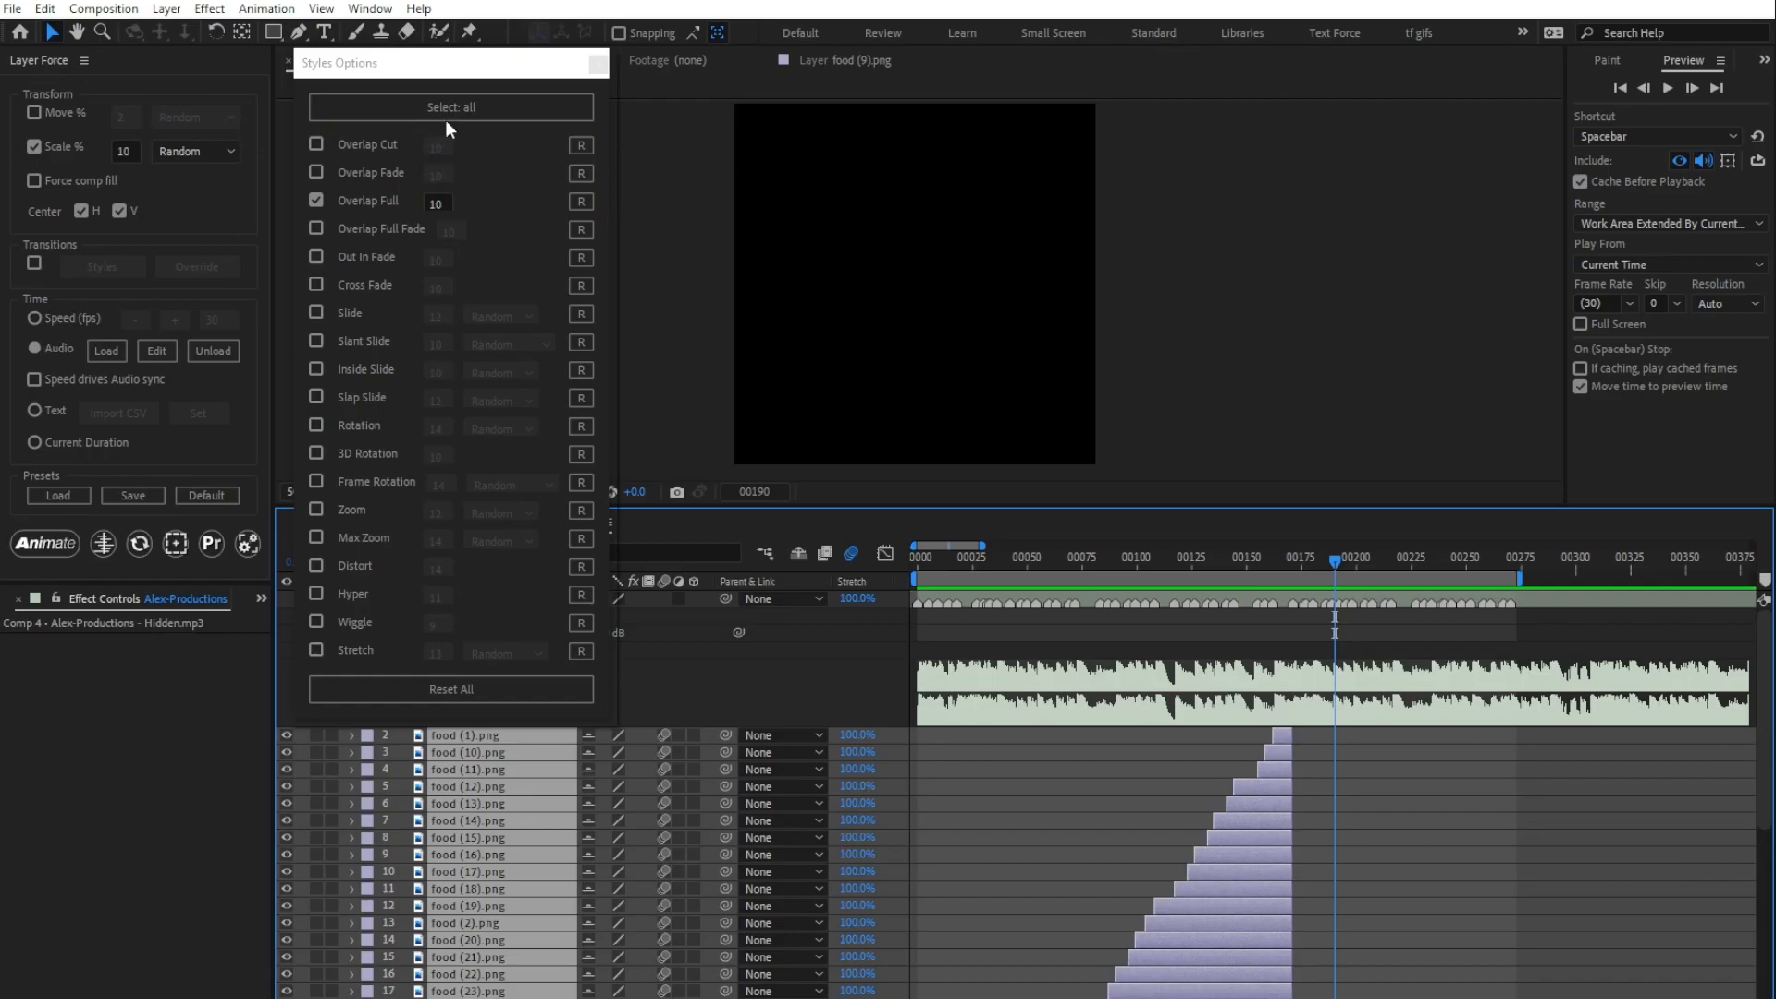
# Step: Save the current Layer Force settings as a preset named overlap and restore the default settings
pyautogui.click(142, 496)
pyautogui.write('o')
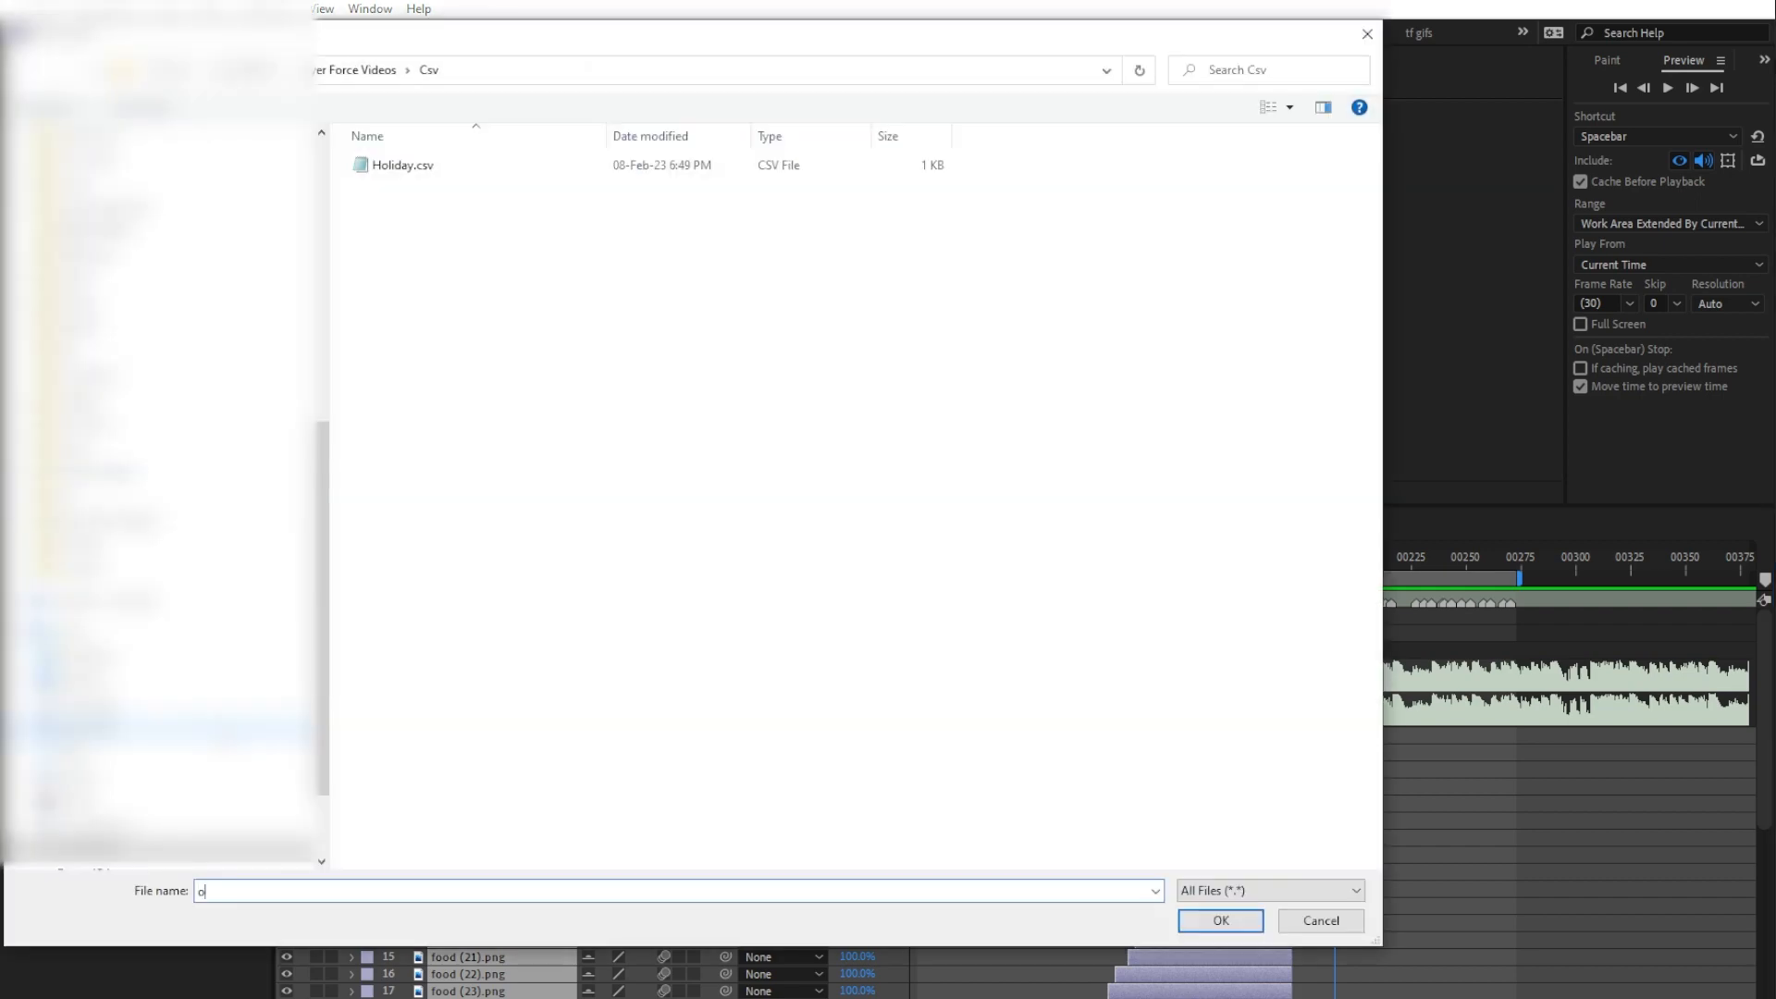
pyautogui.write('verlap')
pyautogui.press('Return')
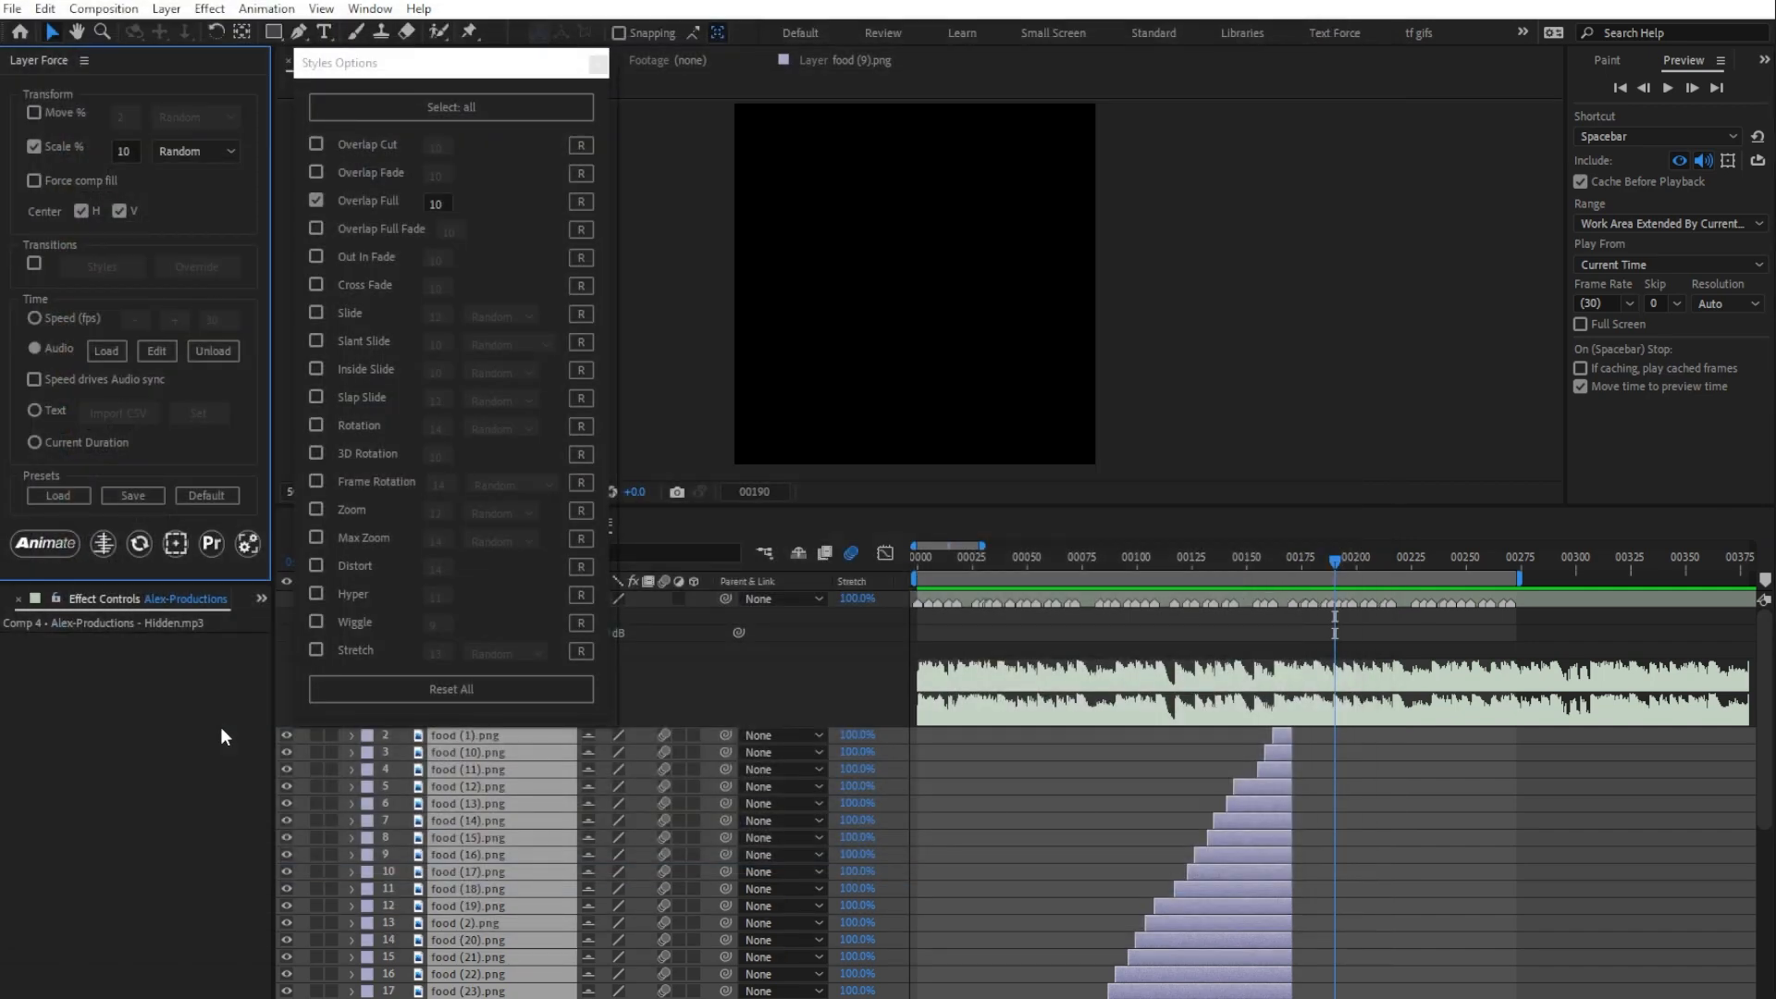
pyautogui.click(206, 495)
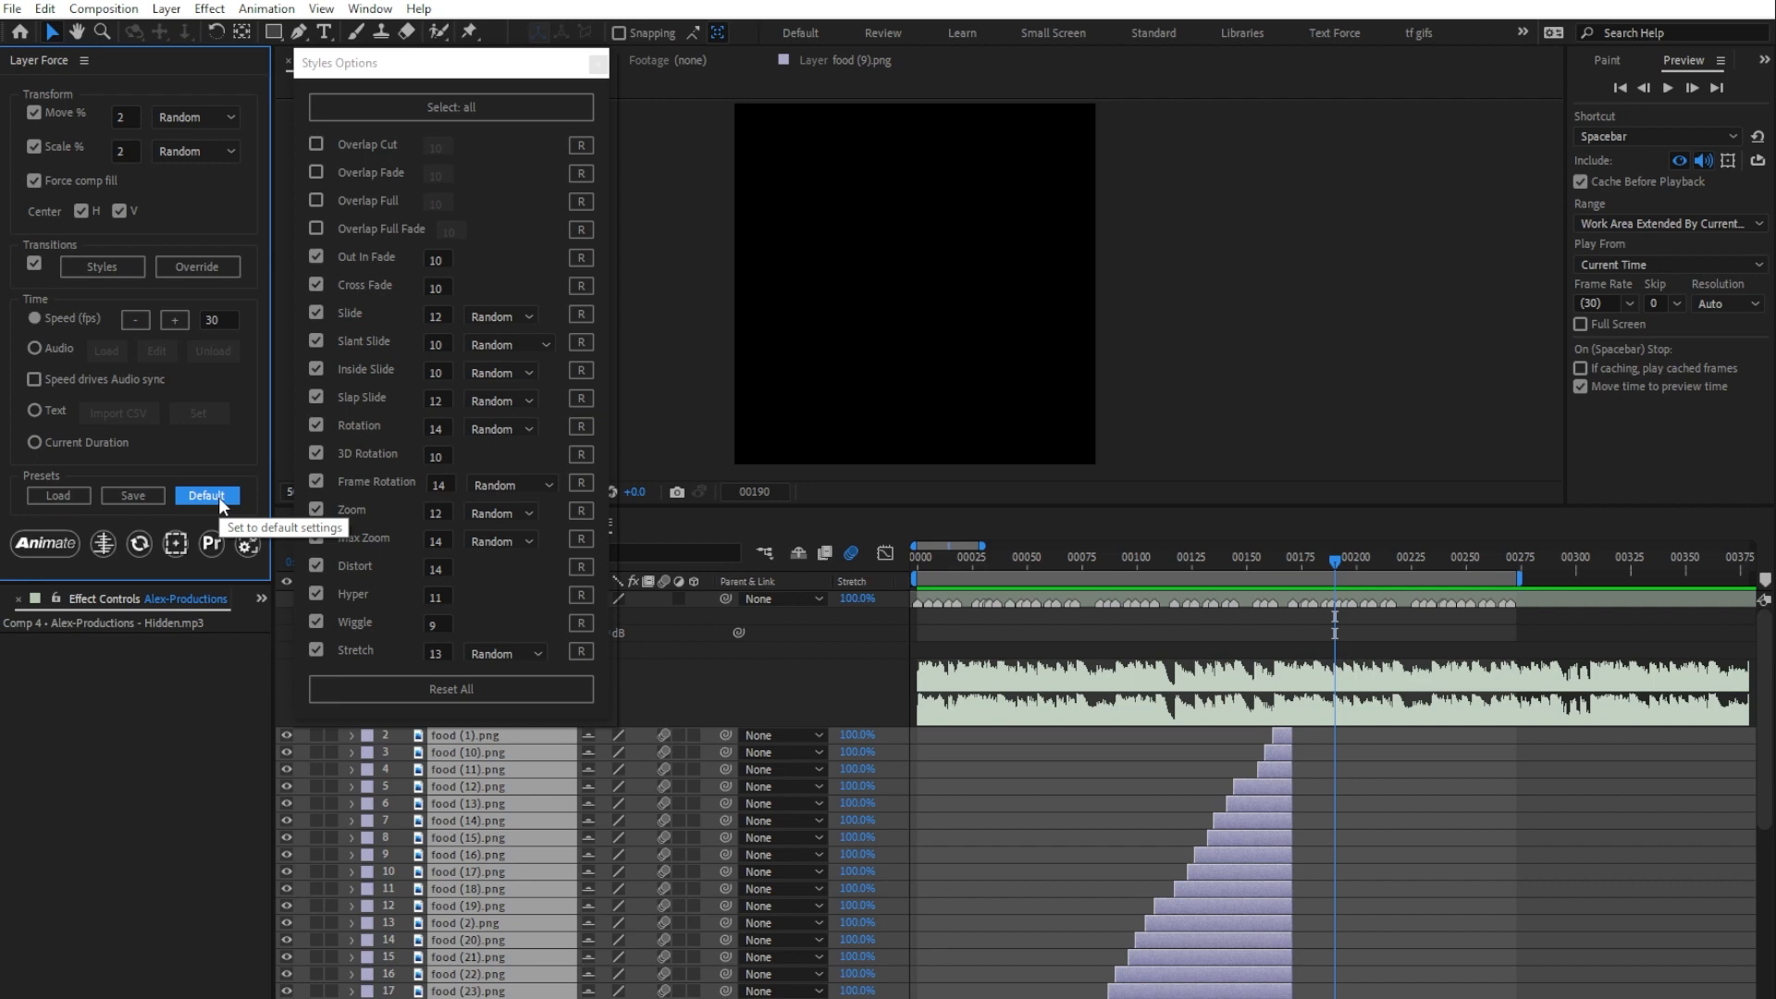
# Step: Load the overlap.layerforce preset and reload the Hidden.mp3 layer as the audio timing source
pyautogui.click(76, 495)
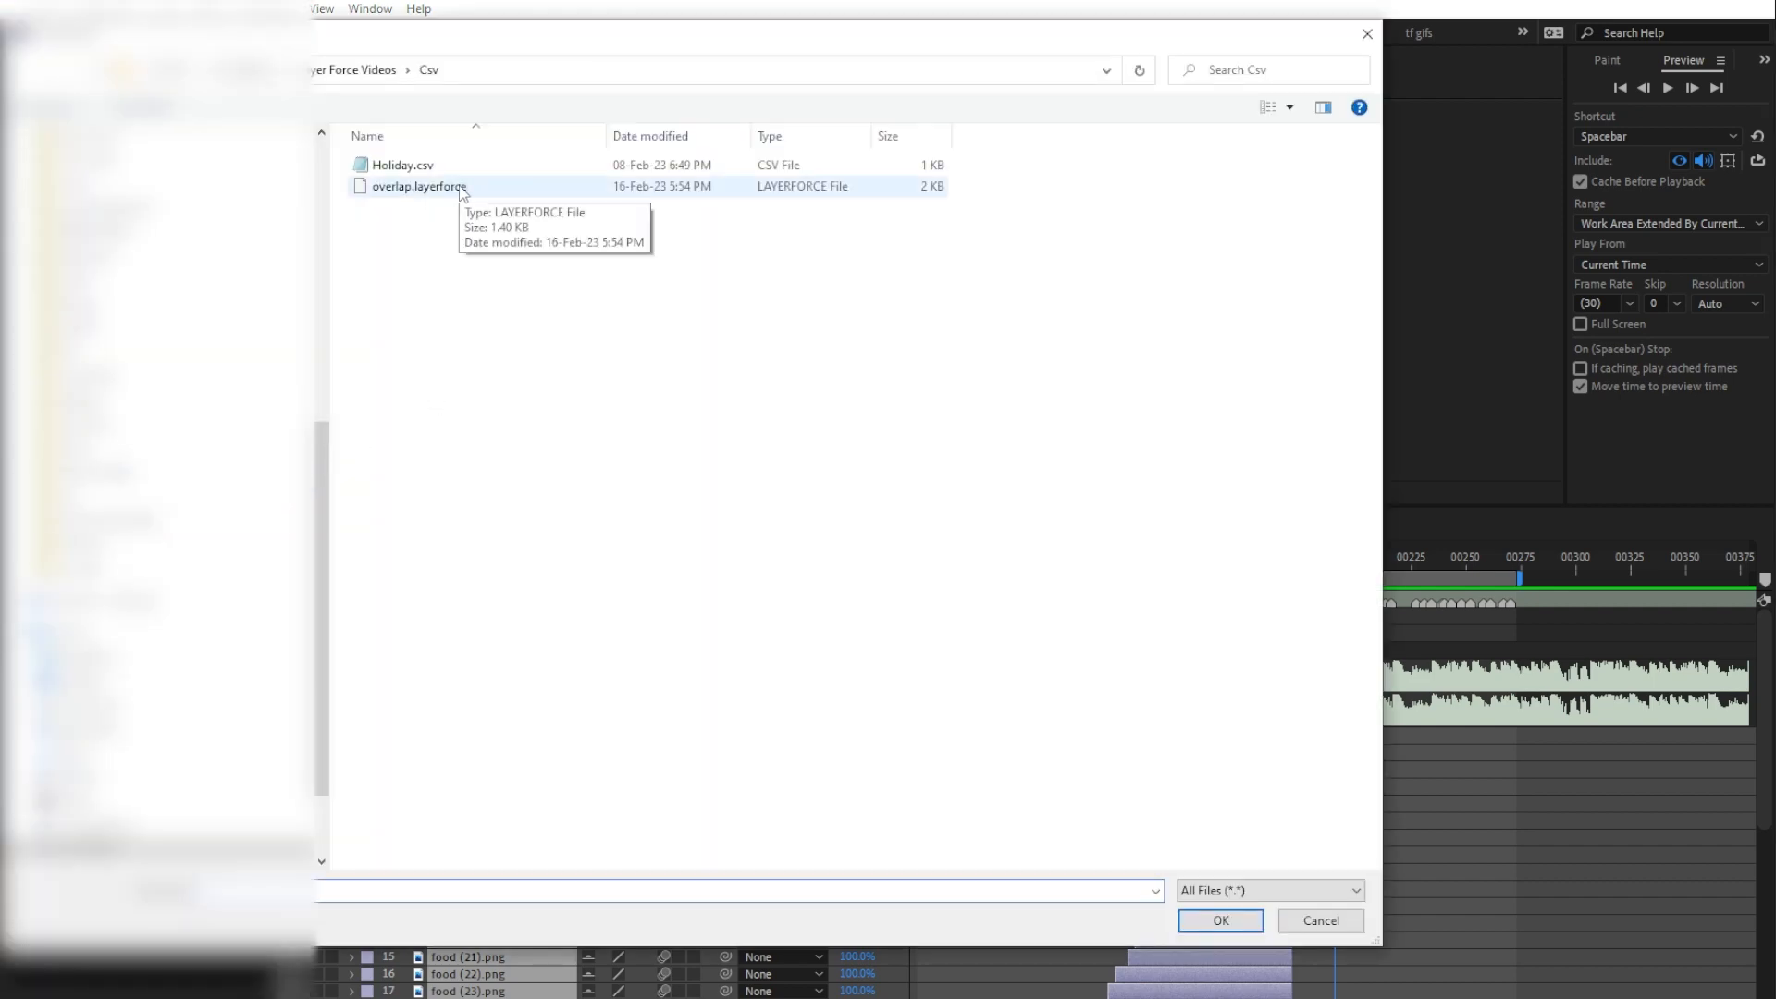
pyautogui.doubleClick(419, 186)
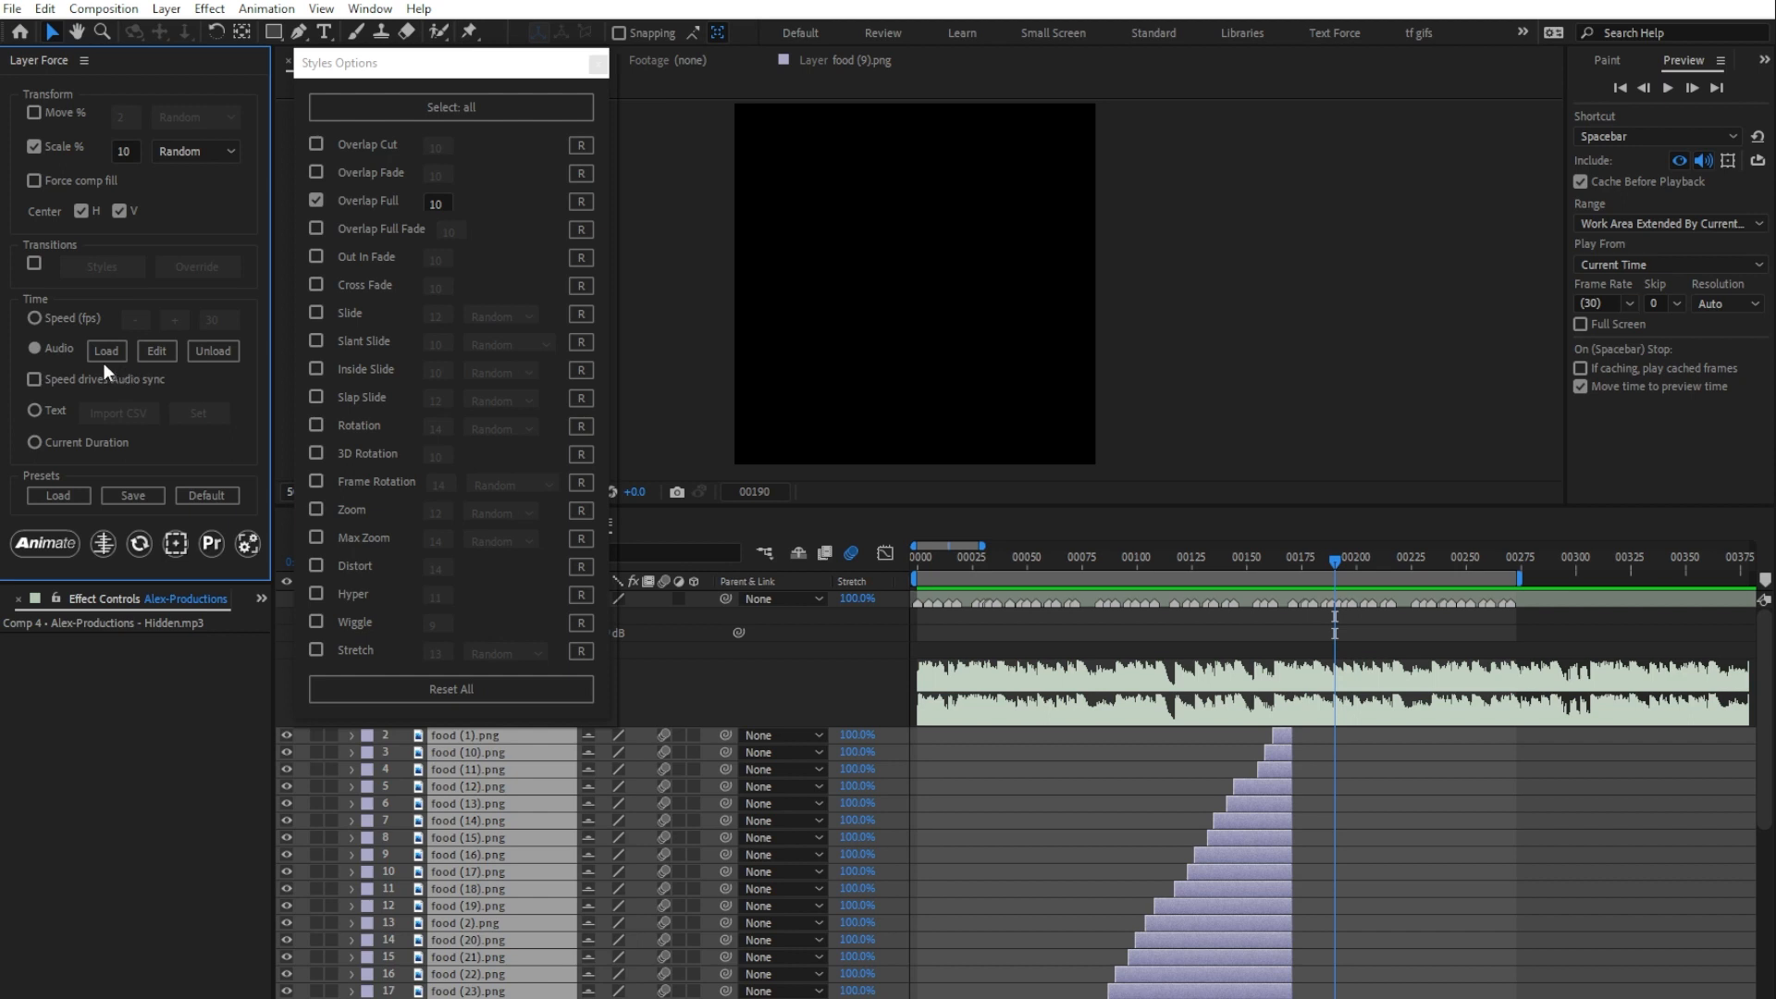
pyautogui.click(964, 599)
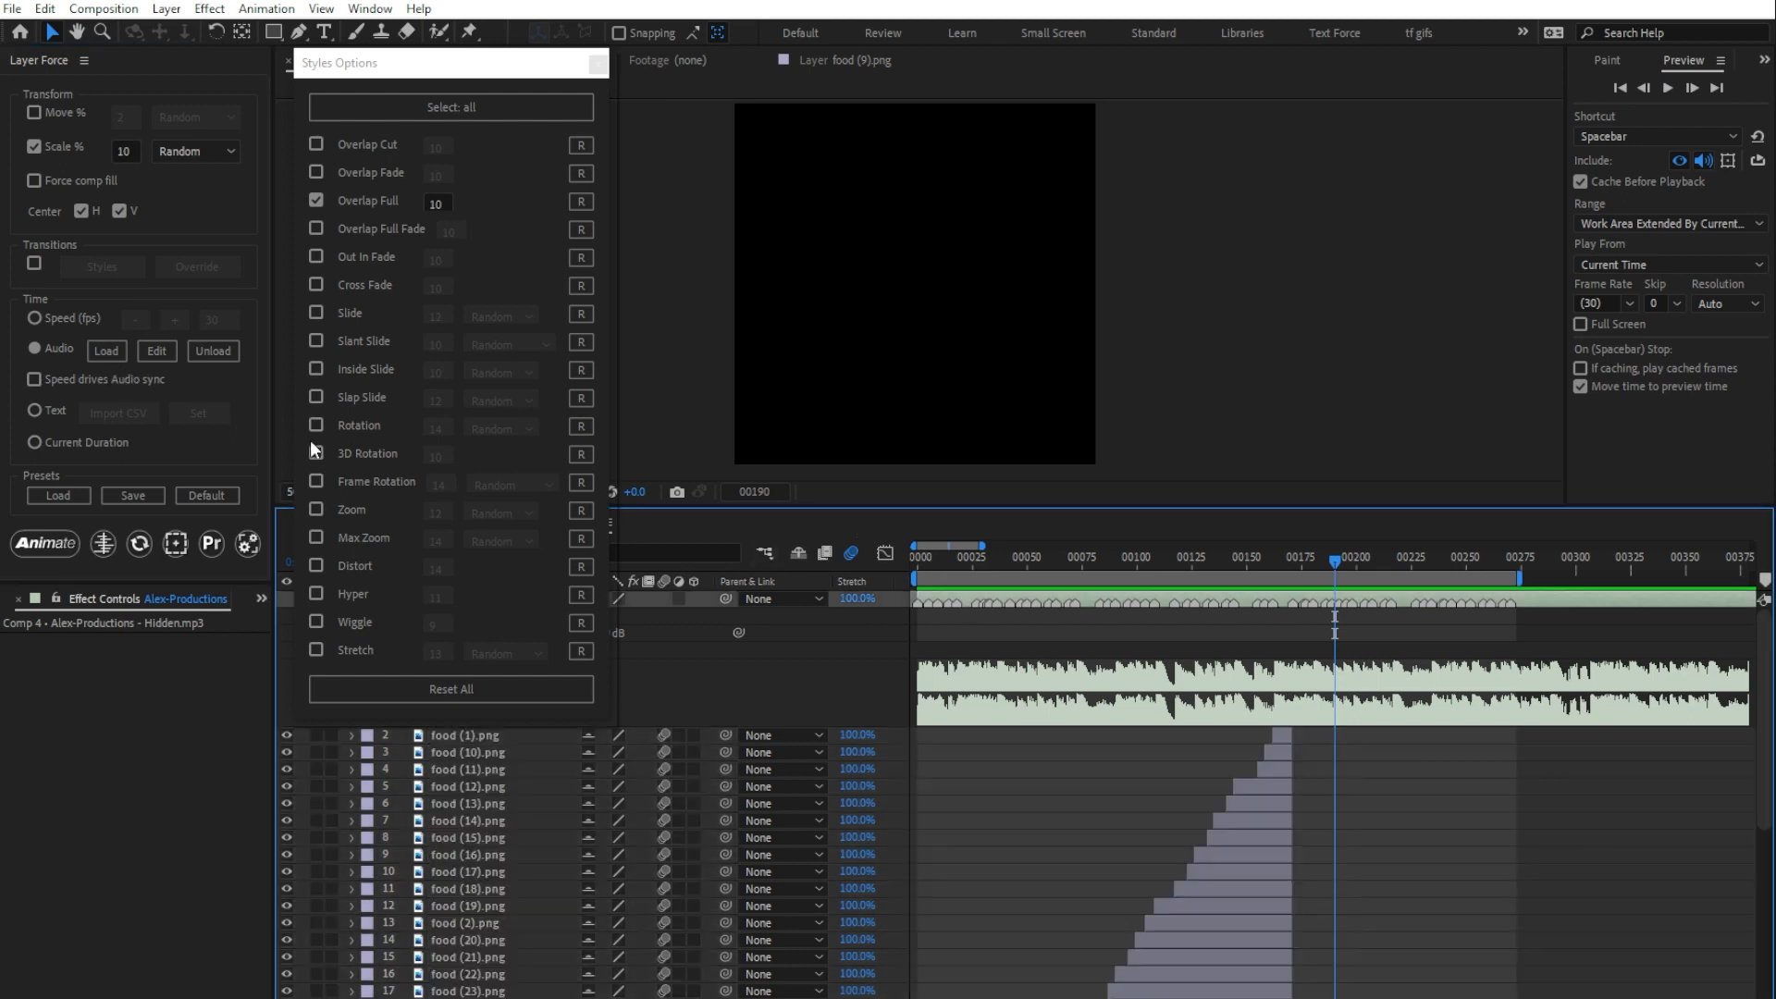
pyautogui.click(116, 354)
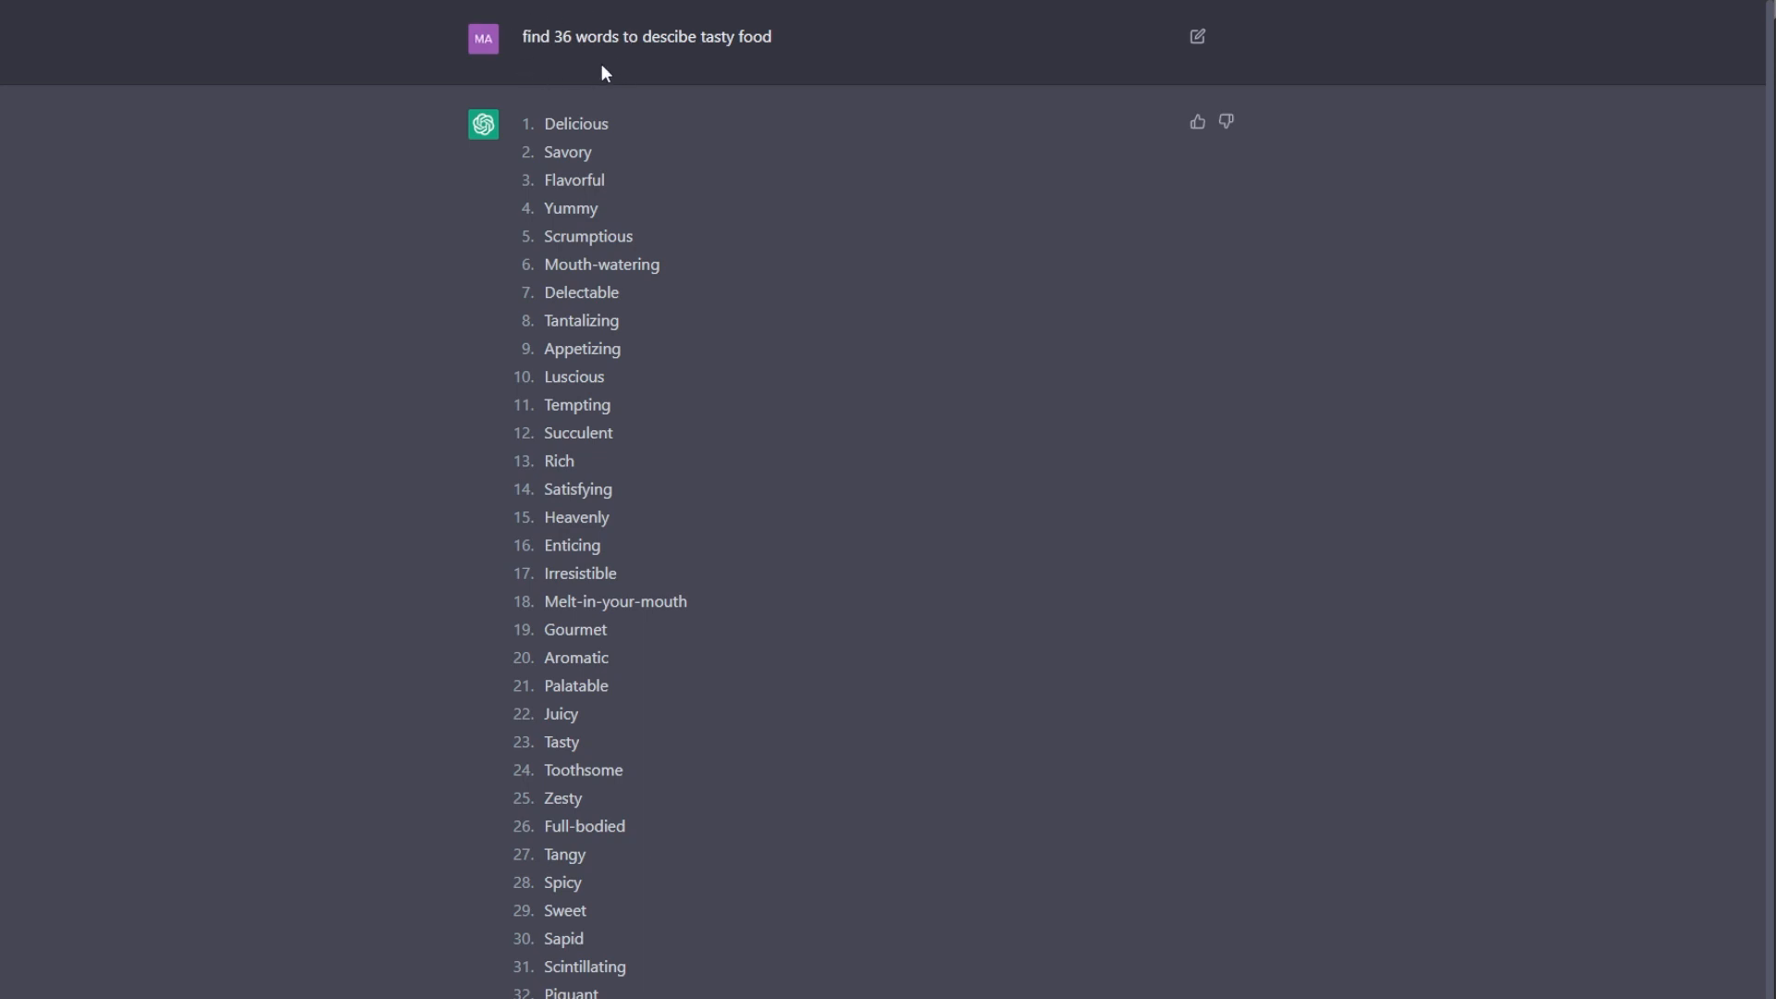
# Step: Copy the 36 food words from the ChatGPT answer and paste them into a new text layer in After Effects' Comp 4
pyautogui.scroll(-2, 638, 277)
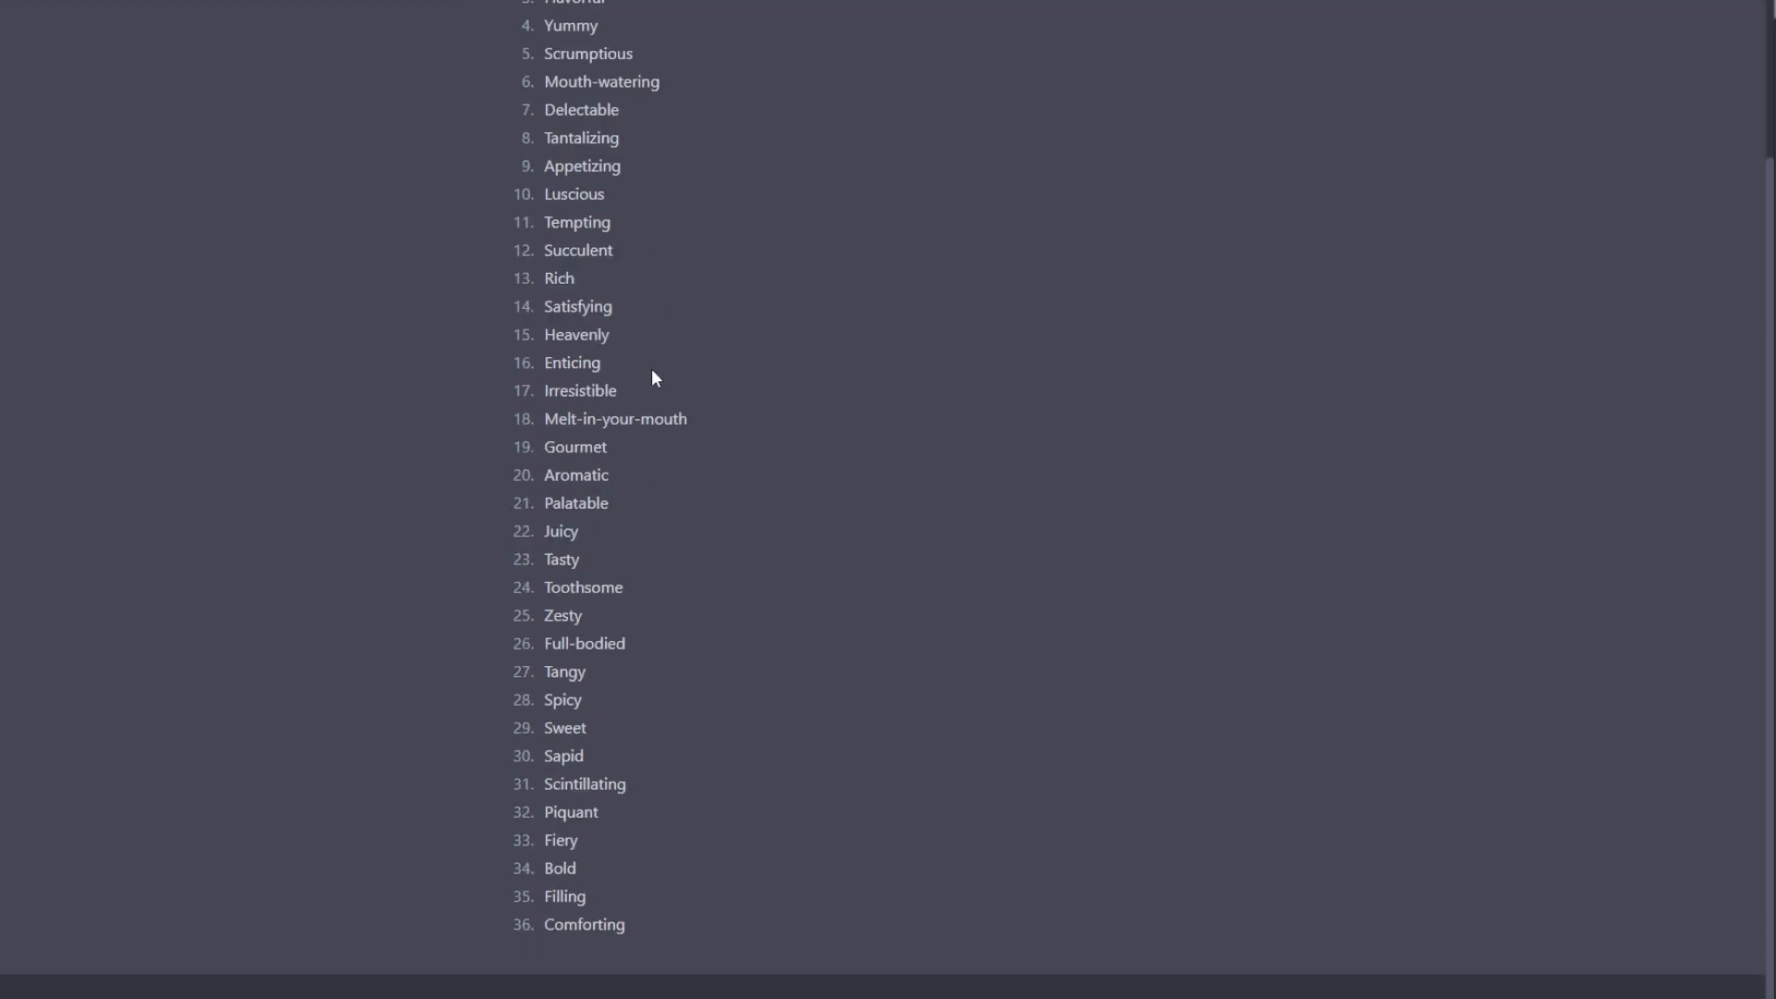
pyautogui.moveTo(636, 928); pyautogui.dragTo(540, 120)
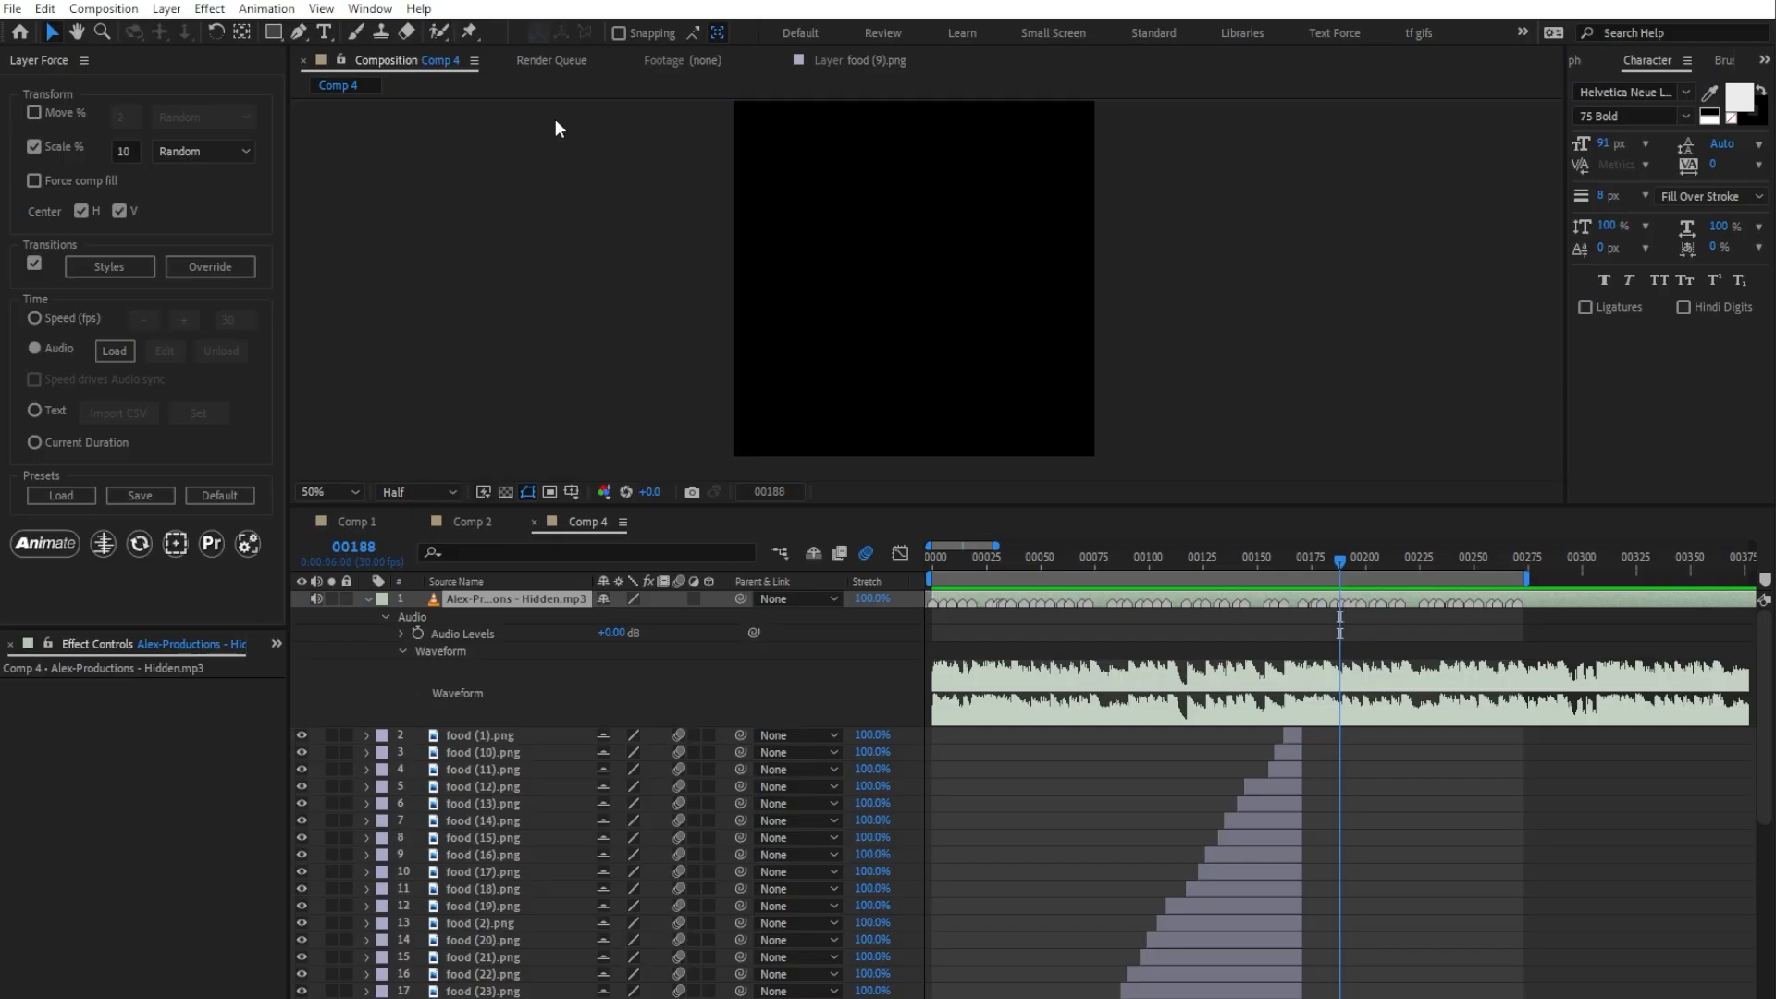
pyautogui.scroll(-5, 479, 727)
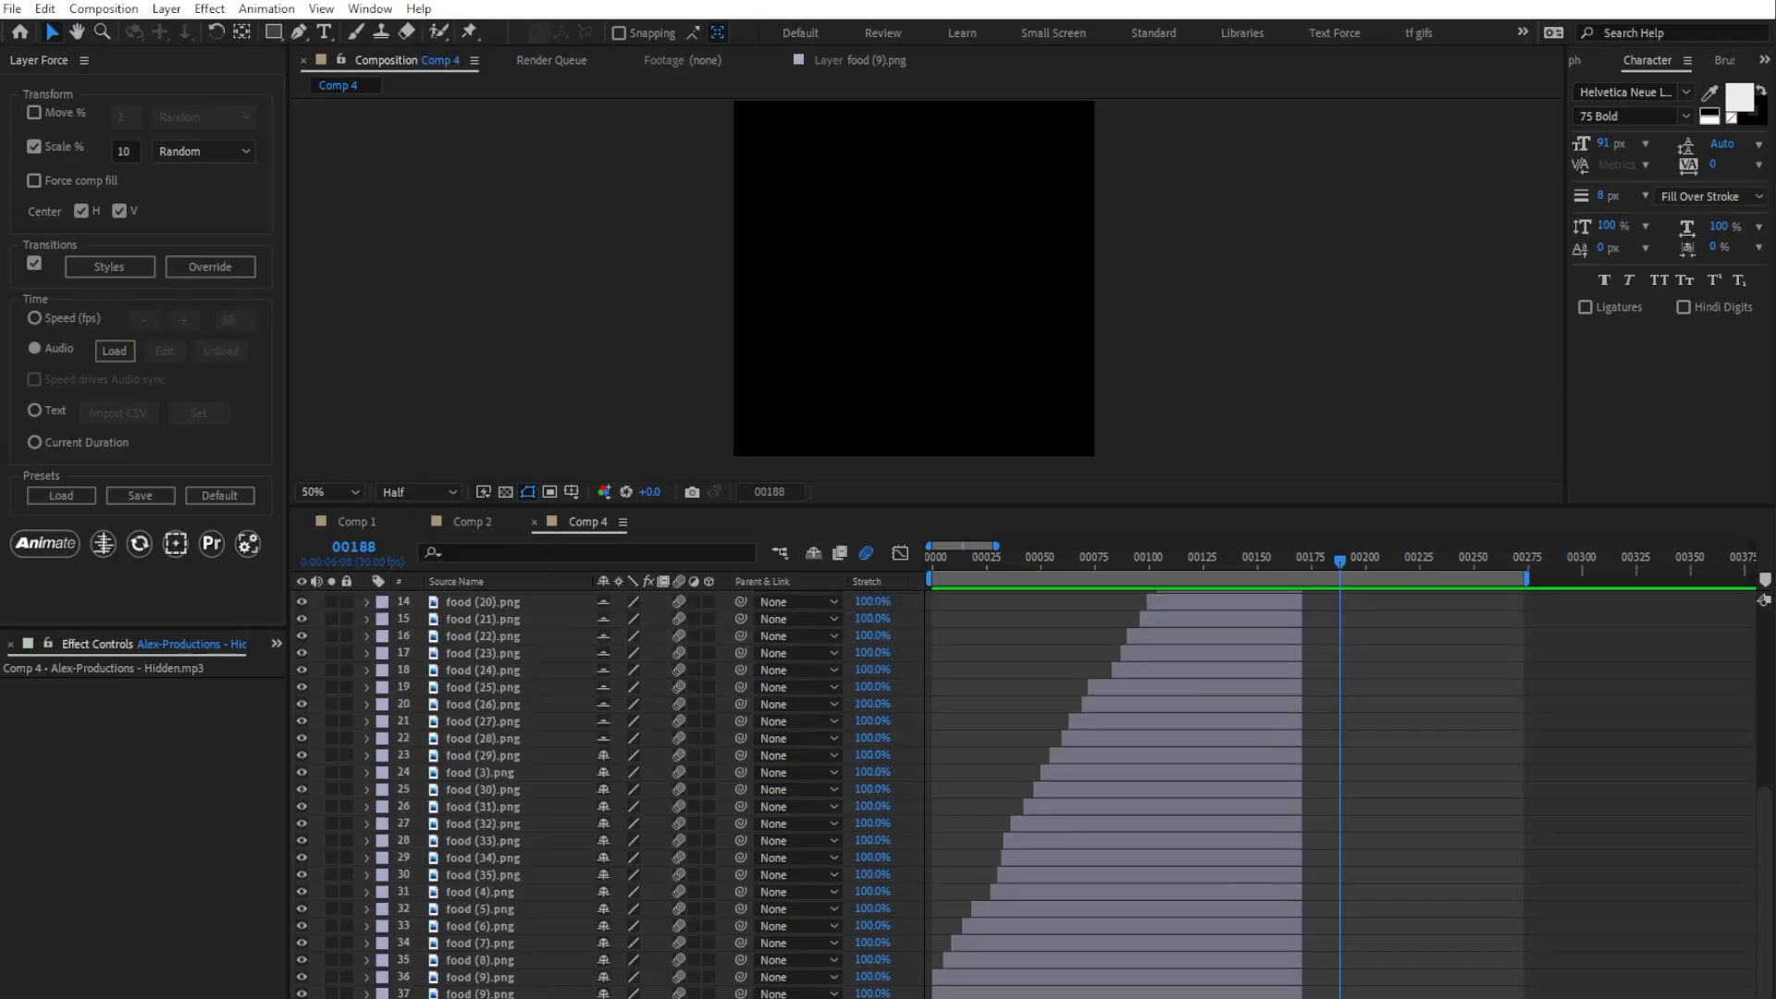
pyautogui.scroll(5, 486, 947)
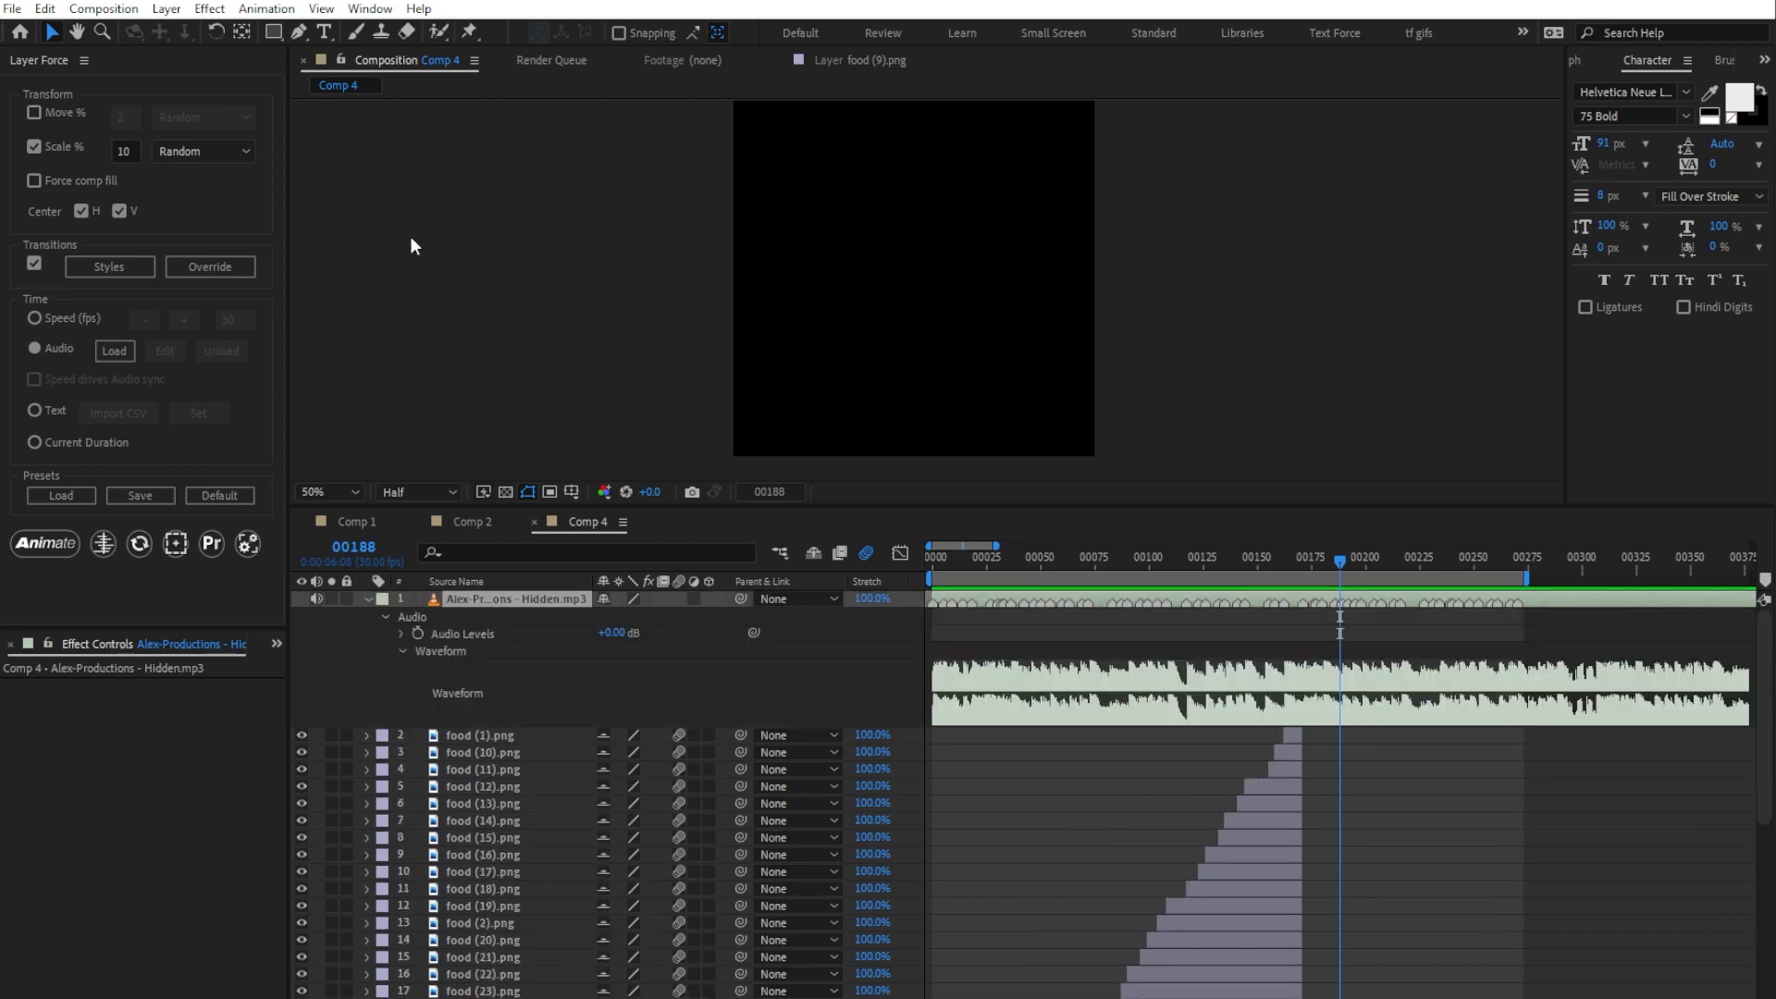
pyautogui.click(324, 32)
pyautogui.click(886, 205)
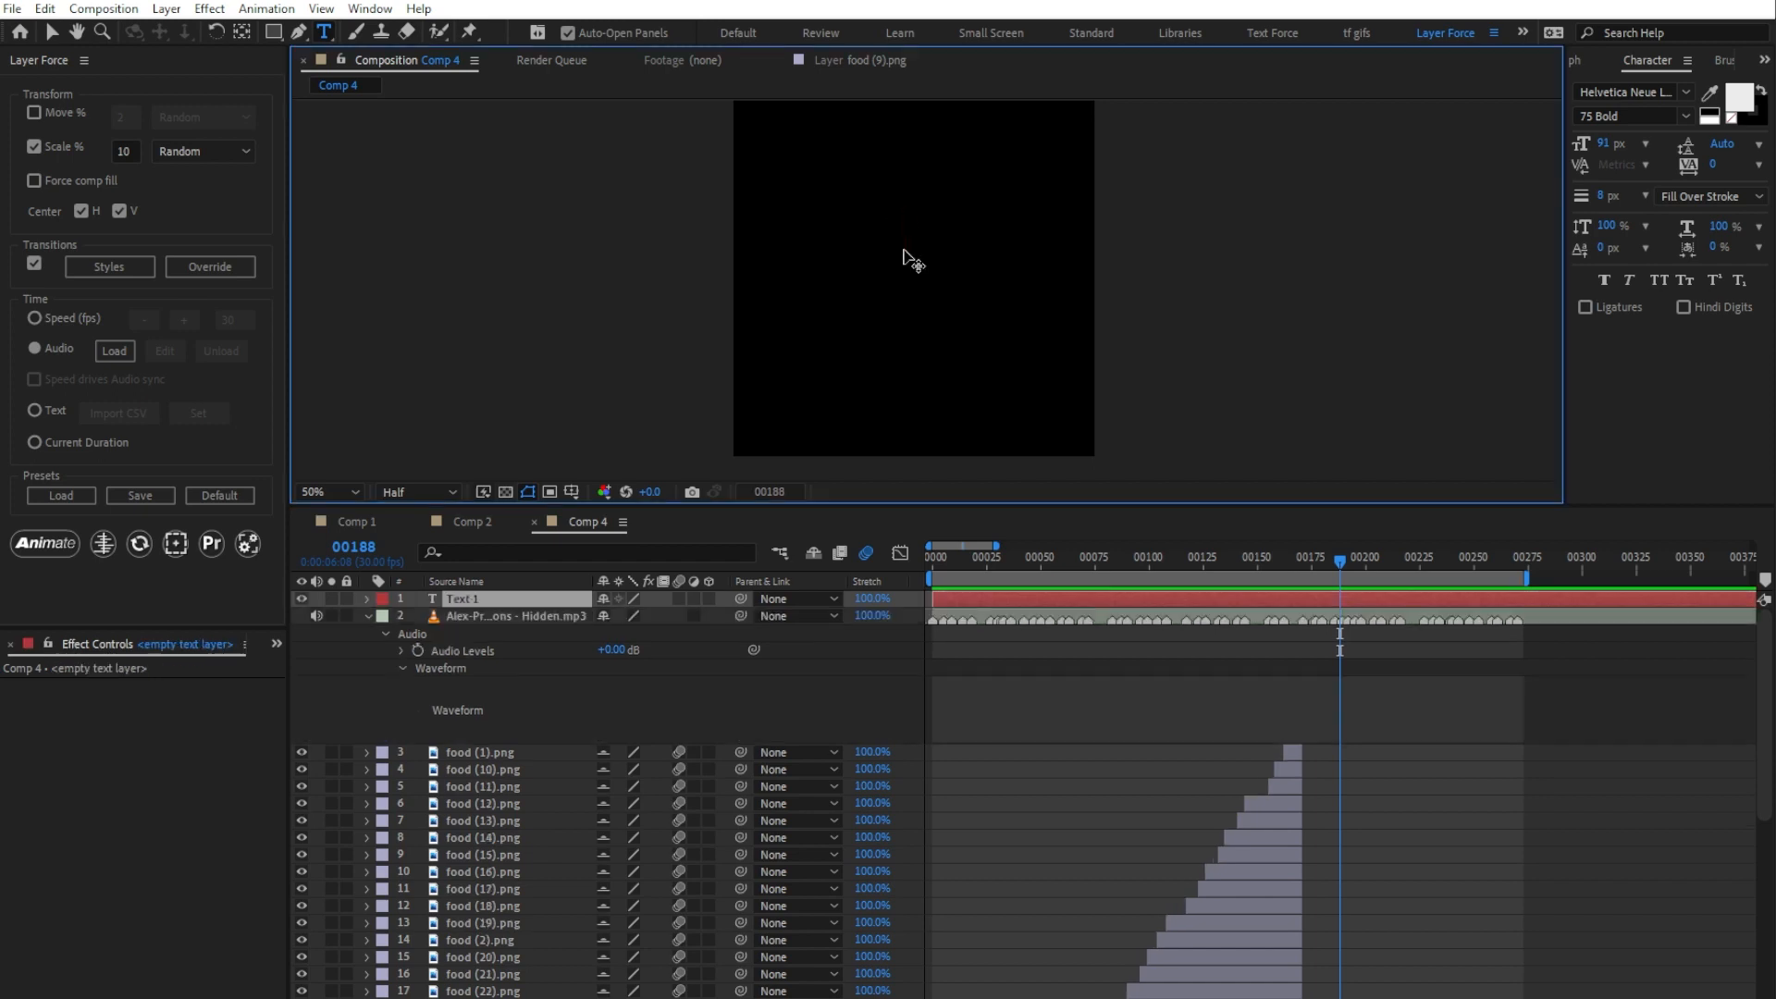
pyautogui.hotkey('ctrl', 'v')
pyautogui.scroll(-6, 905, 250)
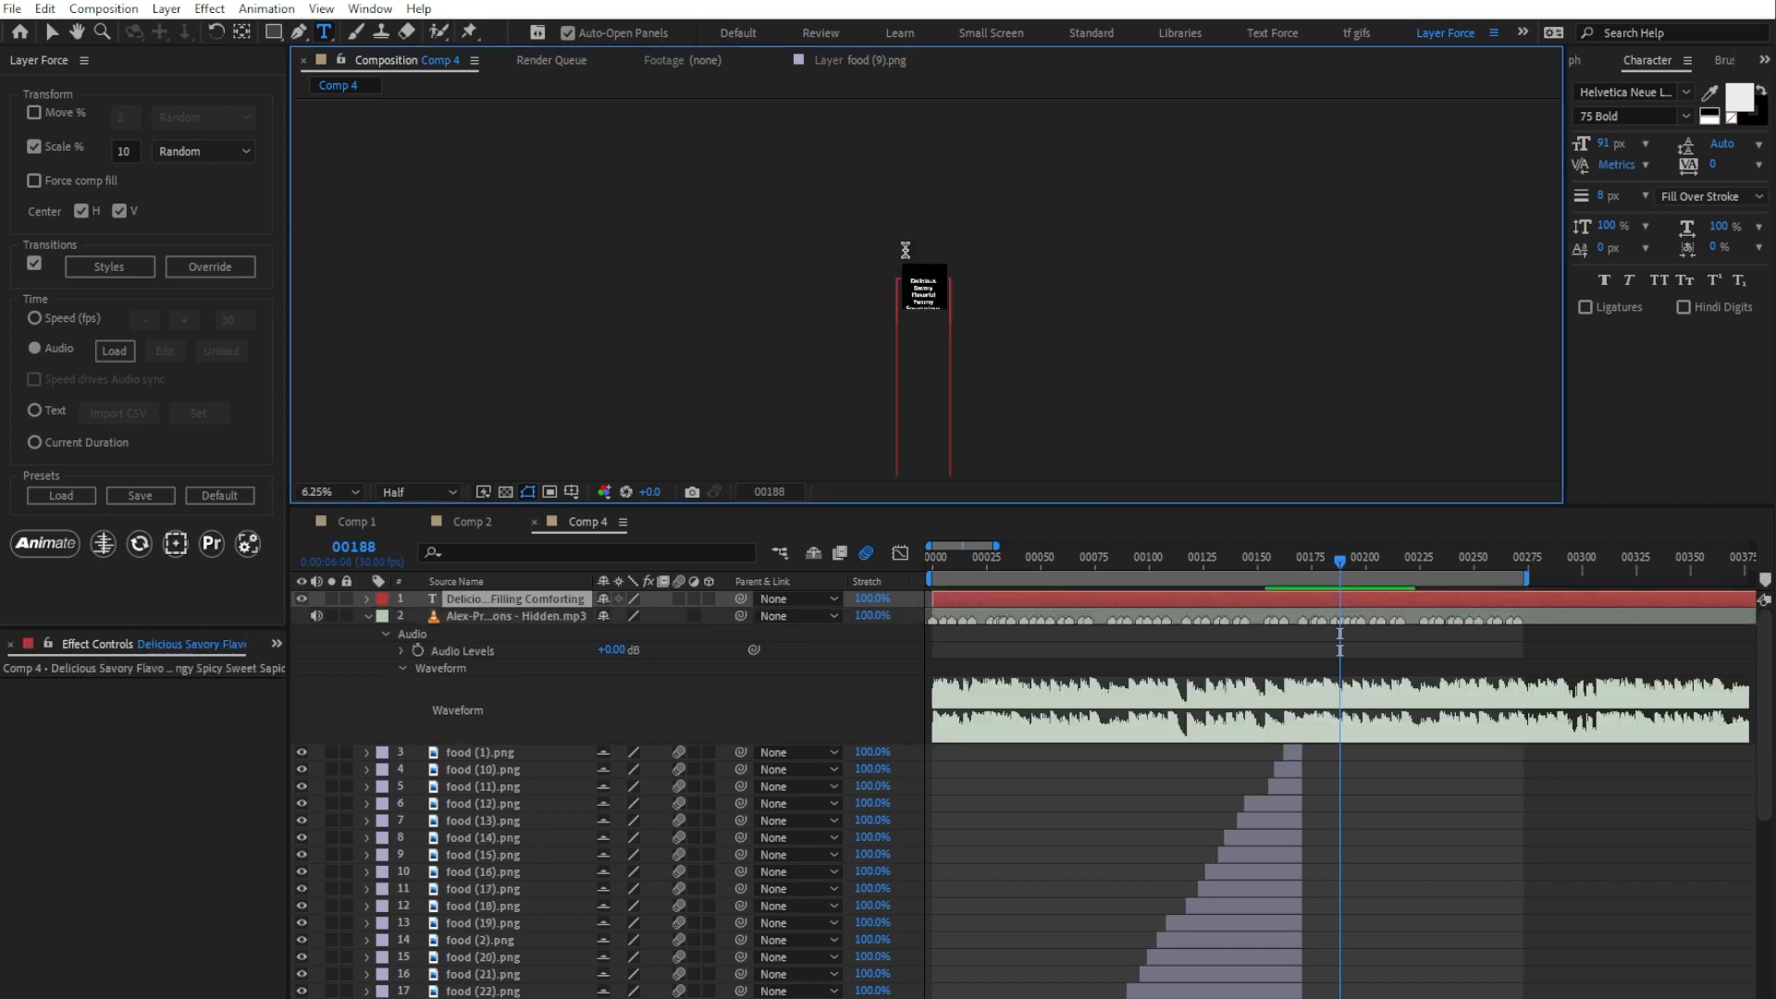
pyautogui.scroll(6, 913, 363)
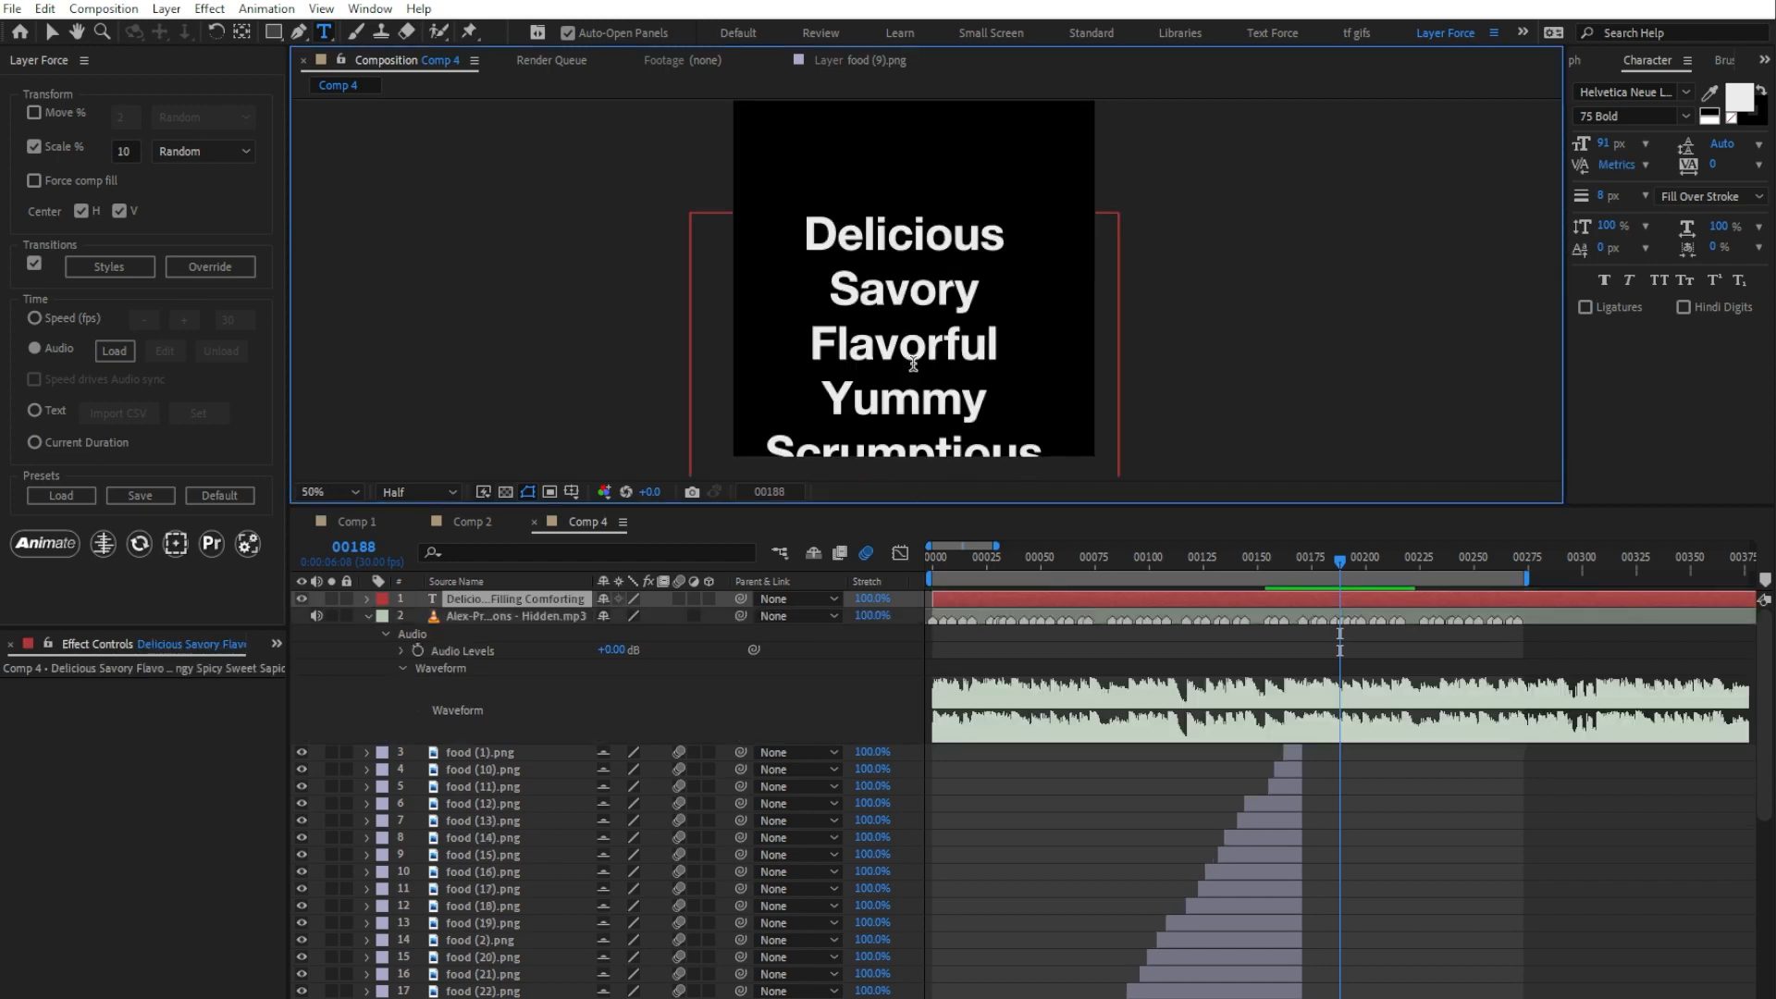
pyautogui.click(51, 31)
# Step: Use Text Force to separate the pasted words into individual text layers, detecting only New Line
pyautogui.click(370, 9)
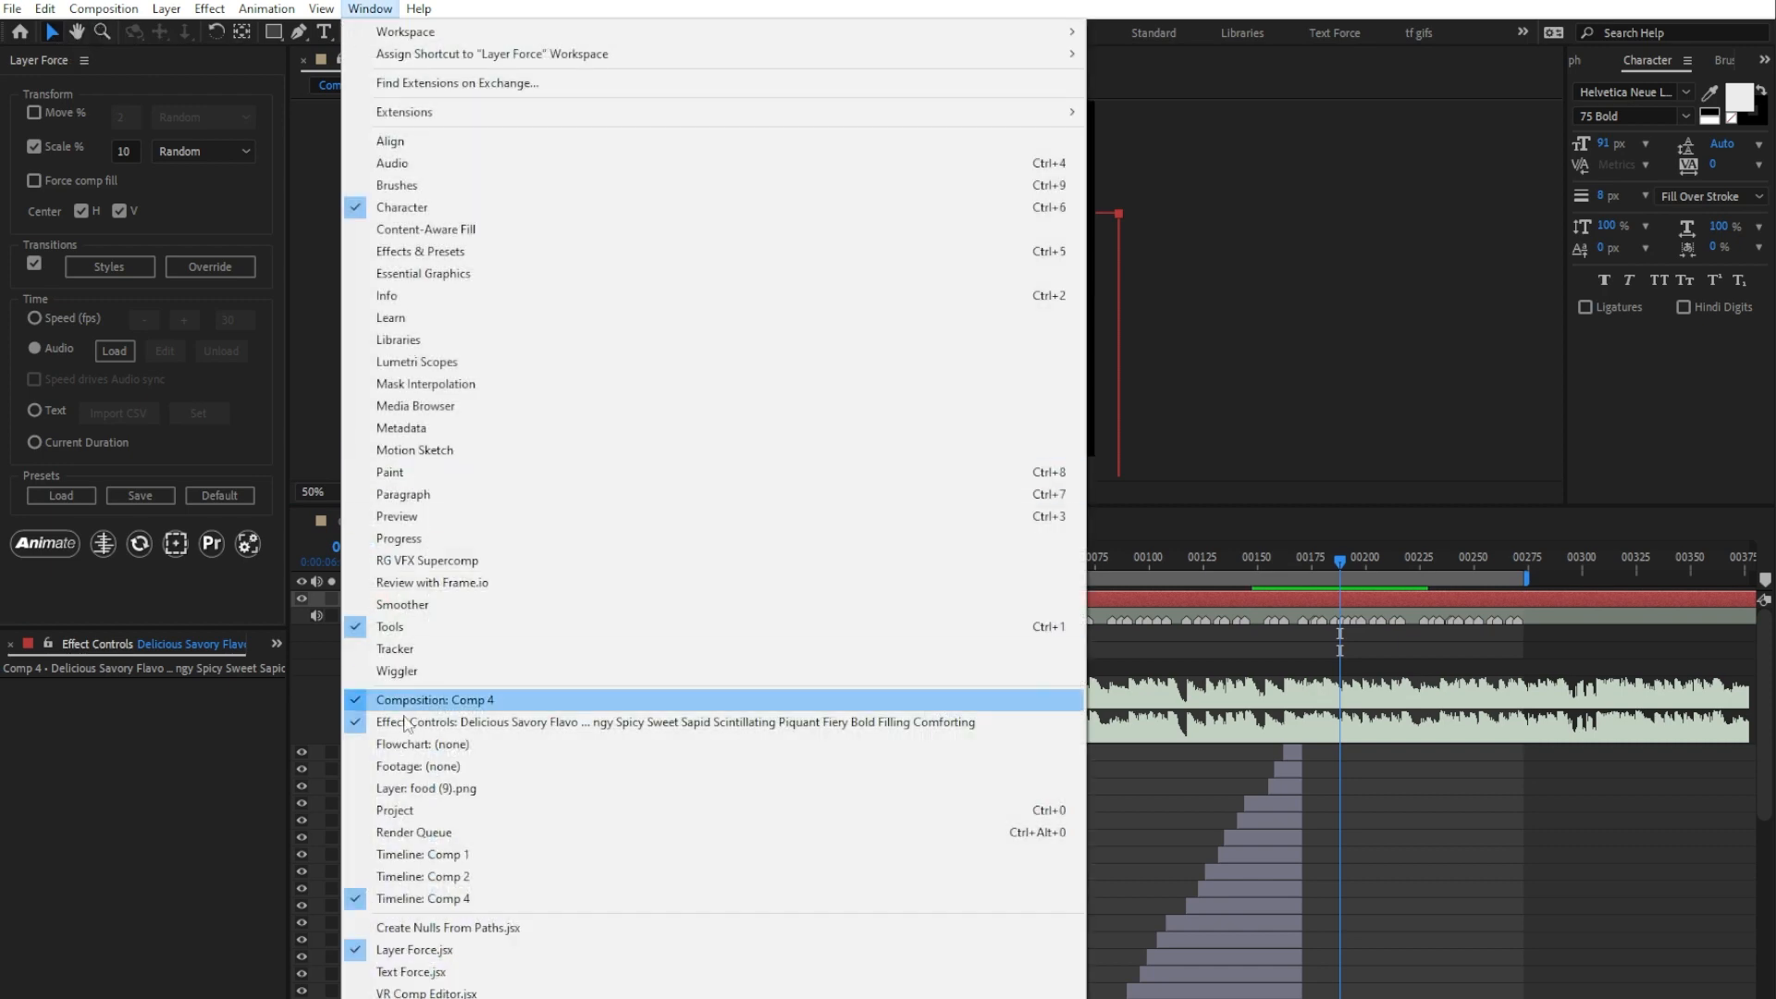
pyautogui.click(410, 971)
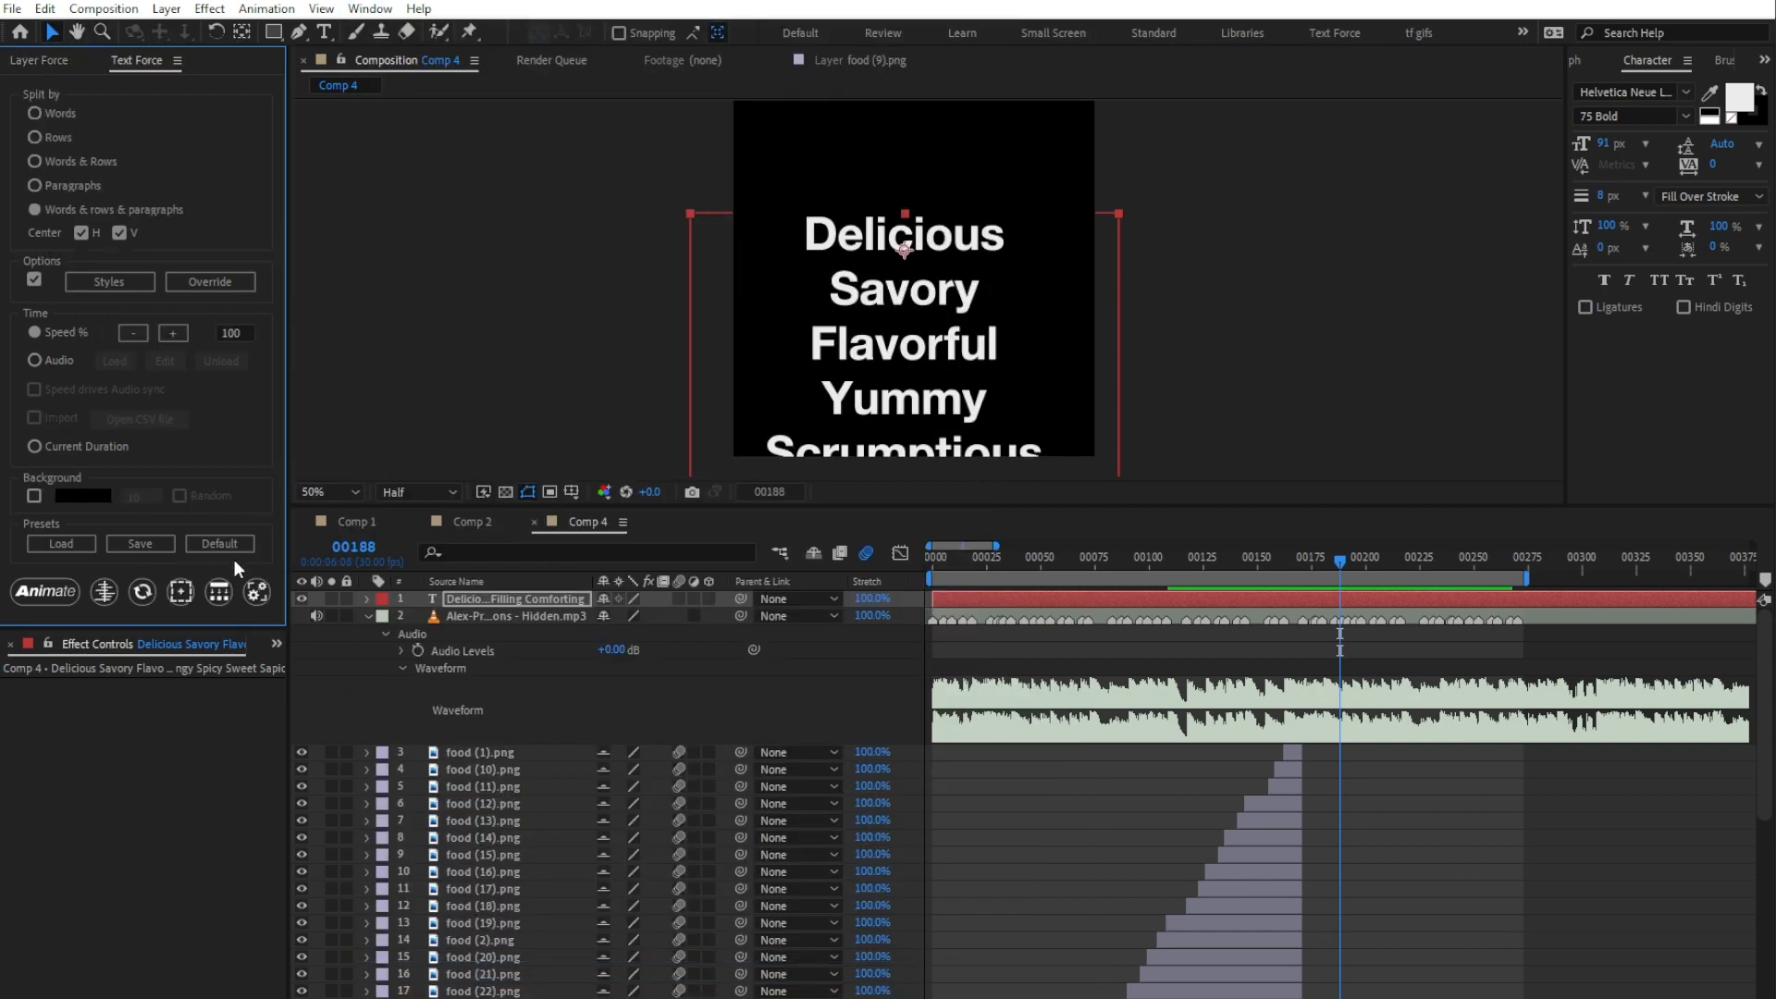
pyautogui.click(218, 591)
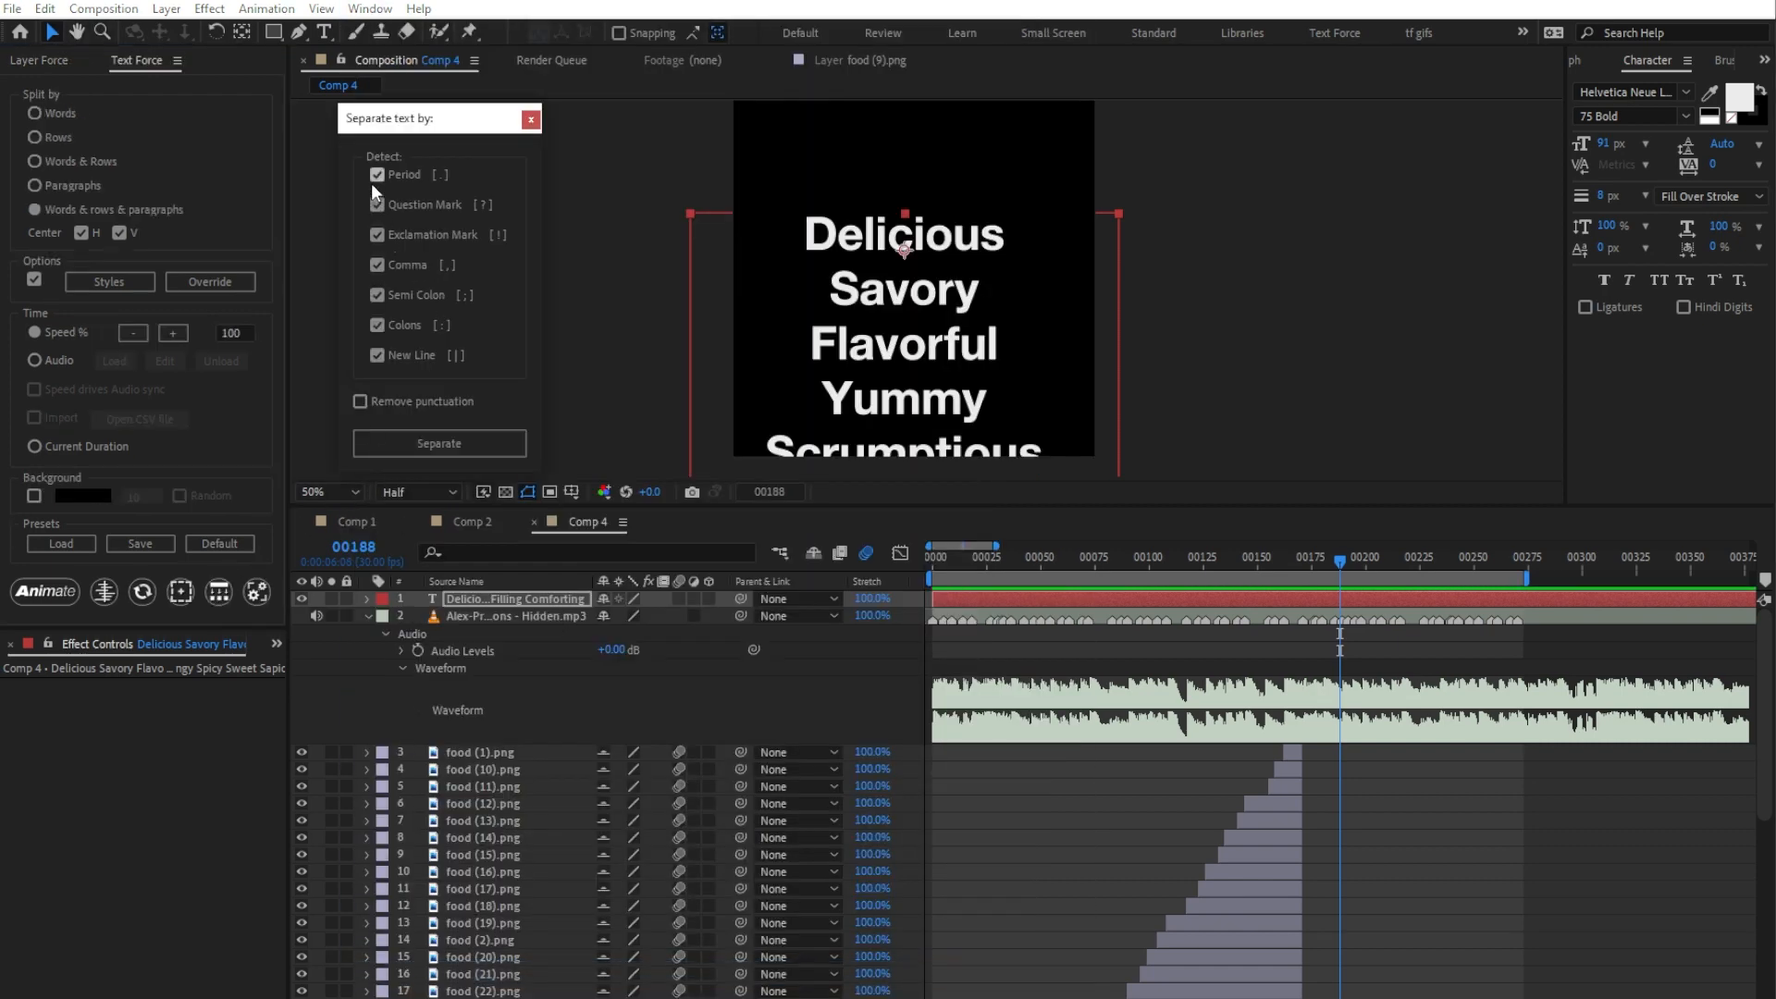
pyautogui.click(377, 264)
pyautogui.click(378, 294)
pyautogui.click(423, 439)
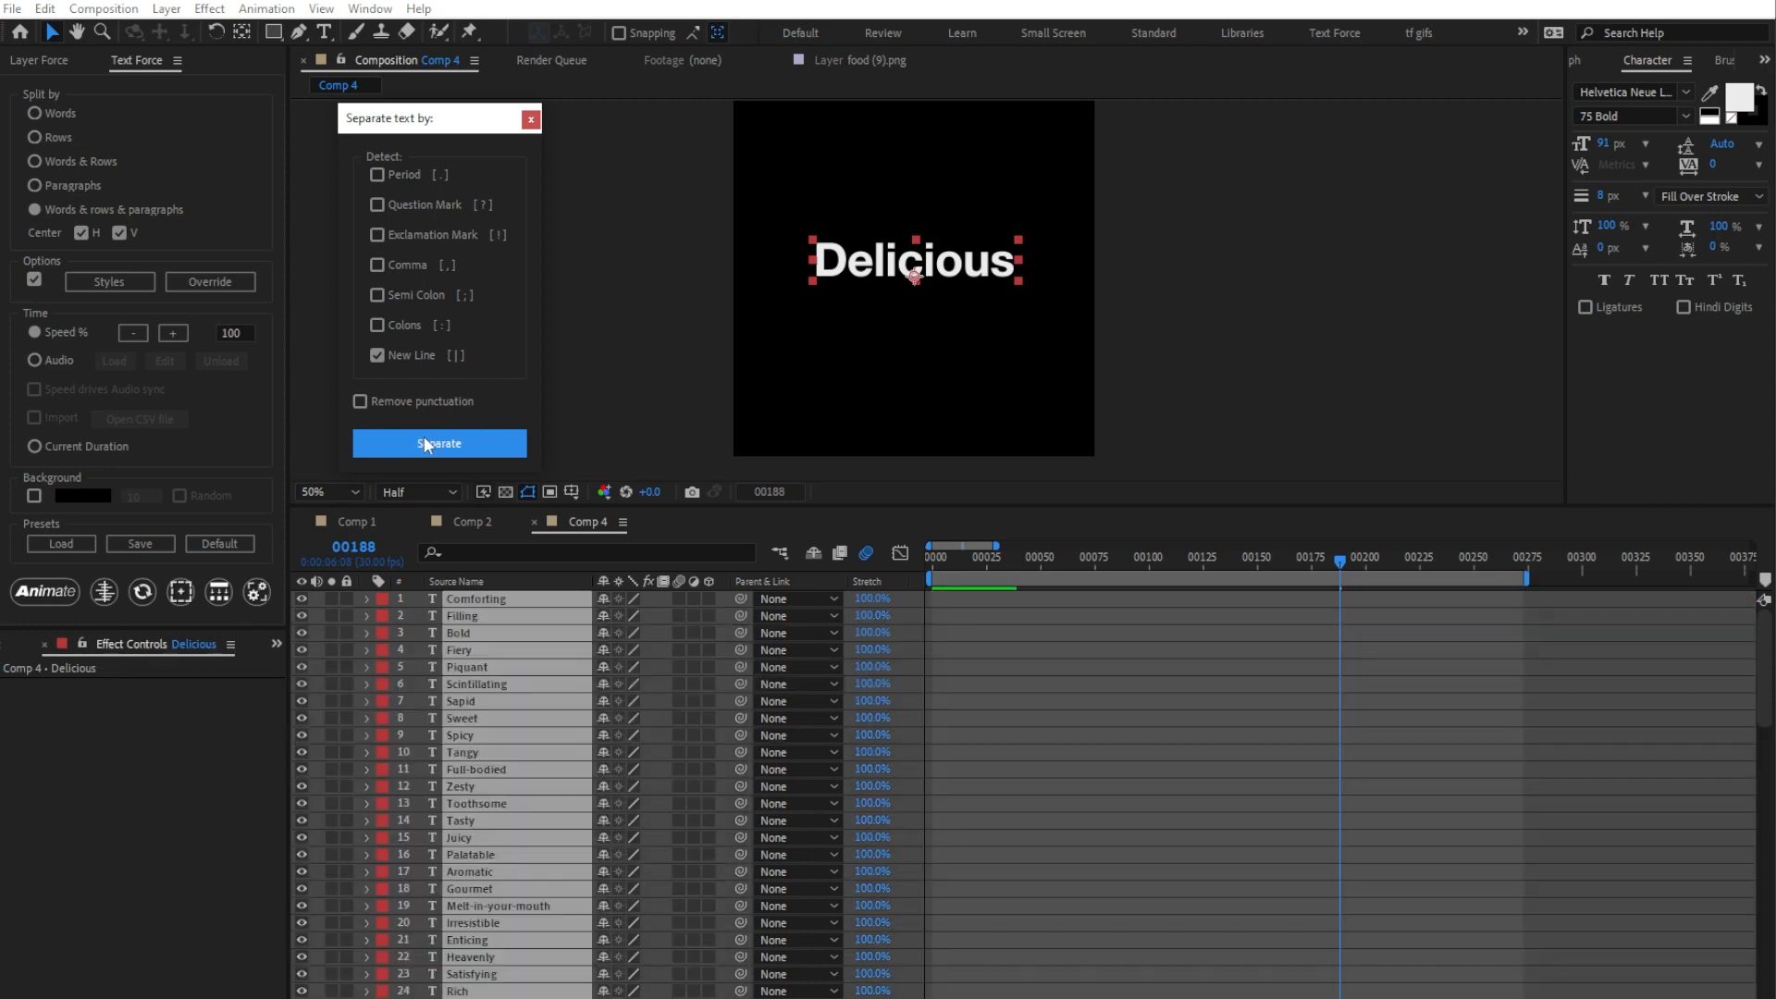
pyautogui.scroll(-3, 710, 646)
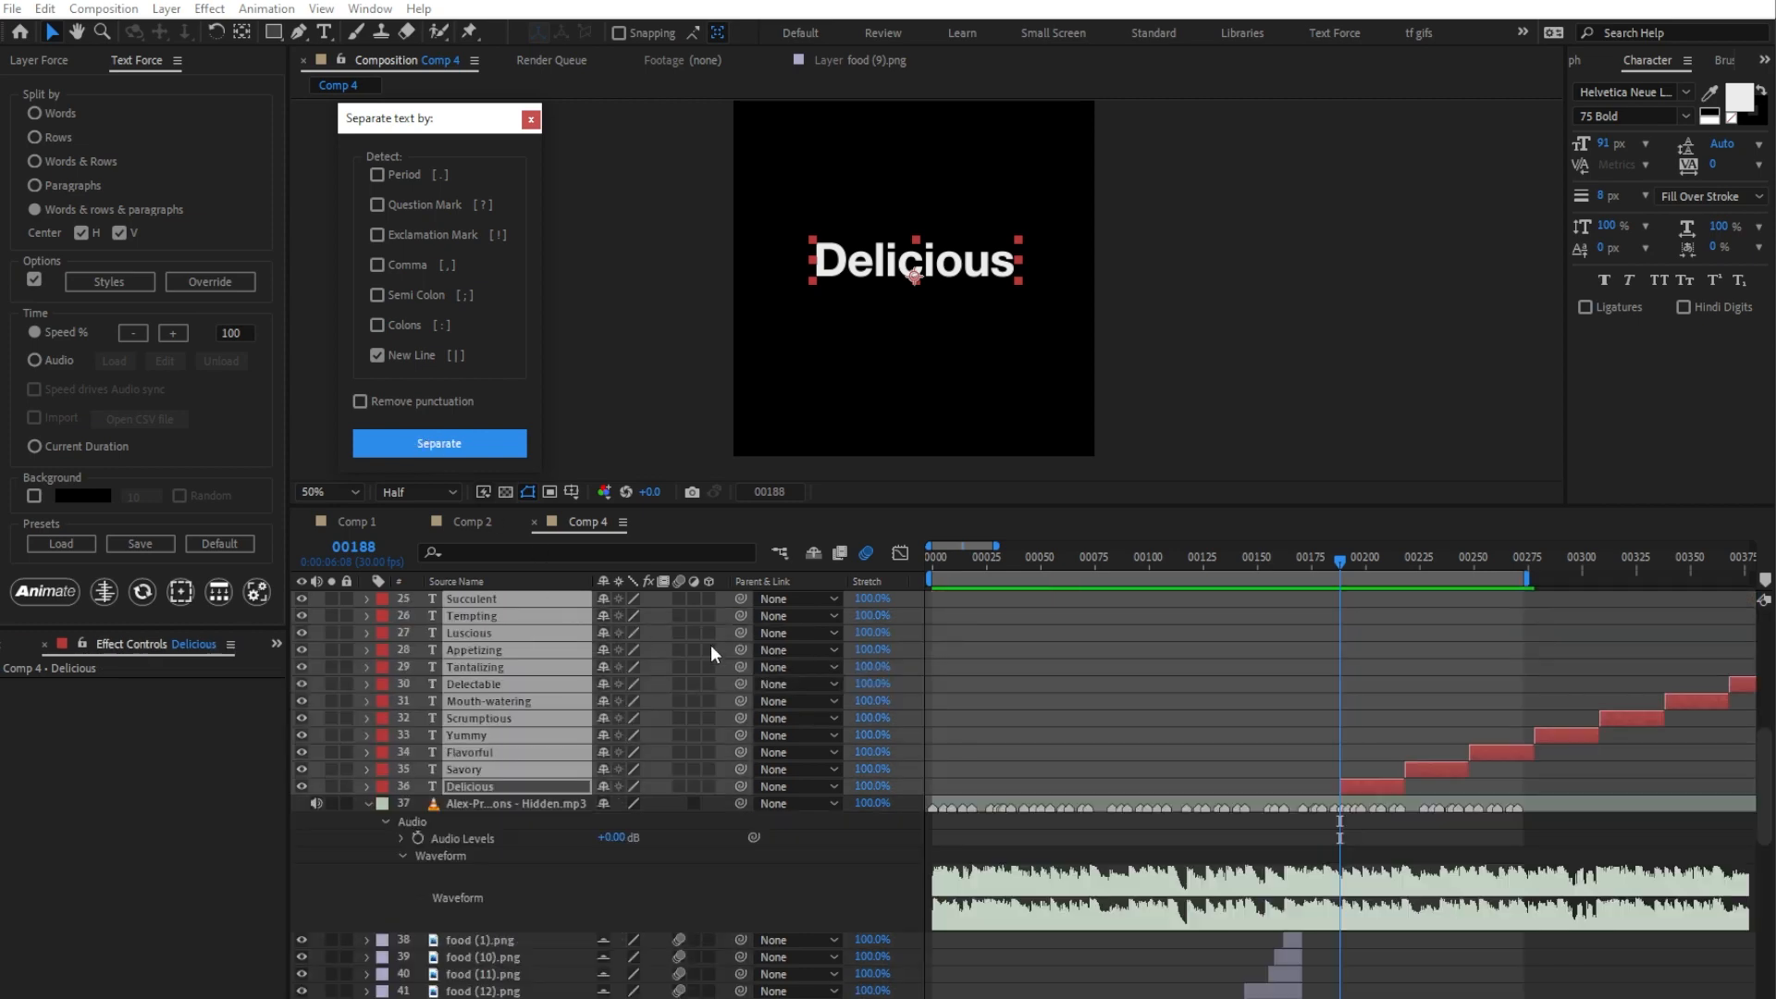
pyautogui.click(531, 121)
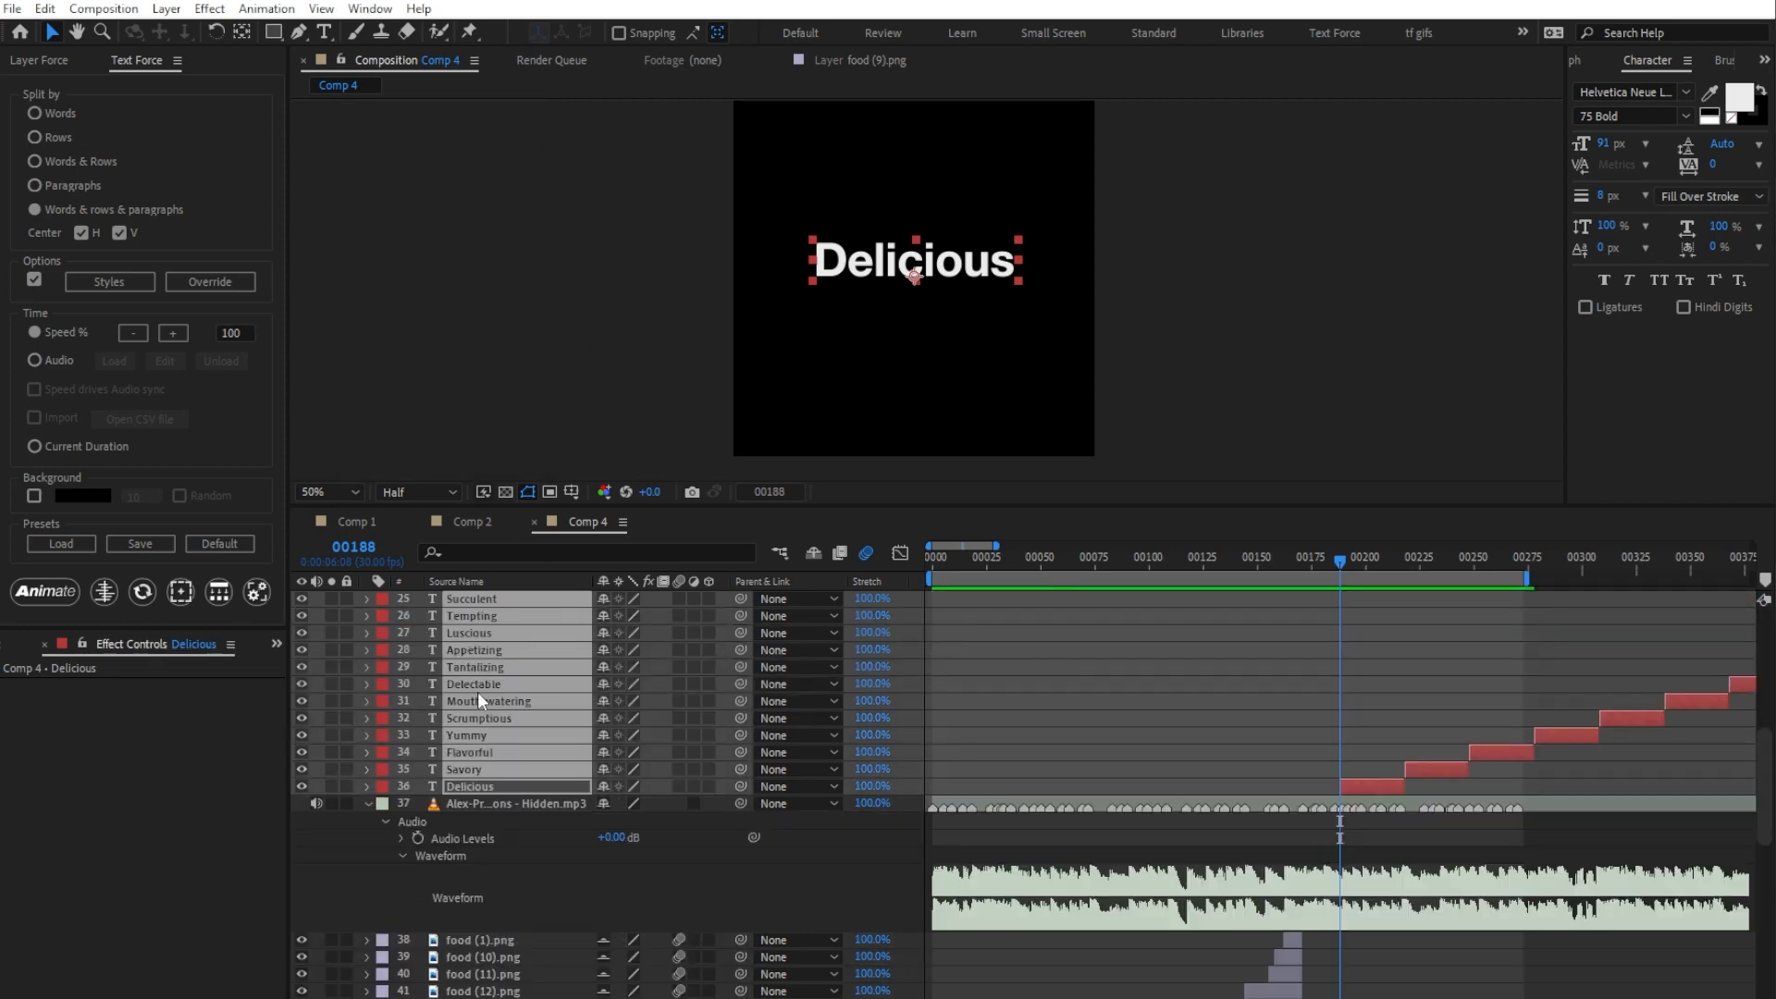
# Step: Load the Hidden.mp3 layer as the audio timing source in Text Force and return to frame 0
pyautogui.click(474, 805)
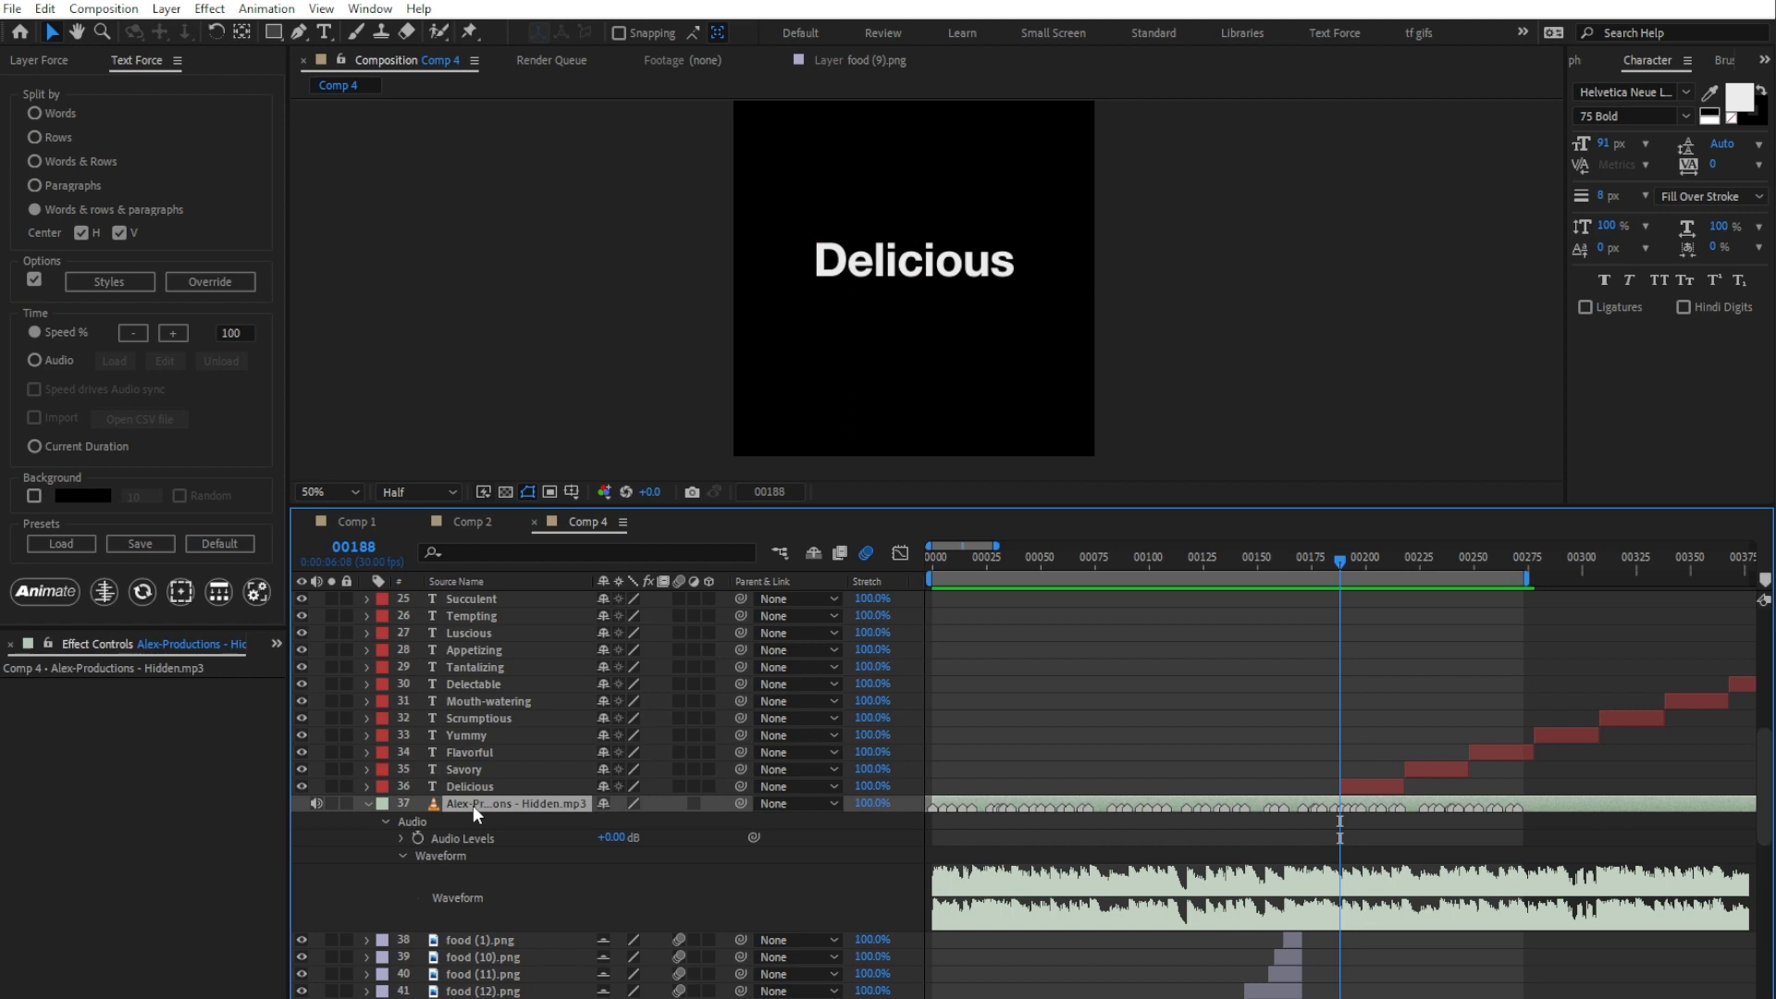
pyautogui.click(65, 361)
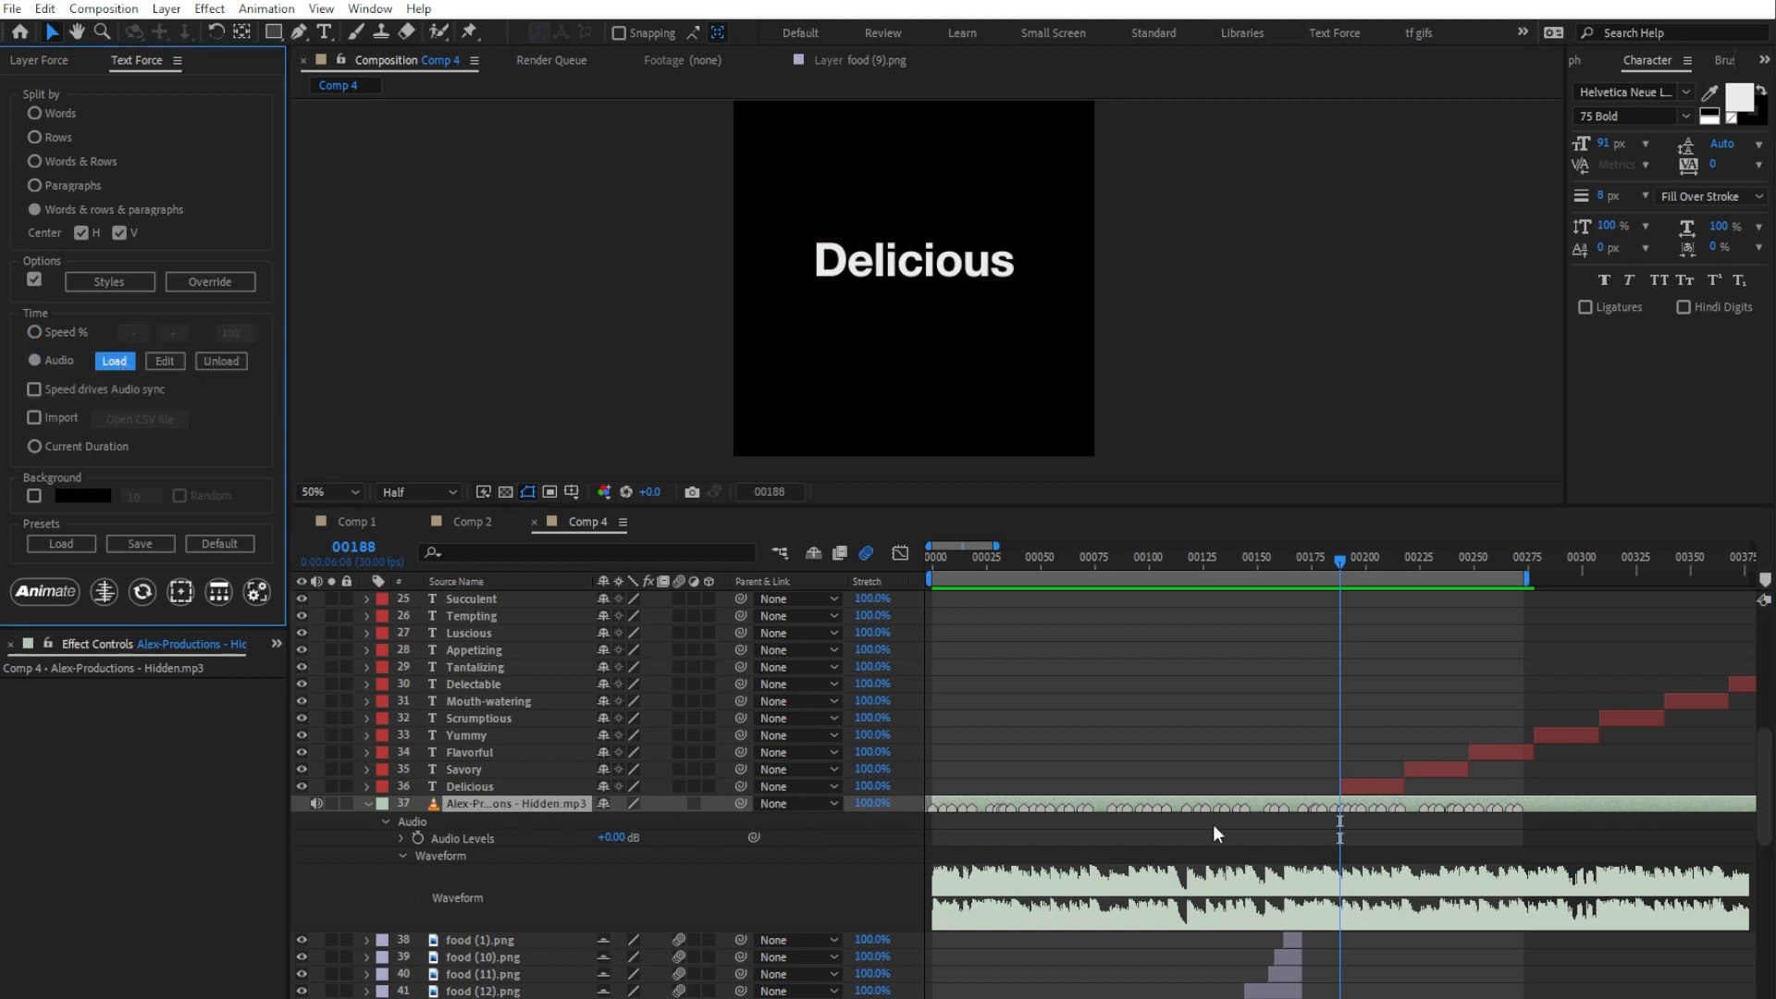
pyautogui.moveTo(966, 565); pyautogui.dragTo(895, 565)
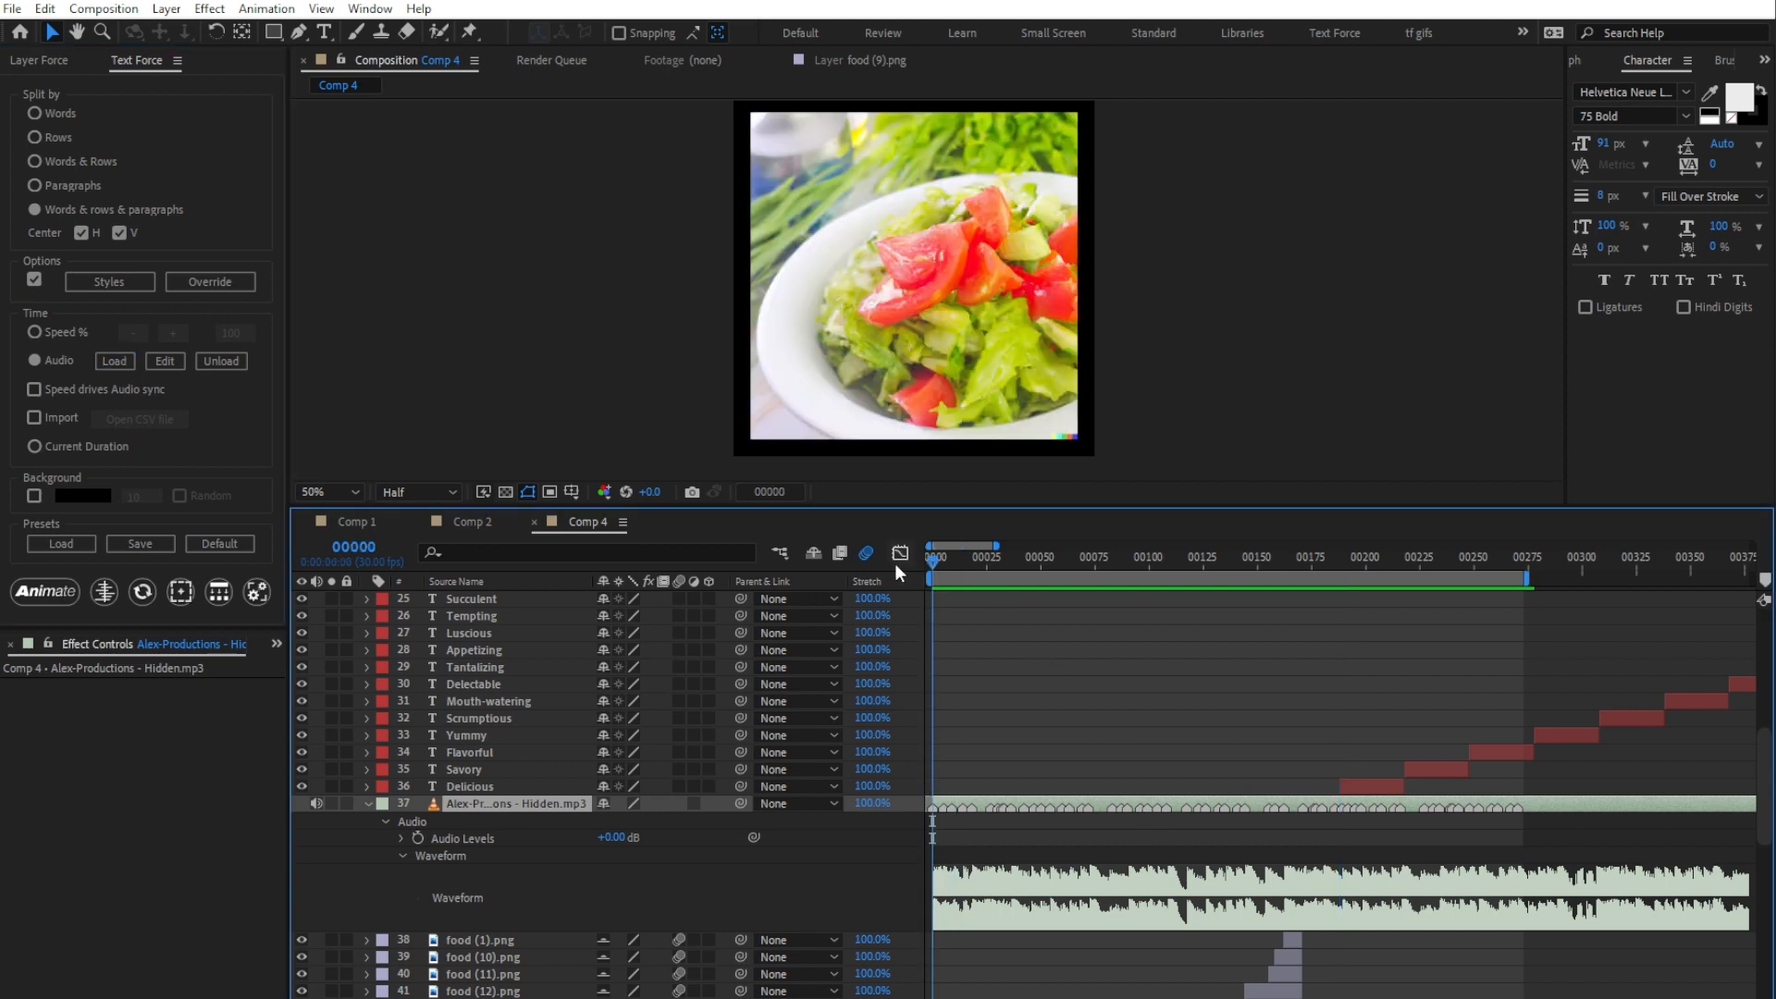
# Step: Select the word text layers from Delicious up to Comforting and limit the Text Force animation styles to Zoom only
pyautogui.doubleClick(487, 786)
pyautogui.scroll(8, 491, 700)
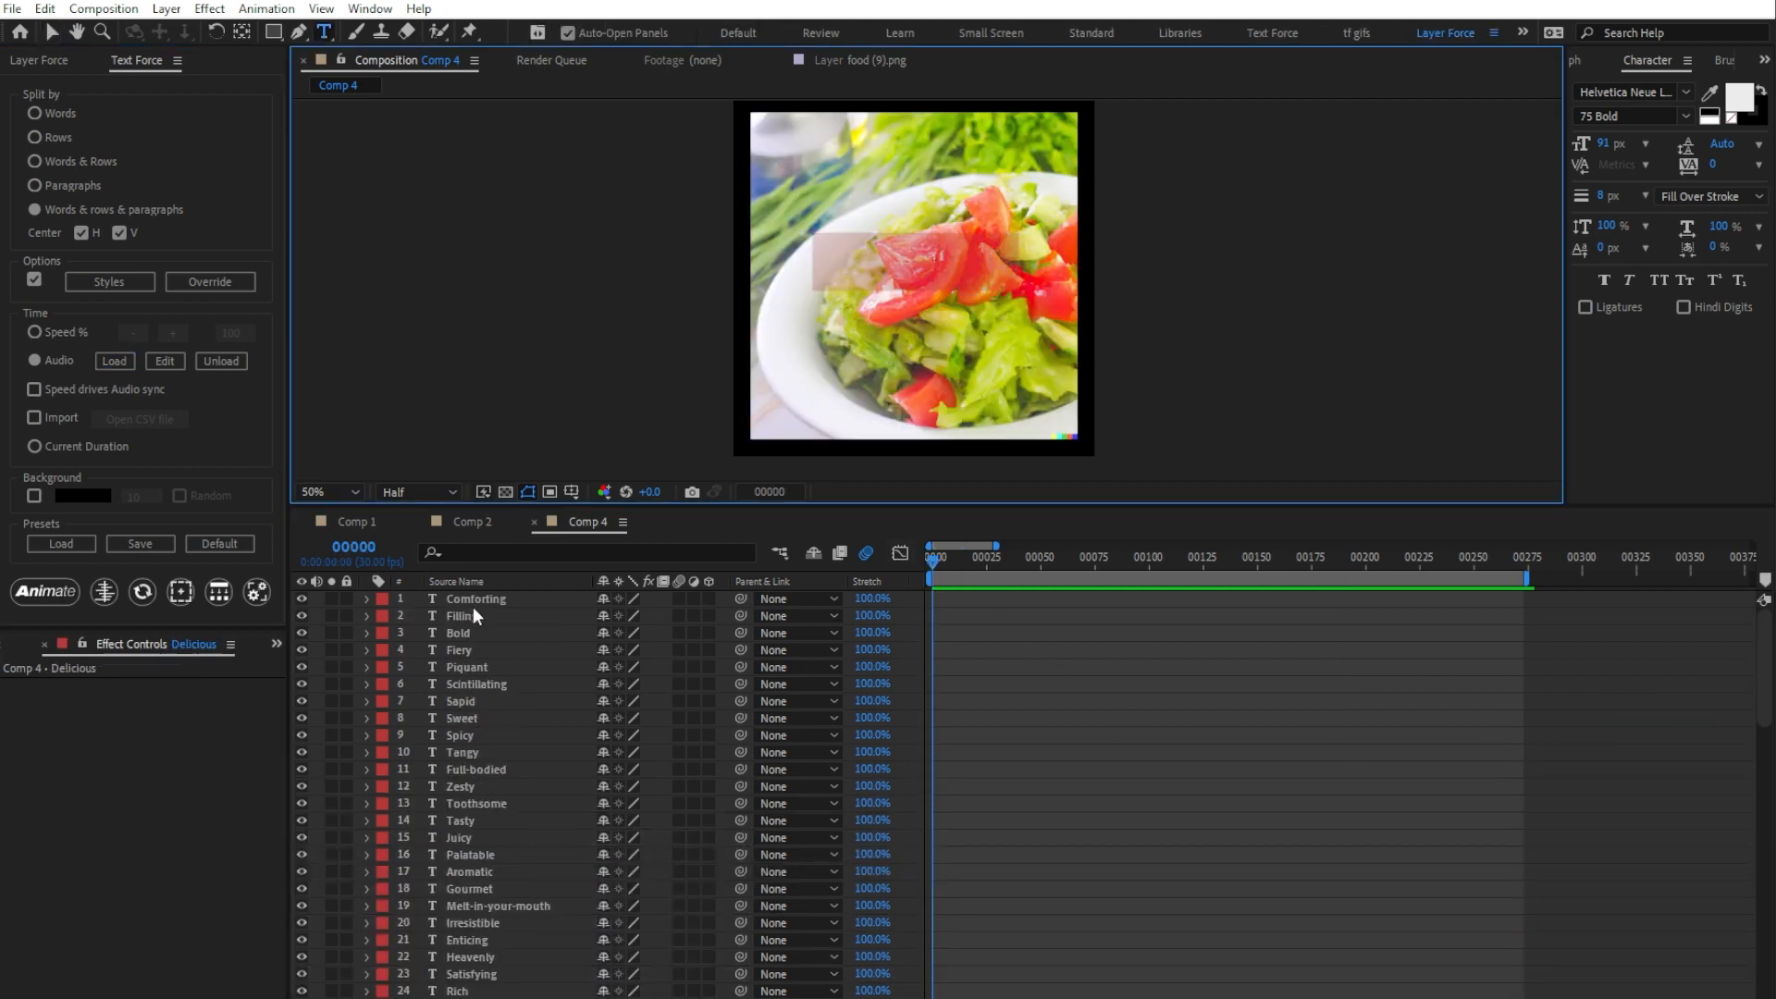
pyautogui.hotkey('ctrl', 'a')
pyautogui.click(135, 279)
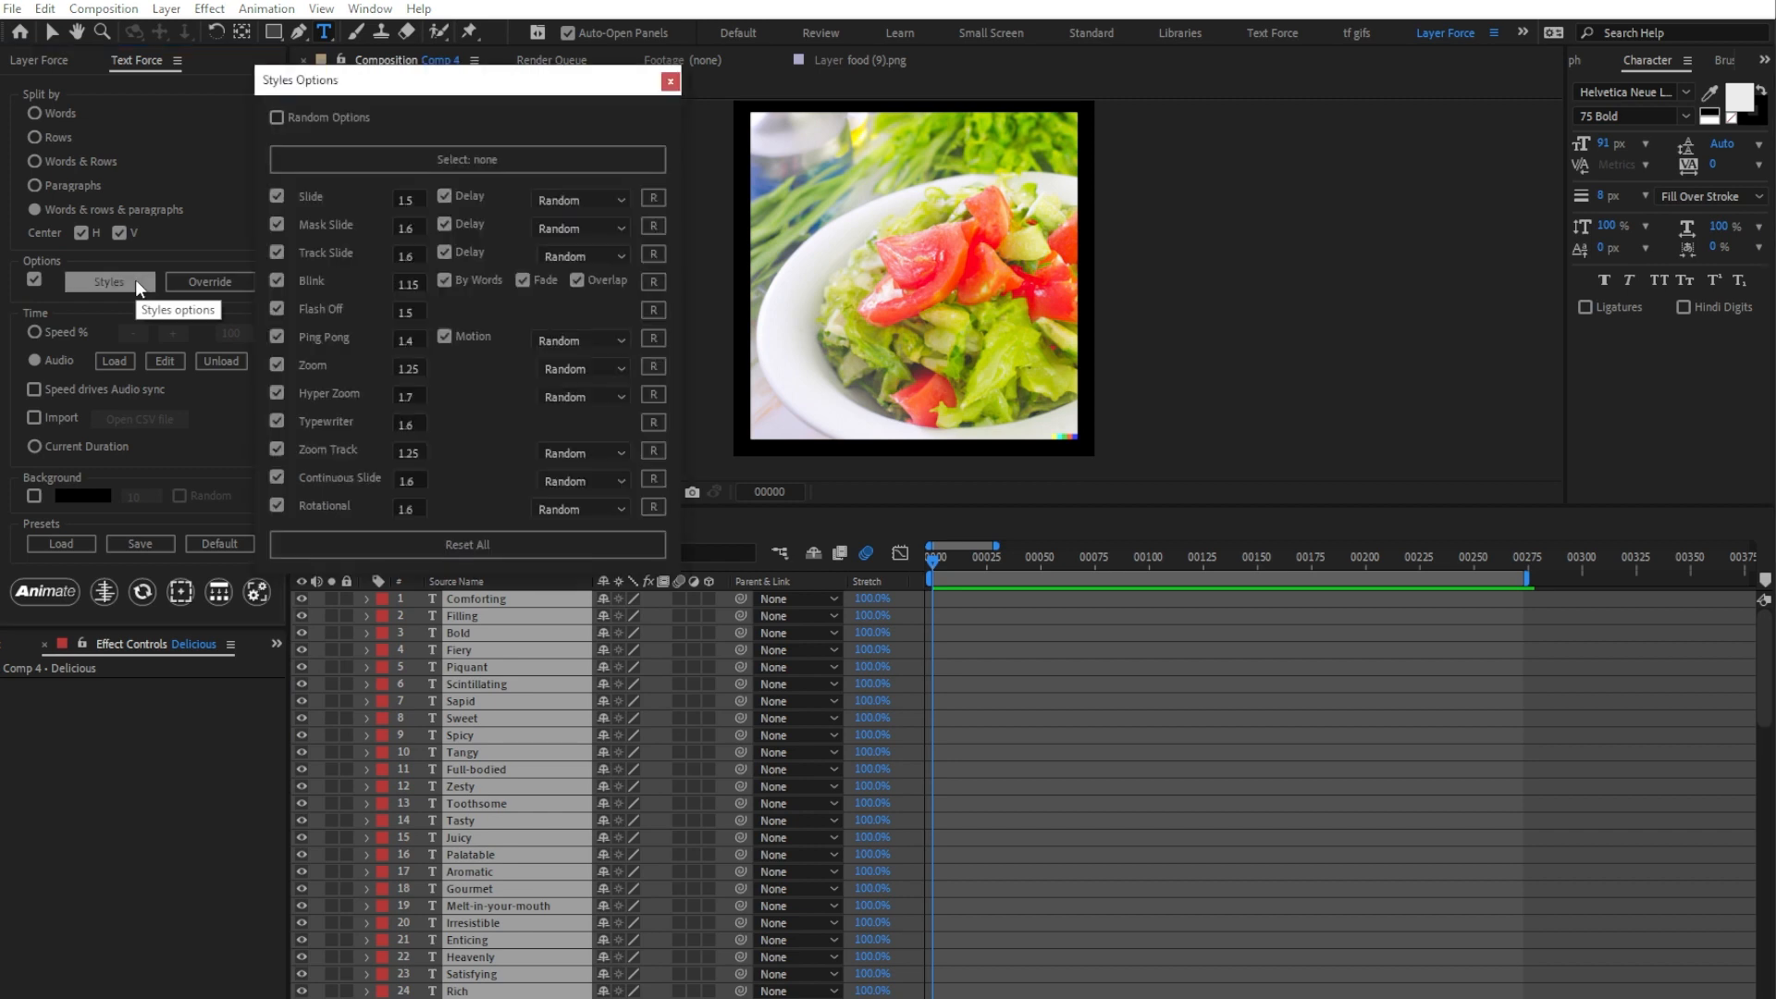
pyautogui.click(357, 158)
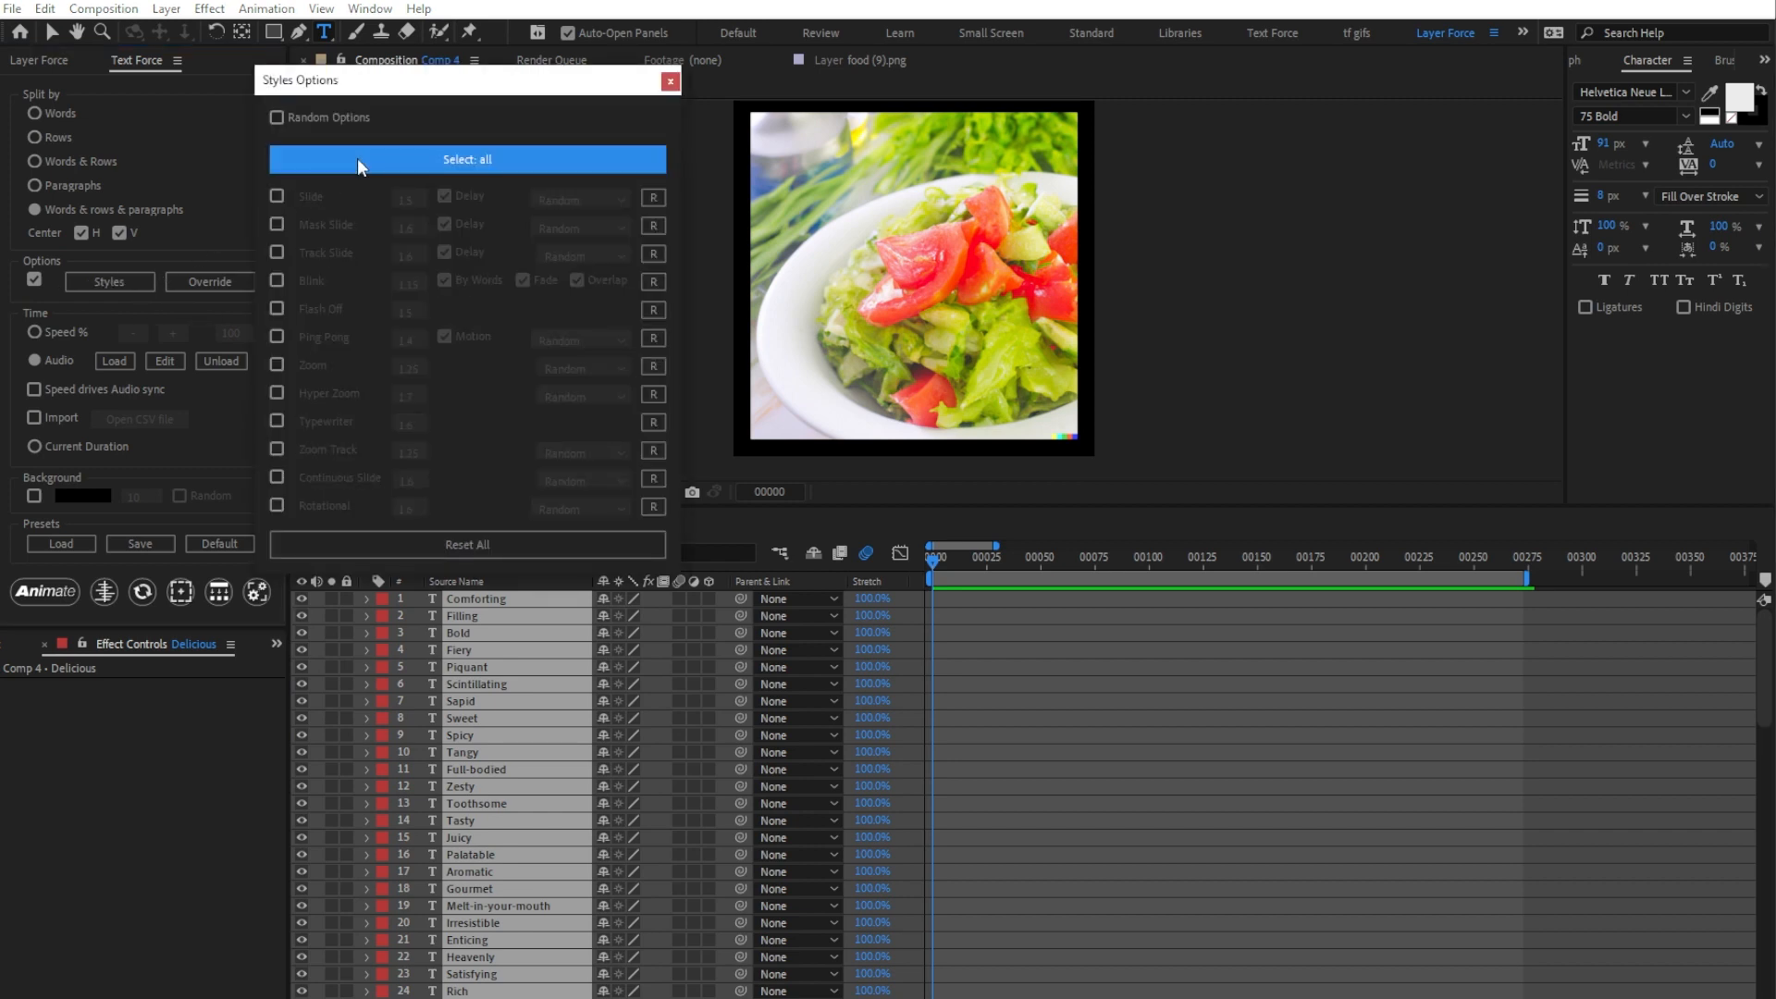
pyautogui.click(278, 366)
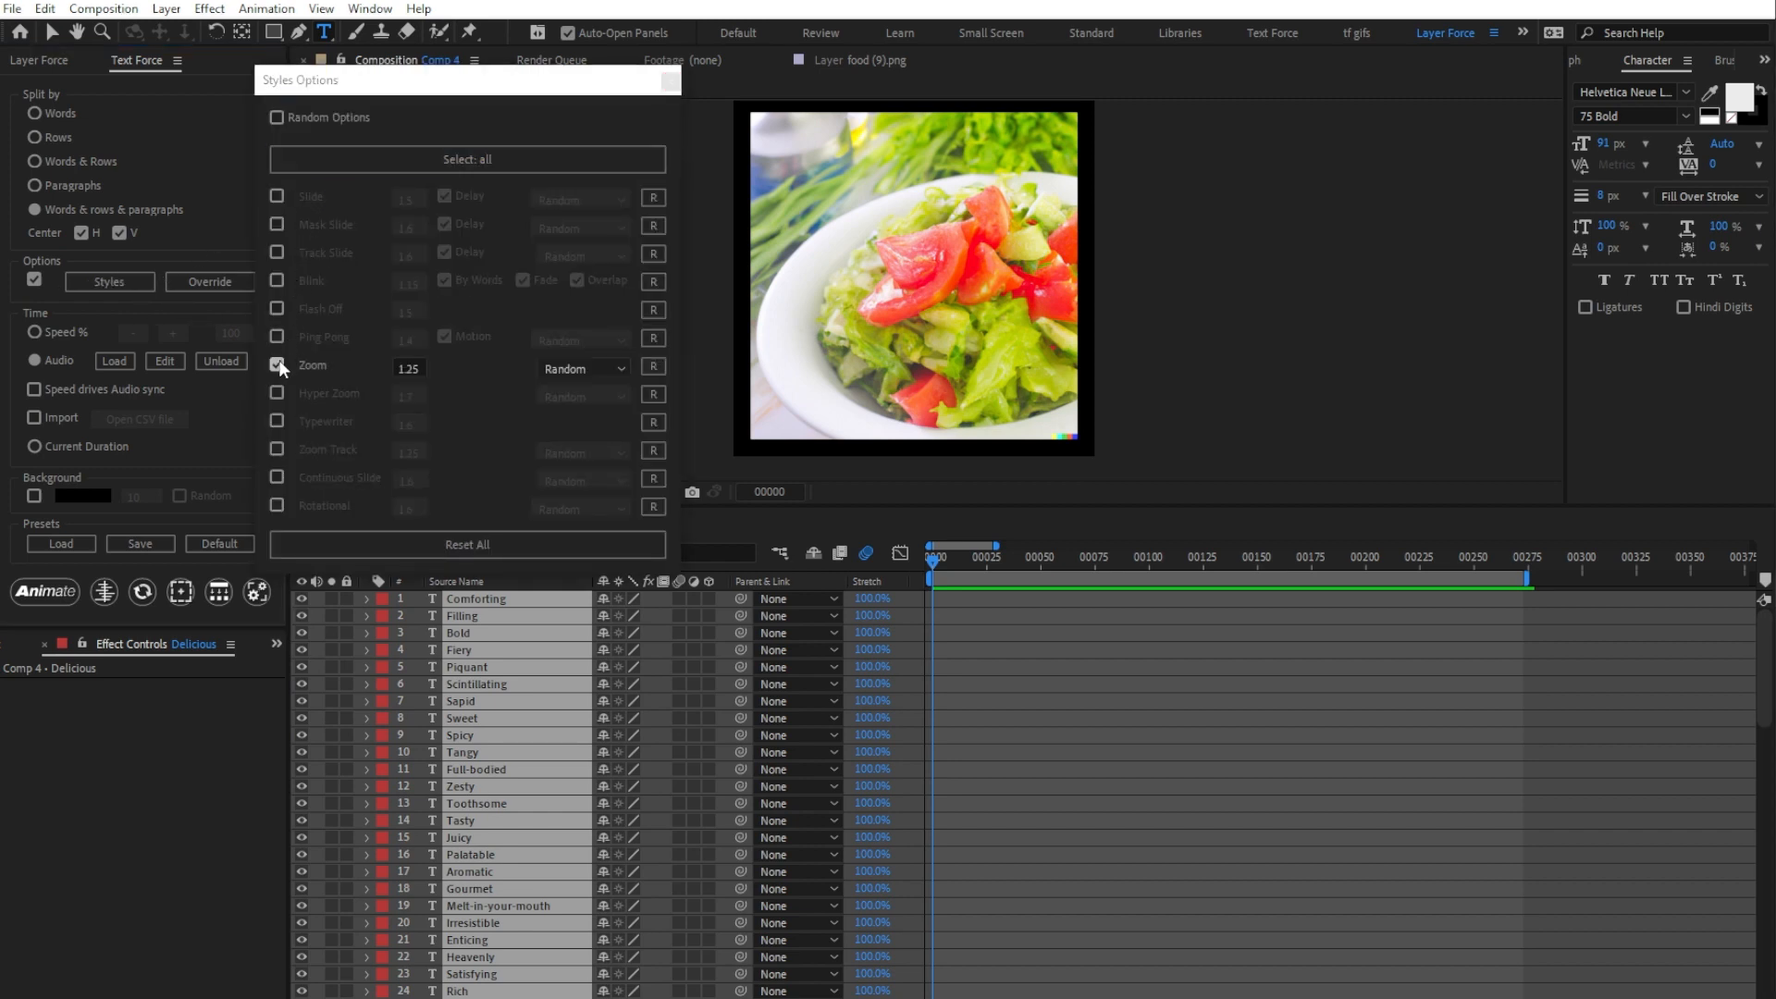
# Step: Animate the selected word layers to the loaded audio with splitting by Rows, and preview the result
pyautogui.click(34, 137)
pyautogui.click(42, 593)
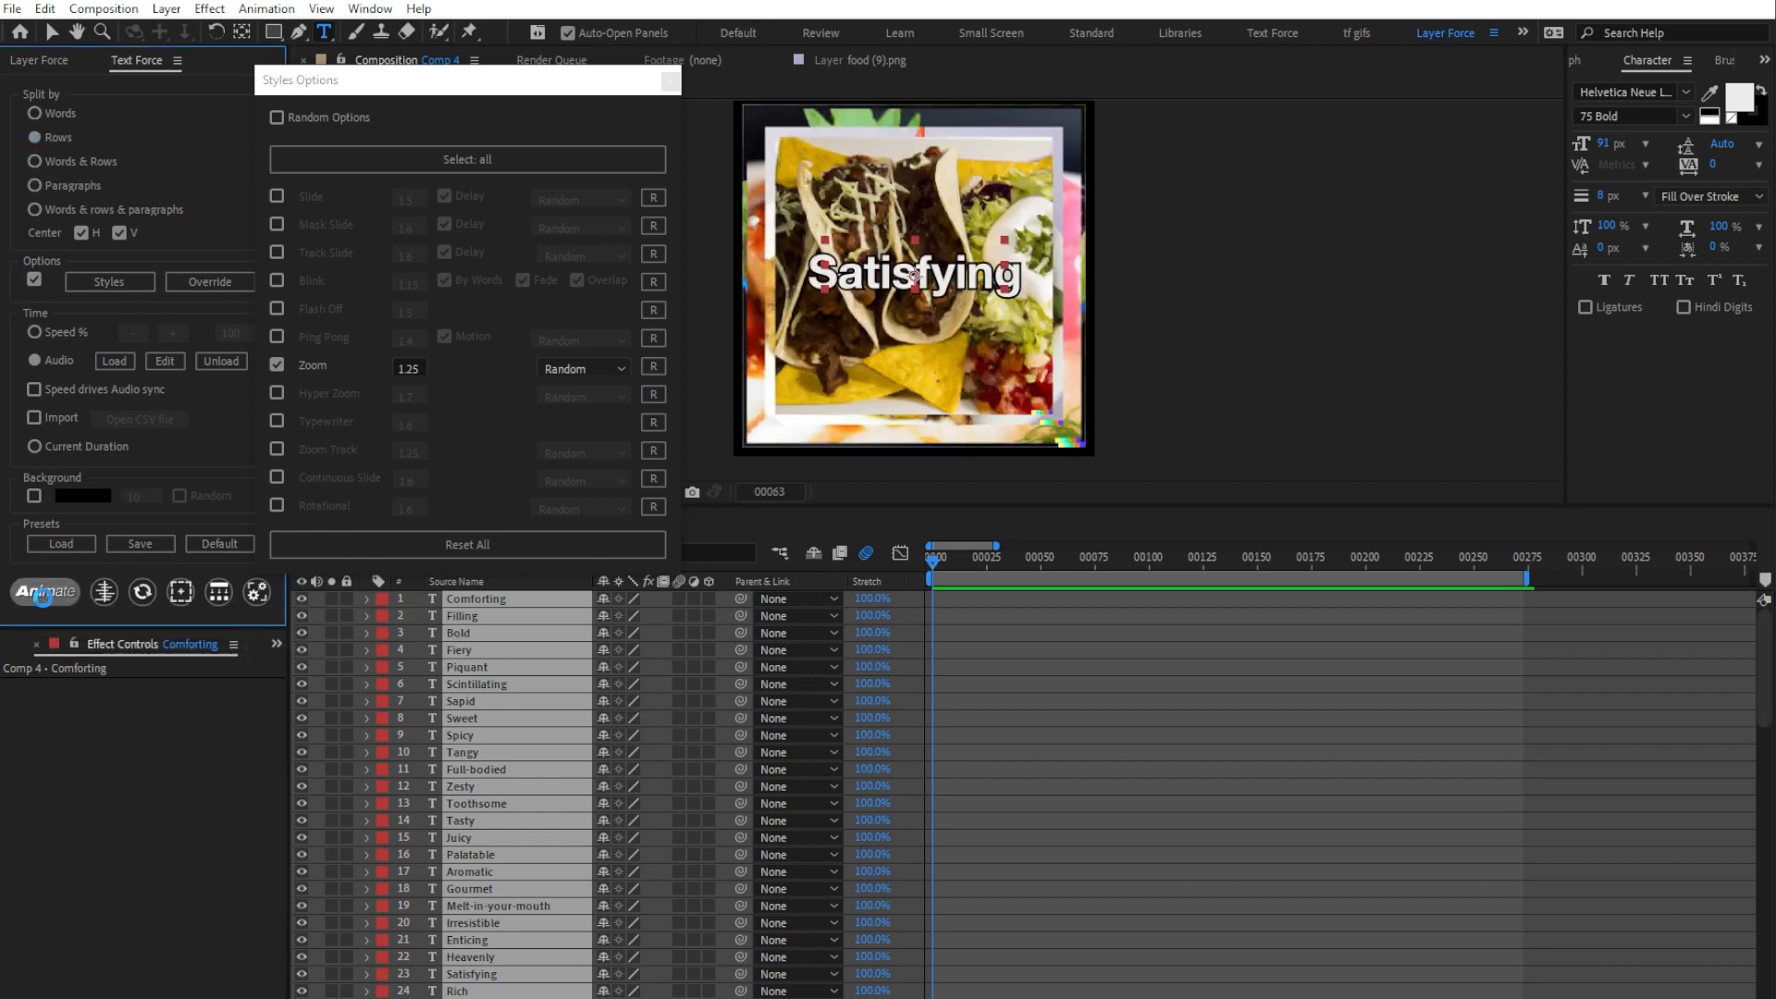
pyautogui.press('space')
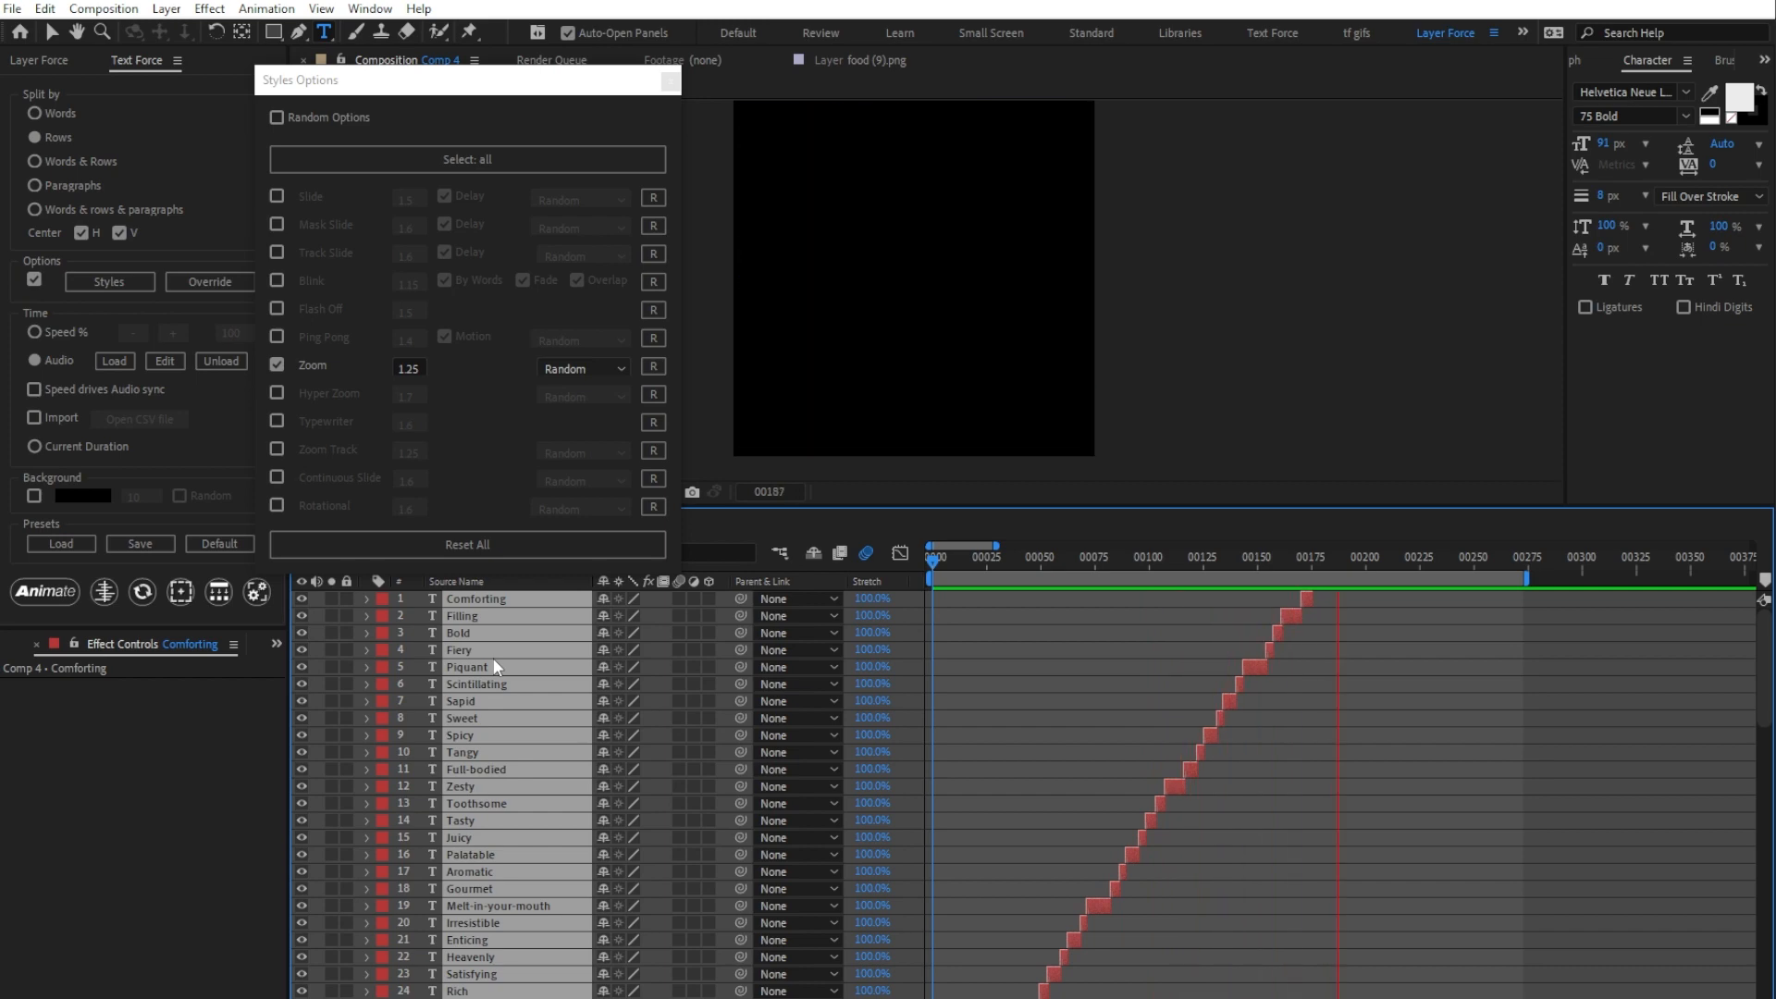
pyautogui.press('space')
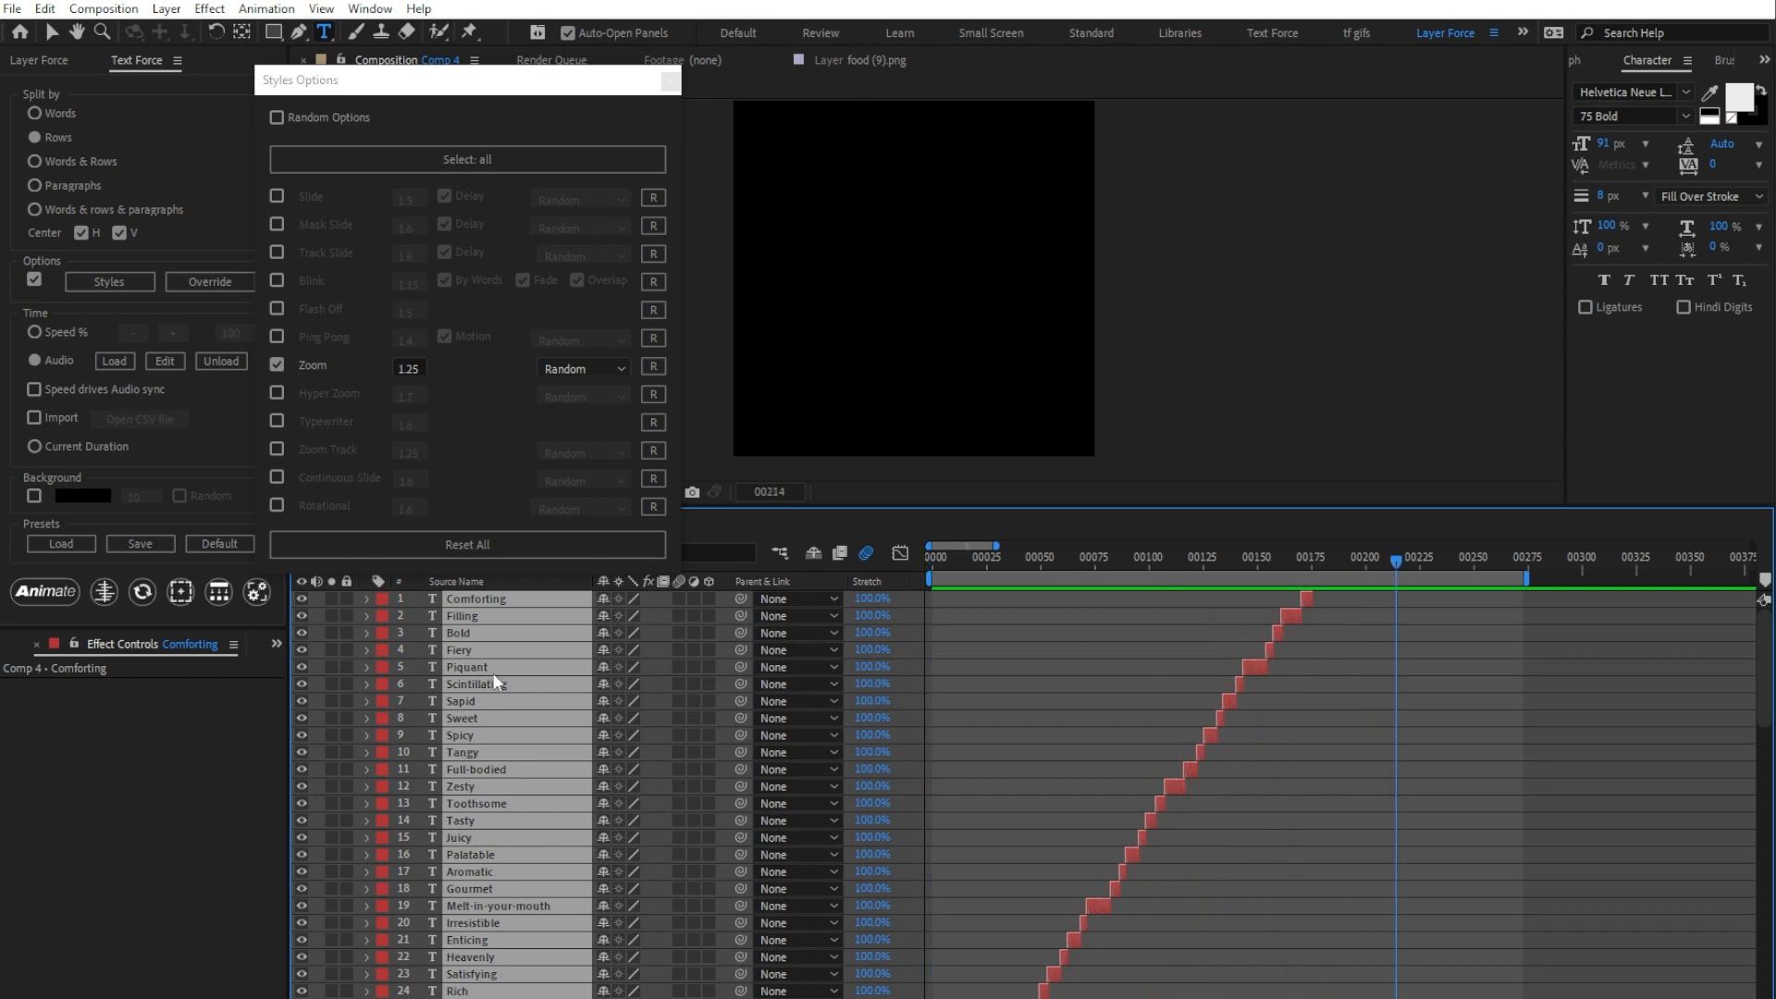